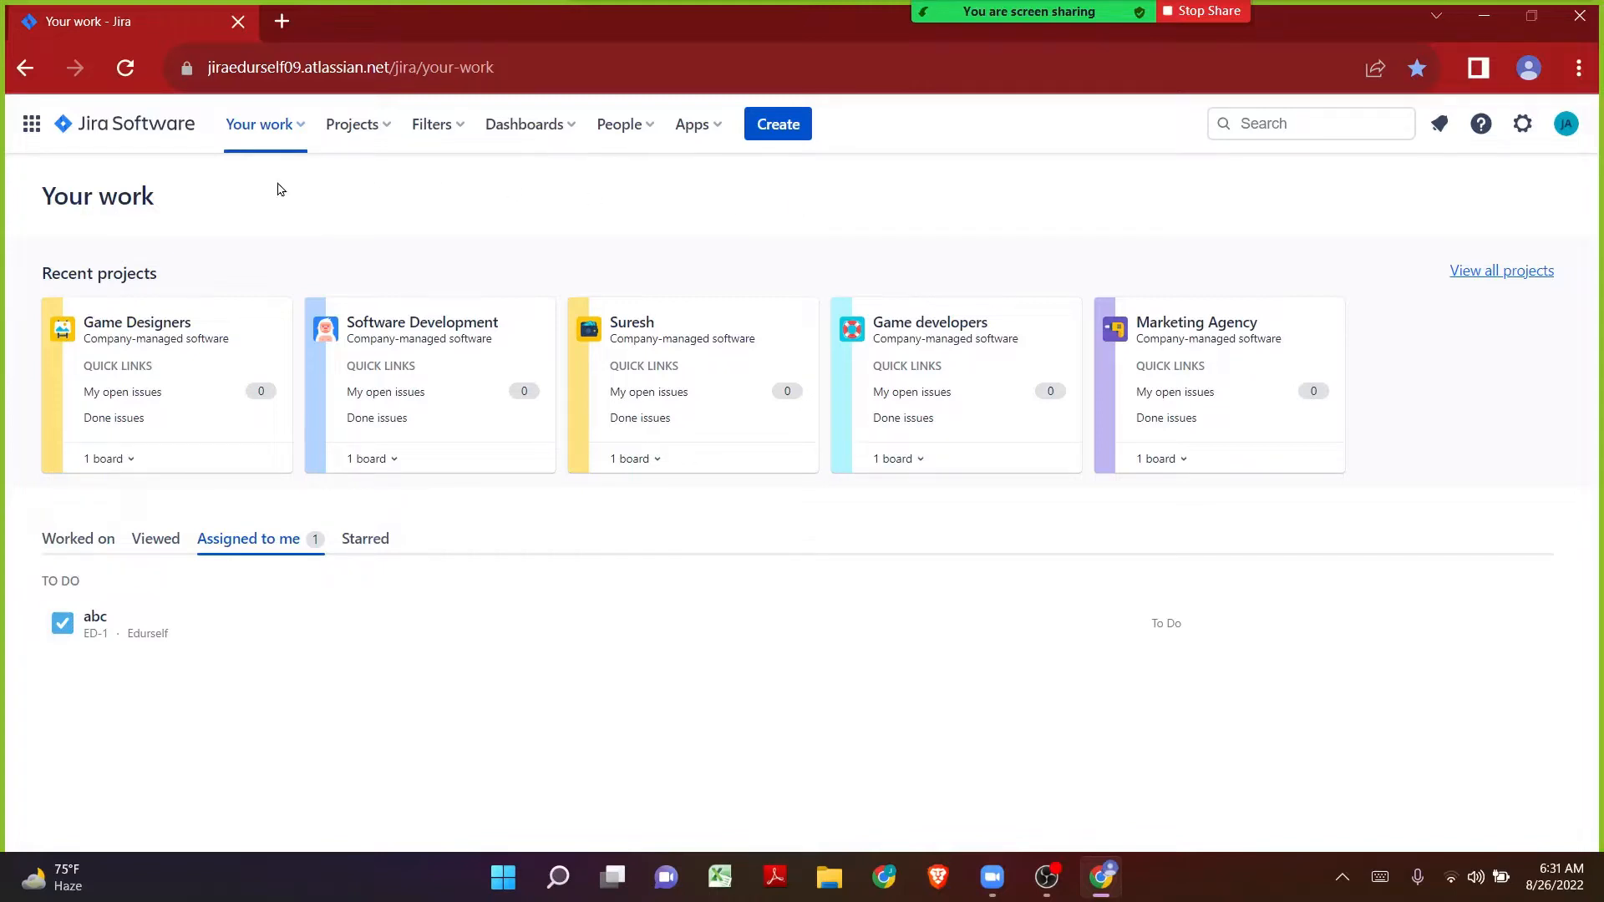
Step: Open the project settings of the Game Designers project
{"action": "left_click", "coordinate": [118, 324]}
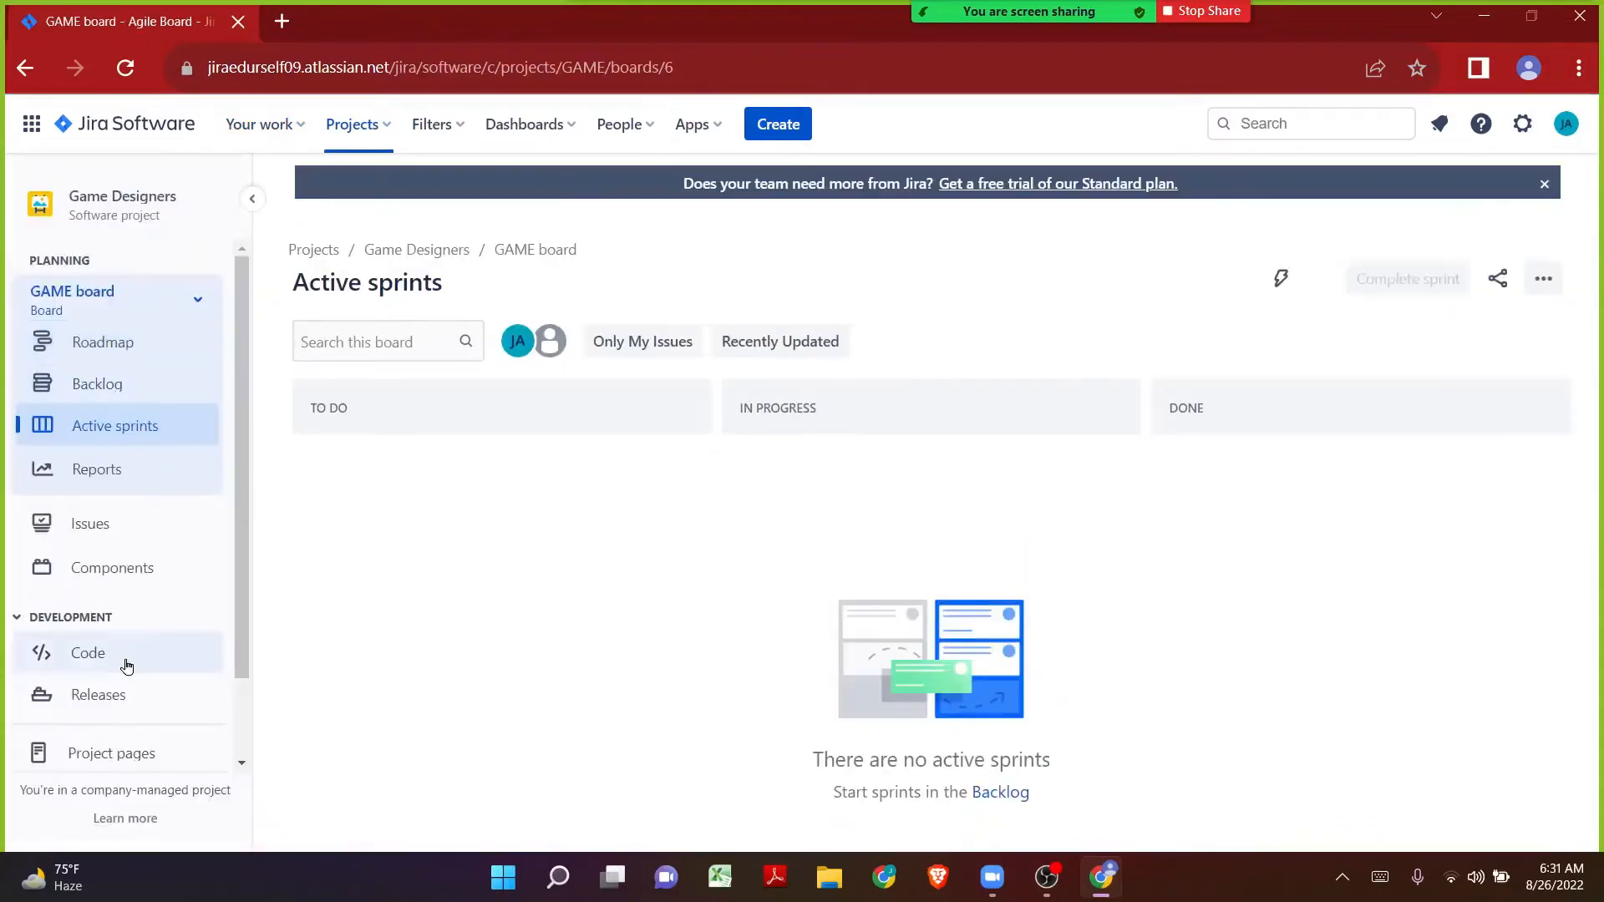
{"action": "scroll", "coordinate": [123, 668], "scroll_direction": "down", "scroll_amount": 1}
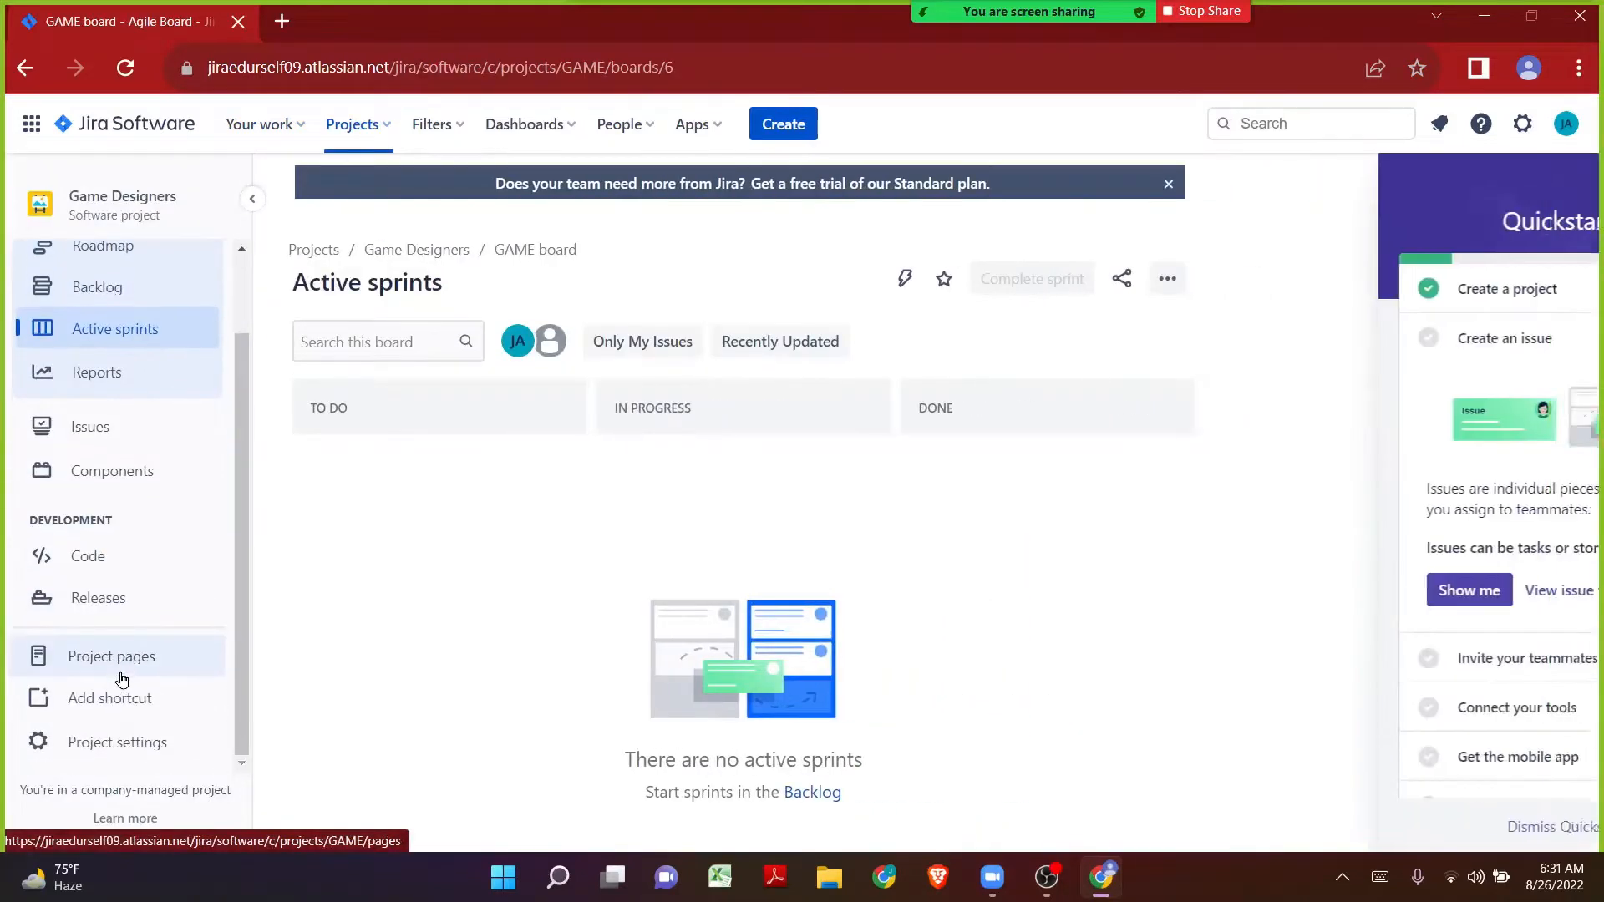
{"action": "left_click", "coordinate": [125, 739]}
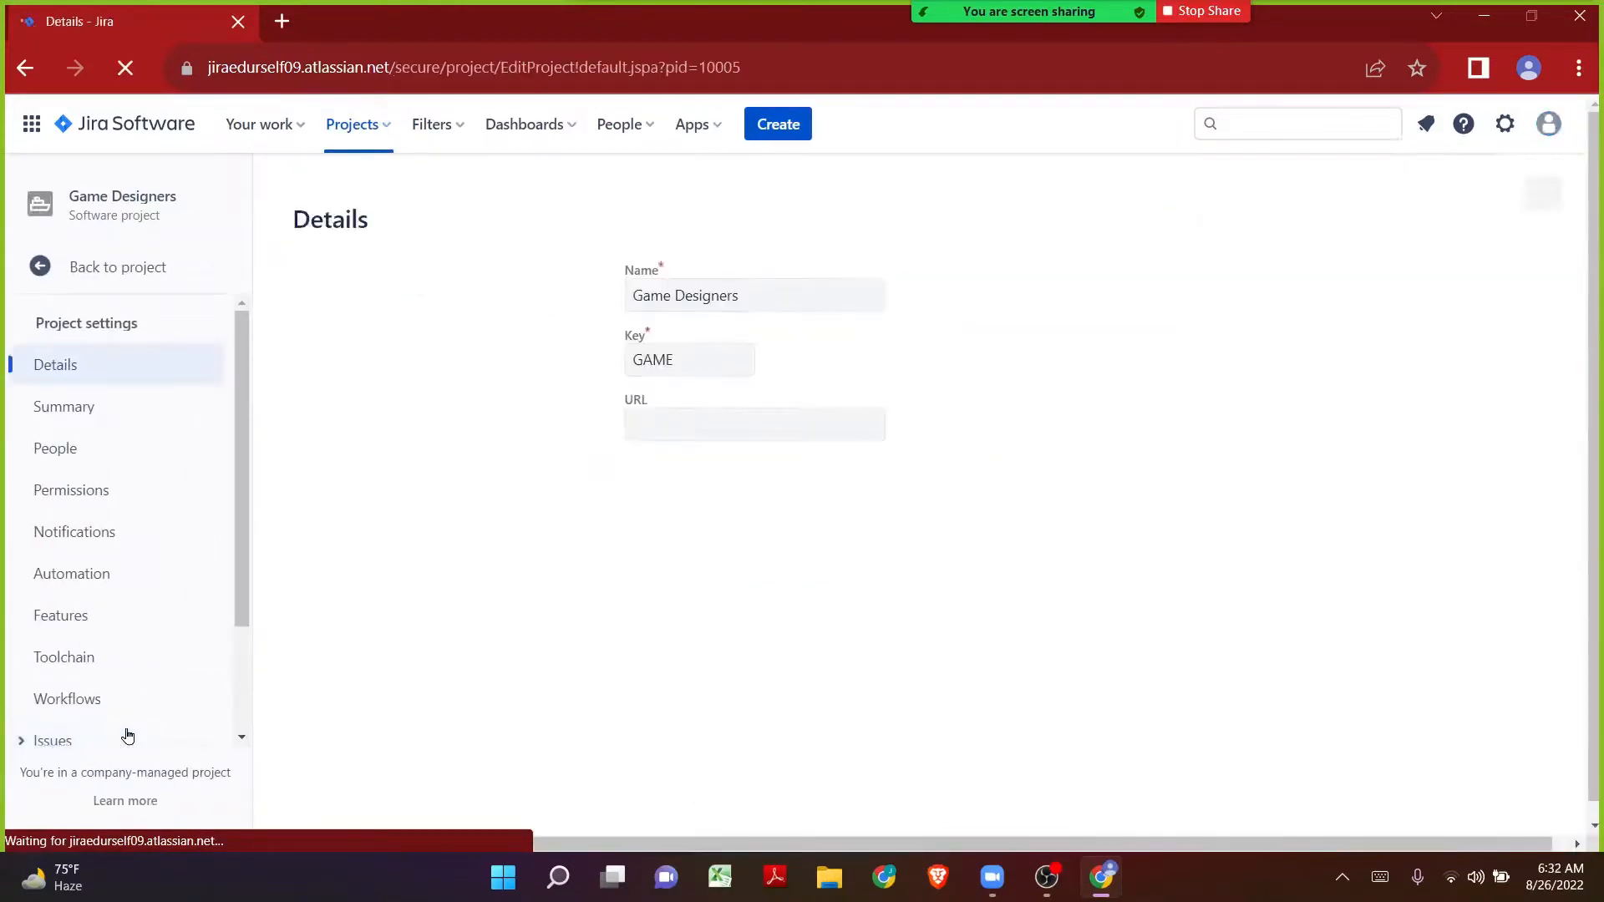
Step: Open the Screens page in the project's issue settings to view its issue type screen scheme
{"action": "scroll", "coordinate": [127, 735], "scroll_direction": "down", "scroll_amount": 1}
{"action": "scroll", "coordinate": [127, 735], "scroll_direction": "down", "scroll_amount": 1}
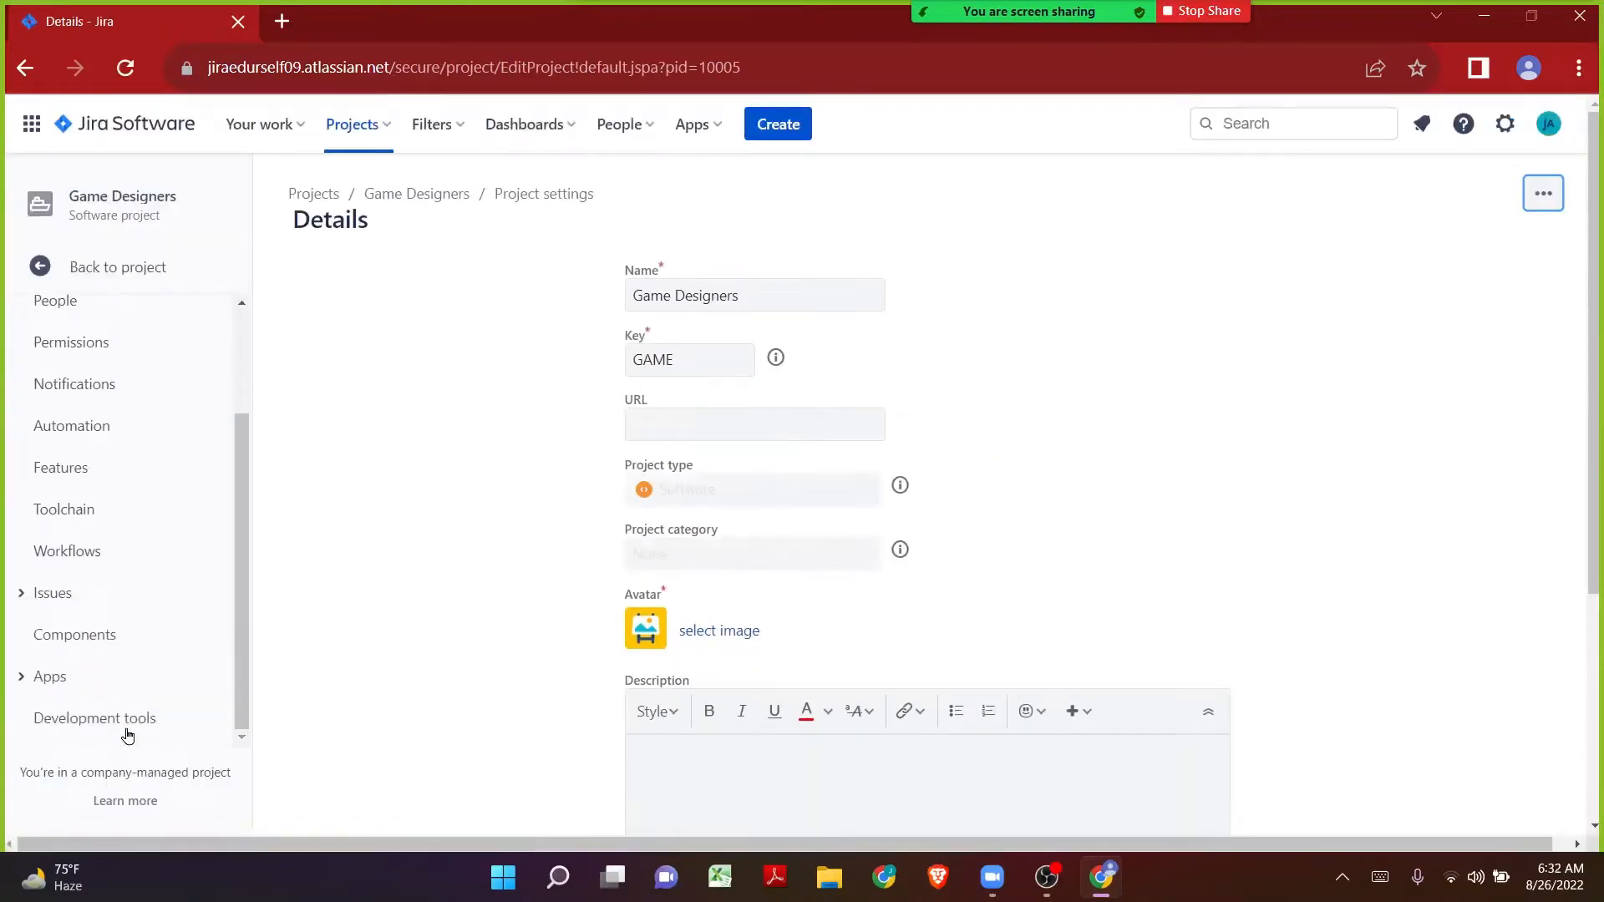
{"action": "scroll", "coordinate": [26, 600], "scroll_direction": "up", "scroll_amount": 2}
{"action": "scroll", "coordinate": [21, 638], "scroll_direction": "down", "scroll_amount": 1}
{"action": "scroll", "coordinate": [22, 618], "scroll_direction": "down", "scroll_amount": 1}
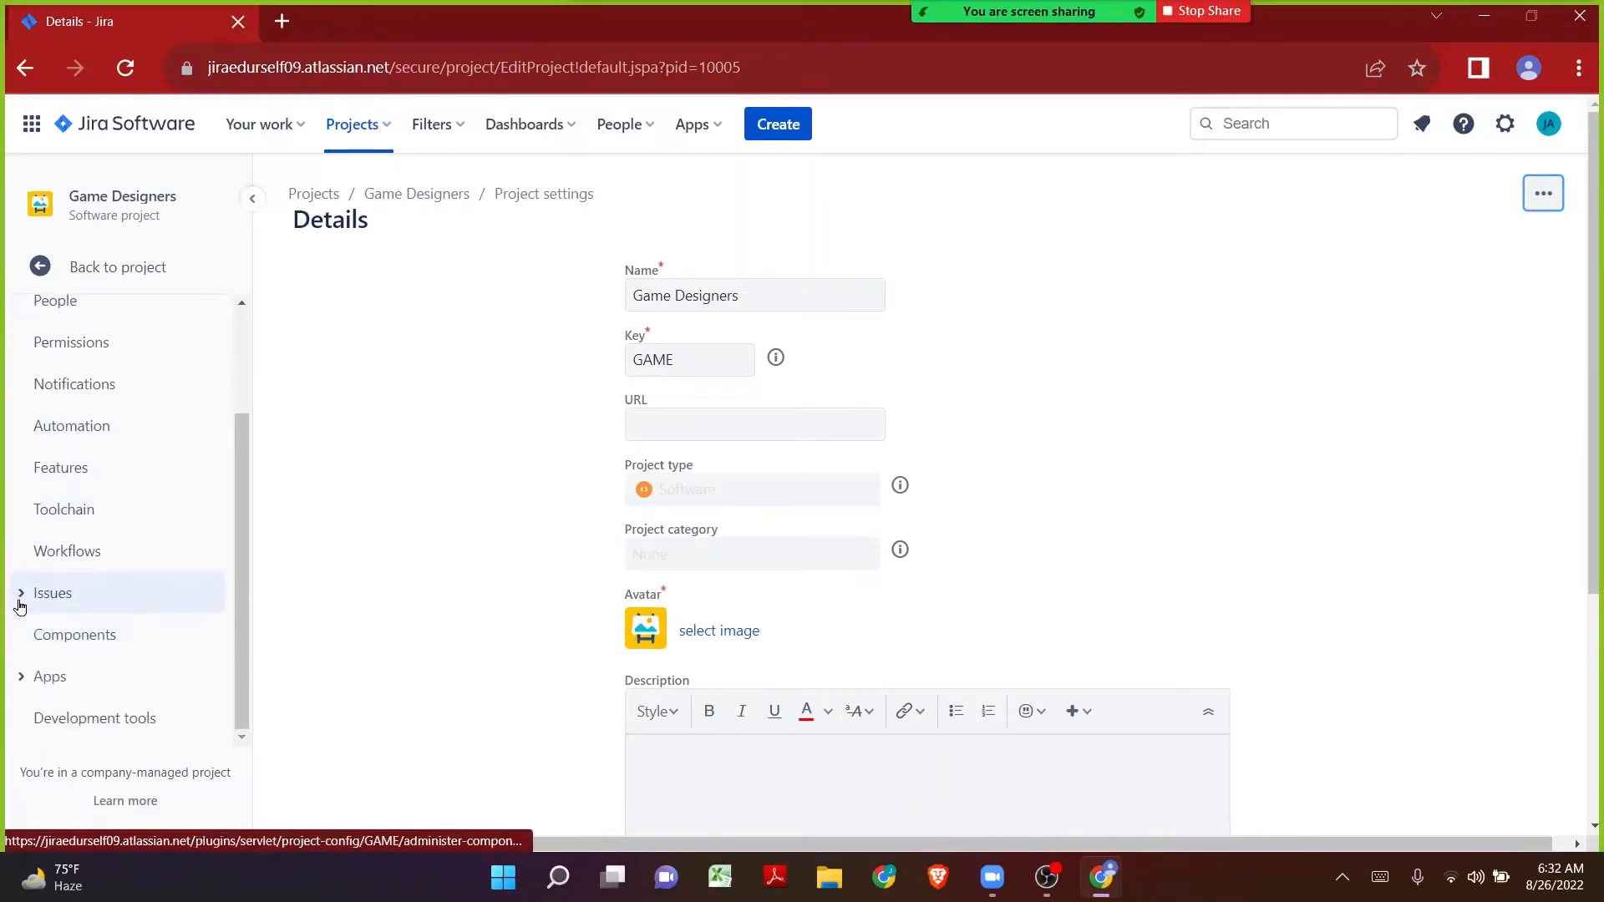
{"action": "left_click", "coordinate": [20, 600]}
{"action": "scroll", "coordinate": [22, 604], "scroll_direction": "down", "scroll_amount": 1}
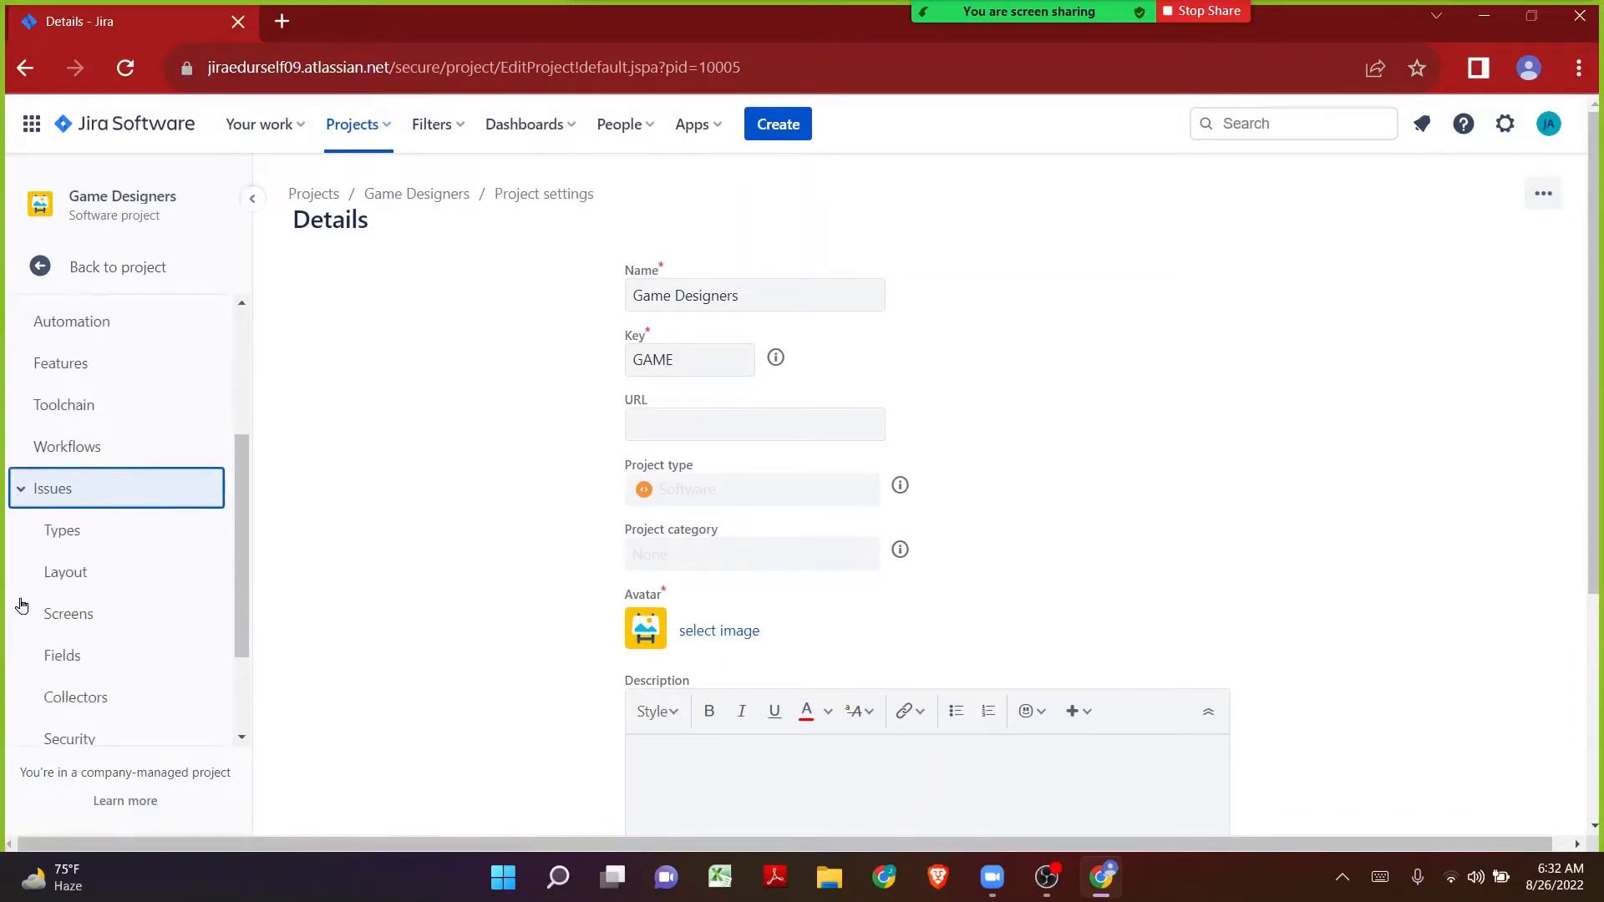
{"action": "left_click", "coordinate": [61, 613]}
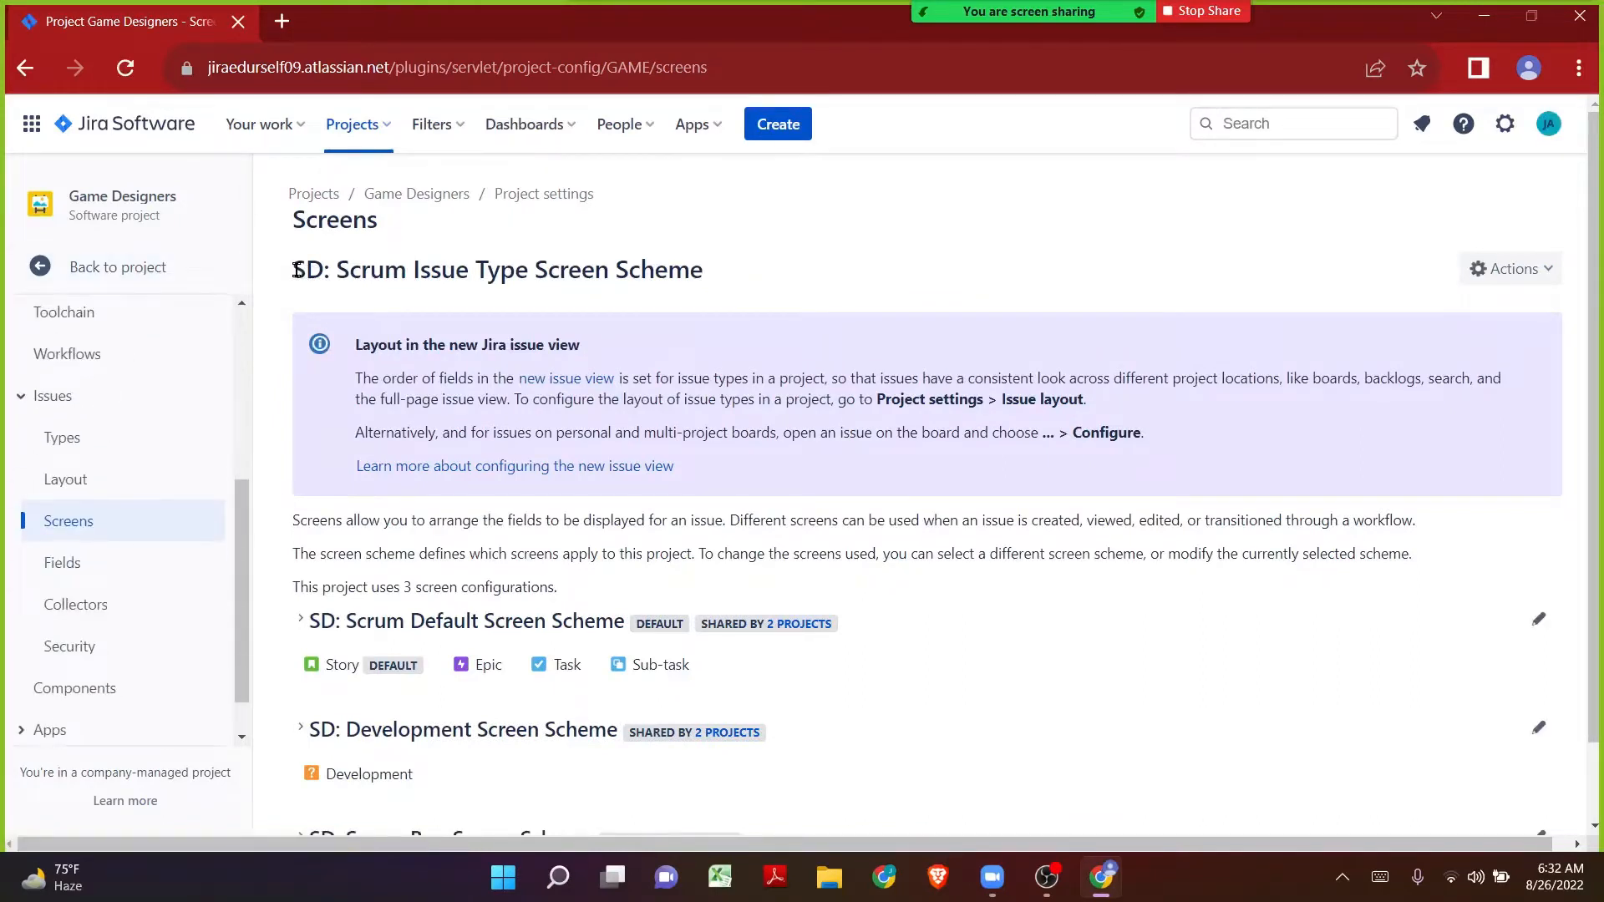
{"action": "left_click_drag", "start_coordinate": [297, 270], "coordinate": [700, 268]}
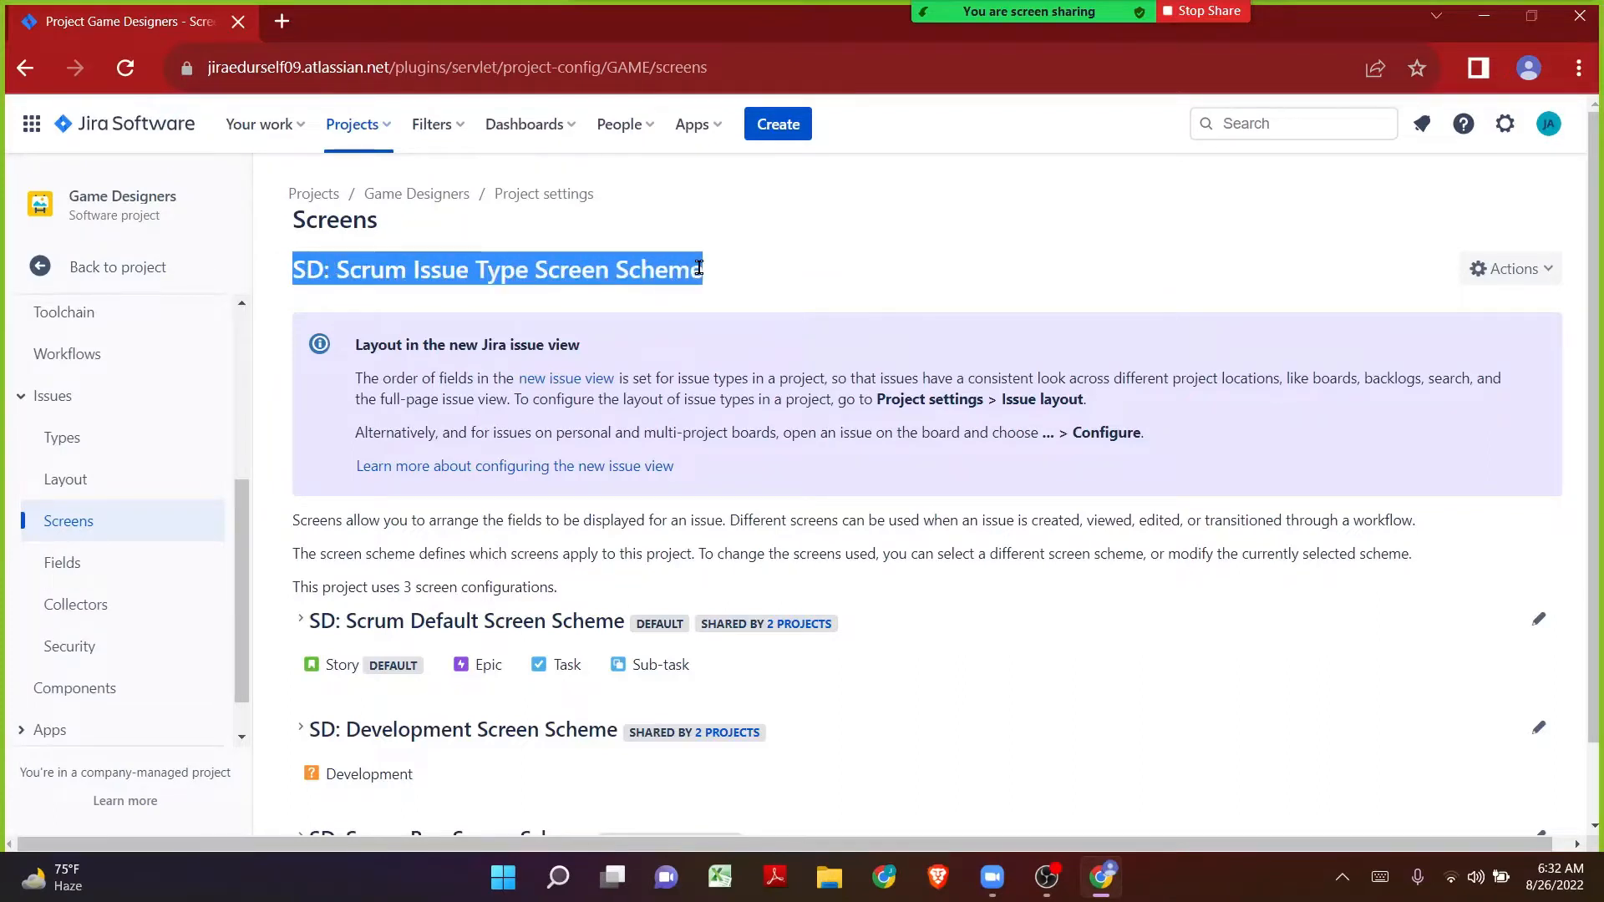
{"action": "left_click", "coordinate": [755, 270]}
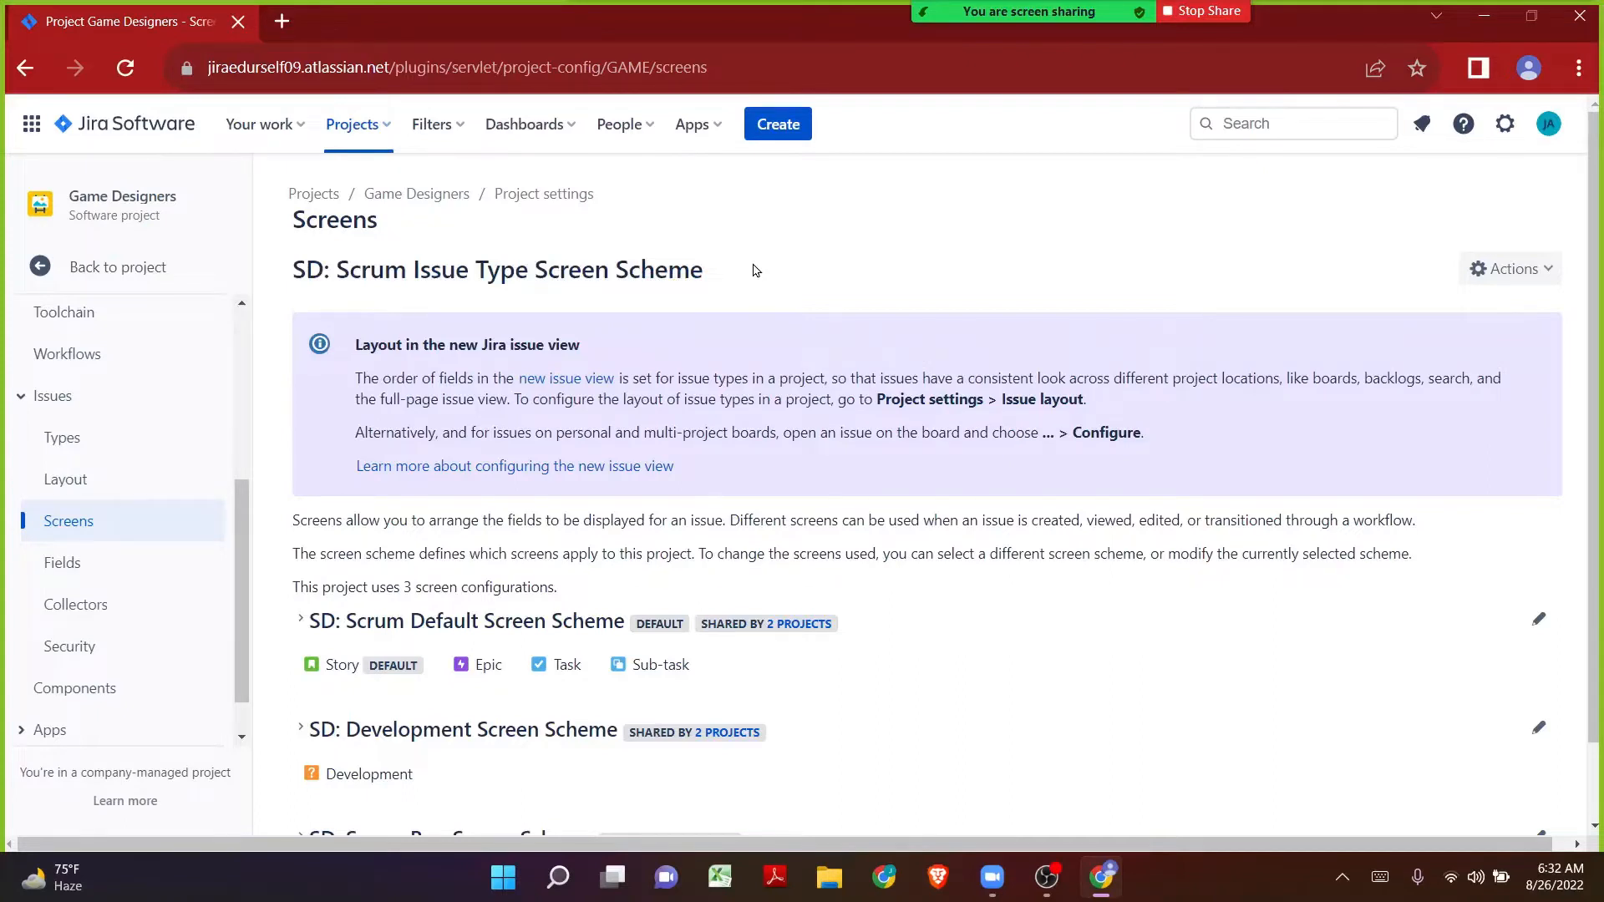
Step: Open a new issue form and examine the Summary, Description and Attachment fields of the Development issue type
{"action": "left_click", "coordinate": [768, 126]}
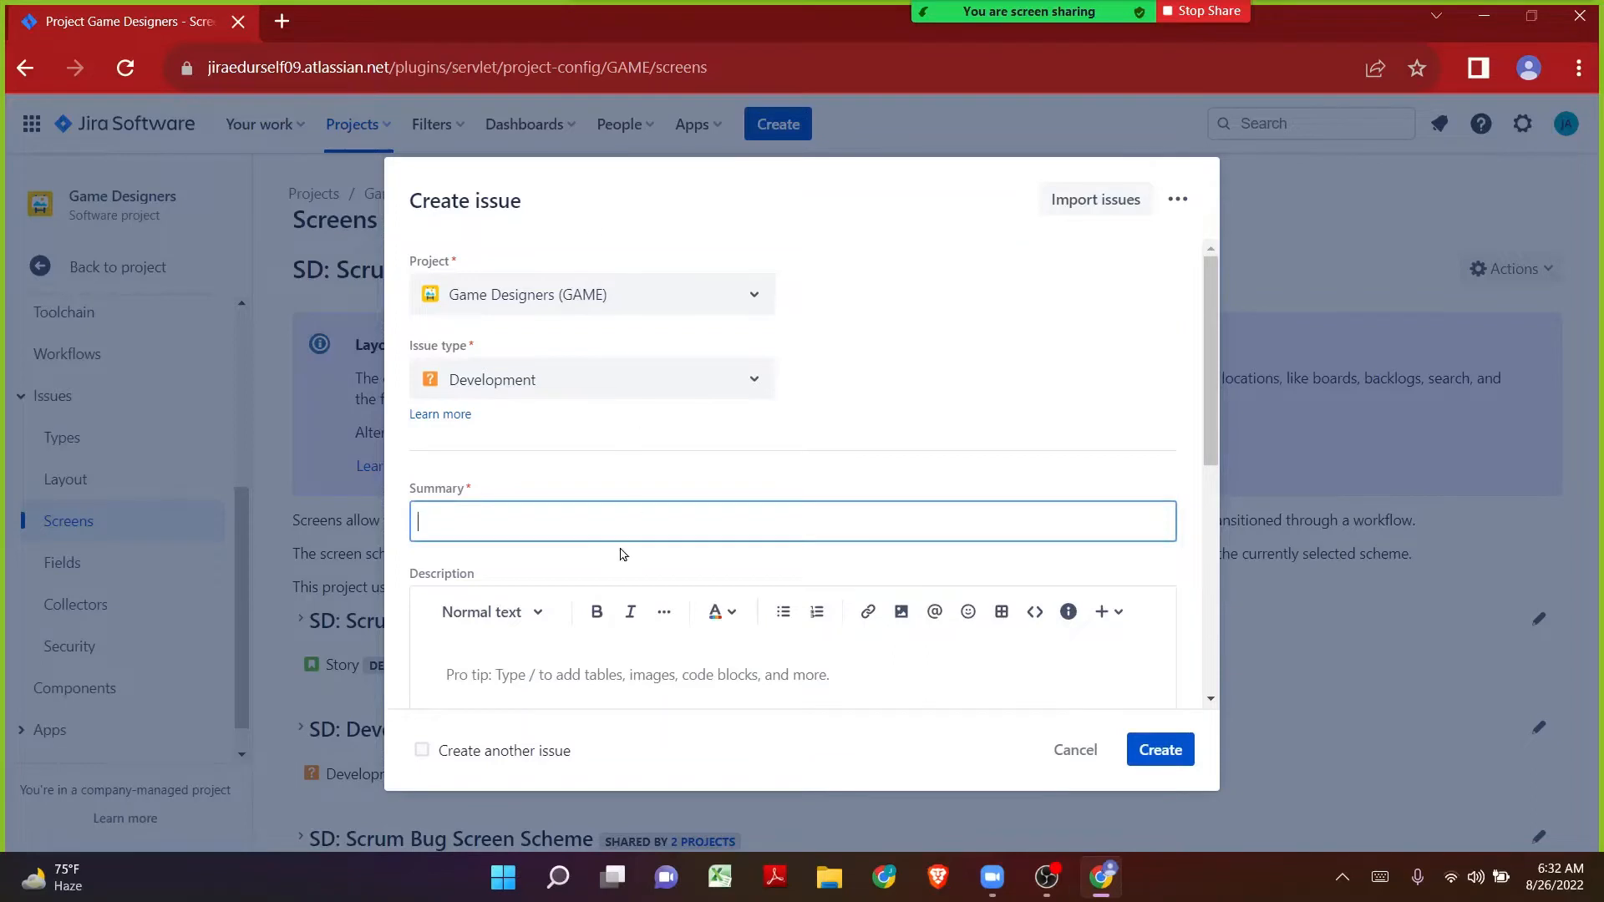
{"action": "scroll", "coordinate": [476, 410], "scroll_direction": "down", "scroll_amount": 1}
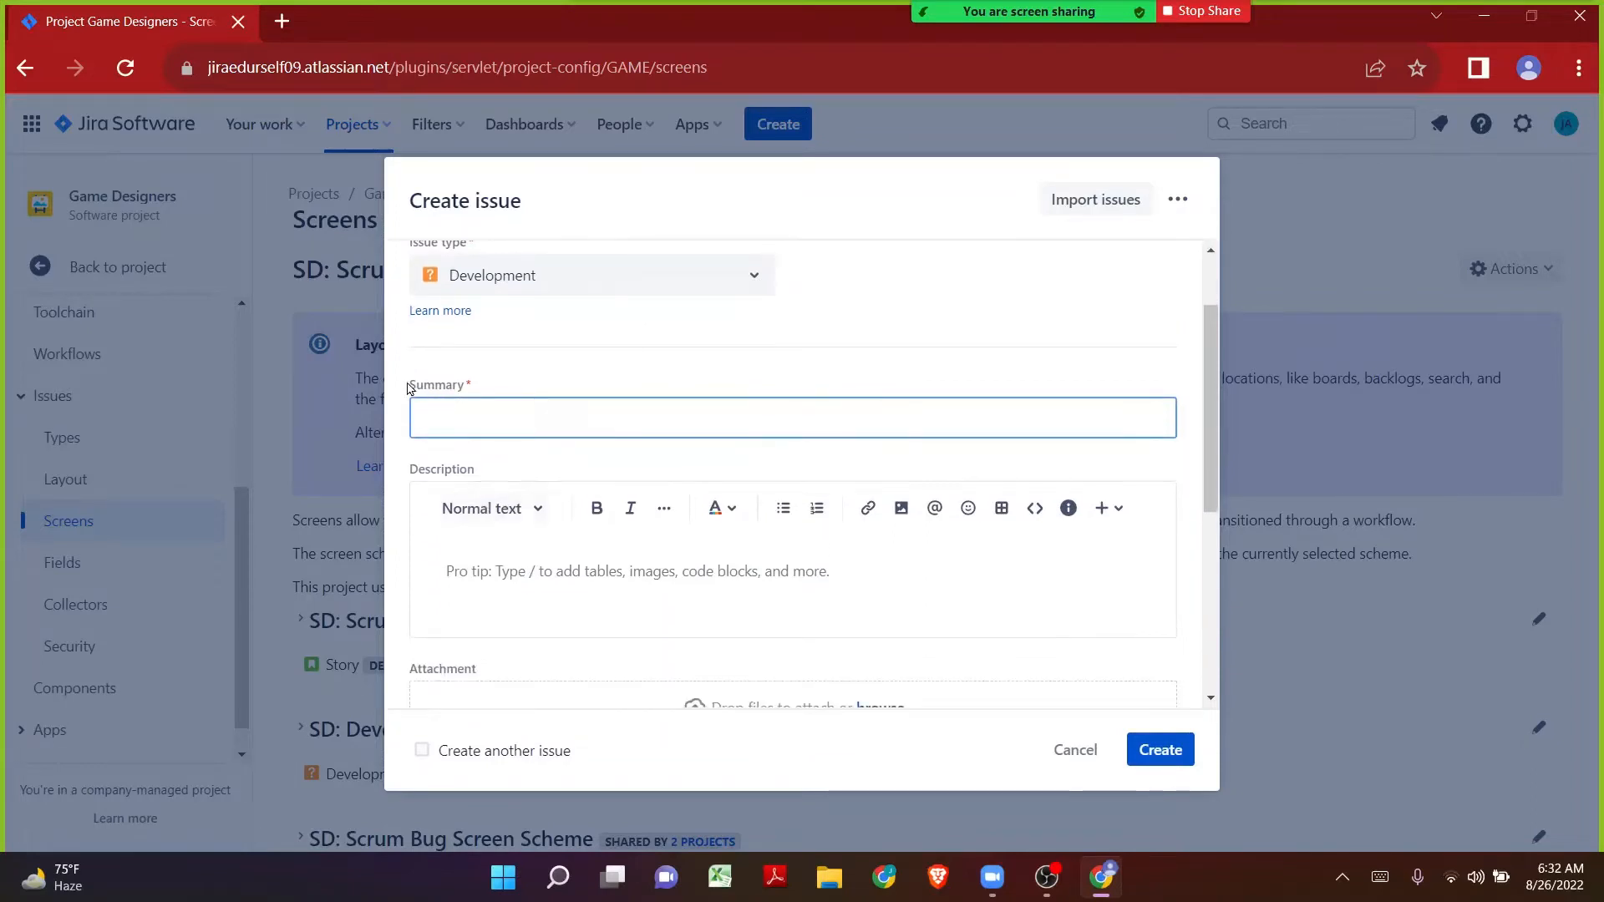
{"action": "left_click_drag", "start_coordinate": [411, 386], "coordinate": [469, 388]}
{"action": "left_click_drag", "start_coordinate": [410, 469], "coordinate": [495, 469]}
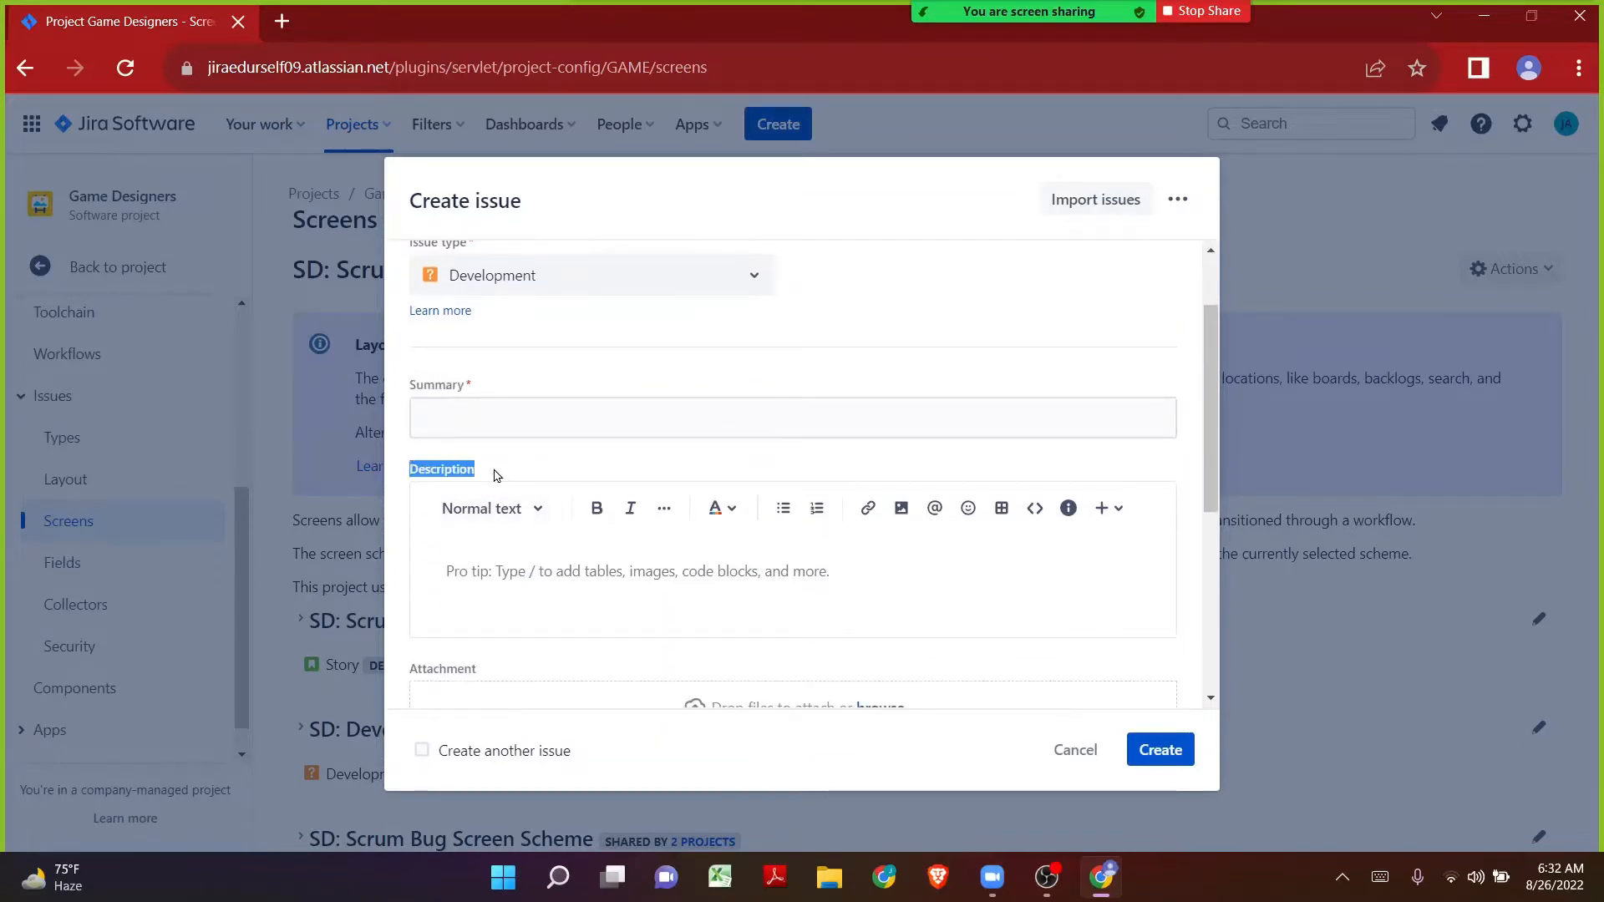
{"action": "left_click_drag", "start_coordinate": [408, 668], "coordinate": [459, 668]}
{"action": "scroll", "coordinate": [457, 667], "scroll_direction": "up", "scroll_amount": 1}
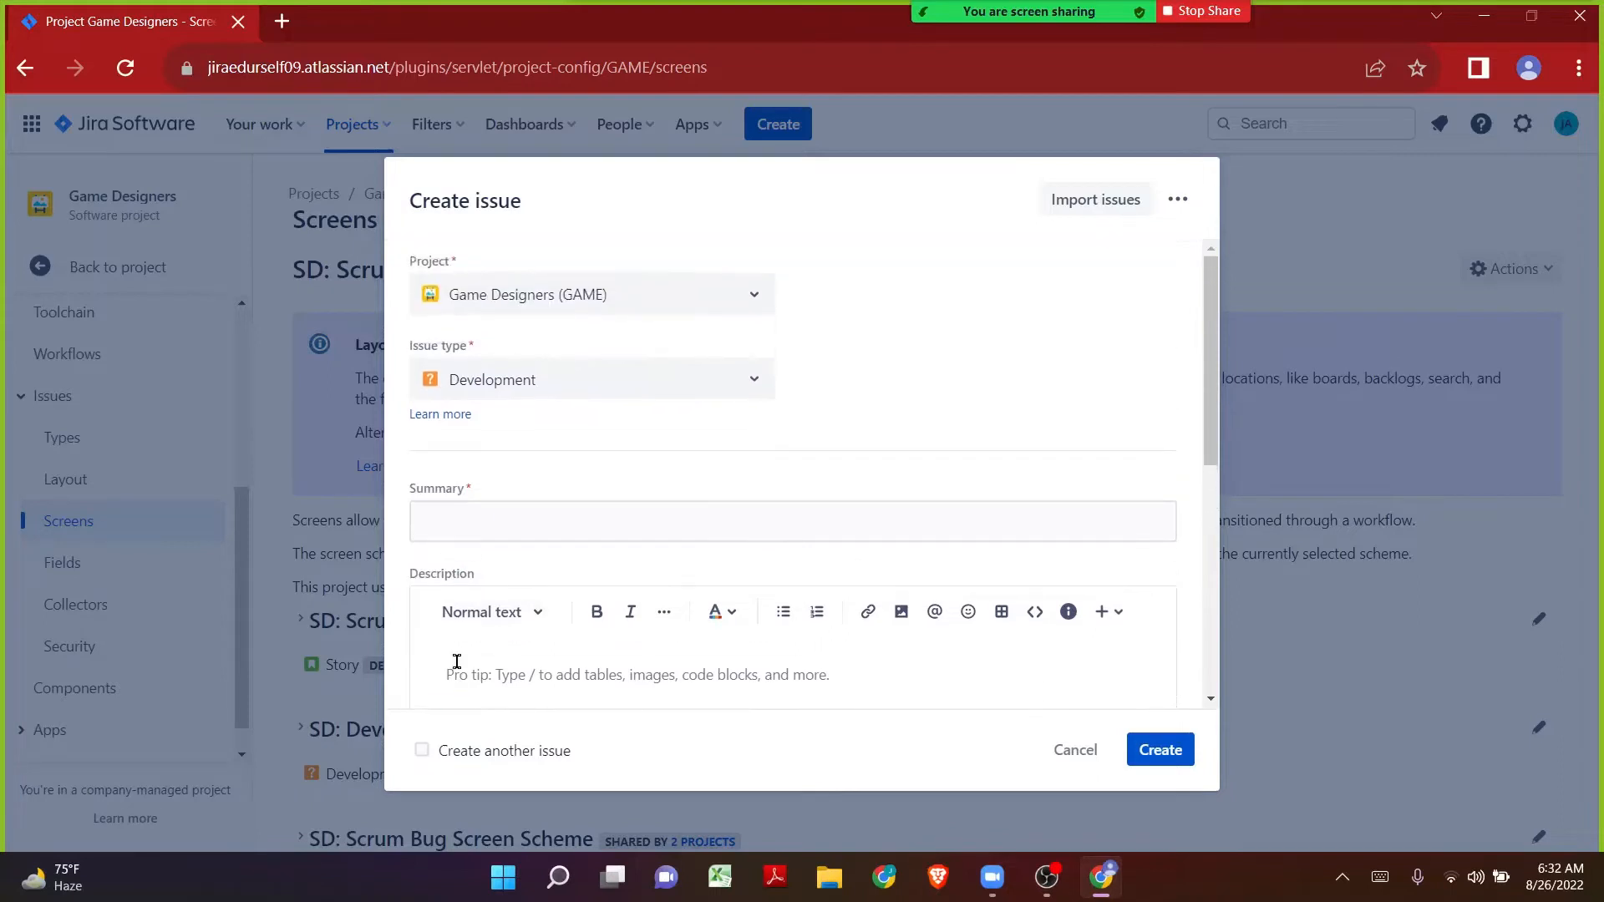
Step: Set the new issue's type to Story and examine the fields offered down to Epic Link
{"action": "left_click", "coordinate": [500, 365]}
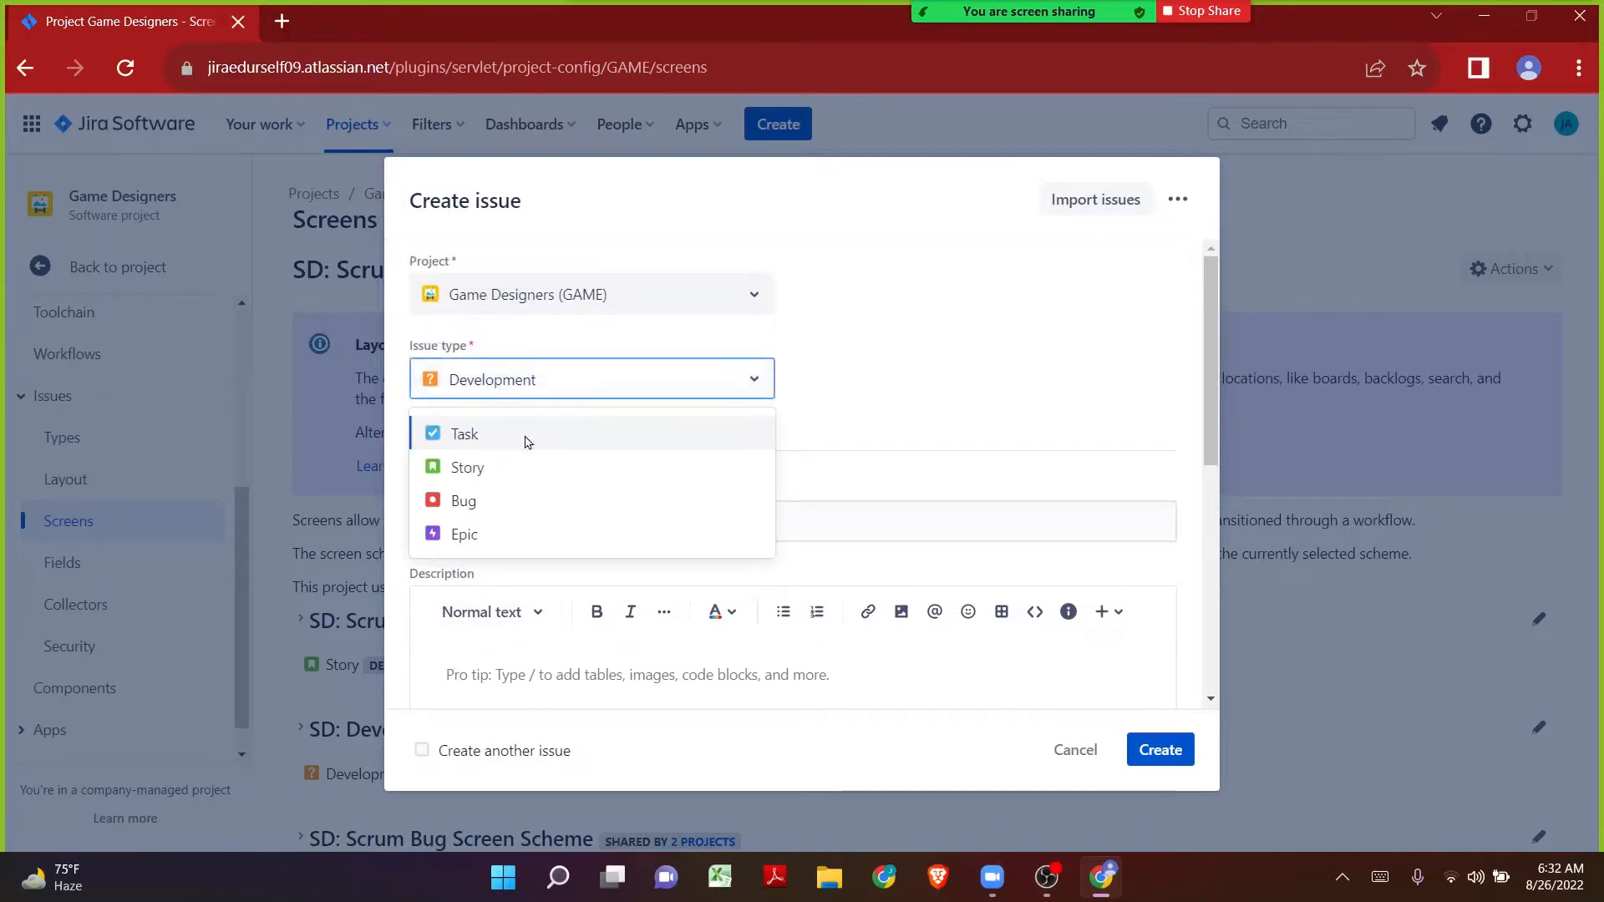
{"action": "left_click", "coordinate": [524, 464]}
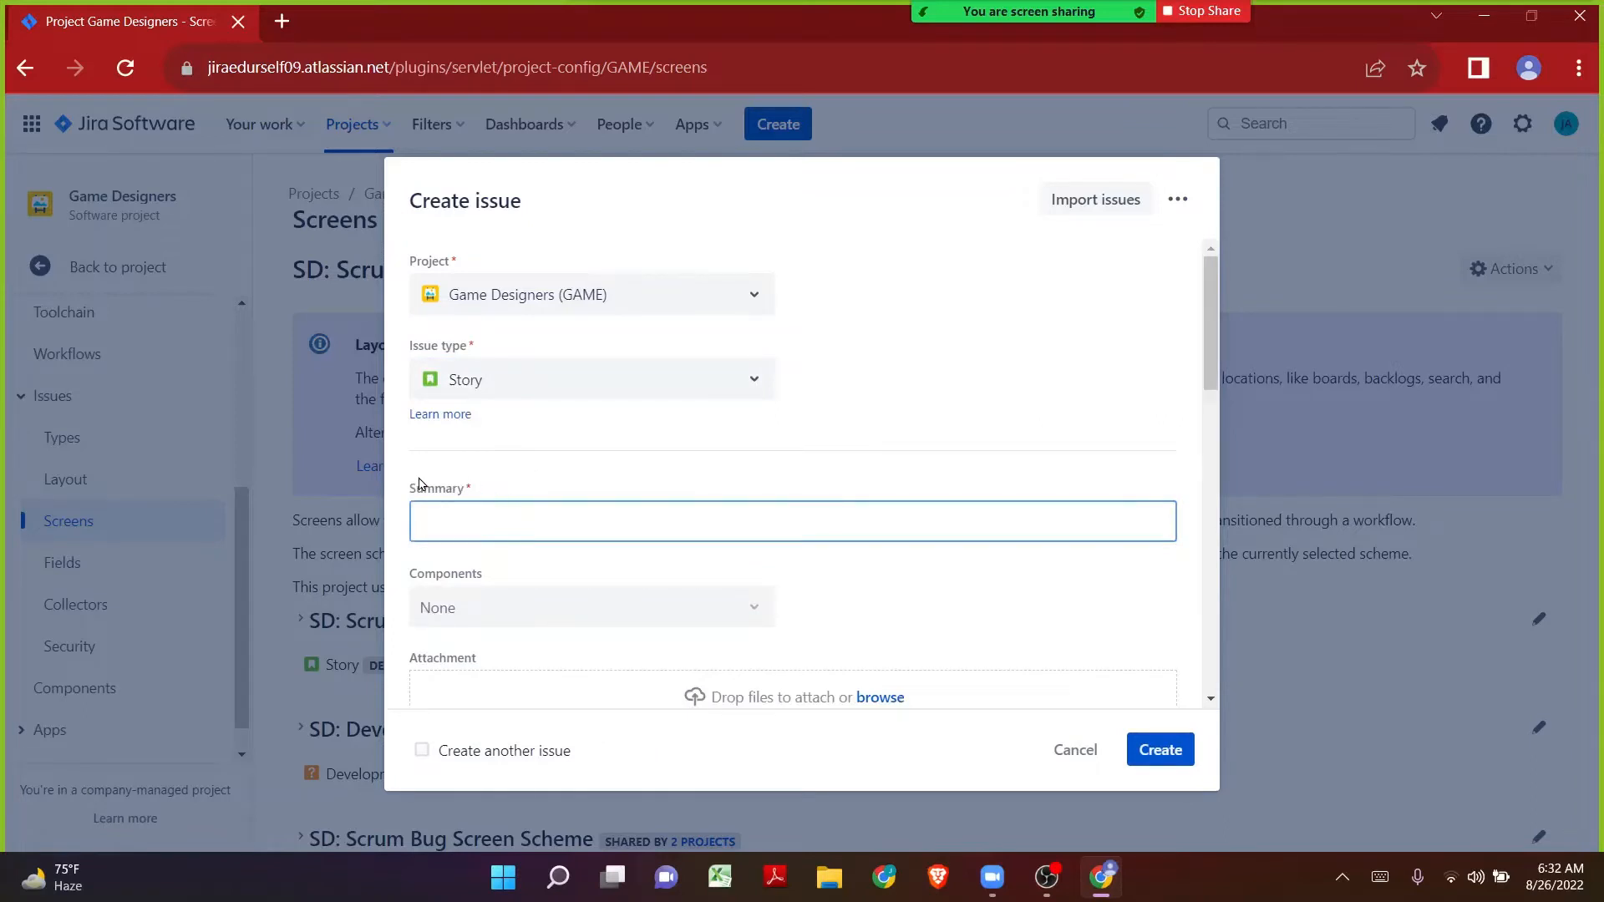
{"action": "scroll", "coordinate": [420, 485], "scroll_direction": "down", "scroll_amount": 4}
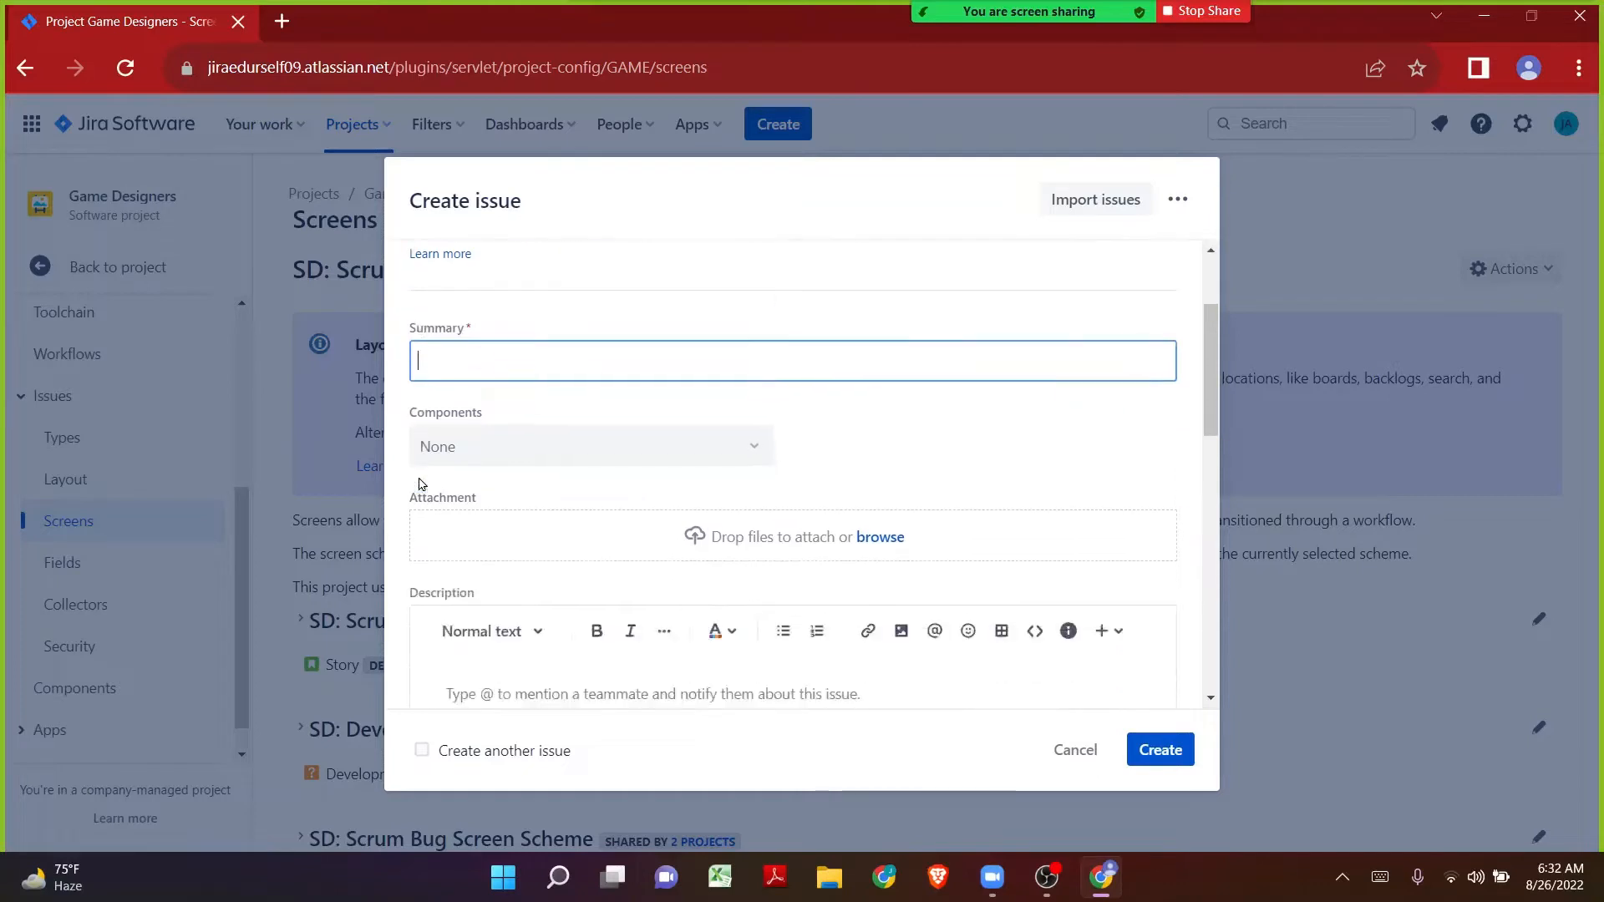
{"action": "scroll", "coordinate": [420, 484], "scroll_direction": "down", "scroll_amount": 8}
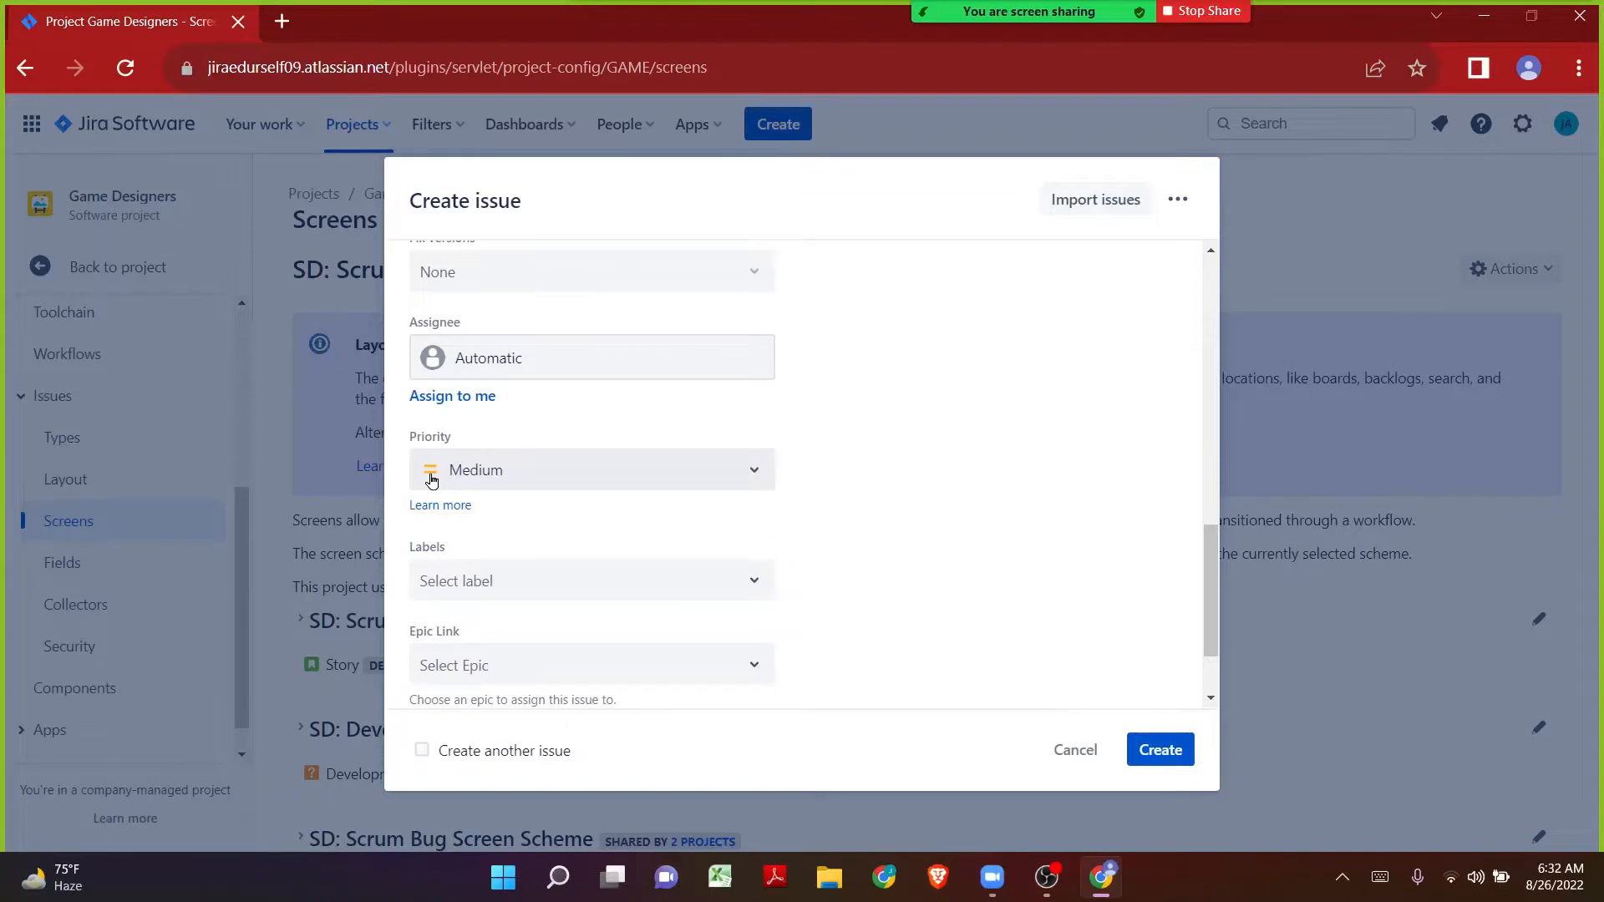
Step: Switch to Excel by opening the recent workbook Jira Admin09 Reference sheet and maximize its window
{"action": "right_click", "coordinate": [720, 878]}
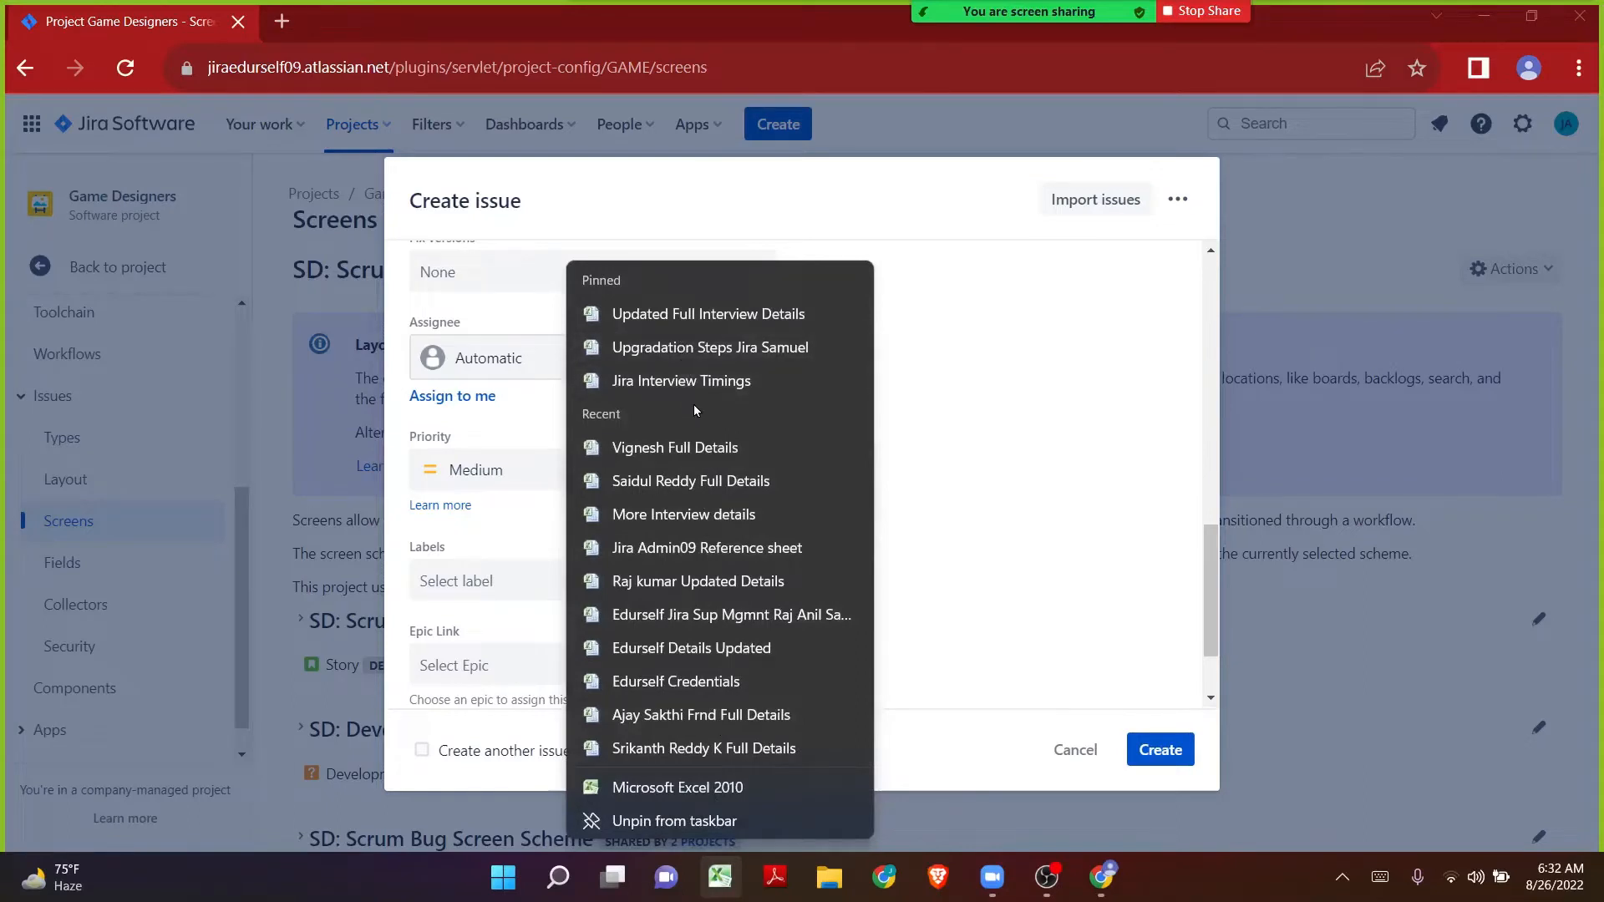
{"action": "left_click", "coordinate": [698, 556]}
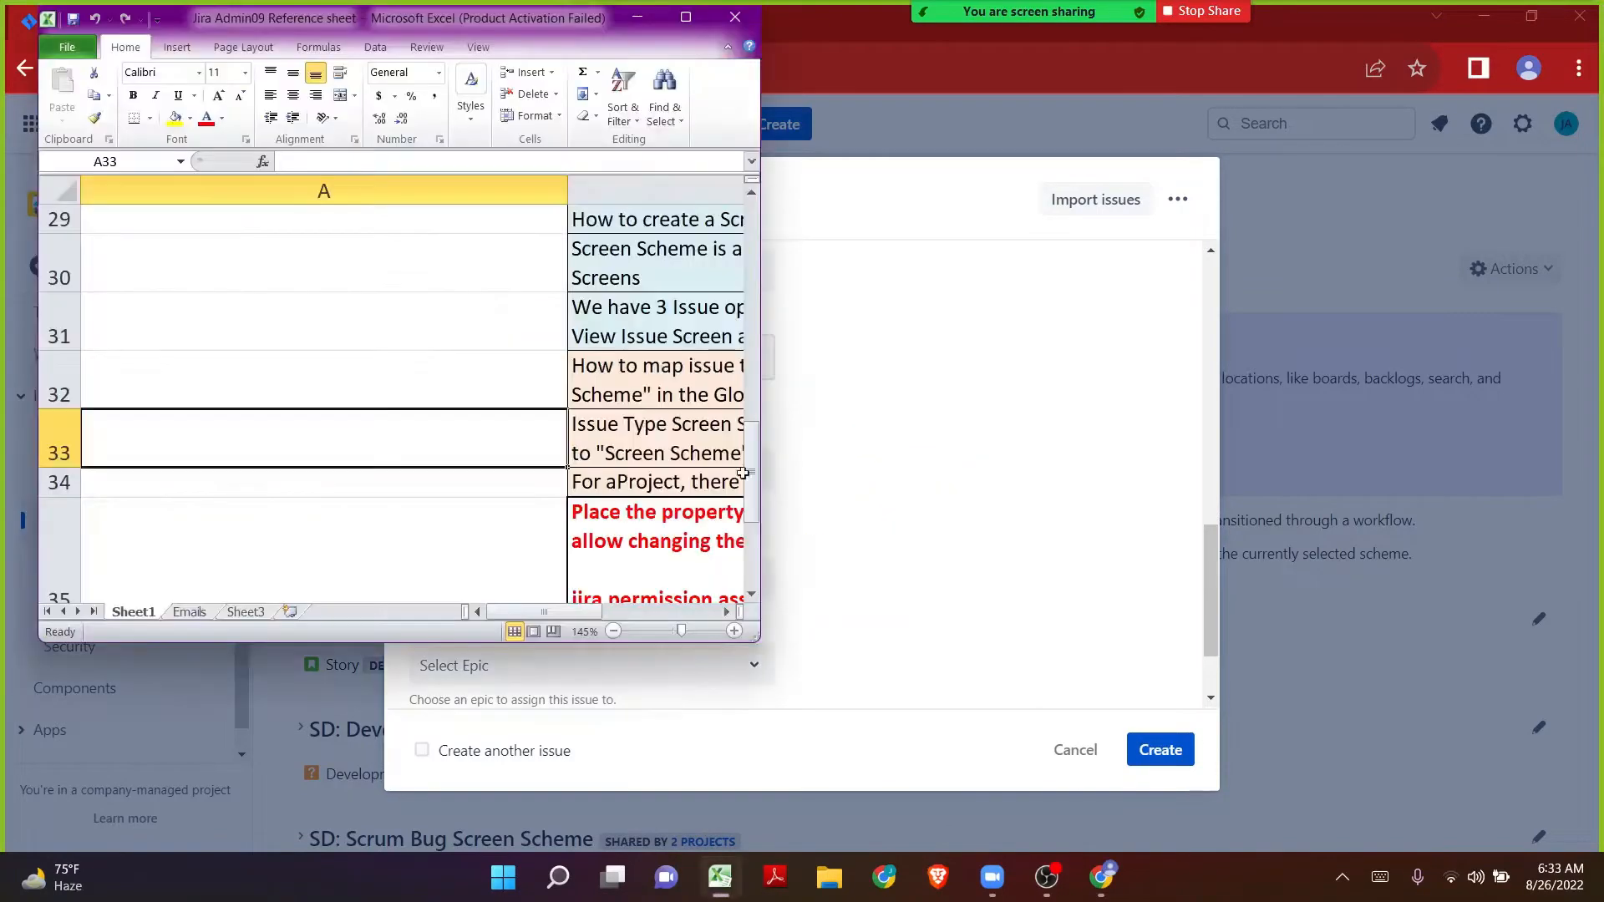
{"action": "left_click", "coordinate": [685, 17]}
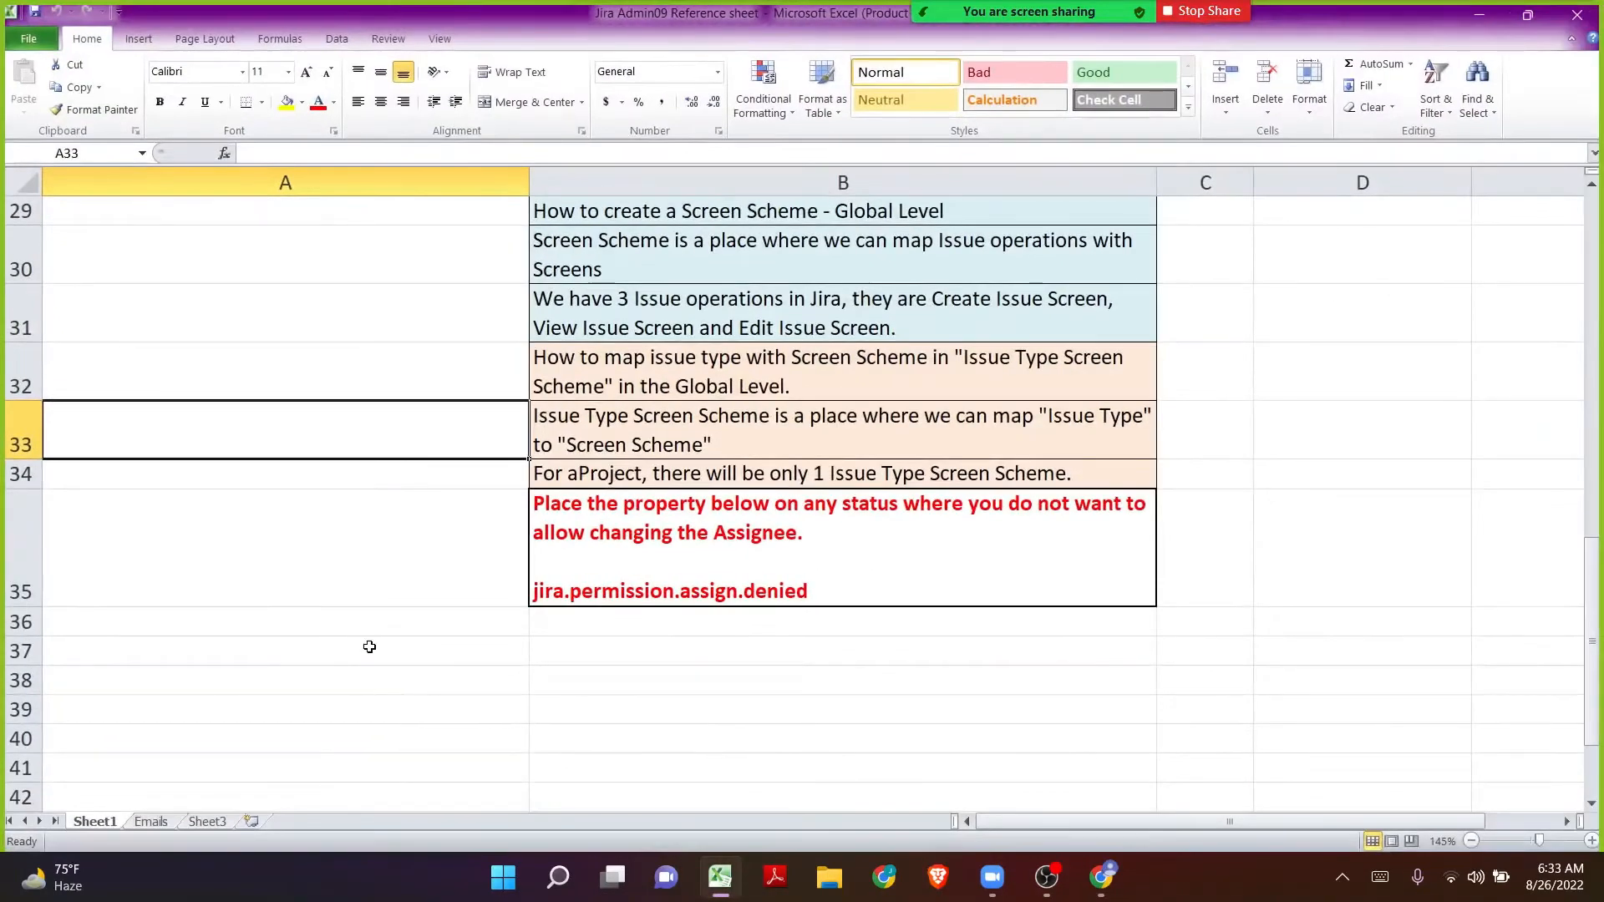
Step: Enter "Type of Fields in Jira" in cell A36, dismissing the Office activation wizard
{"action": "left_click", "coordinate": [370, 648]}
{"action": "left_click", "coordinate": [370, 622]}
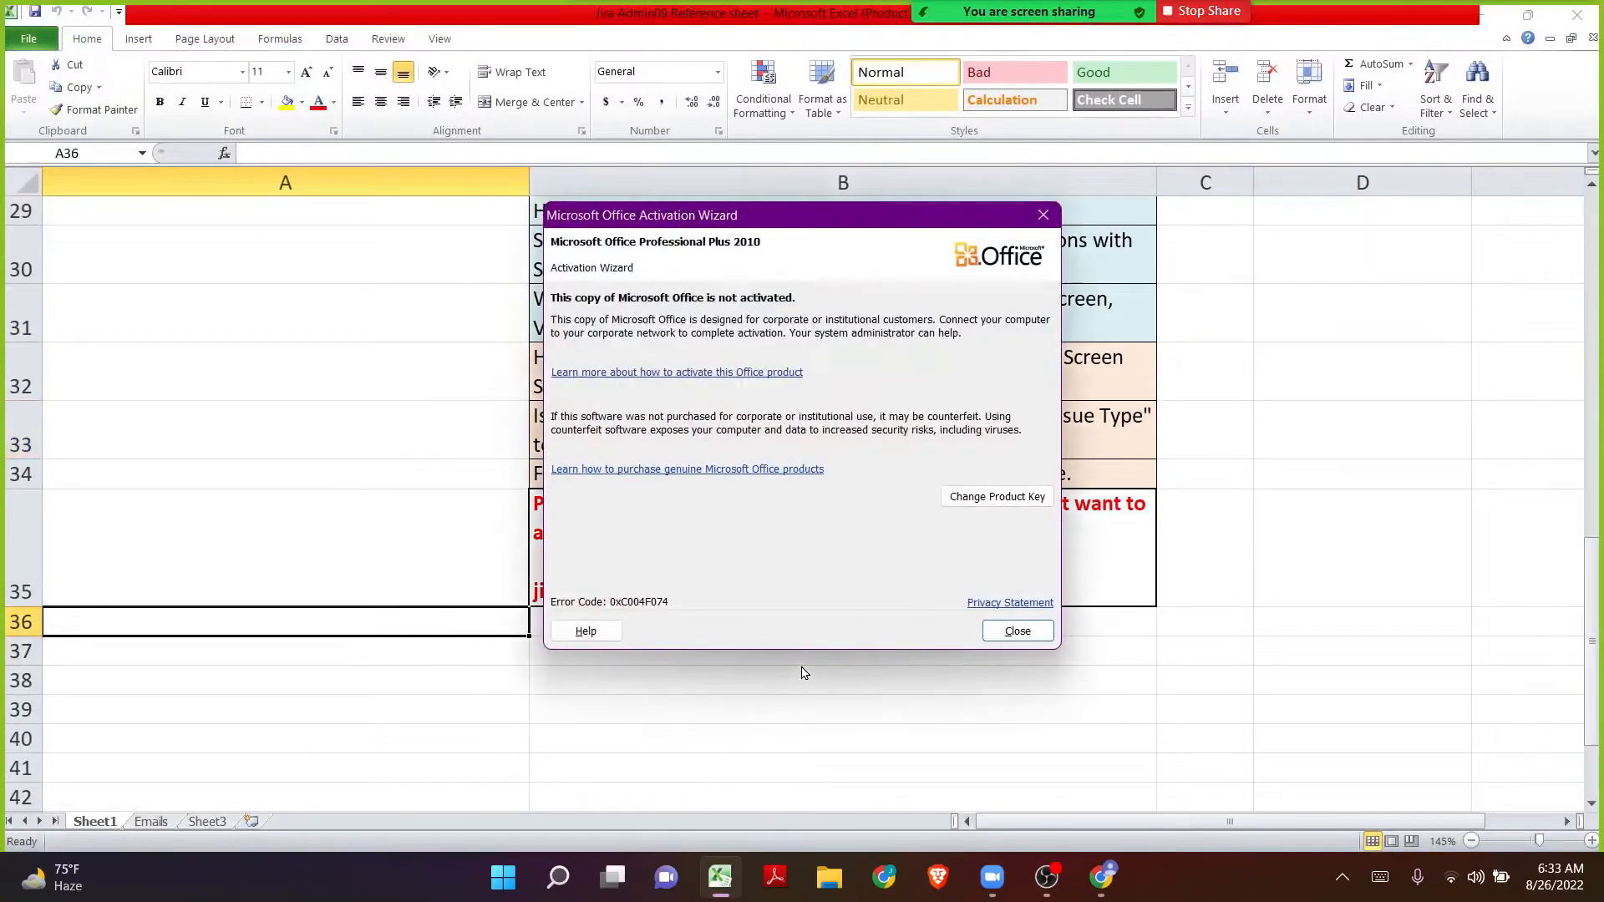
{"action": "key", "text": "Escape"}
{"action": "type", "text": "Type "}
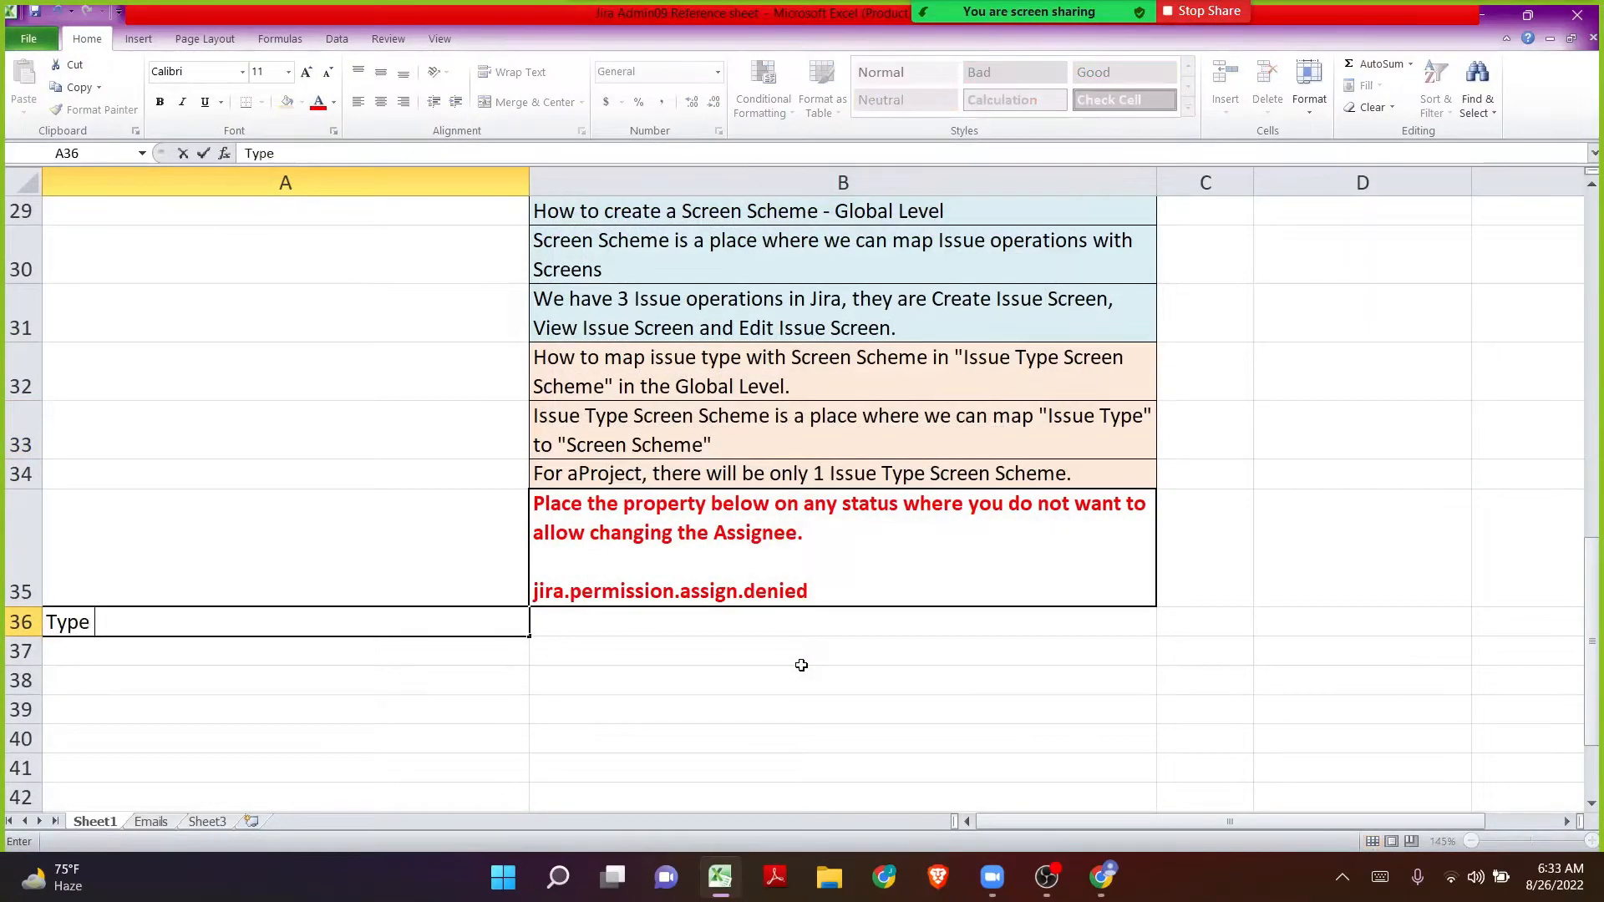
{"action": "type", "text": "of Fields"}
{"action": "key", "text": "BackSpace"}
{"action": "type", "text": "ds in Jira"}
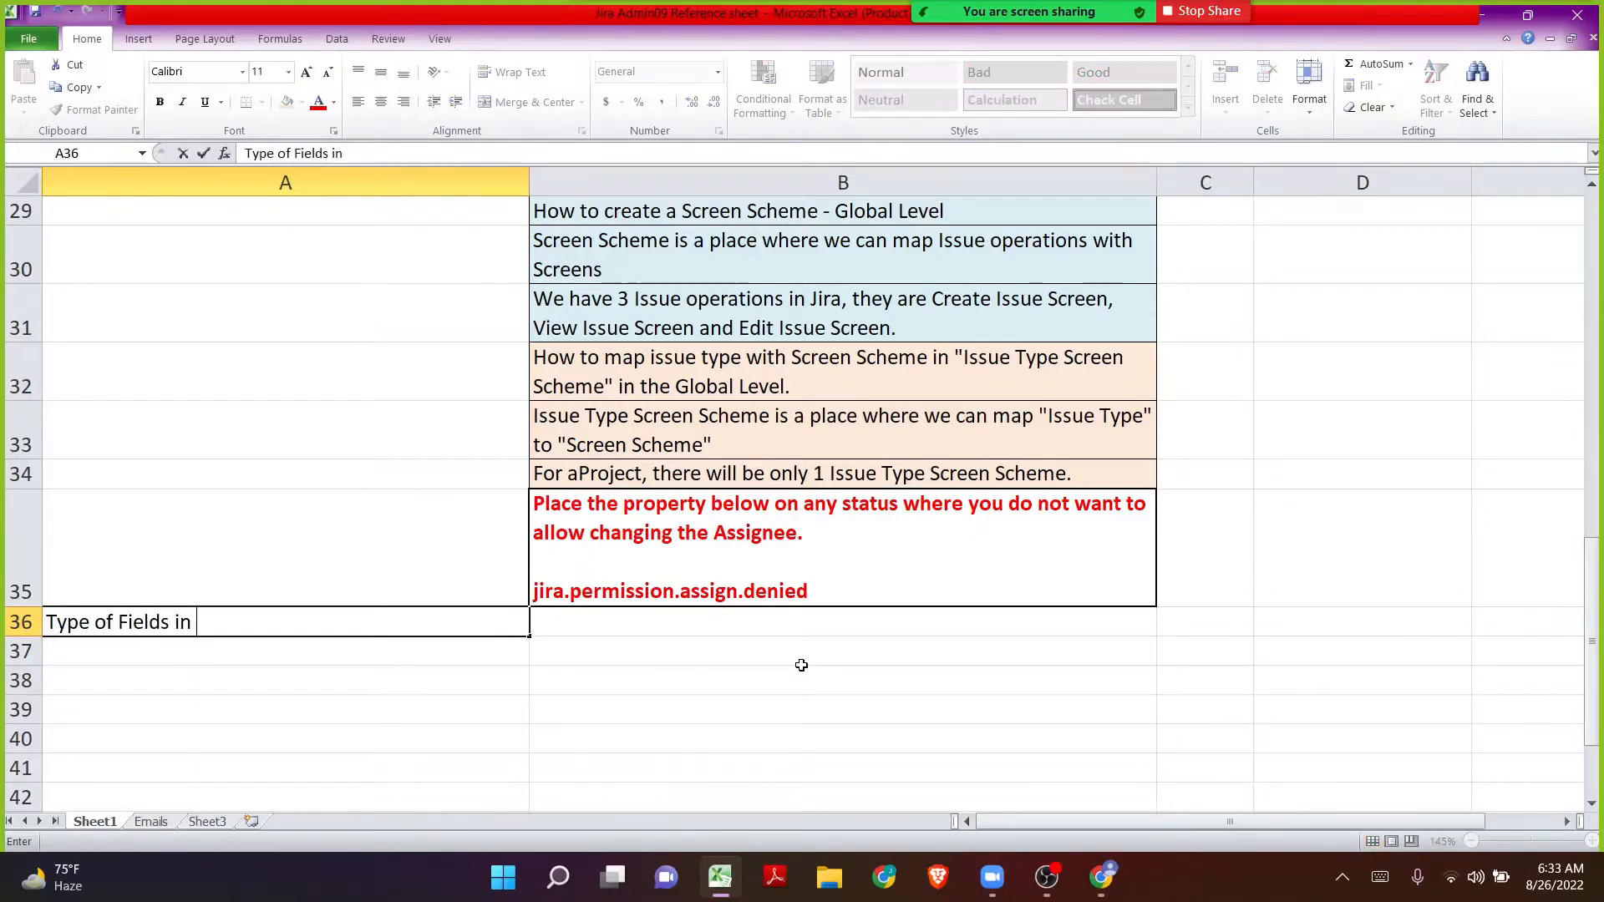
{"action": "key", "text": "Return"}
Step: Enter "1. System Fields" in cell B36
{"action": "key", "text": "Up"}
{"action": "key", "text": "Right"}
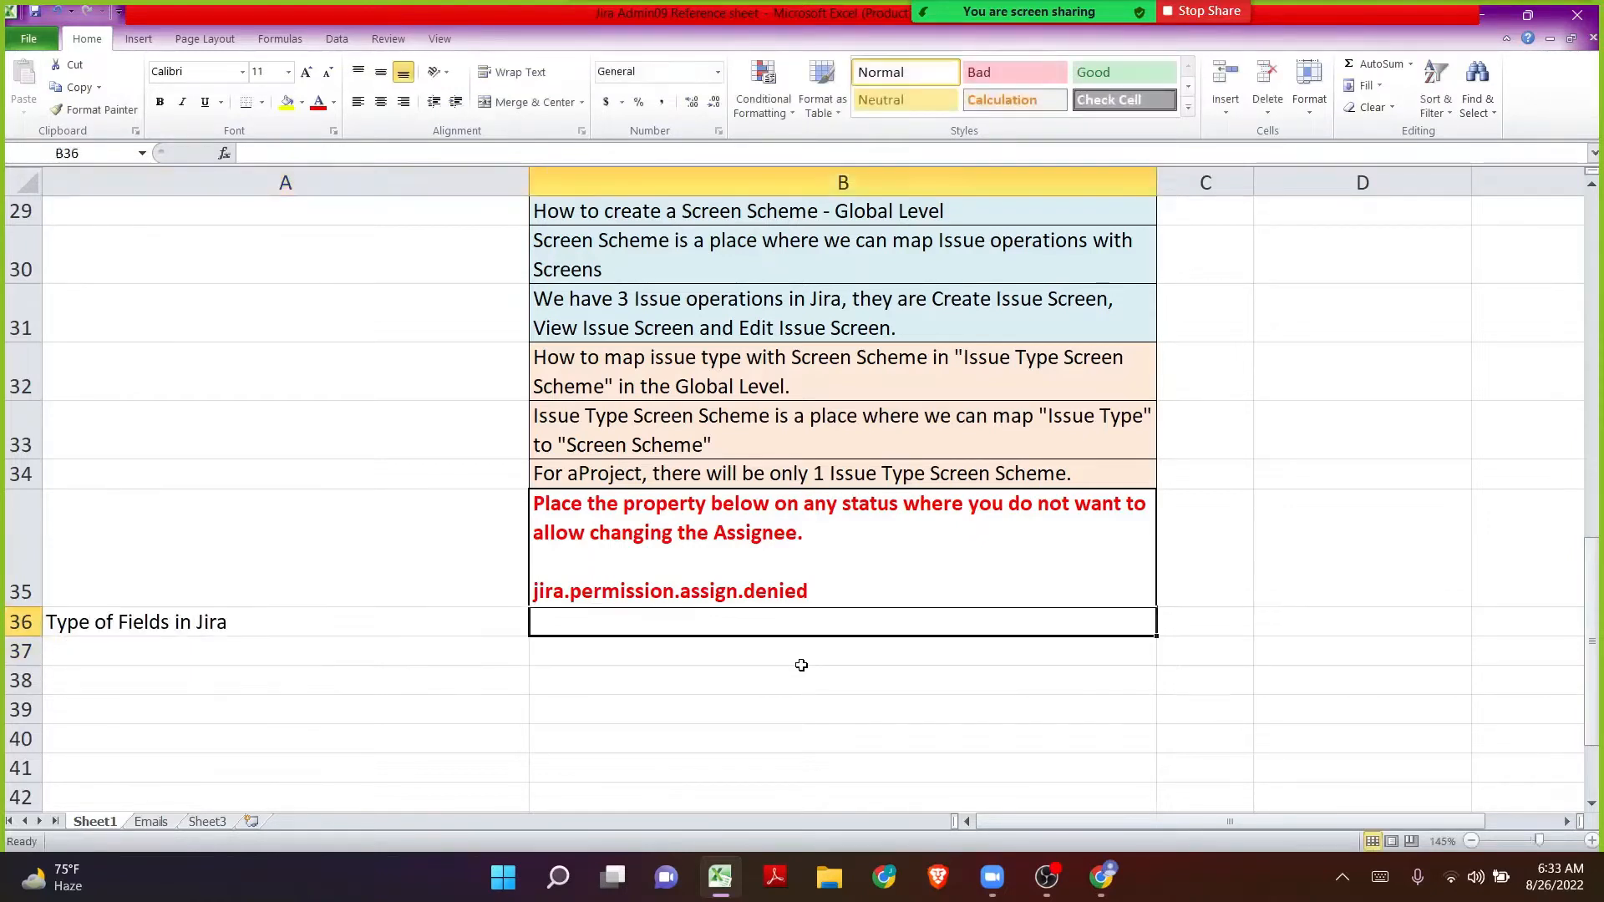
{"action": "type", "text": "1. Syste"}
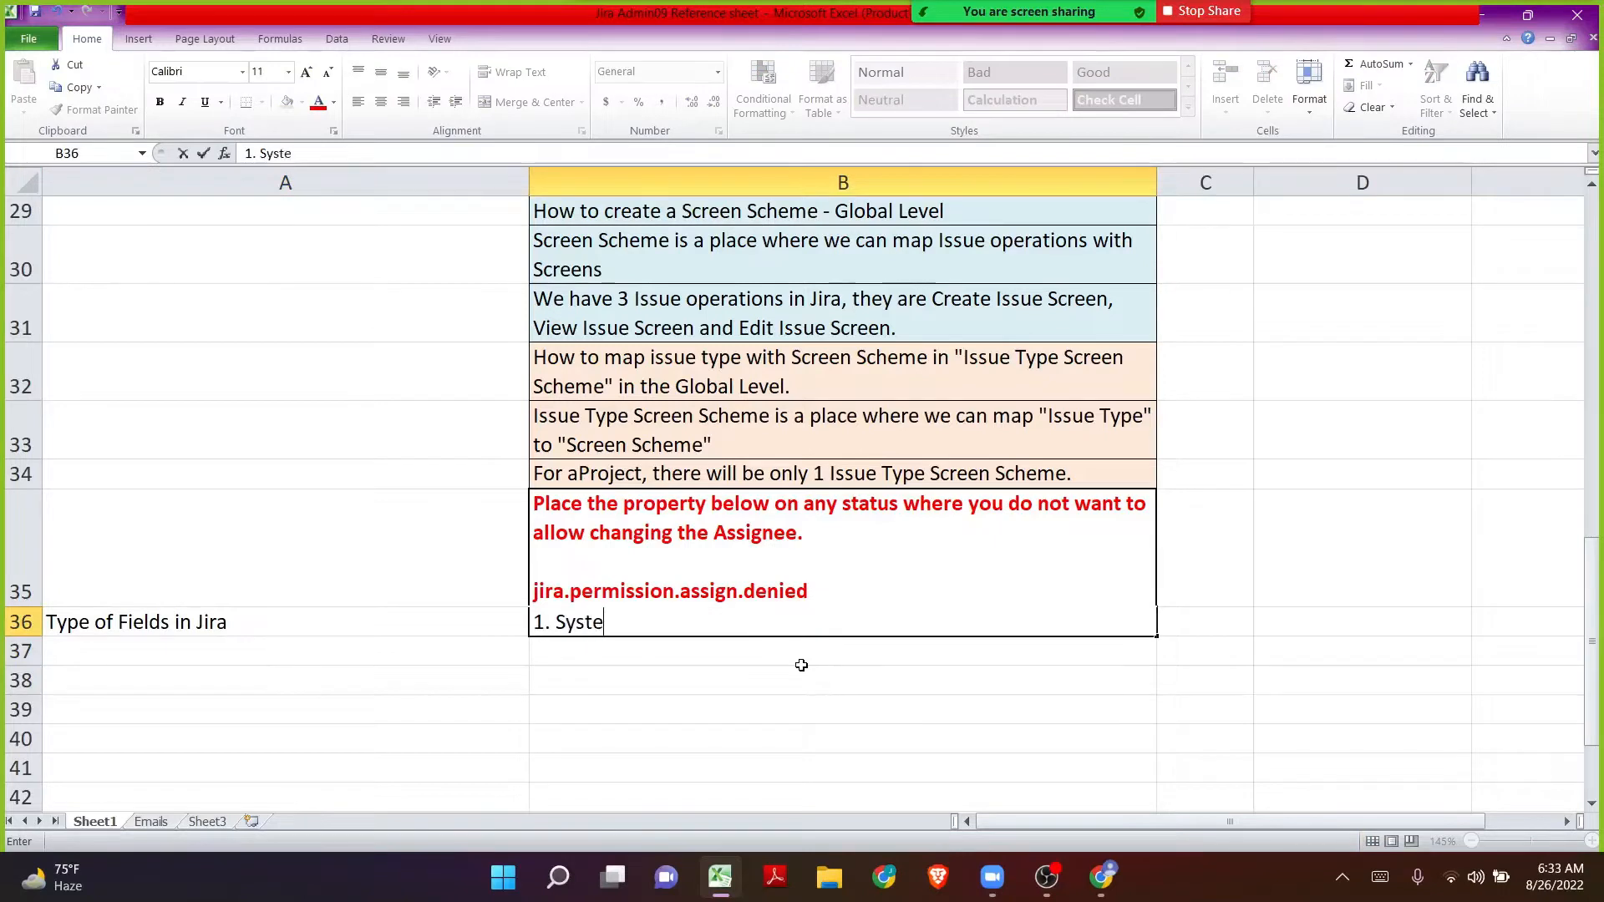
{"action": "type", "text": "m Fiels"}
{"action": "key", "text": "Return"}
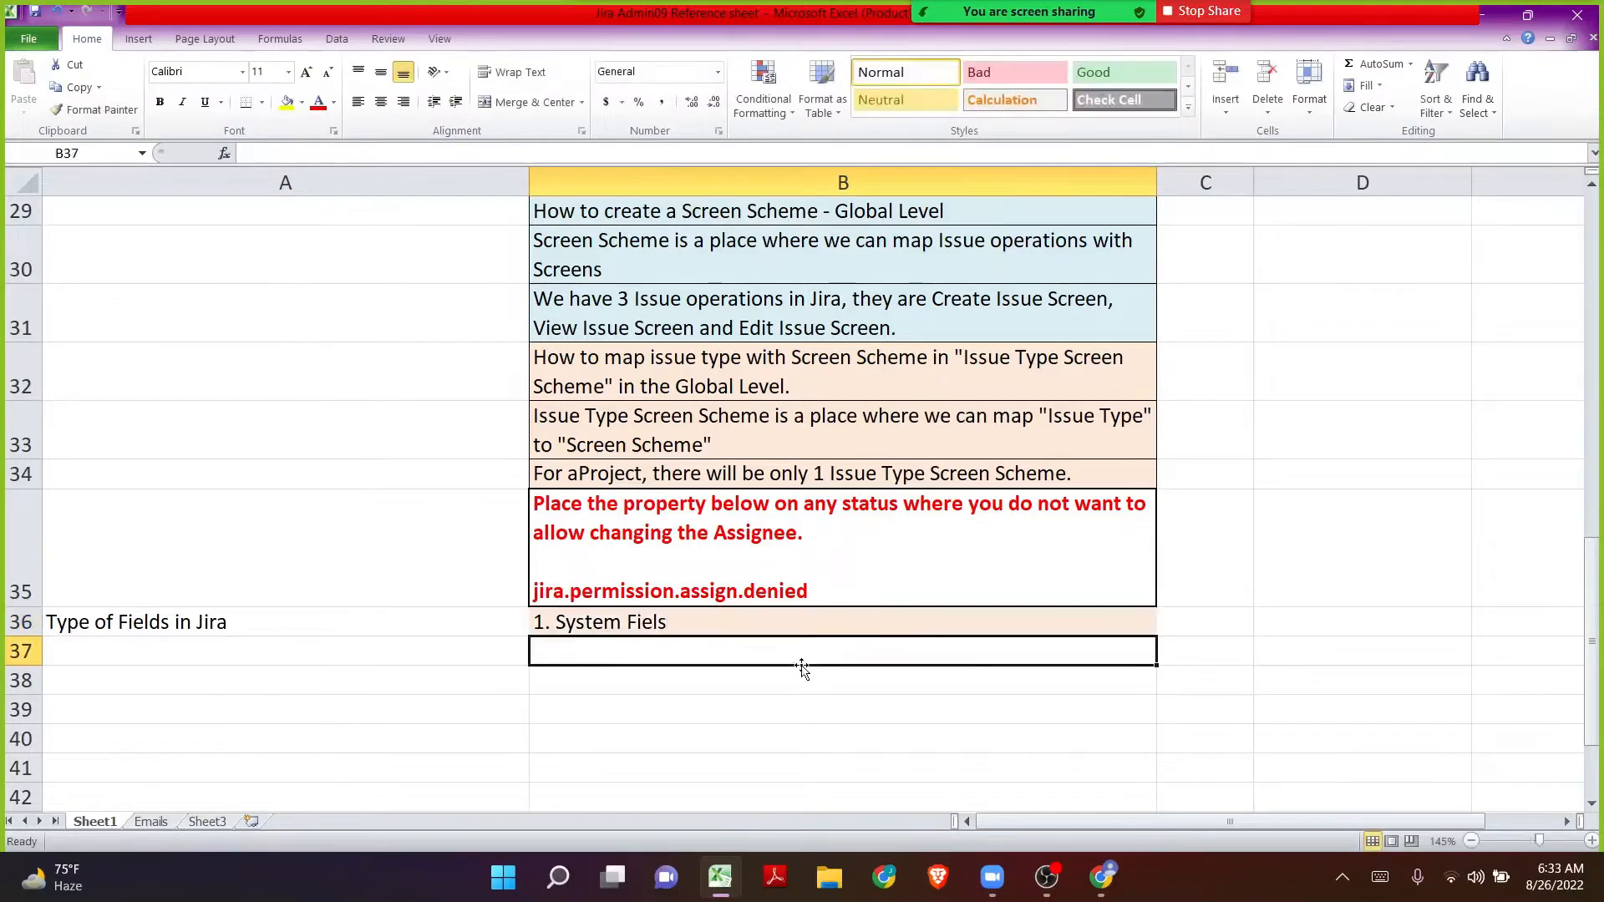
{"action": "key", "text": "Up"}
{"action": "key", "text": "F2"}
{"action": "key", "text": "Left"}
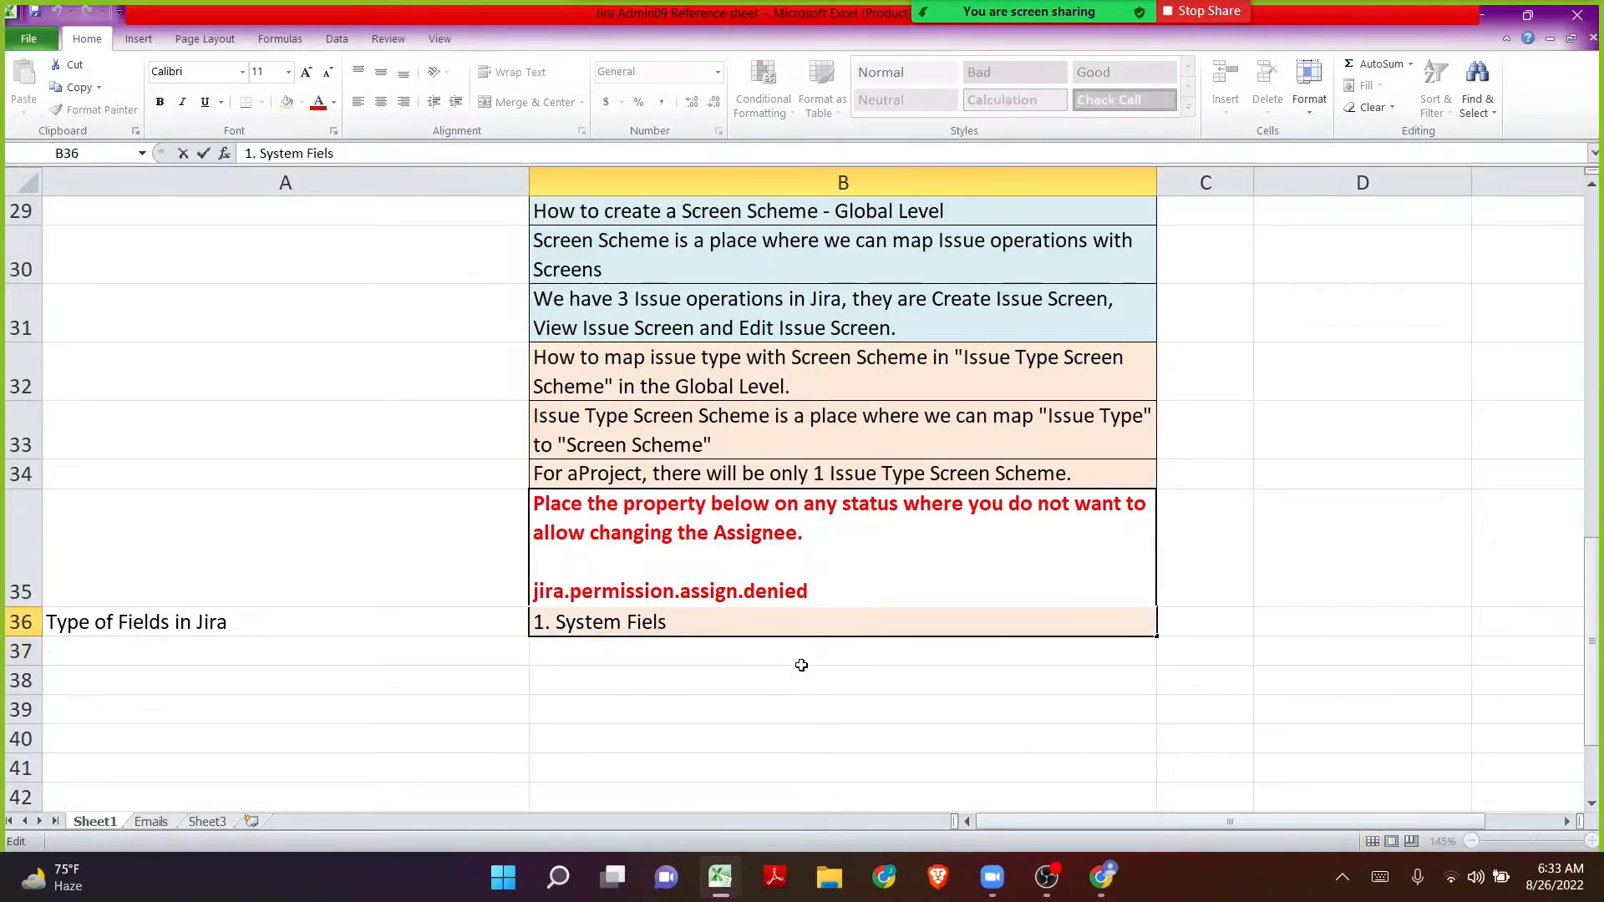
{"action": "type", "text": "d"}
Step: Append "- that are given by Jira" to the System Fields text in cell B36
{"action": "key", "text": "End"}
{"action": "type", "text": "-"}
{"action": "type", "text": "that are giv"}
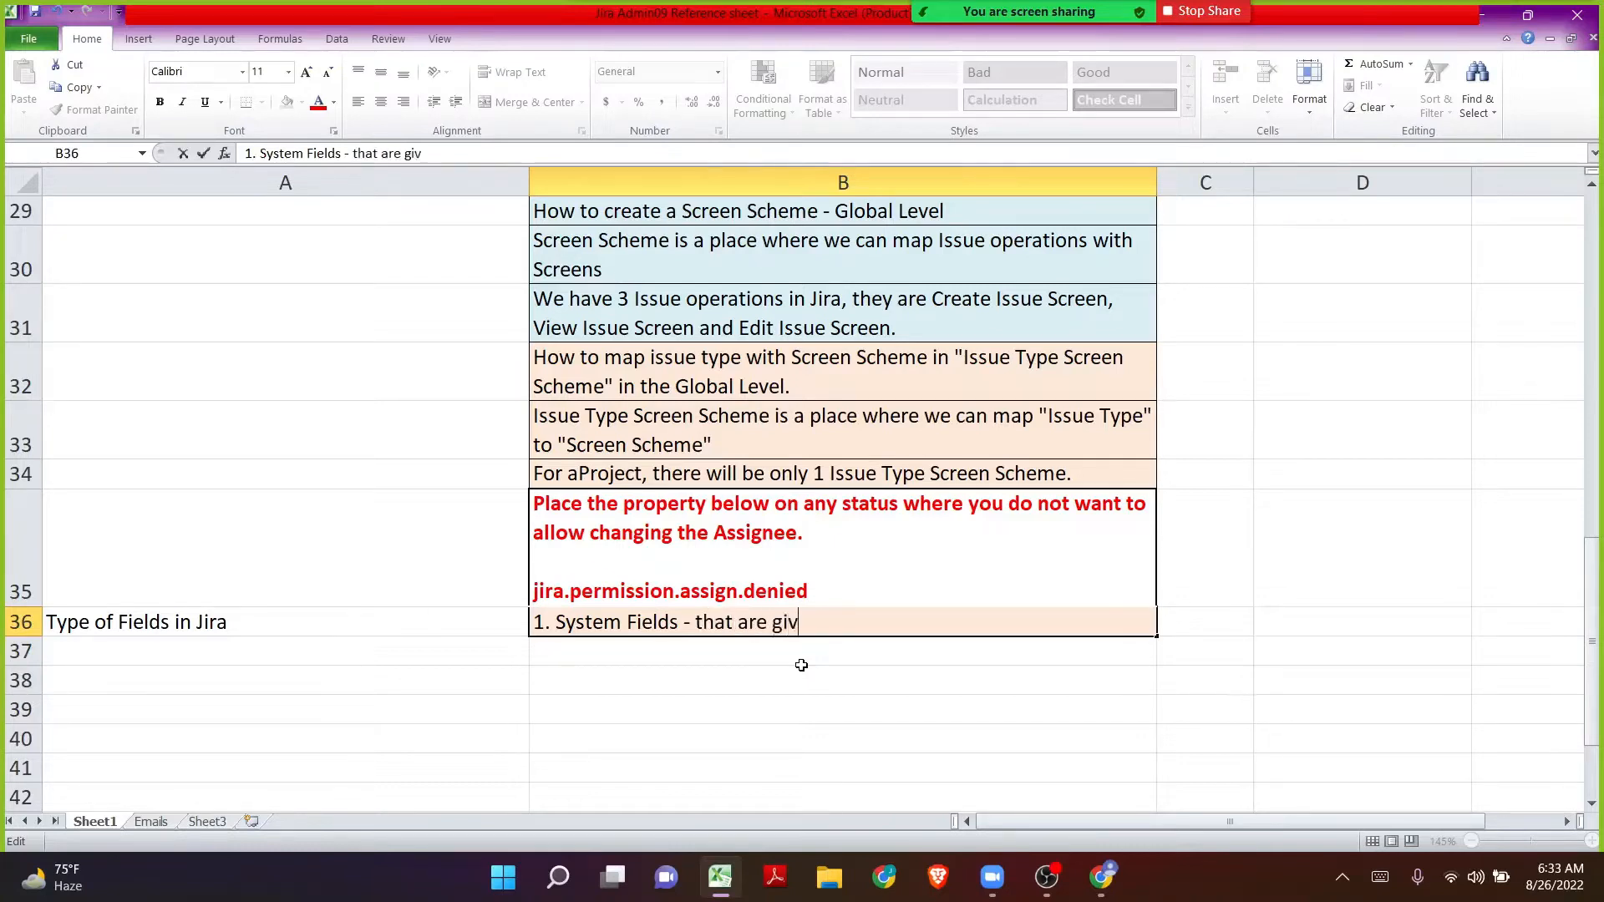
{"action": "type", "text": "en by Jira"}
{"action": "key", "text": "Return"}
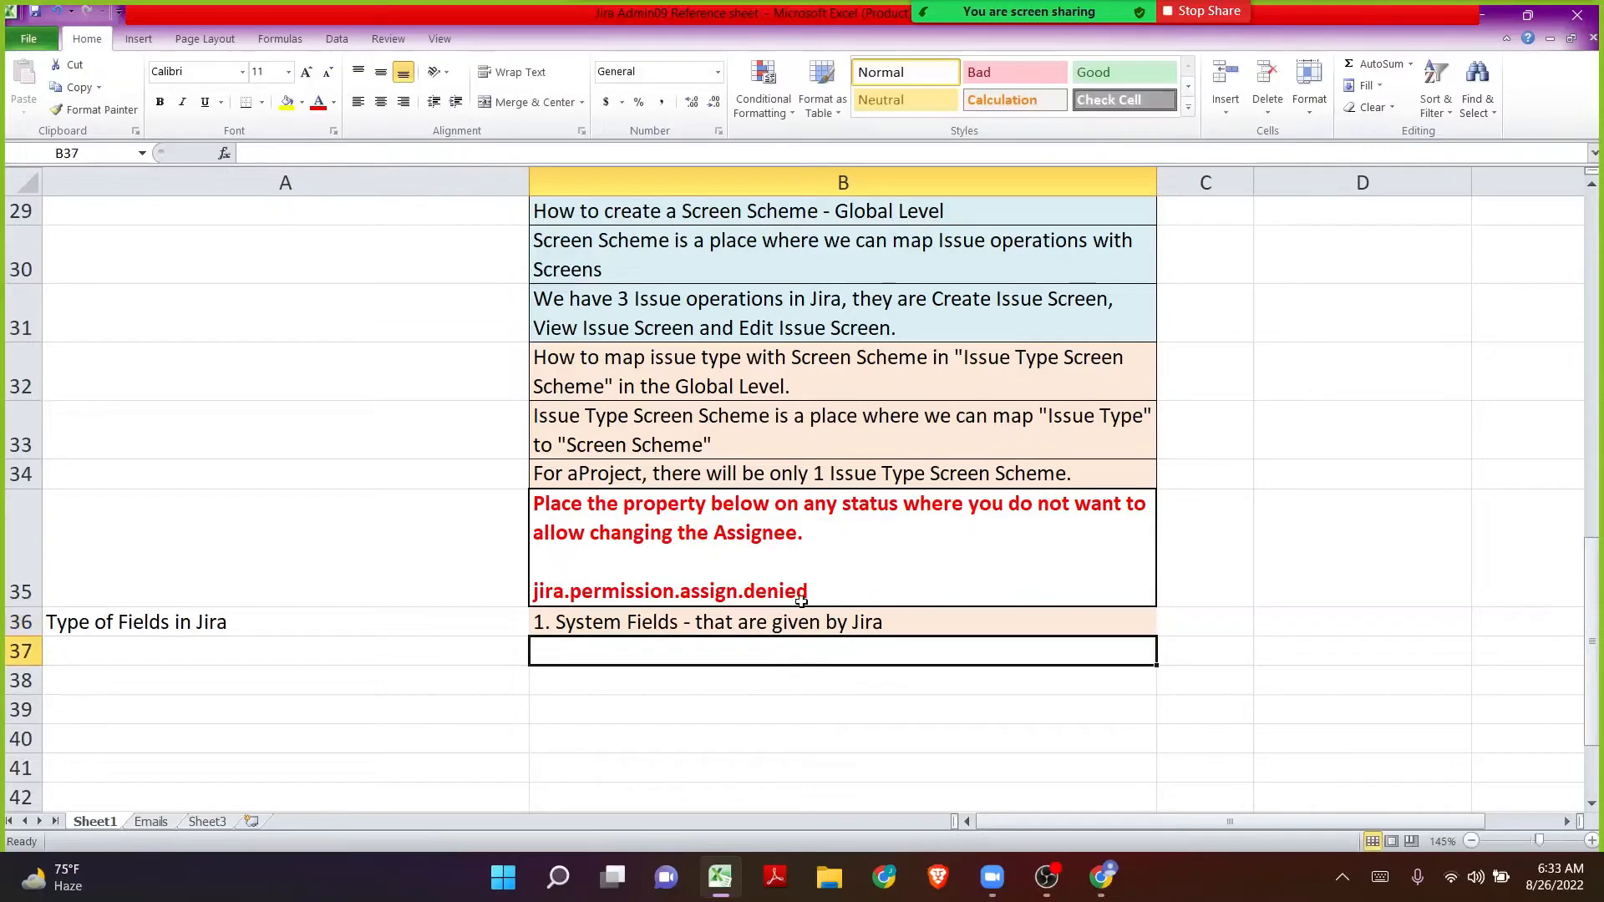
Step: Switch back to Jira in Chrome and discard the new issue form
{"action": "left_click", "coordinate": [1104, 876]}
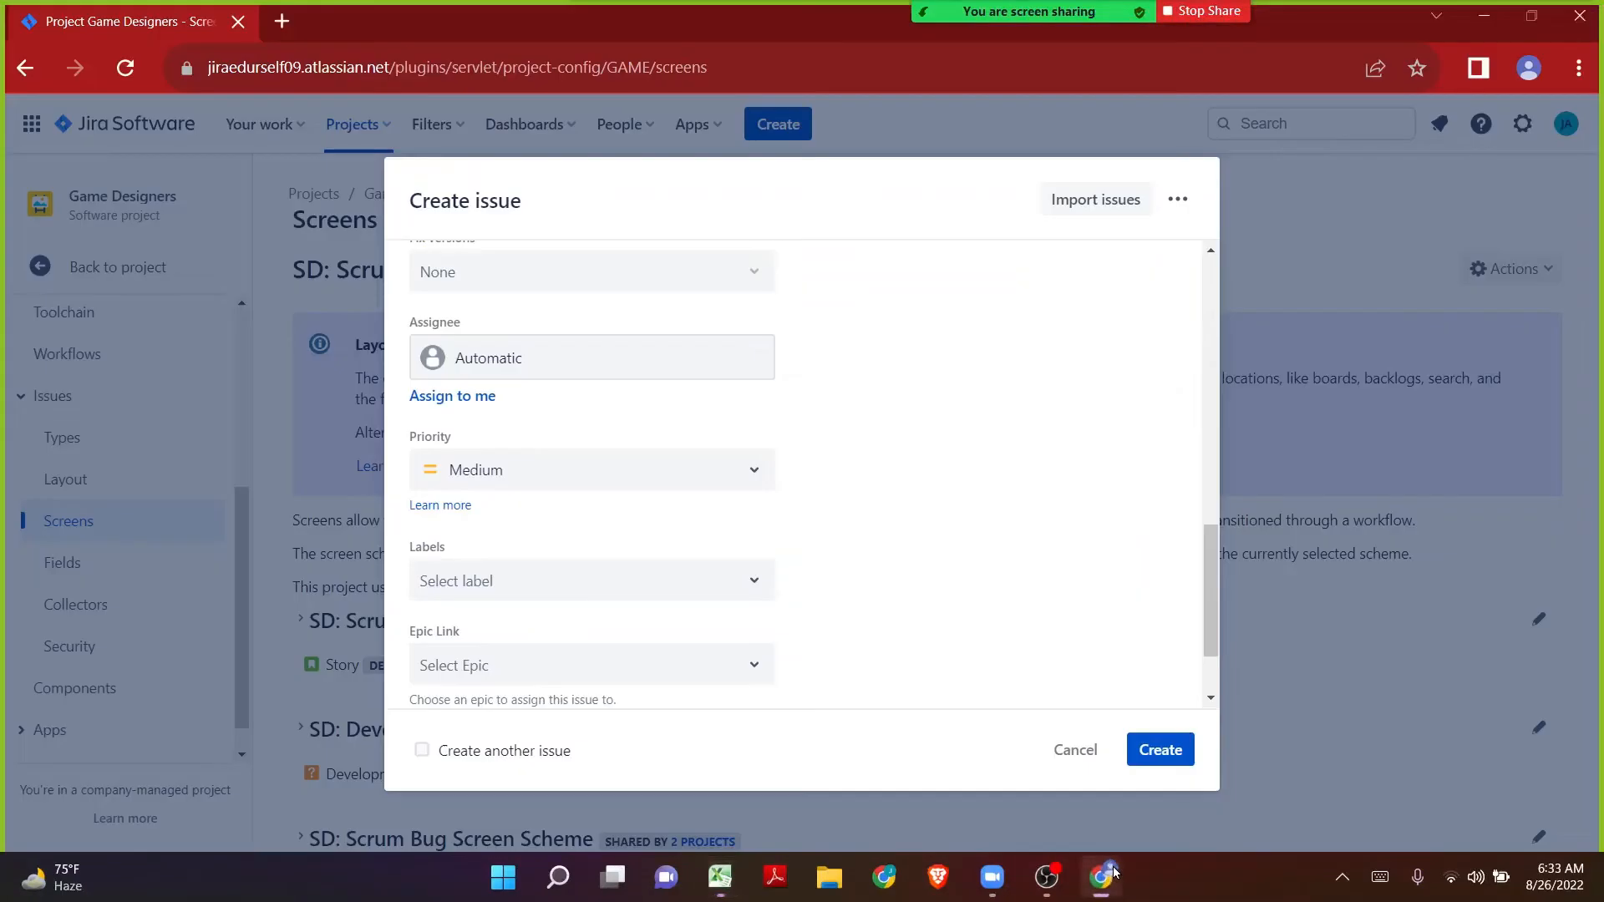
{"action": "left_click", "coordinate": [1062, 753]}
Step: Expand the SD: Development Screen Scheme and open its Create issue screen, SD: Development Screen, in a new browser tab
{"action": "scroll", "coordinate": [555, 526], "scroll_direction": "down", "scroll_amount": 1}
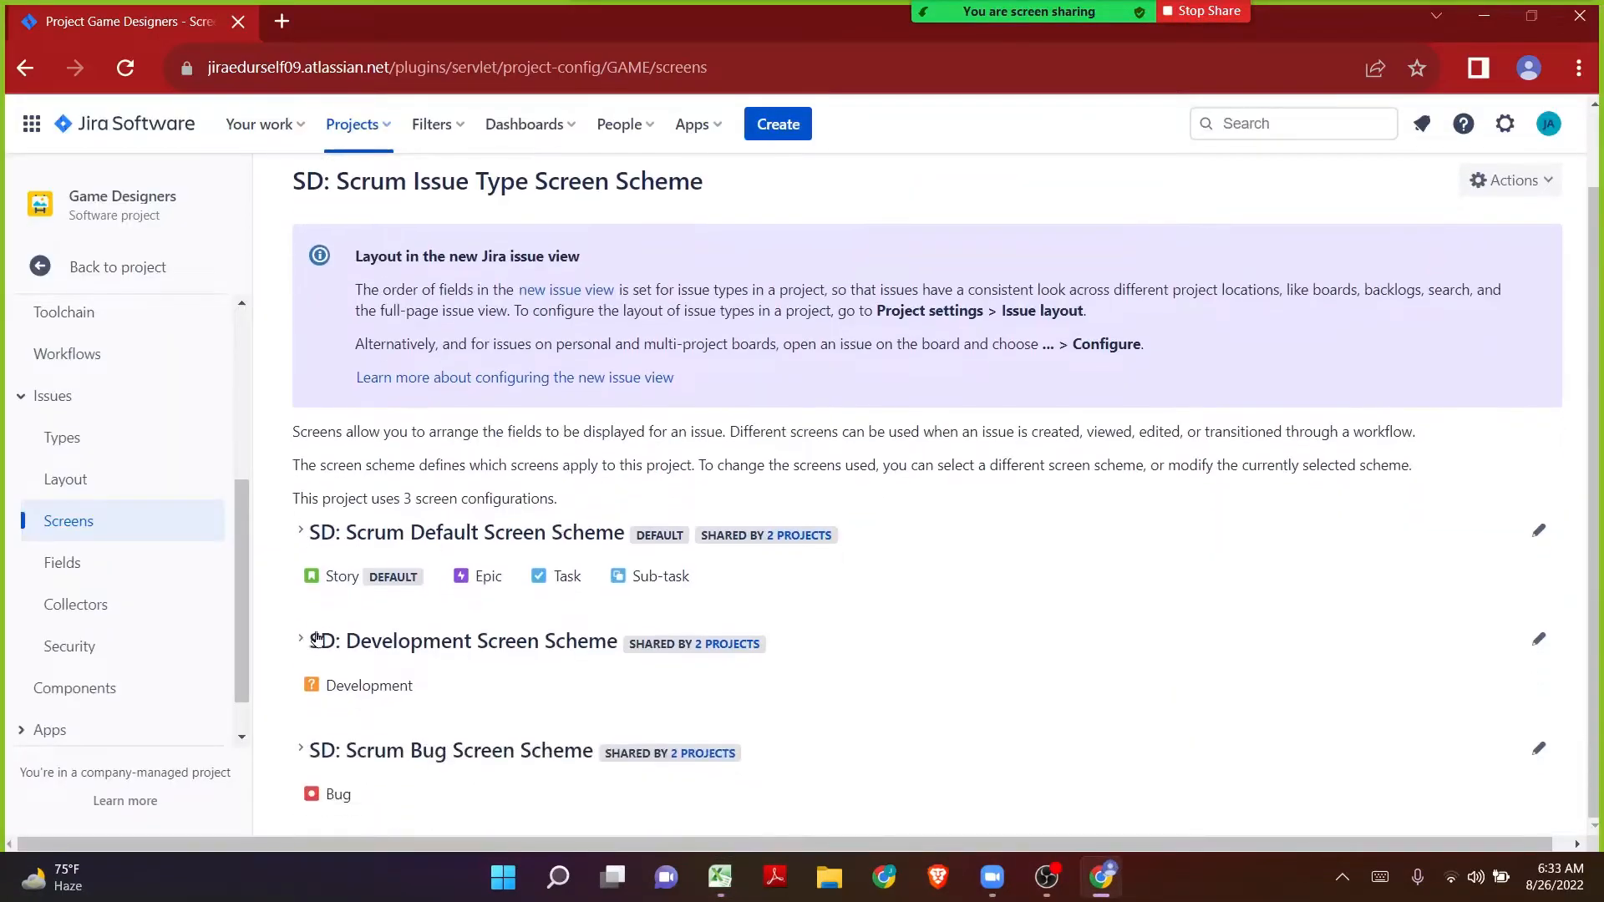
{"action": "left_click", "coordinate": [303, 641]}
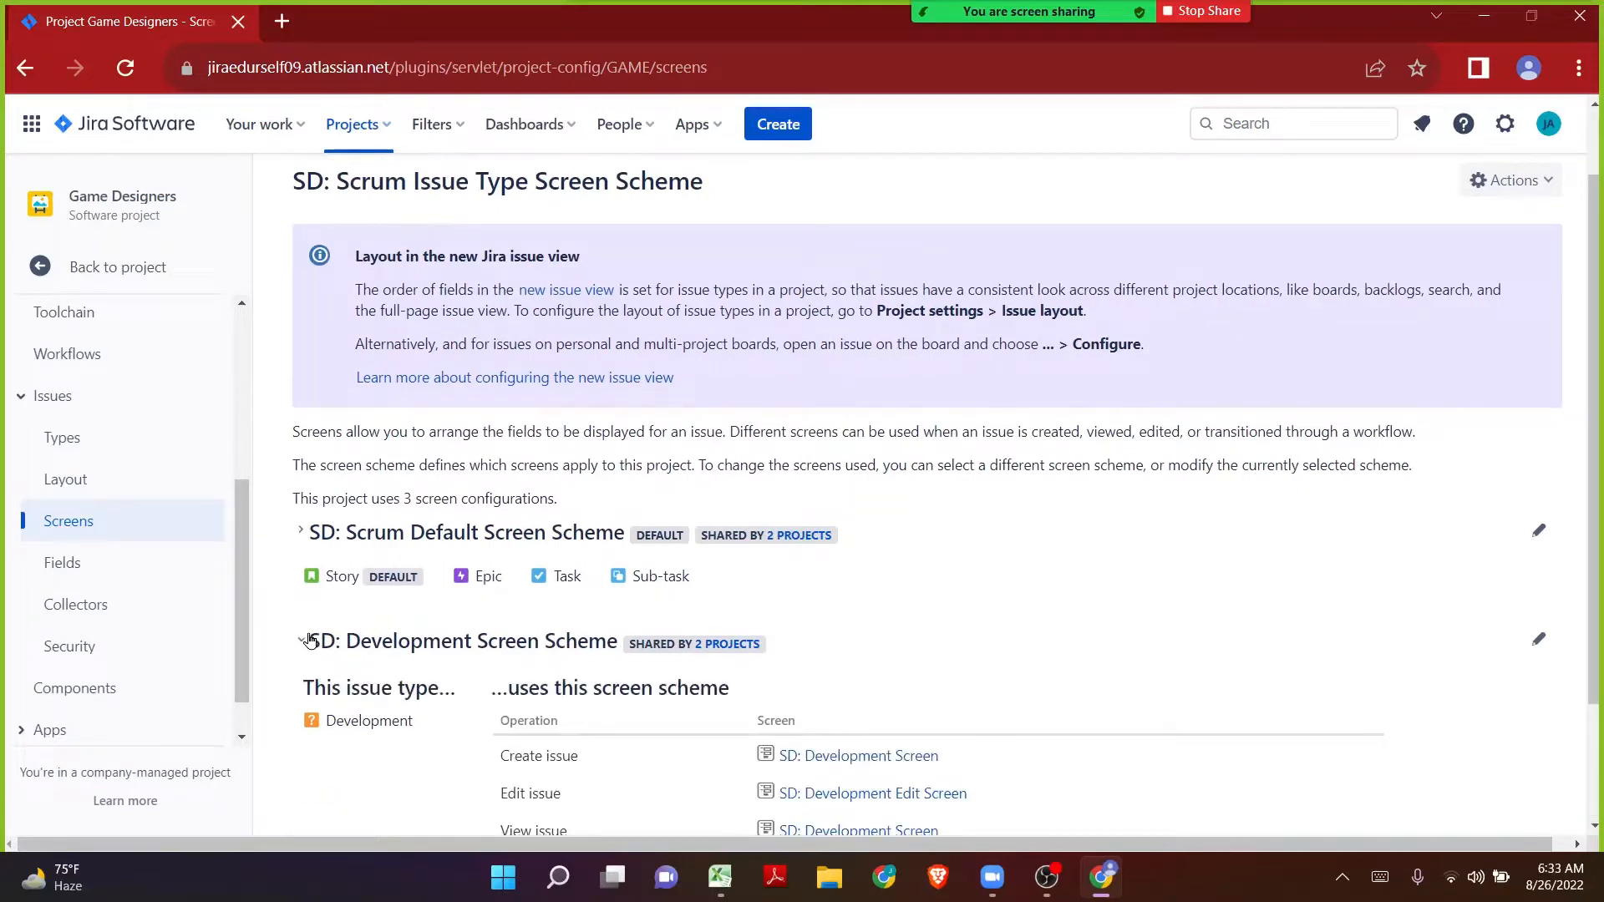
{"action": "scroll", "coordinate": [311, 641], "scroll_direction": "down", "scroll_amount": 2}
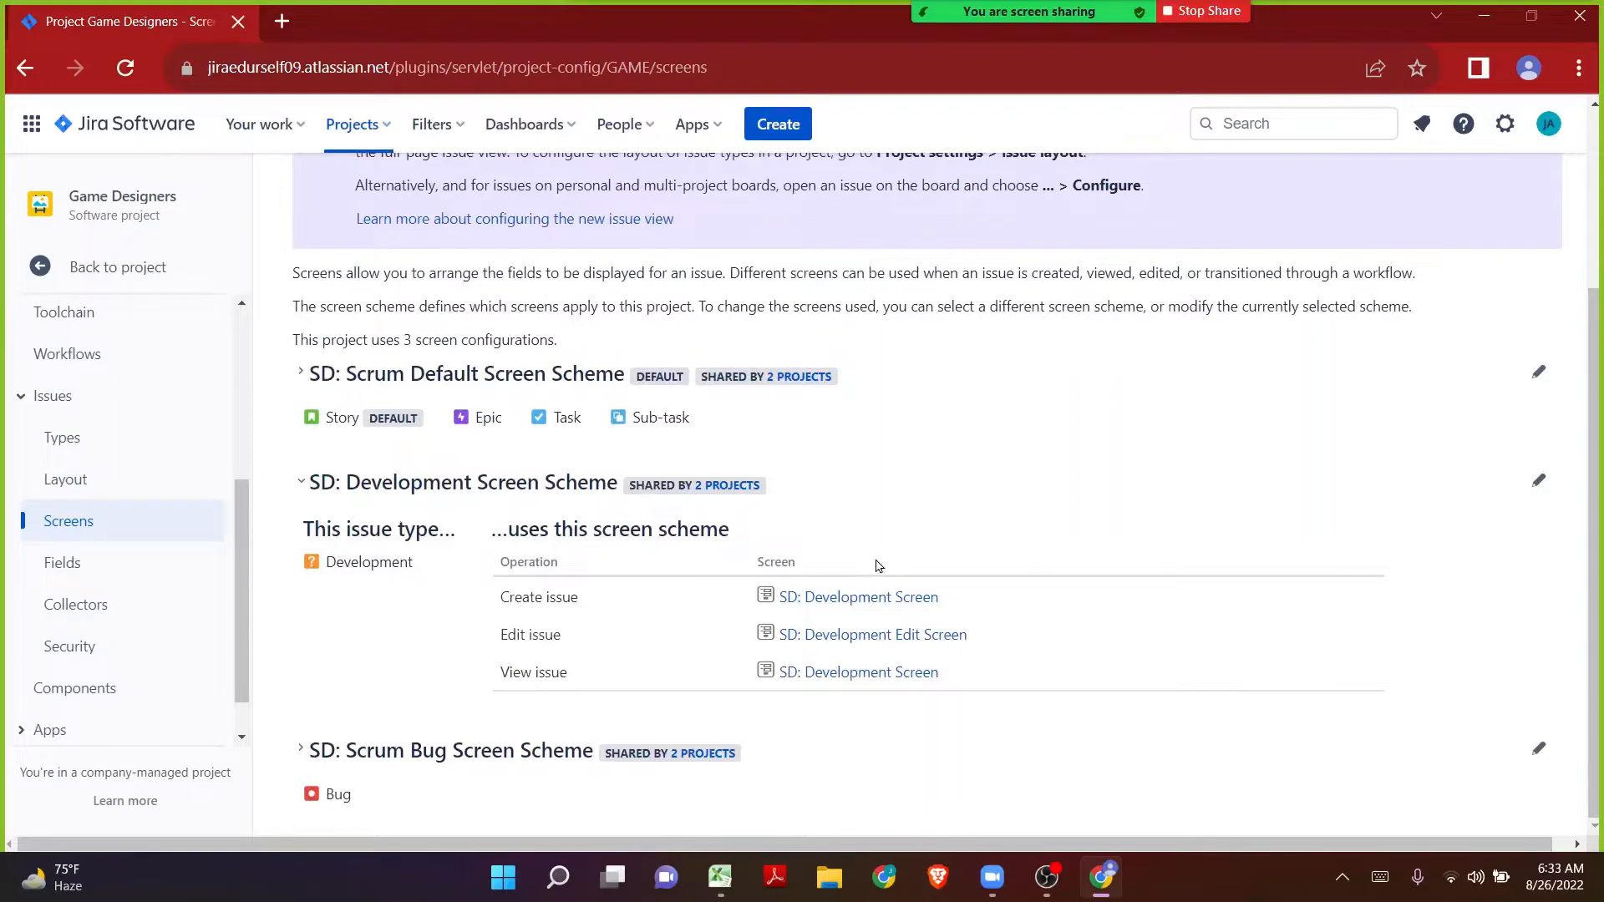
{"action": "left_click", "coordinate": [880, 596], "text": "ctrl"}
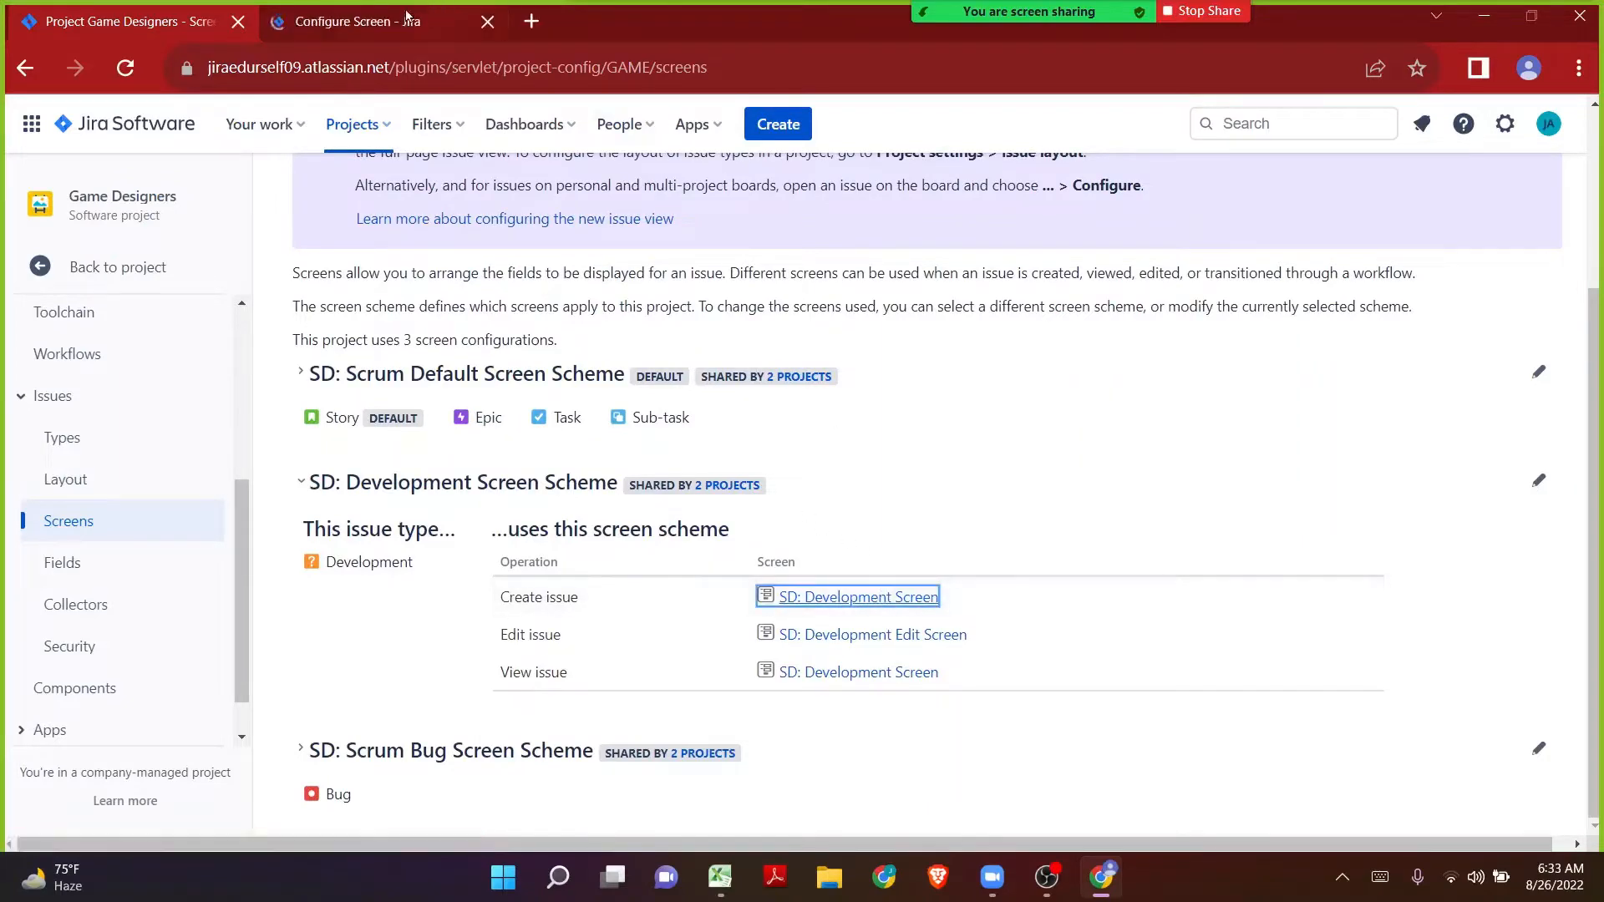
{"action": "left_click", "coordinate": [407, 16]}
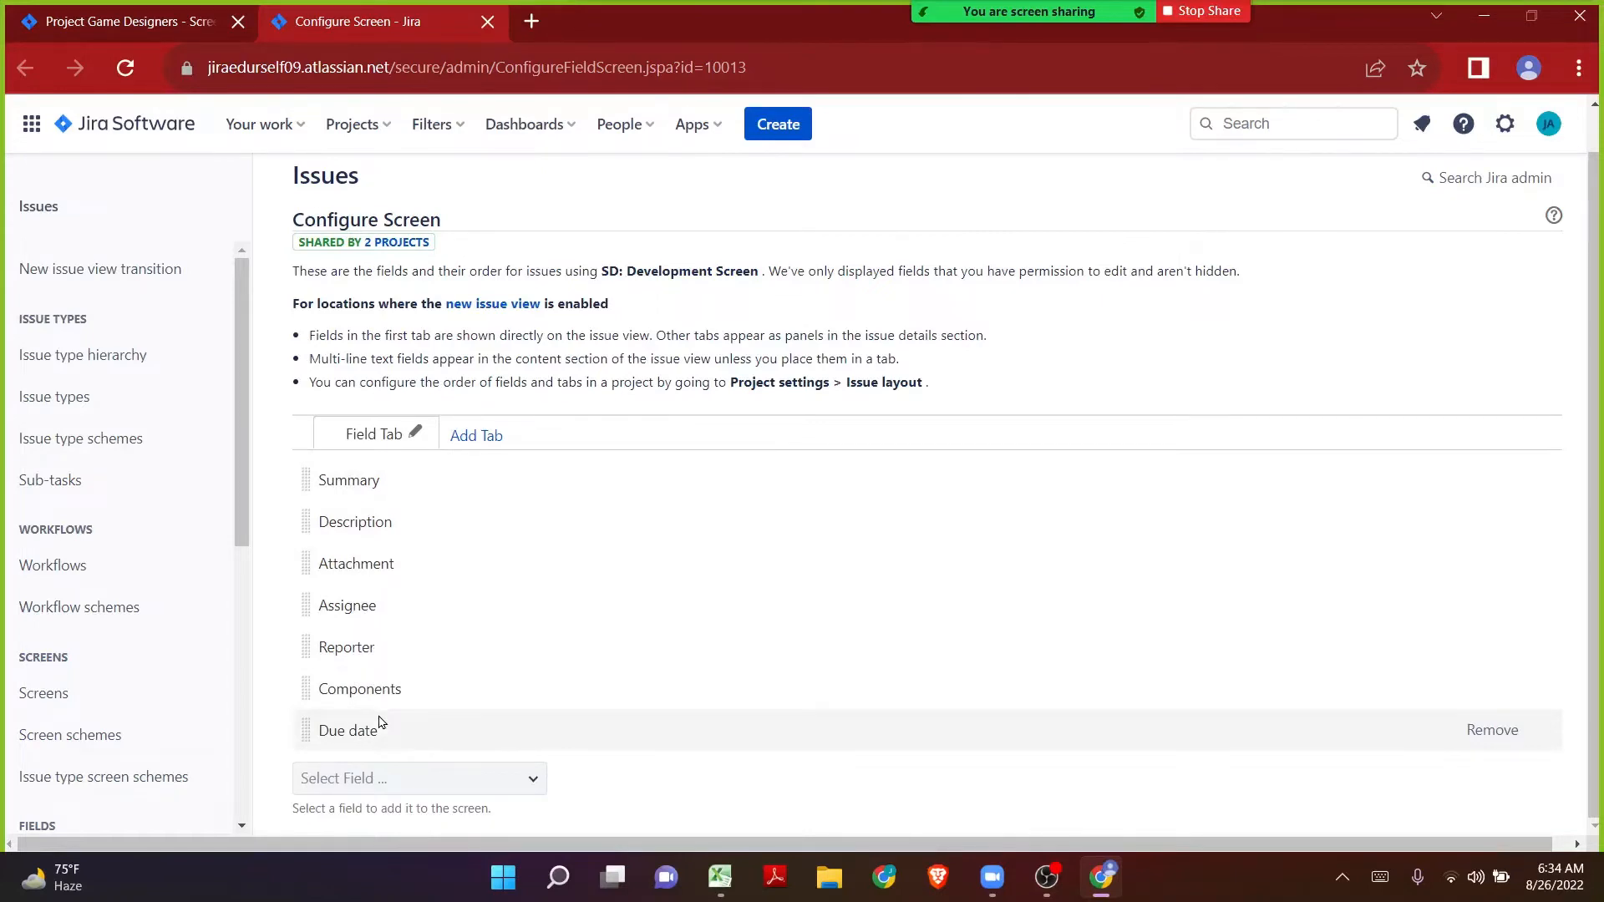
Step: Browse the fields available to add to SD: Development Screen and search them for "Feedback"
{"action": "left_click", "coordinate": [532, 779]}
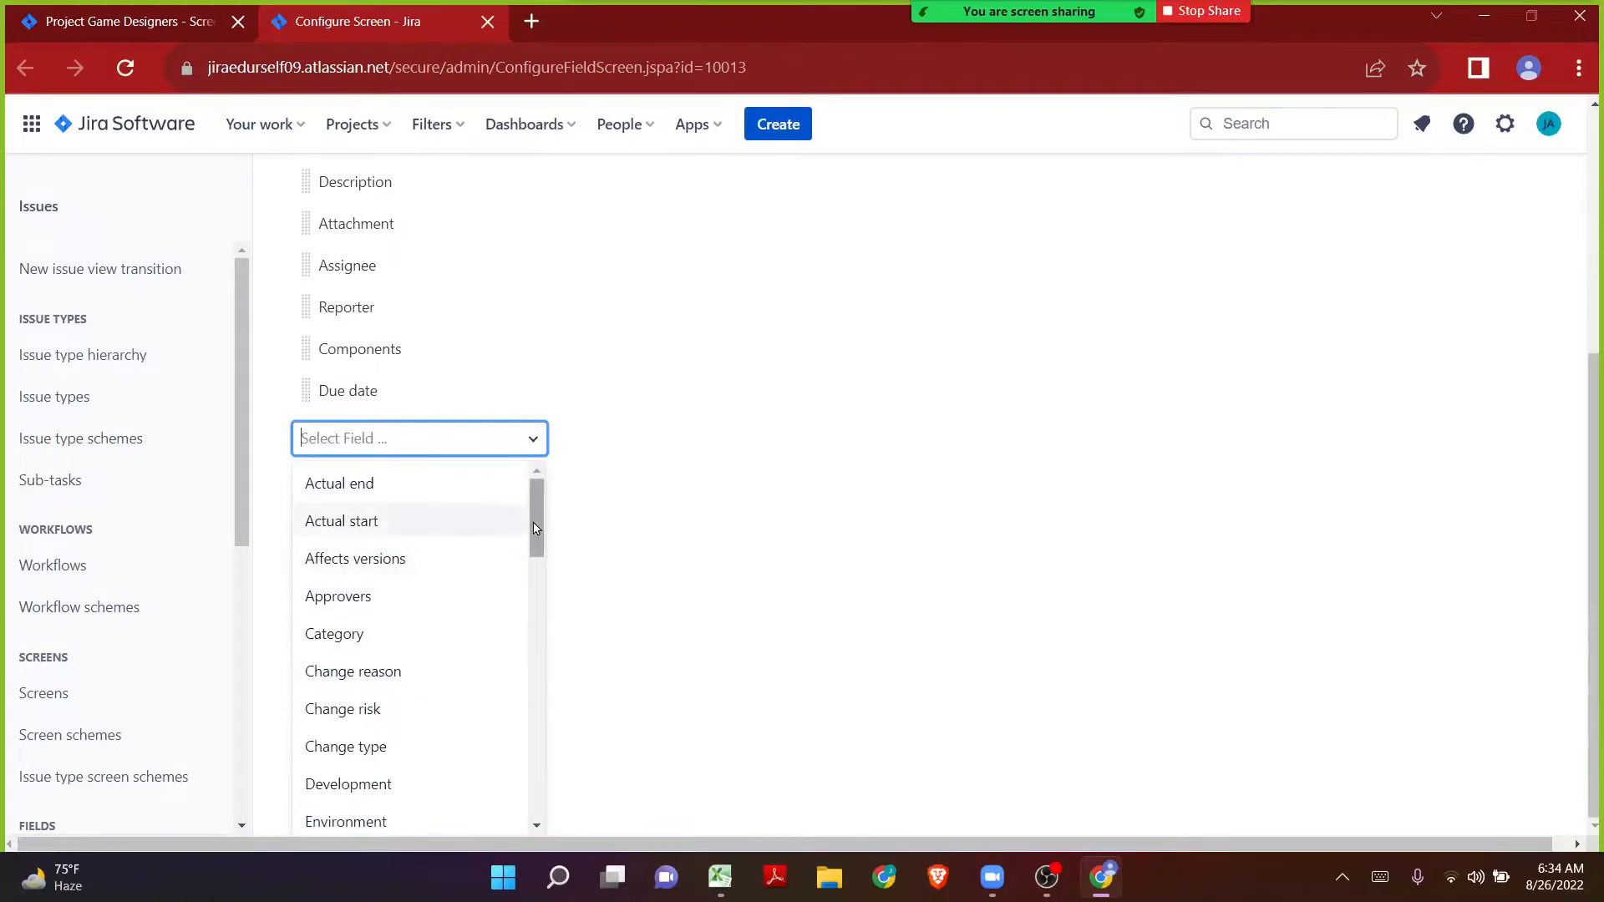
{"action": "left_click_drag", "start_coordinate": [536, 528], "coordinate": [549, 492]}
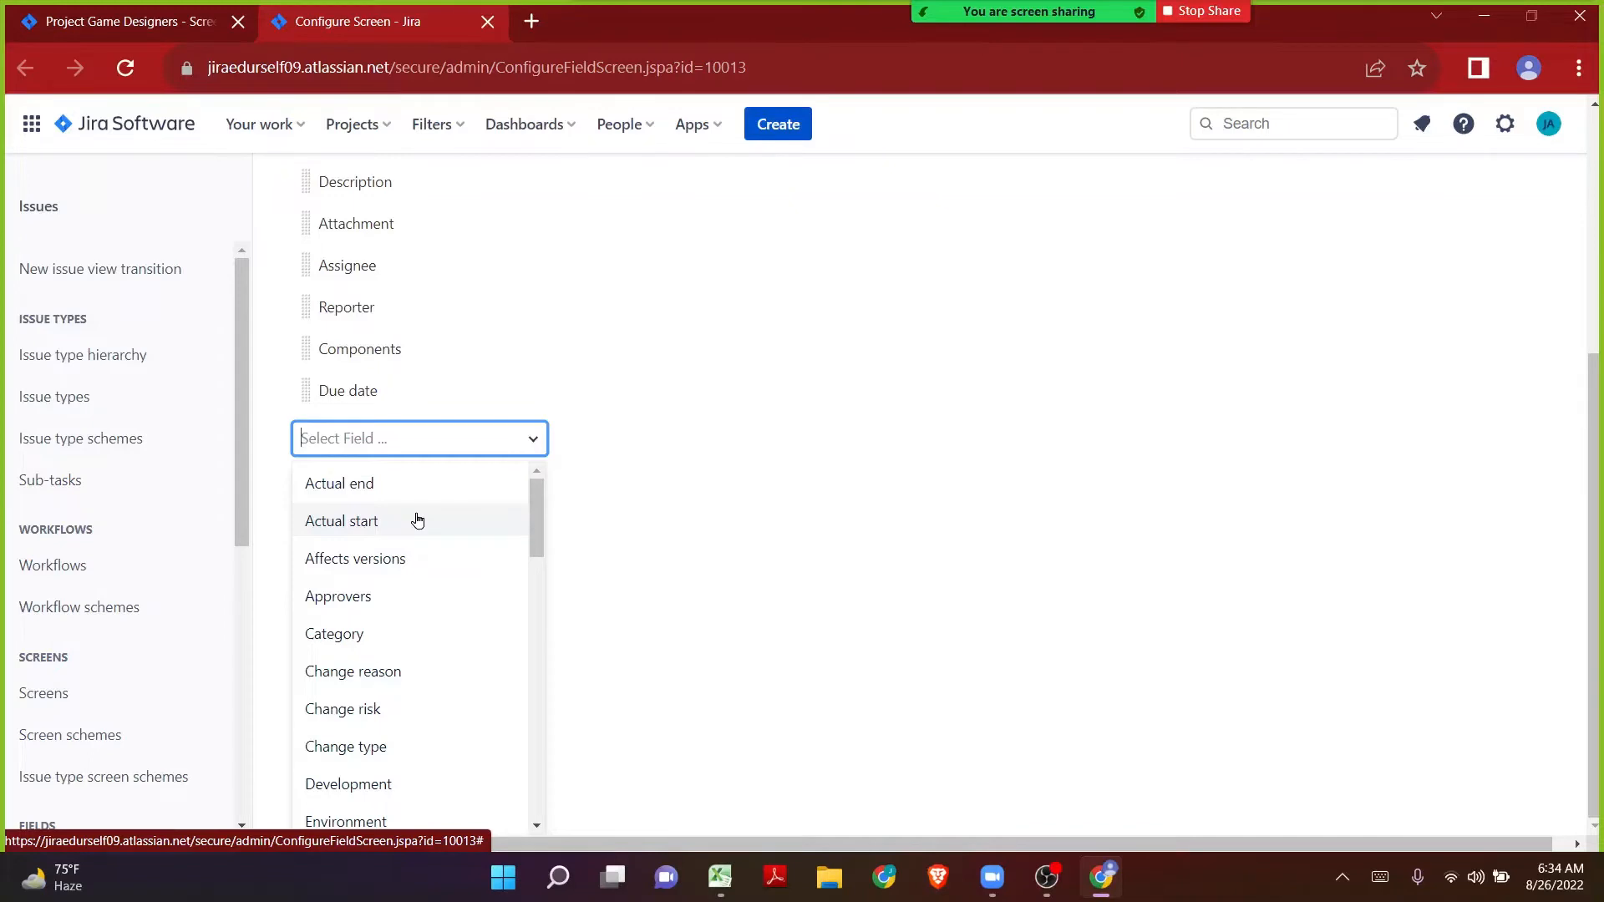
{"action": "type", "text": "Feed"}
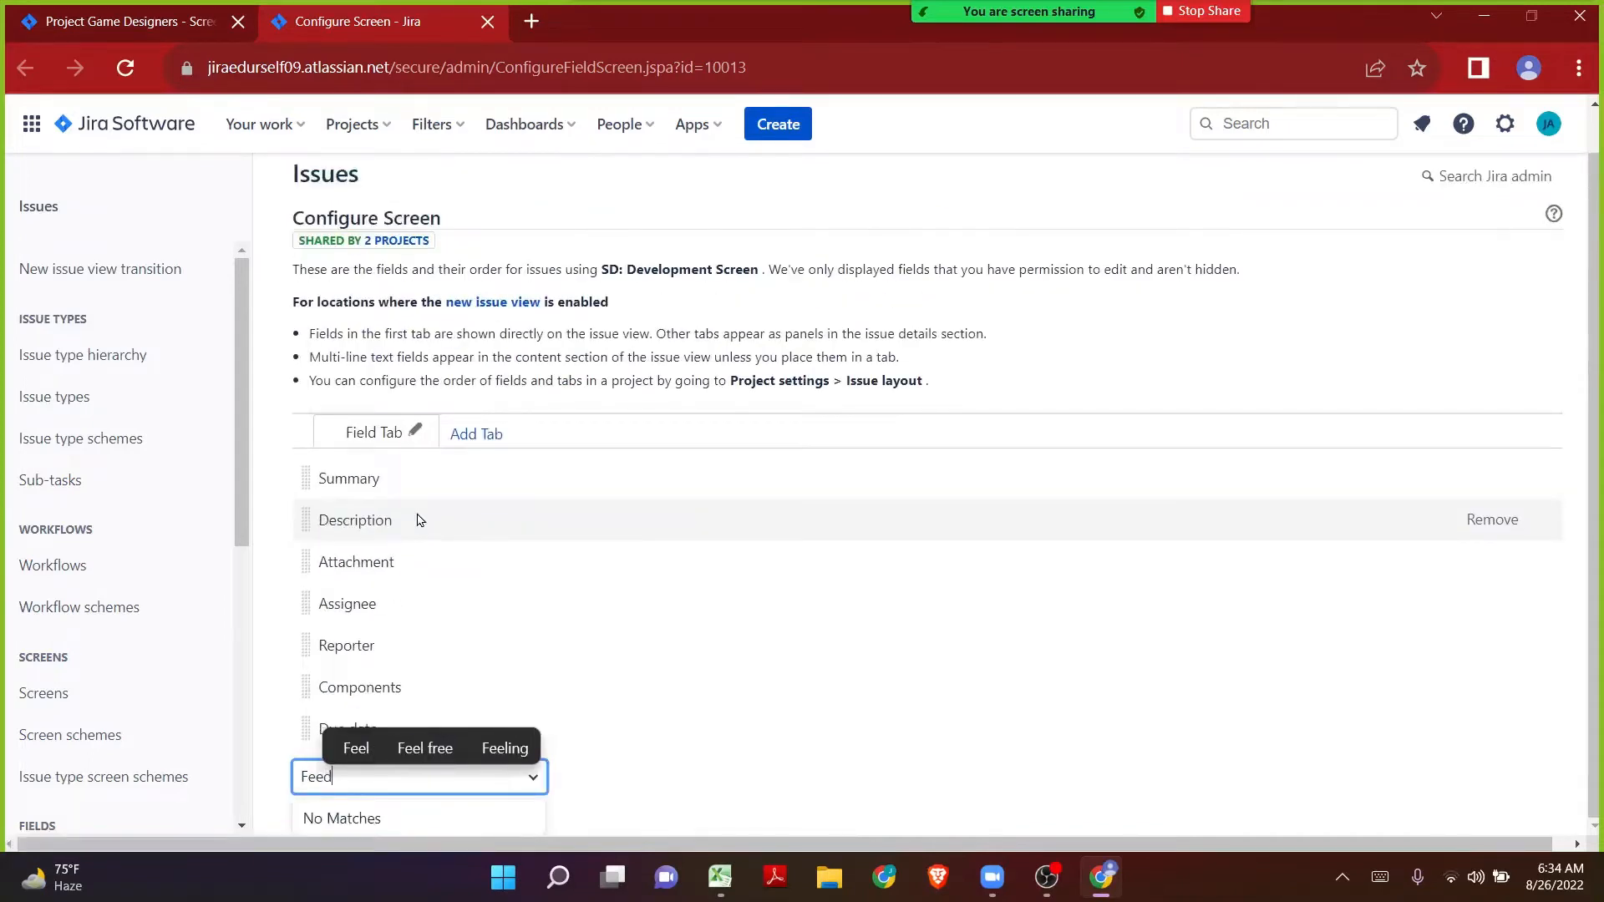
{"action": "type", "text": "back"}
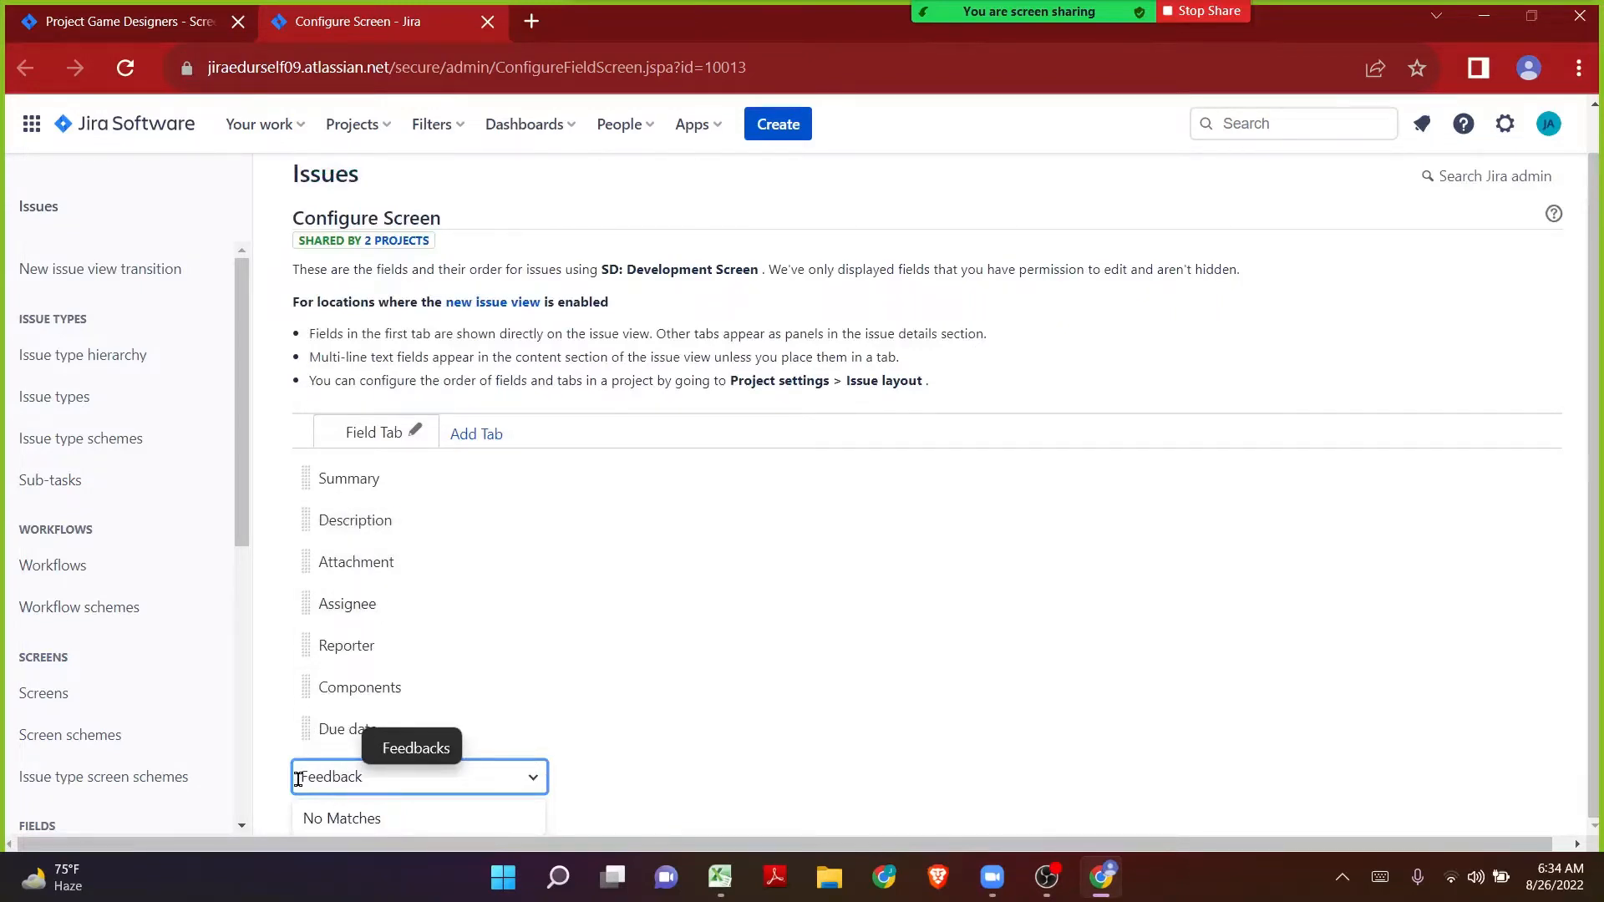
Step: Replace the field search with "Bana", then clear the search text
{"action": "left_click_drag", "start_coordinate": [298, 779], "coordinate": [372, 776]}
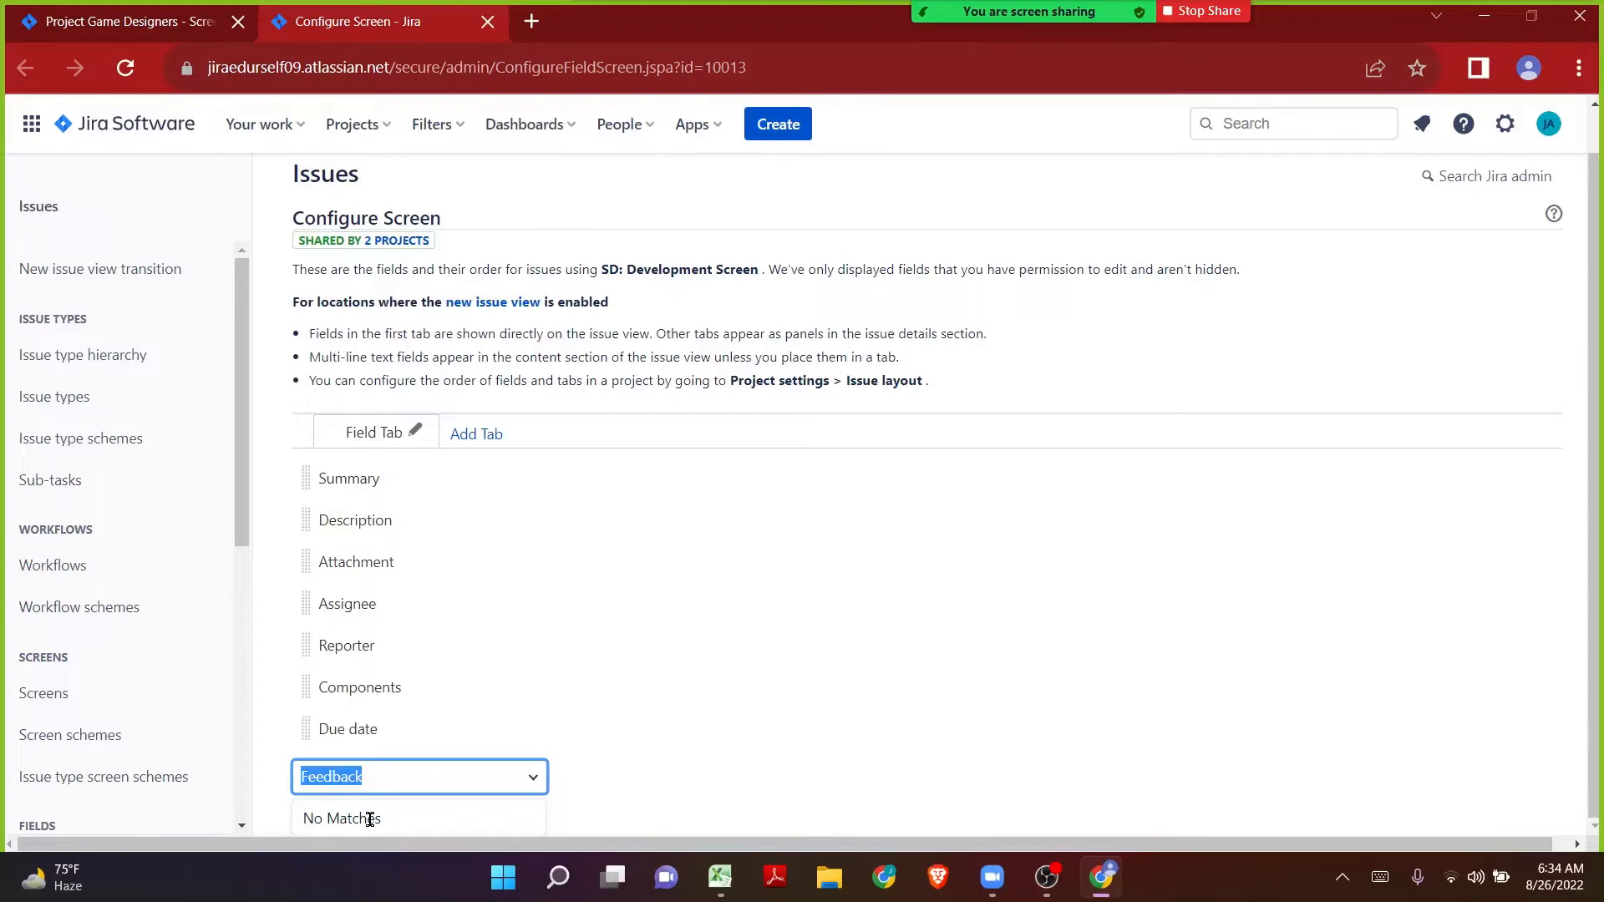
{"action": "type", "text": "Bana"}
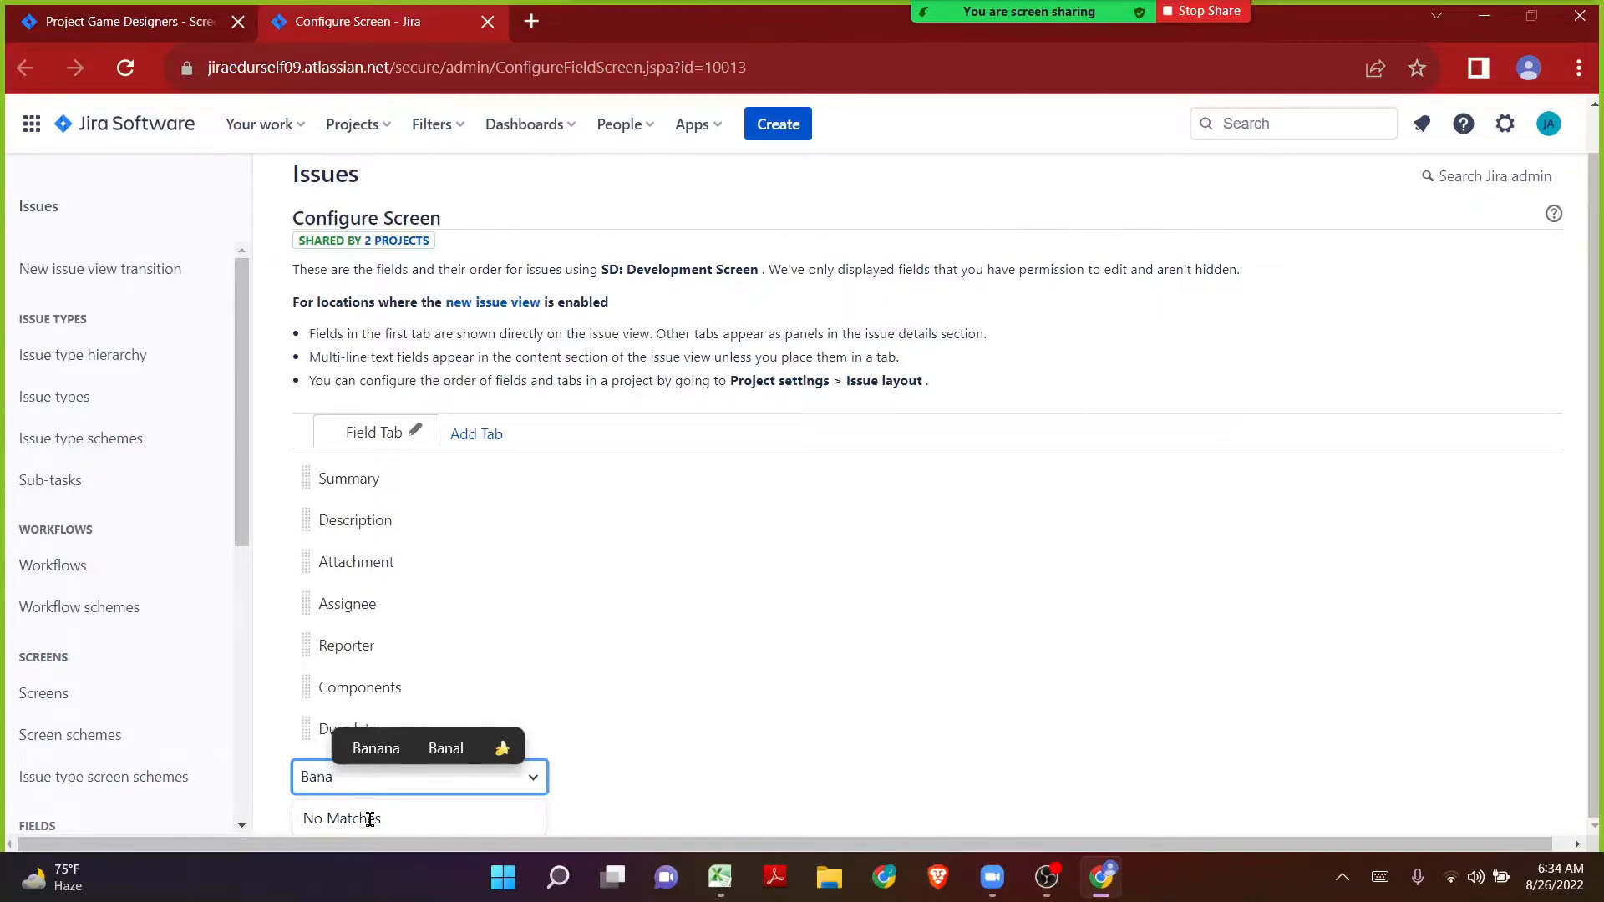
{"action": "key", "text": "BackSpace"}
{"action": "key", "text": "BackSpace"}
{"action": "key", "text": "BackSpace"}
{"action": "key", "text": "BackSpace"}
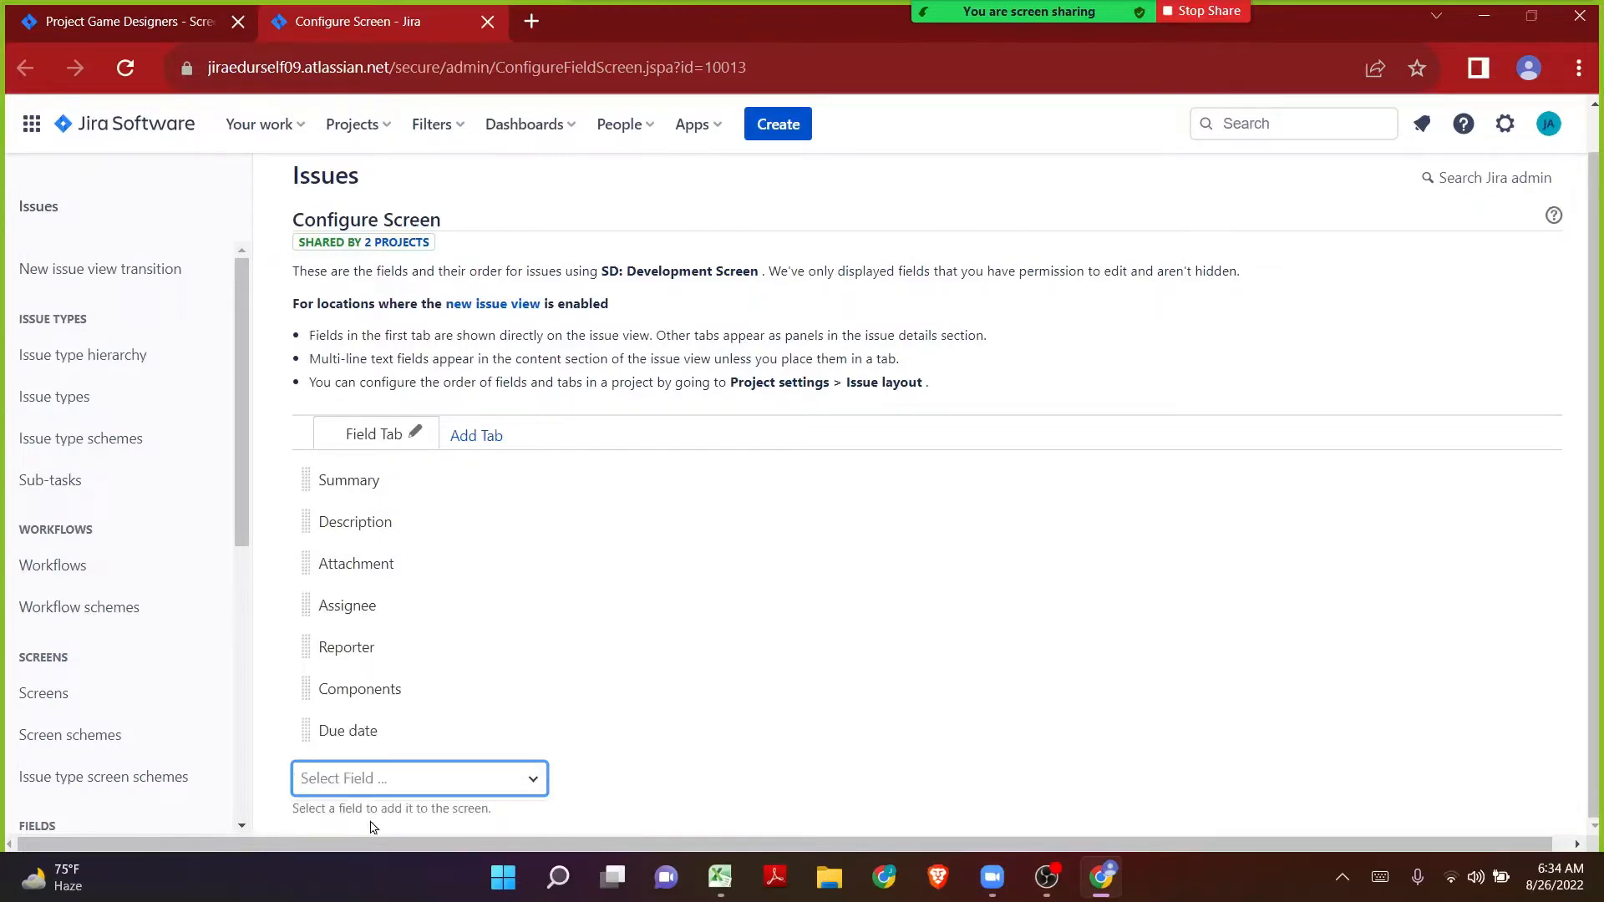
Step: Switch to the Excel reference sheet and enter "2. Custom Fields - External fields that are not given by Jira" in cell B37
{"action": "key", "text": "alt+Tab"}
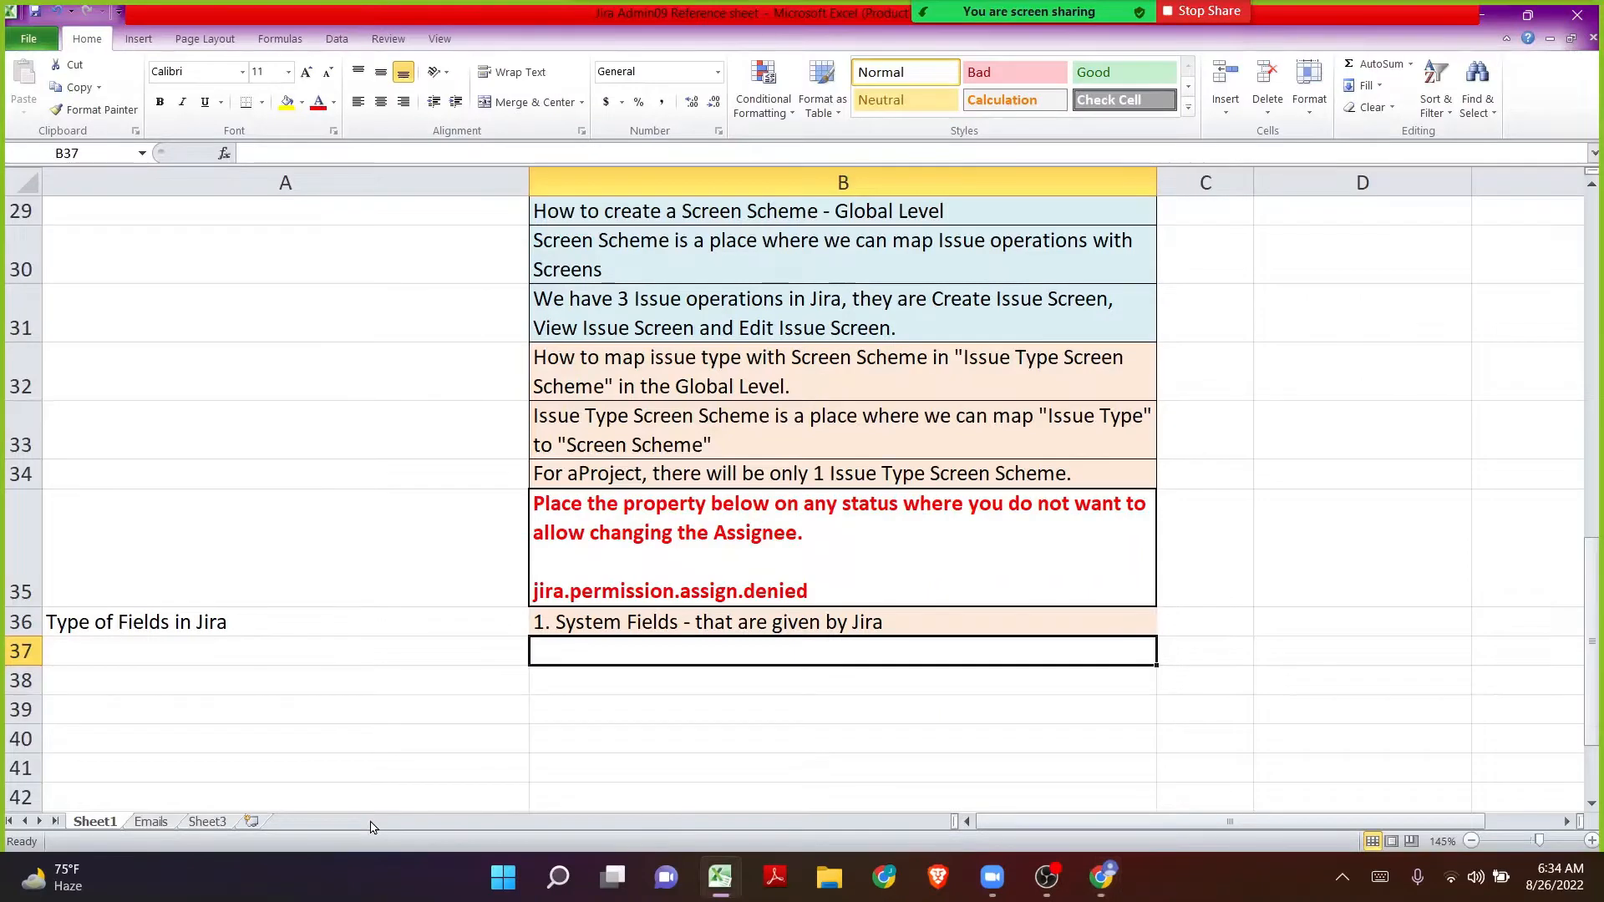
{"action": "type", "text": "2."}
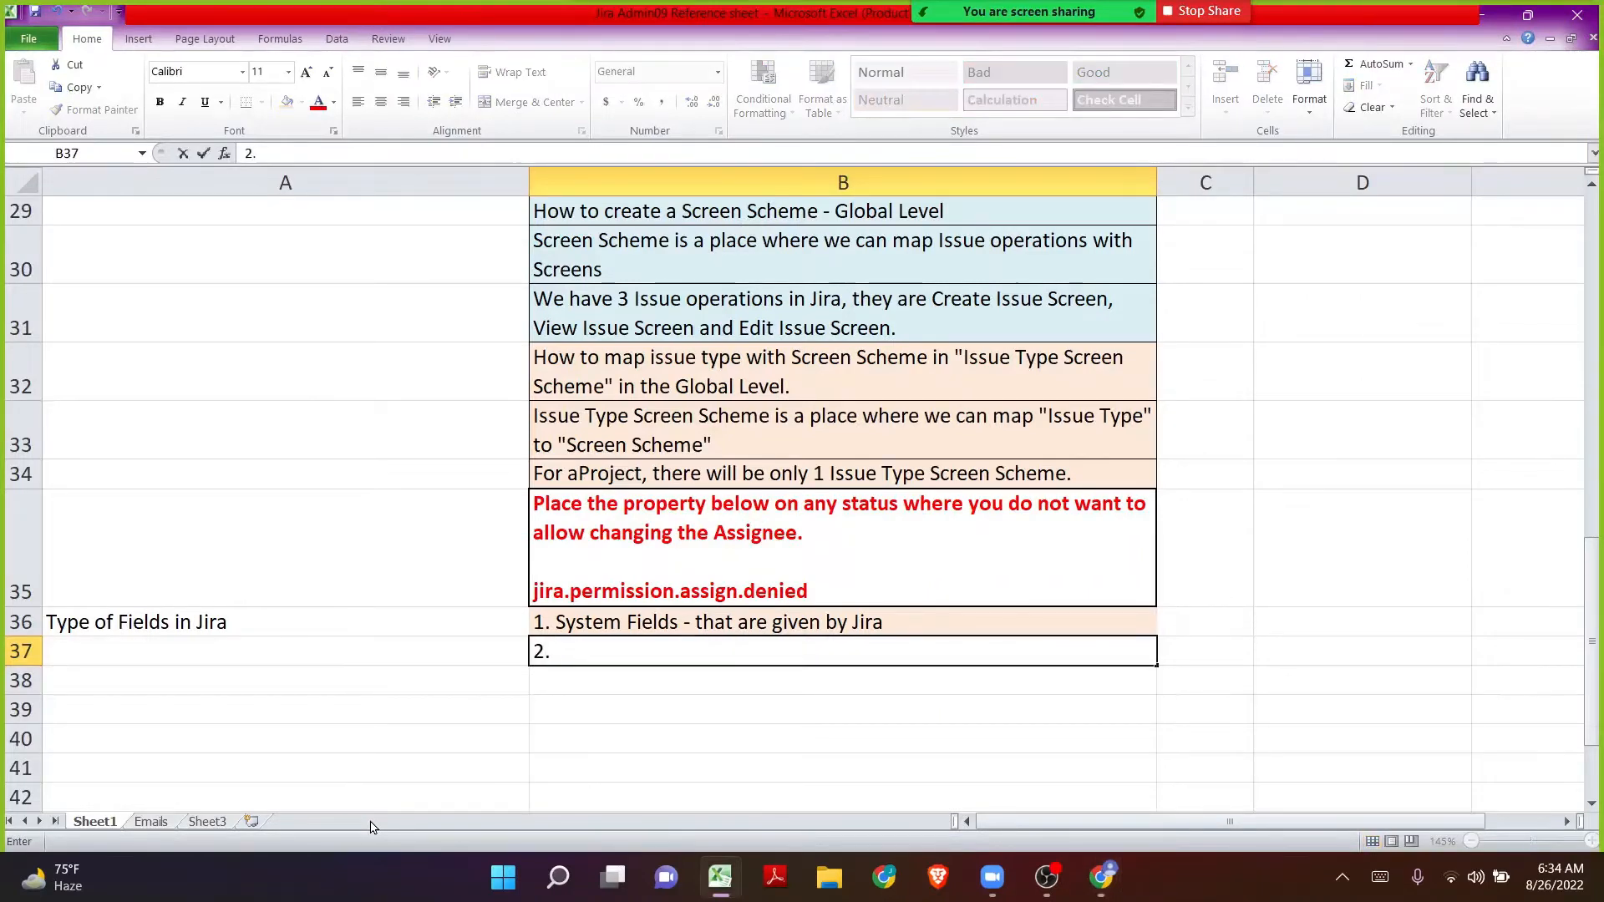
{"action": "type", "text": " CUstom F"}
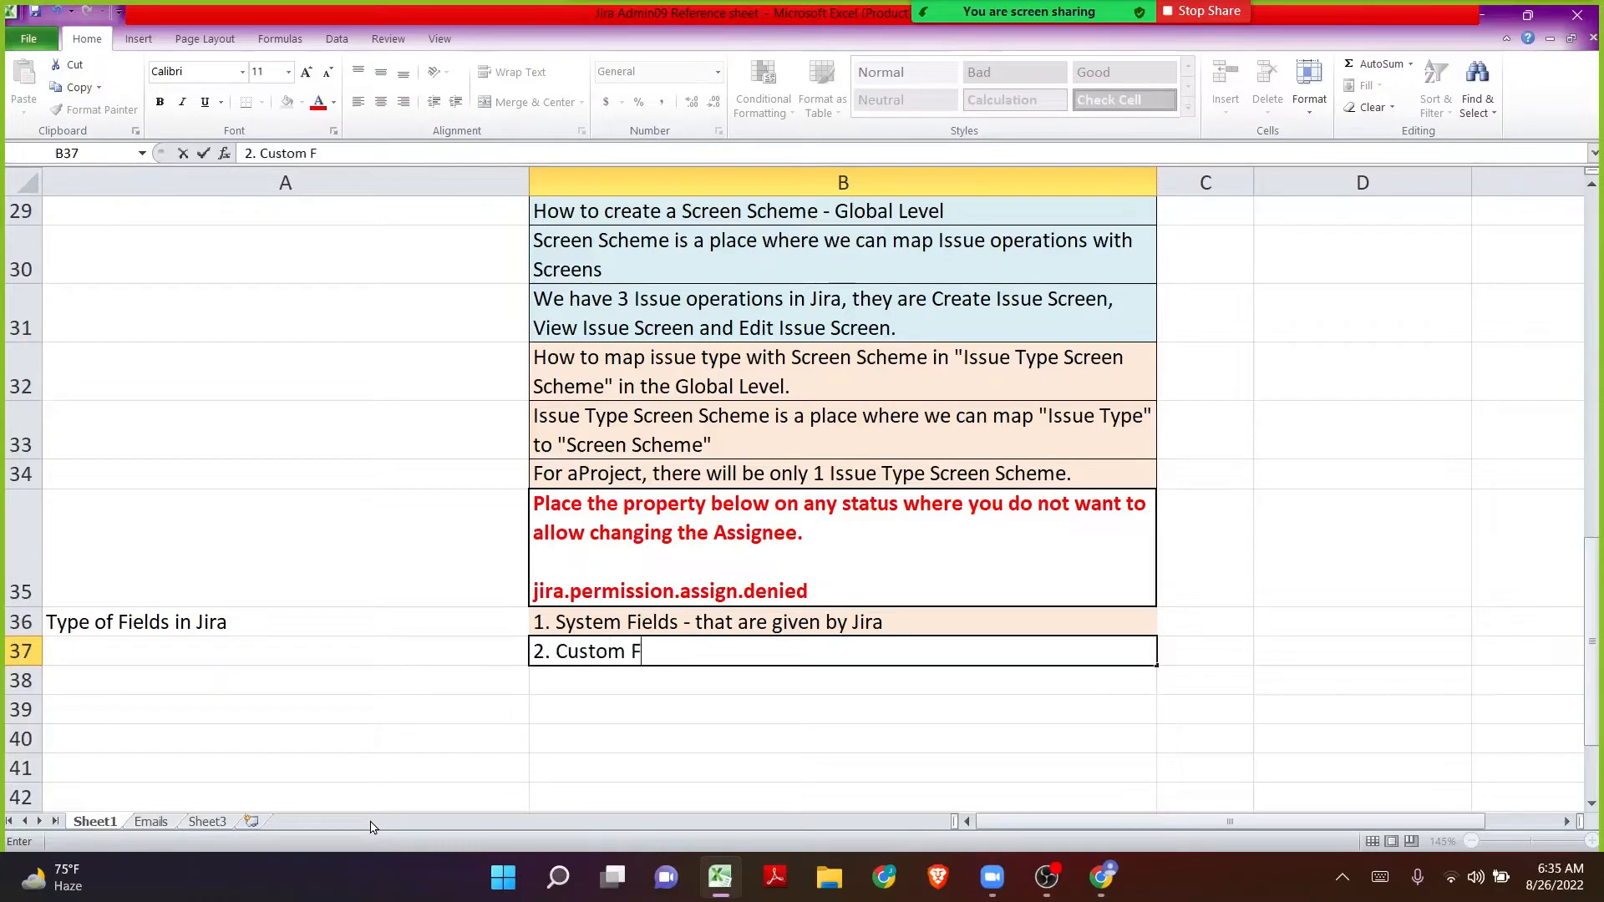
{"action": "type", "text": "ields -"}
{"action": "type", "text": "Externa"}
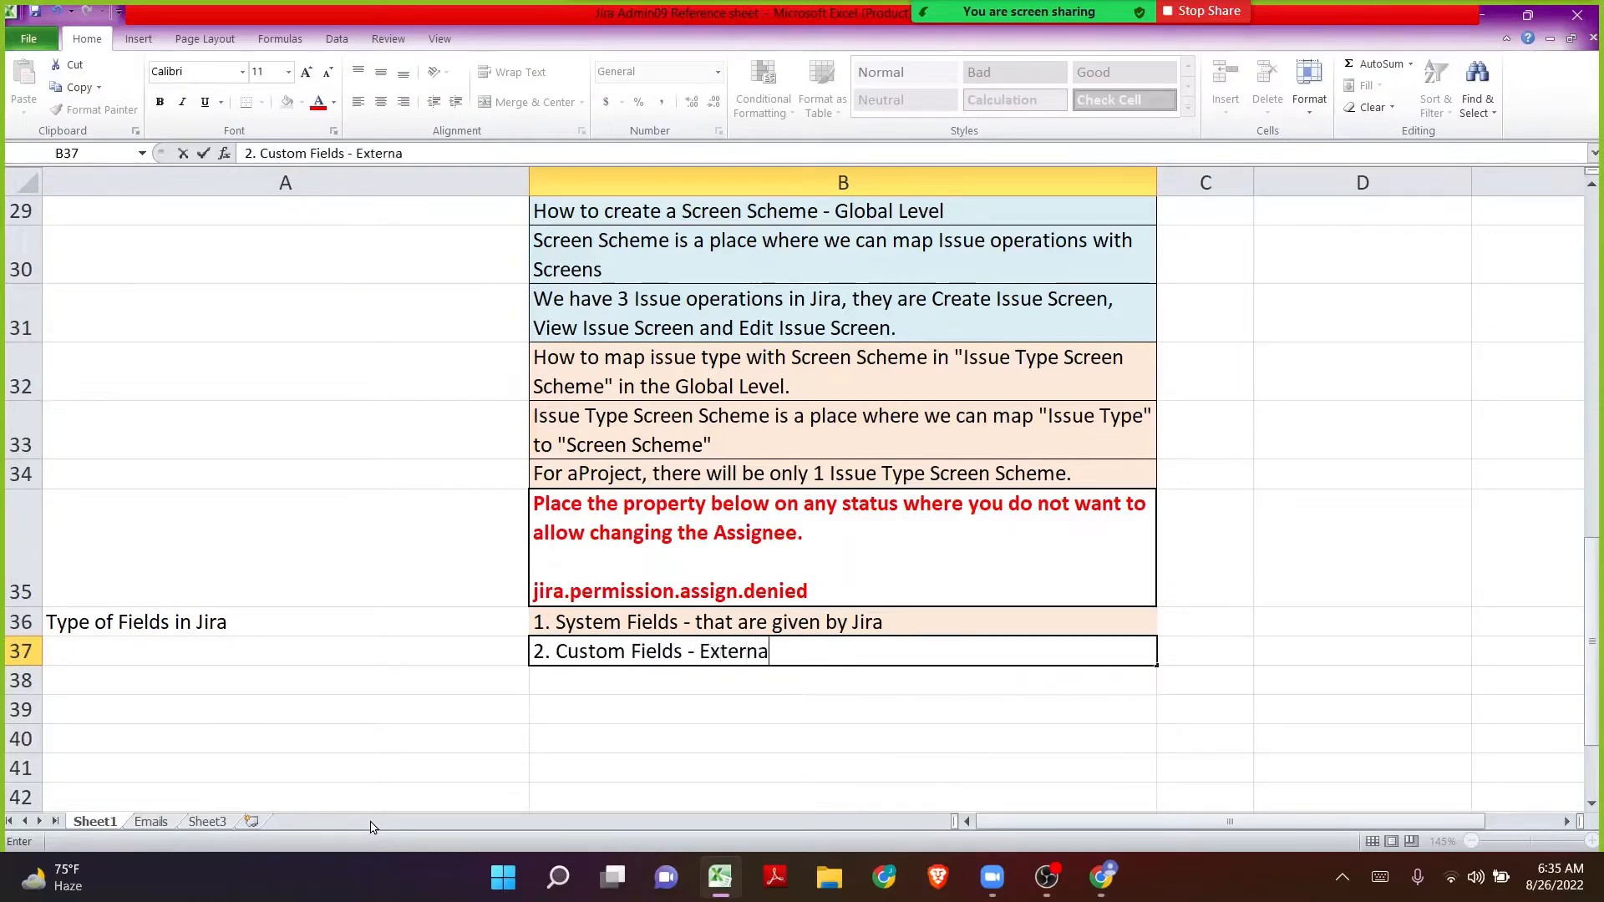
{"action": "type", "text": "l fields"}
{"action": "key", "text": "BackSpace"}
{"action": "type", "text": "ds tha"}
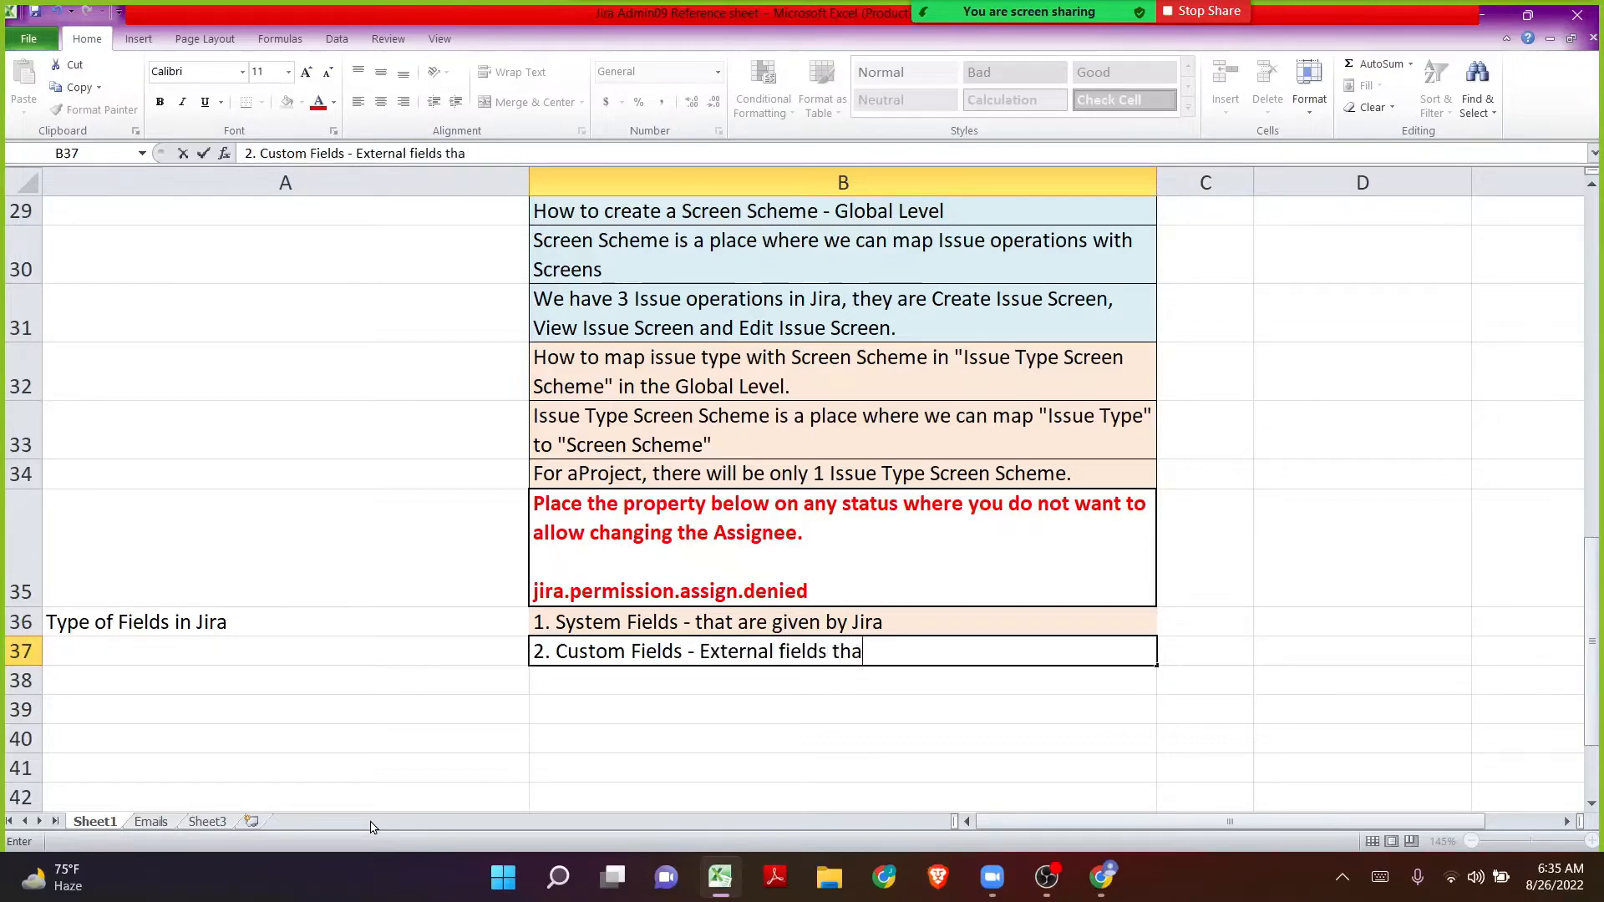
{"action": "type", "text": "t are not gi"}
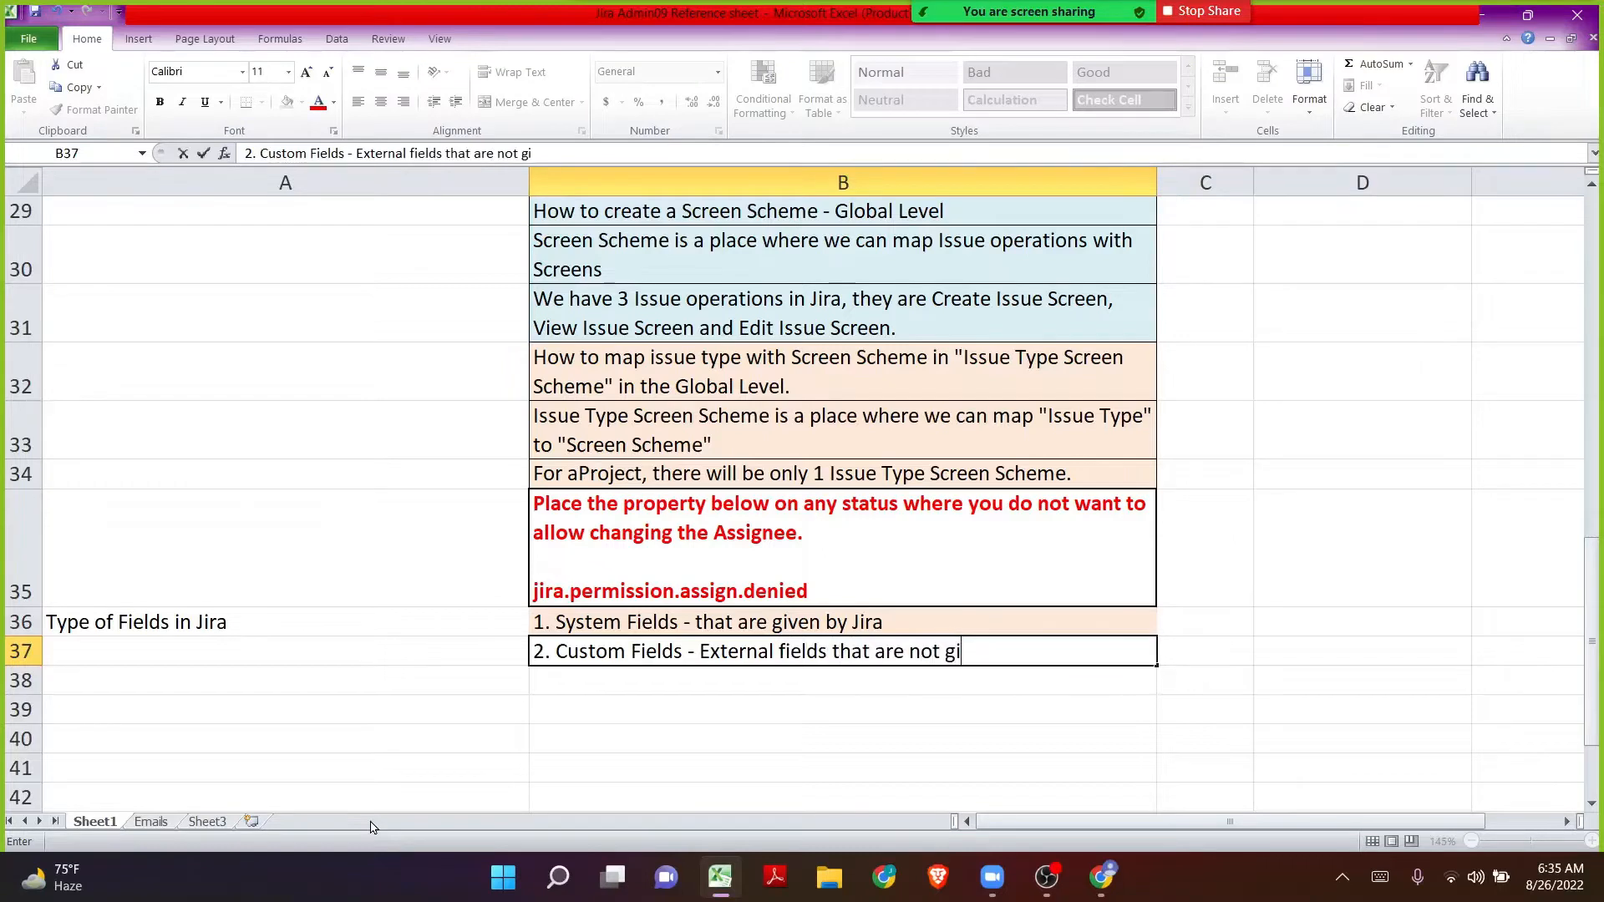
{"action": "type", "text": "ven by Jira"}
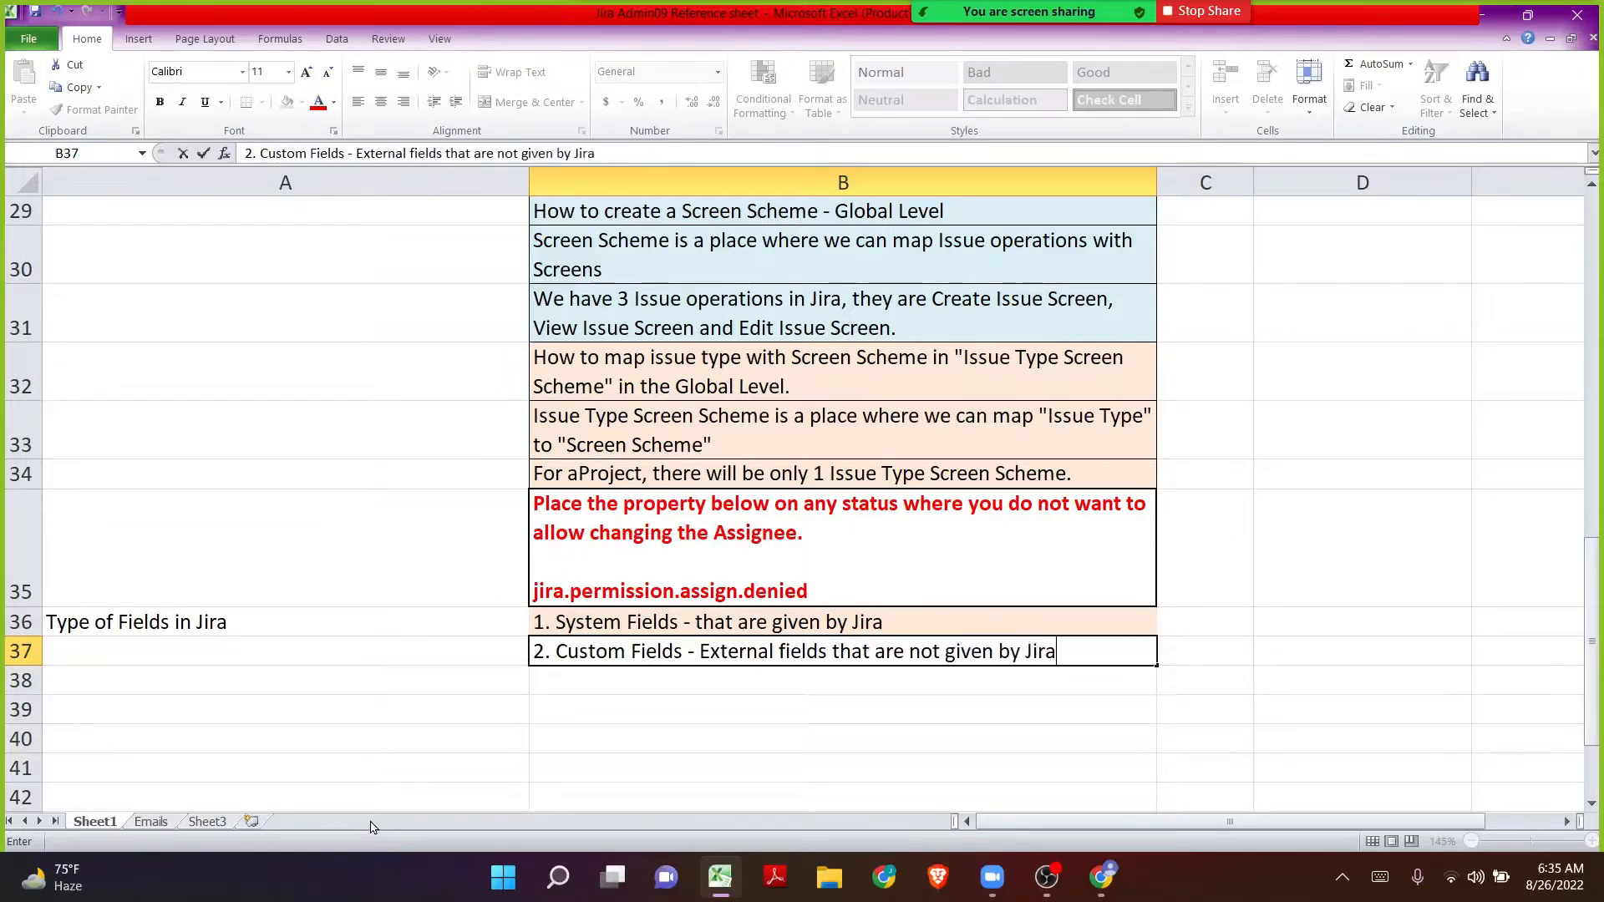
Step: Complete the cell B37 text with ". Jira admins will create the Custom fields in the global level."
{"action": "type", "text": ". Jira admins wi"}
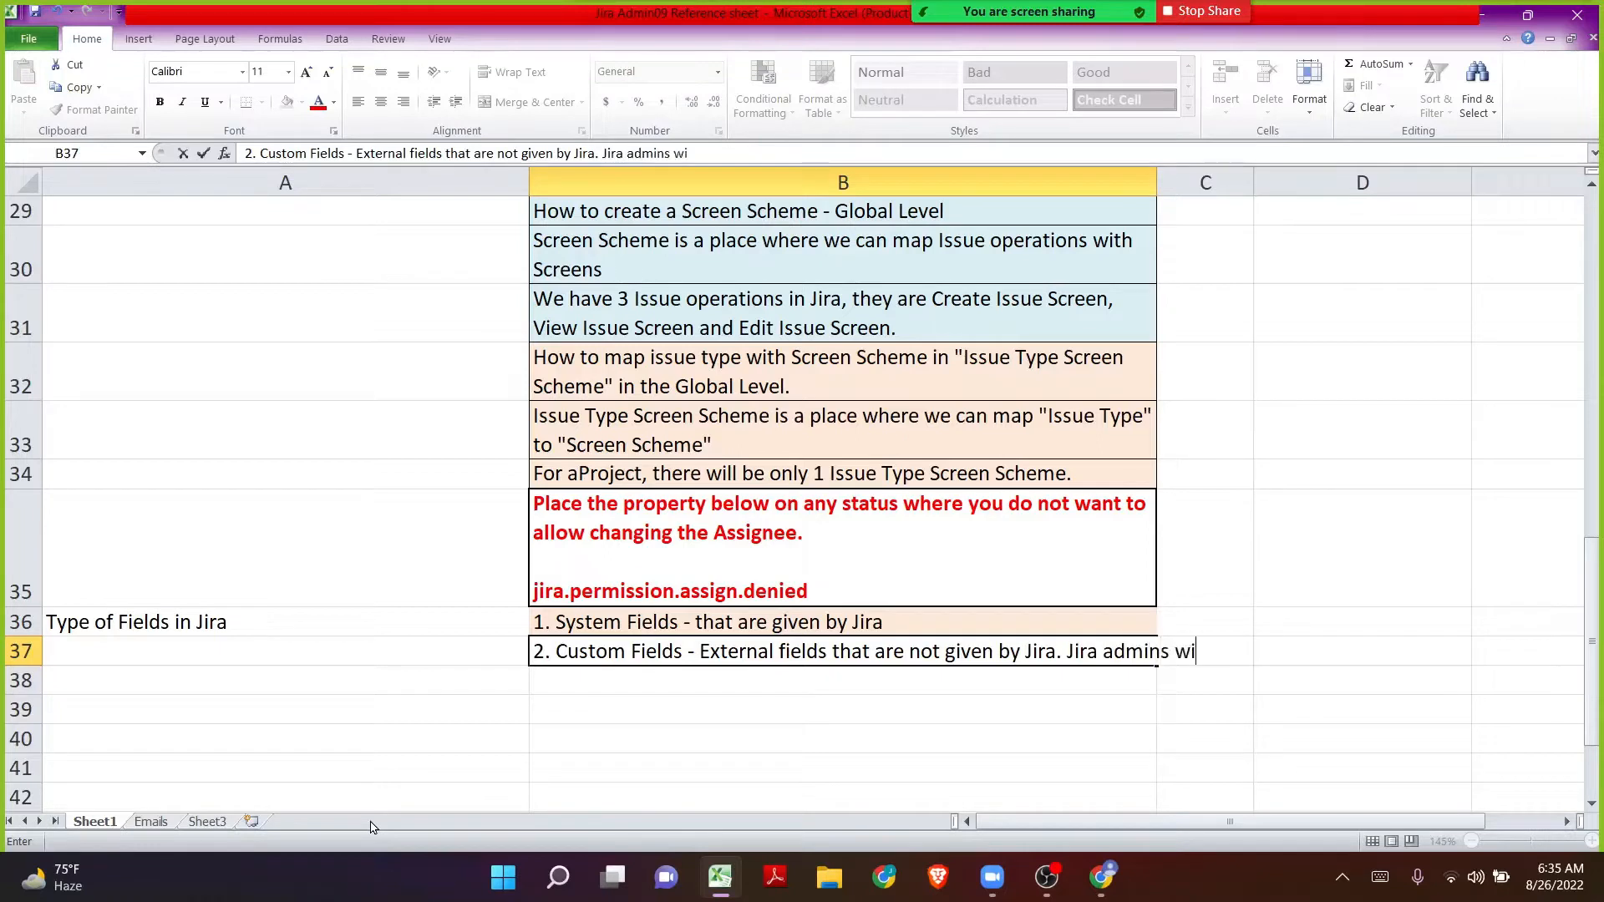
{"action": "type", "text": "ll create the "}
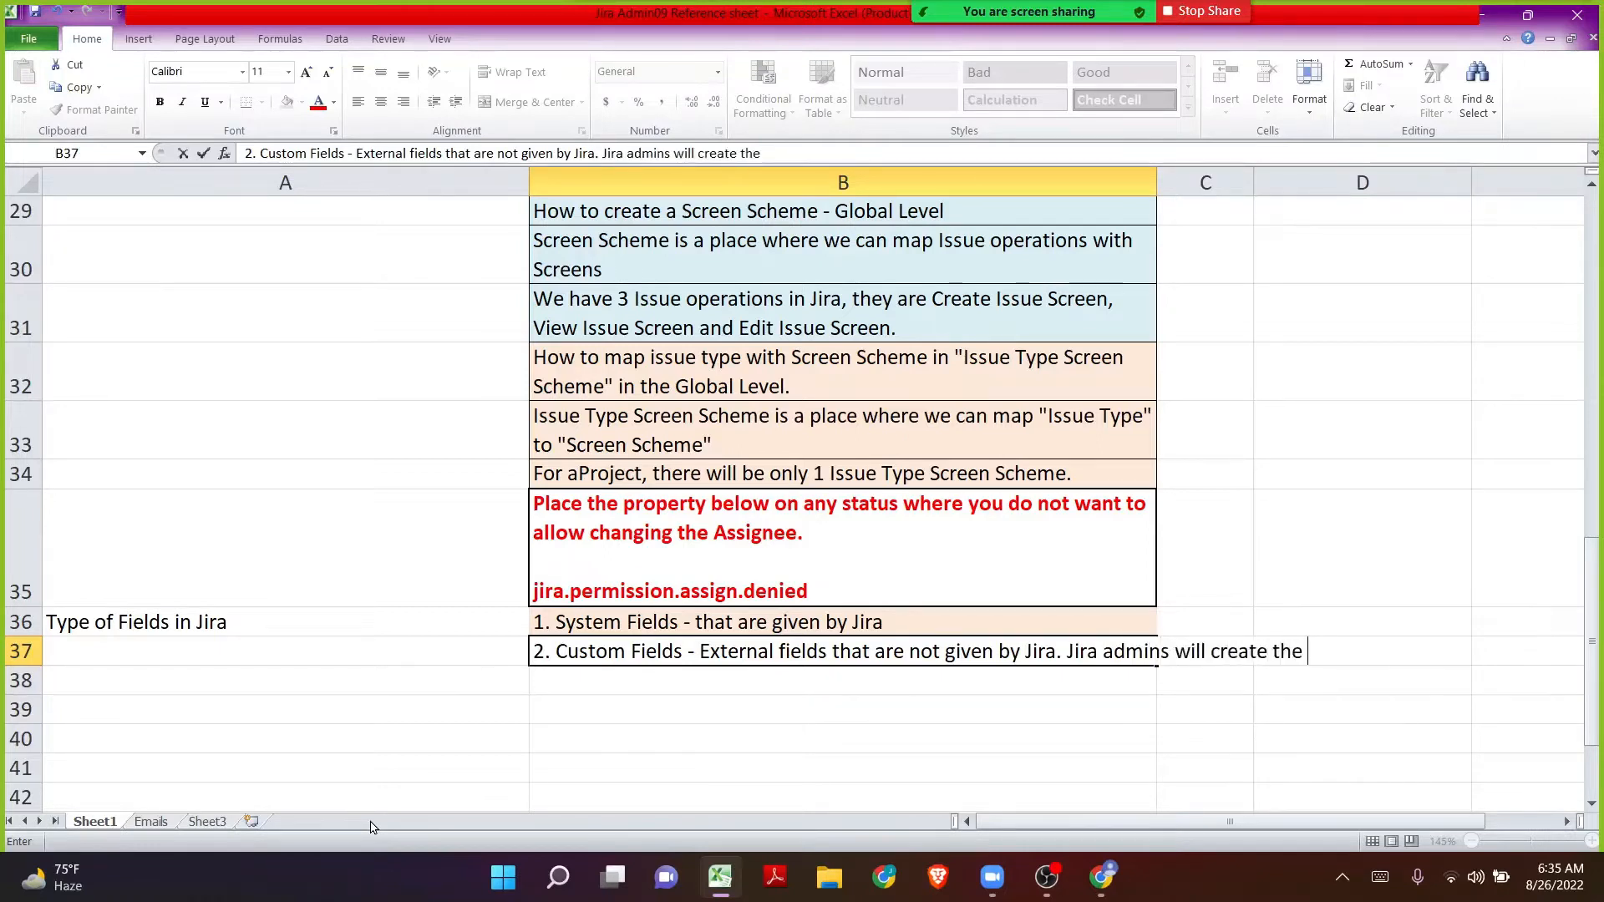
{"action": "type", "text": "Custom fie"}
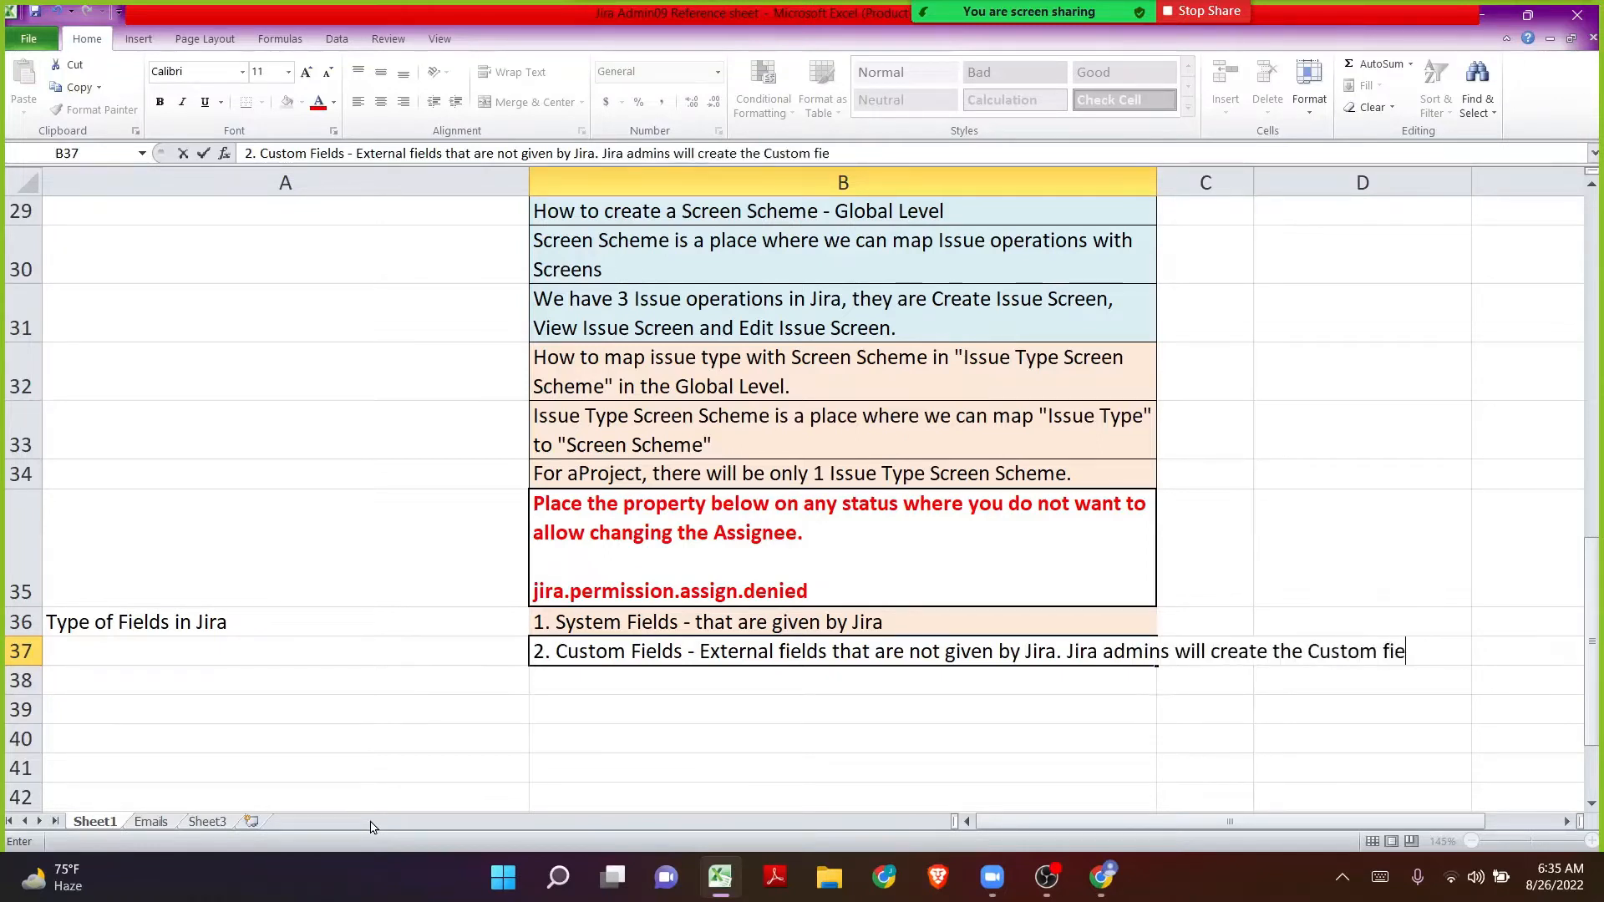
{"action": "type", "text": "lds in the globa"}
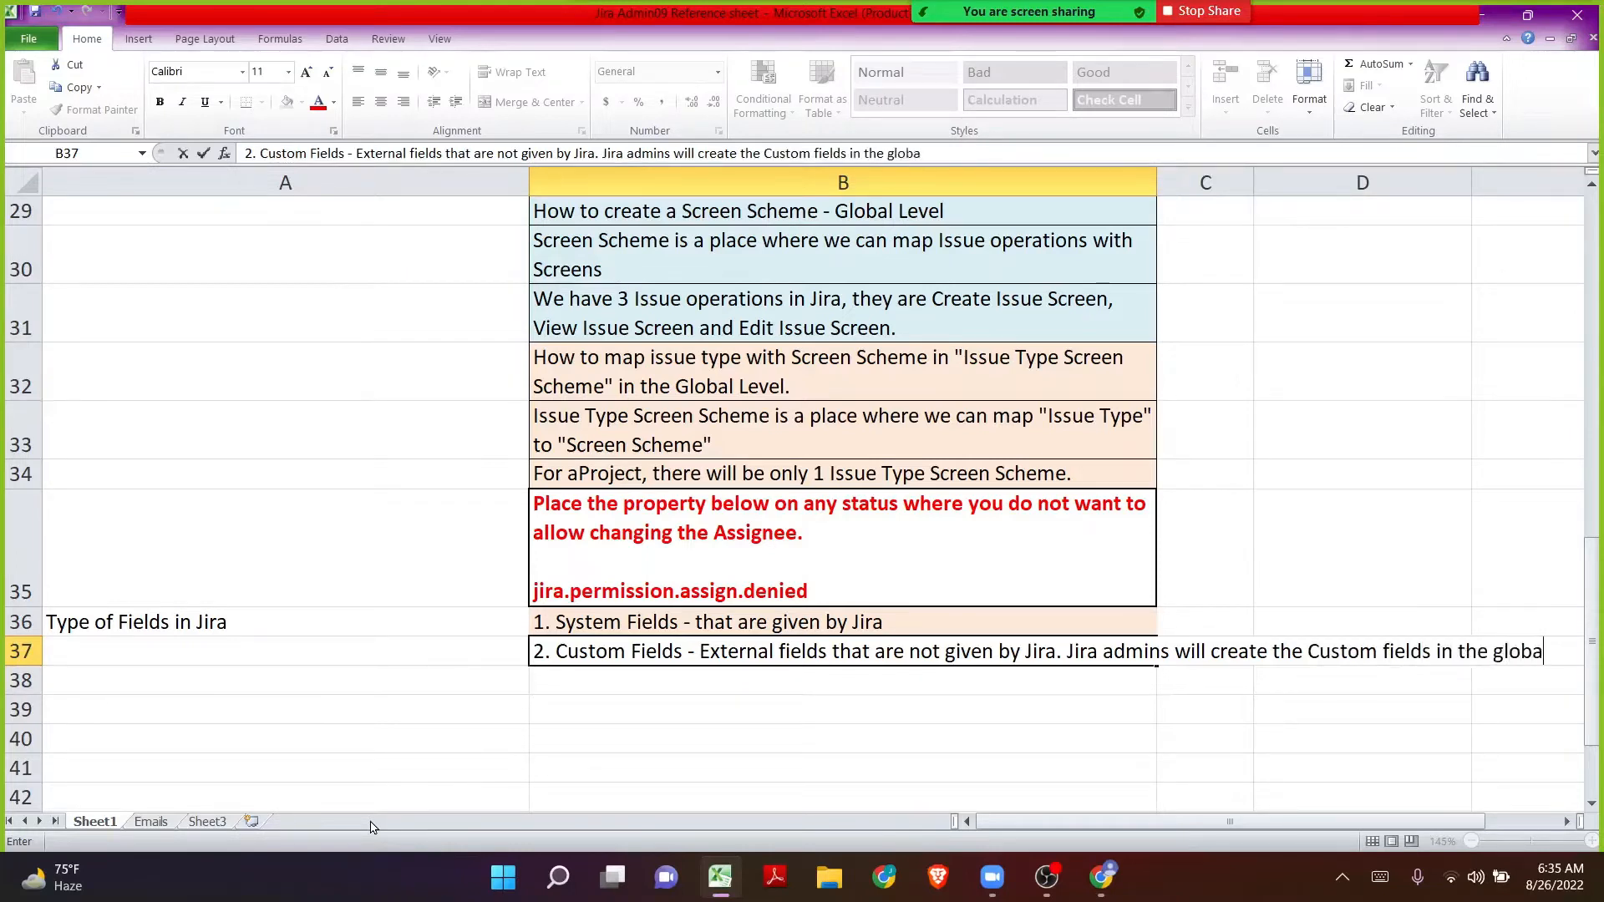
{"action": "type", "text": "l level"}
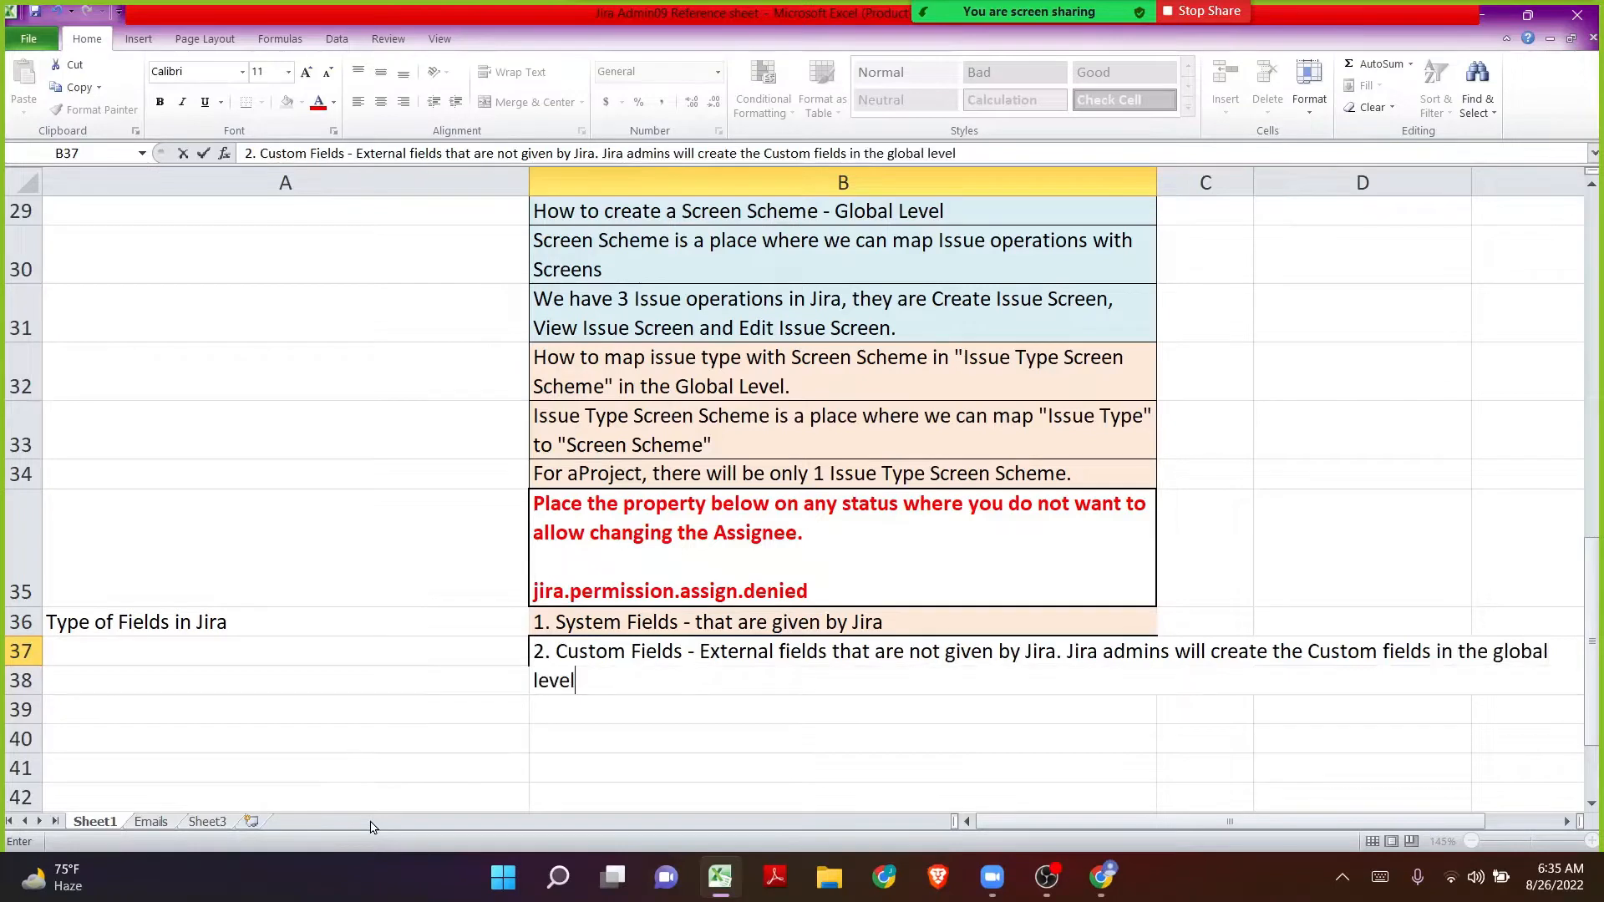
{"action": "type", "text": "."}
{"action": "key", "text": "Return"}
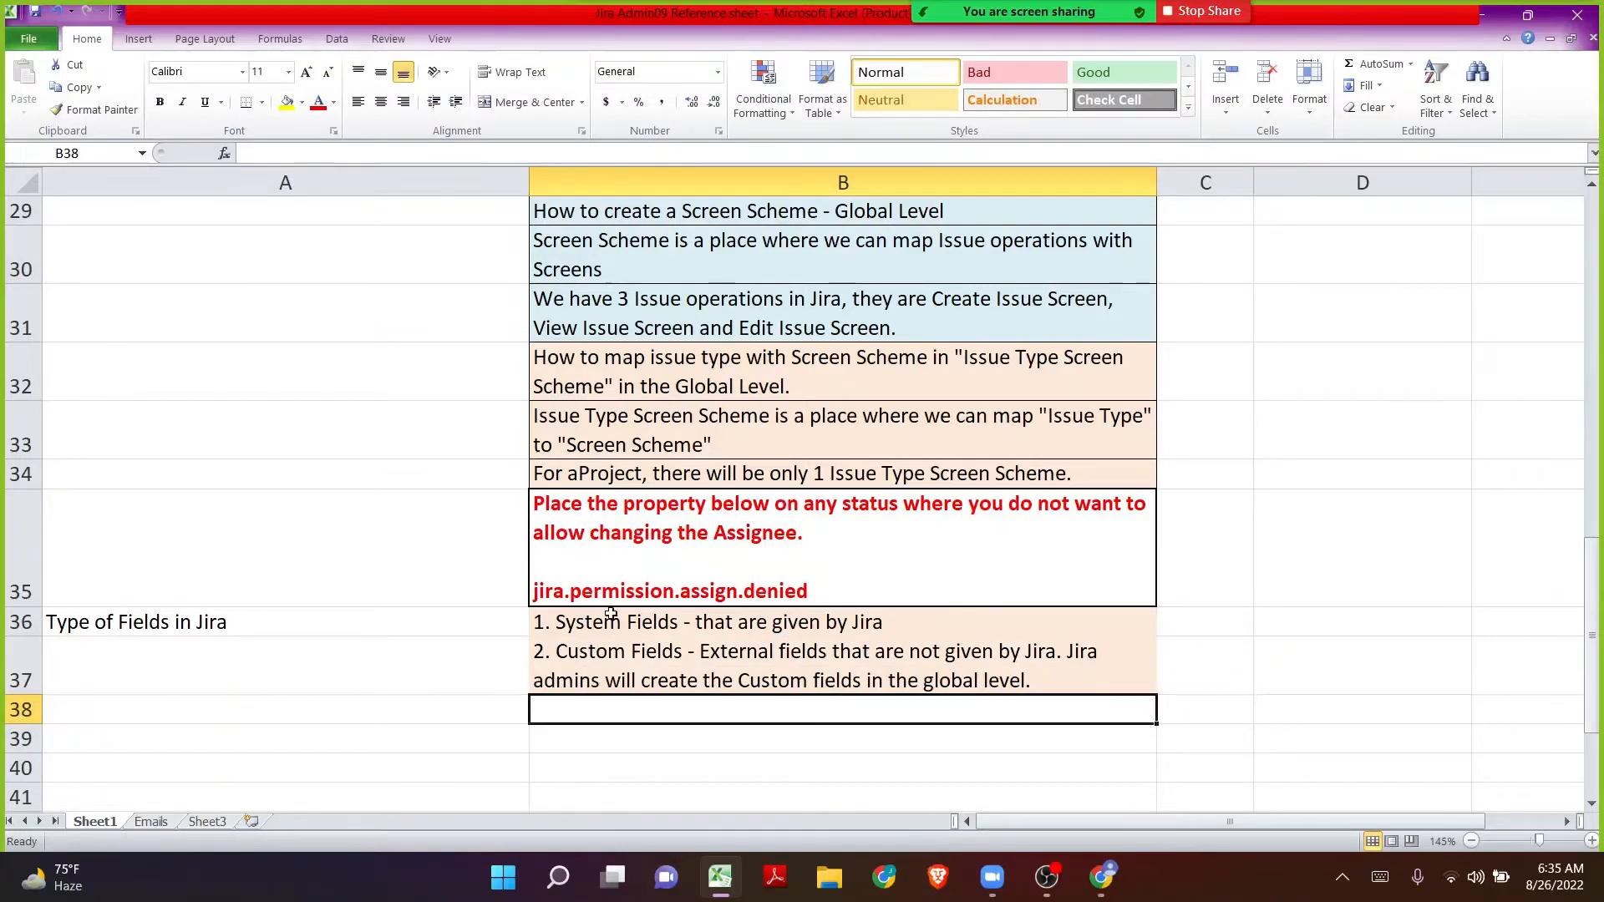
Step: Left-align cells B36:B37 and apply all borders to them
{"action": "left_click_drag", "start_coordinate": [616, 618], "coordinate": [622, 669]}
{"action": "left_click", "coordinate": [357, 98]}
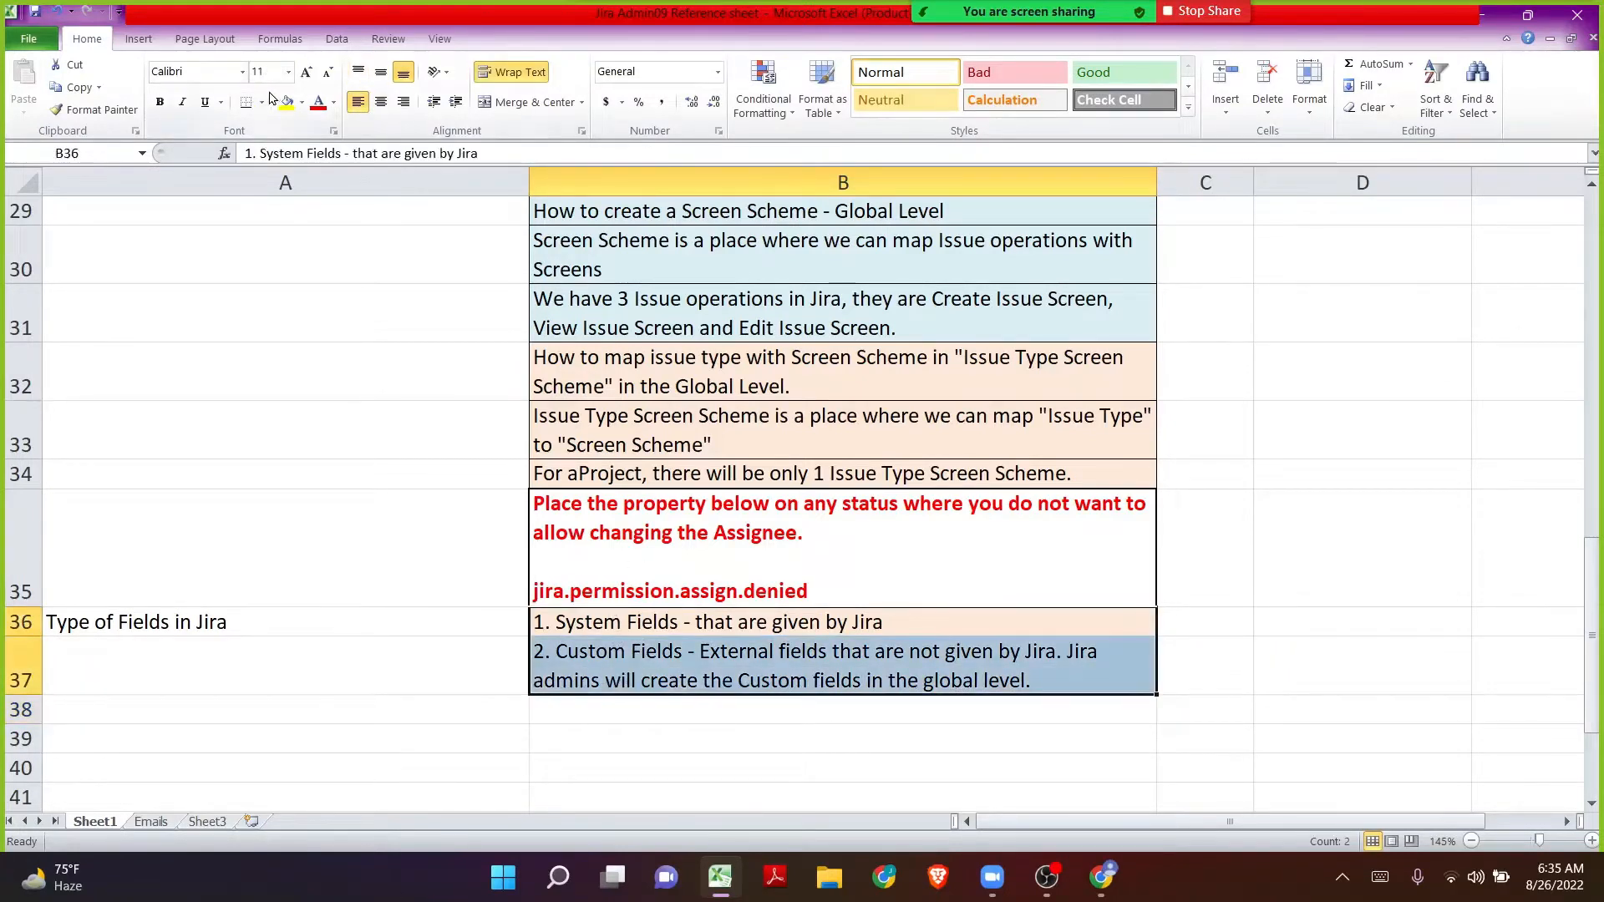
{"action": "left_click", "coordinate": [261, 101]}
{"action": "left_click", "coordinate": [114, 264]}
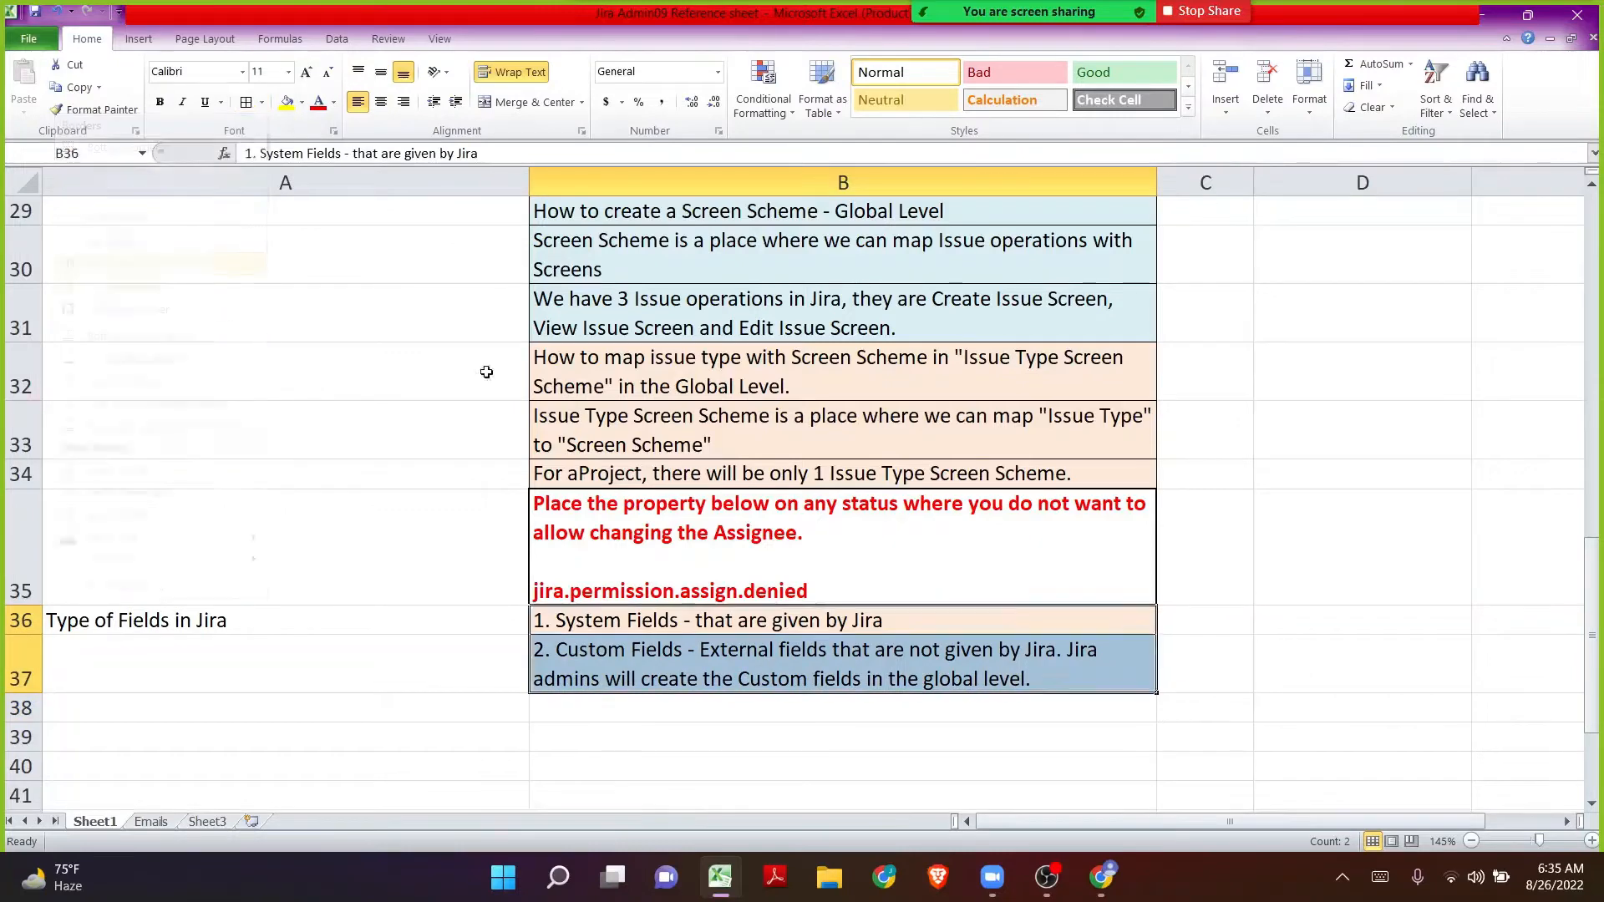
{"action": "left_click", "coordinate": [595, 418]}
Step: Switch back to Chrome and open google.co.in in a new browser tab
{"action": "left_click", "coordinate": [1101, 876]}
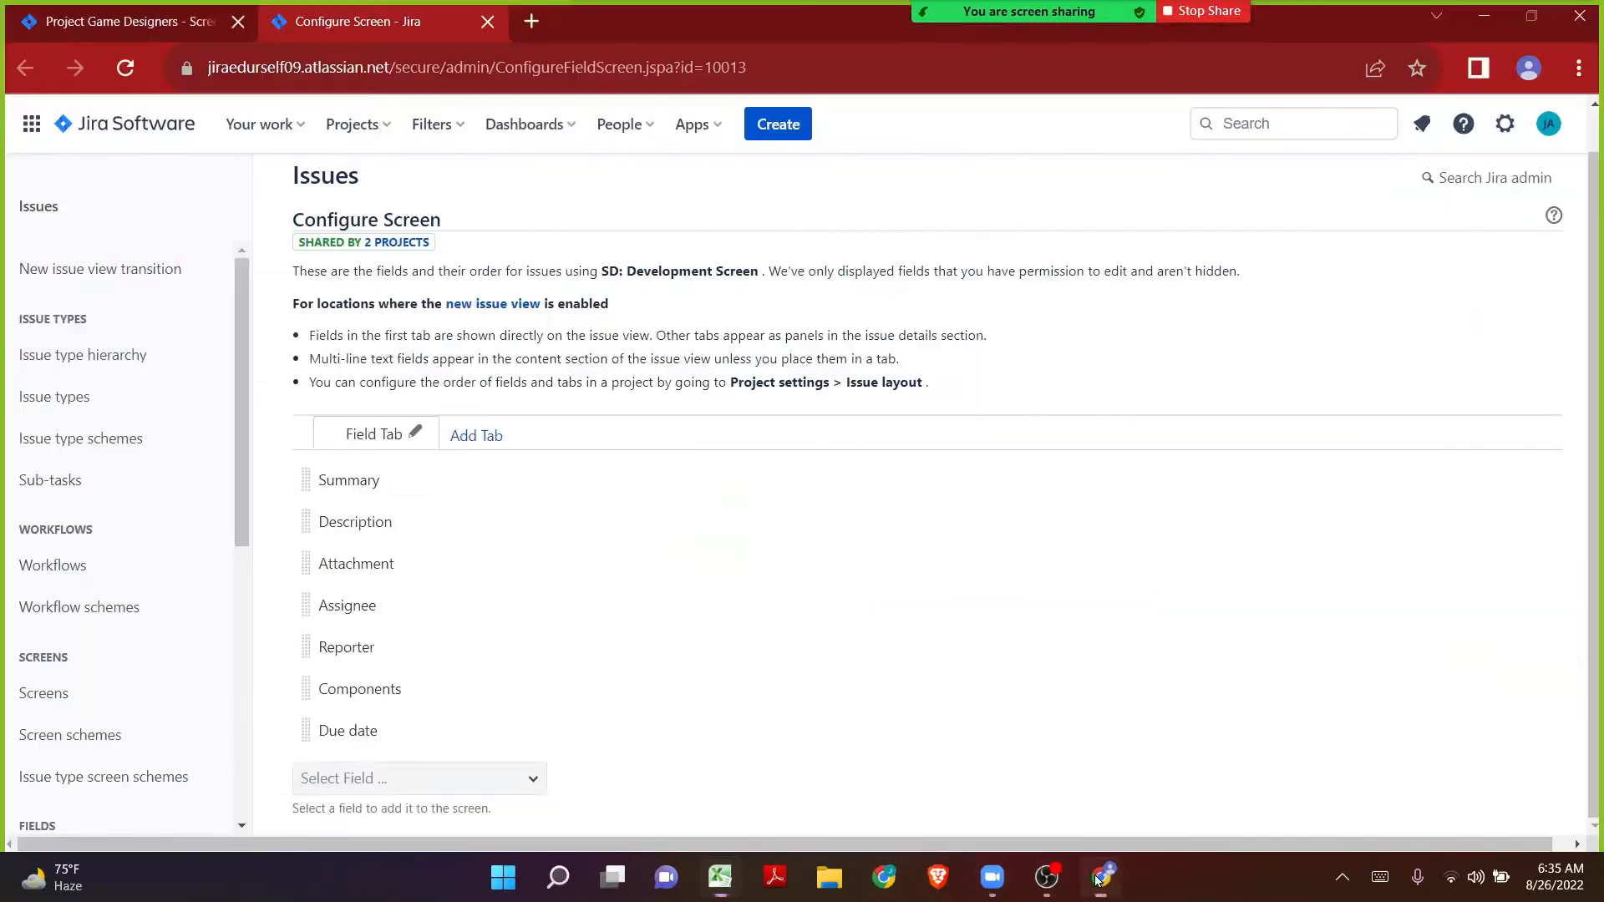
{"action": "left_click", "coordinate": [529, 24]}
{"action": "type", "text": "google.co.in"}
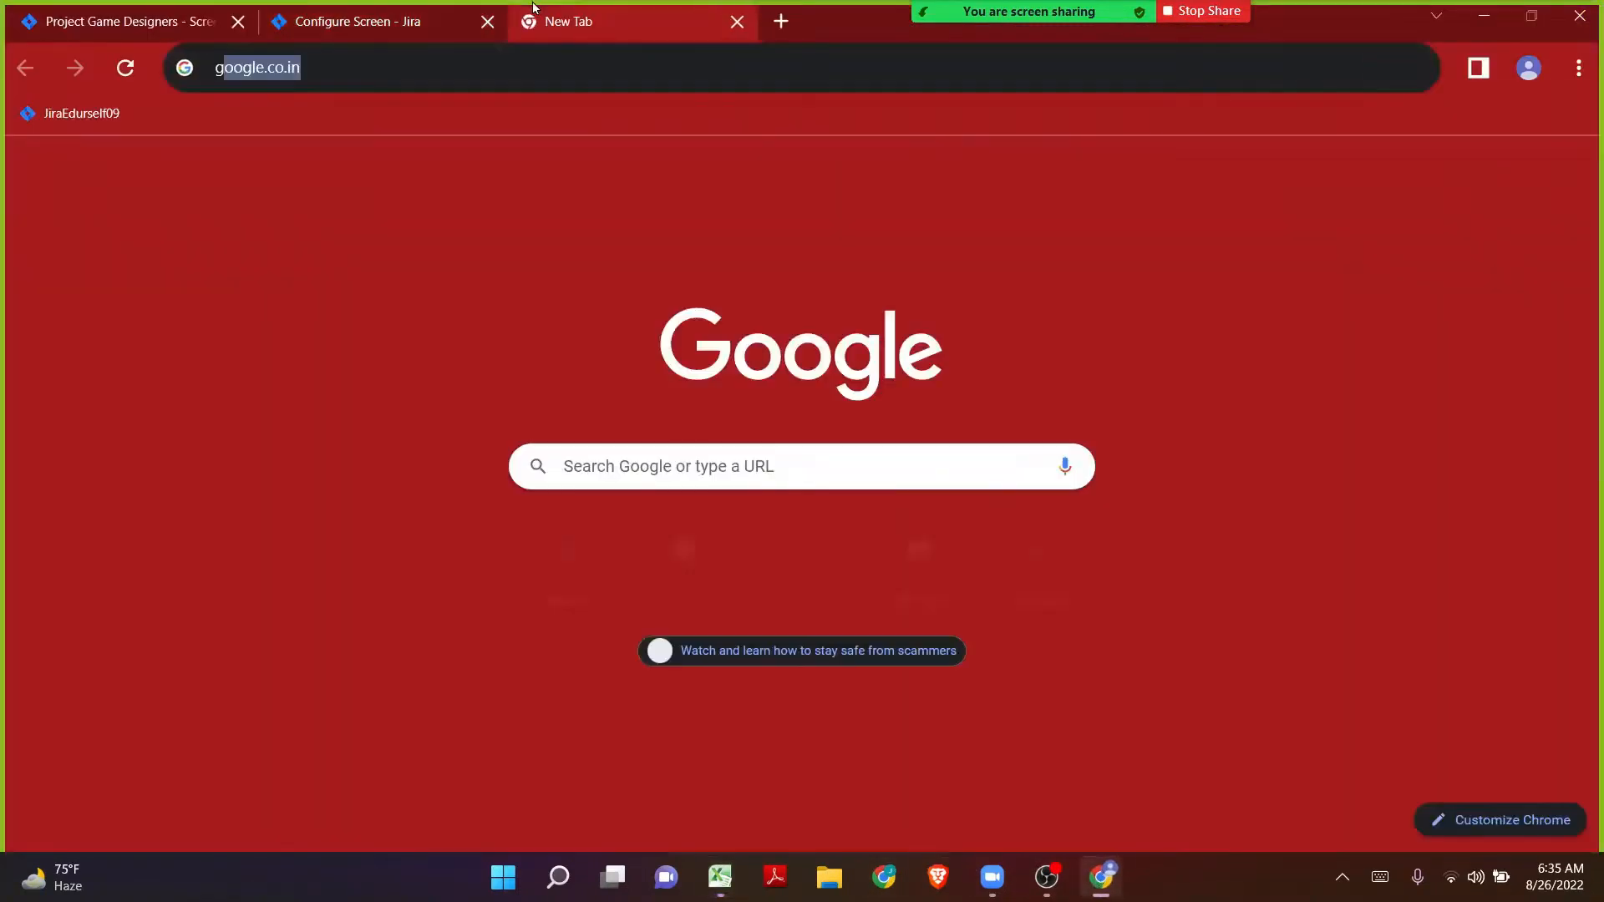
{"action": "key", "text": "Return"}
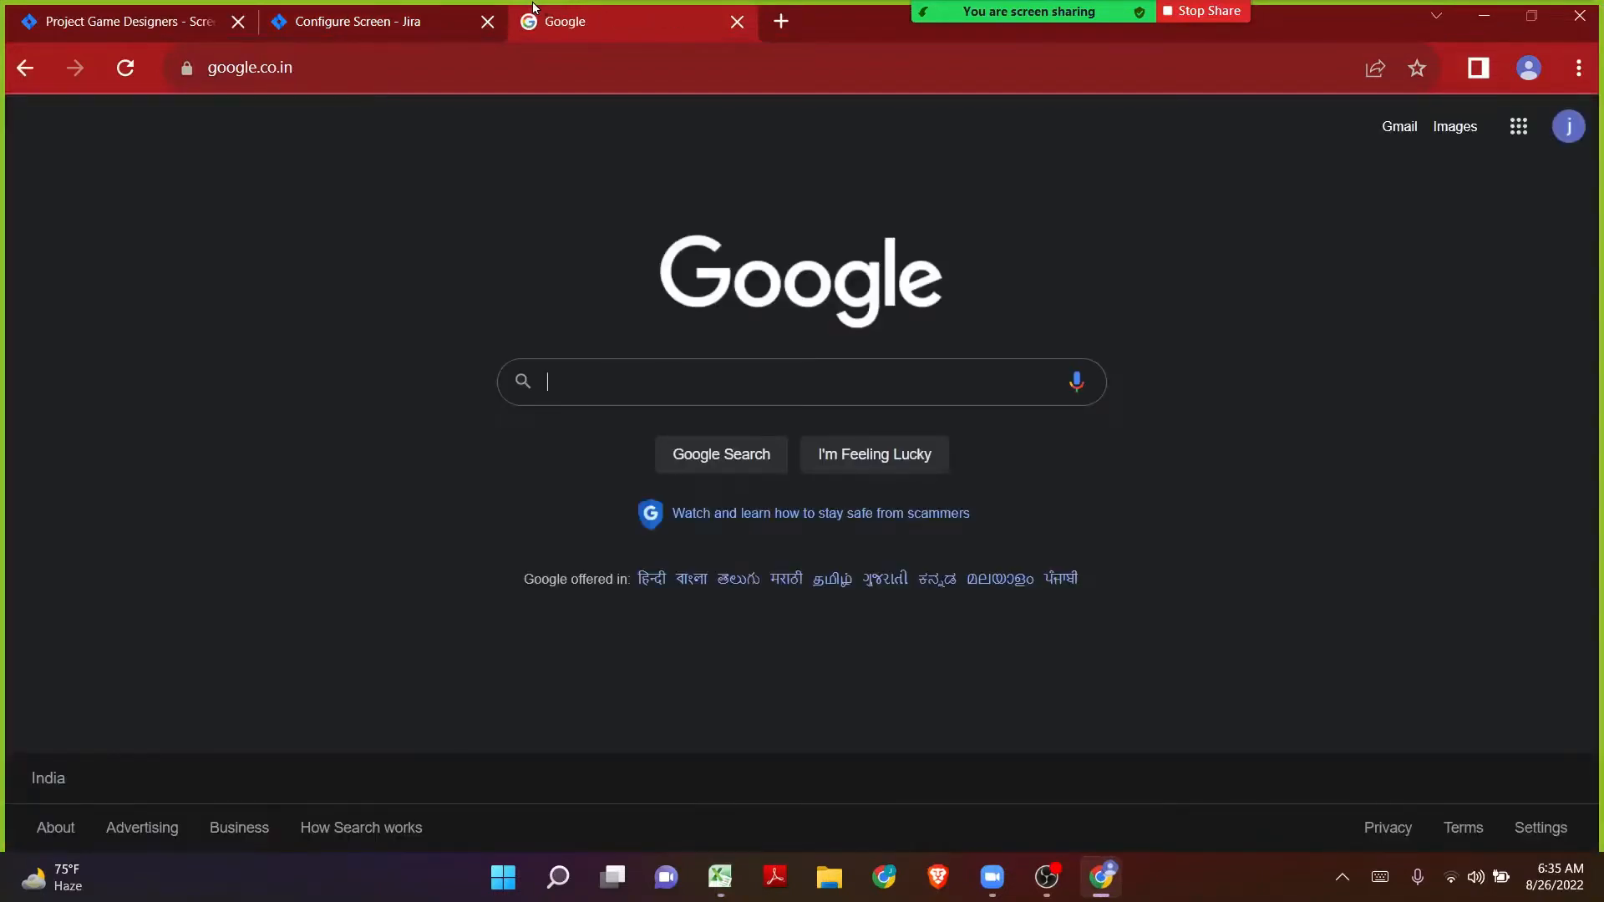
Step: Search Google for "list of system files in jira", then correct the query to "list of system fields in jira"
{"action": "type", "text": "list "}
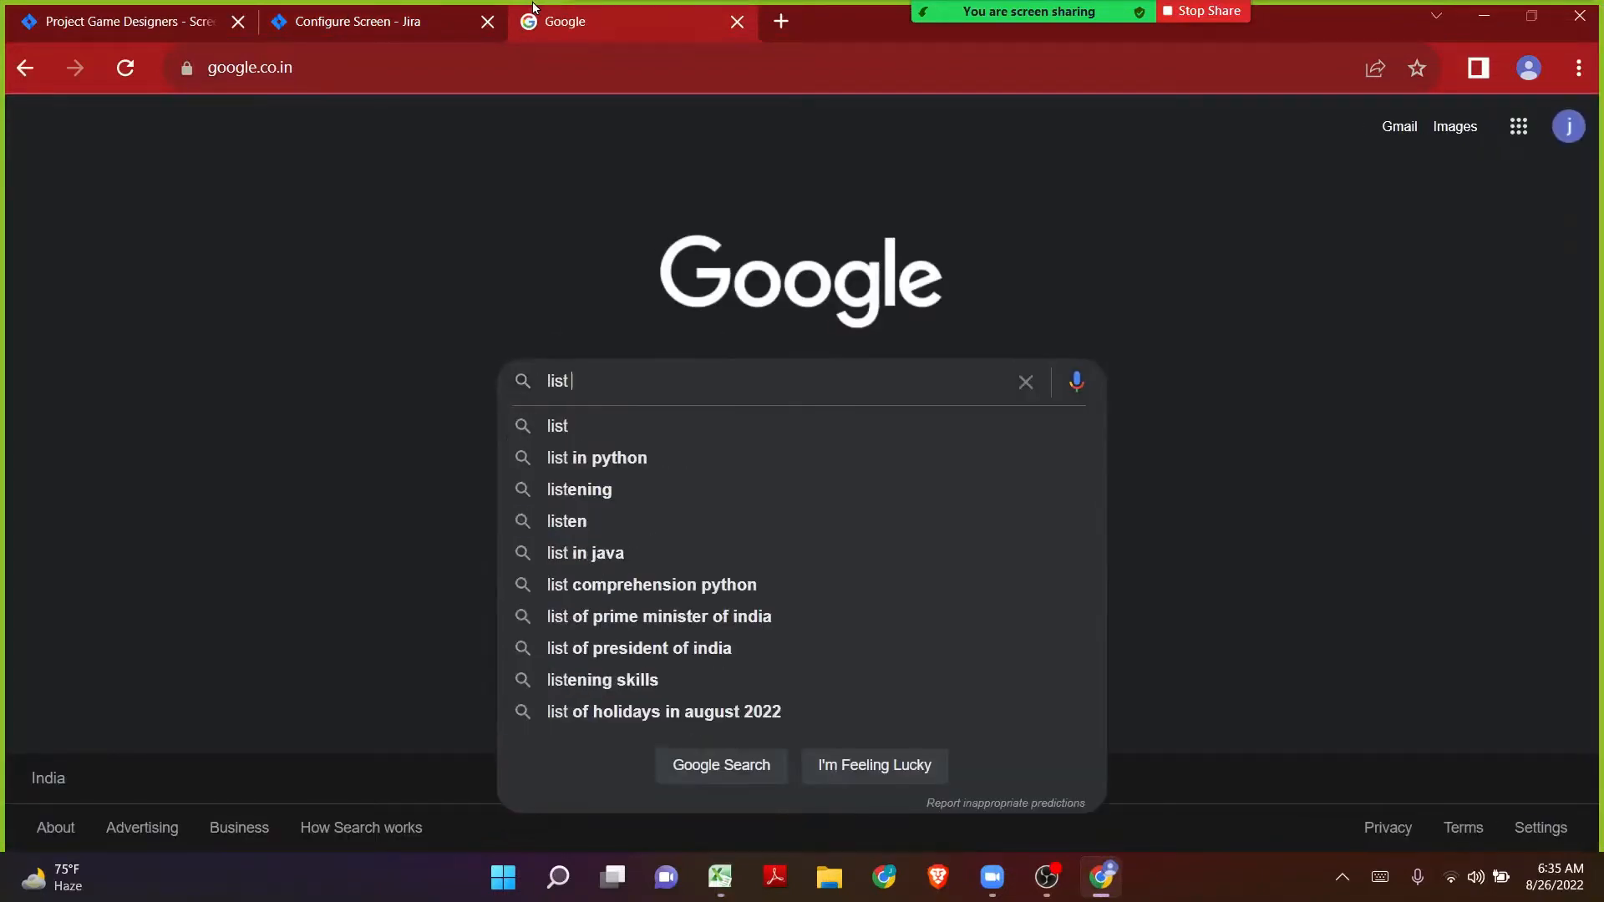
{"action": "type", "text": "of system fie"}
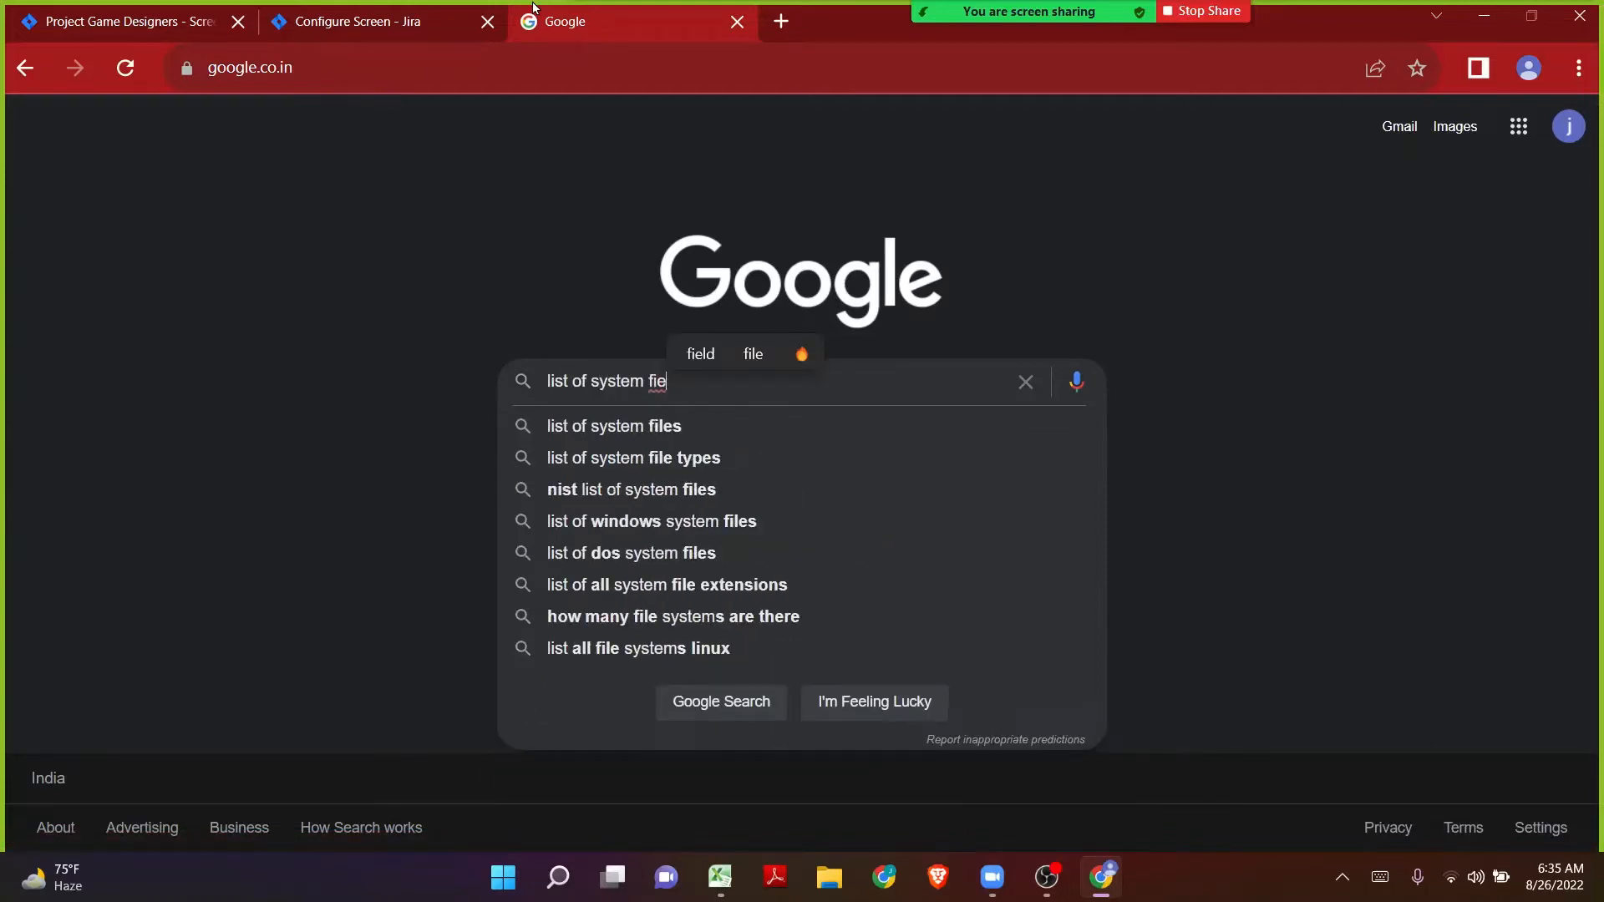
{"action": "key", "text": "BackSpace"}
{"action": "type", "text": "les in jira"}
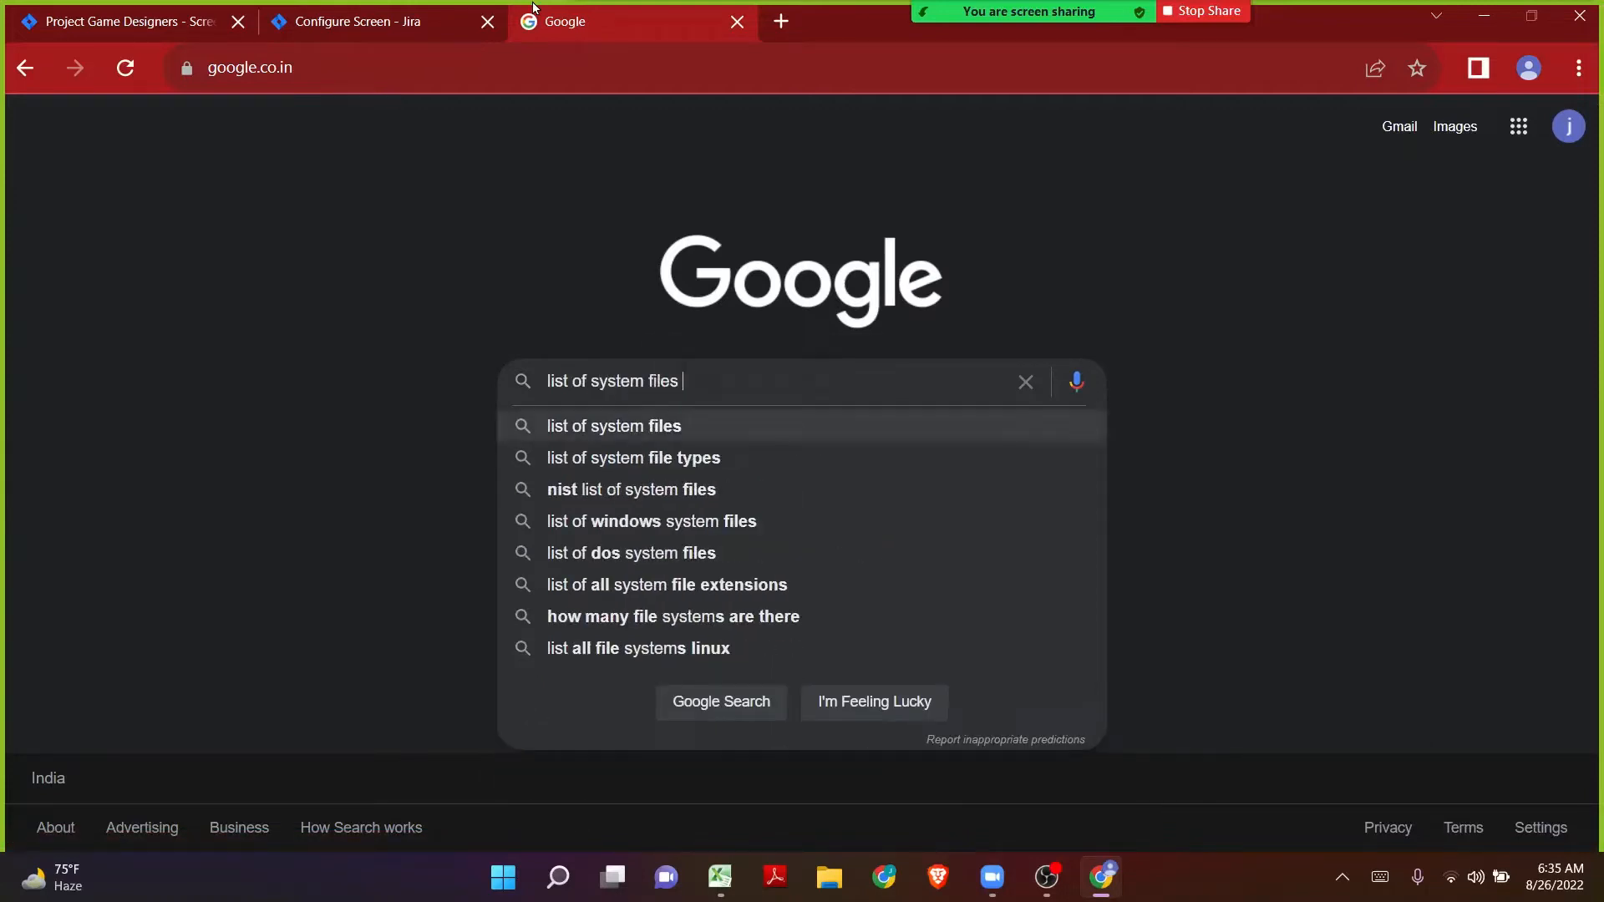
{"action": "key", "text": "Return"}
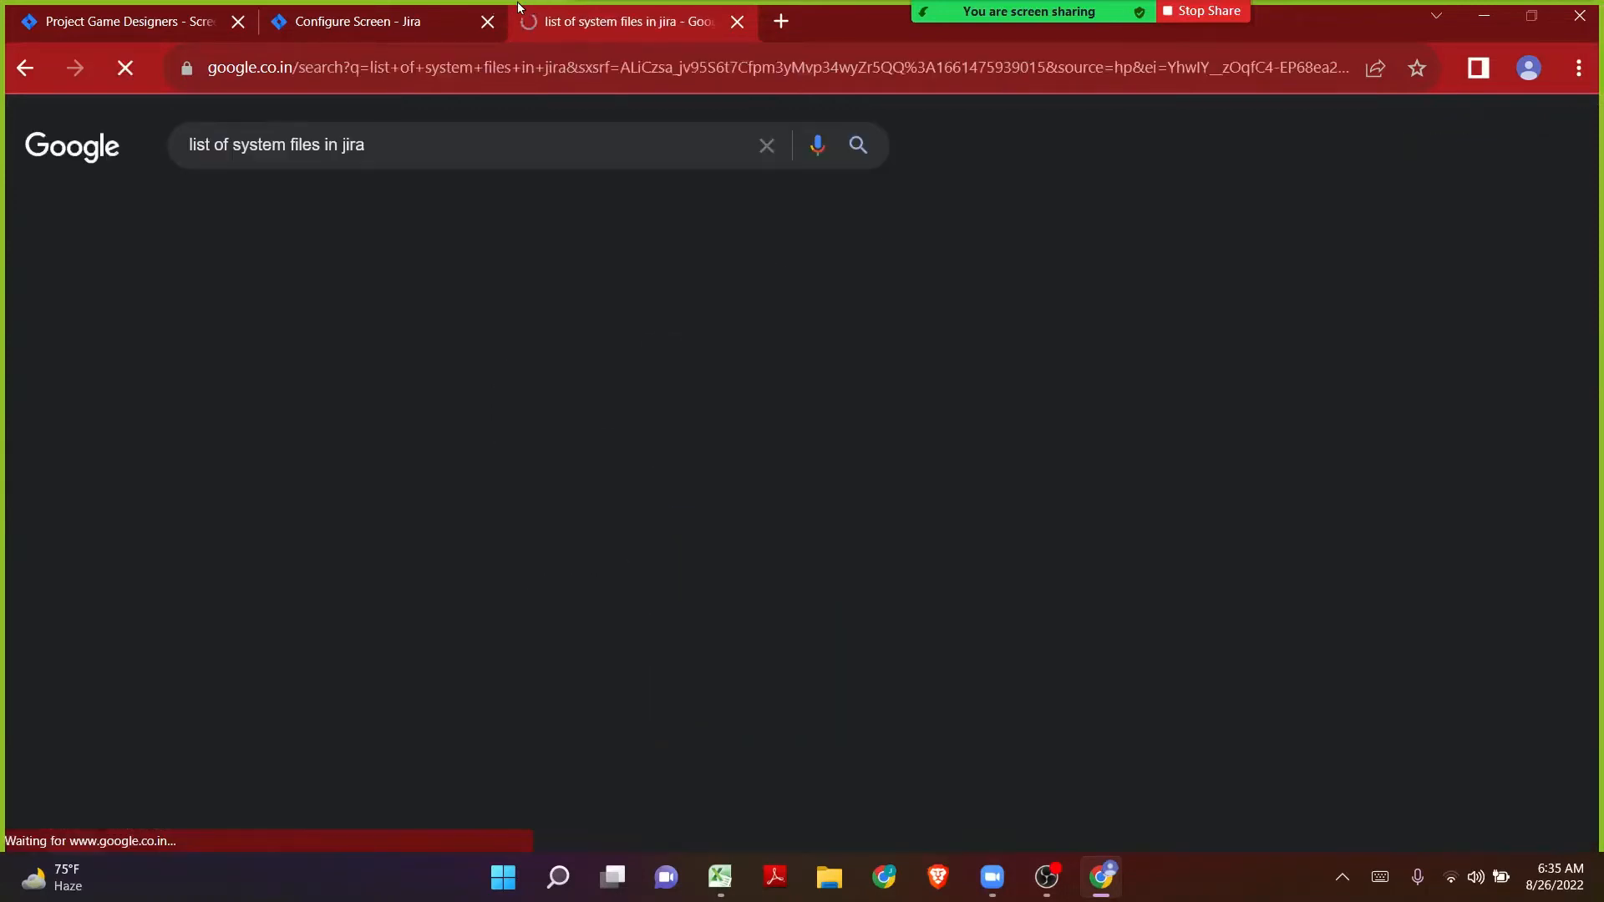
{"action": "left_click", "coordinate": [297, 144]}
{"action": "type", "text": "fields"}
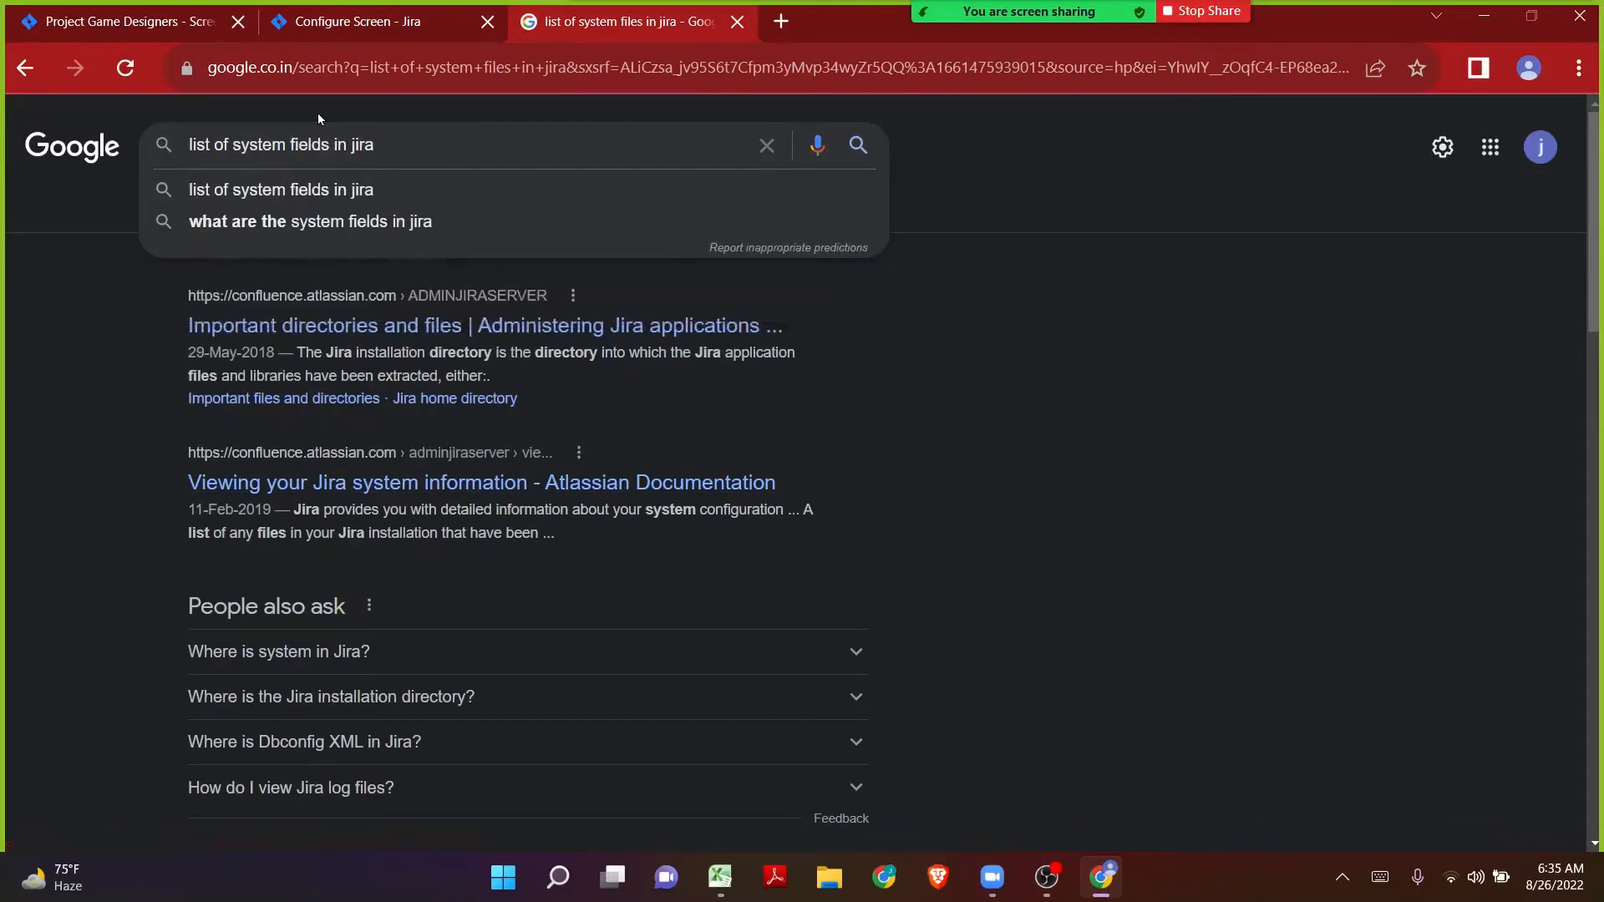
{"action": "key", "text": "Return"}
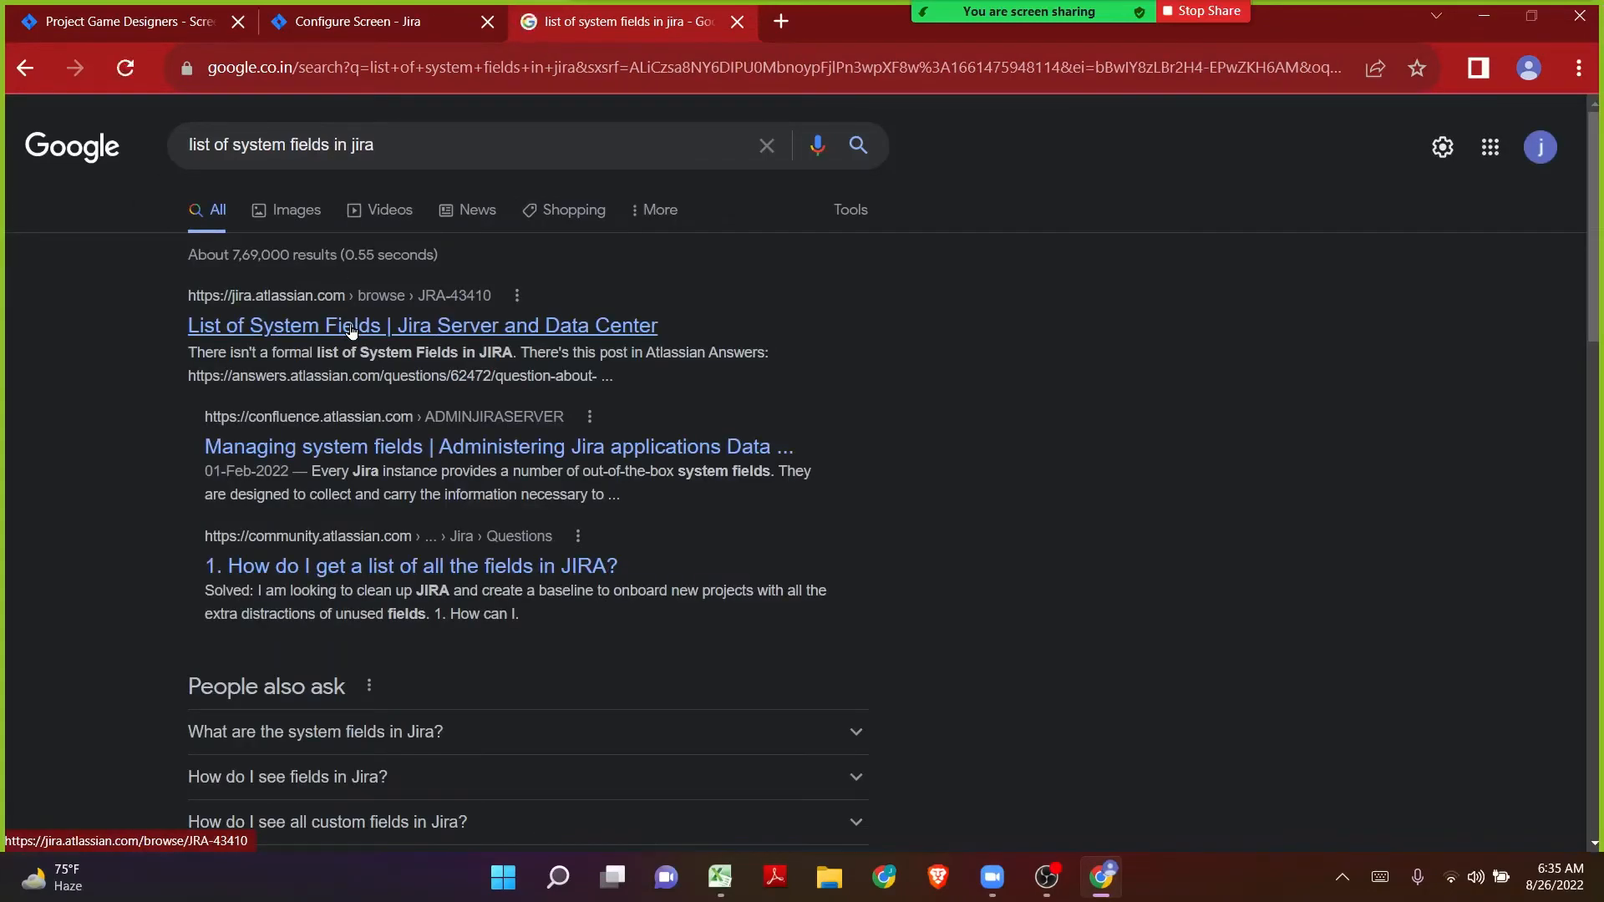
Step: Open the "List of System Fields | Jira Server and Data Center" result and skim its comments for links to field lists
{"action": "scroll", "coordinate": [351, 332], "scroll_direction": "down", "scroll_amount": 5}
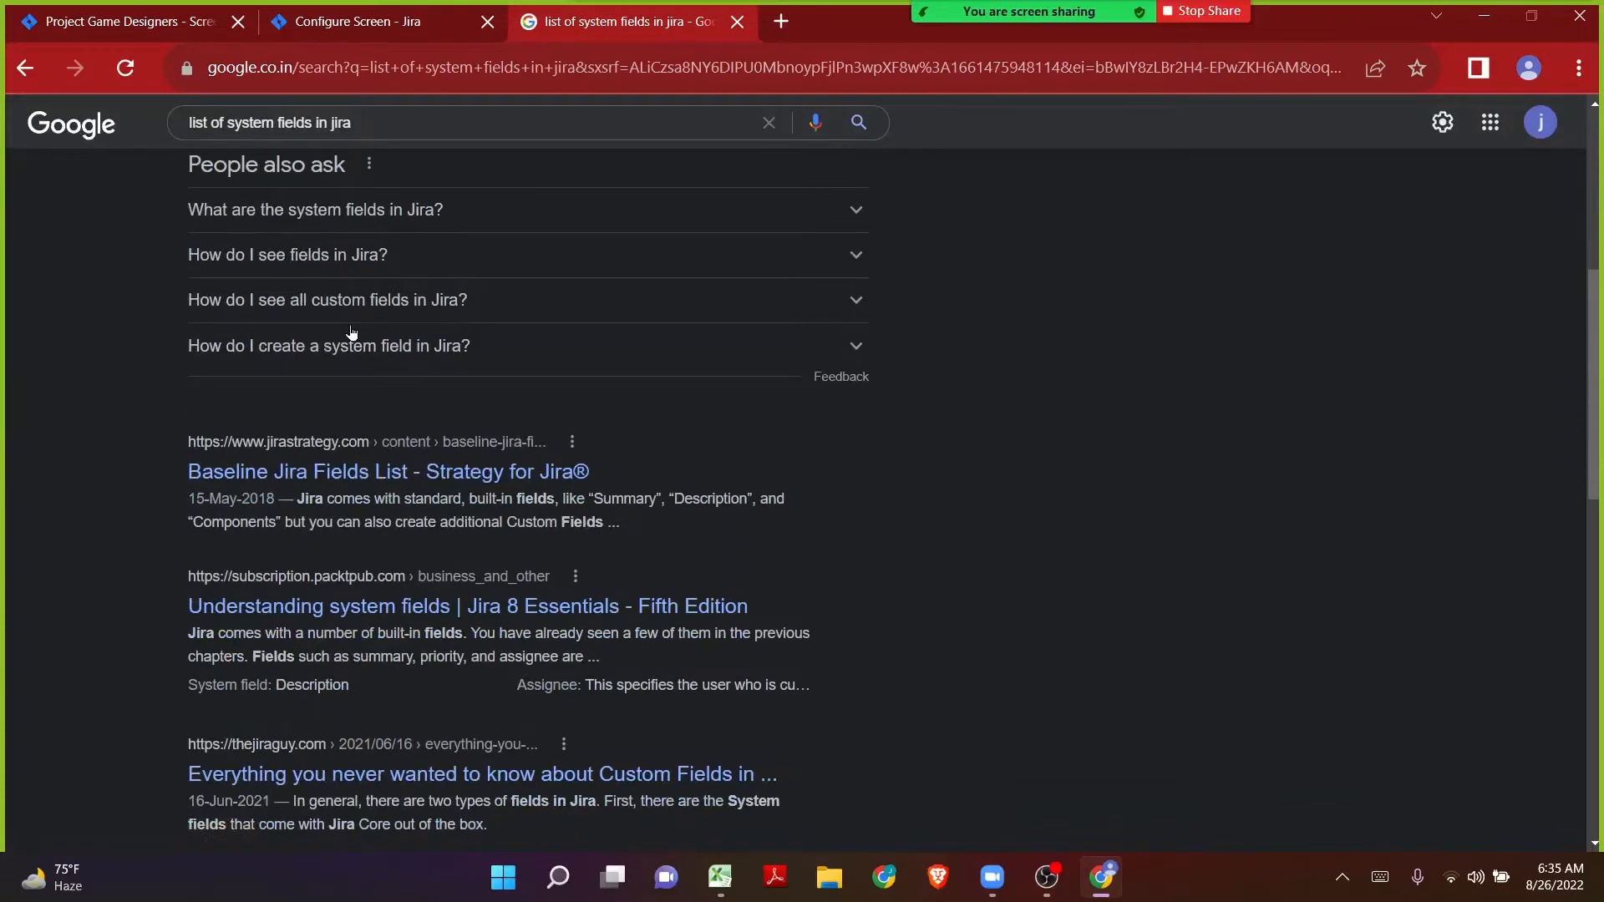
{"action": "scroll", "coordinate": [351, 332], "scroll_direction": "up", "scroll_amount": 5}
{"action": "left_click", "coordinate": [340, 321]}
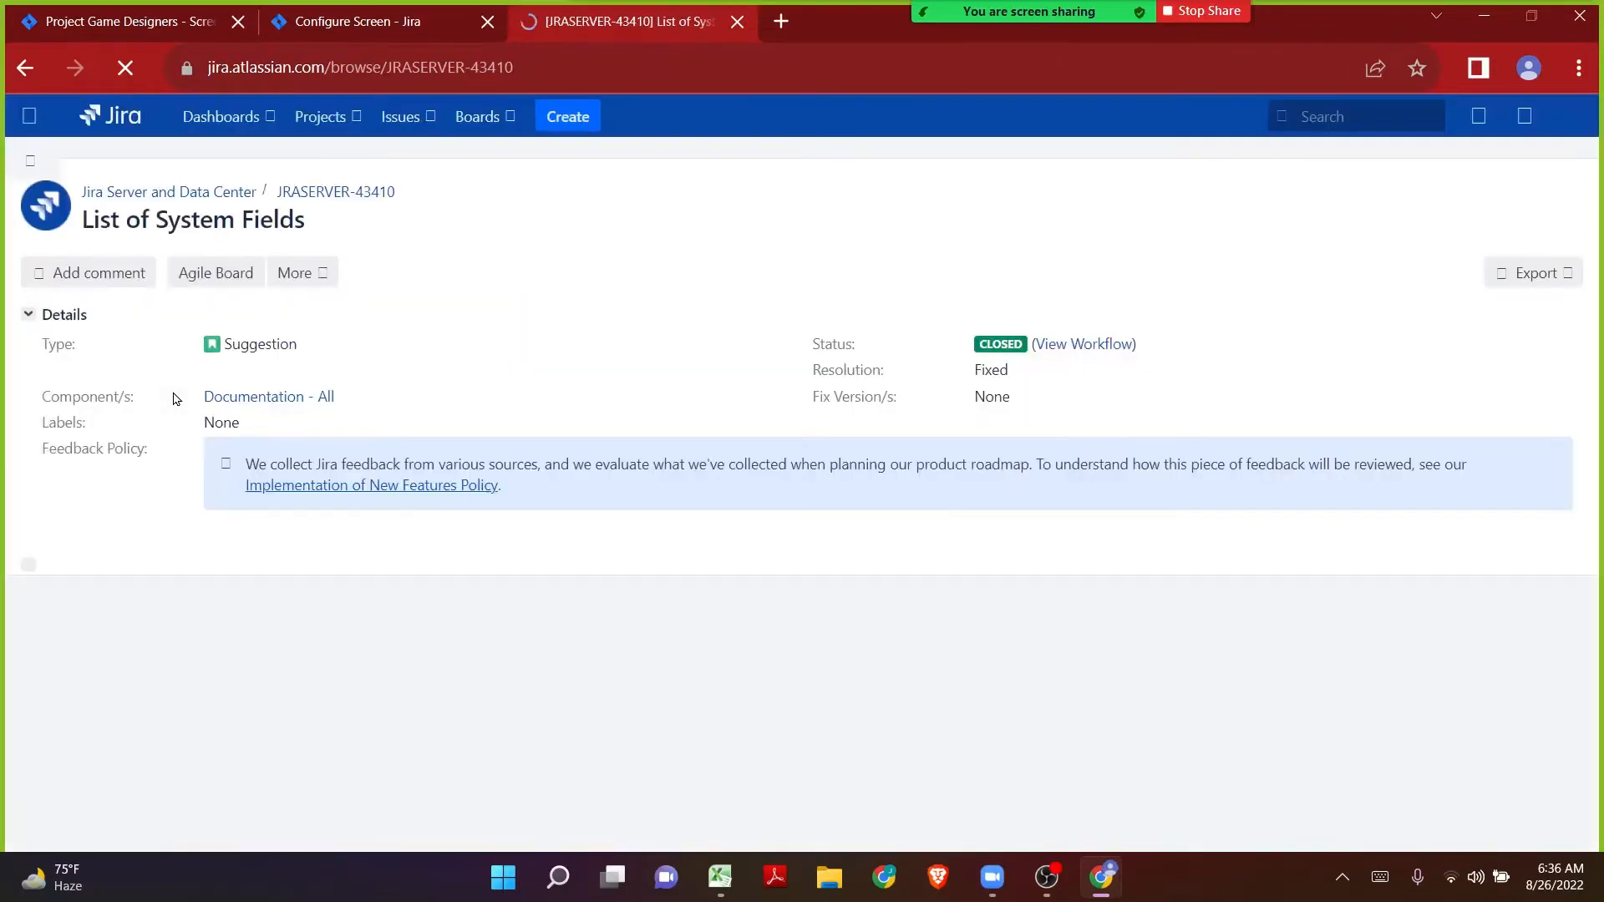
{"action": "scroll", "coordinate": [505, 511], "scroll_direction": "down", "scroll_amount": 10}
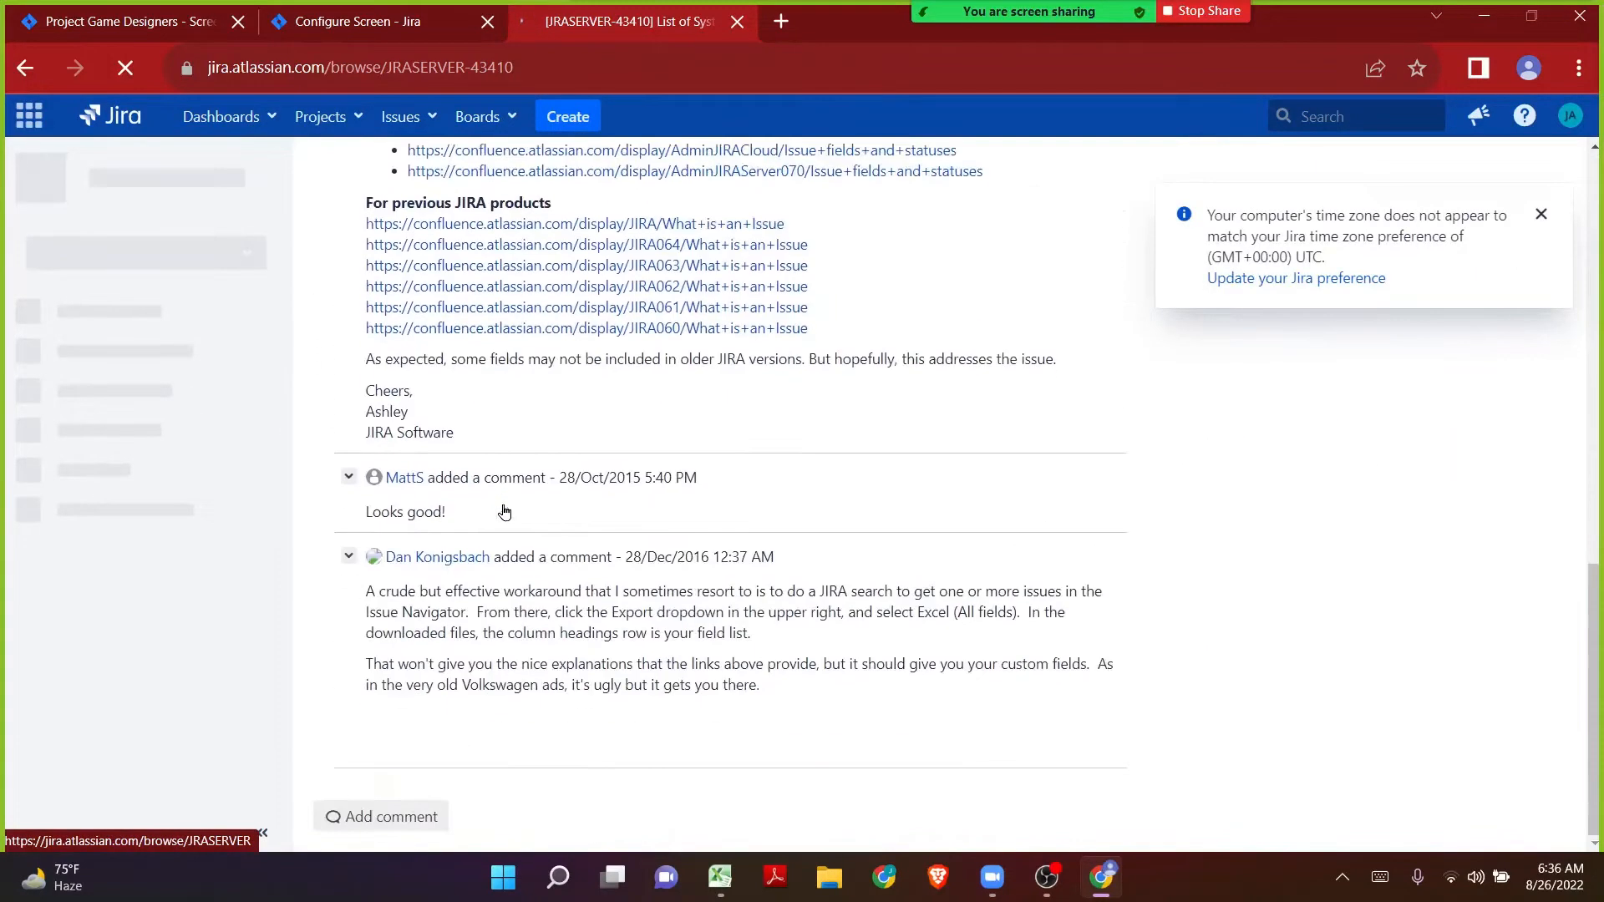
{"action": "scroll", "coordinate": [505, 511], "scroll_direction": "up", "scroll_amount": 10}
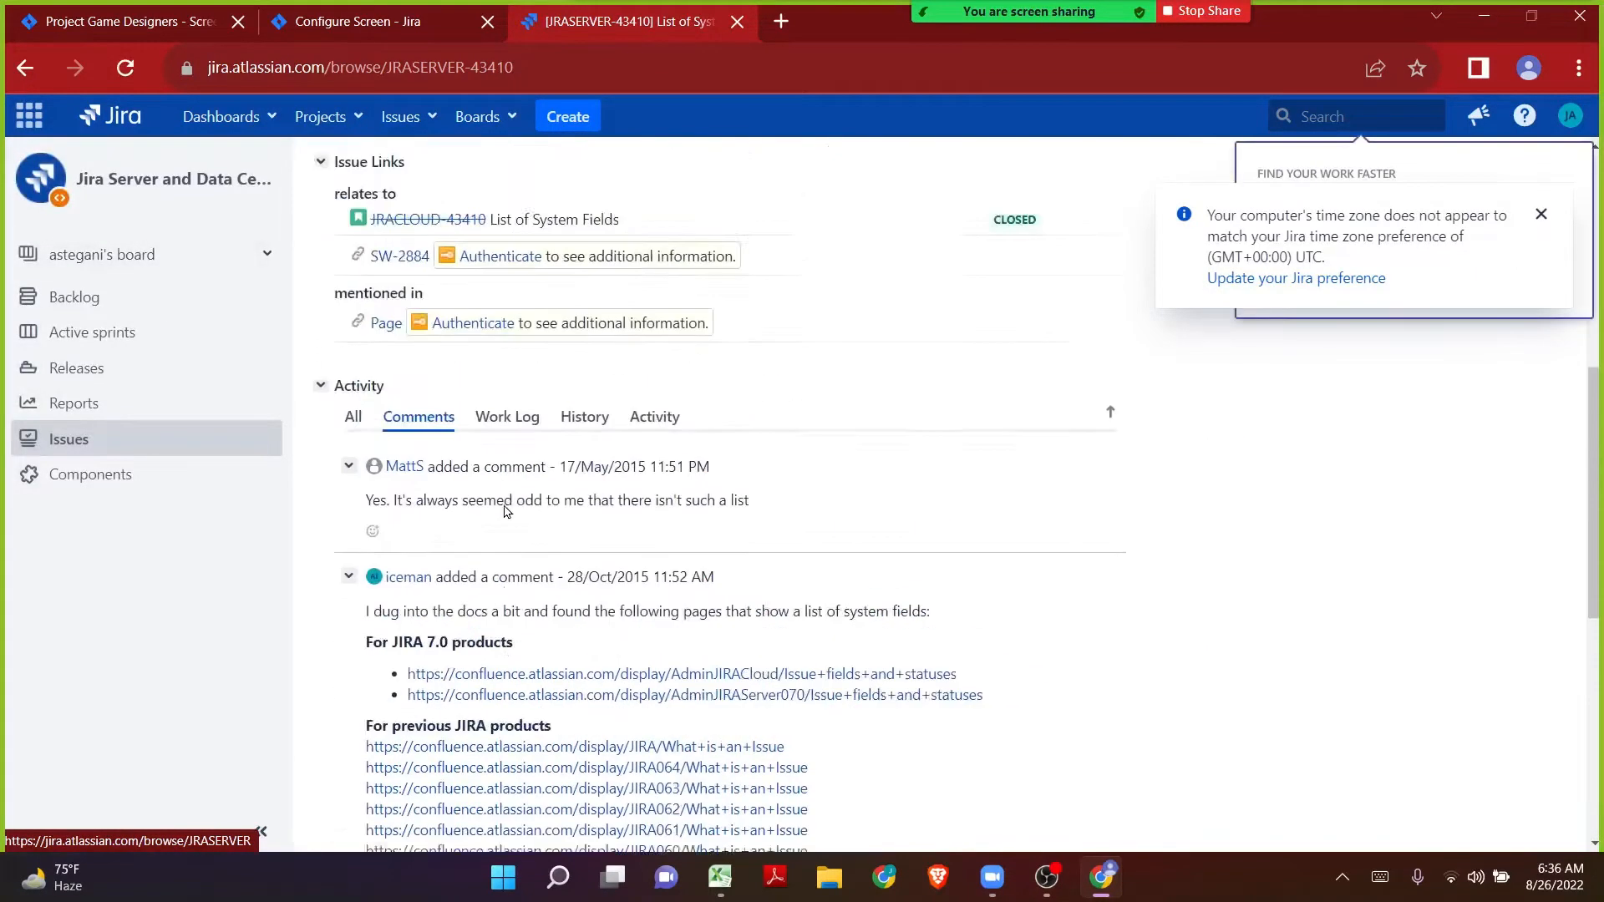
Step: Return to the Google results, open "Managing system fields | Administering Jira applications" and skim the article for a list of system fields
{"action": "scroll", "coordinate": [506, 511], "scroll_direction": "up", "scroll_amount": 5}
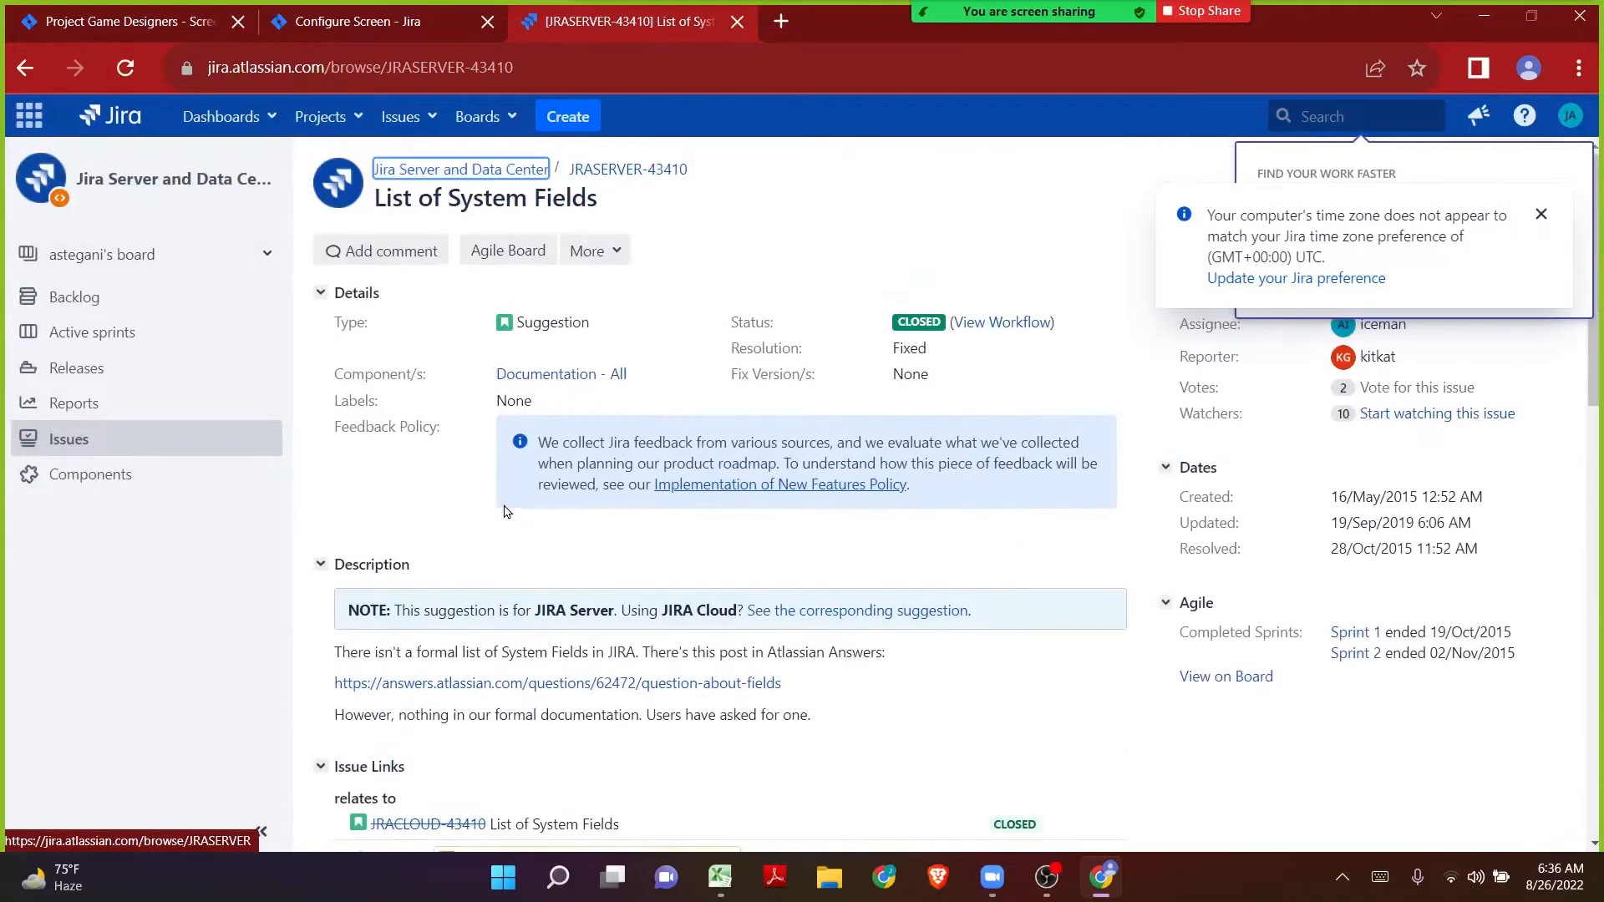
{"action": "left_click", "coordinate": [26, 70]}
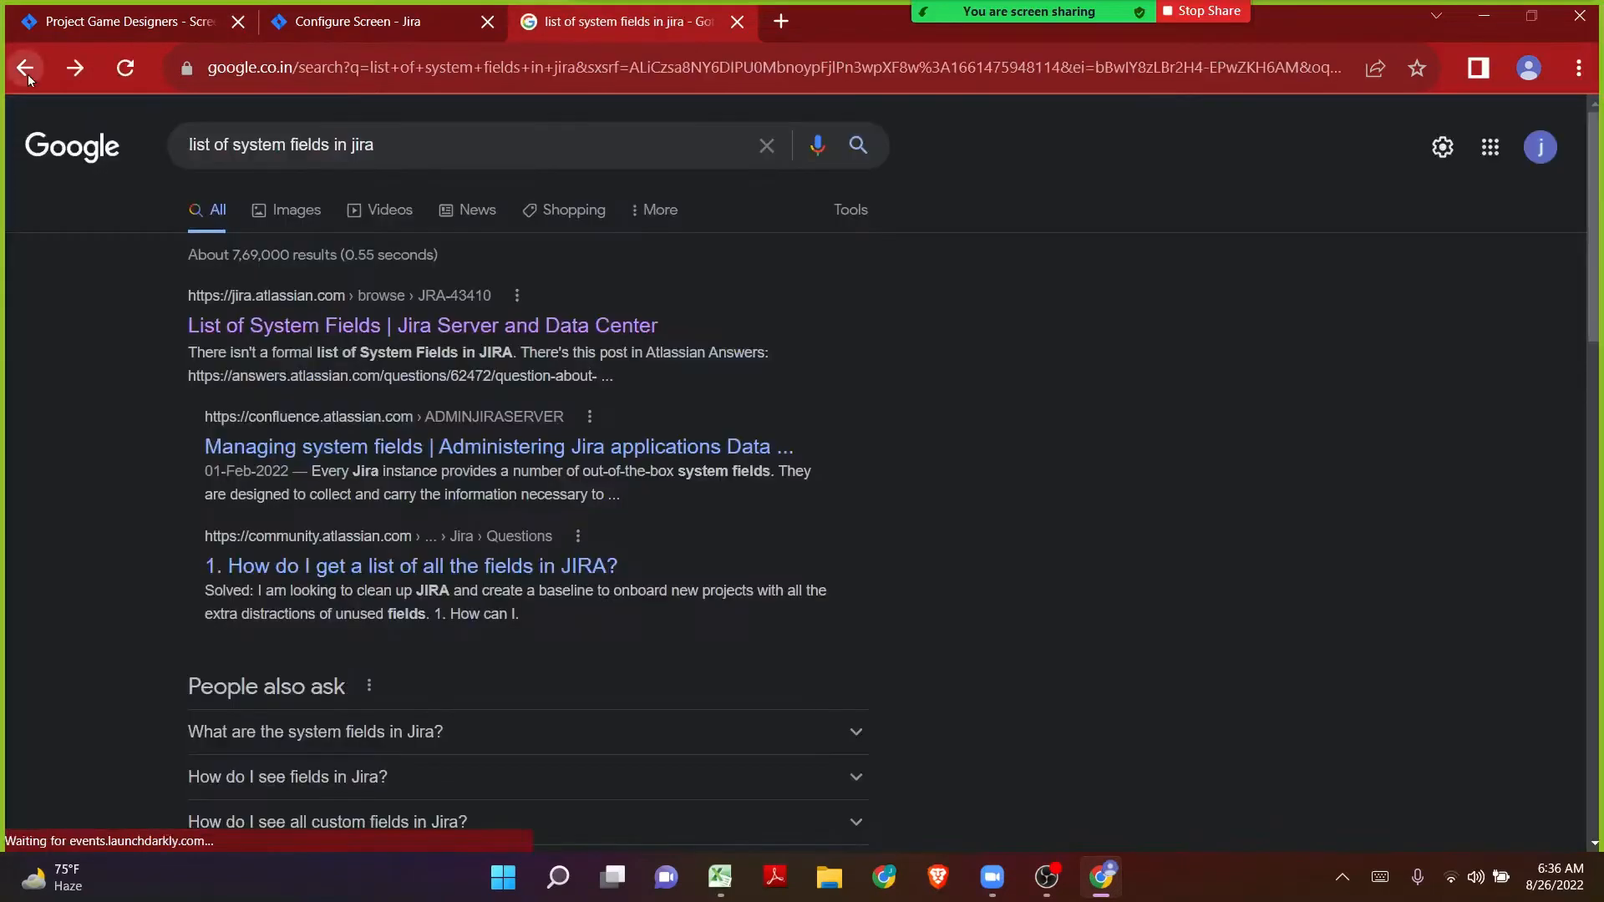
{"action": "left_click", "coordinate": [240, 452]}
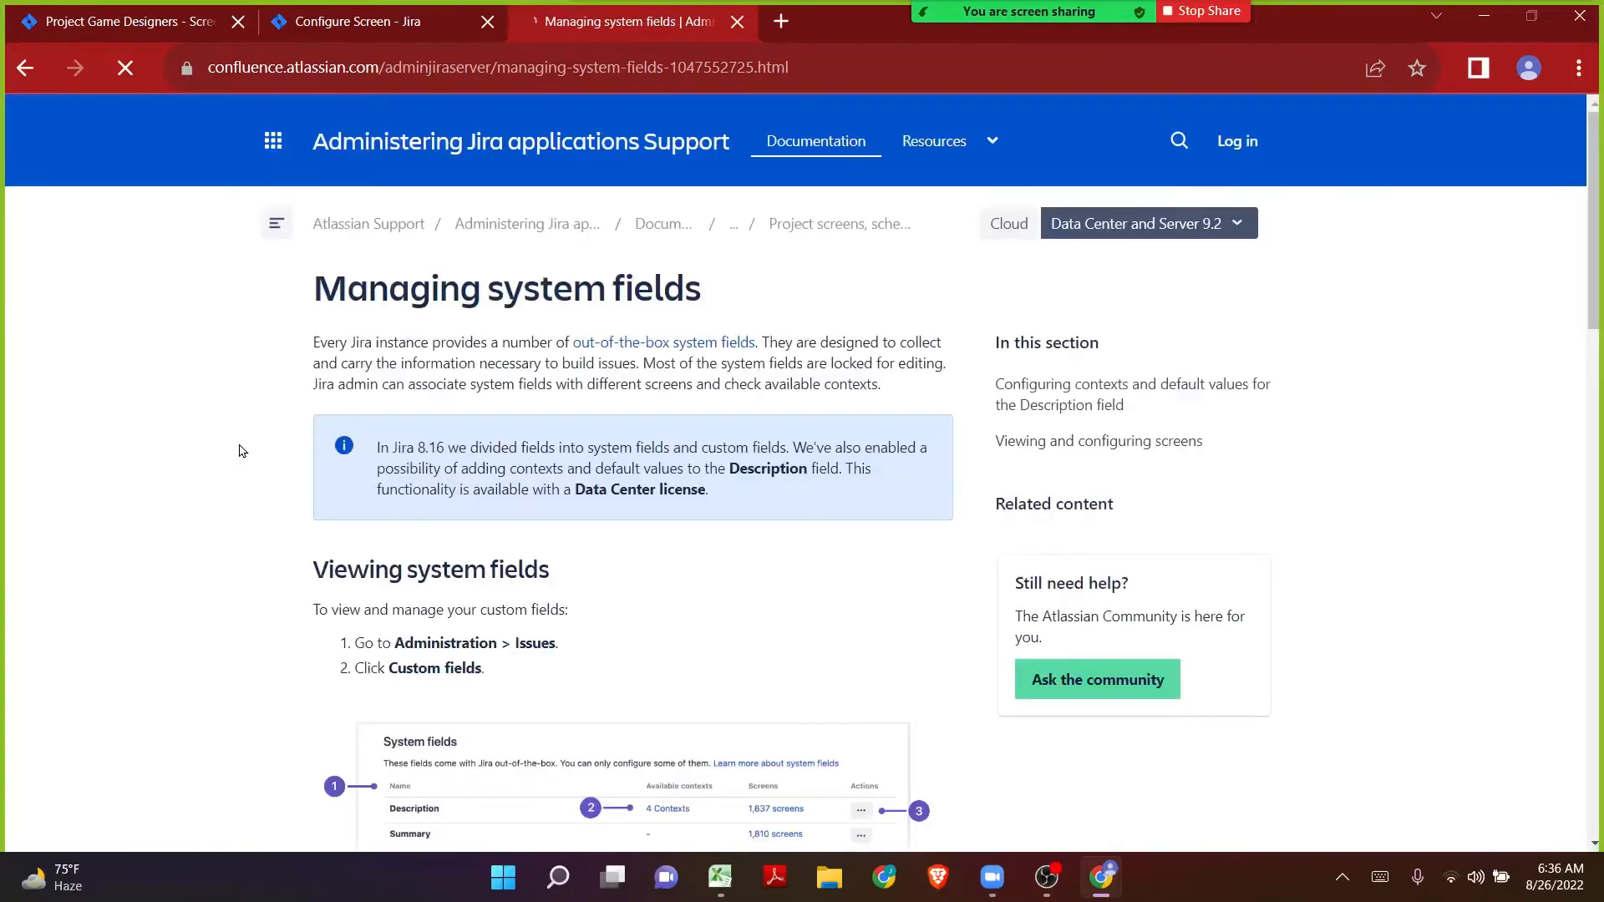
{"action": "scroll", "coordinate": [240, 451], "scroll_direction": "down", "scroll_amount": 15}
{"action": "scroll", "coordinate": [240, 451], "scroll_direction": "down", "scroll_amount": 5}
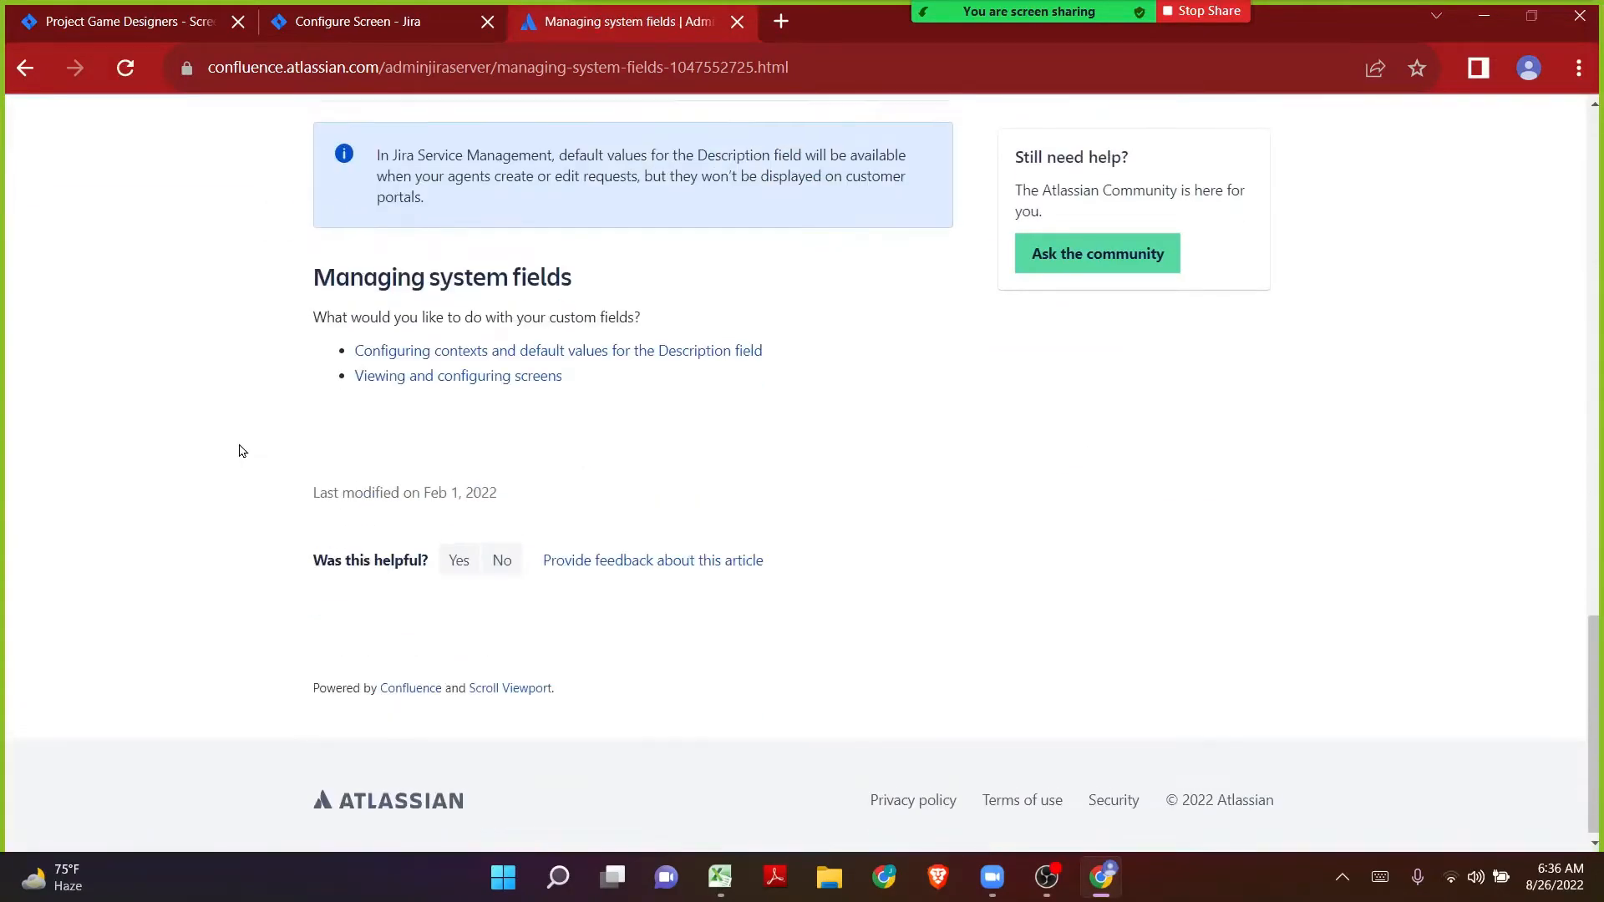
{"action": "scroll", "coordinate": [239, 452], "scroll_direction": "up", "scroll_amount": 9}
{"action": "scroll", "coordinate": [239, 451], "scroll_direction": "down", "scroll_amount": 8}
{"action": "scroll", "coordinate": [240, 451], "scroll_direction": "up", "scroll_amount": 15}
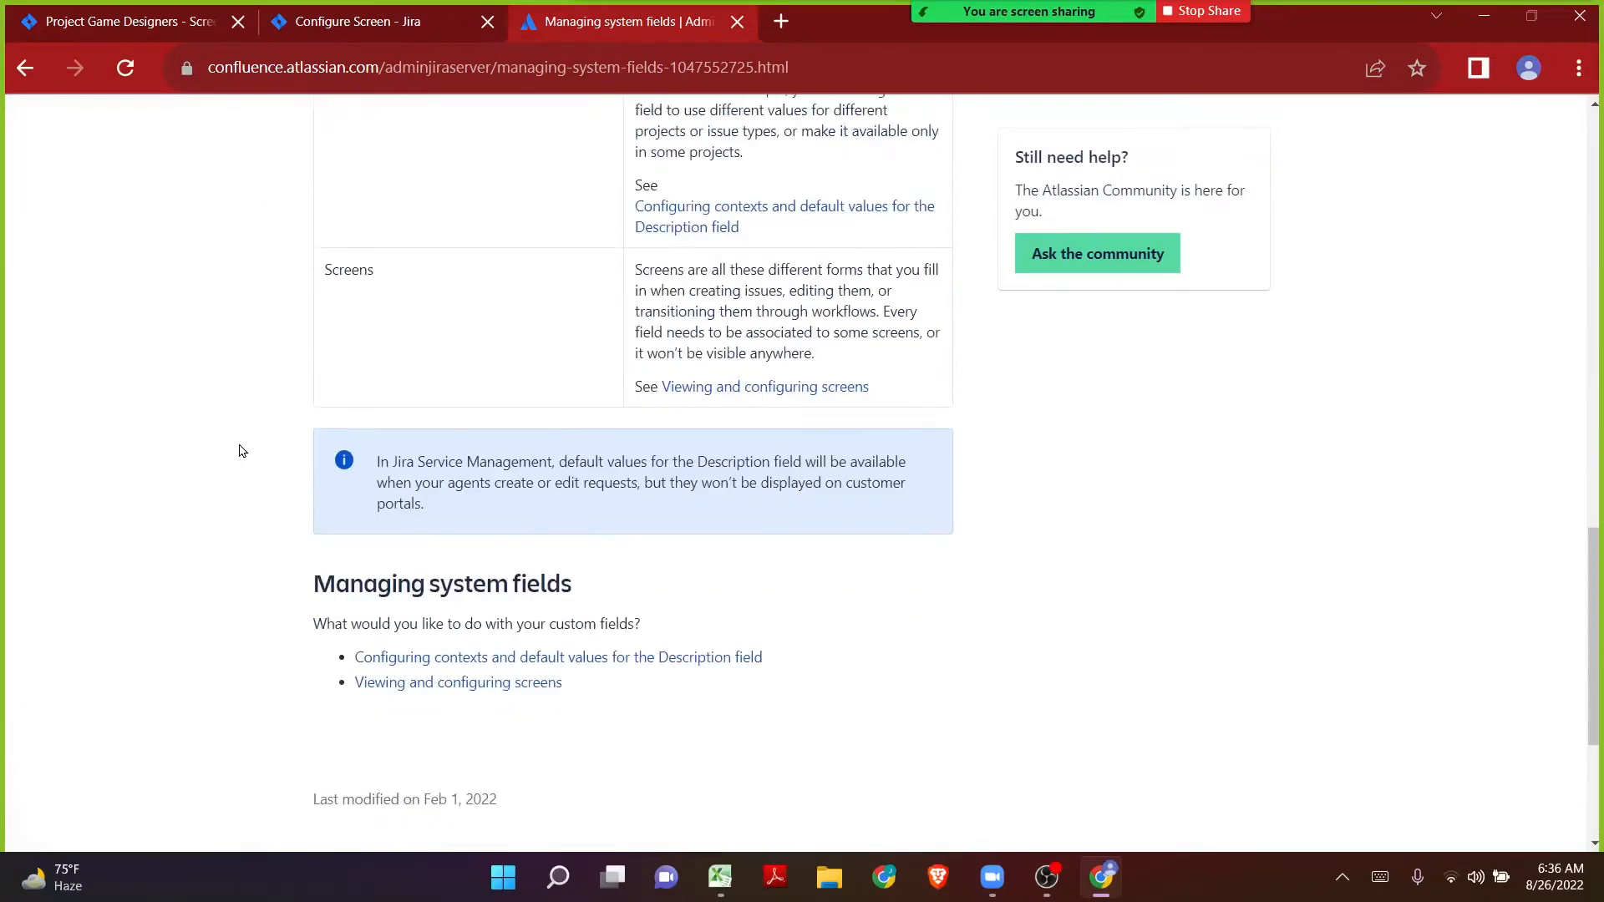
{"action": "scroll", "coordinate": [240, 451], "scroll_direction": "up", "scroll_amount": 3}
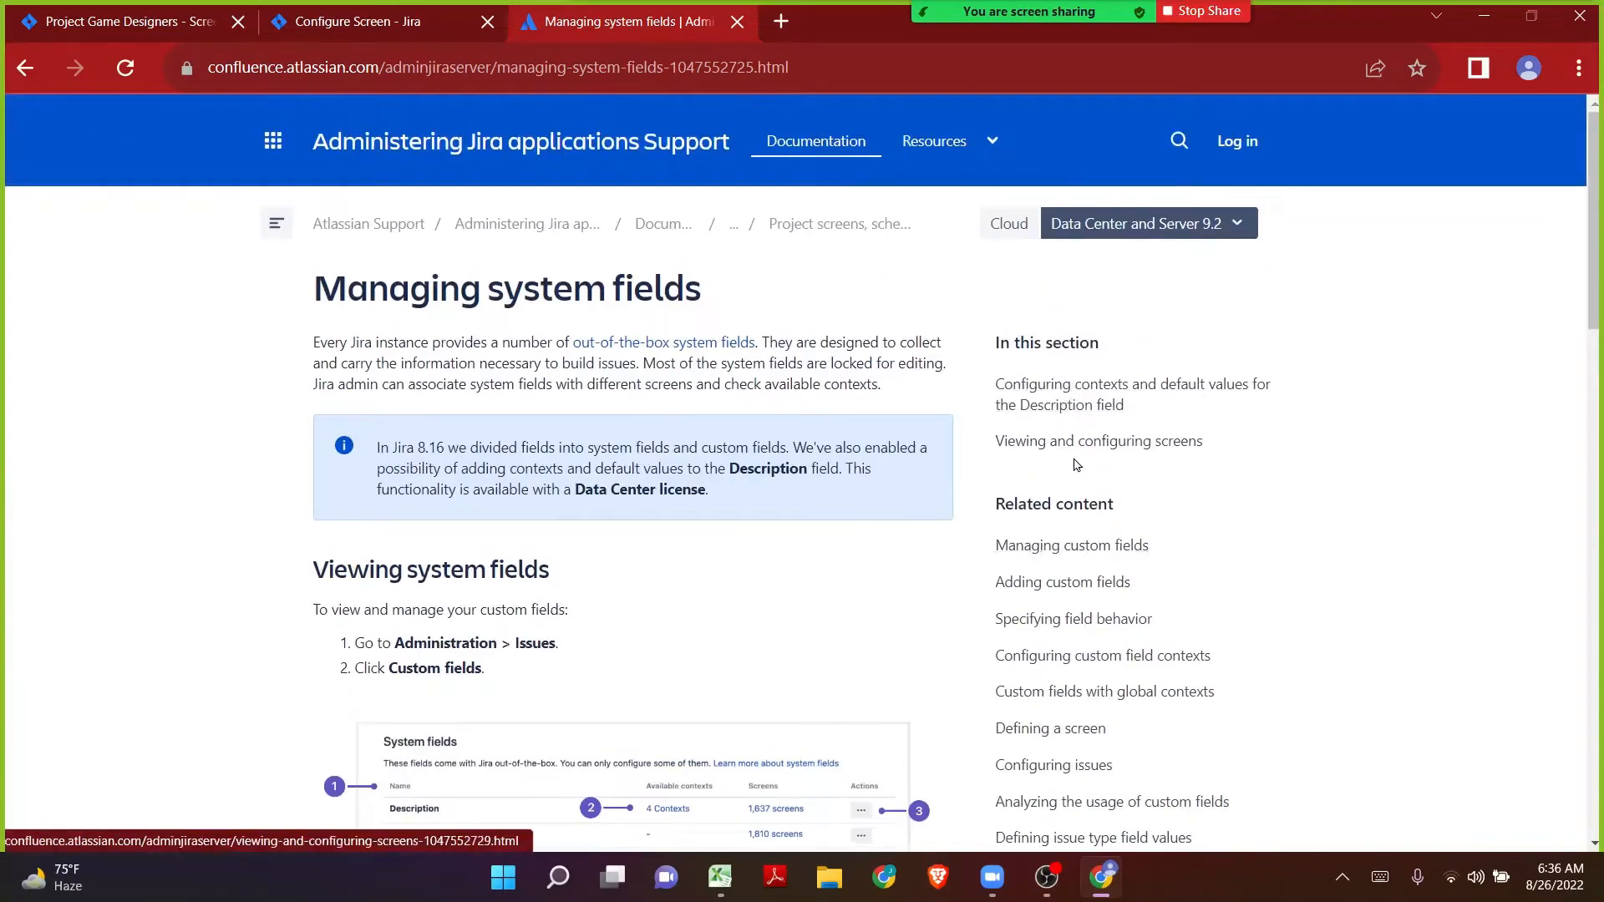
{"action": "scroll", "coordinate": [1081, 462], "scroll_direction": "down", "scroll_amount": 3}
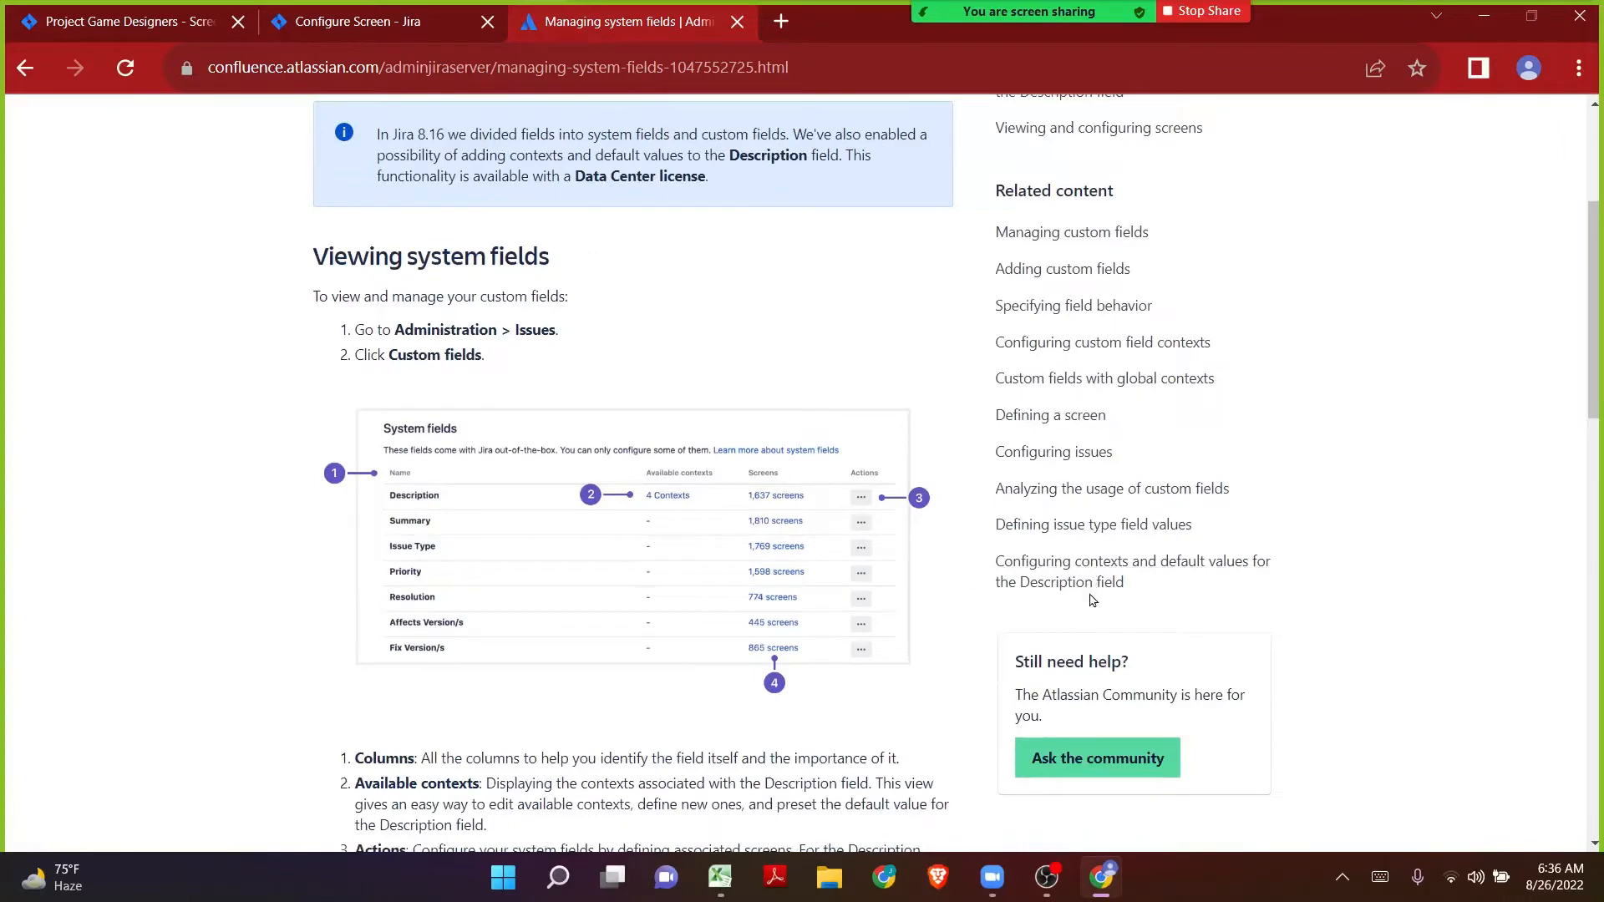
{"action": "scroll", "coordinate": [1092, 601], "scroll_direction": "up", "scroll_amount": 3}
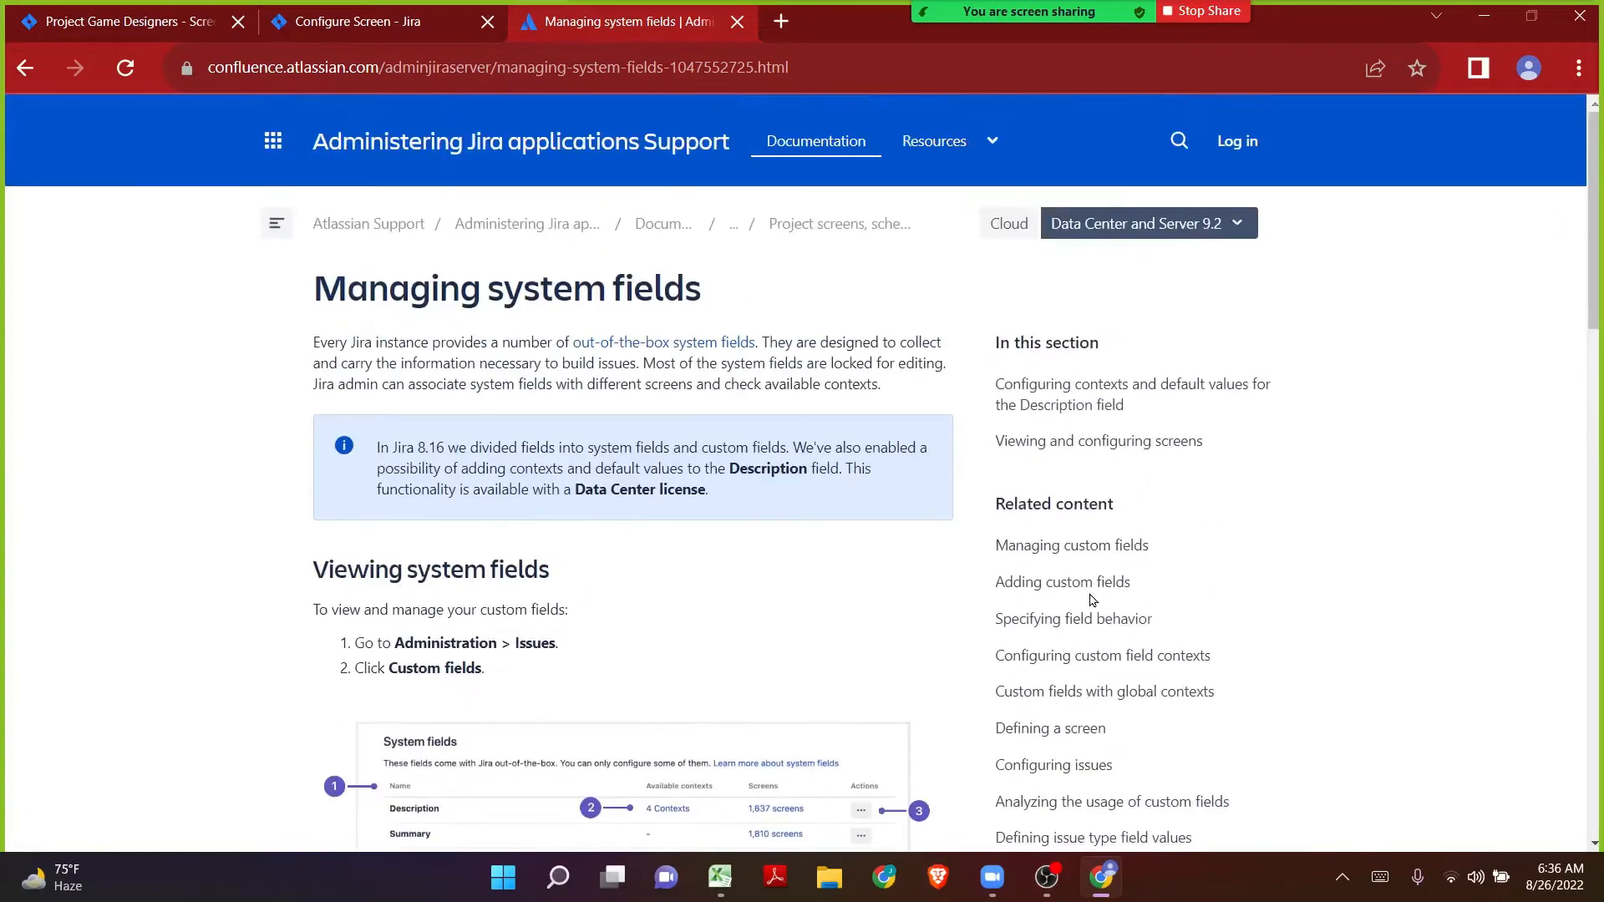
Step: Go back to the results, expand the question "What are the system fields in Jira?" and reopen the "Managing system fields" article beneath it
{"action": "left_click", "coordinate": [24, 73]}
{"action": "scroll", "coordinate": [194, 507], "scroll_direction": "down", "scroll_amount": 3}
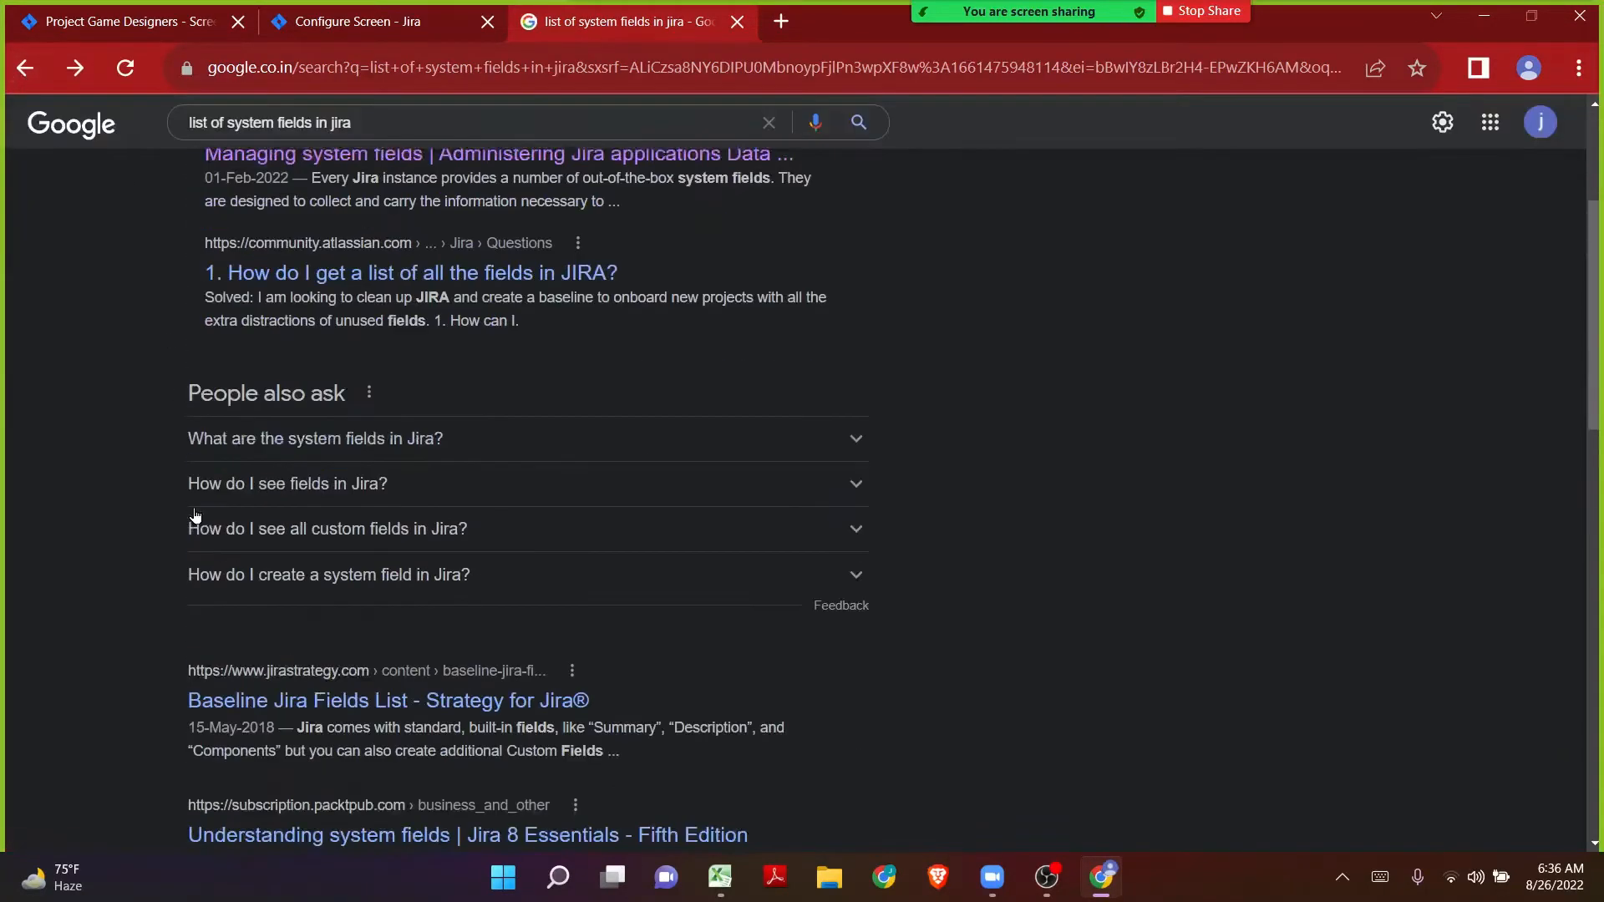
{"action": "left_click", "coordinate": [234, 413]}
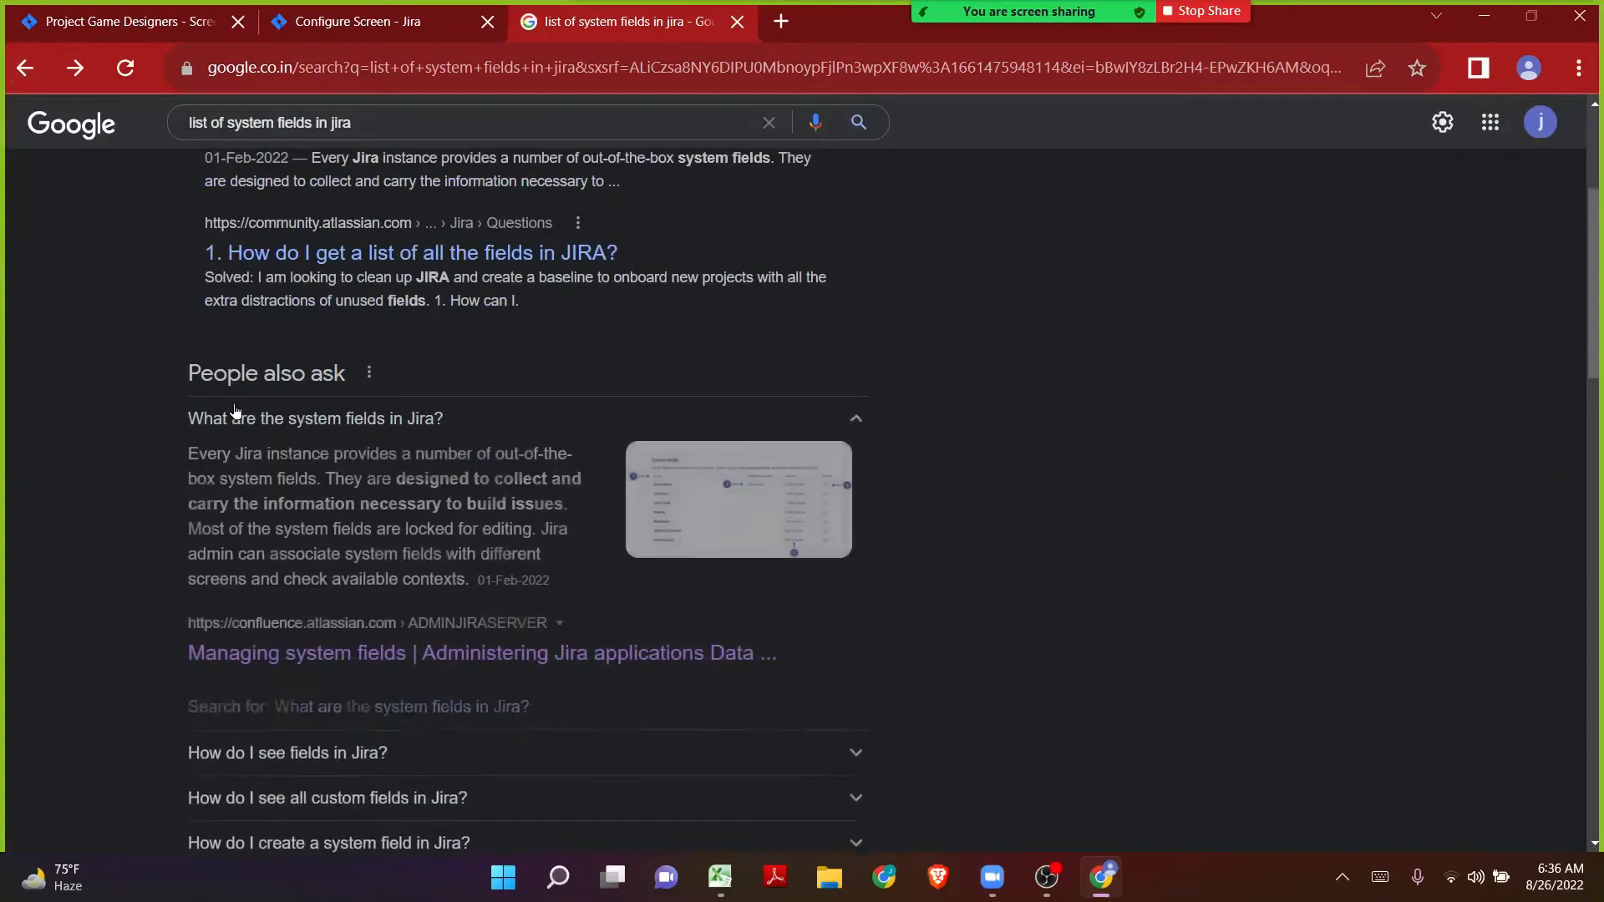
{"action": "scroll", "coordinate": [275, 648], "scroll_direction": "up", "scroll_amount": 3}
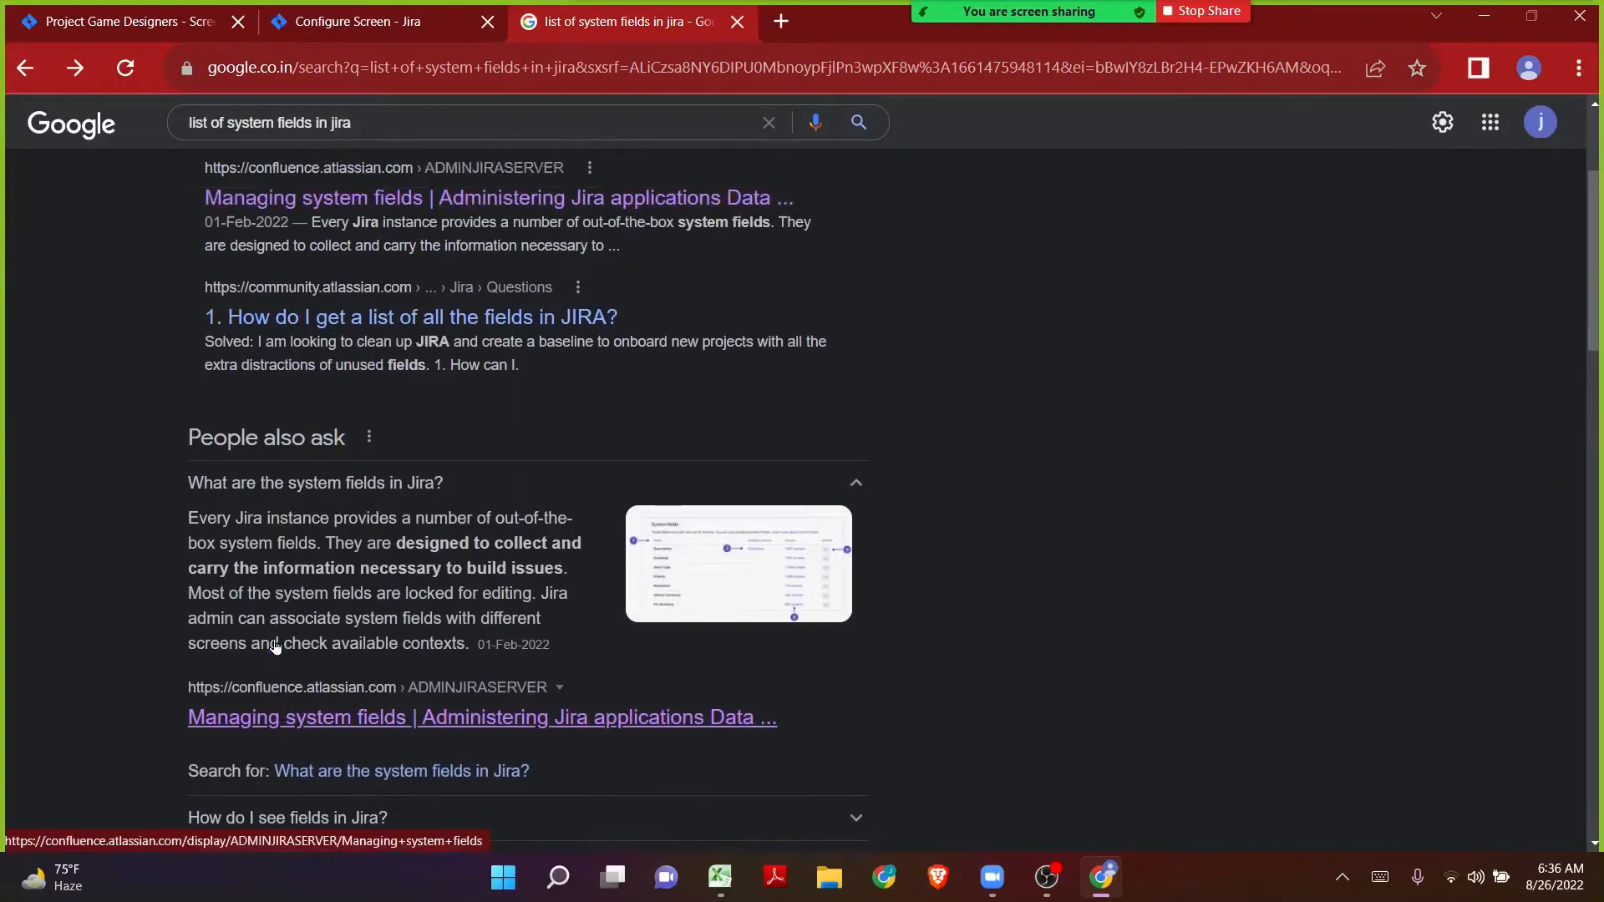
{"action": "scroll", "coordinate": [274, 643], "scroll_direction": "down", "scroll_amount": 4}
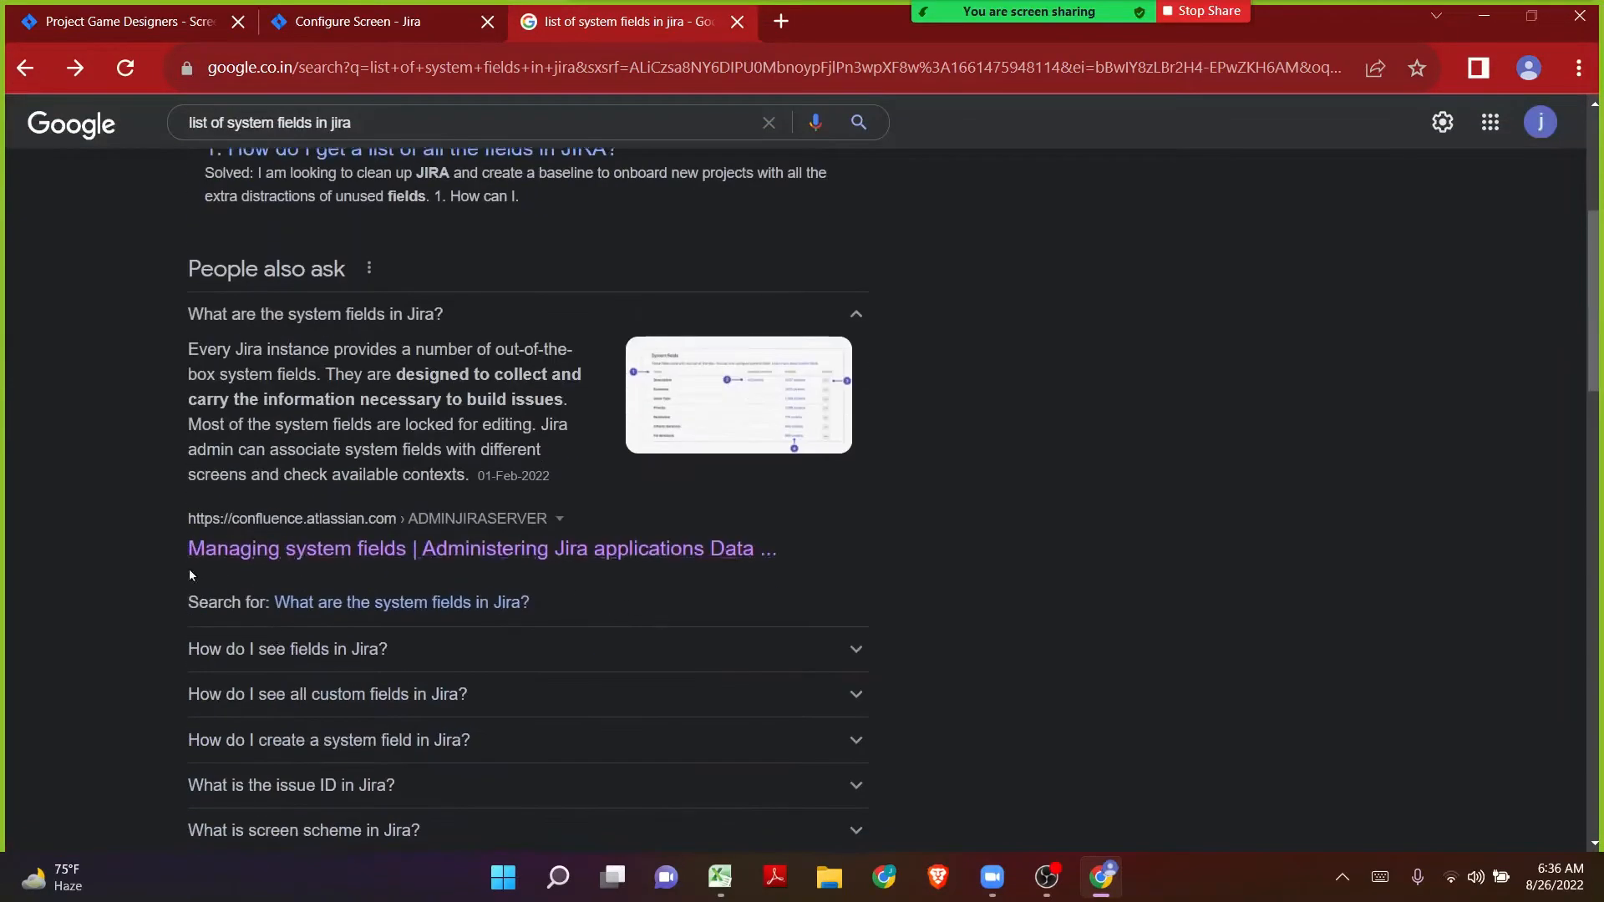
{"action": "scroll", "coordinate": [189, 575], "scroll_direction": "down", "scroll_amount": 4}
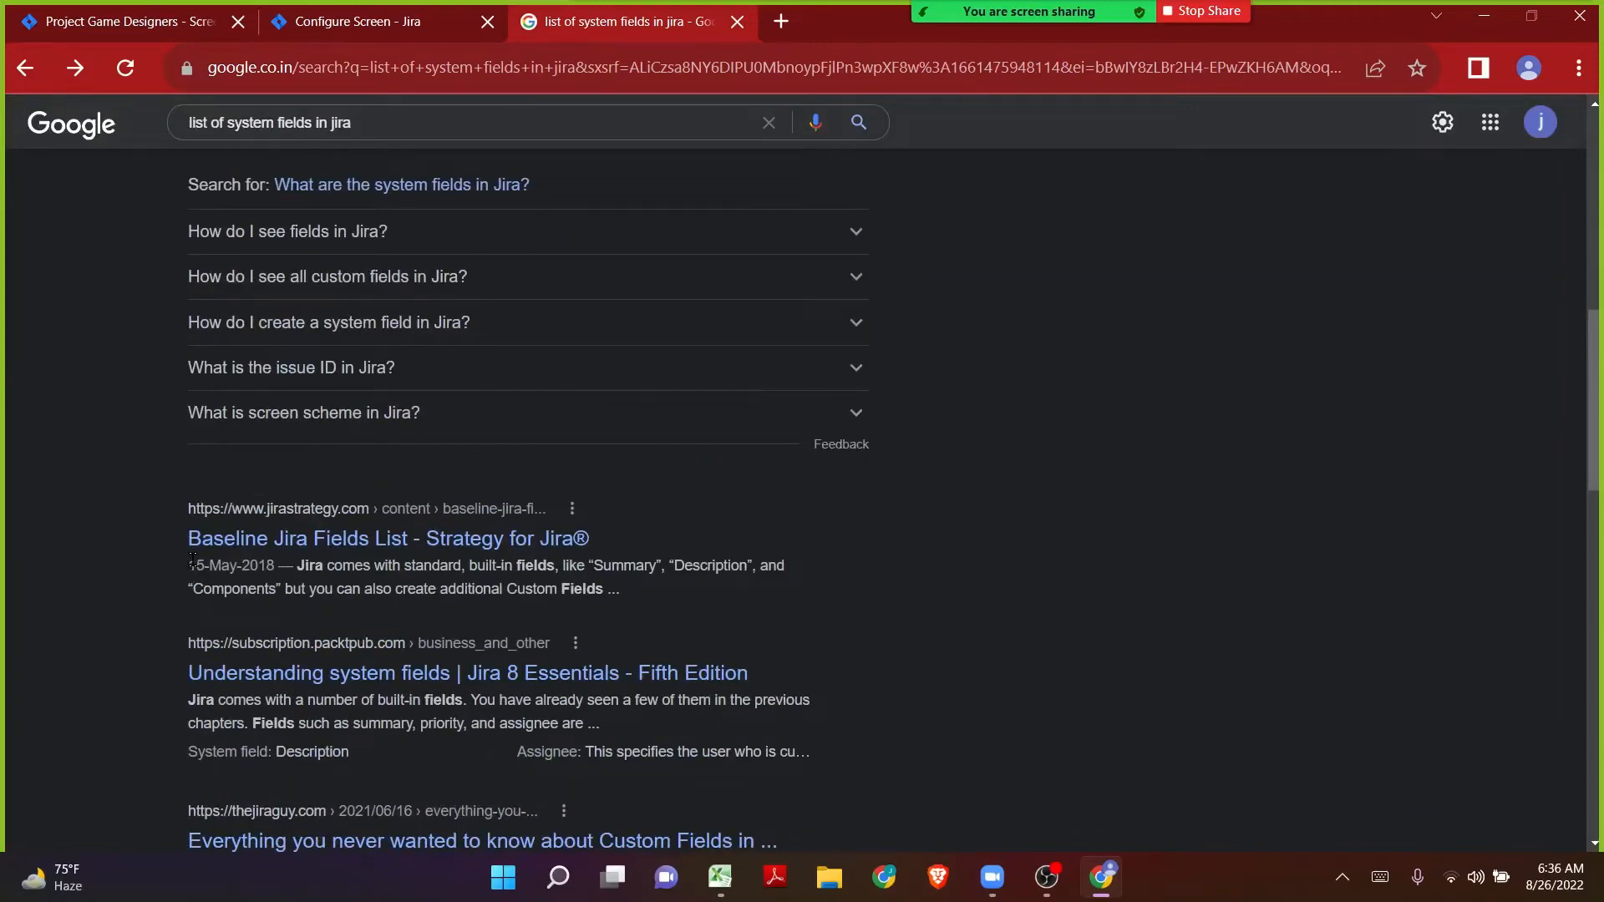
{"action": "scroll", "coordinate": [202, 599], "scroll_direction": "down", "scroll_amount": 2}
{"action": "scroll", "coordinate": [202, 600], "scroll_direction": "up", "scroll_amount": 4}
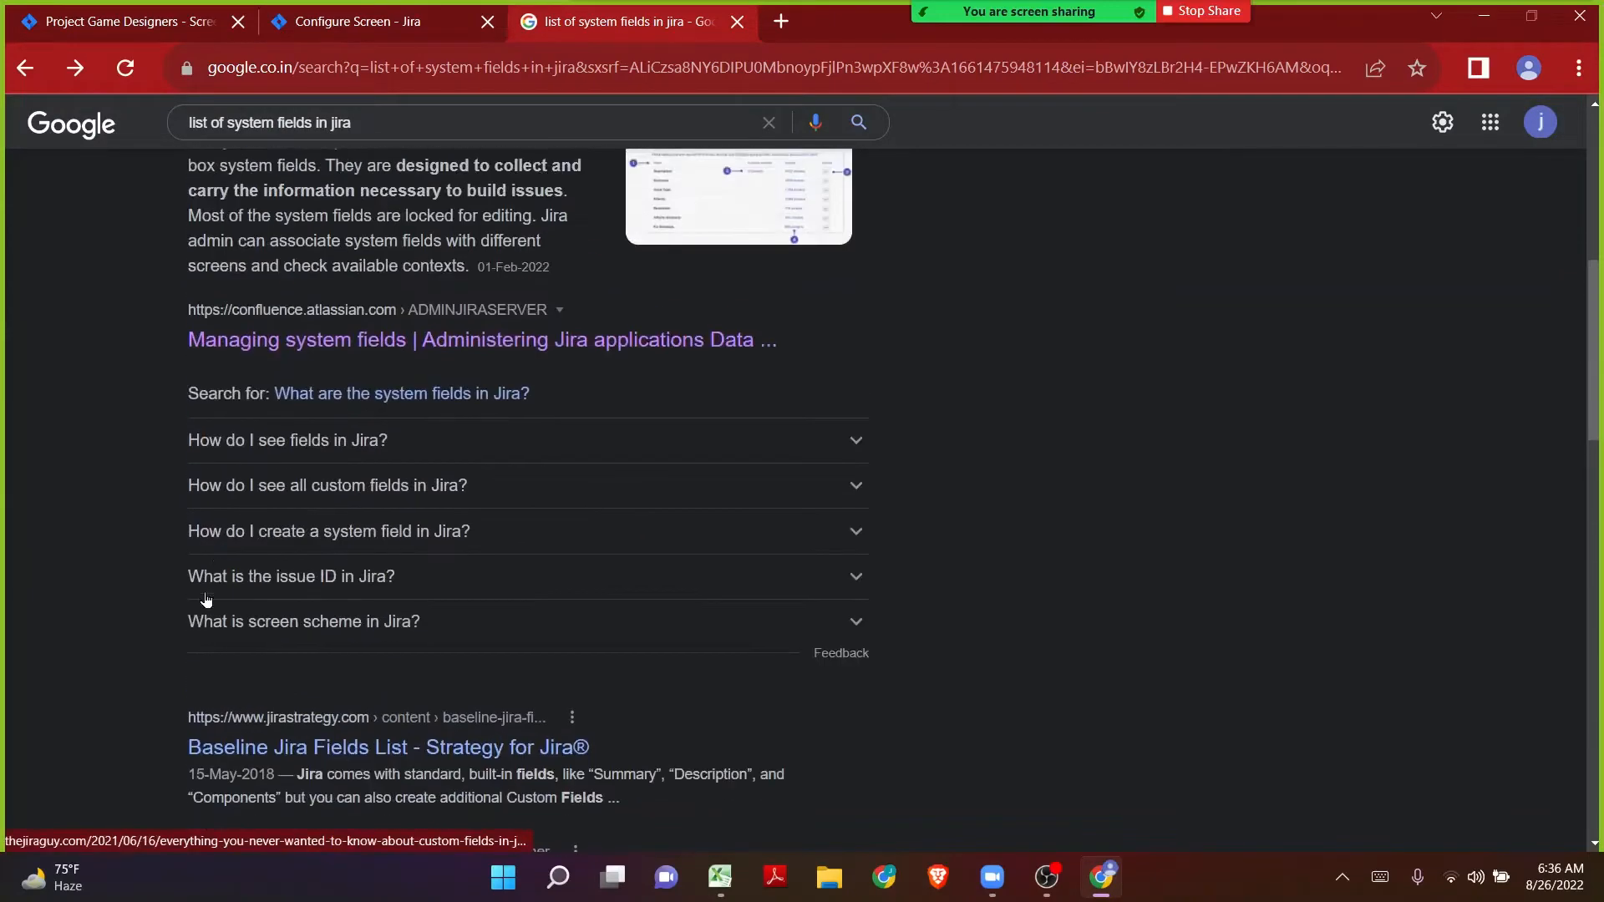
{"action": "left_click", "coordinate": [265, 341]}
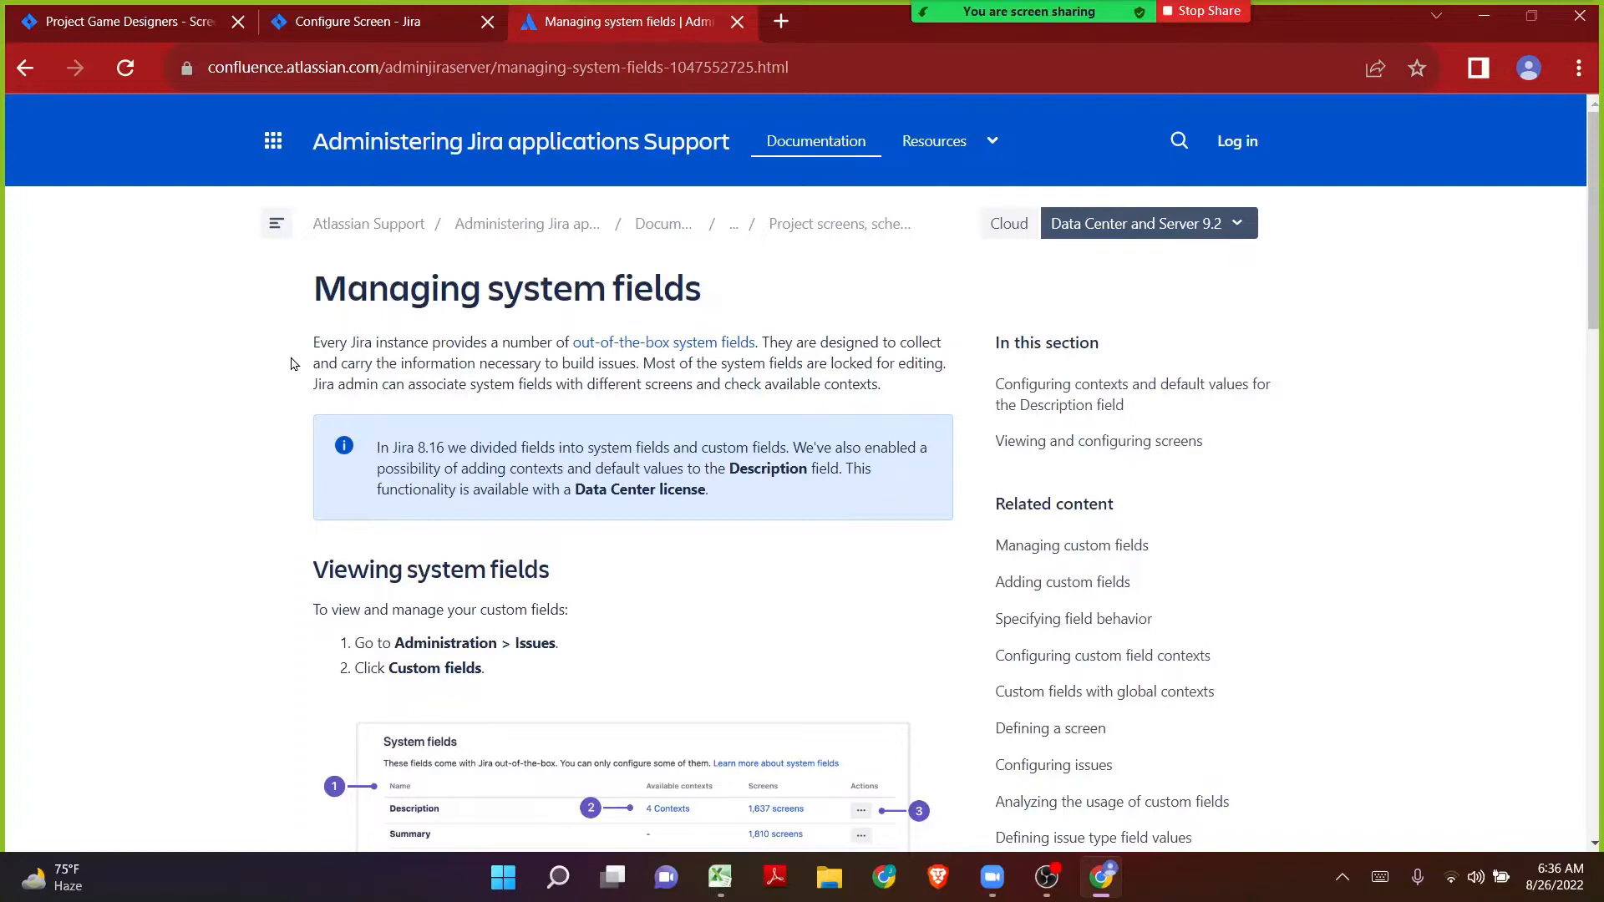
Step: Close the "Managing system fields" browser tab to return to the Configure Screen page, and take the focus off its field selector
{"action": "mouse_move", "coordinate": [1512, 51]}
{"action": "key", "text": "ctrl+w"}
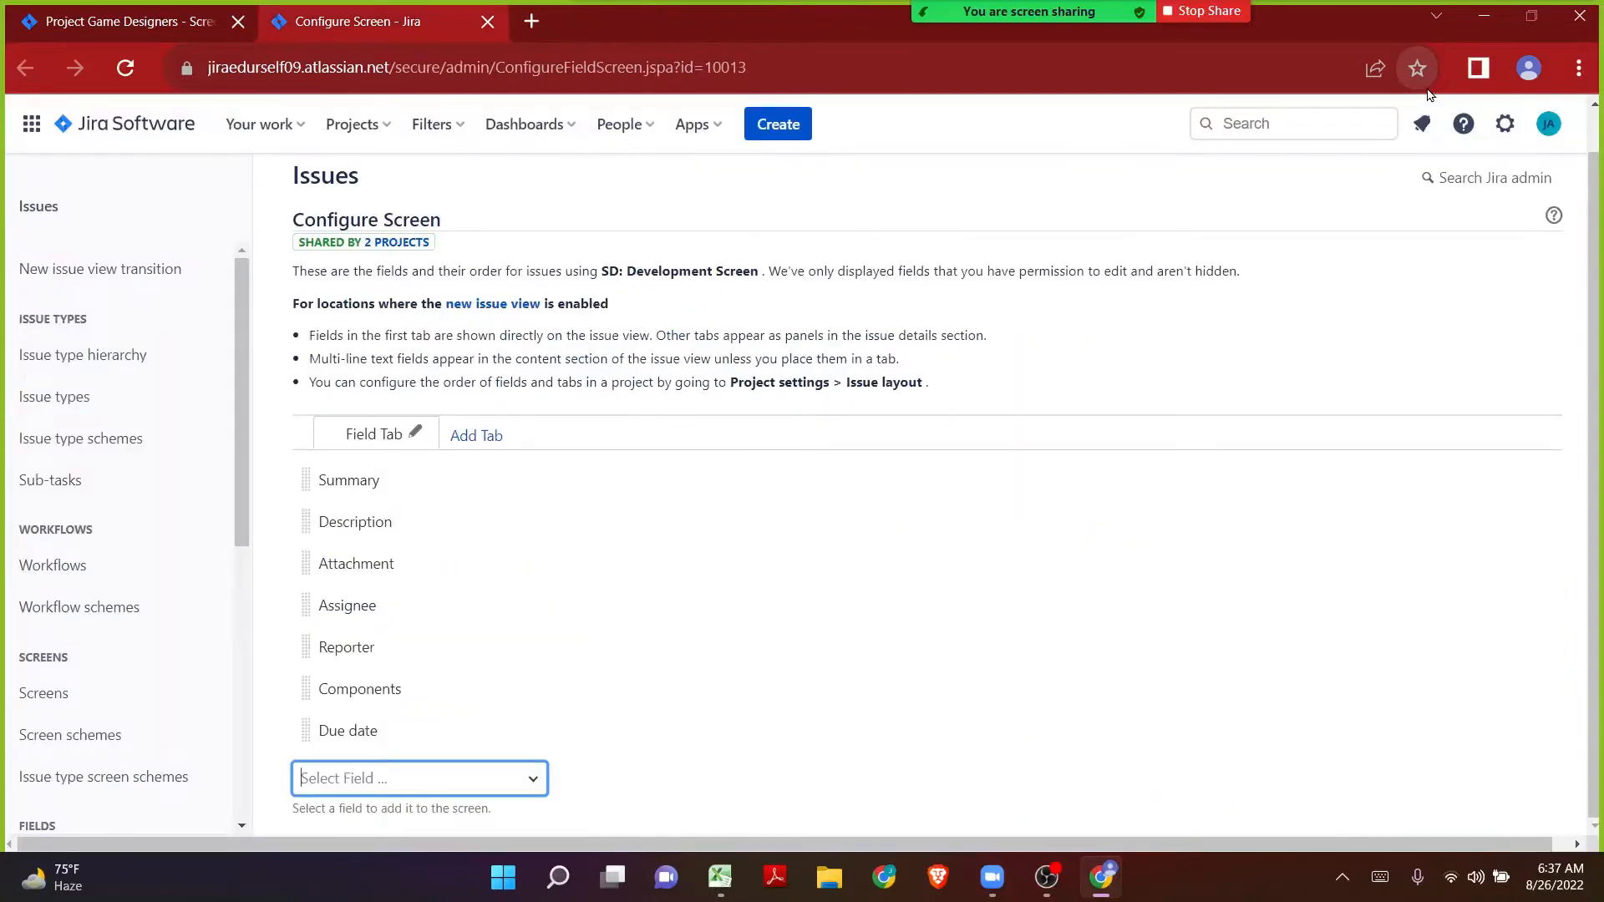
{"action": "left_click", "coordinate": [539, 193]}
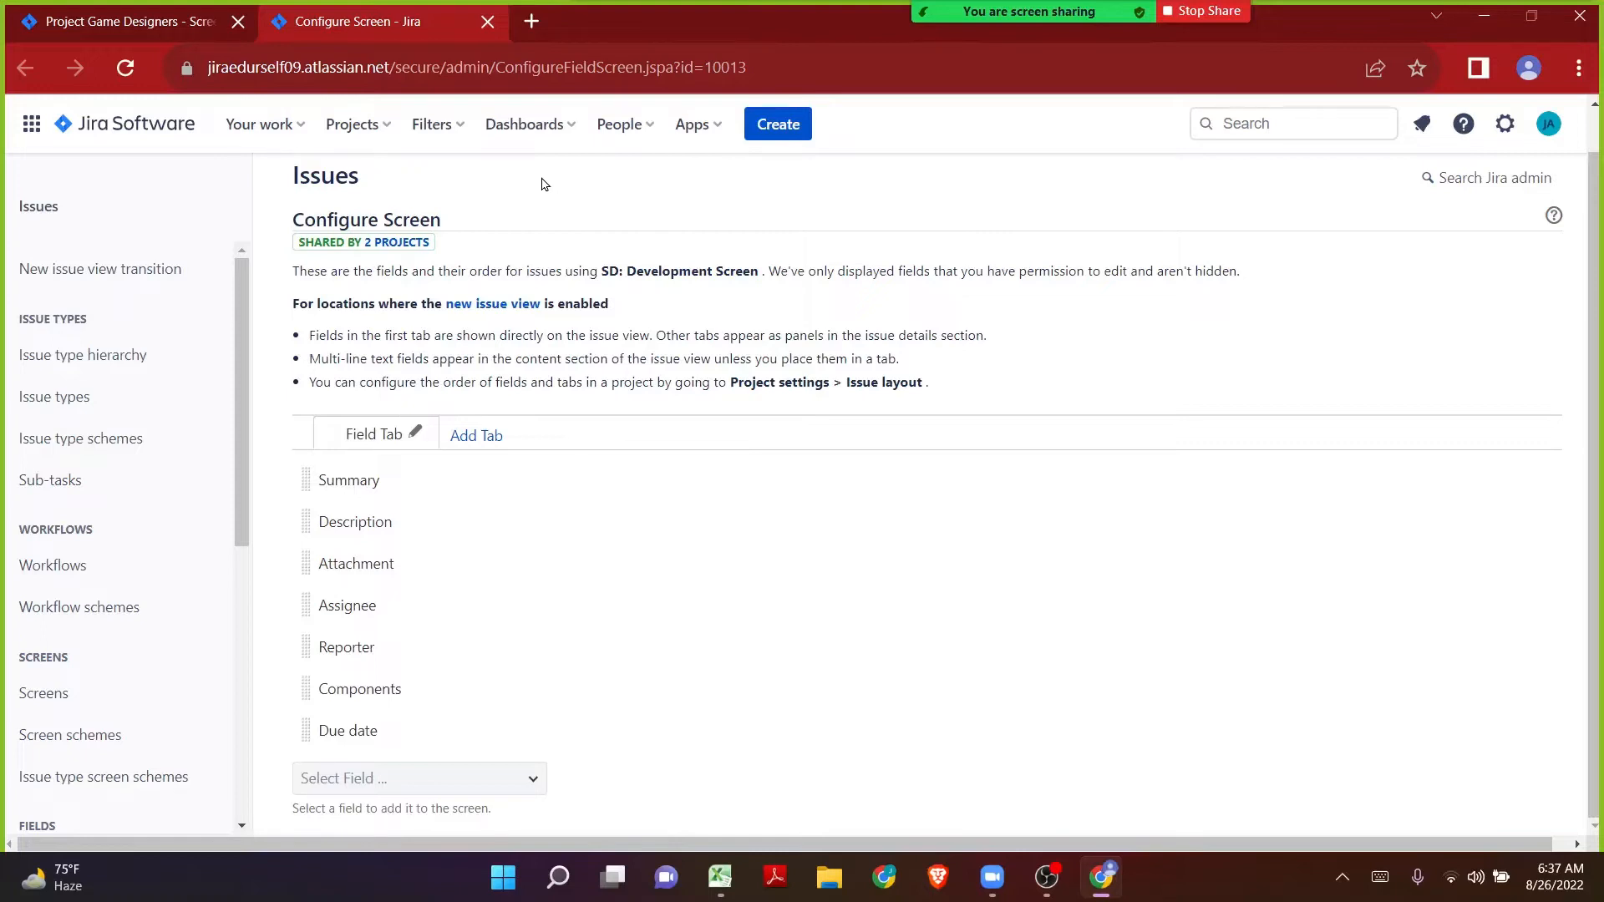
Step: Switch to Microsoft Word with a blank document, maximize its window and dismiss the Activation Wizard
{"action": "key", "text": "super"}
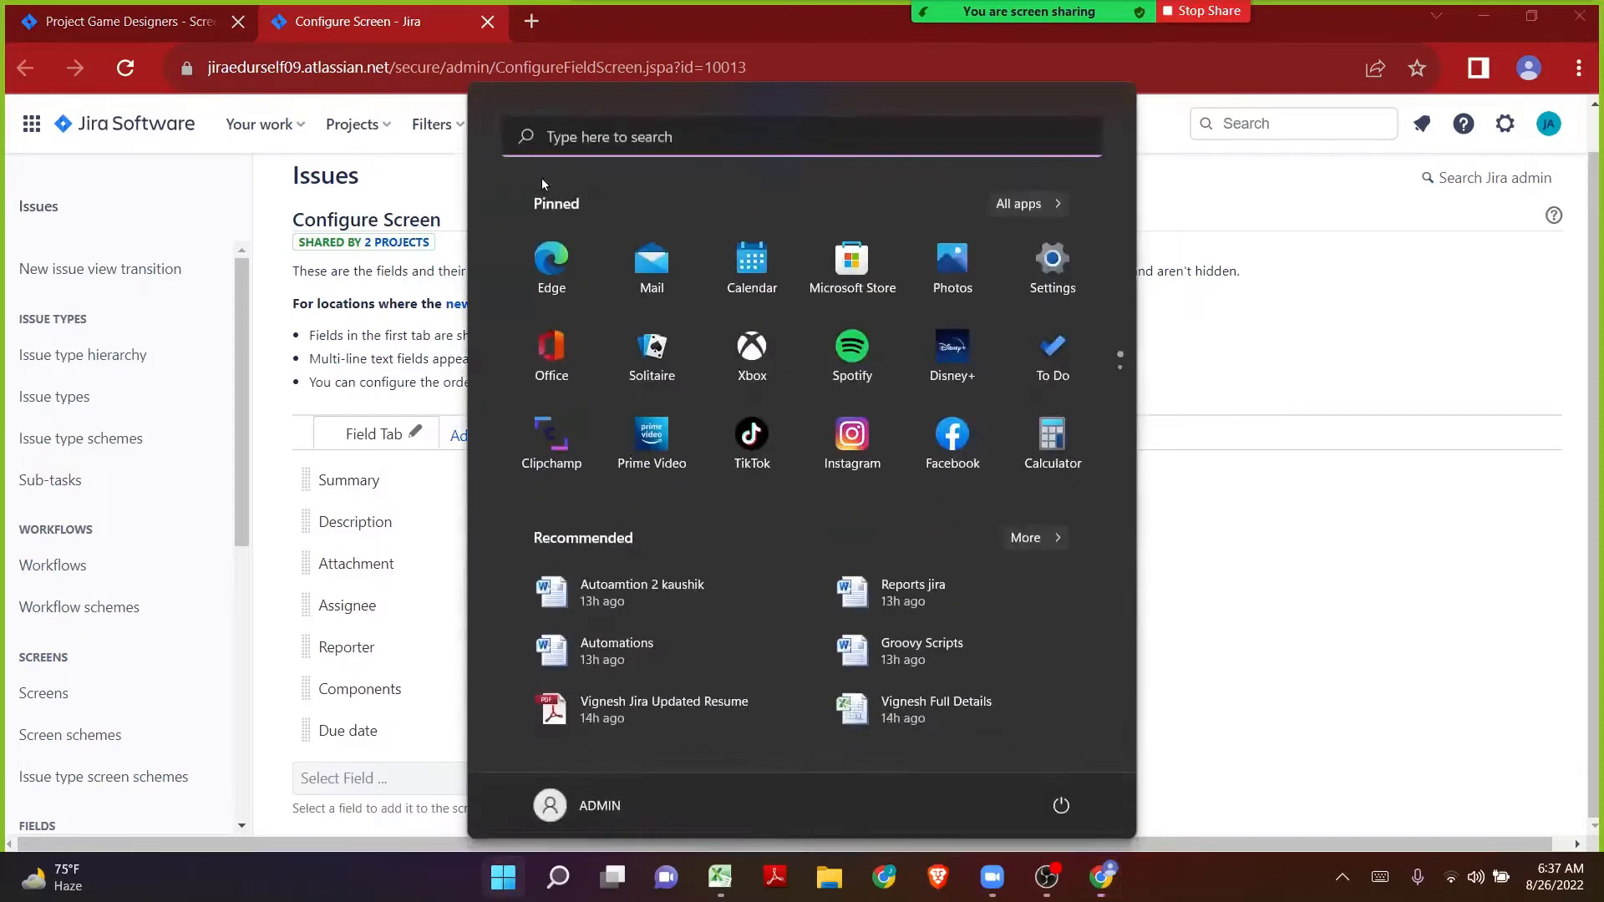
{"action": "type", "text": "word"}
{"action": "key", "text": "Return"}
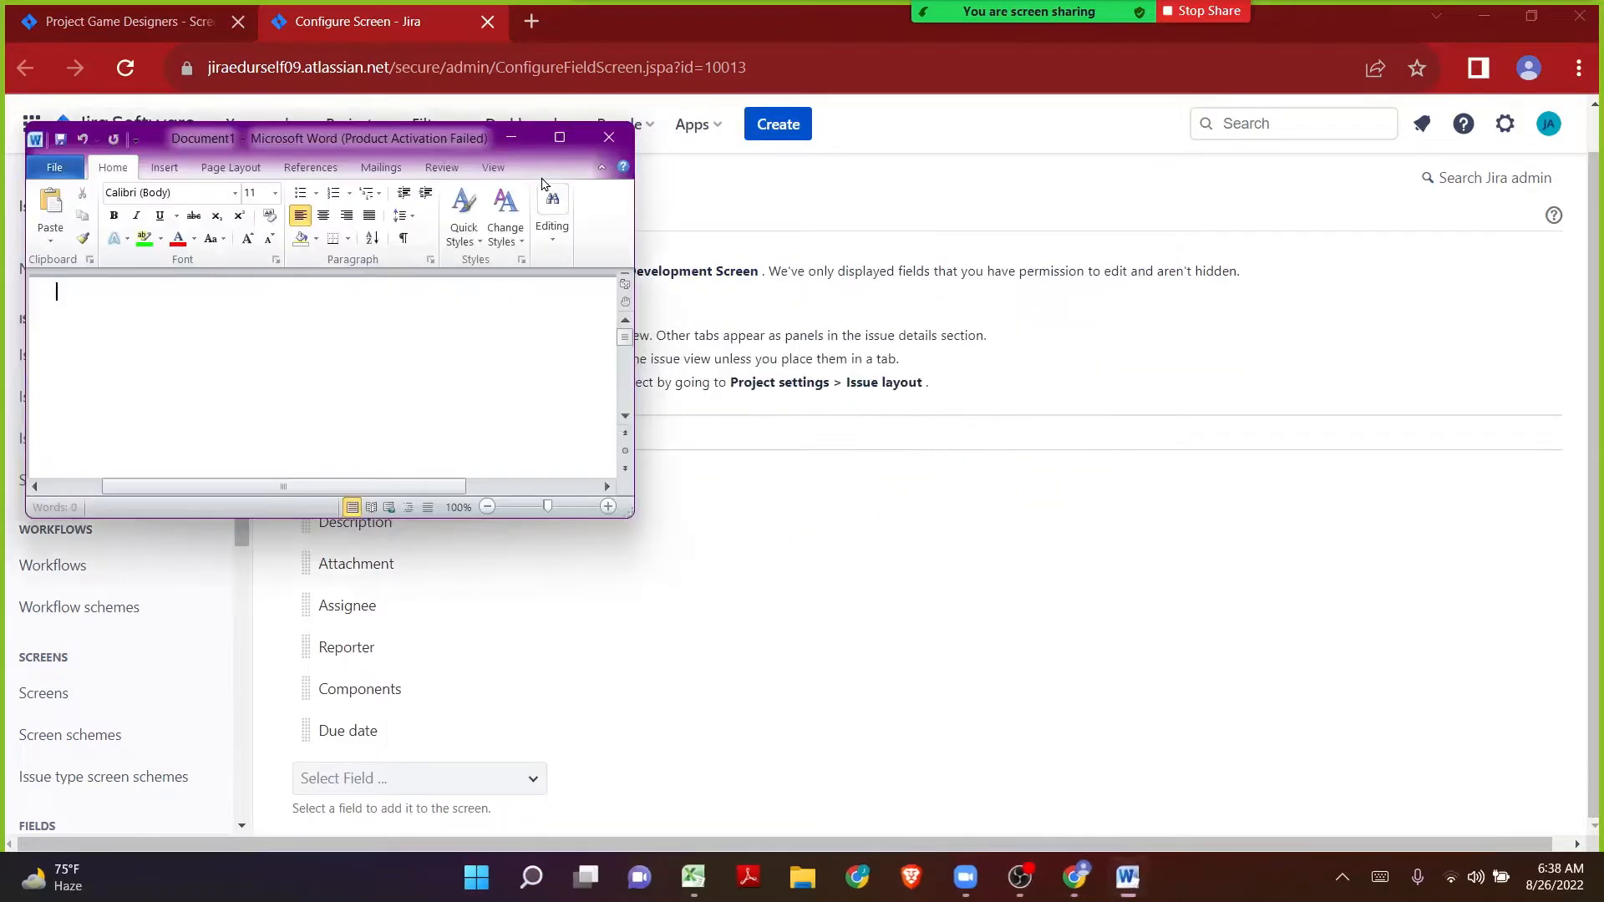
{"action": "left_click", "coordinate": [560, 138]}
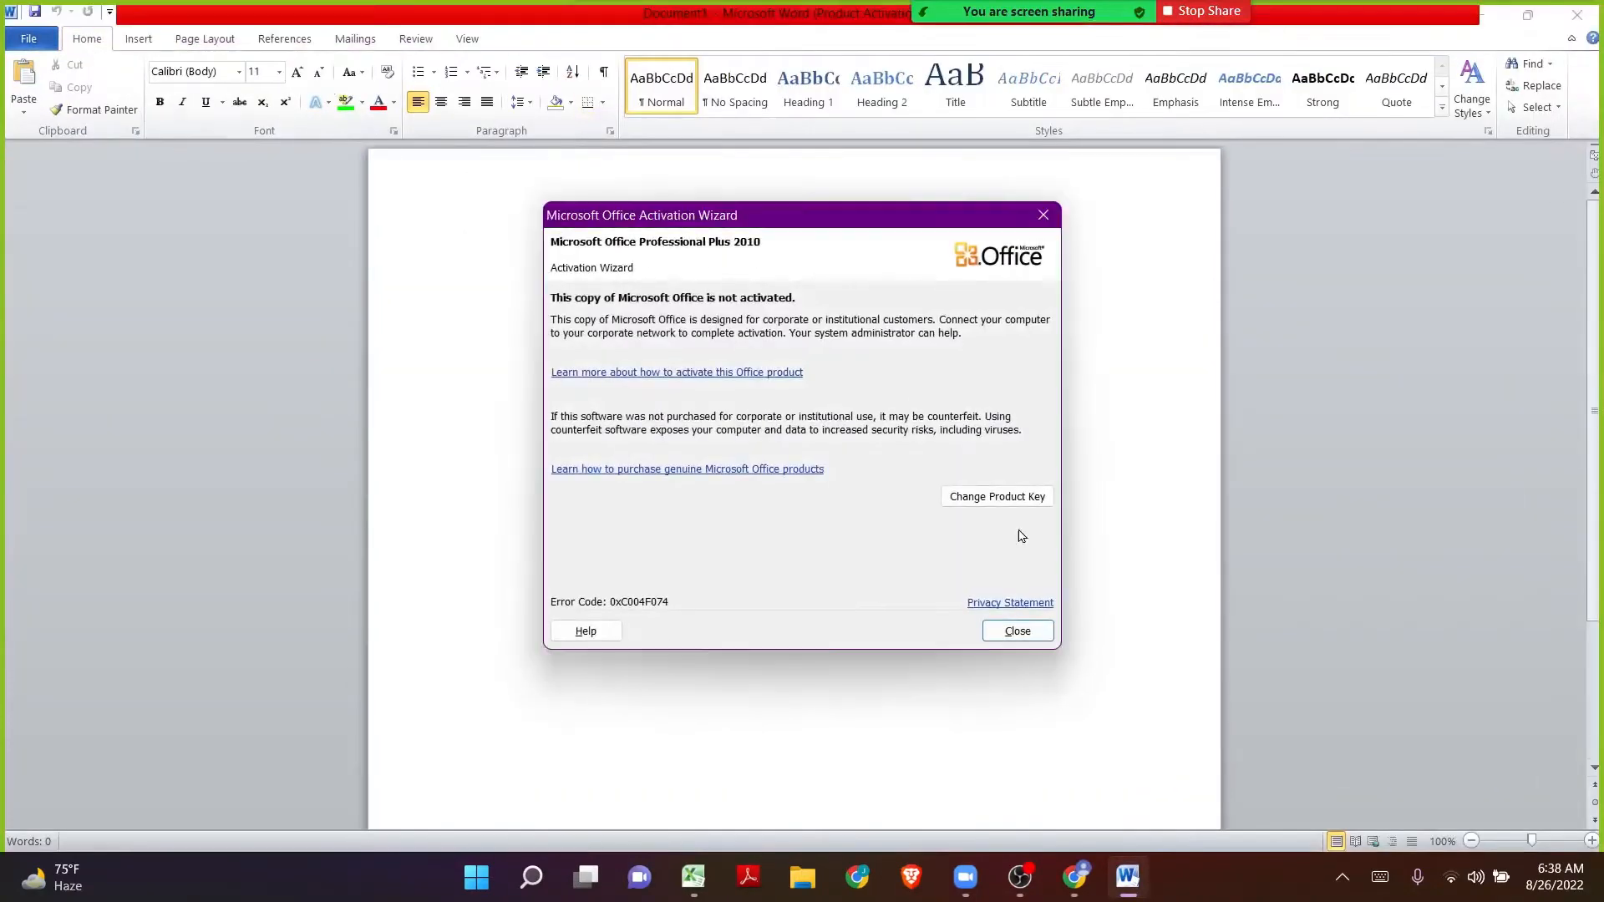
{"action": "left_click", "coordinate": [1017, 629]}
Step: Increase the font size to 22 in the blank document
{"action": "left_click", "coordinate": [296, 75]}
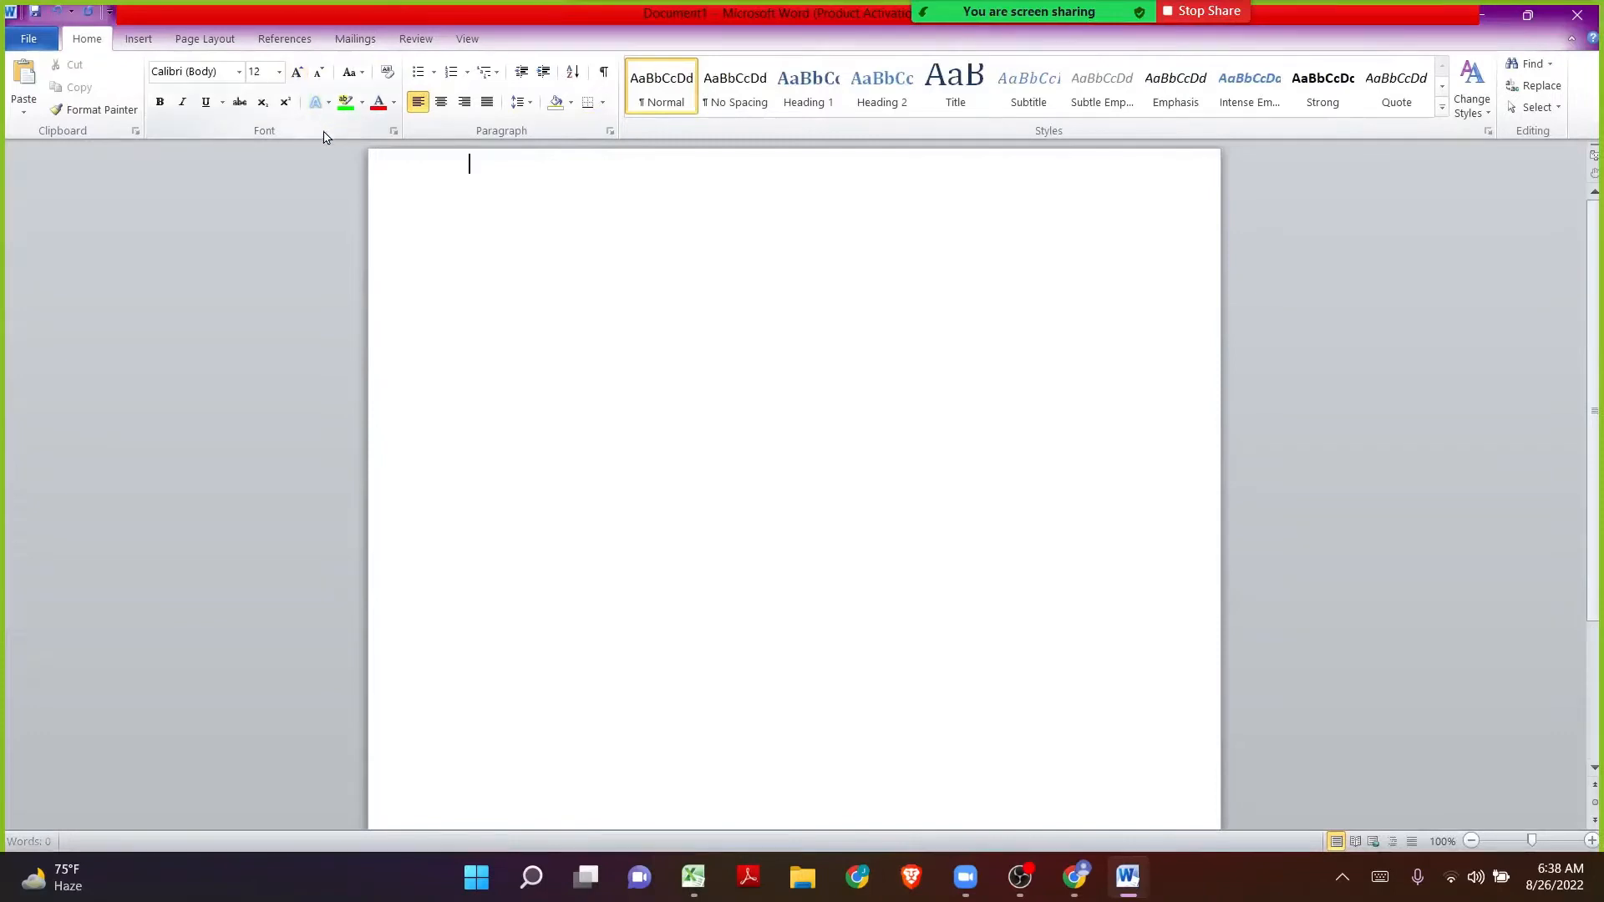
{"action": "left_click", "coordinate": [297, 75]}
{"action": "left_click", "coordinate": [296, 74]}
{"action": "left_click", "coordinate": [295, 73]}
{"action": "left_click", "coordinate": [294, 74]}
{"action": "left_click", "coordinate": [295, 73]}
Step: Begin the sample request with "Hi Team, In the Project “Game Designers”"
{"action": "type", "text": "Hi Team"}
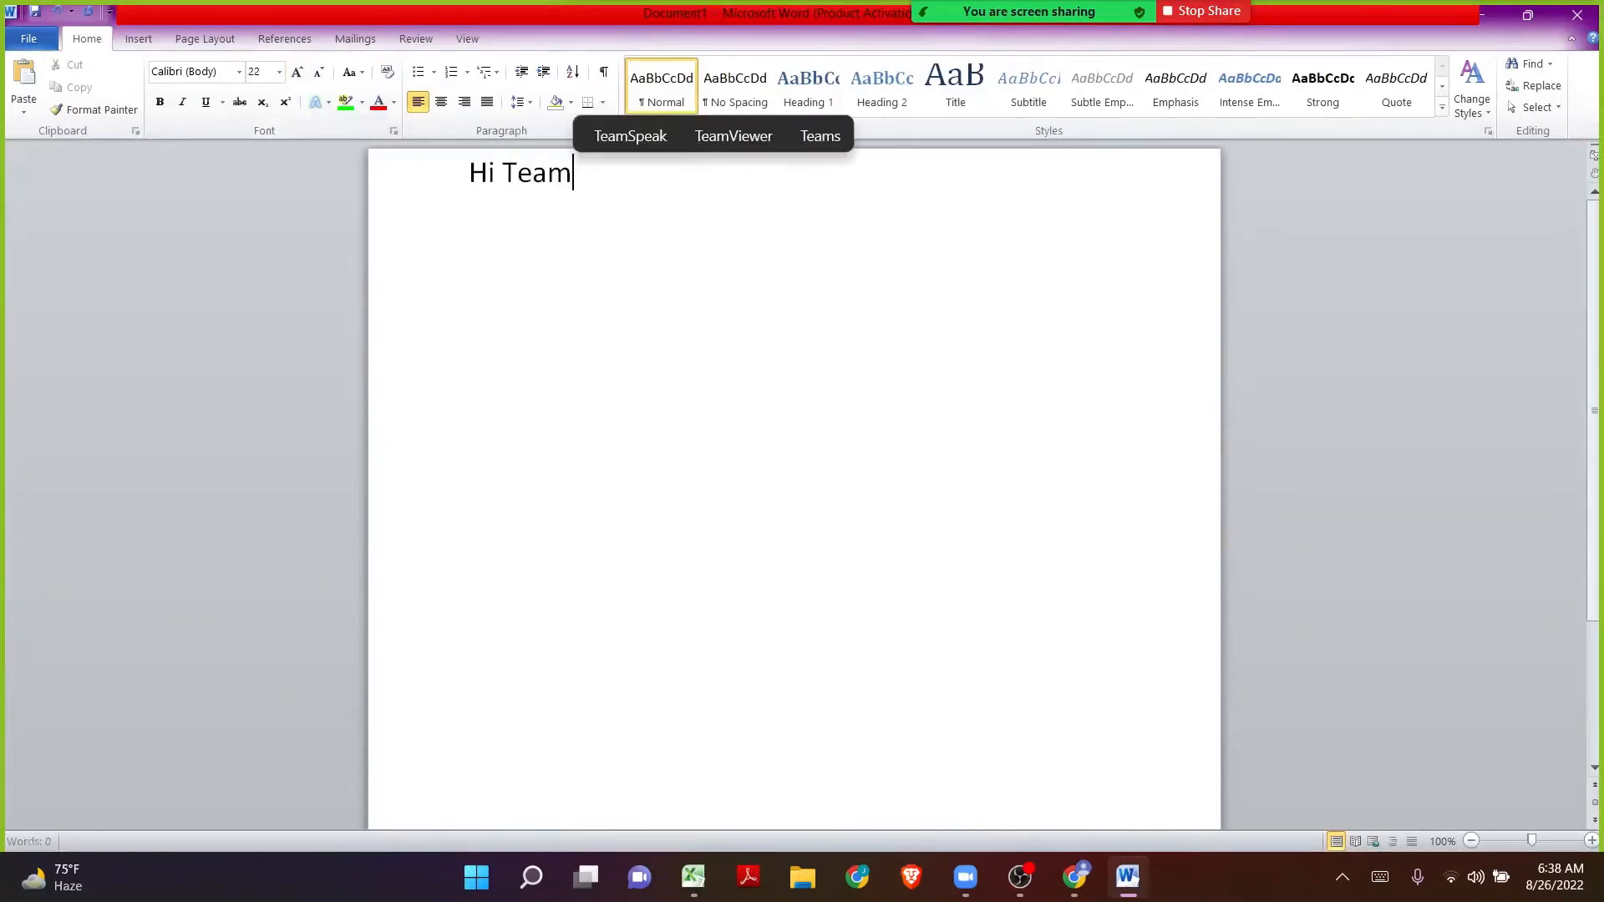
{"action": "type", "text": ", For"}
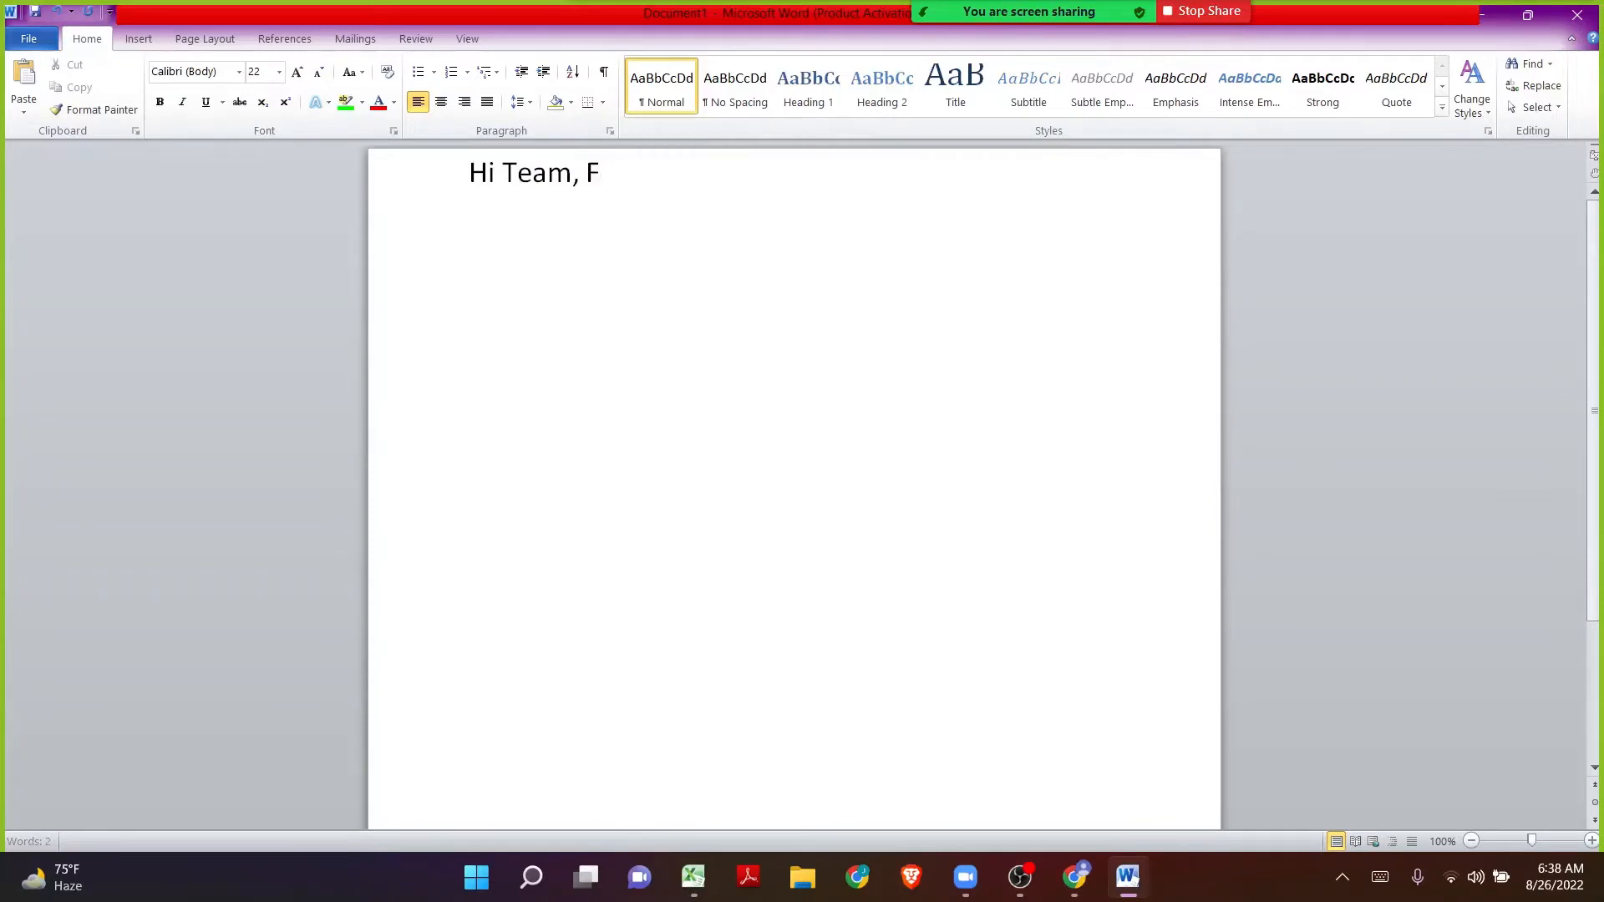
{"action": "key", "text": "BackSpace"}
{"action": "type", "text": "In the Pri"}
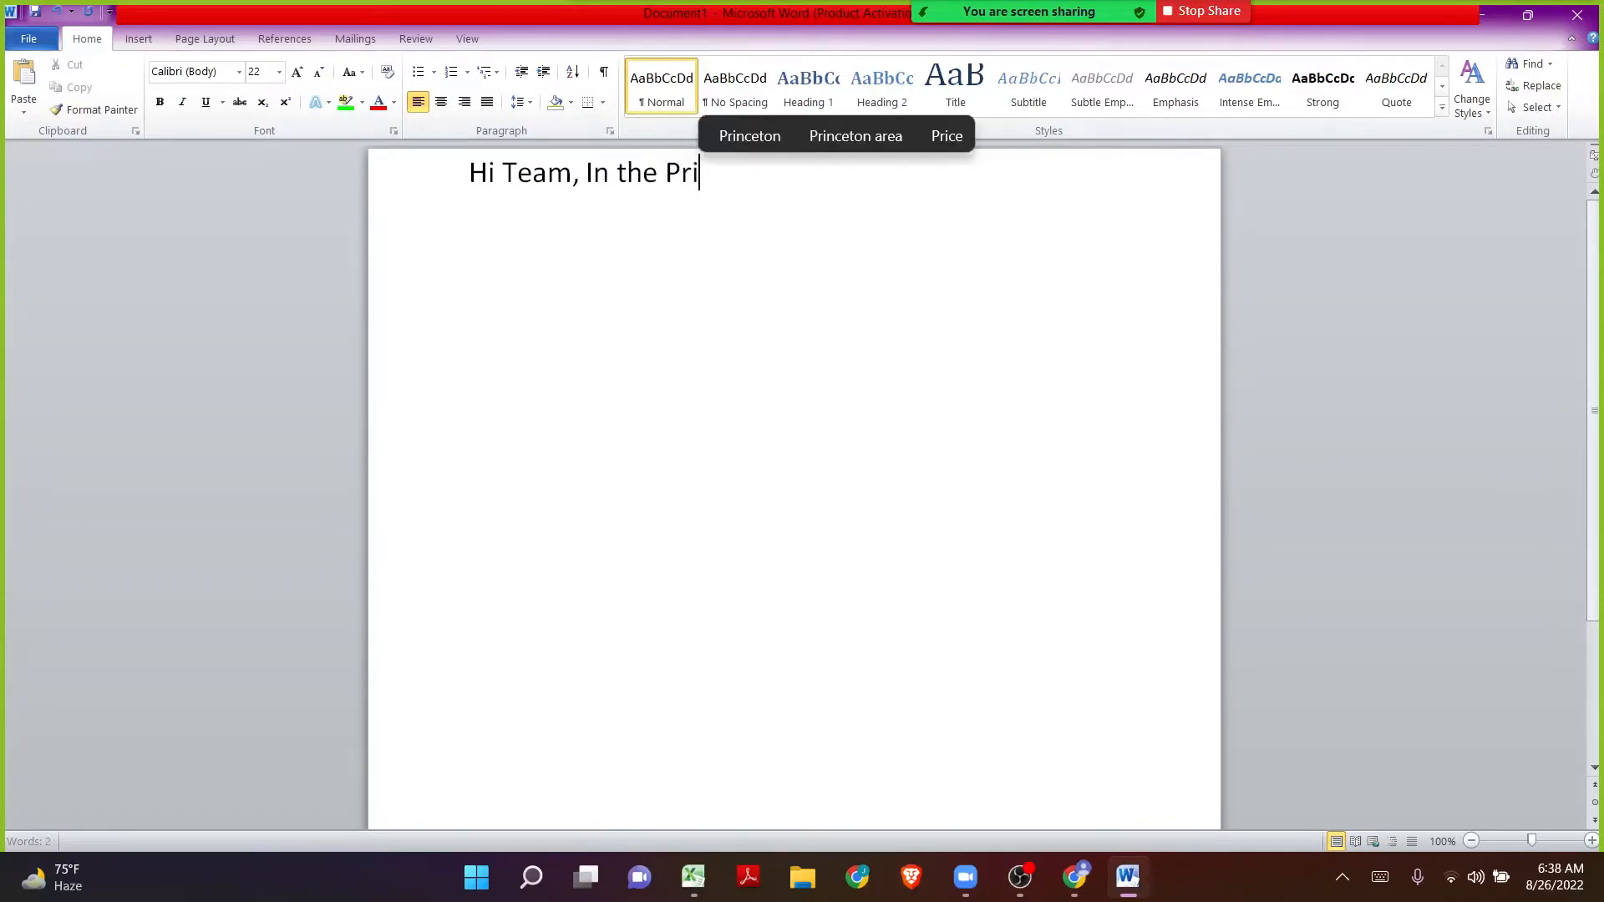
{"action": "key", "text": "BackSpace"}
{"action": "type", "text": "oject "}
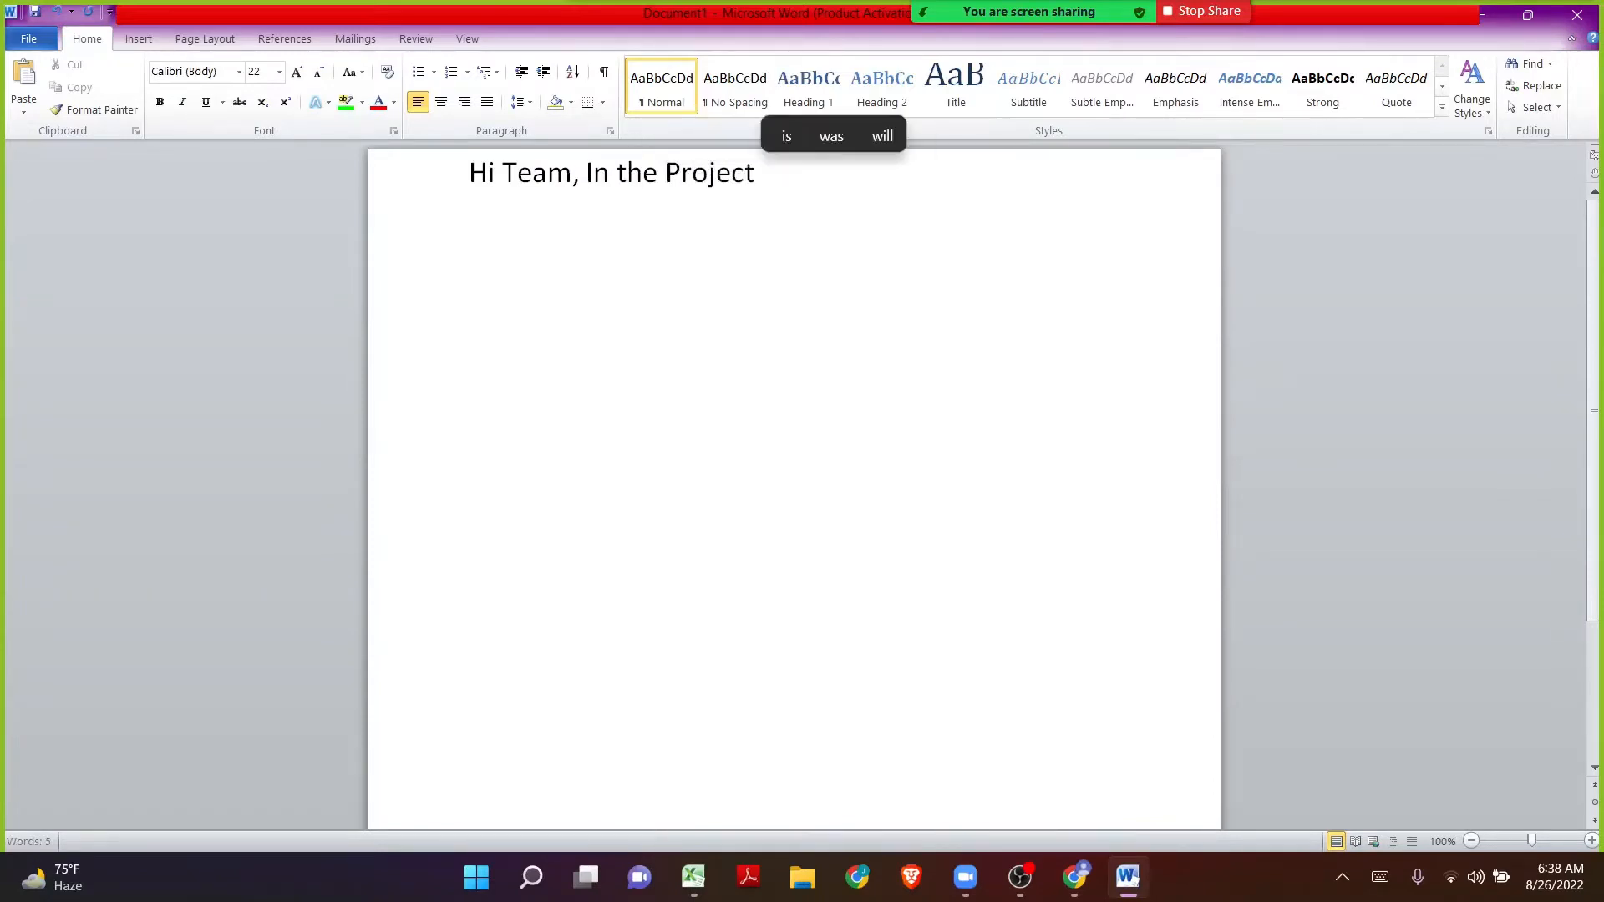
{"action": "type", "text": "\"GAme"}
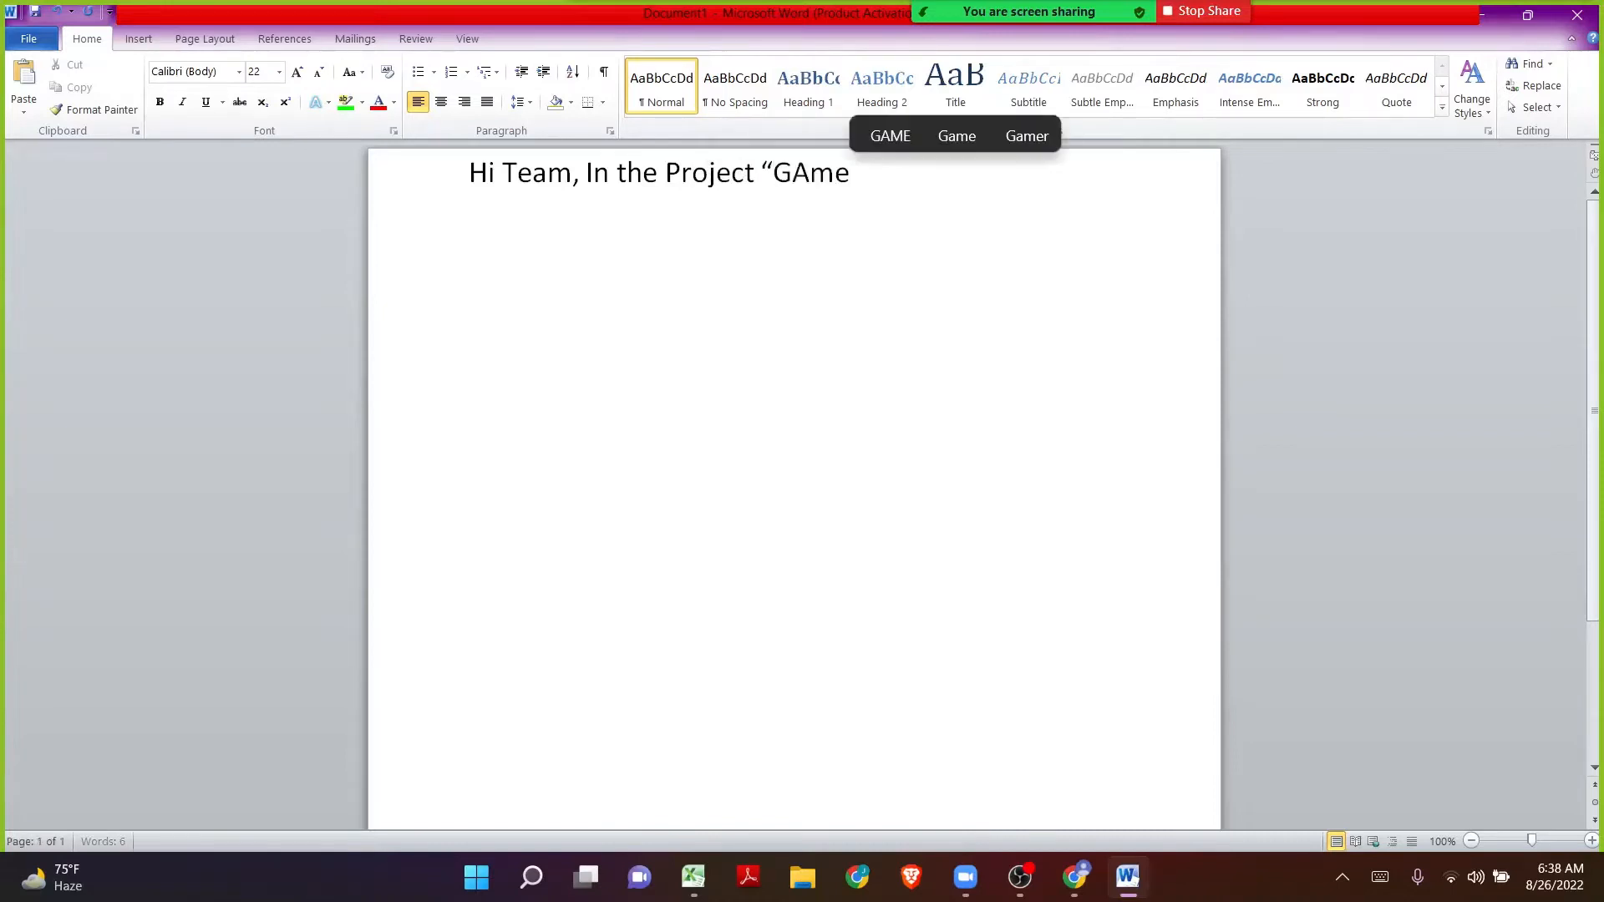
{"action": "key", "text": "BackSpace"}
{"action": "key", "text": "BackSpace"}
{"action": "key", "text": "BackSpace"}
{"action": "type", "text": "ame Desig"}
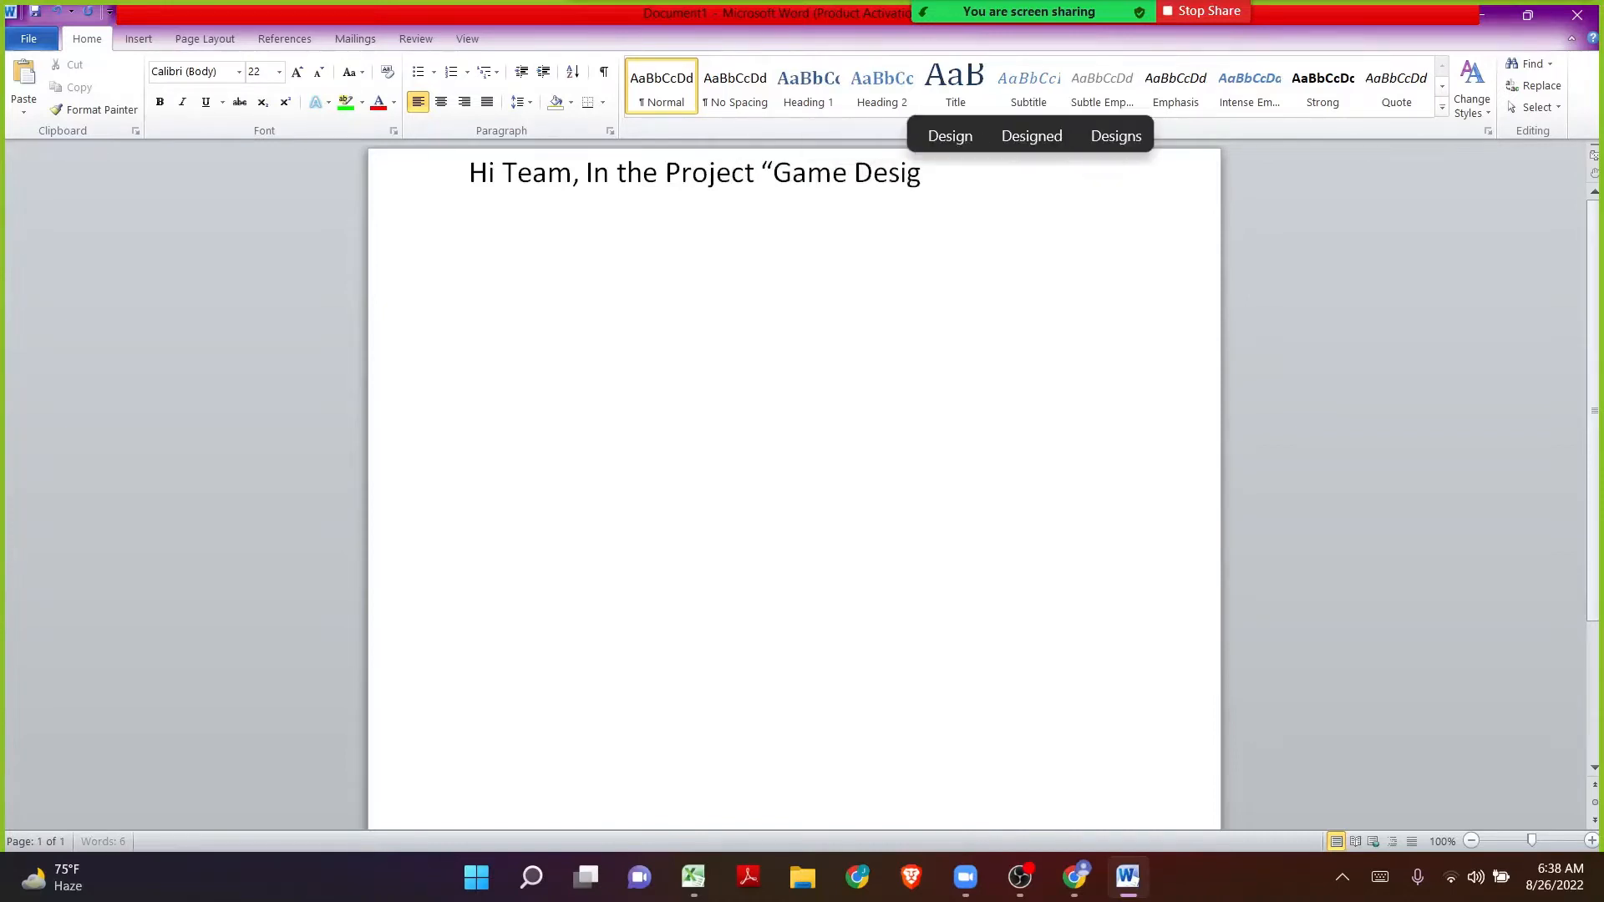
{"action": "type", "text": "ners\""}
{"action": "key", "text": "BackSpace"}
Step: Continue the request sentence with "for the Issue Type “Development”"
{"action": "type", "text": "for the Isu"}
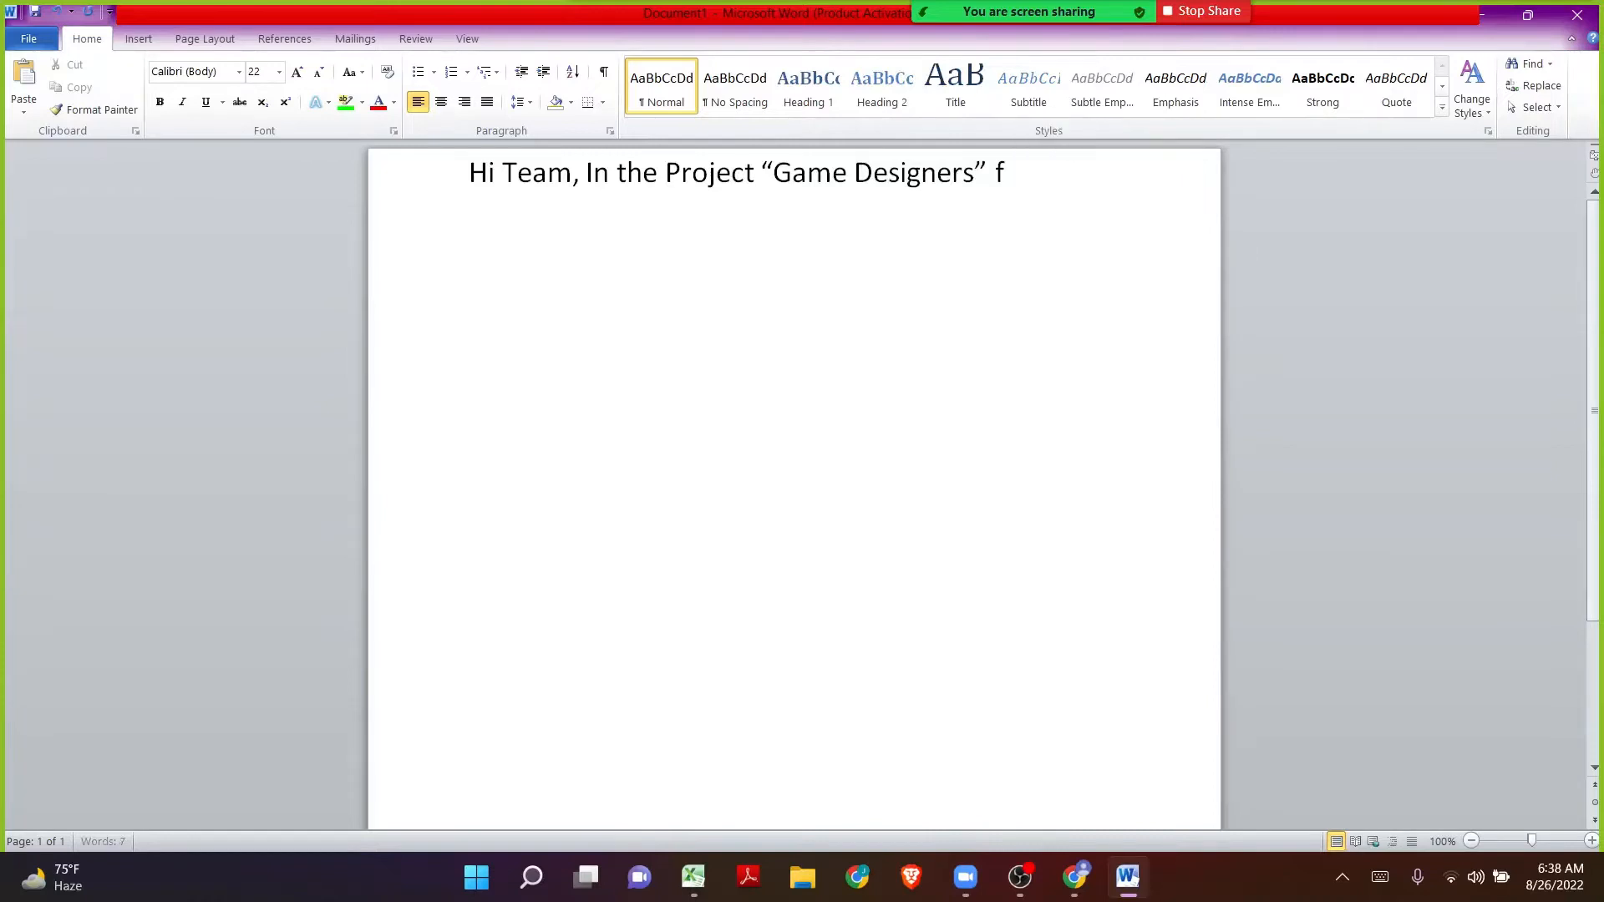
{"action": "key", "text": "BackSpace"}
{"action": "type", "text": "ssue Tyep"}
{"action": "key", "text": "BackSpace"}
{"action": "key", "text": "BackSpace"}
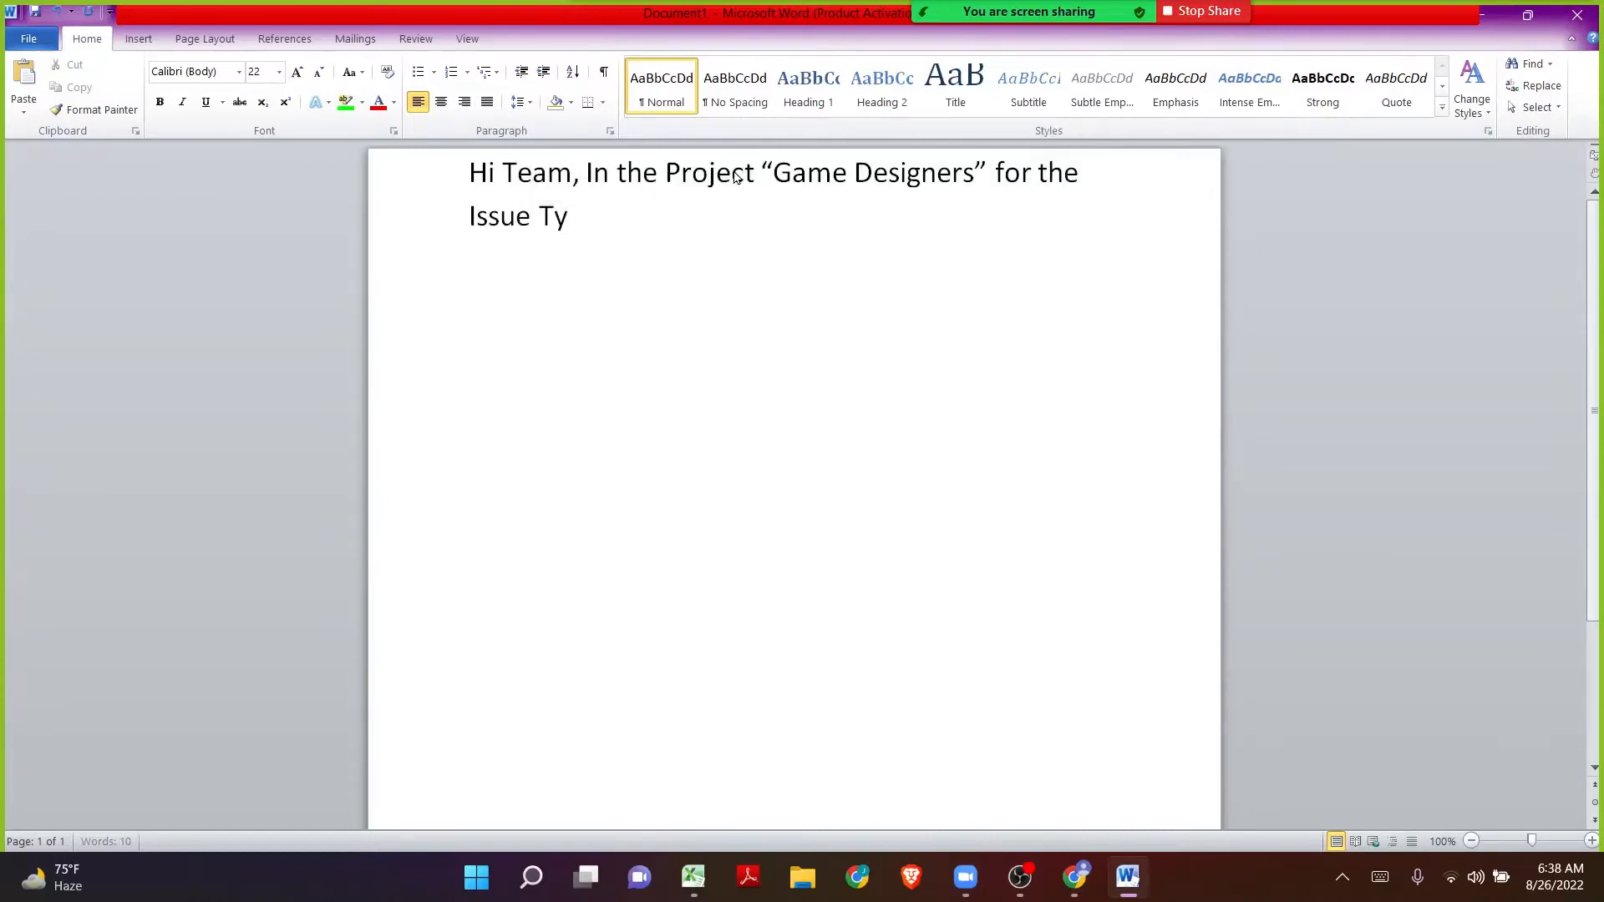
{"action": "type", "text": "pe "}
{"action": "type", "text": "\"Development"}
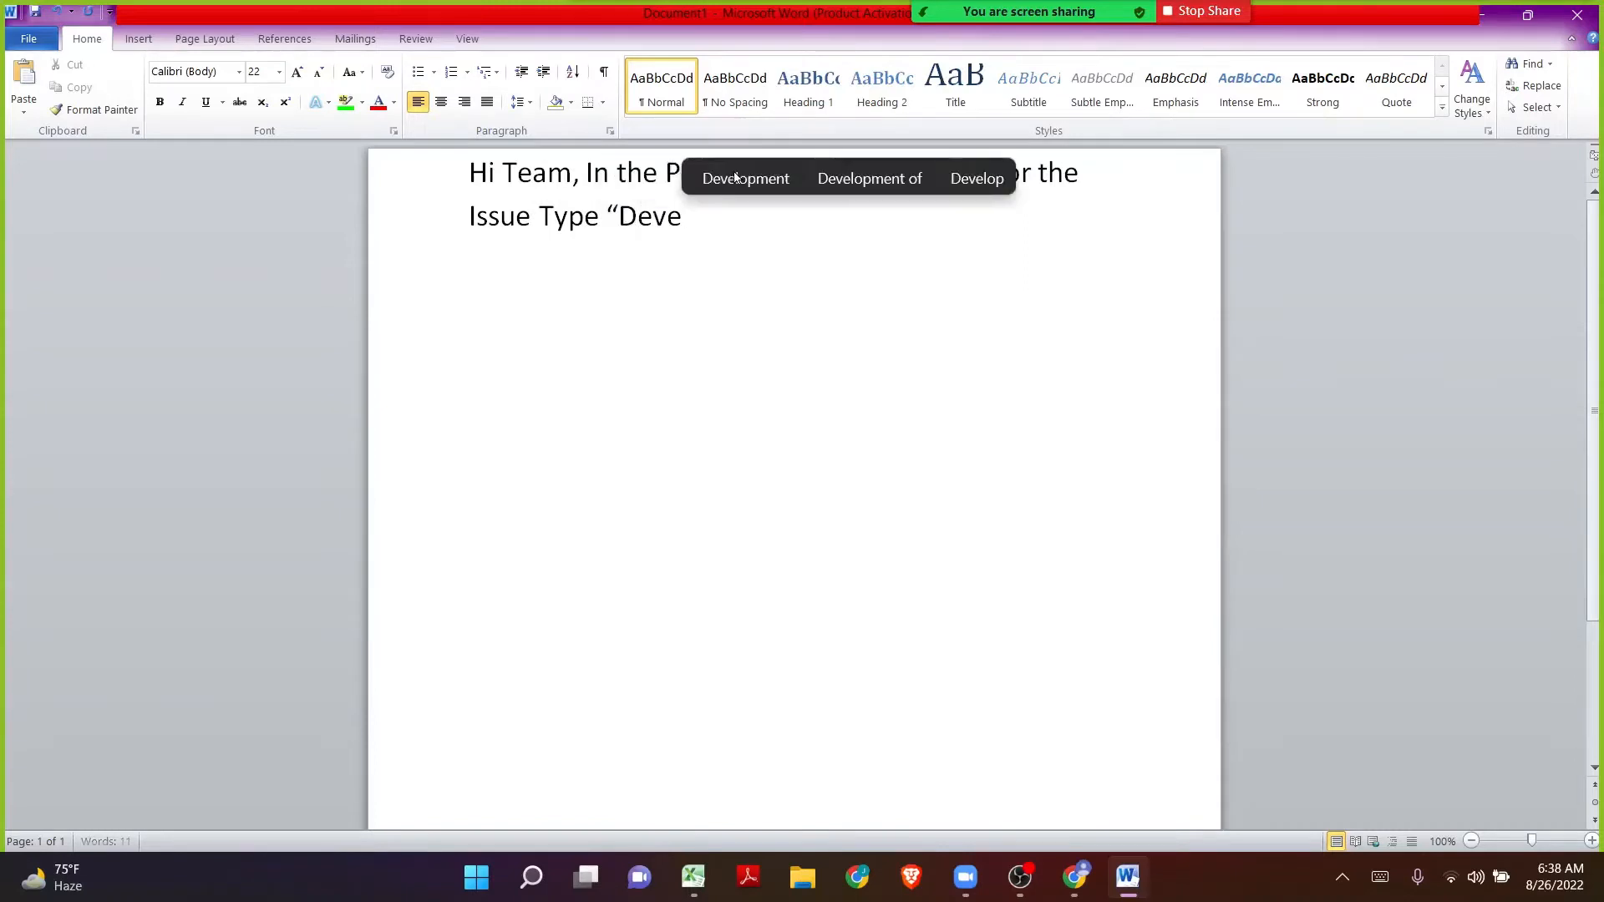
{"action": "type", "text": "\""}
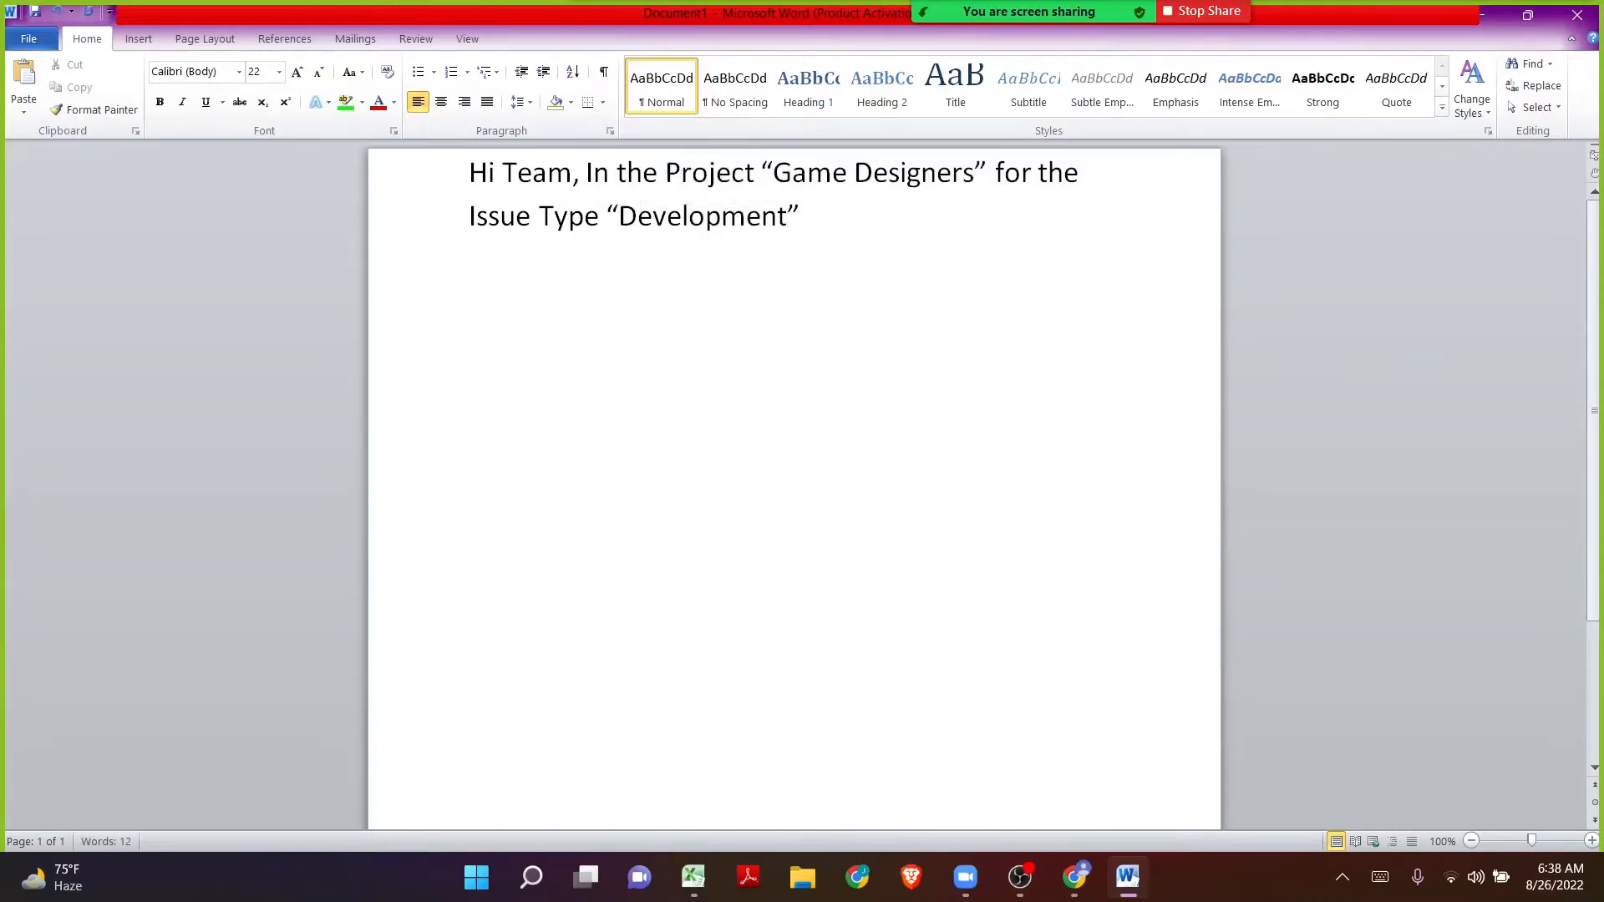
Step: Complete the request sentence with ", we would like to have a new fields called “Feedback”."
{"action": "type", "text": ", we wu"}
{"action": "key", "text": "BackSpace"}
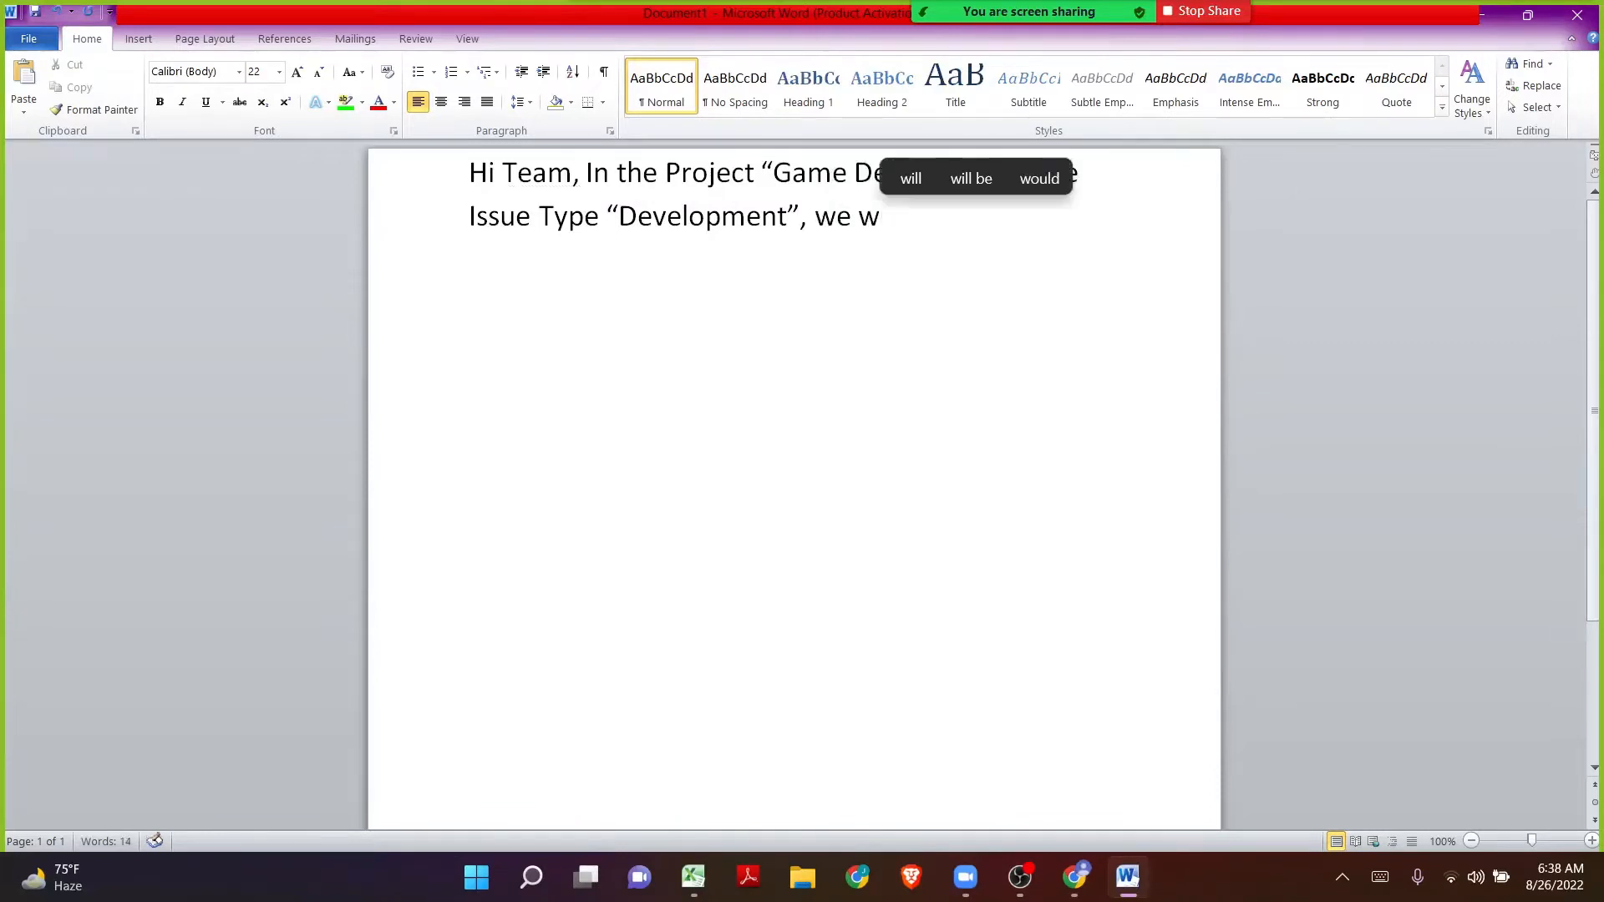
{"action": "type", "text": "ould like to ha"}
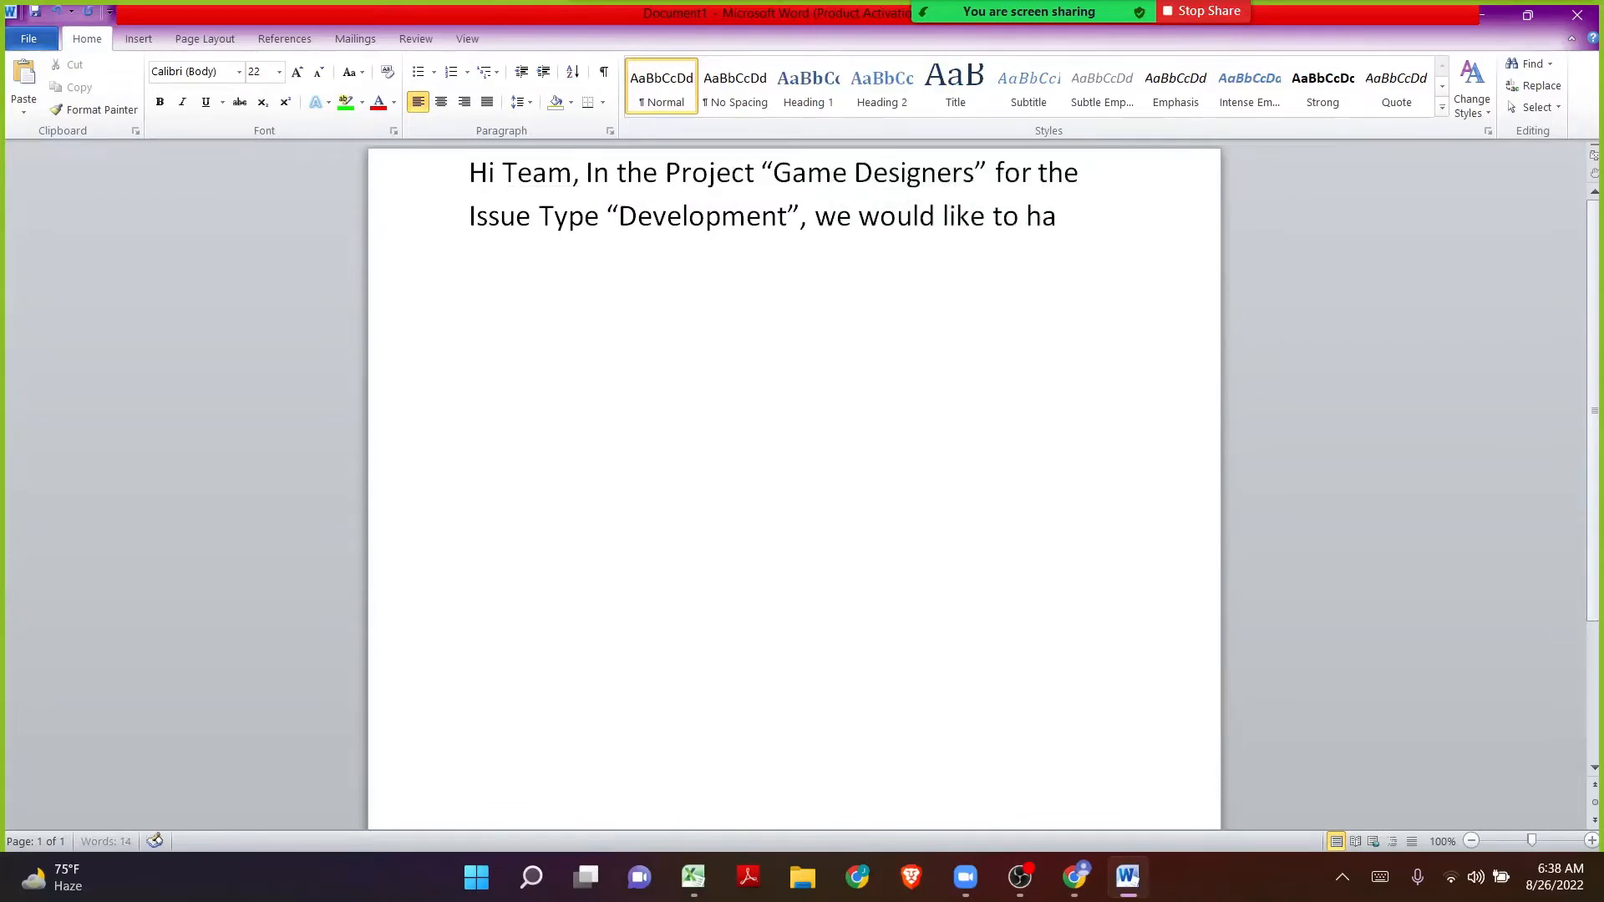
{"action": "type", "text": "ve a new fields cll"}
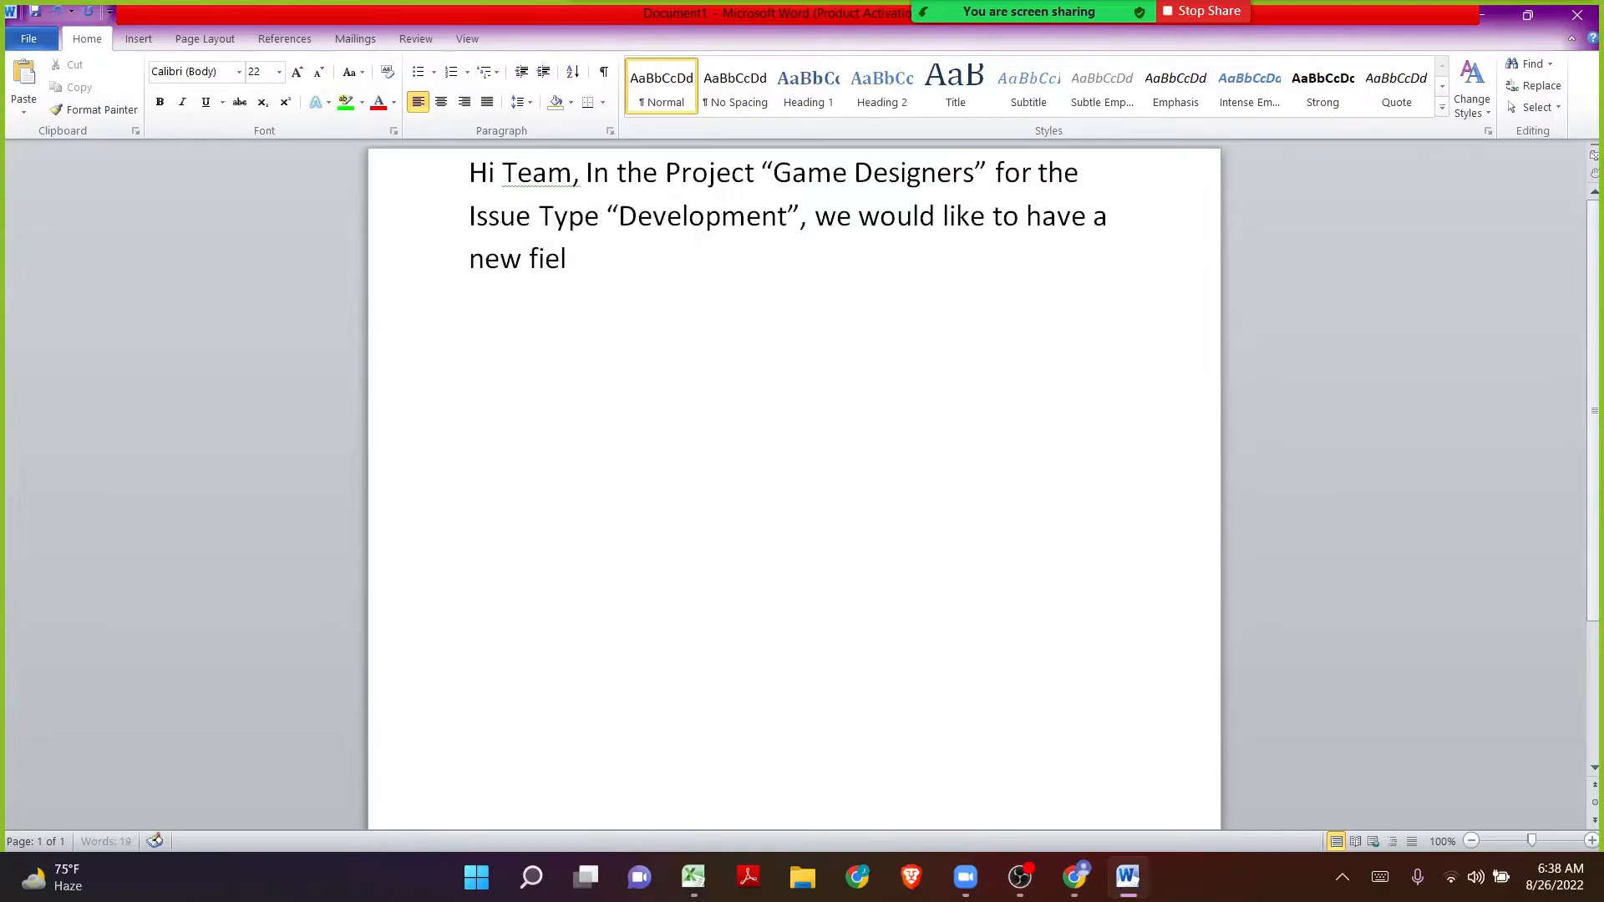
{"action": "key", "text": "BackSpace"}
{"action": "key", "text": "BackSpace"}
{"action": "type", "text": "alled “Feedback”."}
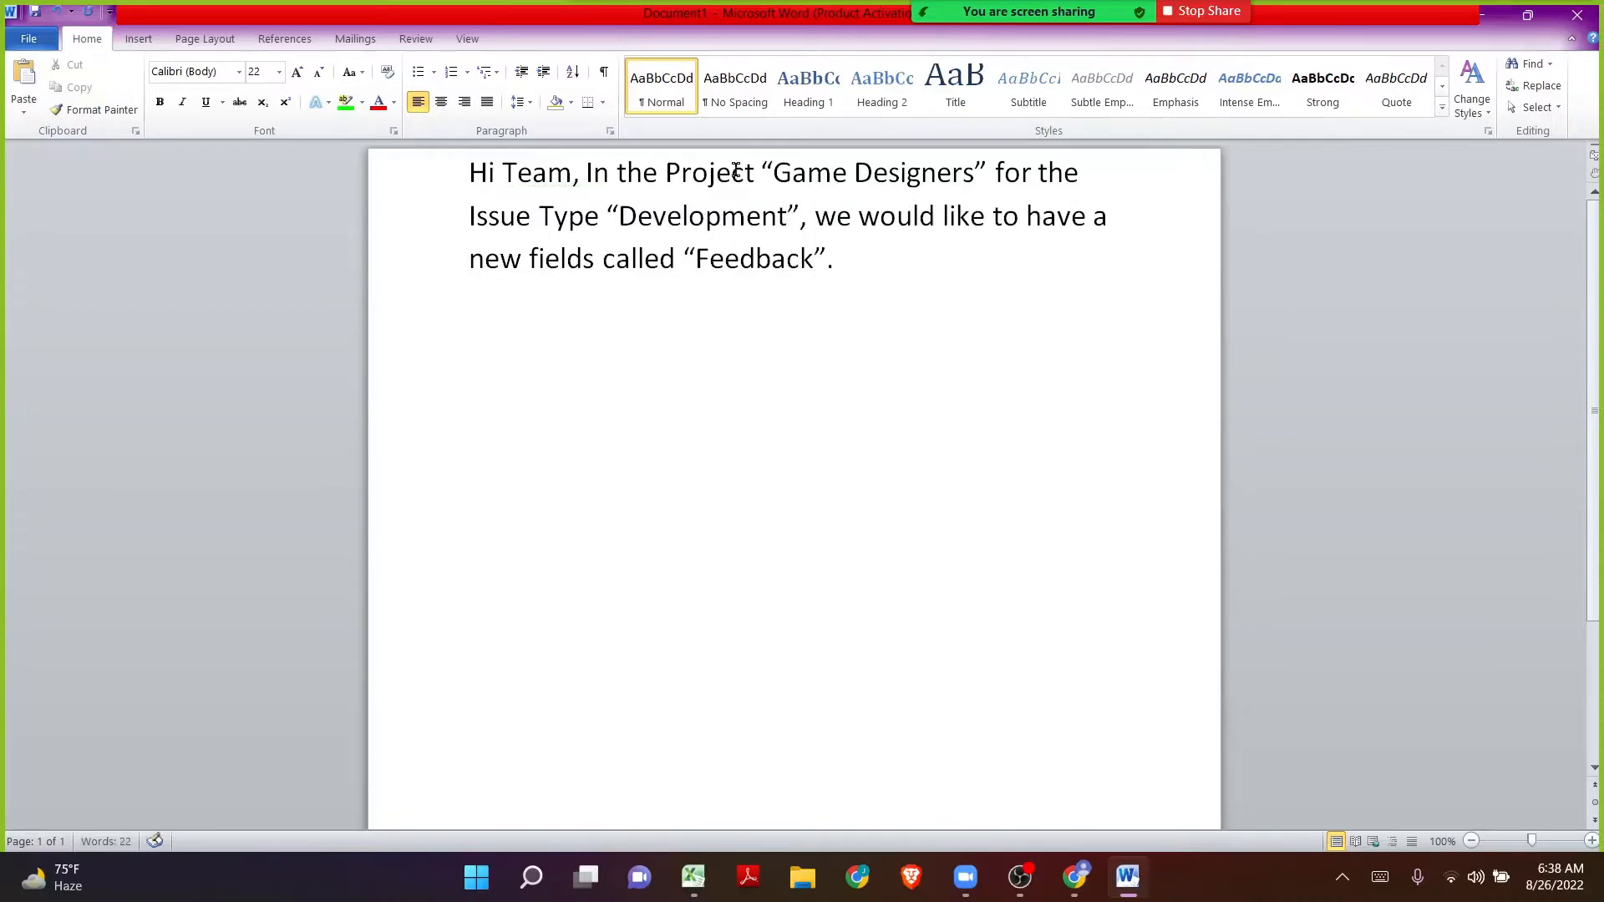
Step: Highlight the project name "Game Designers" and the issue type "Development" in bright green in the request text
{"action": "left_click_drag", "start_coordinate": [873, 275], "coordinate": [465, 168]}
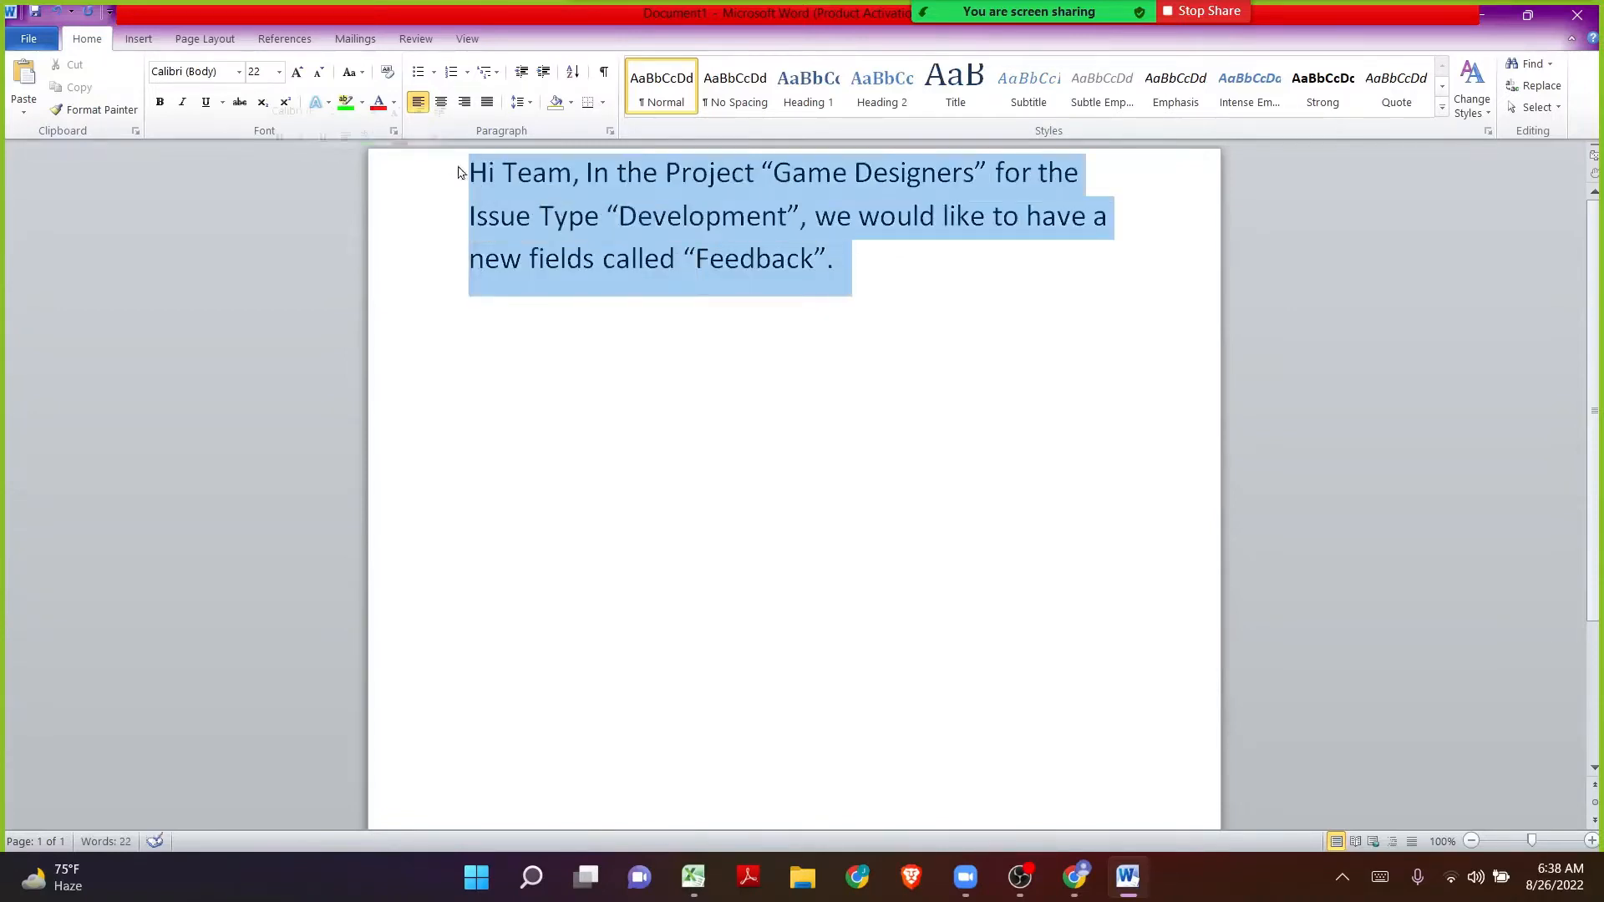
{"action": "left_click", "coordinate": [720, 216]}
{"action": "left_click_drag", "start_coordinate": [774, 172], "coordinate": [912, 171]}
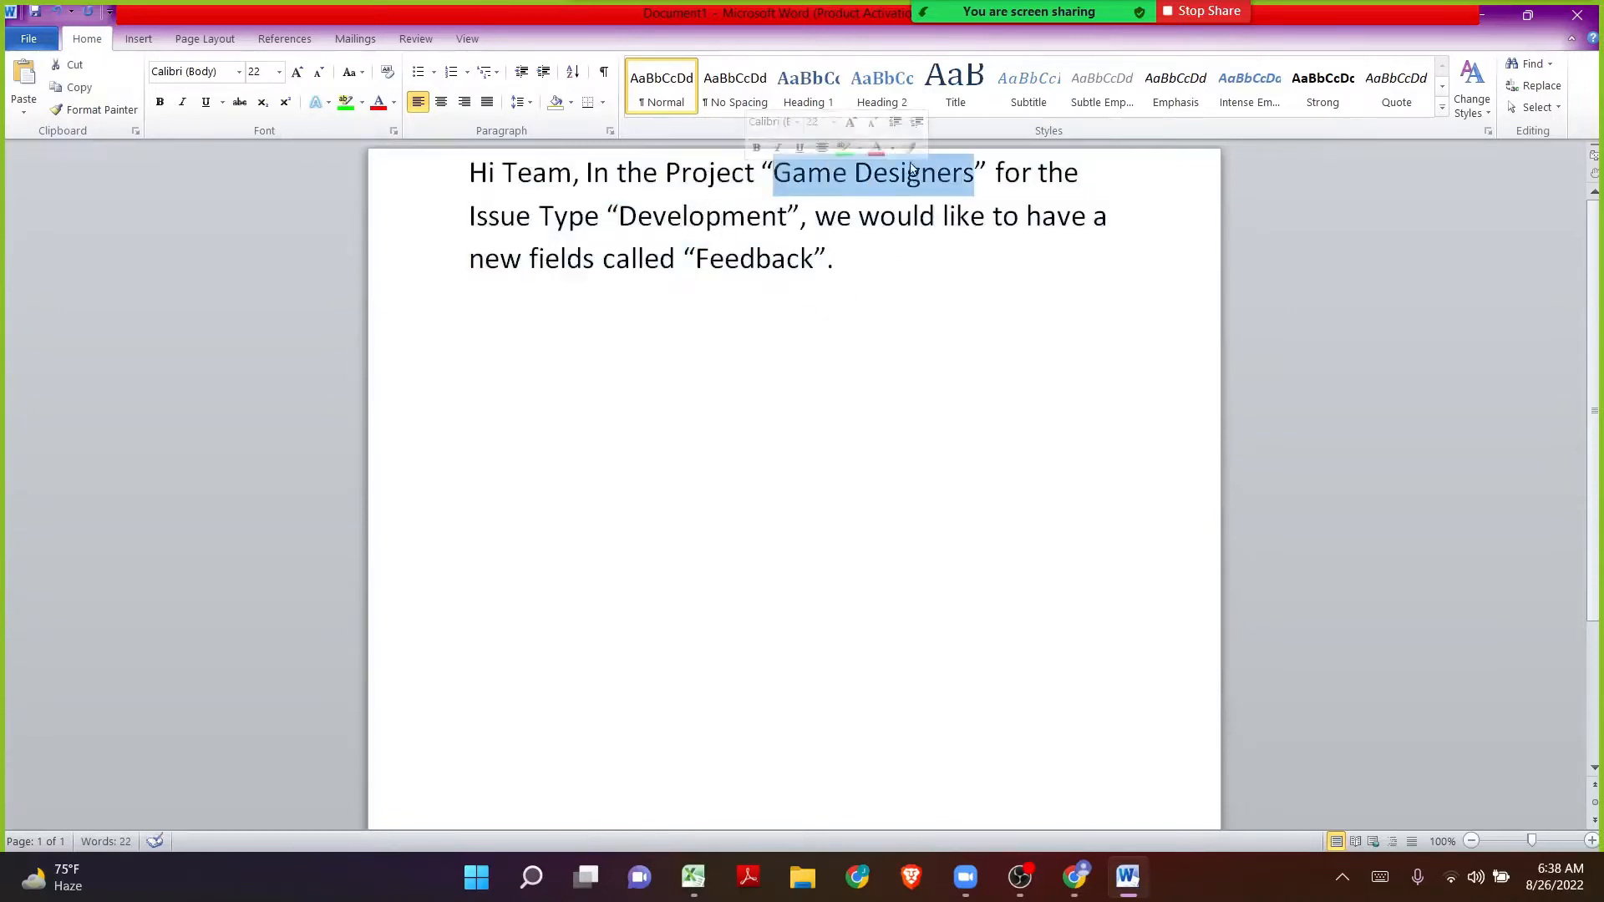
{"action": "left_click", "coordinate": [346, 101]}
{"action": "left_click", "coordinate": [683, 216]}
{"action": "double_click", "coordinate": [683, 215]}
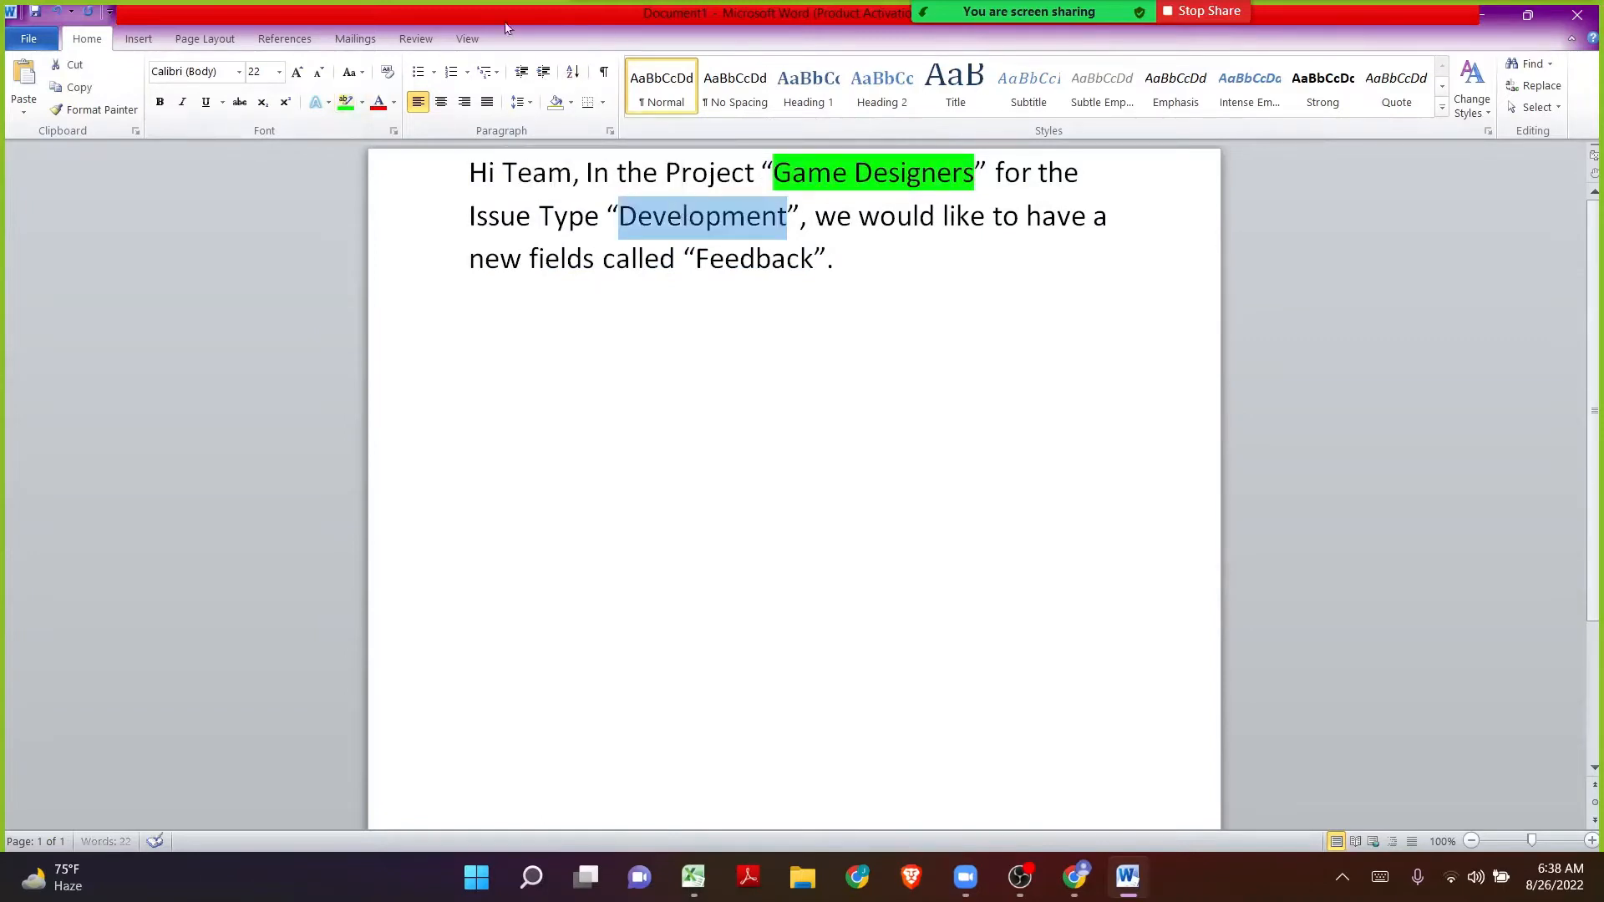
{"action": "left_click", "coordinate": [344, 102]}
{"action": "left_click", "coordinate": [715, 182]}
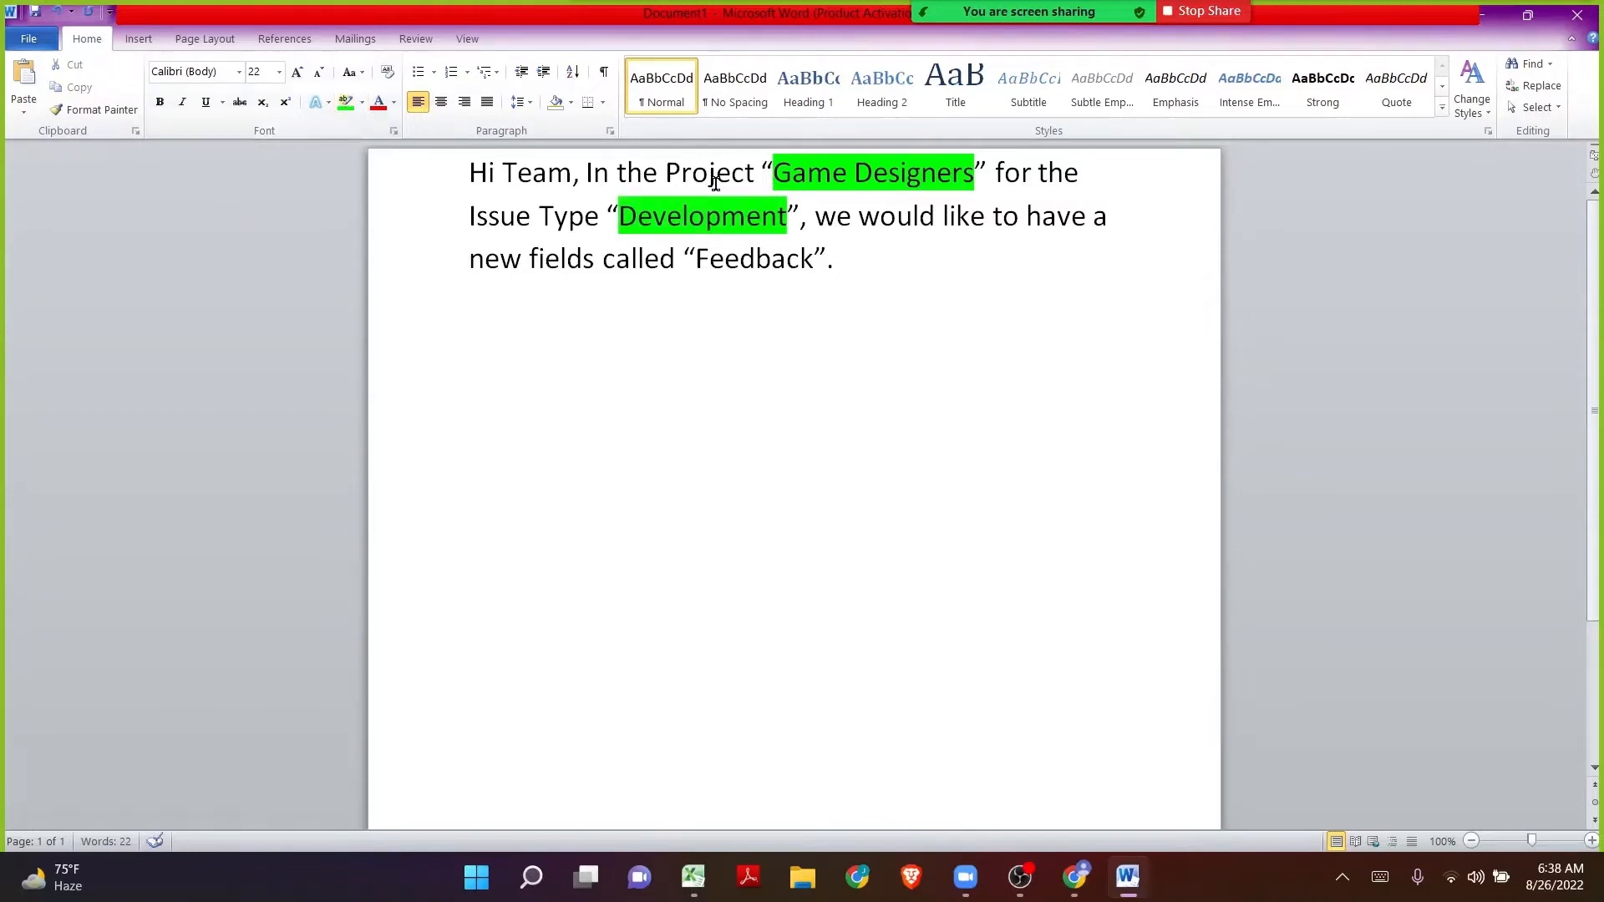
{"action": "double_click", "coordinate": [735, 261]}
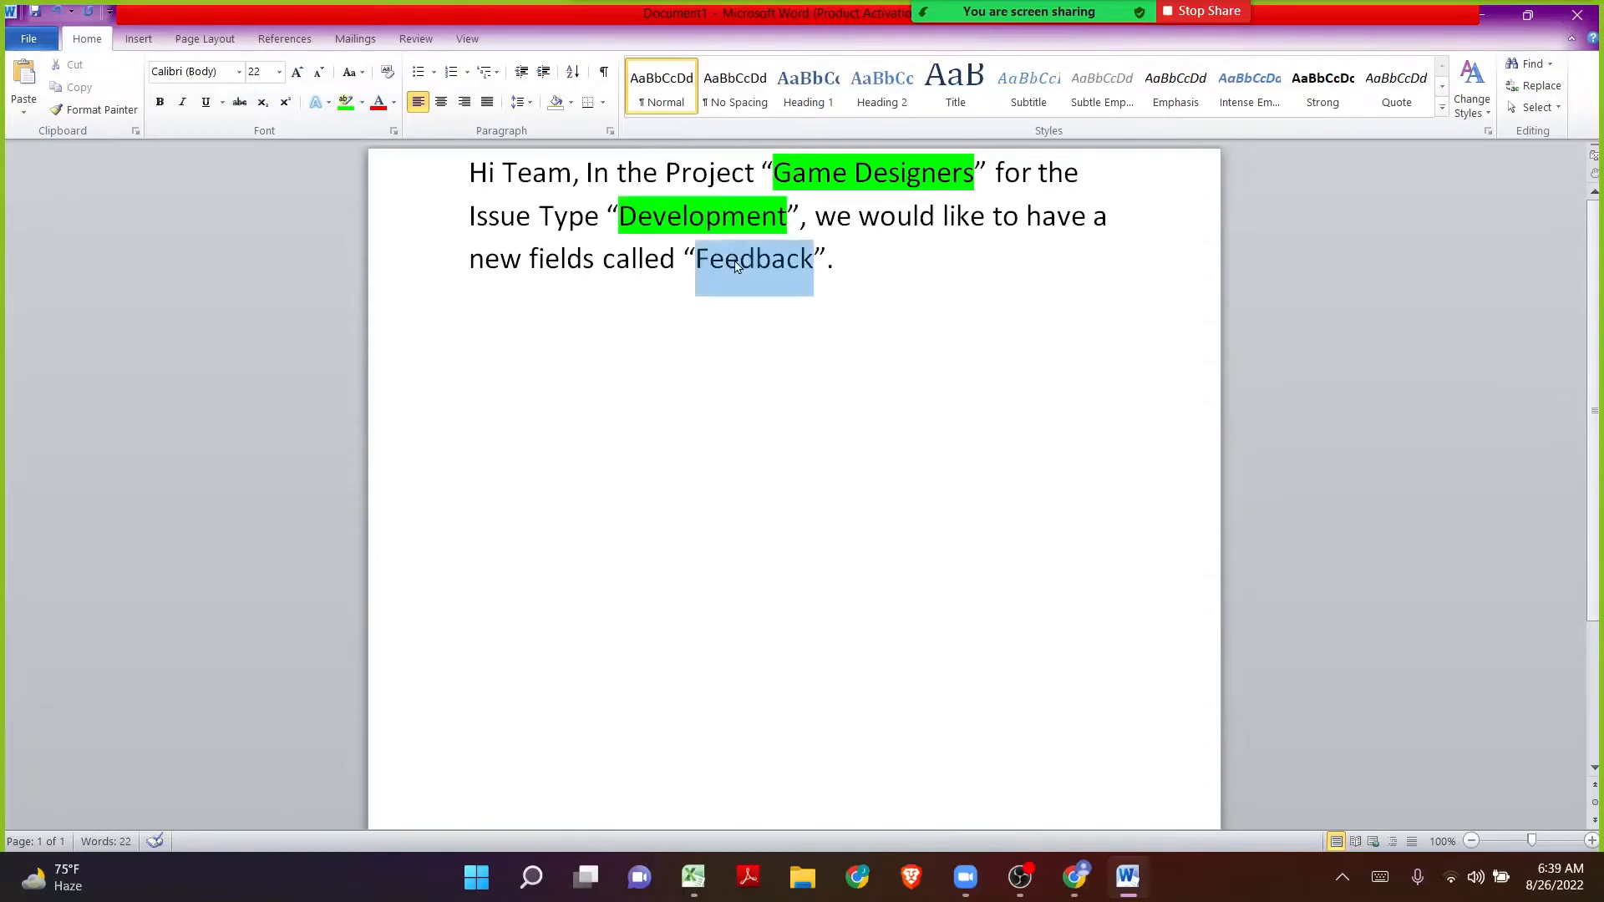
Step: Switch to Jira in the browser and open the settings of the Game Designers project
{"action": "left_click", "coordinate": [1492, 28]}
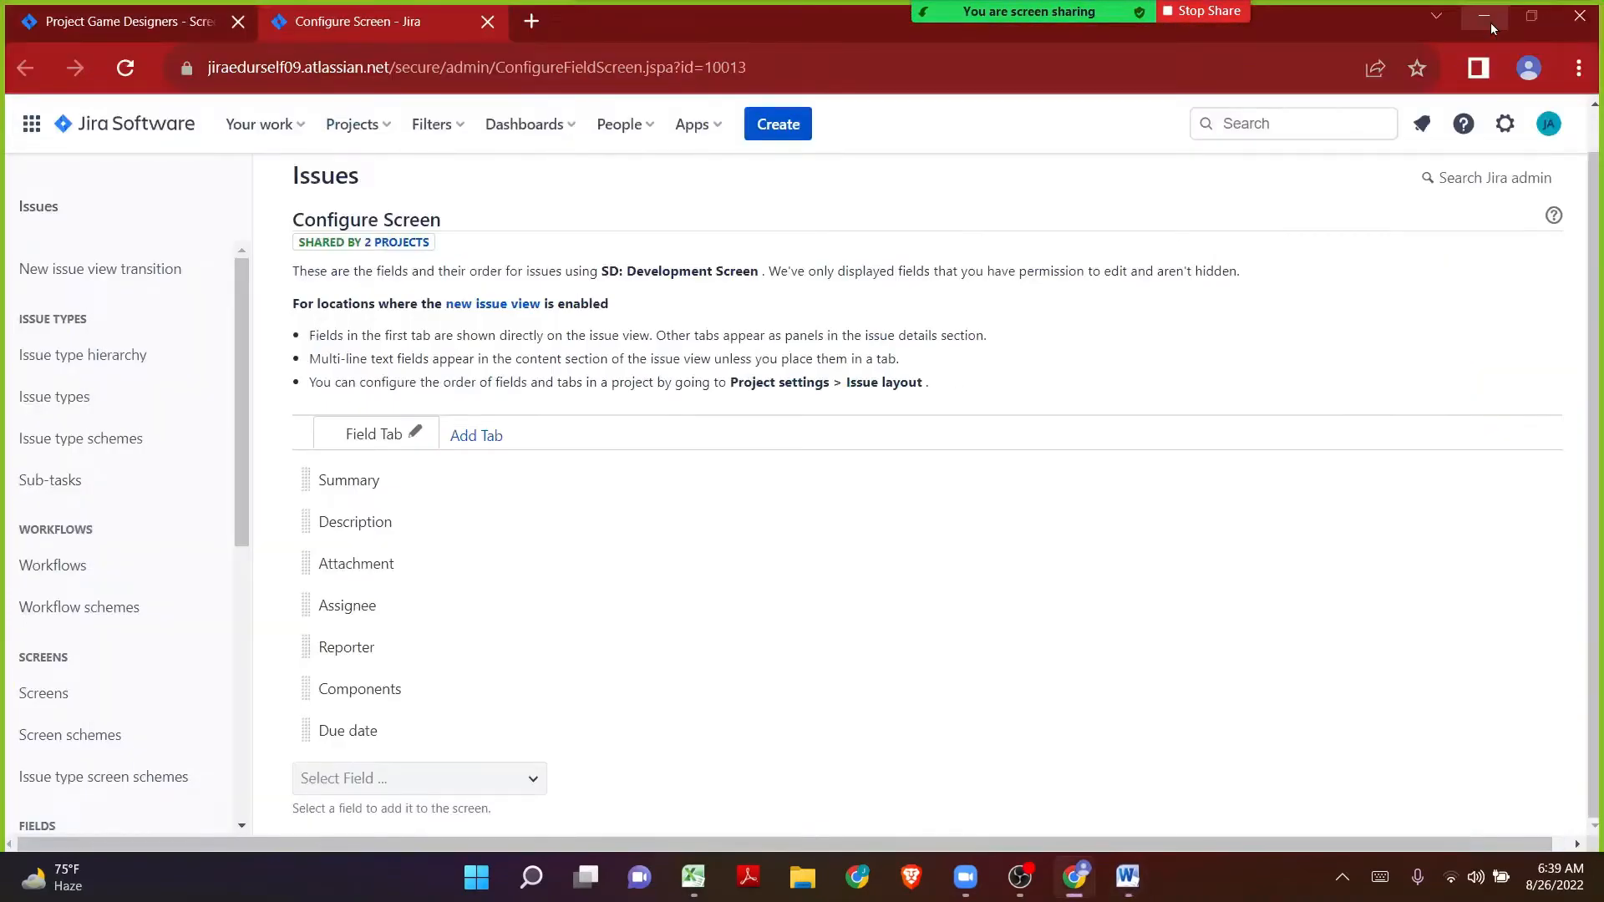
{"action": "left_click", "coordinate": [361, 129]}
{"action": "left_click", "coordinate": [368, 216]}
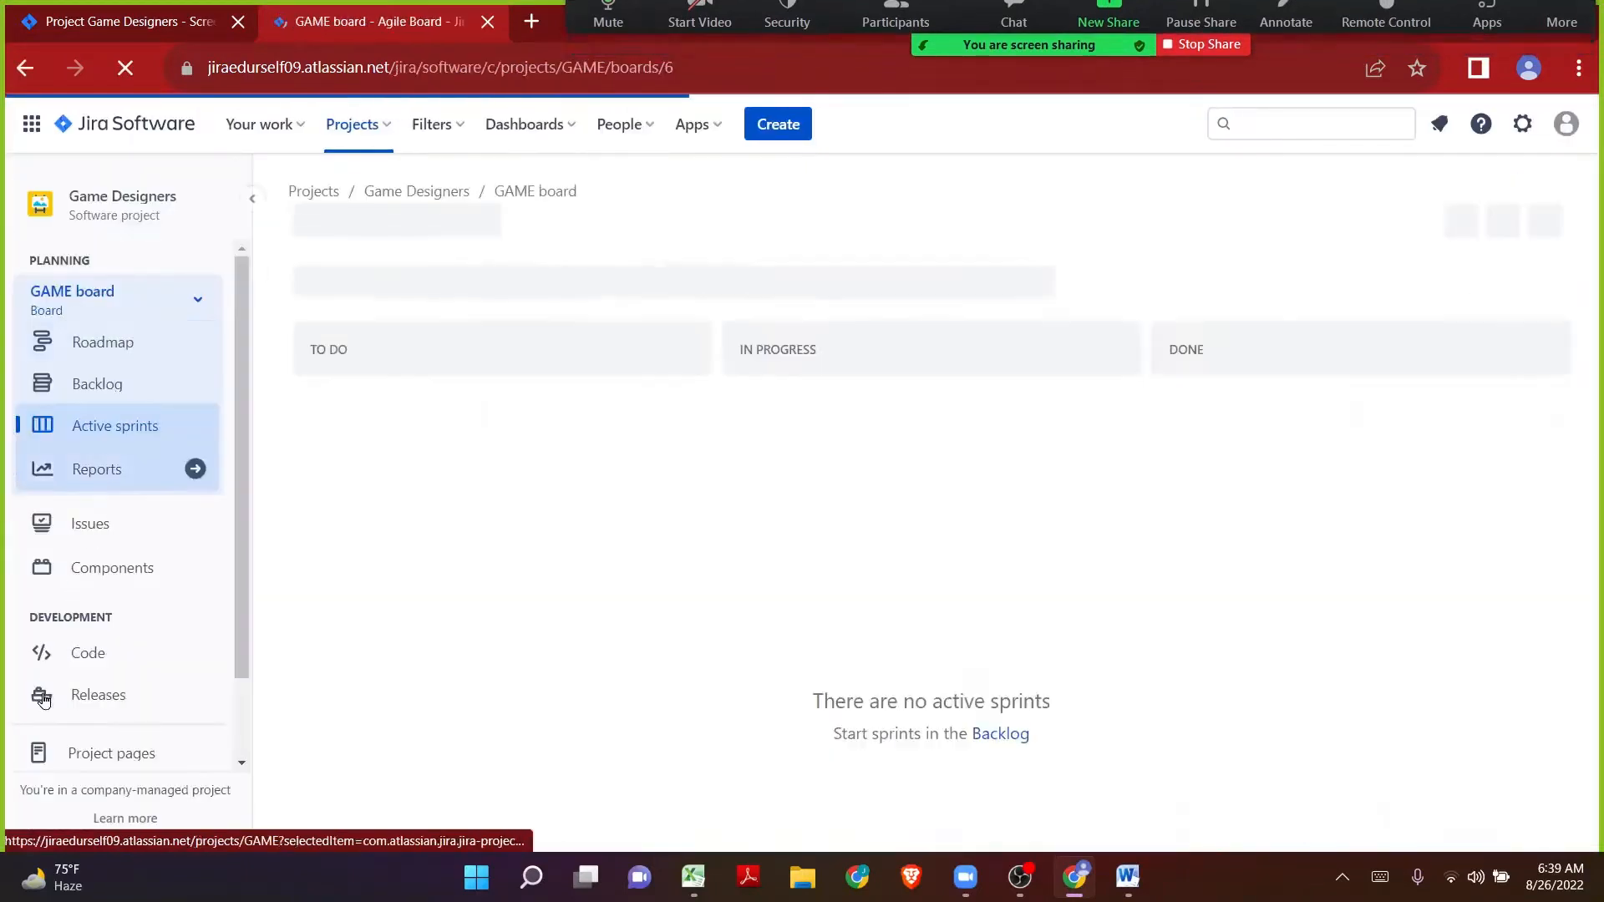
{"action": "scroll", "coordinate": [73, 735], "scroll_direction": "down", "scroll_amount": 2}
{"action": "left_click", "coordinate": [79, 741]}
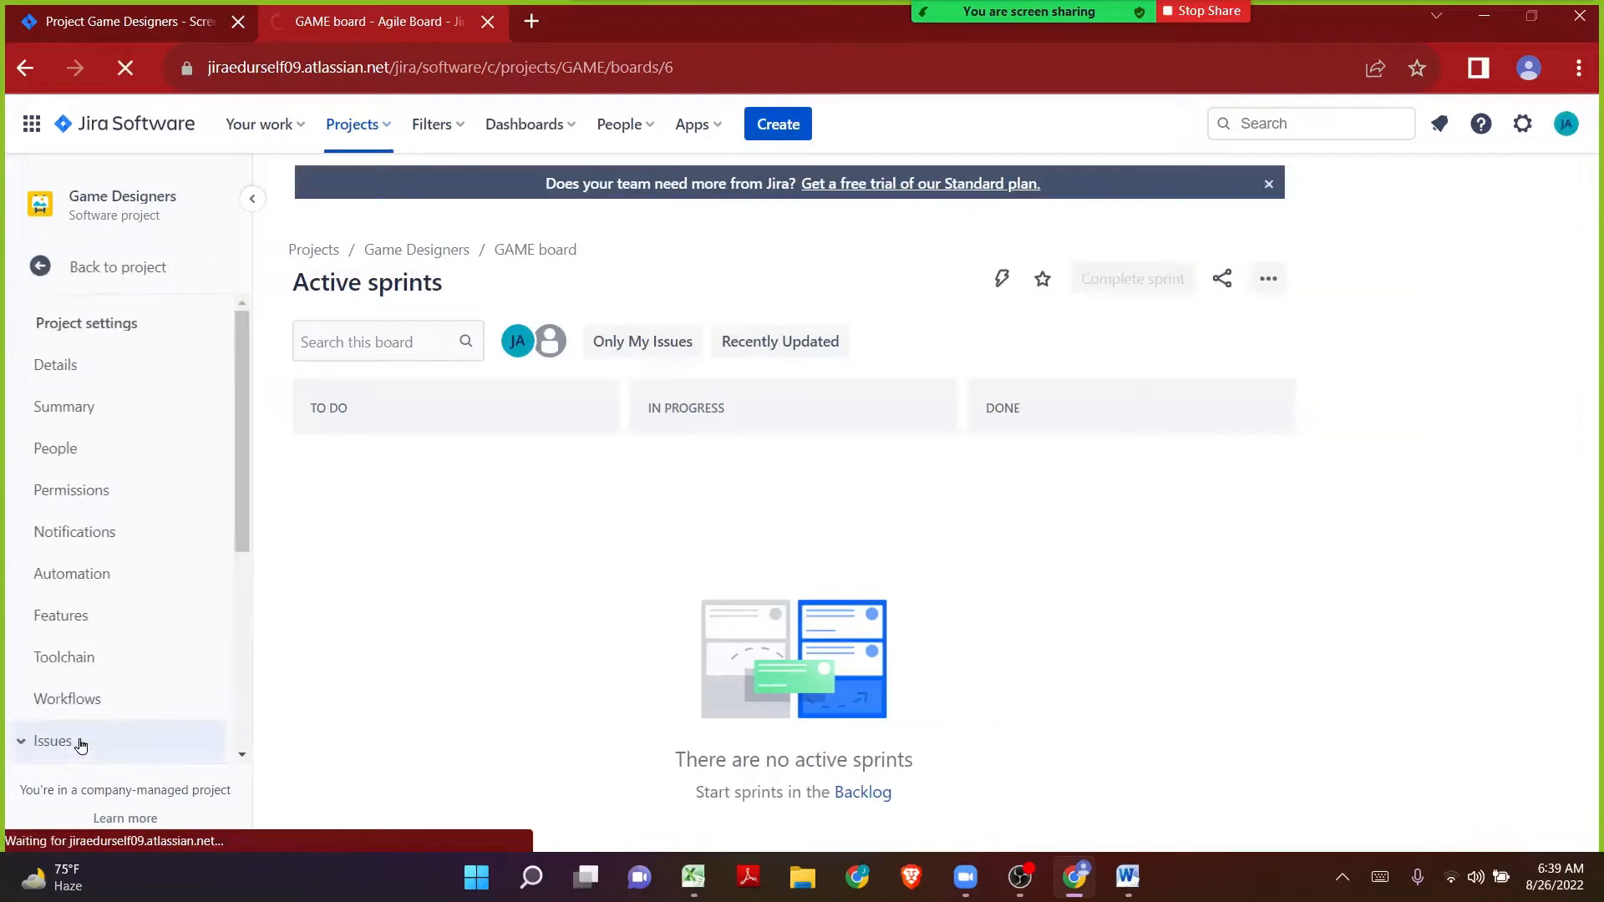
Step: Open the Screens page under Issues in the Game Designers project settings
{"action": "scroll", "coordinate": [99, 651], "scroll_direction": "down", "scroll_amount": 2}
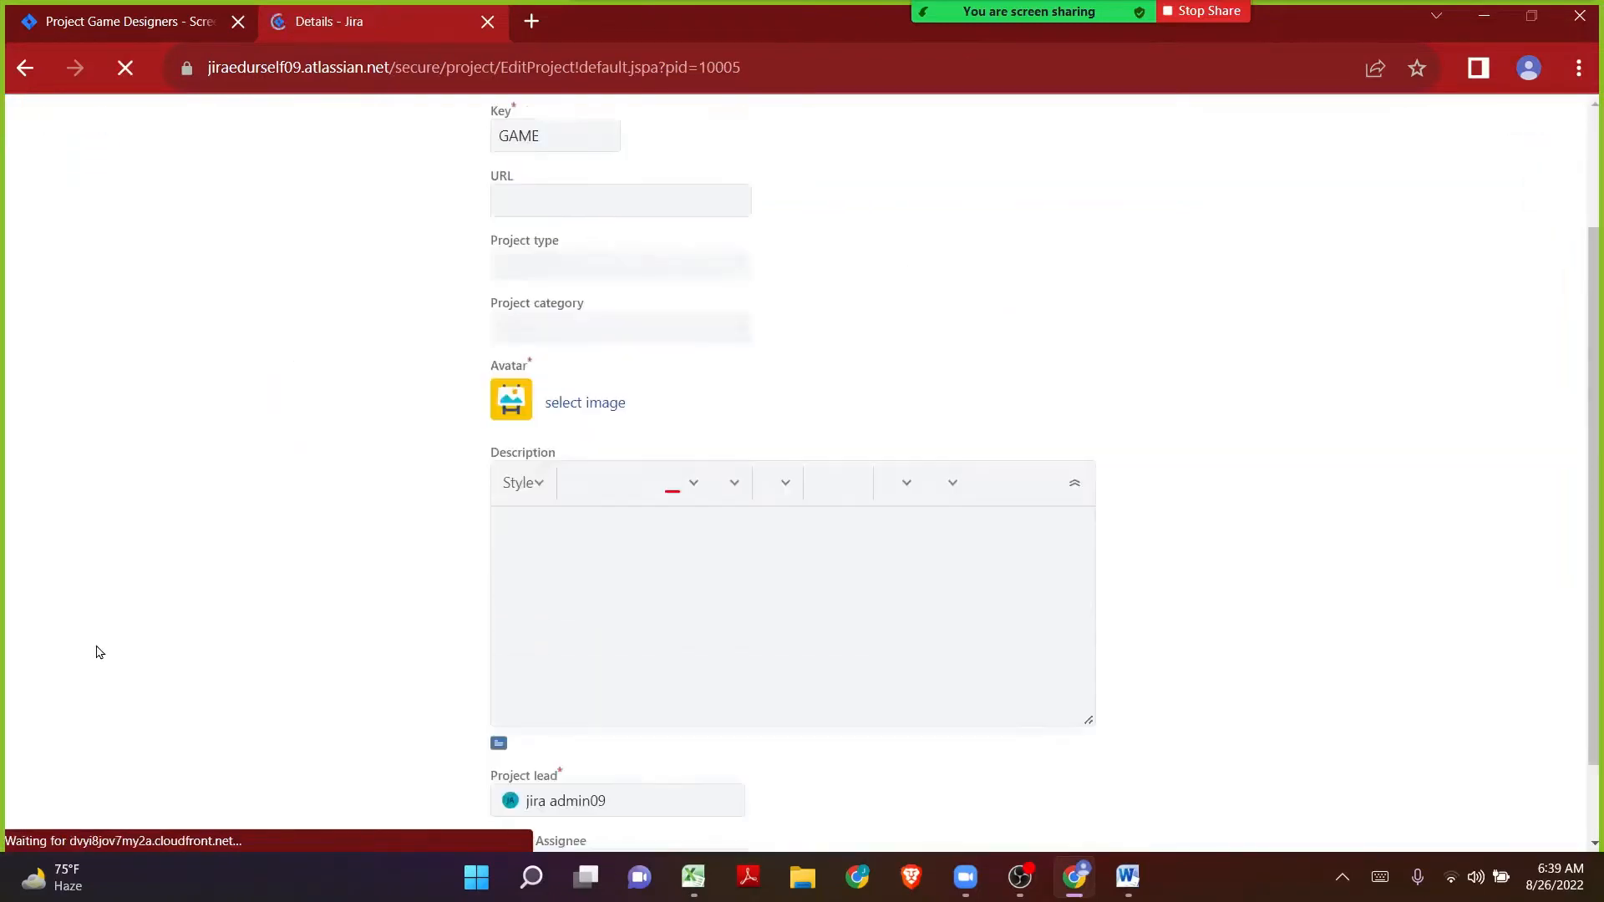
{"action": "scroll", "coordinate": [99, 652], "scroll_direction": "down", "scroll_amount": 2}
{"action": "scroll", "coordinate": [97, 652], "scroll_direction": "up", "scroll_amount": 2}
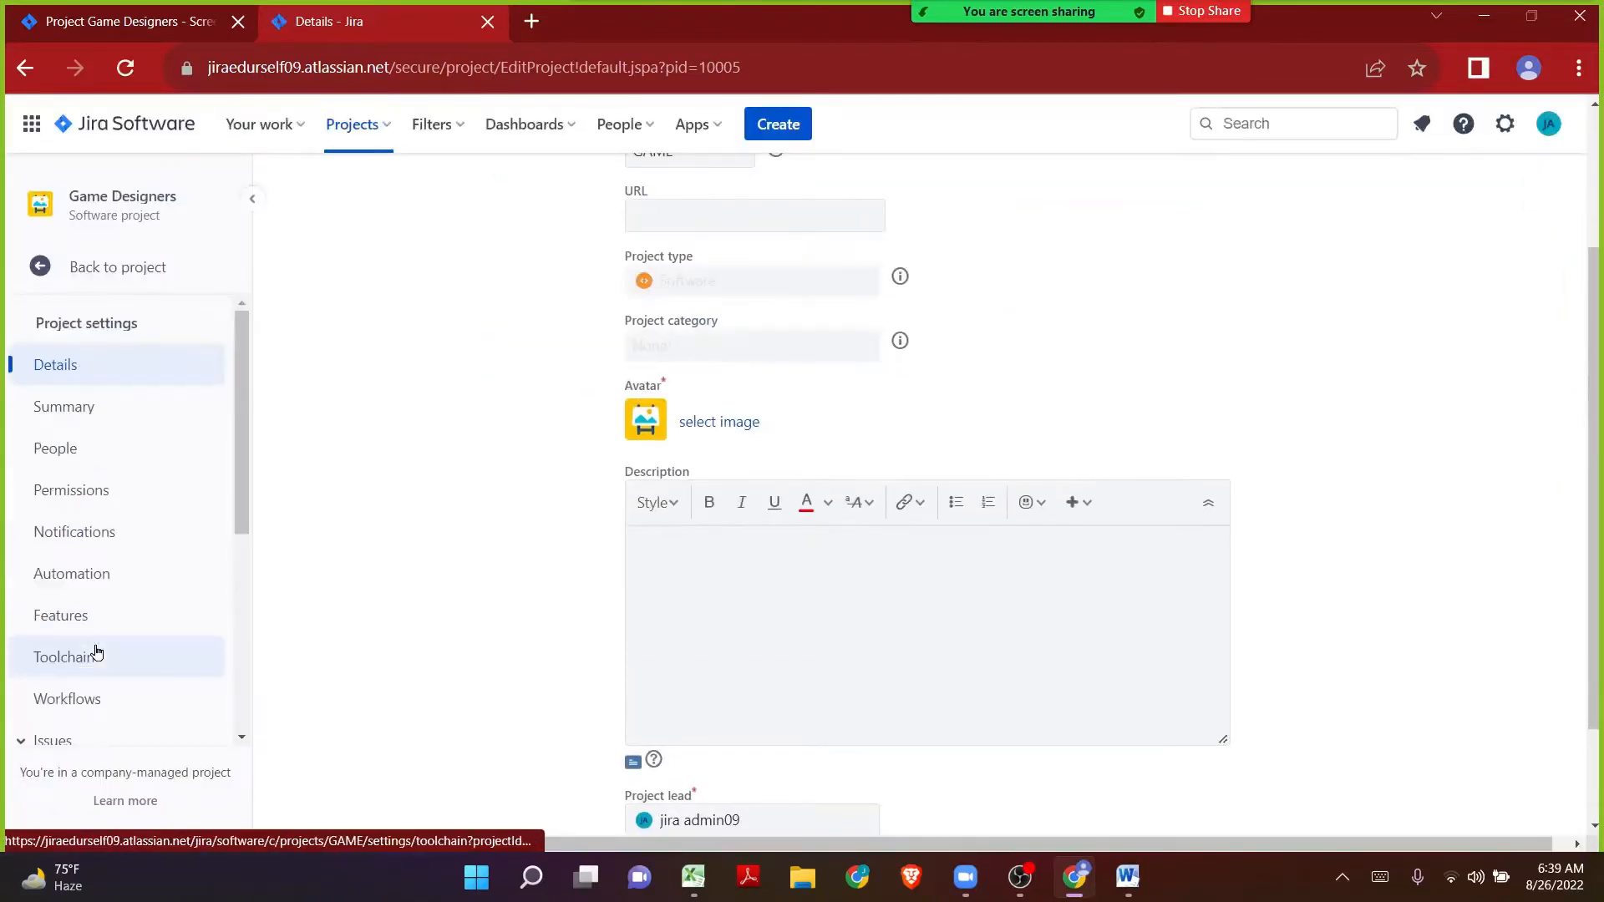
{"action": "scroll", "coordinate": [71, 633], "scroll_direction": "down", "scroll_amount": 2}
{"action": "scroll", "coordinate": [29, 628], "scroll_direction": "down", "scroll_amount": 1}
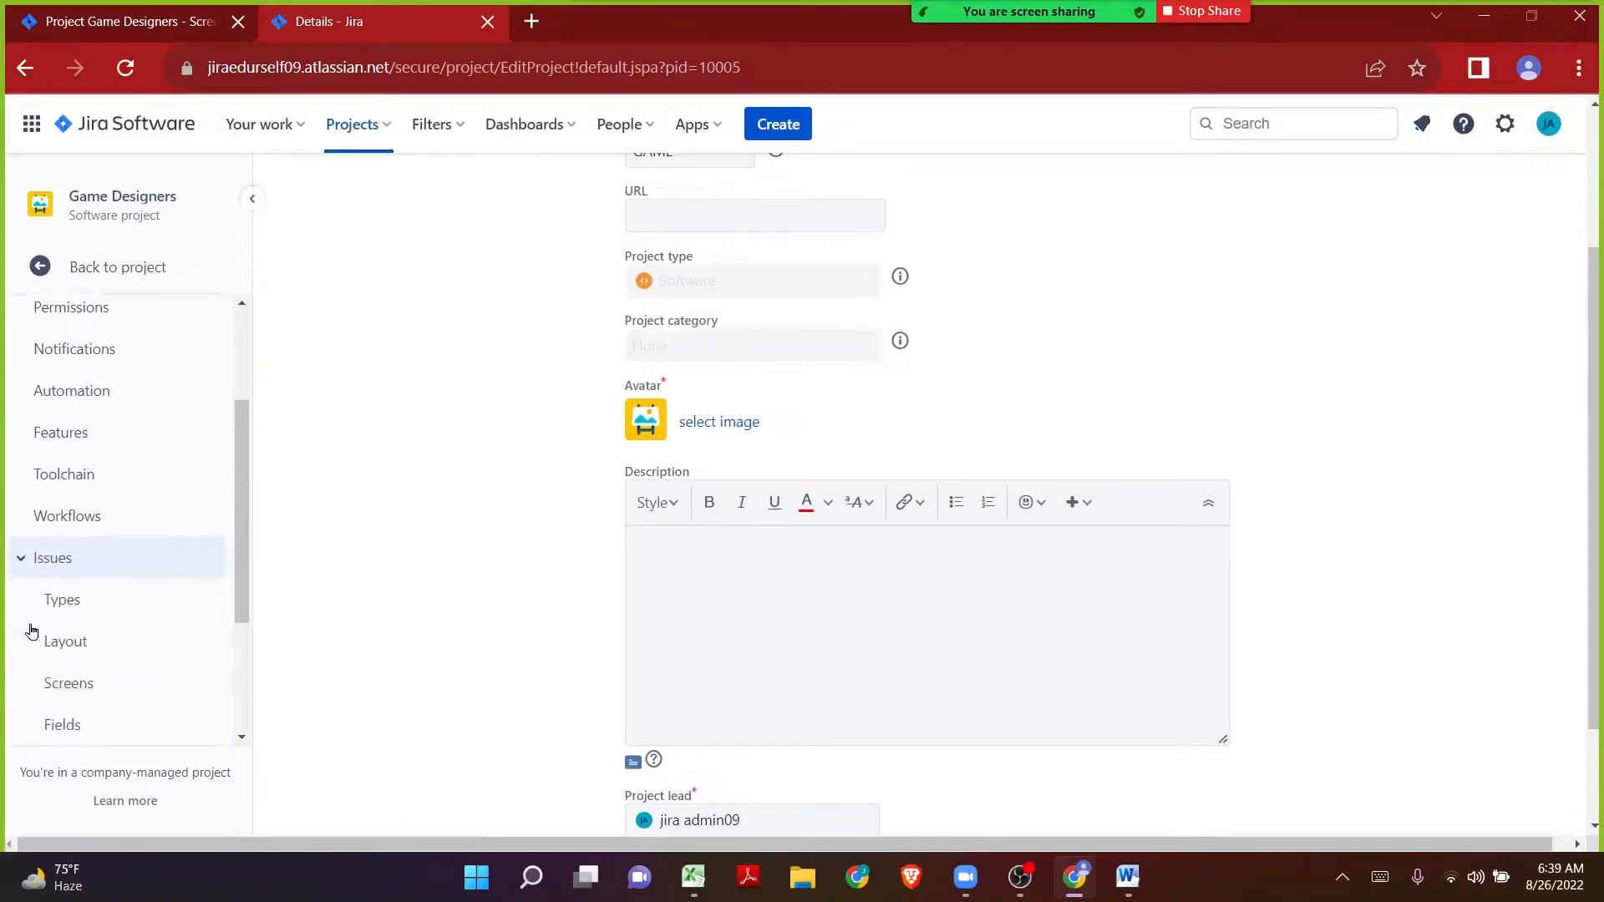
{"action": "scroll", "coordinate": [30, 630], "scroll_direction": "down", "scroll_amount": 2}
{"action": "left_click", "coordinate": [84, 551]}
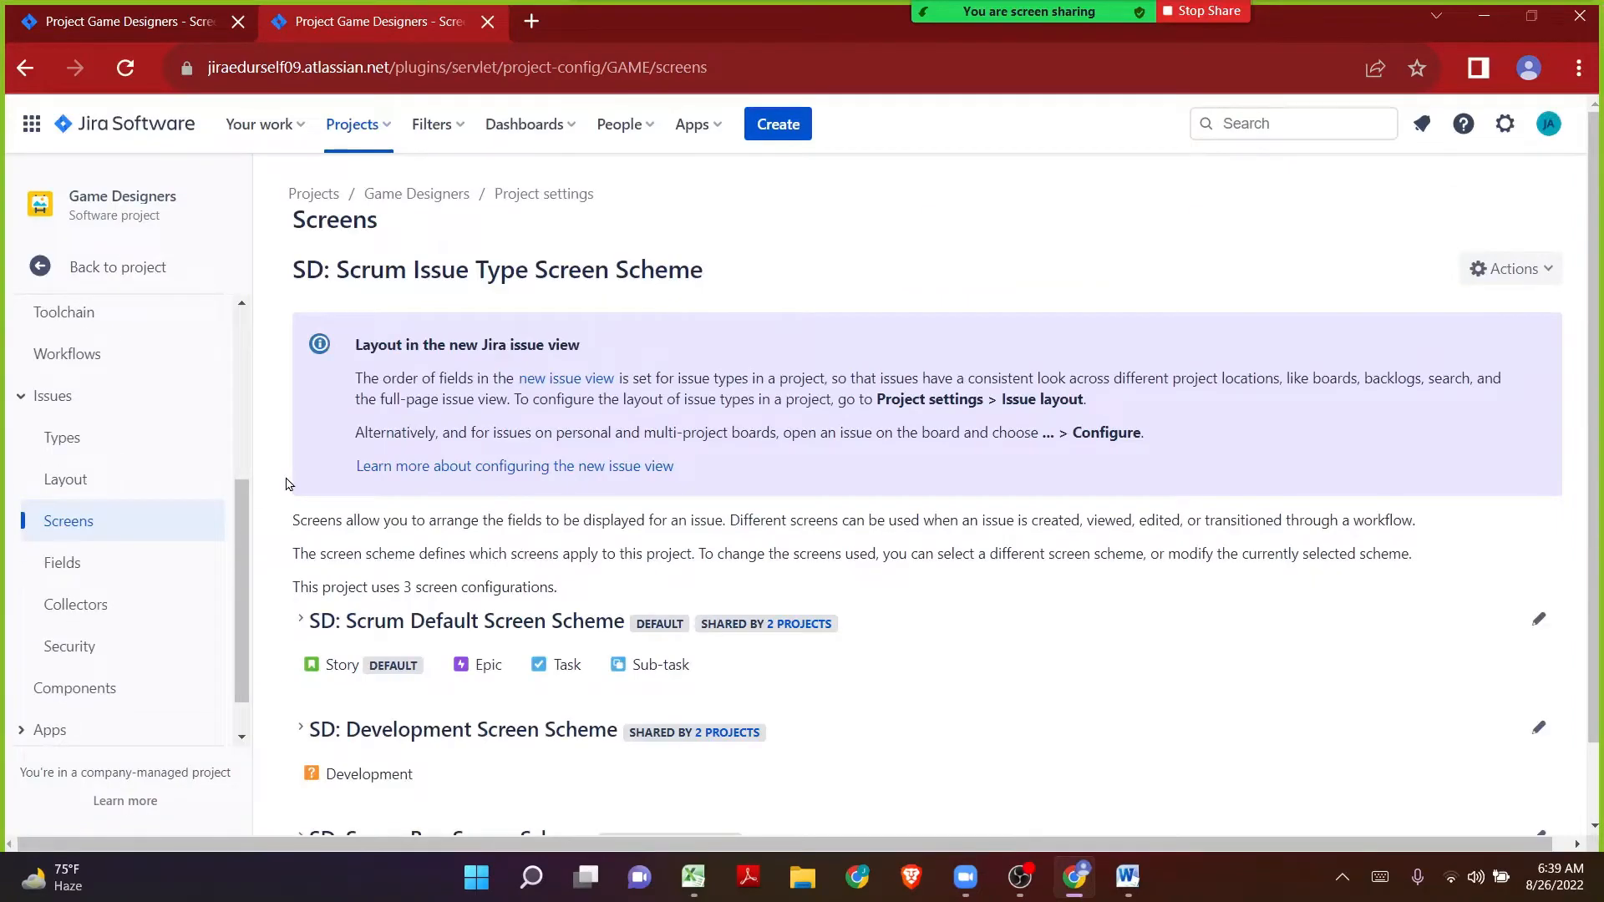
Step: Expand the SD: Development Screen Scheme to view the screens assigned to the Development issue type
{"action": "scroll", "coordinate": [289, 484], "scroll_direction": "down", "scroll_amount": 1}
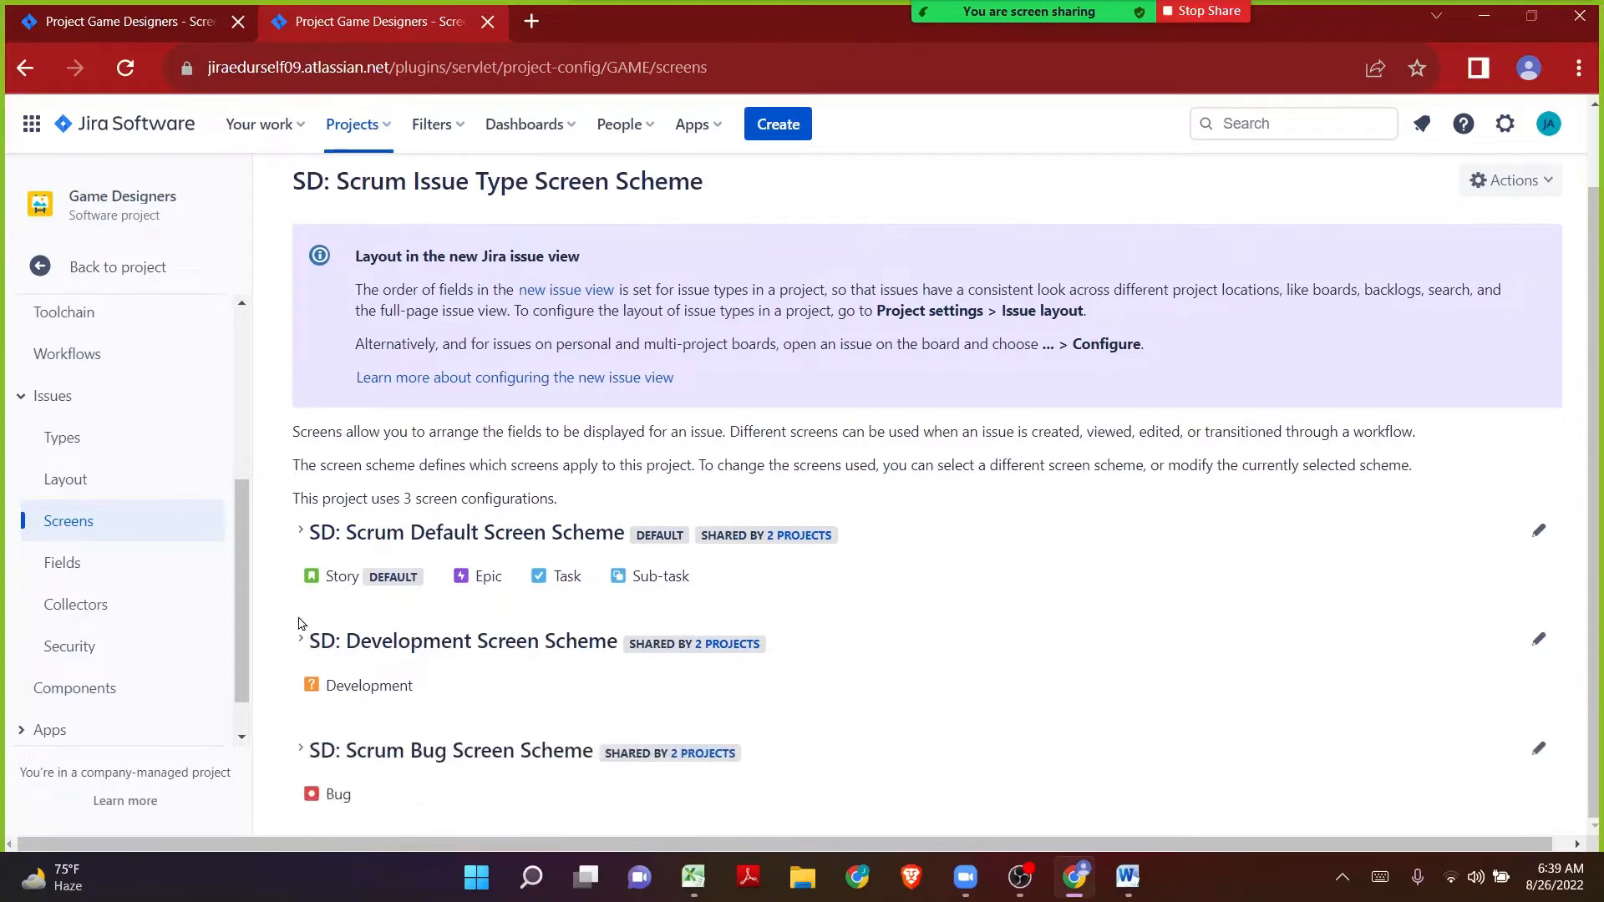
{"action": "left_click", "coordinate": [302, 643]}
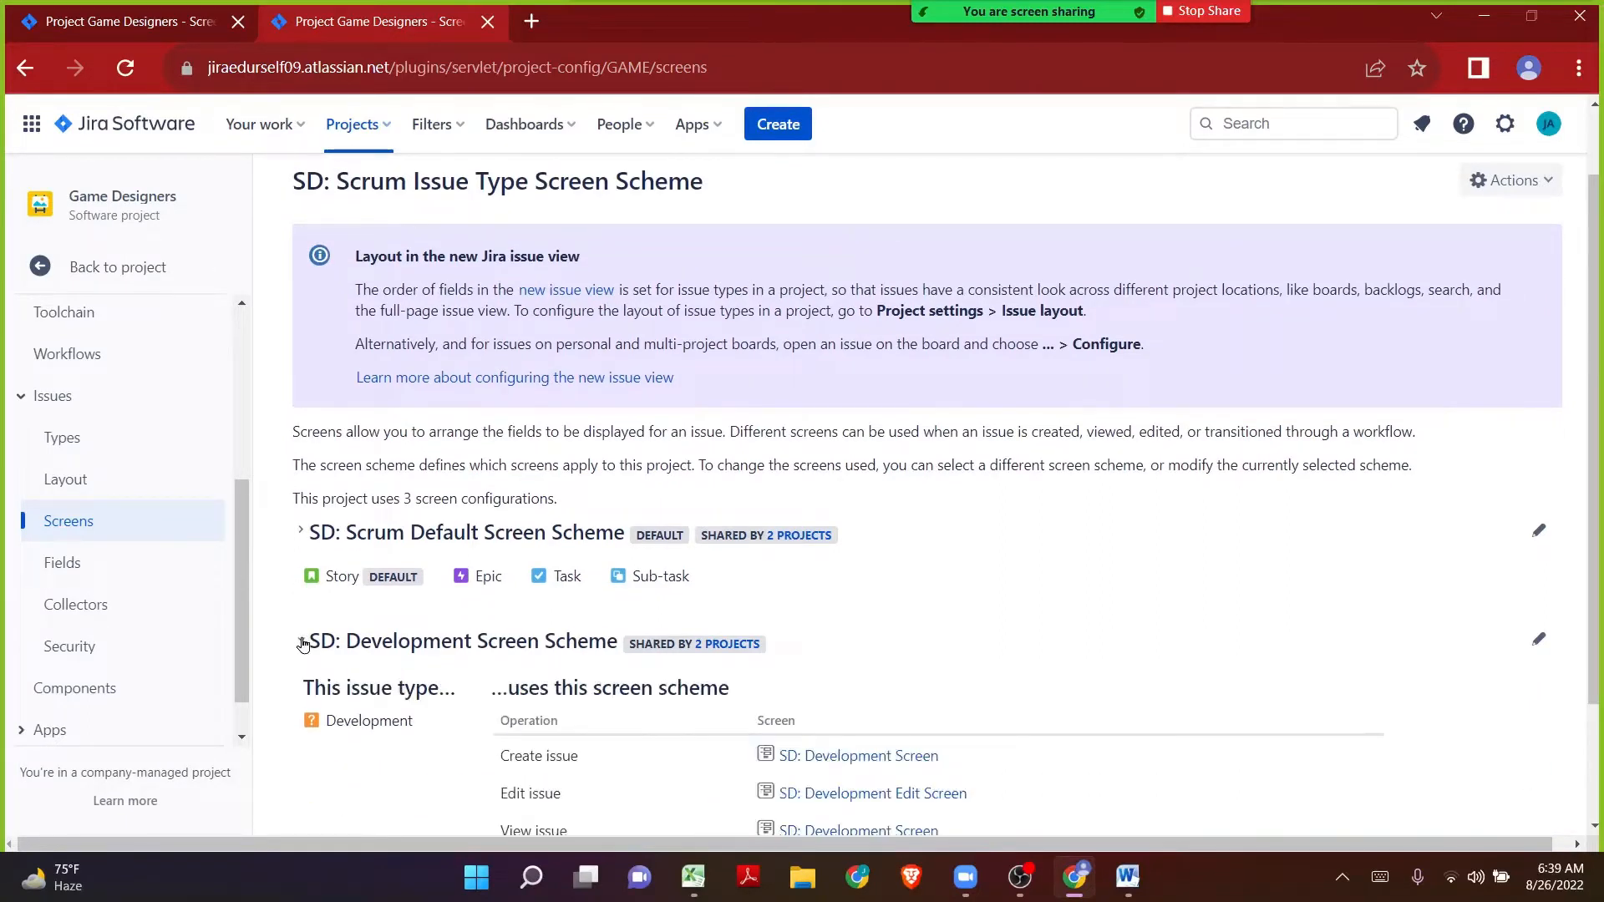
{"action": "scroll", "coordinate": [302, 644], "scroll_direction": "down", "scroll_amount": 2}
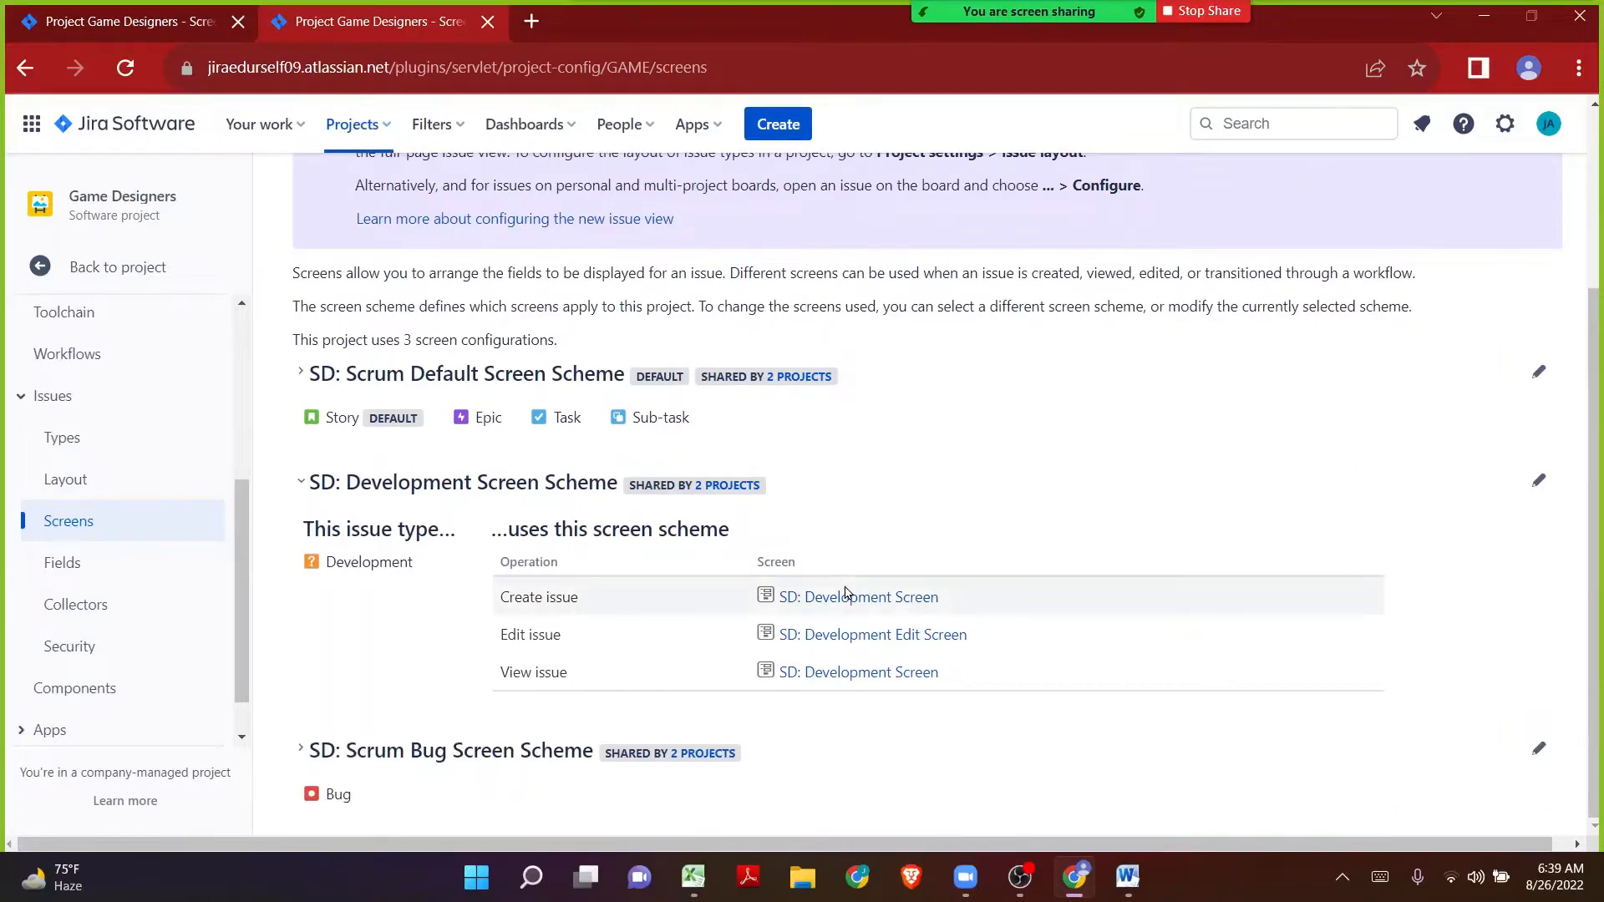
{"action": "left_click_drag", "start_coordinate": [425, 568], "coordinate": [328, 568]}
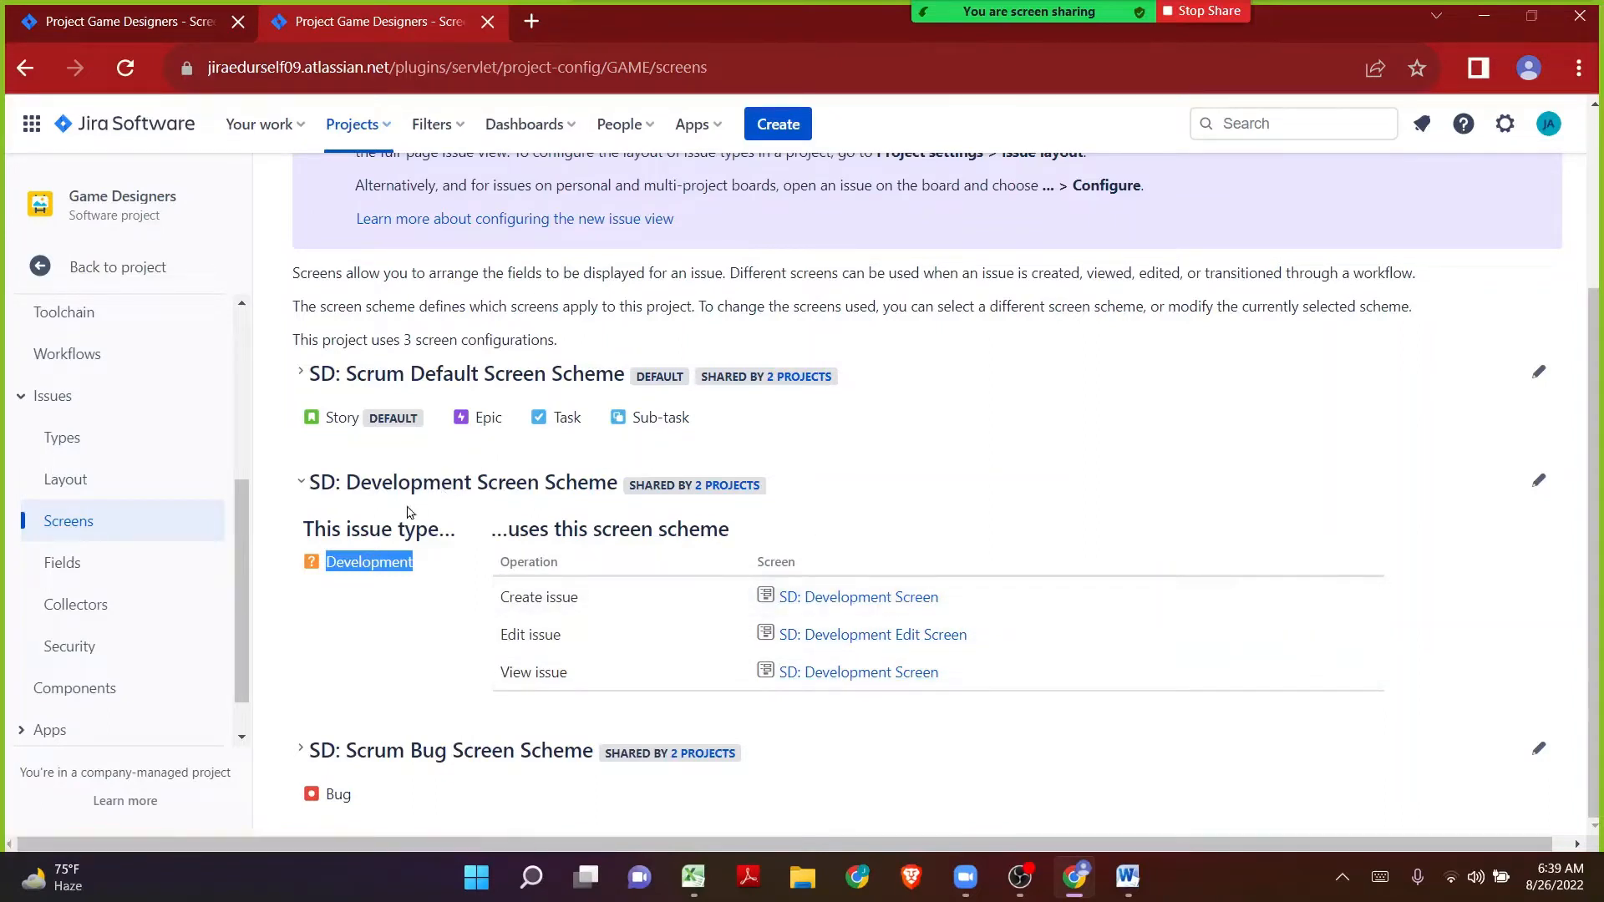
{"action": "left_click_drag", "start_coordinate": [308, 482], "coordinate": [619, 489]}
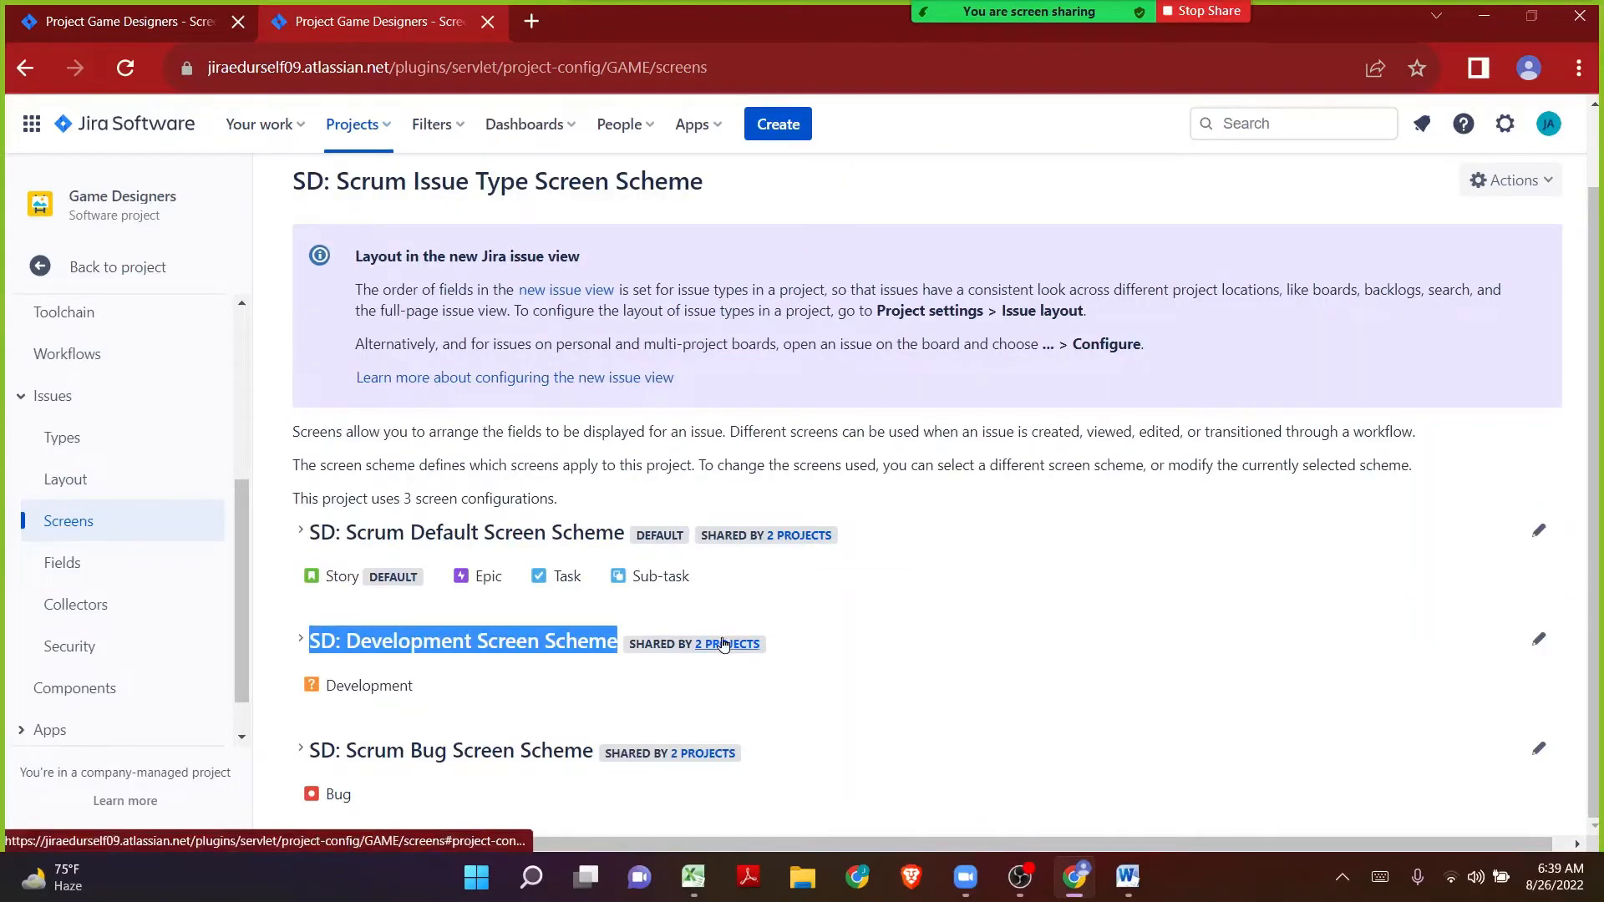
{"action": "left_click", "coordinate": [327, 642]}
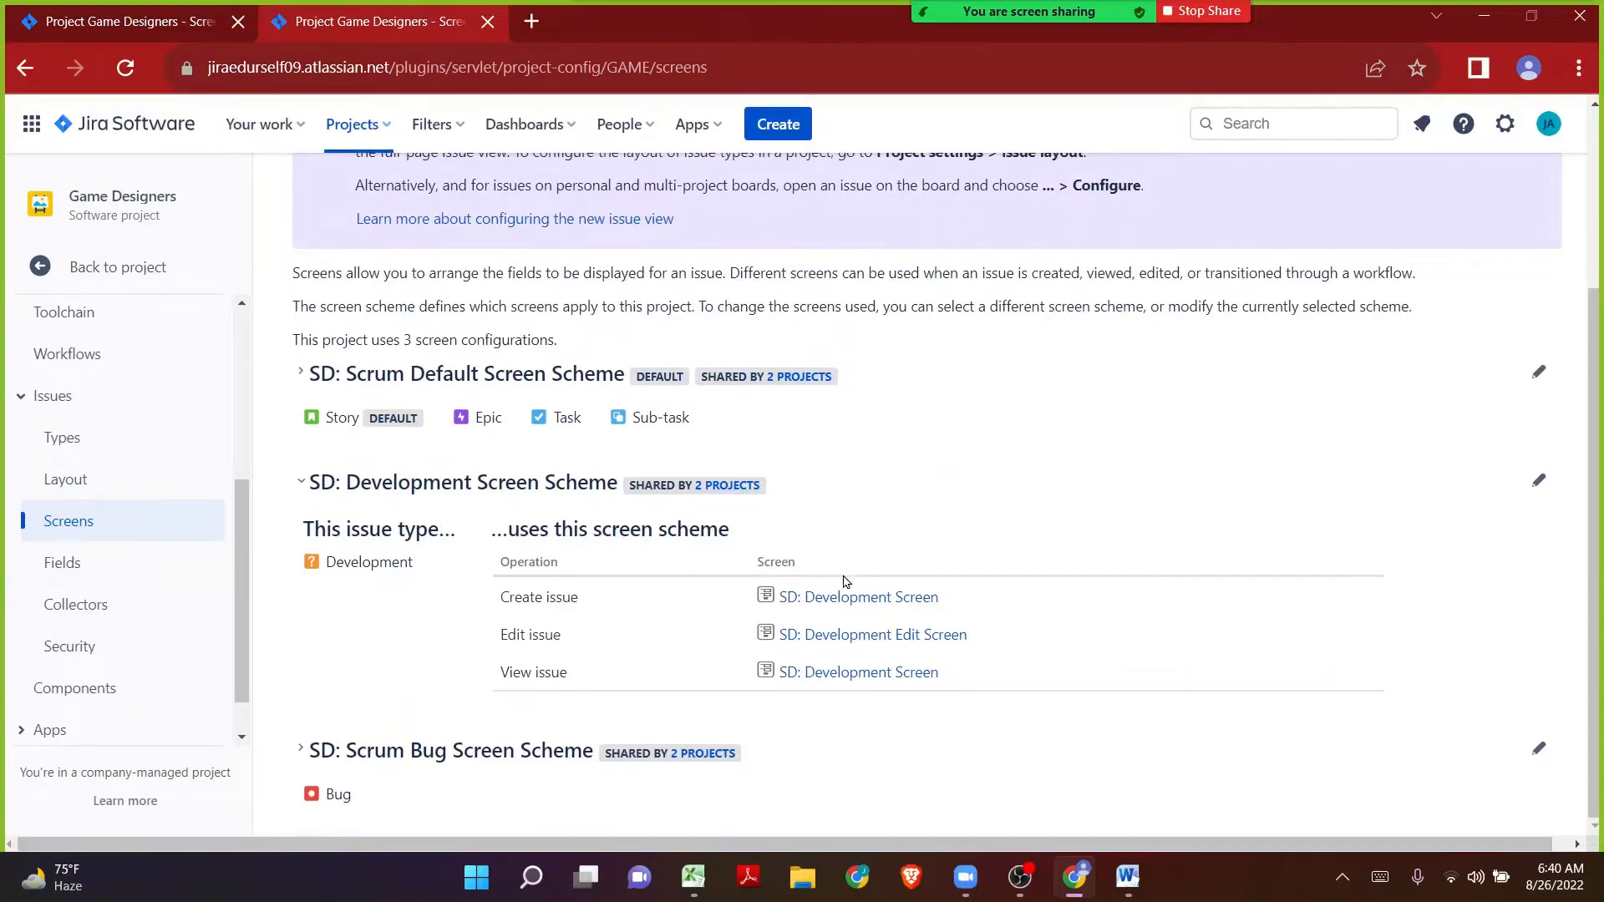
Step: Check which projects share the SD: Development Screen Scheme and review its create and edit issue screens
{"action": "left_click", "coordinate": [733, 488]}
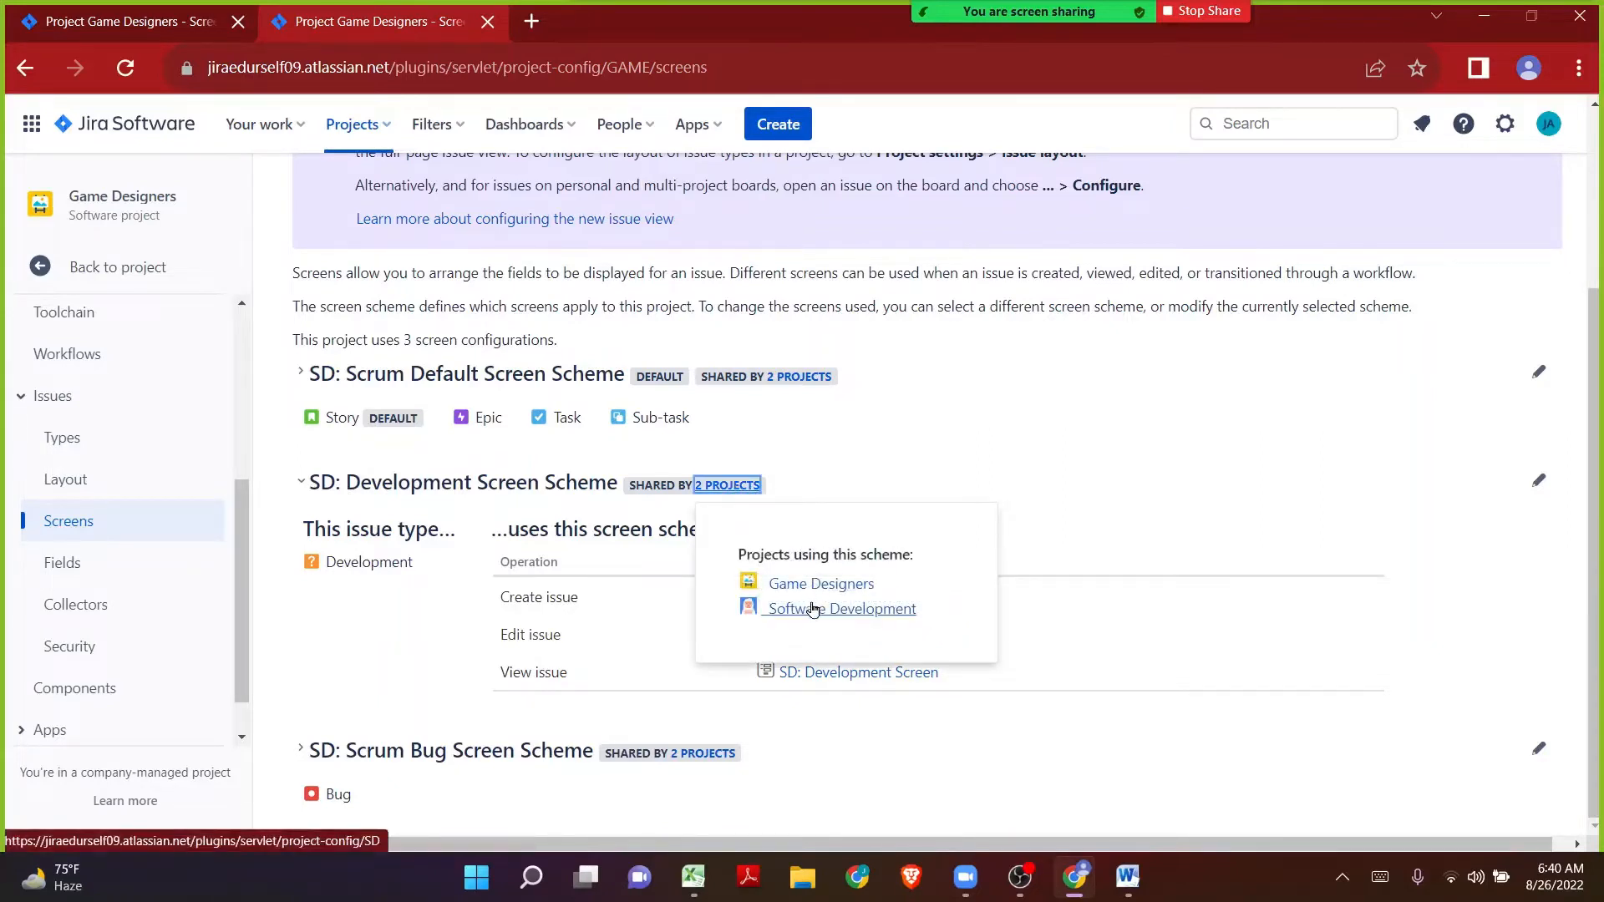
{"action": "left_click", "coordinate": [824, 487]}
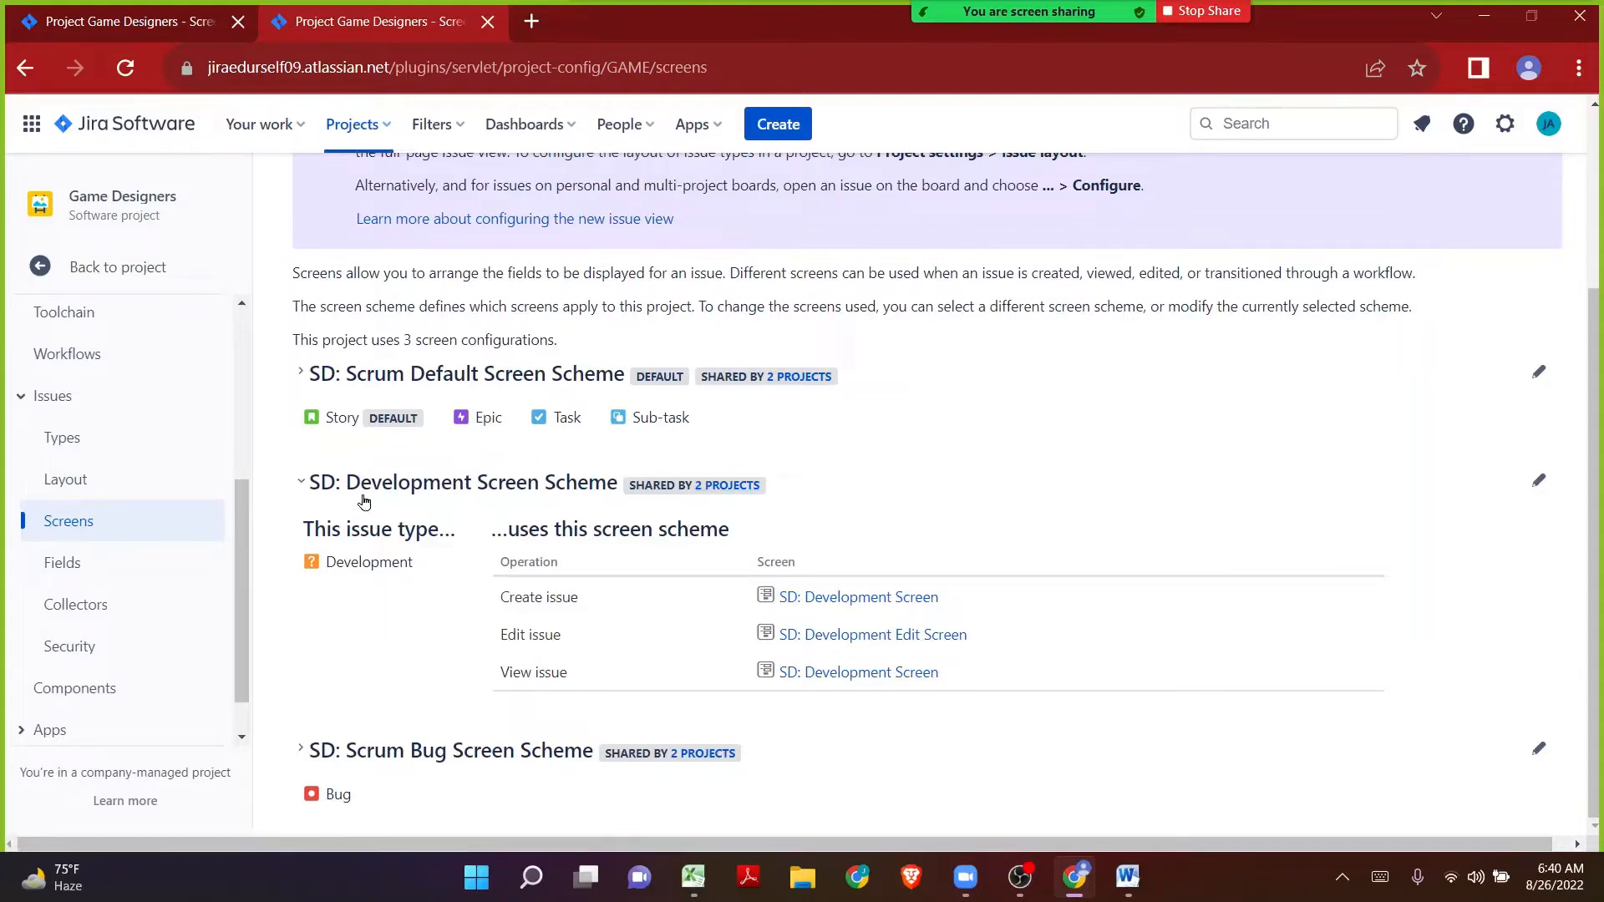
{"action": "mouse_move", "coordinate": [389, 557]}
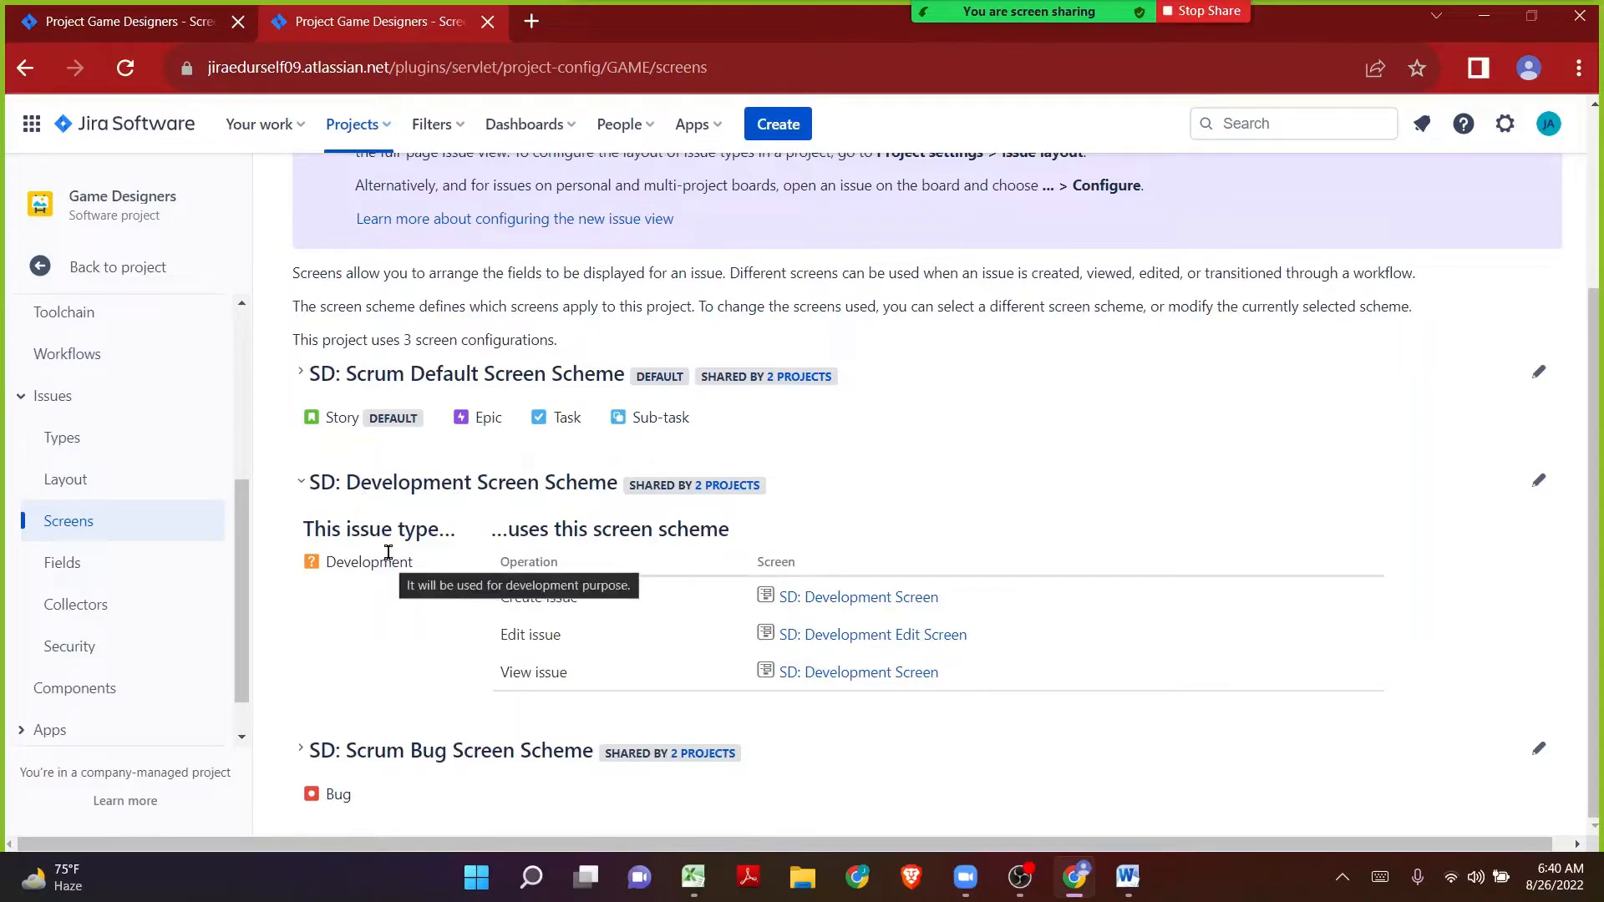
{"action": "left_click_drag", "start_coordinate": [948, 598], "coordinate": [776, 597]}
{"action": "left_click_drag", "start_coordinate": [967, 635], "coordinate": [787, 634]}
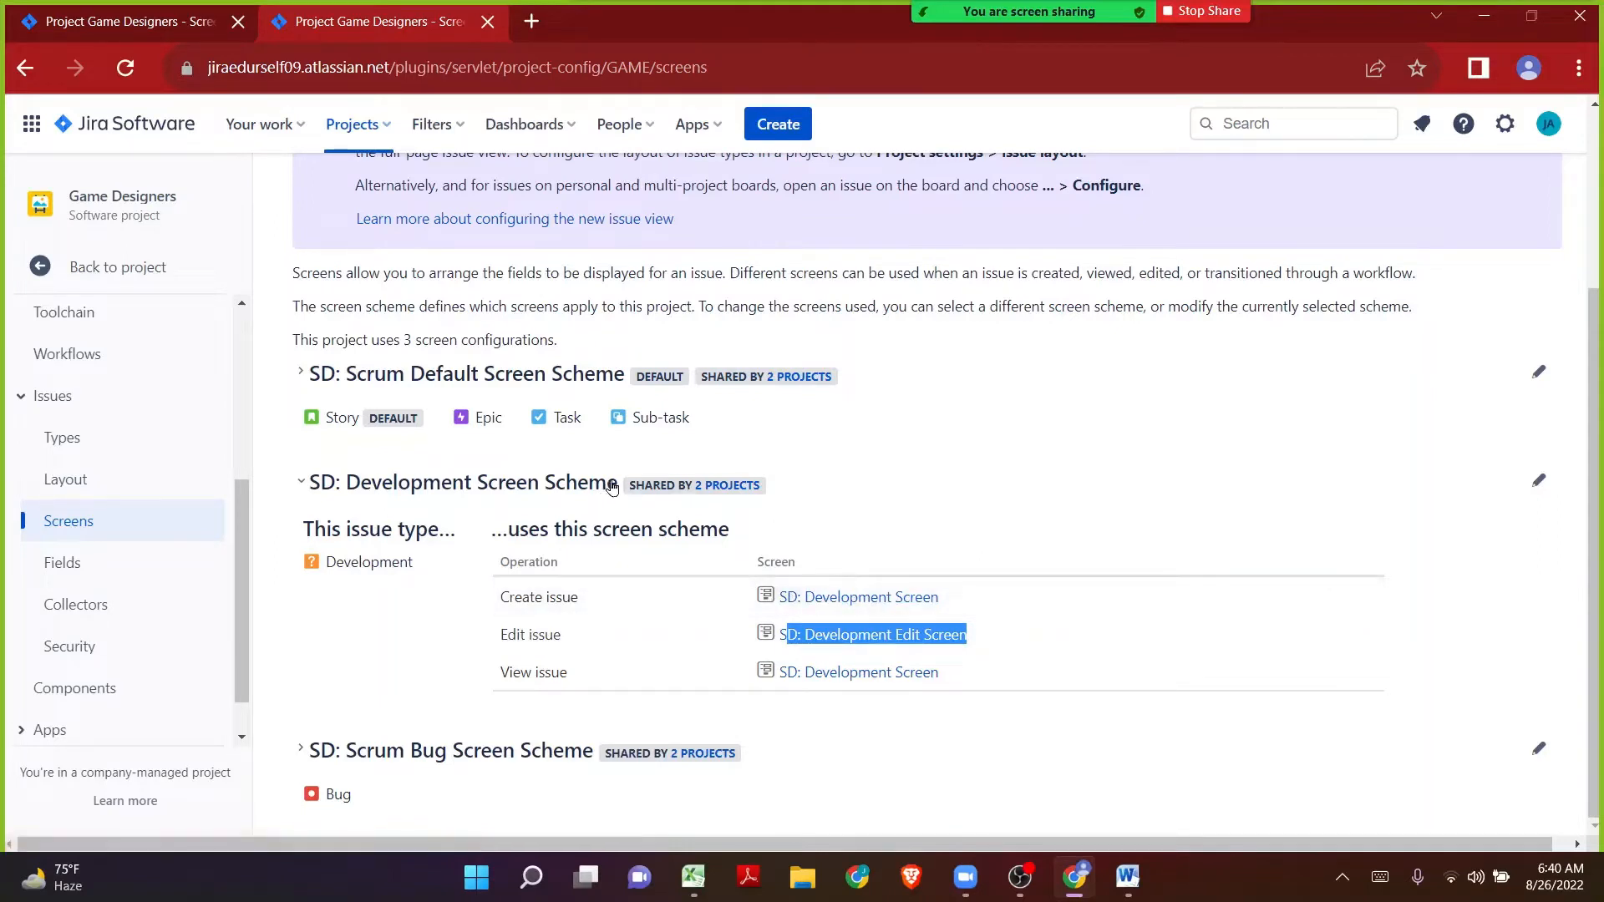
{"action": "left_click_drag", "start_coordinate": [619, 483], "coordinate": [313, 483]}
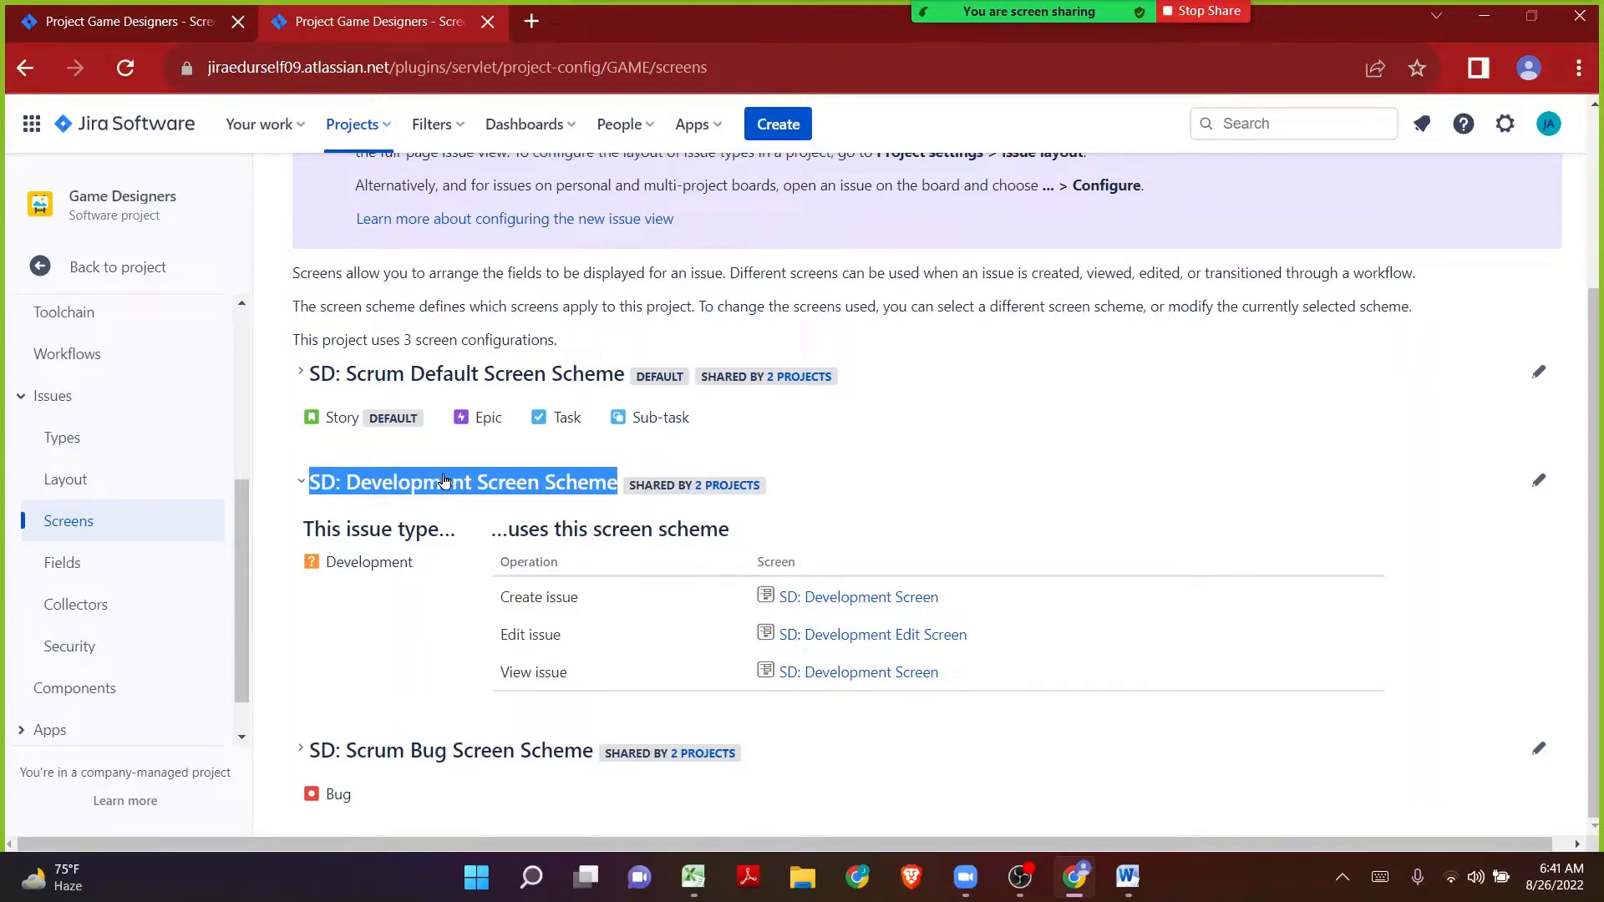
Step: Examine the SD: Scrum Issue Type Screen Scheme and its screen schemes, and collapse the SD: Development Screen Scheme
{"action": "scroll", "coordinate": [443, 481], "scroll_direction": "up", "scroll_amount": 3}
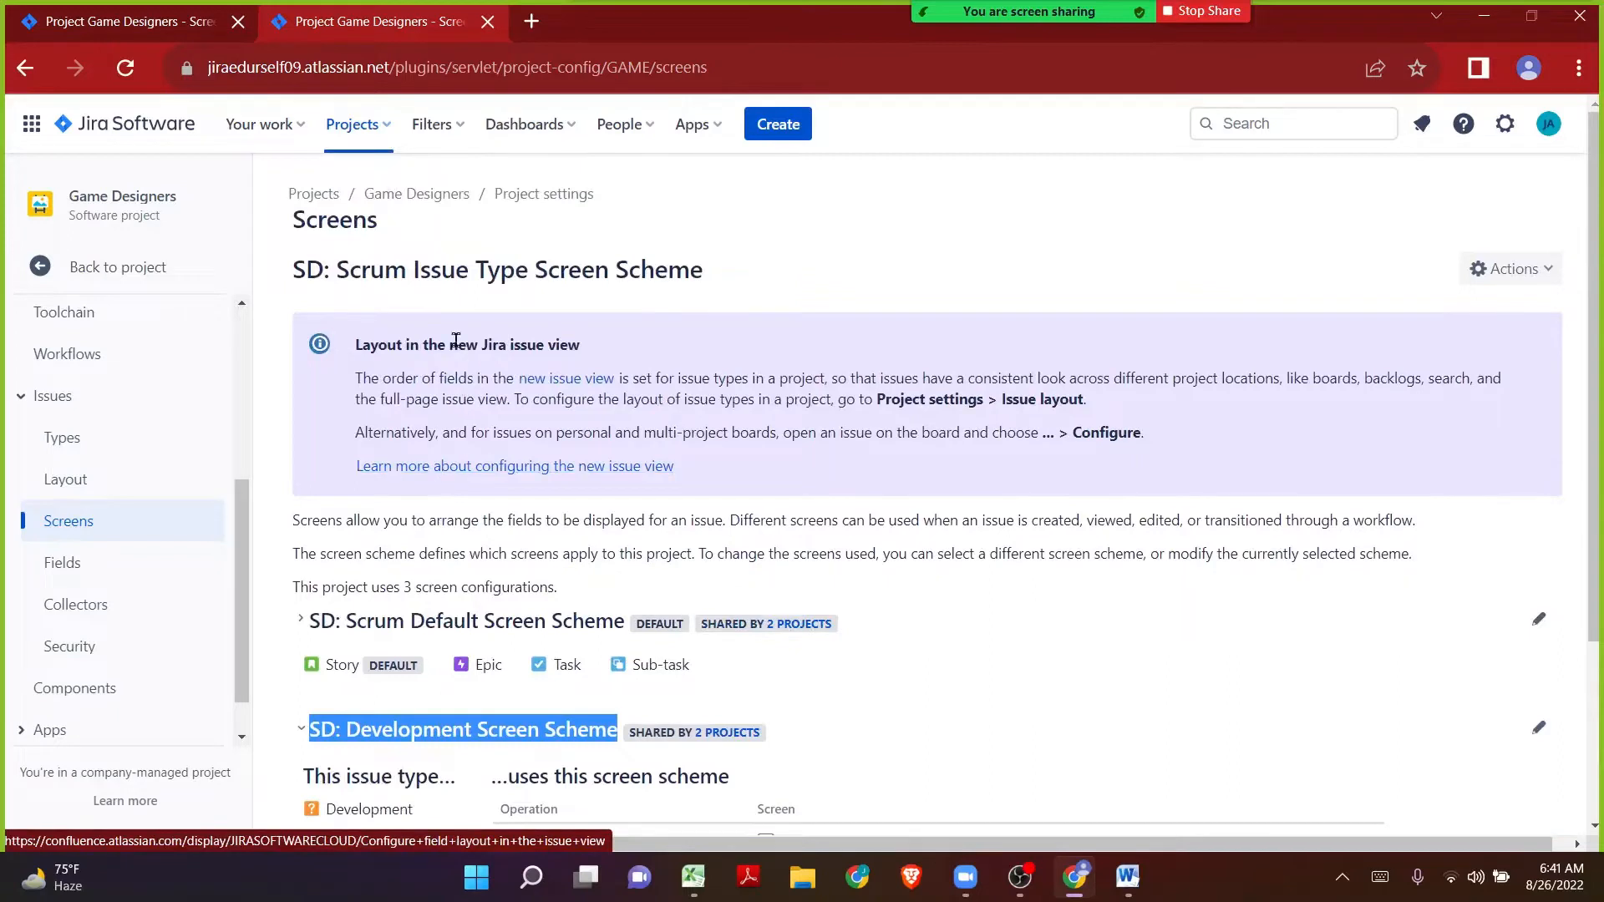
{"action": "left_click", "coordinate": [294, 269]}
{"action": "left_click_drag", "start_coordinate": [295, 269], "coordinate": [704, 278]}
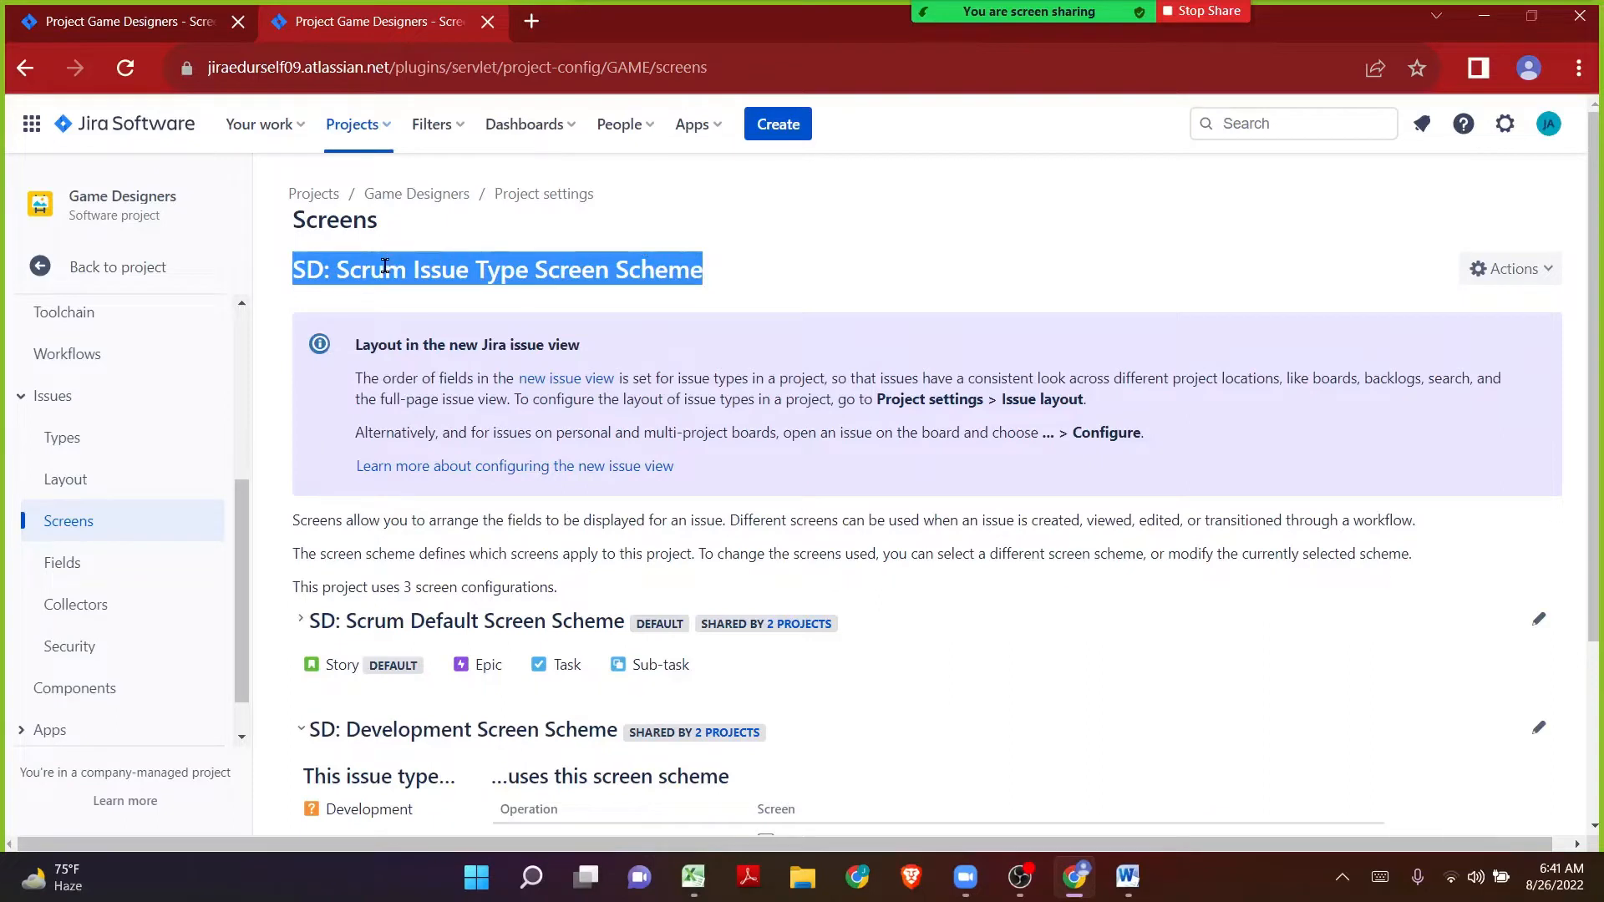
{"action": "left_click", "coordinate": [326, 269]}
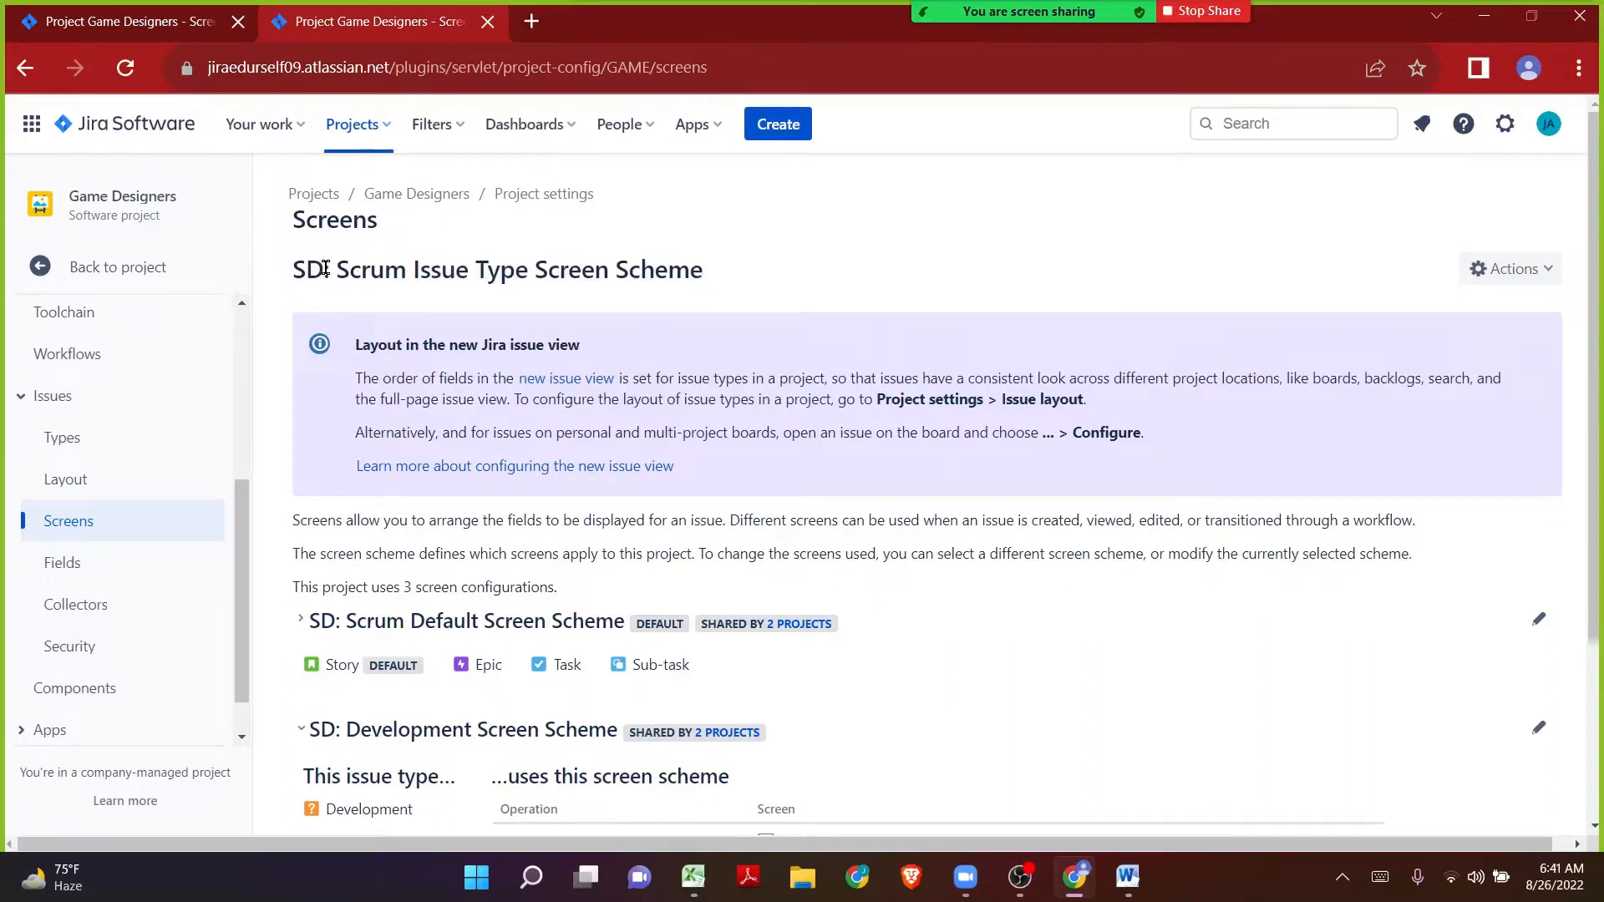
{"action": "left_click_drag", "start_coordinate": [290, 278], "coordinate": [326, 267]}
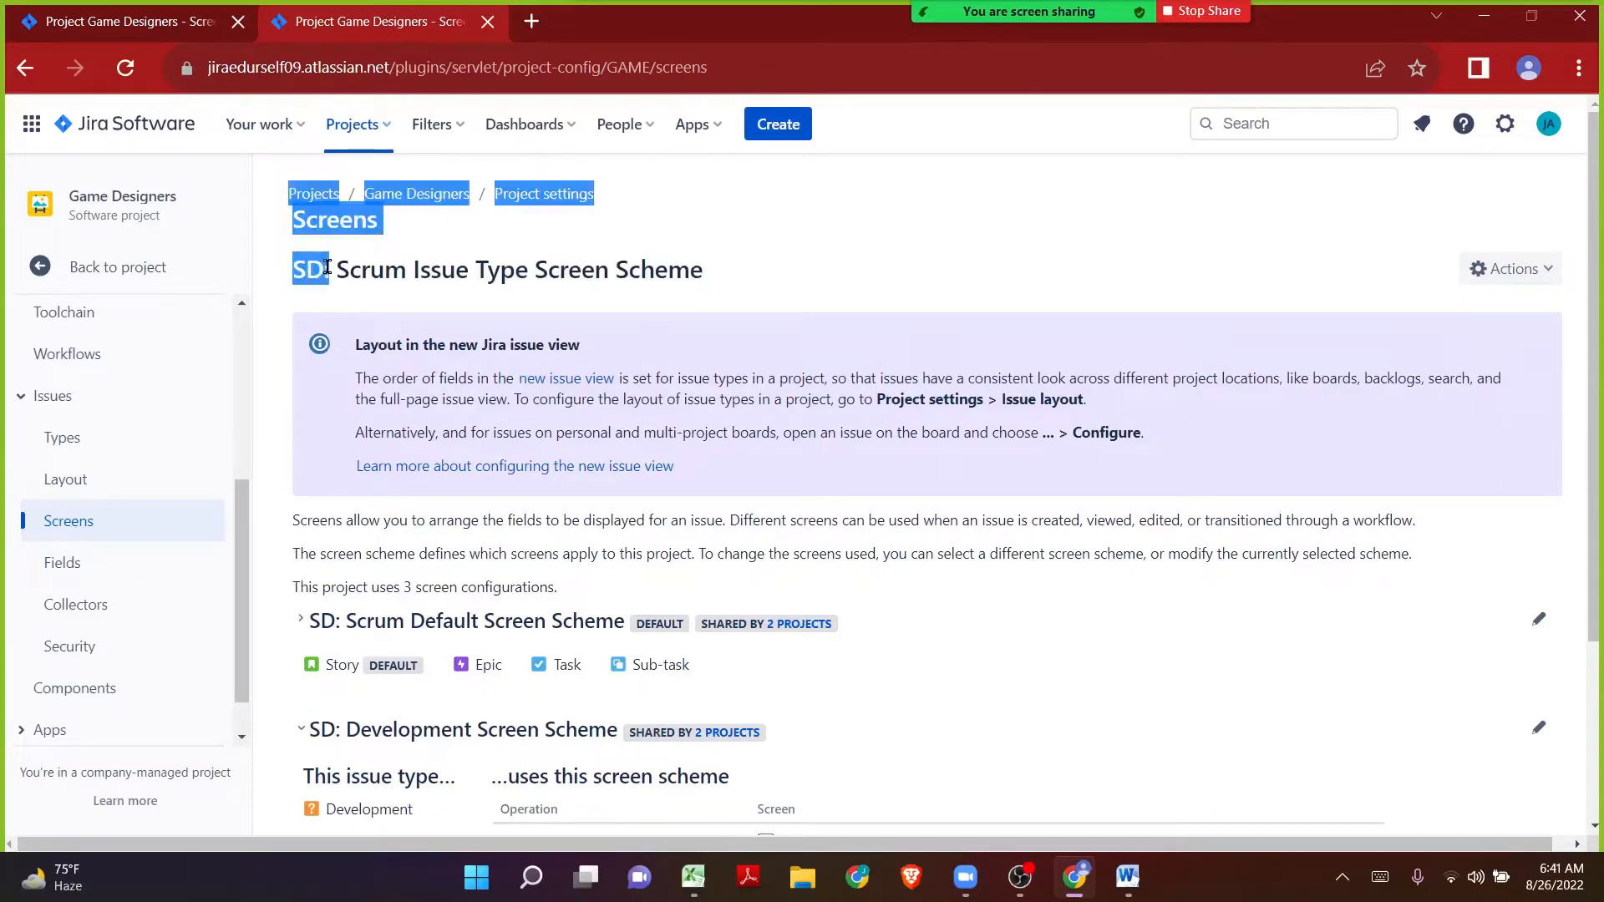
{"action": "scroll", "coordinate": [326, 268], "scroll_direction": "down", "scroll_amount": 2}
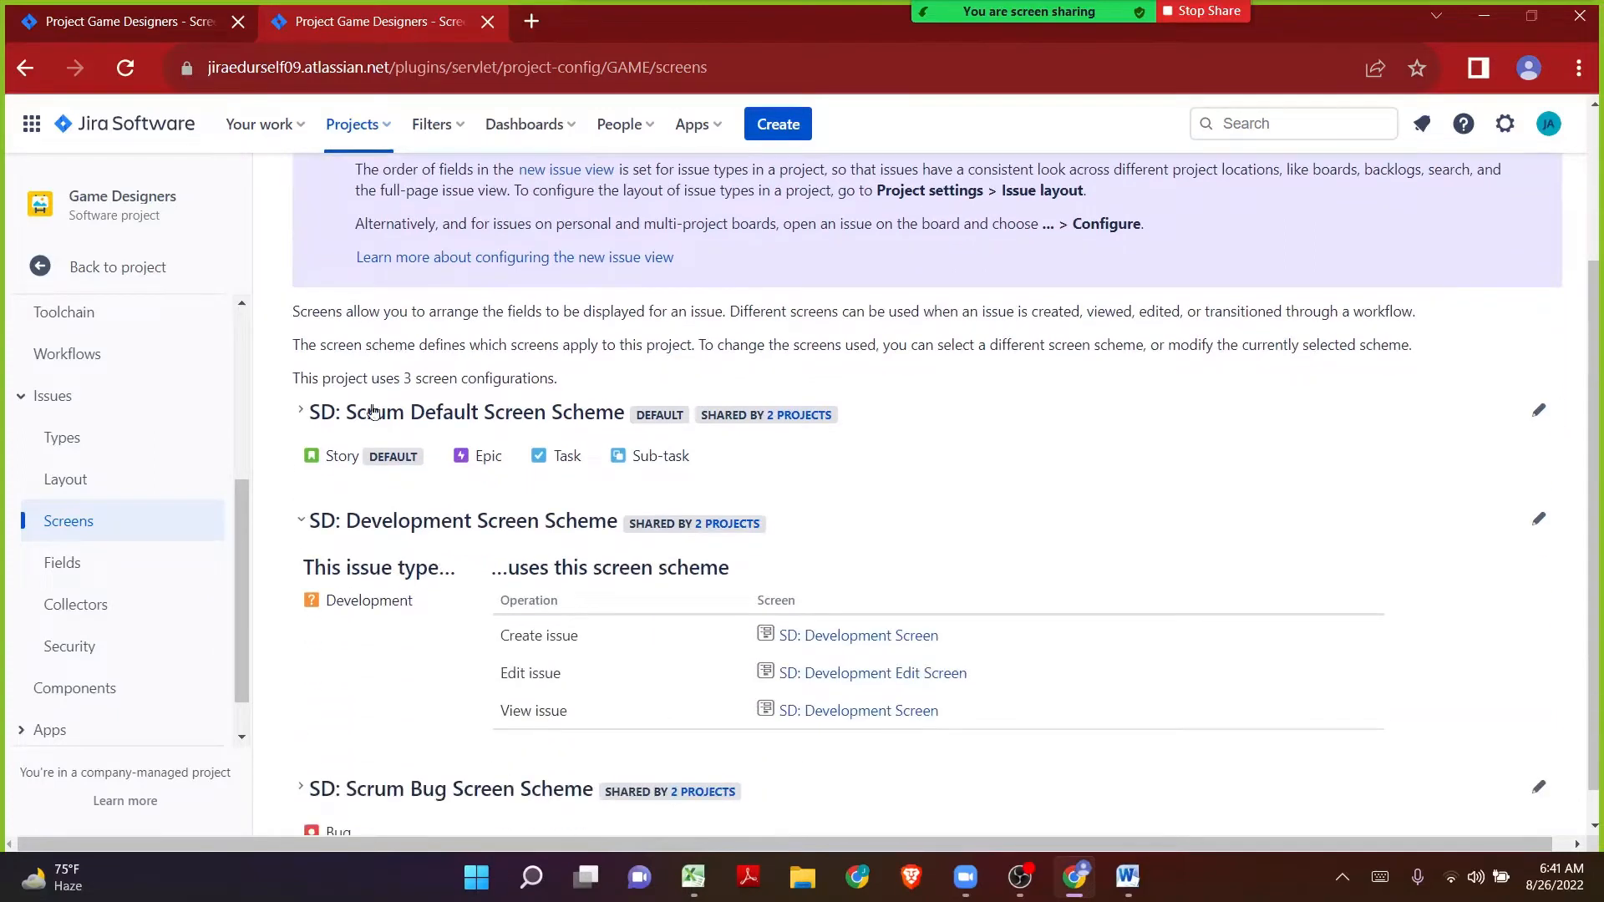
{"action": "mouse_move", "coordinate": [357, 595]}
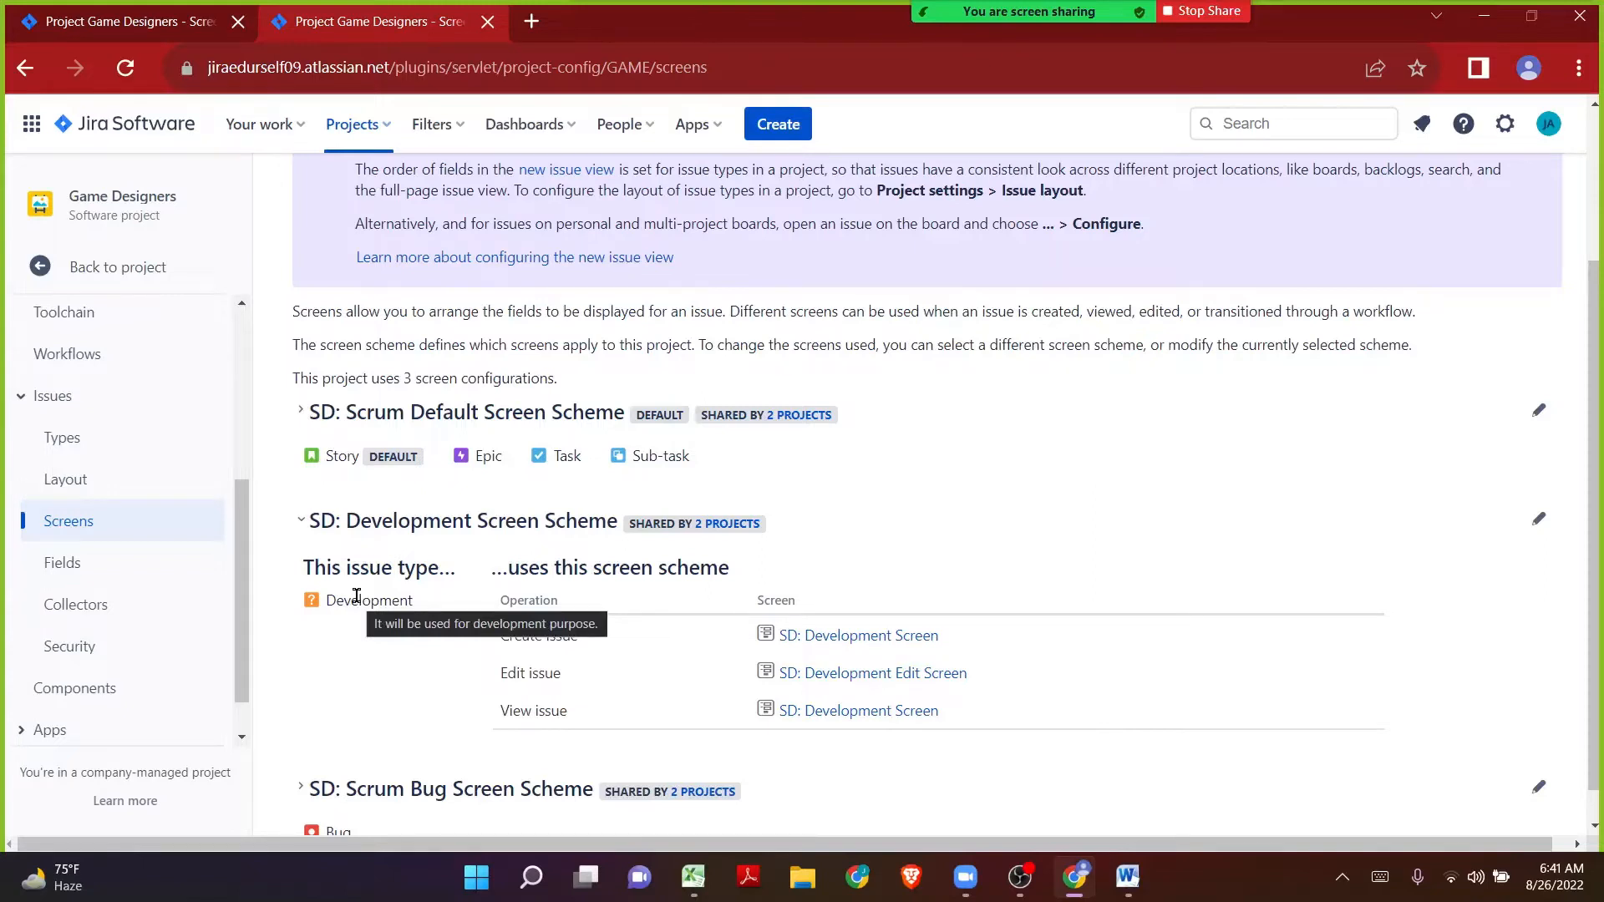
{"action": "scroll", "coordinate": [357, 596], "scroll_direction": "up", "scroll_amount": 2}
{"action": "left_click_drag", "start_coordinate": [324, 269], "coordinate": [701, 266]}
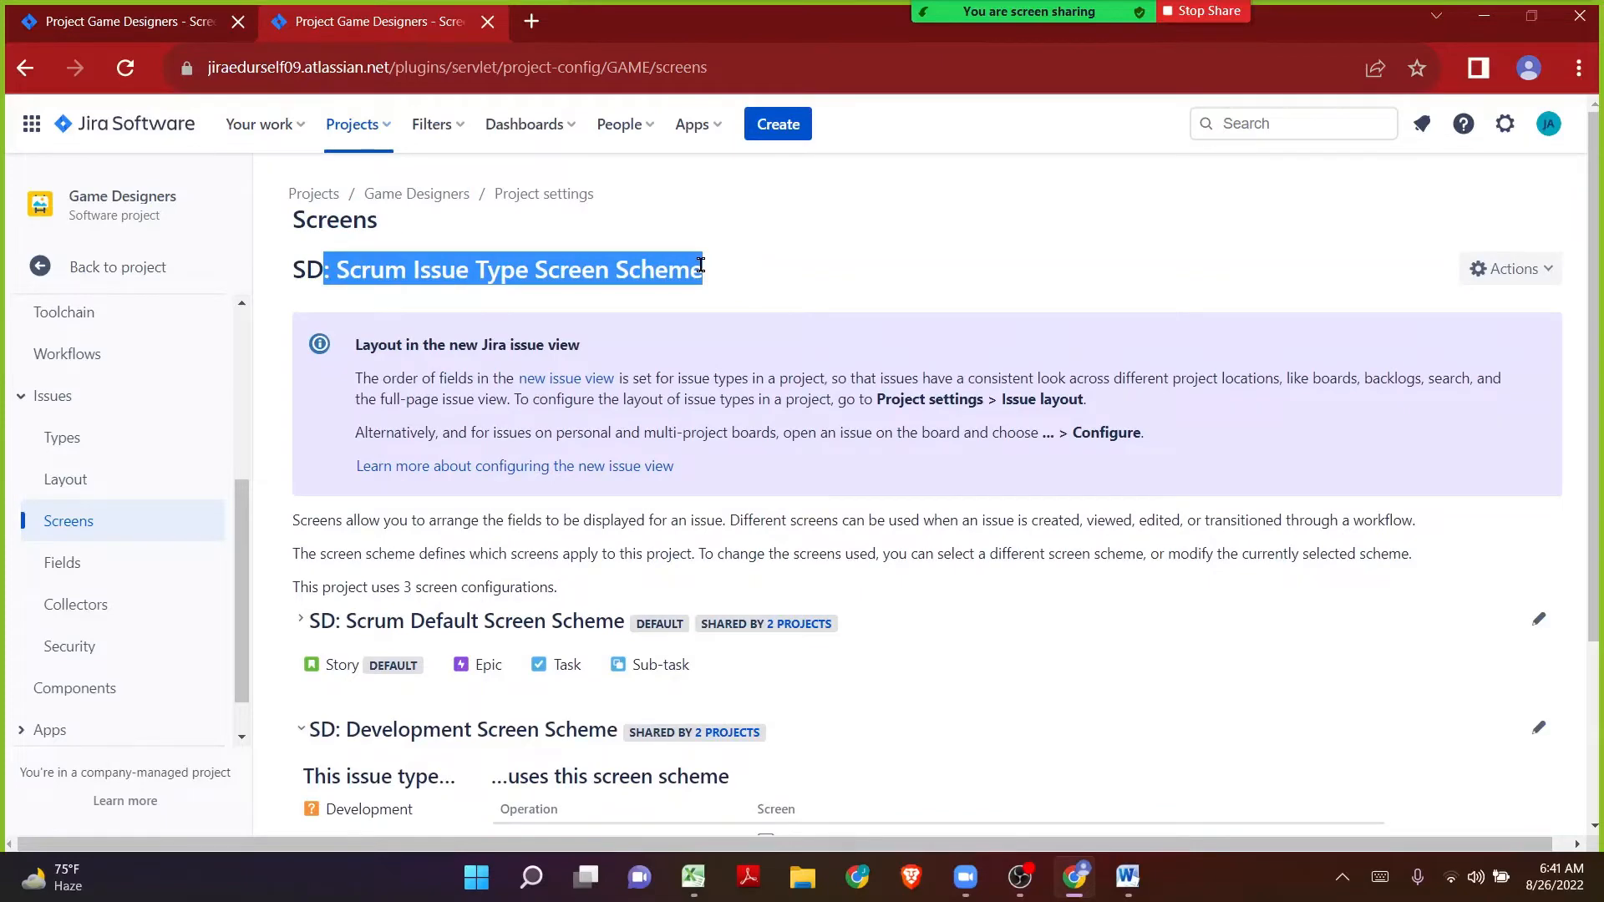
{"action": "scroll", "coordinate": [700, 264], "scroll_direction": "down", "scroll_amount": 3}
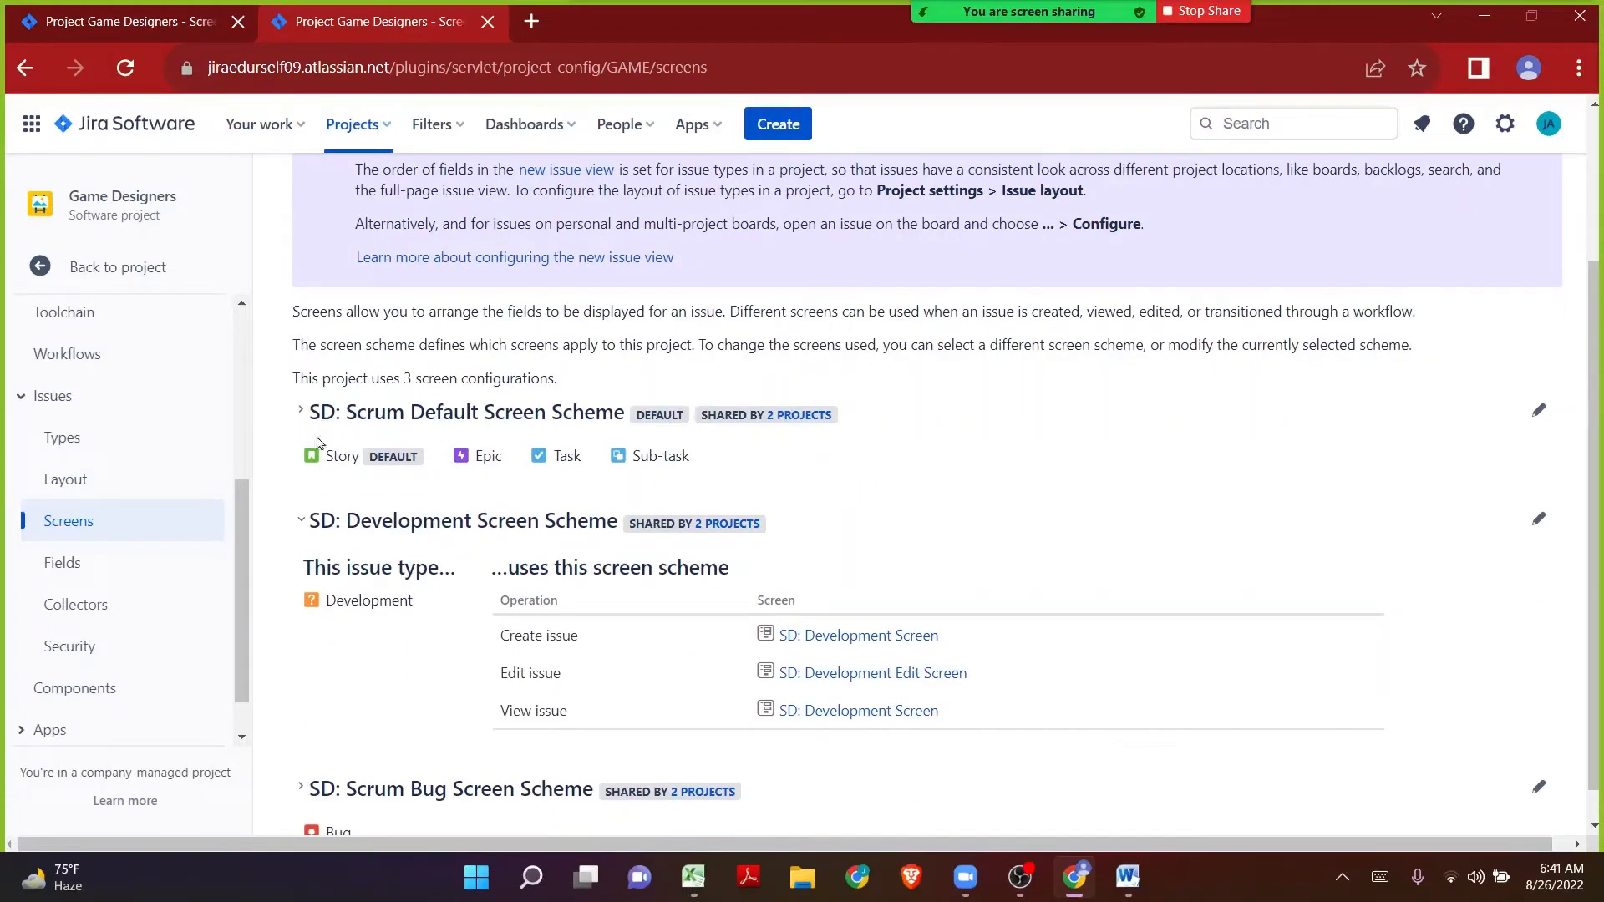
{"action": "scroll", "coordinate": [437, 698], "scroll_direction": "down", "scroll_amount": 1}
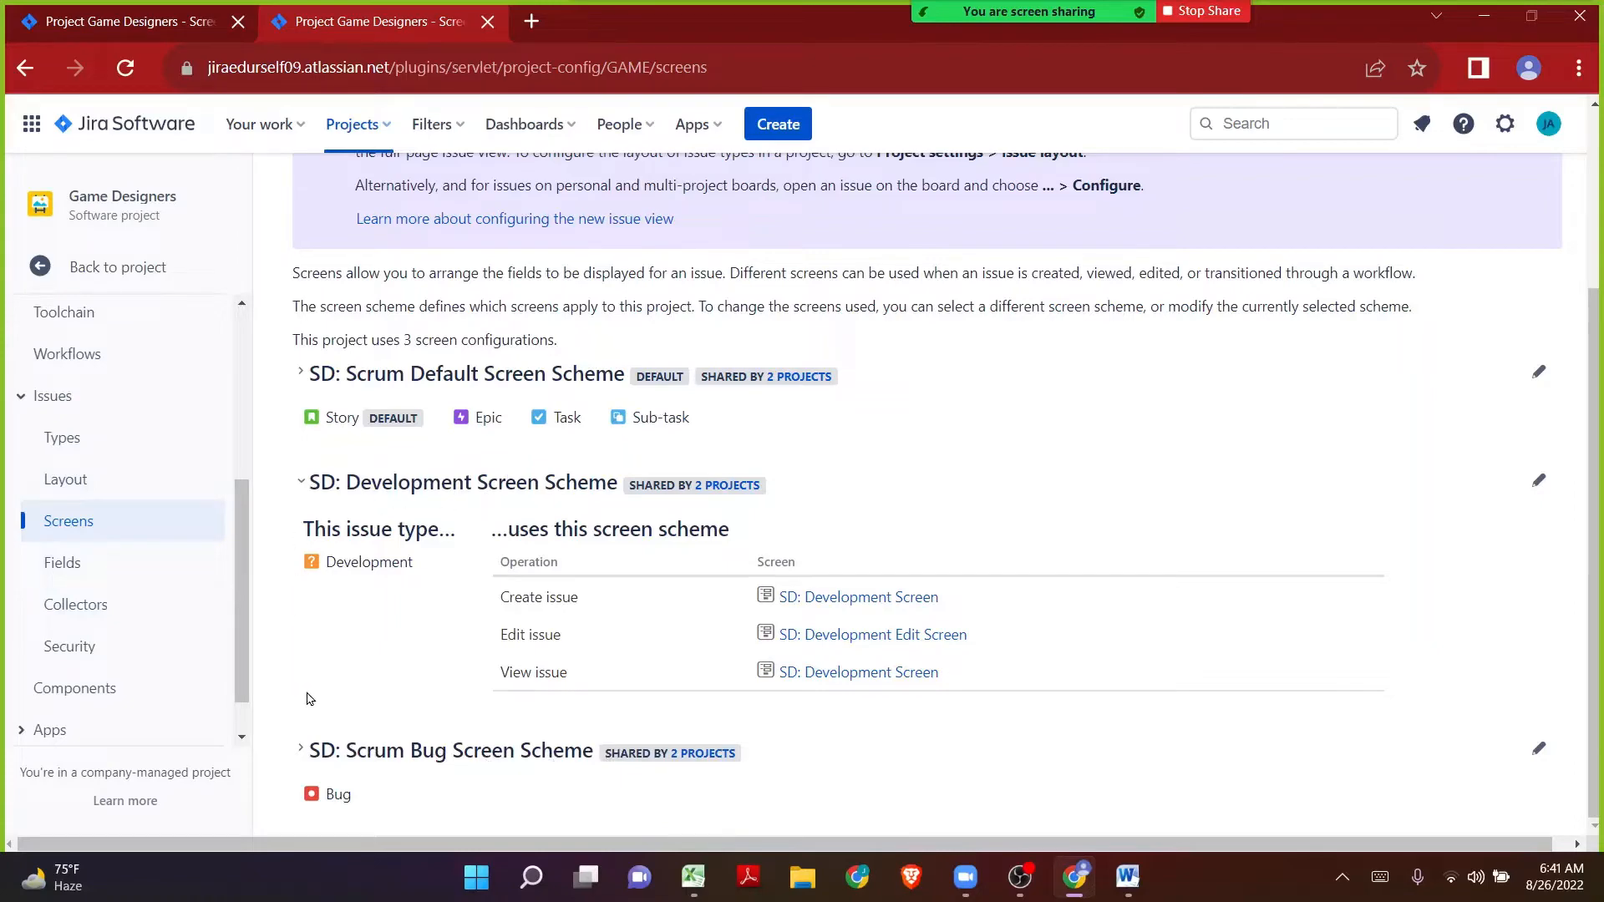
{"action": "left_click", "coordinate": [303, 484]}
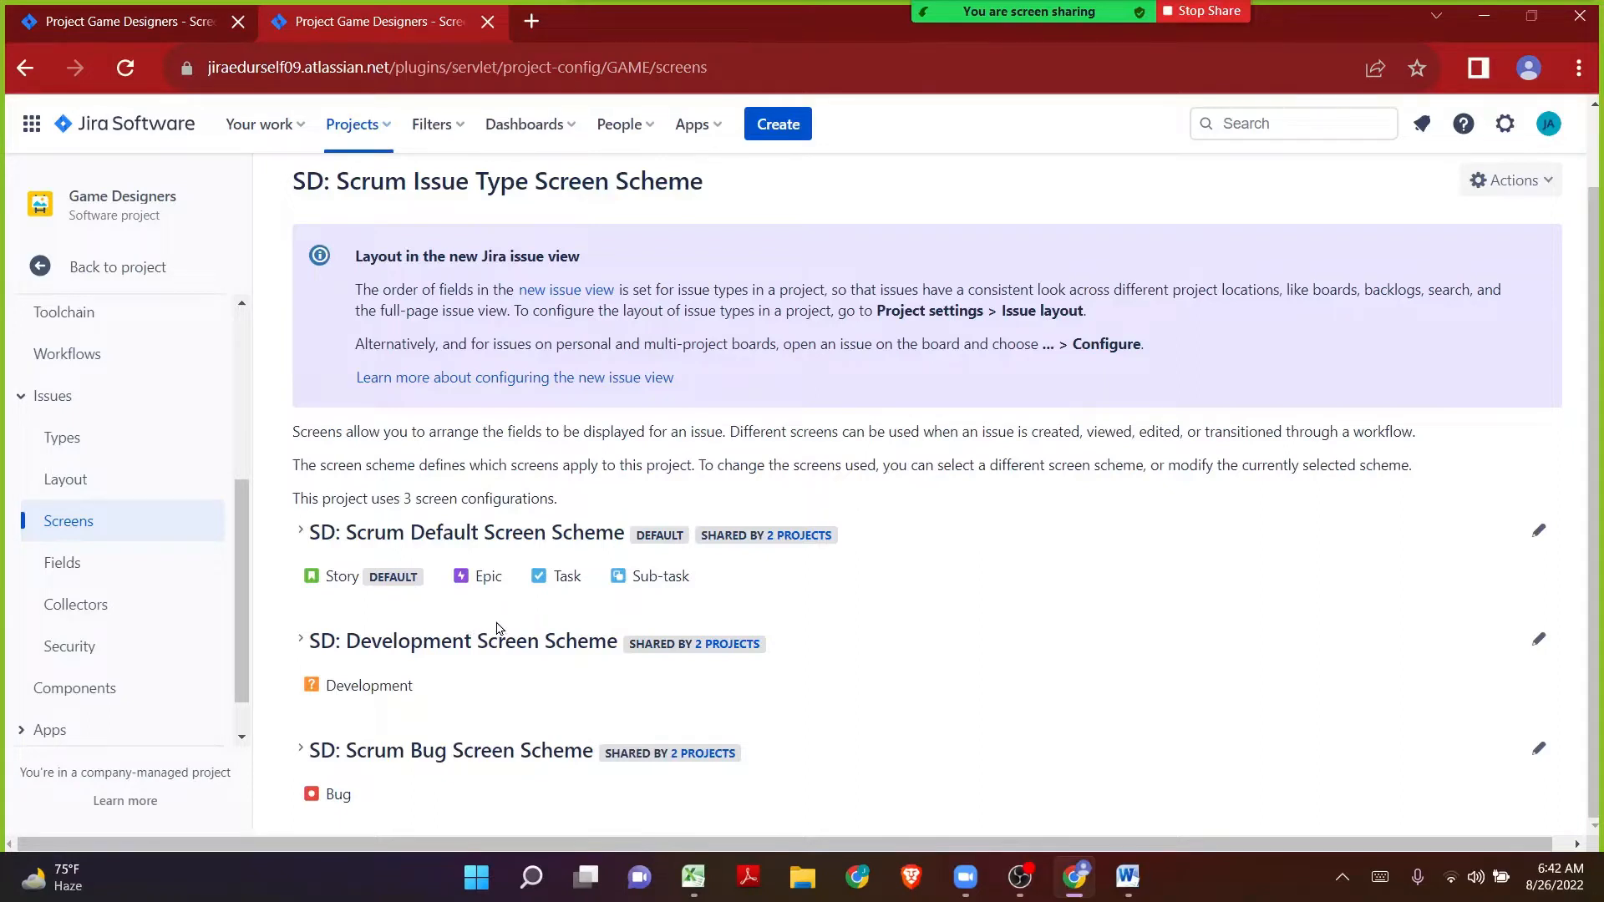
Step: Close the duplicate Game Designers Screens tab and open the Jira Your work page in a new browser tab
{"action": "left_click", "coordinate": [239, 24]}
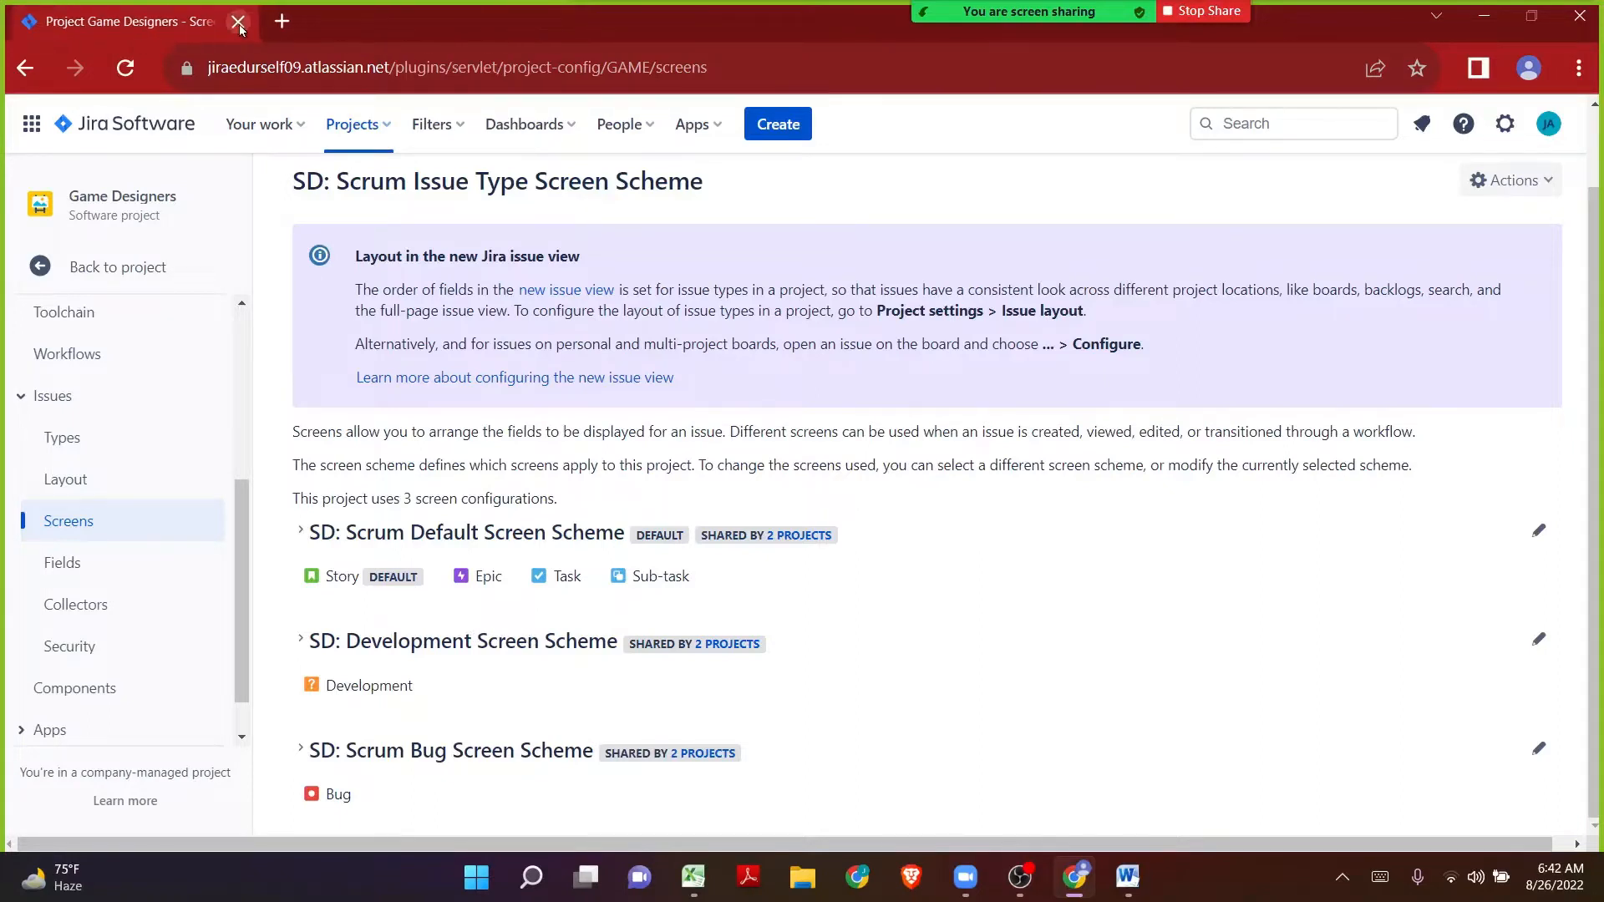
{"action": "left_click", "coordinate": [284, 22]}
{"action": "left_click", "coordinate": [85, 113]}
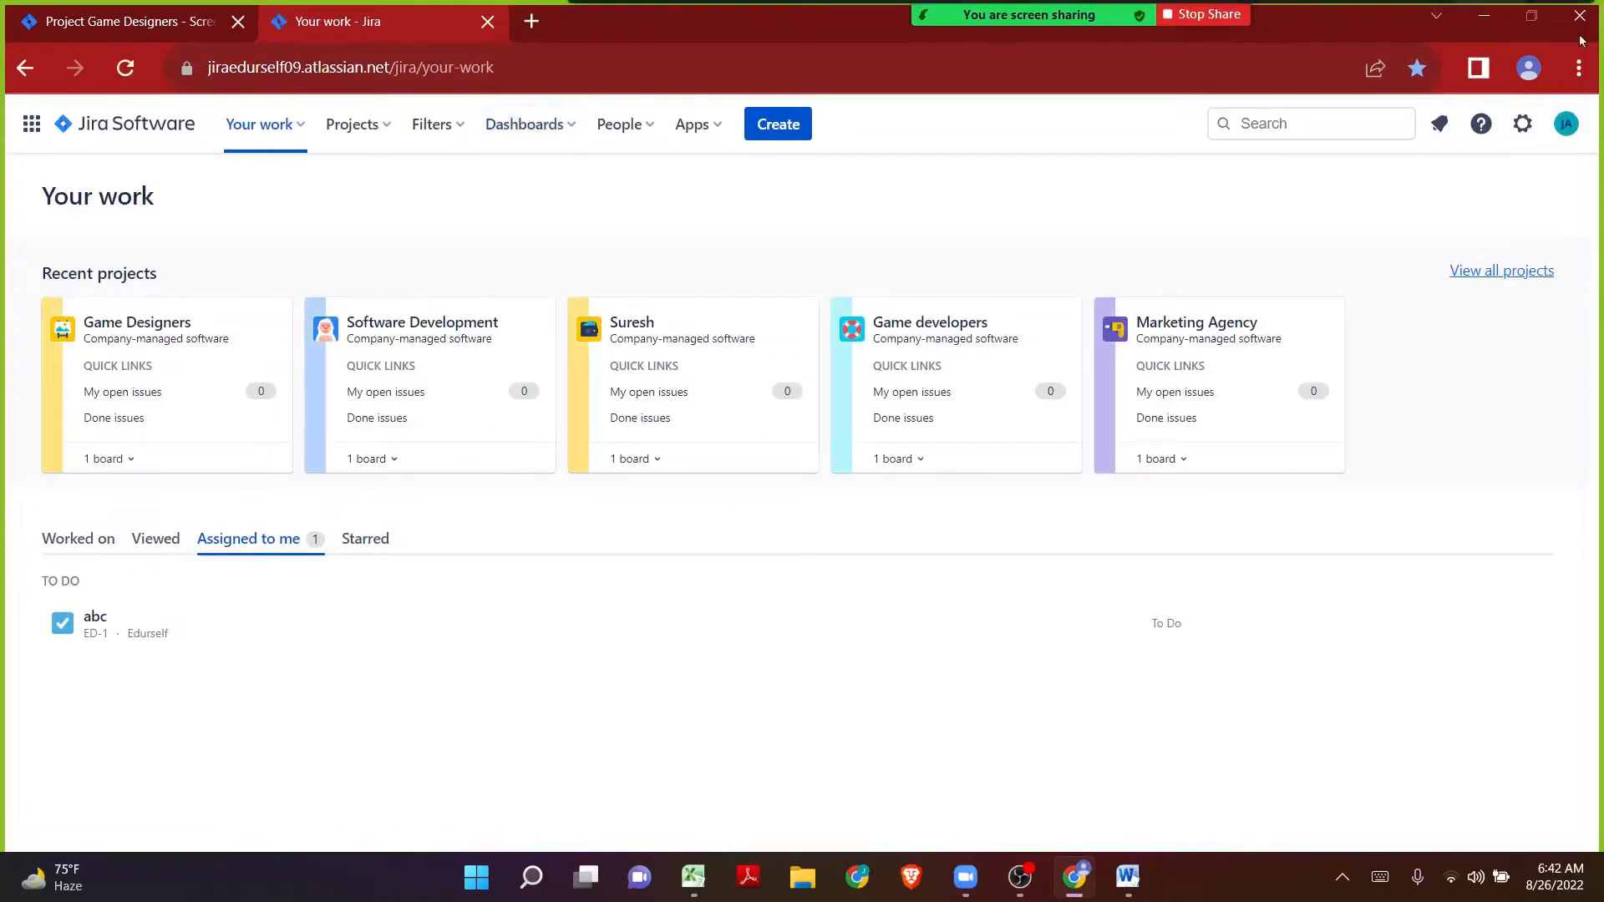
Step: Open the list of all screens in the Jira issue administration settings
{"action": "left_click", "coordinate": [1521, 125]}
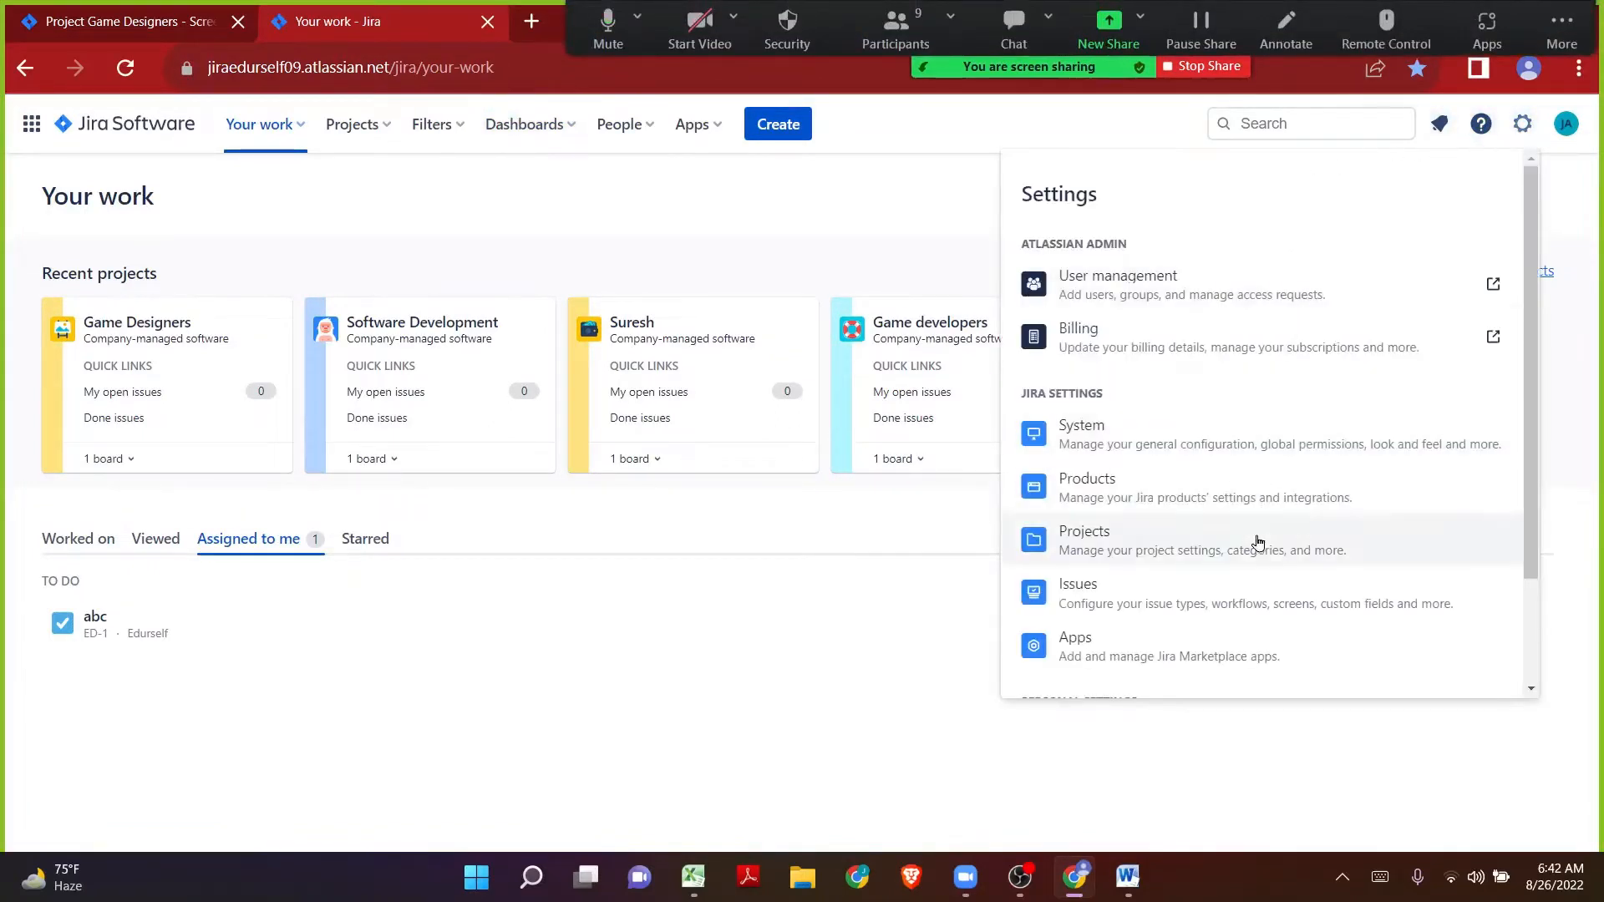
{"action": "left_click", "coordinate": [1247, 608]}
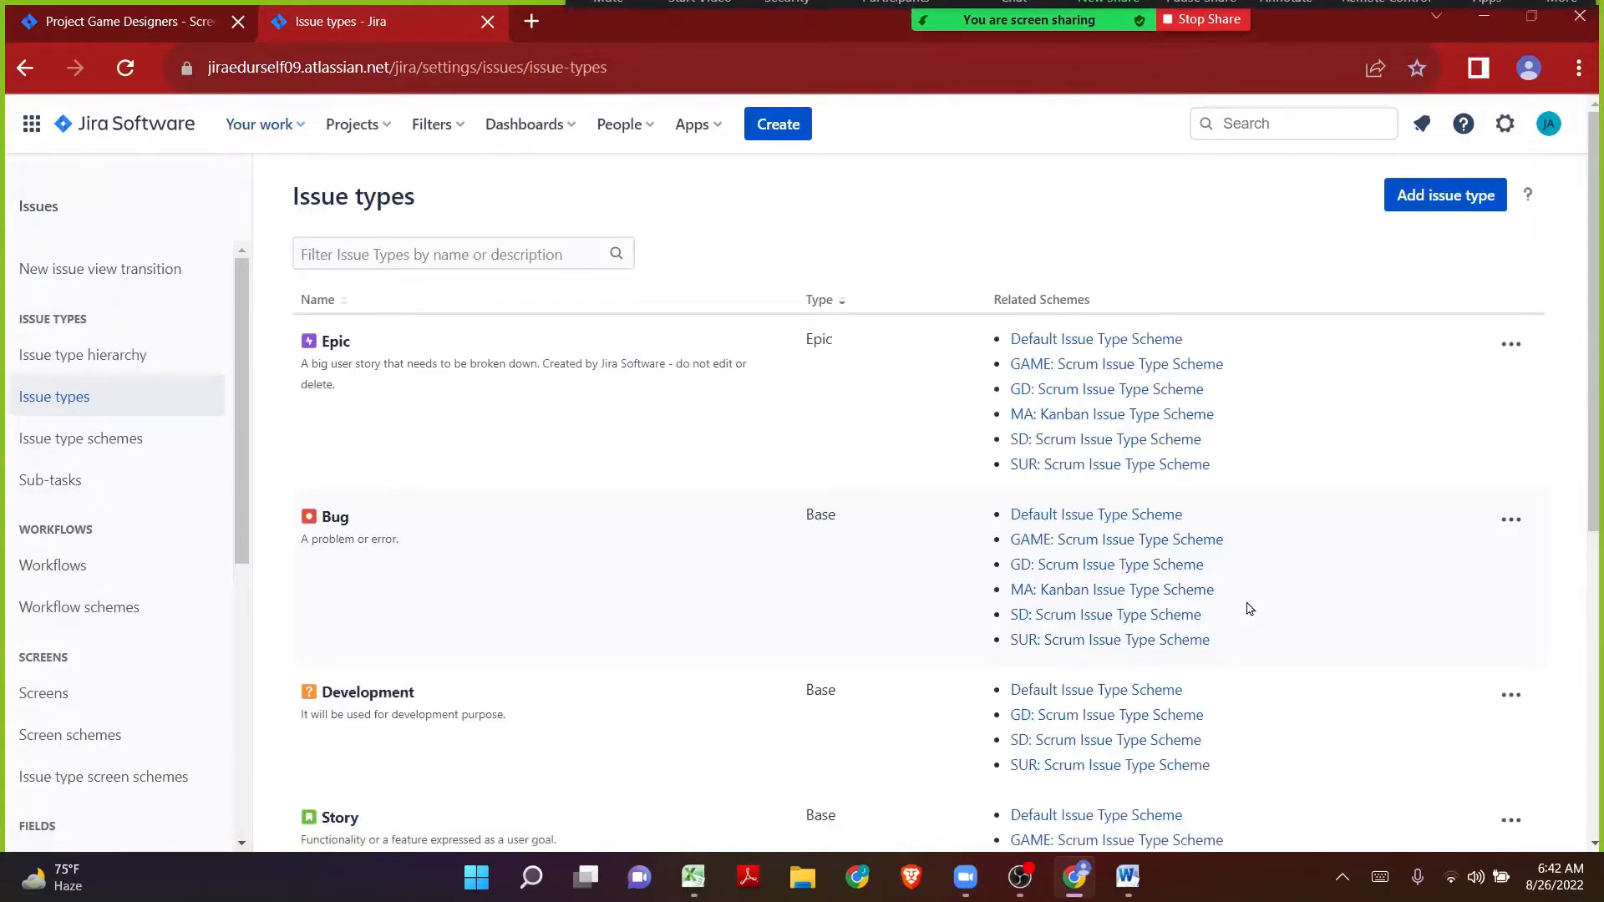
{"action": "left_click", "coordinate": [116, 687]}
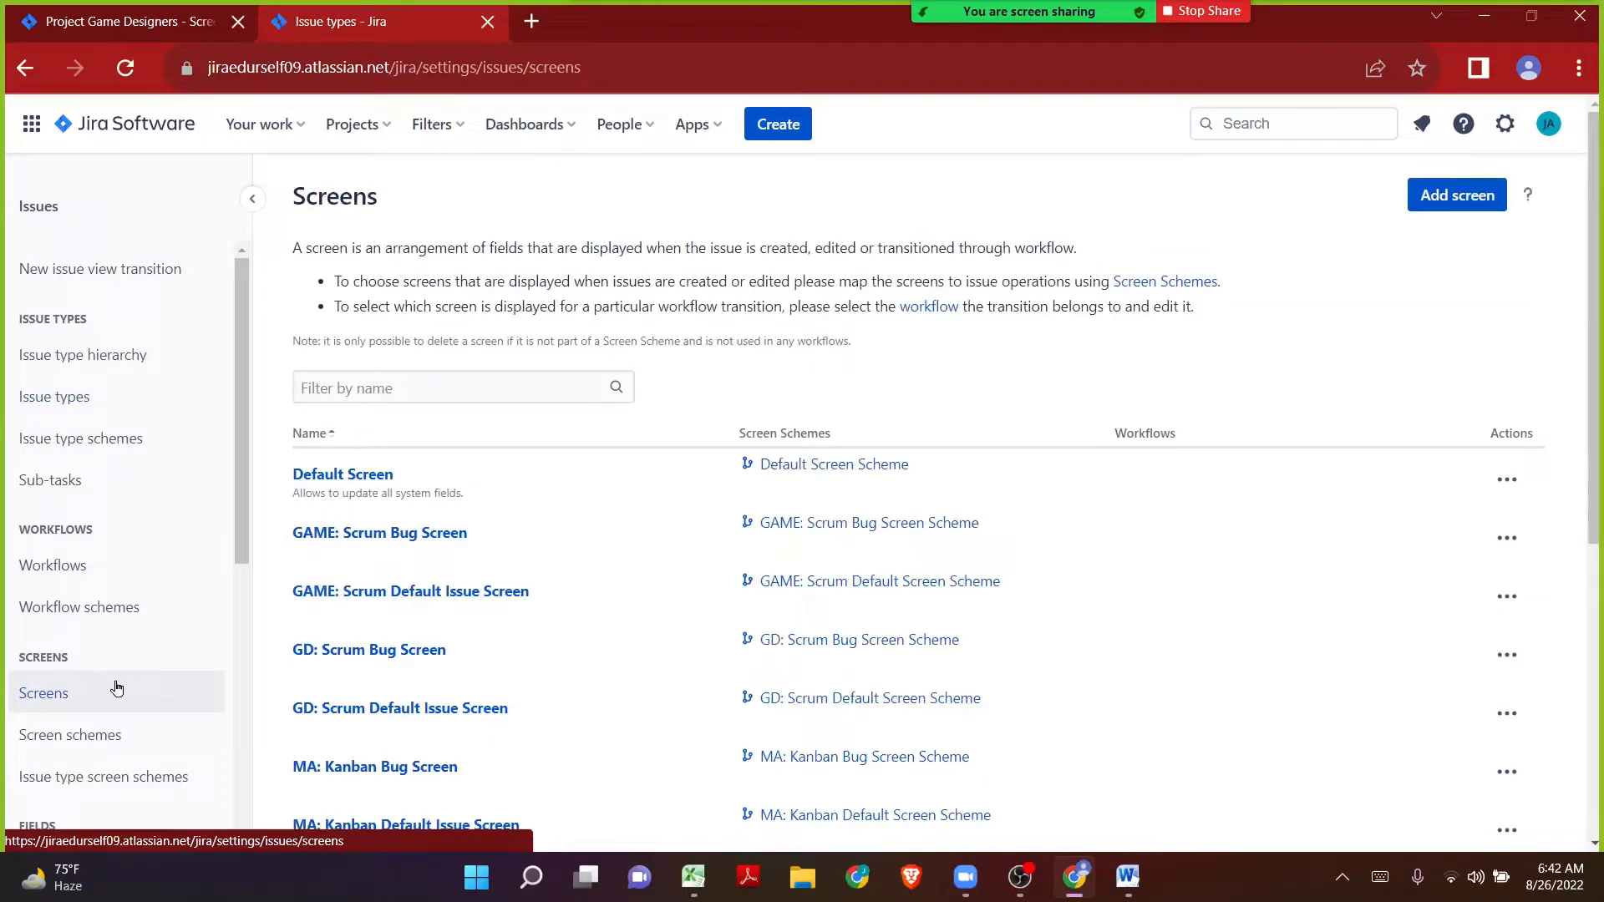
Step: Copy the create-issue screen name from the Game Designers screen settings and filter the global screens list by "SD: Development Screen"
{"action": "left_click", "coordinate": [67, 28]}
{"action": "left_click", "coordinate": [300, 640]}
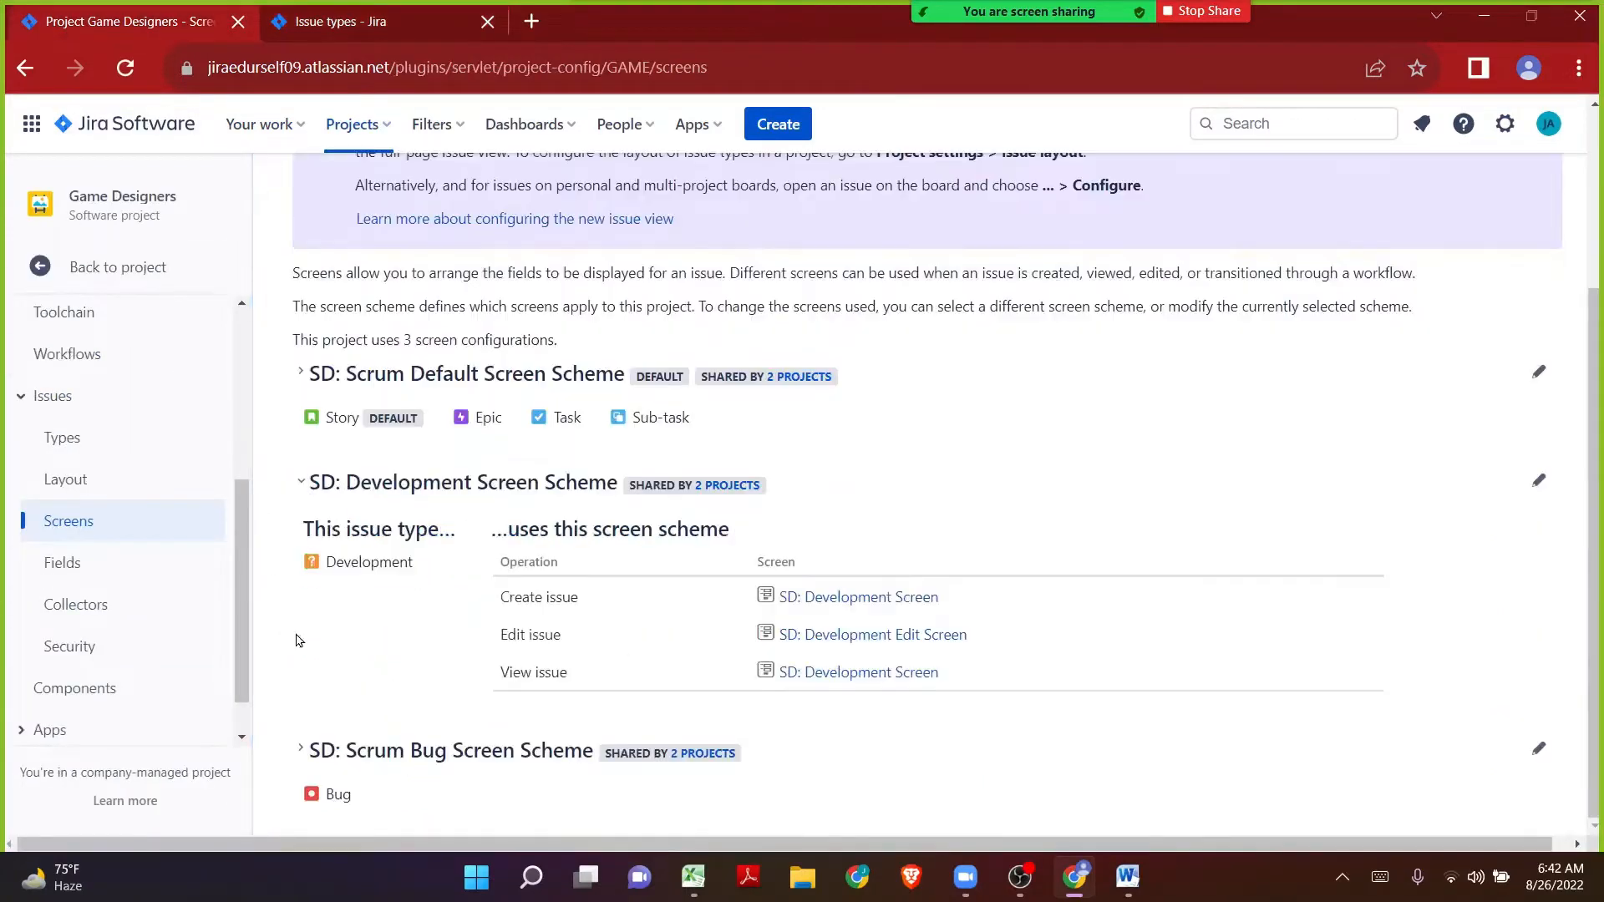
{"action": "left_click_drag", "start_coordinate": [948, 598], "coordinate": [776, 598]}
{"action": "key", "text": "ctrl+c"}
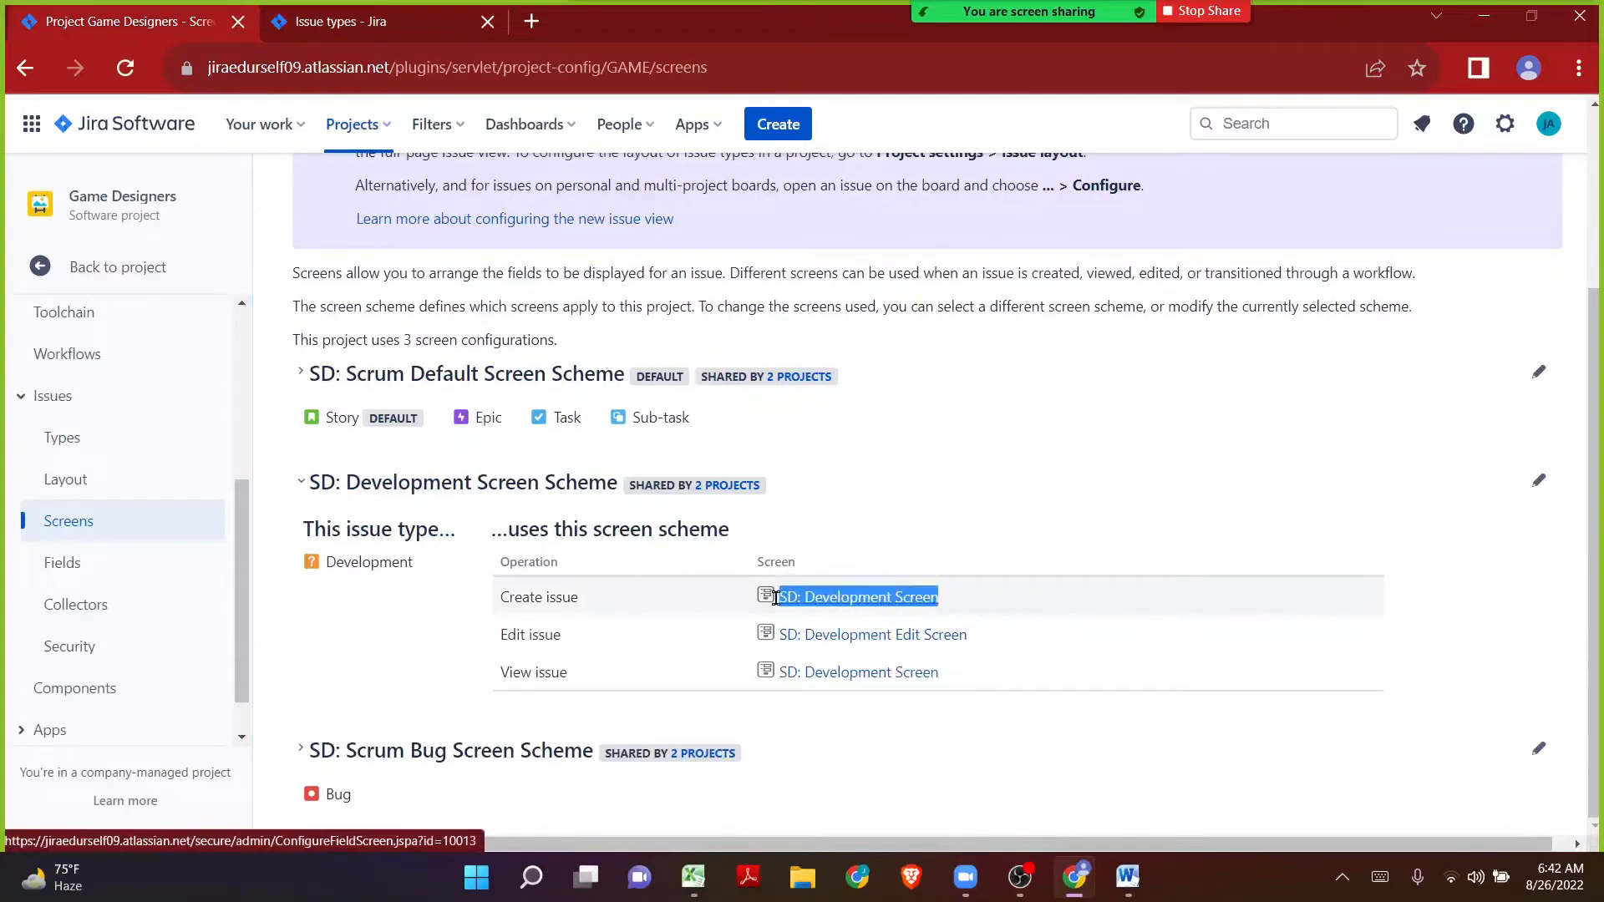
{"action": "left_click", "coordinate": [414, 20]}
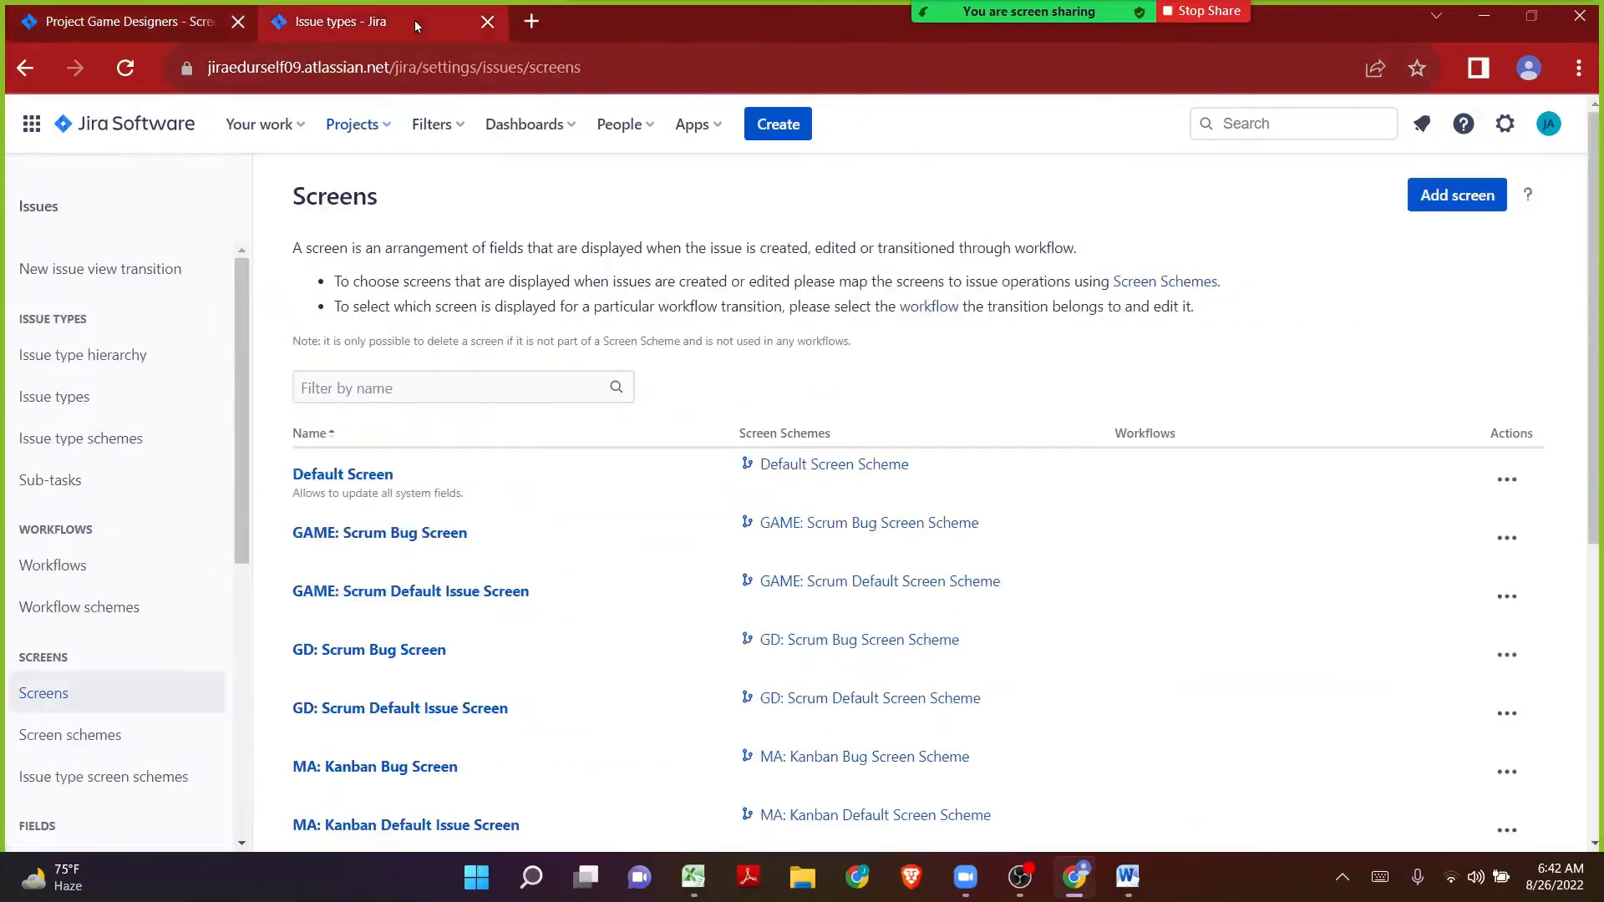
{"action": "left_click", "coordinate": [351, 392]}
{"action": "key", "text": "ctrl+v"}
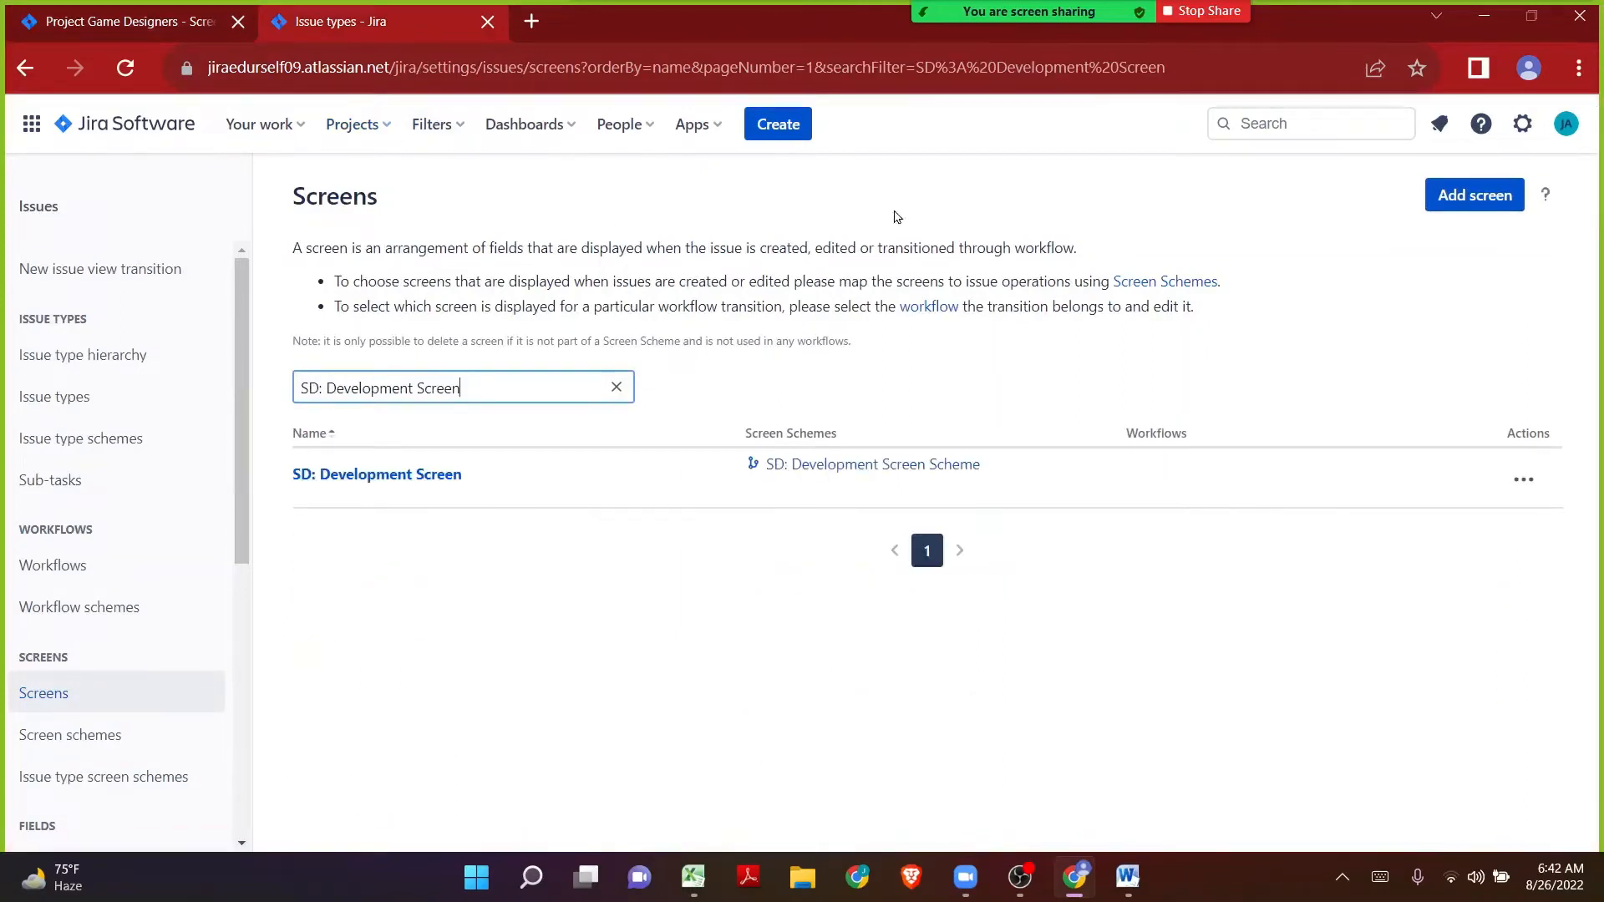
Step: Make a copy of SD: Development Screen named "GD: Development Screen"
{"action": "left_click", "coordinate": [1514, 481]}
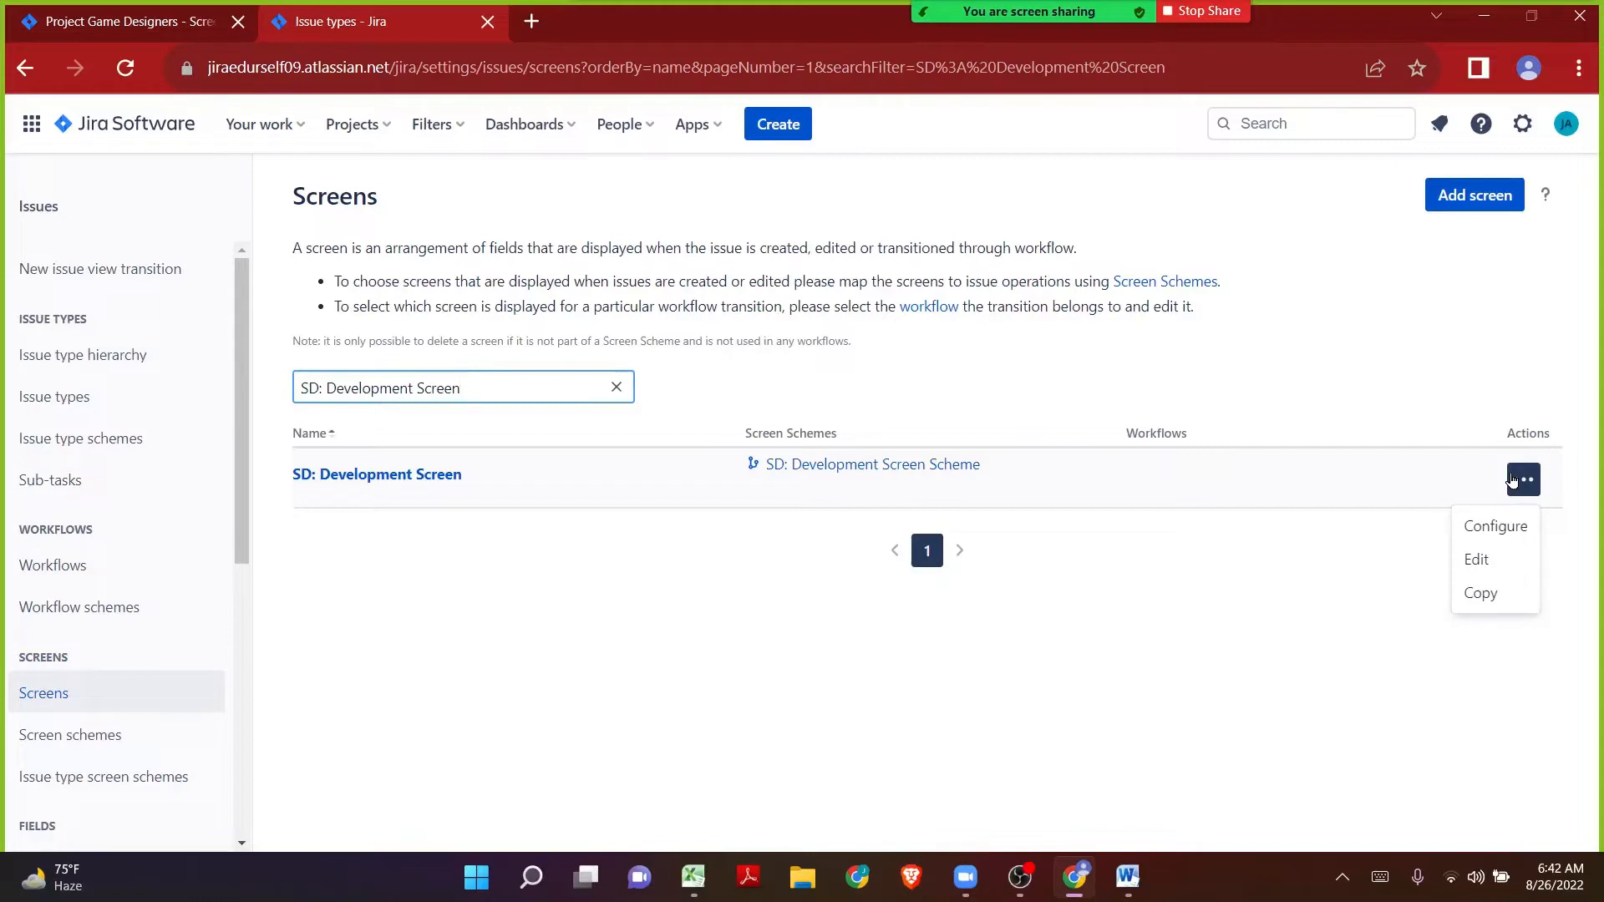
{"action": "left_click", "coordinate": [1509, 589]}
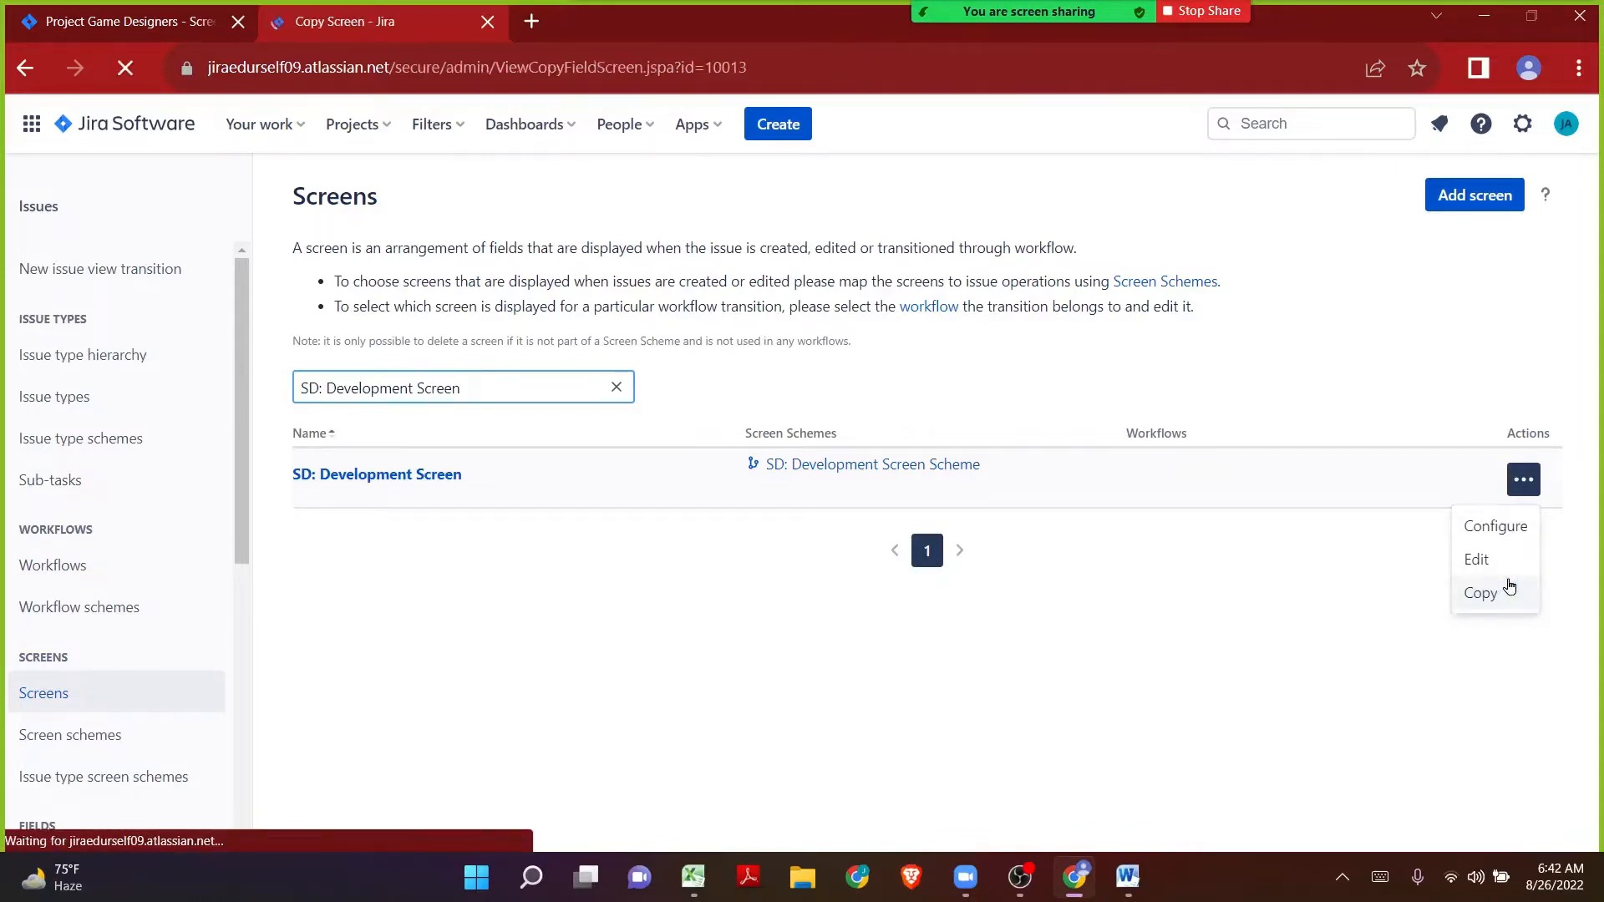
{"action": "left_click", "coordinate": [556, 331]}
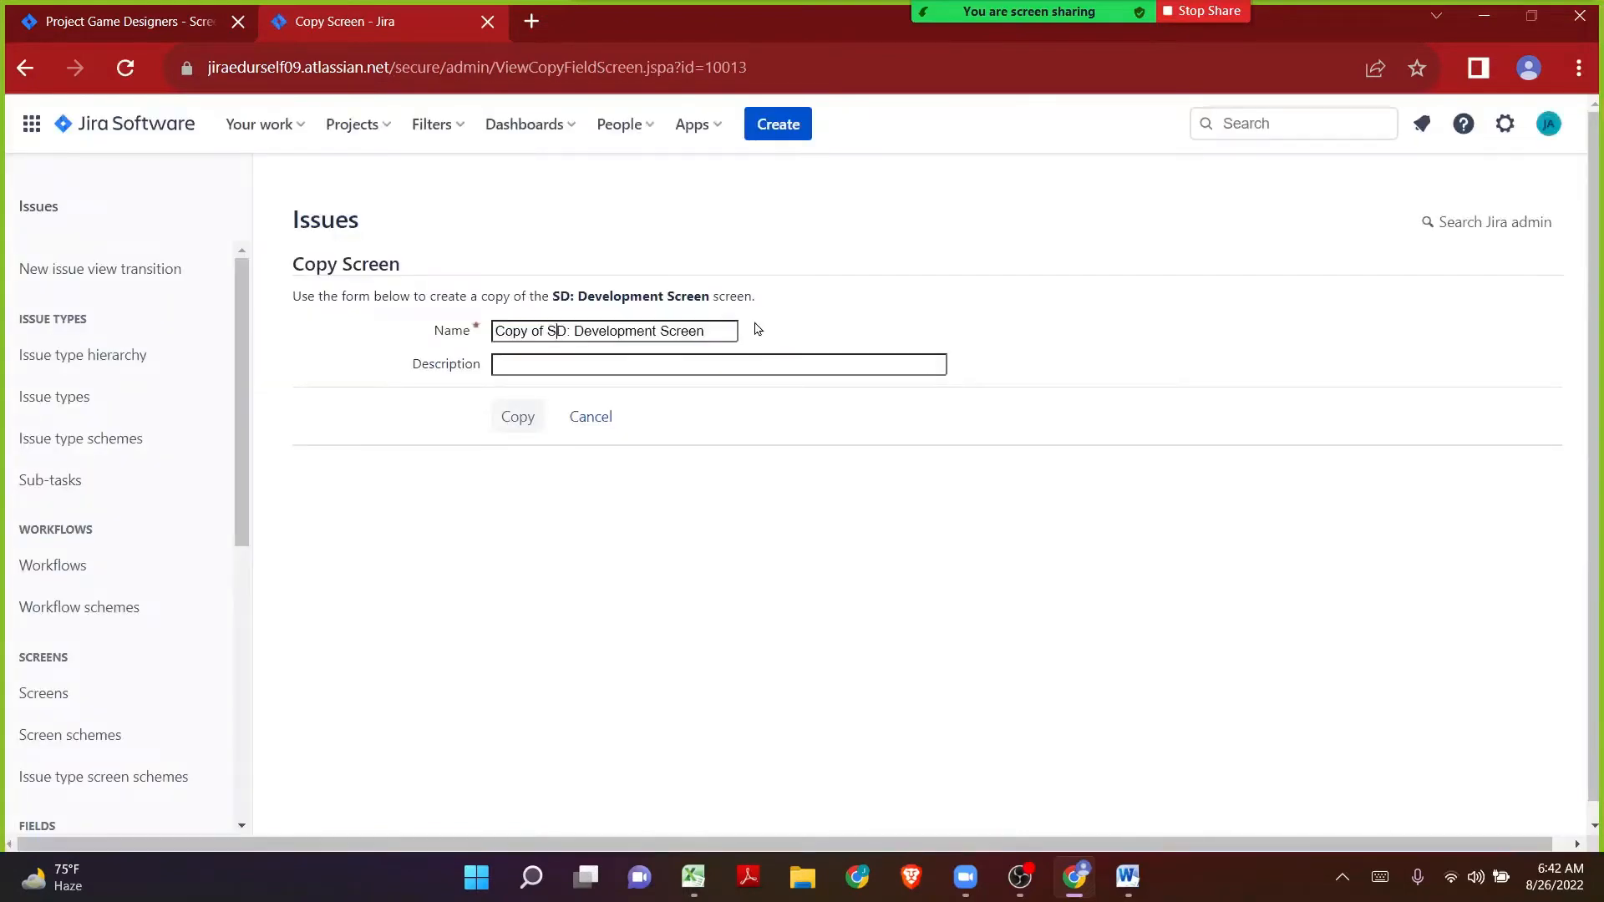
{"action": "key", "text": "ctrl+shift+Left"}
{"action": "key", "text": "ctrl+shift+Left"}
{"action": "key", "text": "ctrl+shift+Left"}
{"action": "type", "text": "GD"}
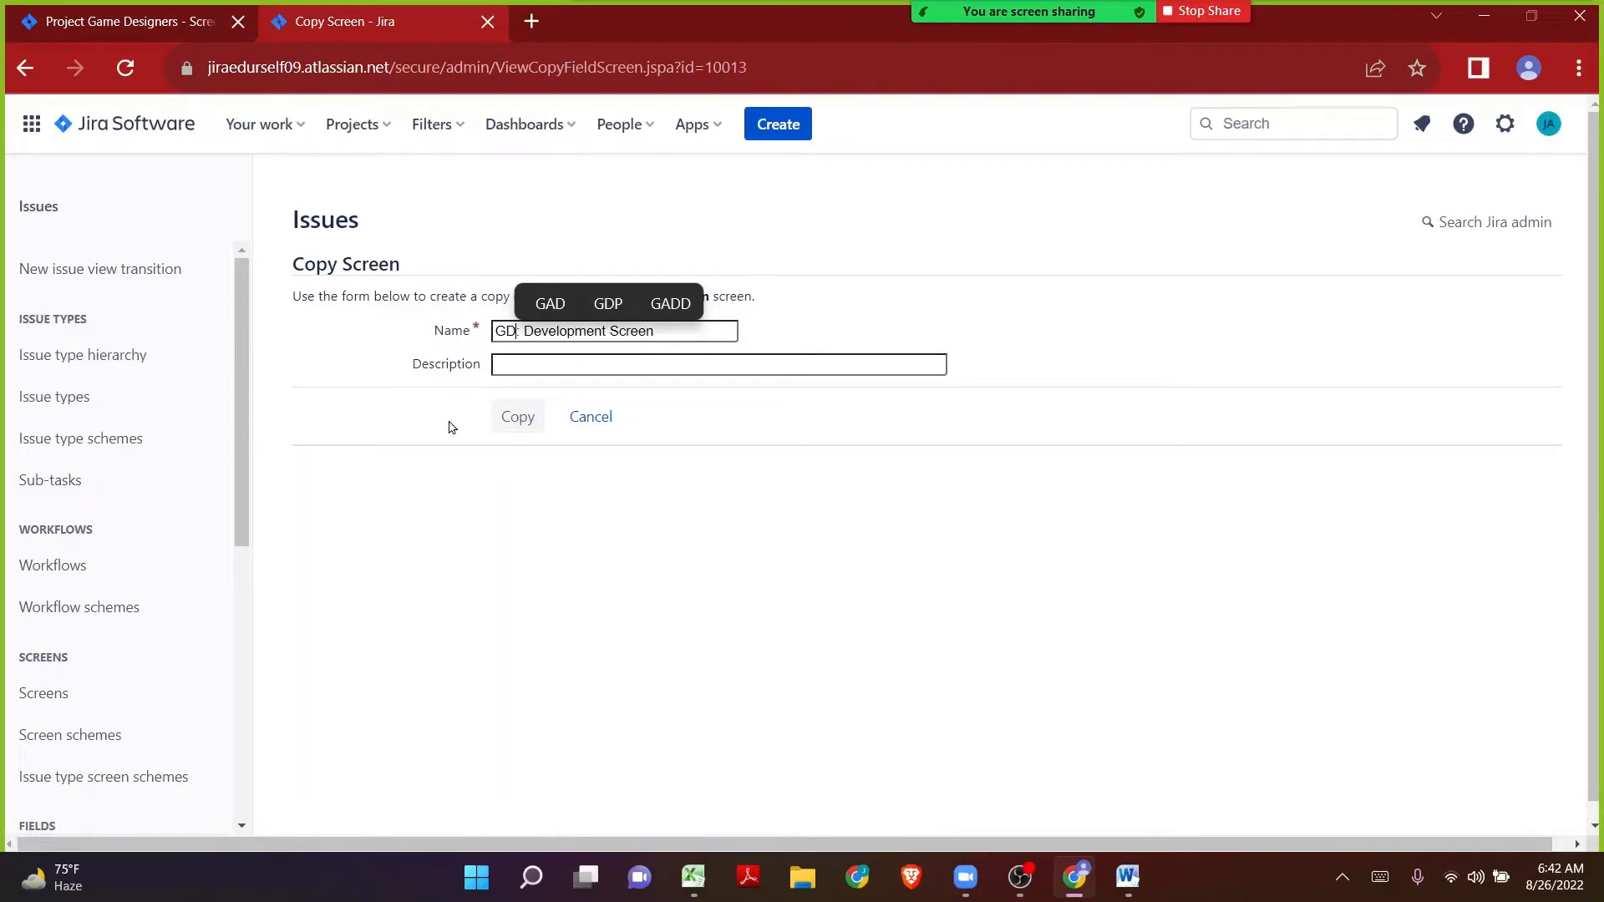
{"action": "left_click", "coordinate": [505, 426]}
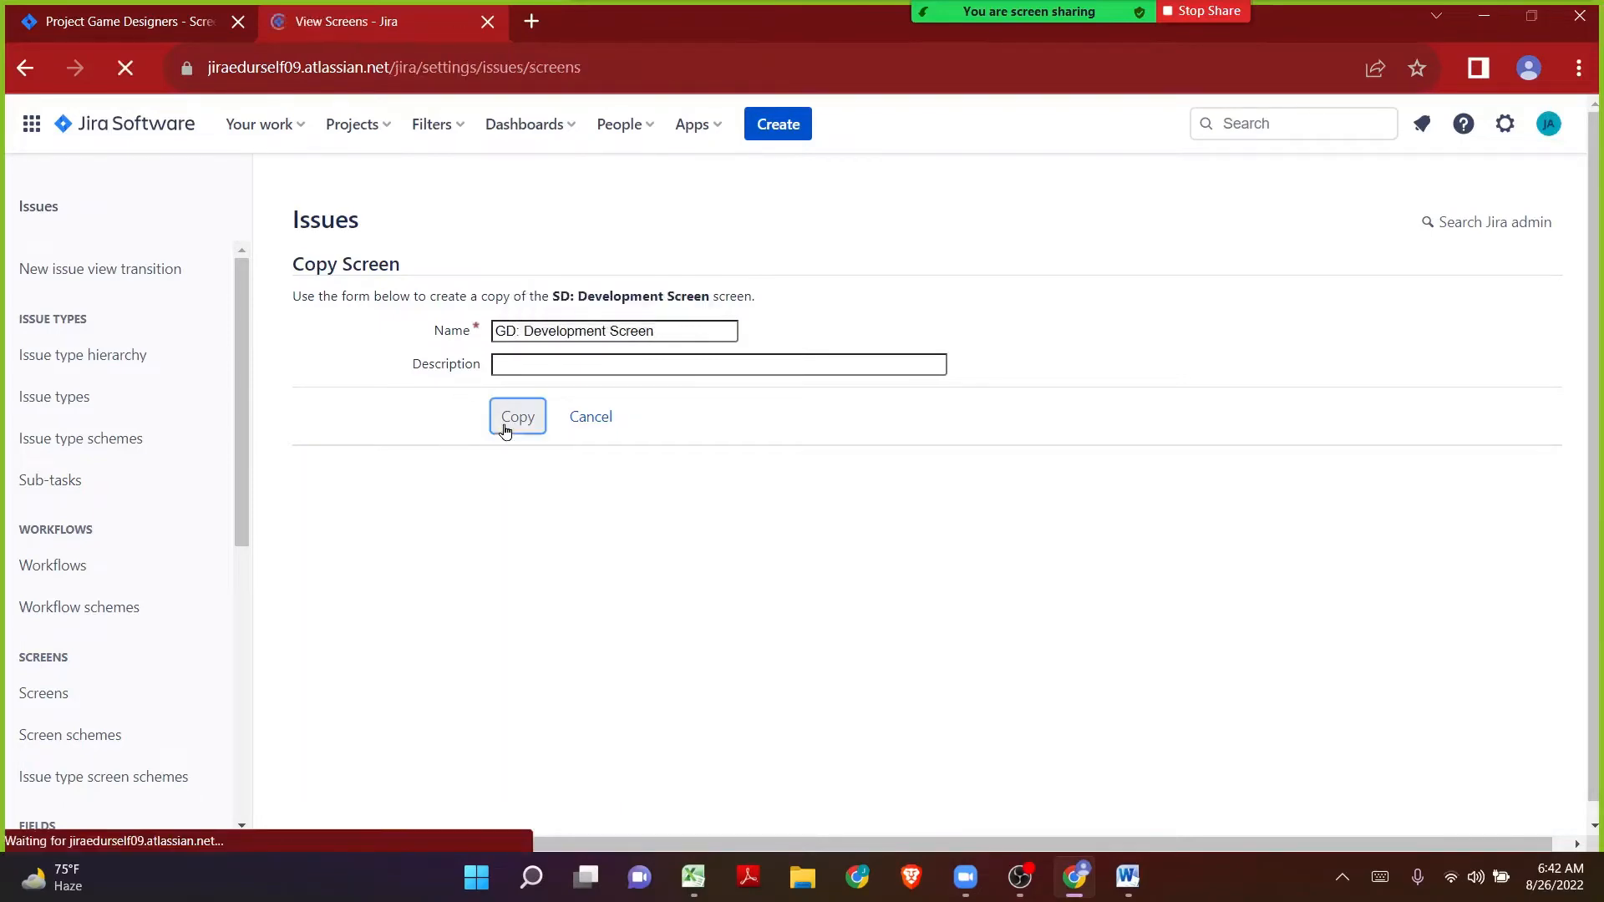
Step: Copy the edit-issue screen name from the Game Designers screen settings and filter the global screens list by "SD: Development Edit Screen"
{"action": "left_click", "coordinate": [162, 24]}
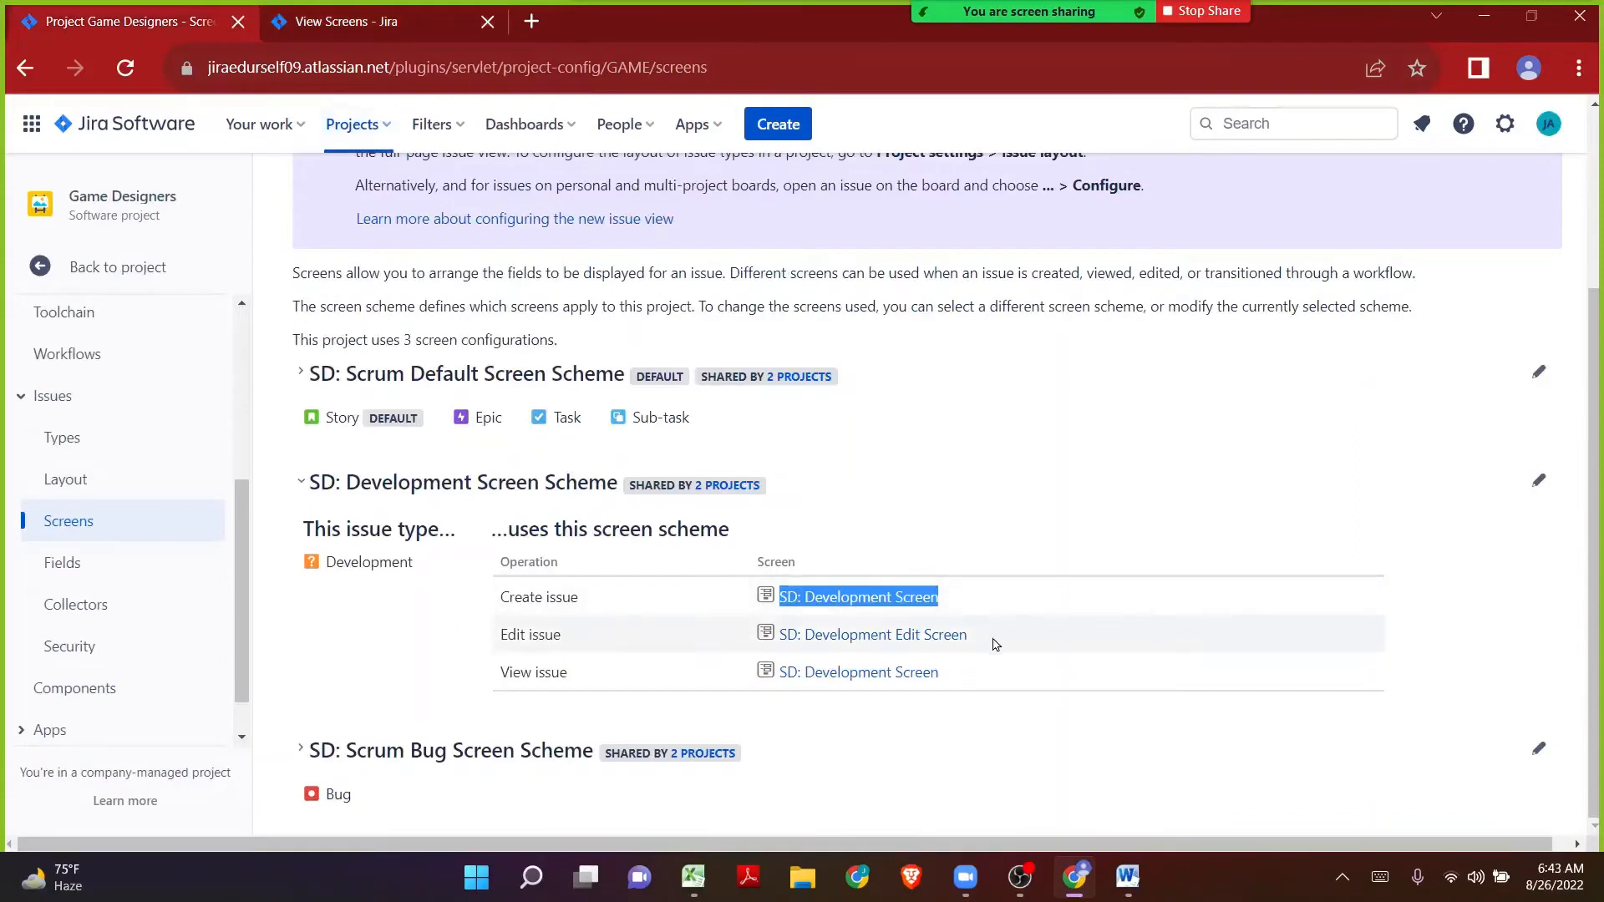
{"action": "left_click_drag", "start_coordinate": [970, 638], "coordinate": [778, 639]}
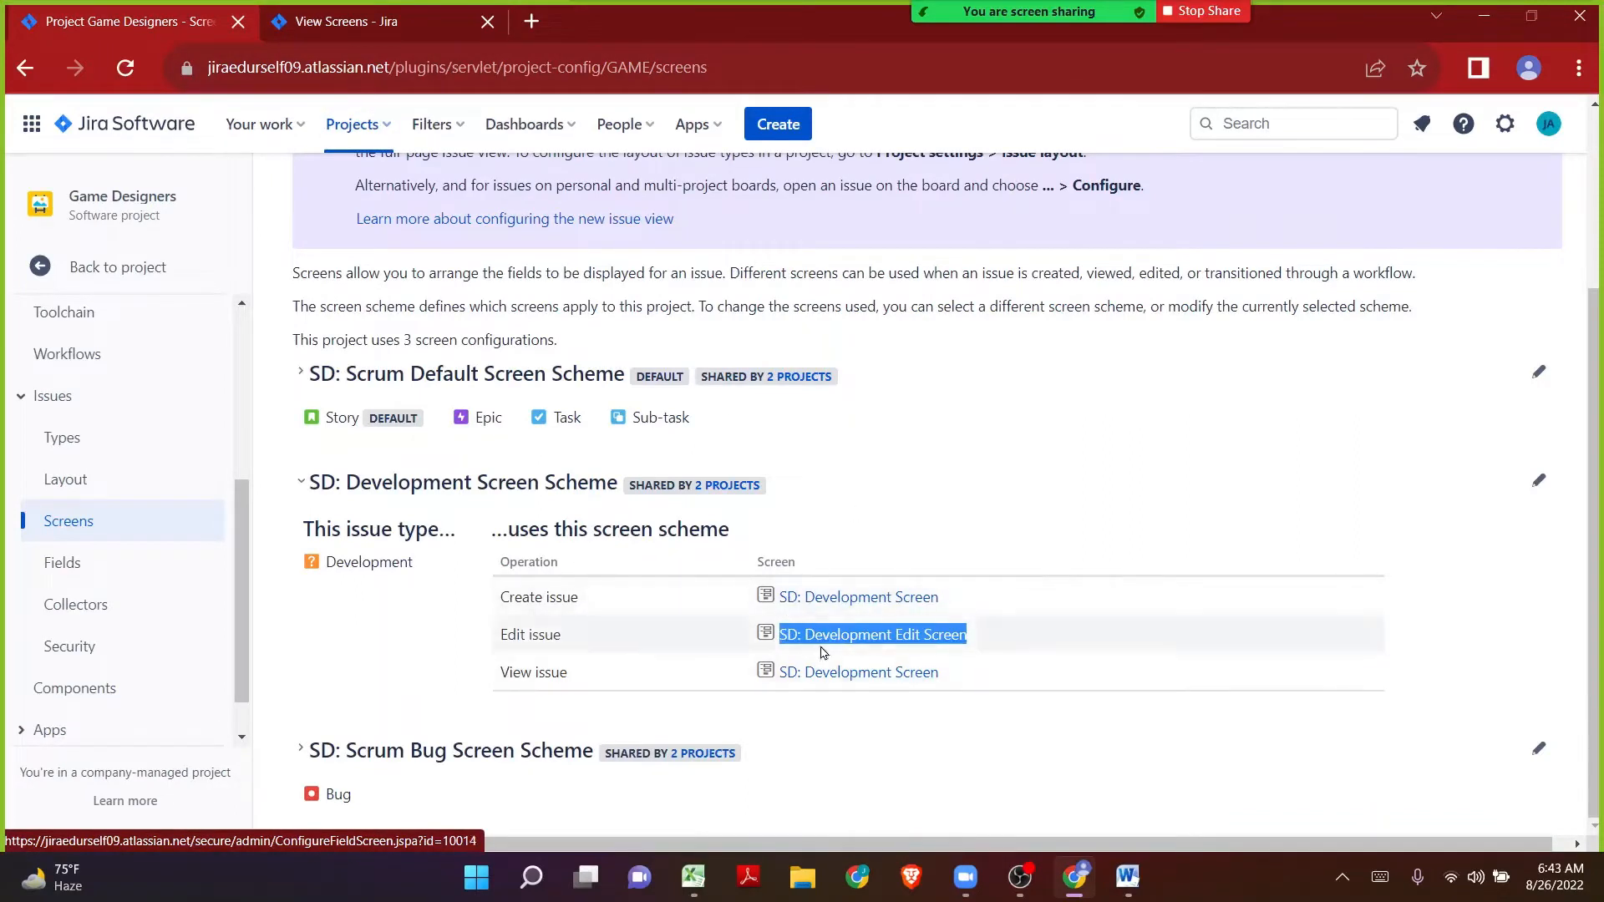
{"action": "left_click", "coordinate": [349, 25]}
{"action": "left_click", "coordinate": [341, 390]}
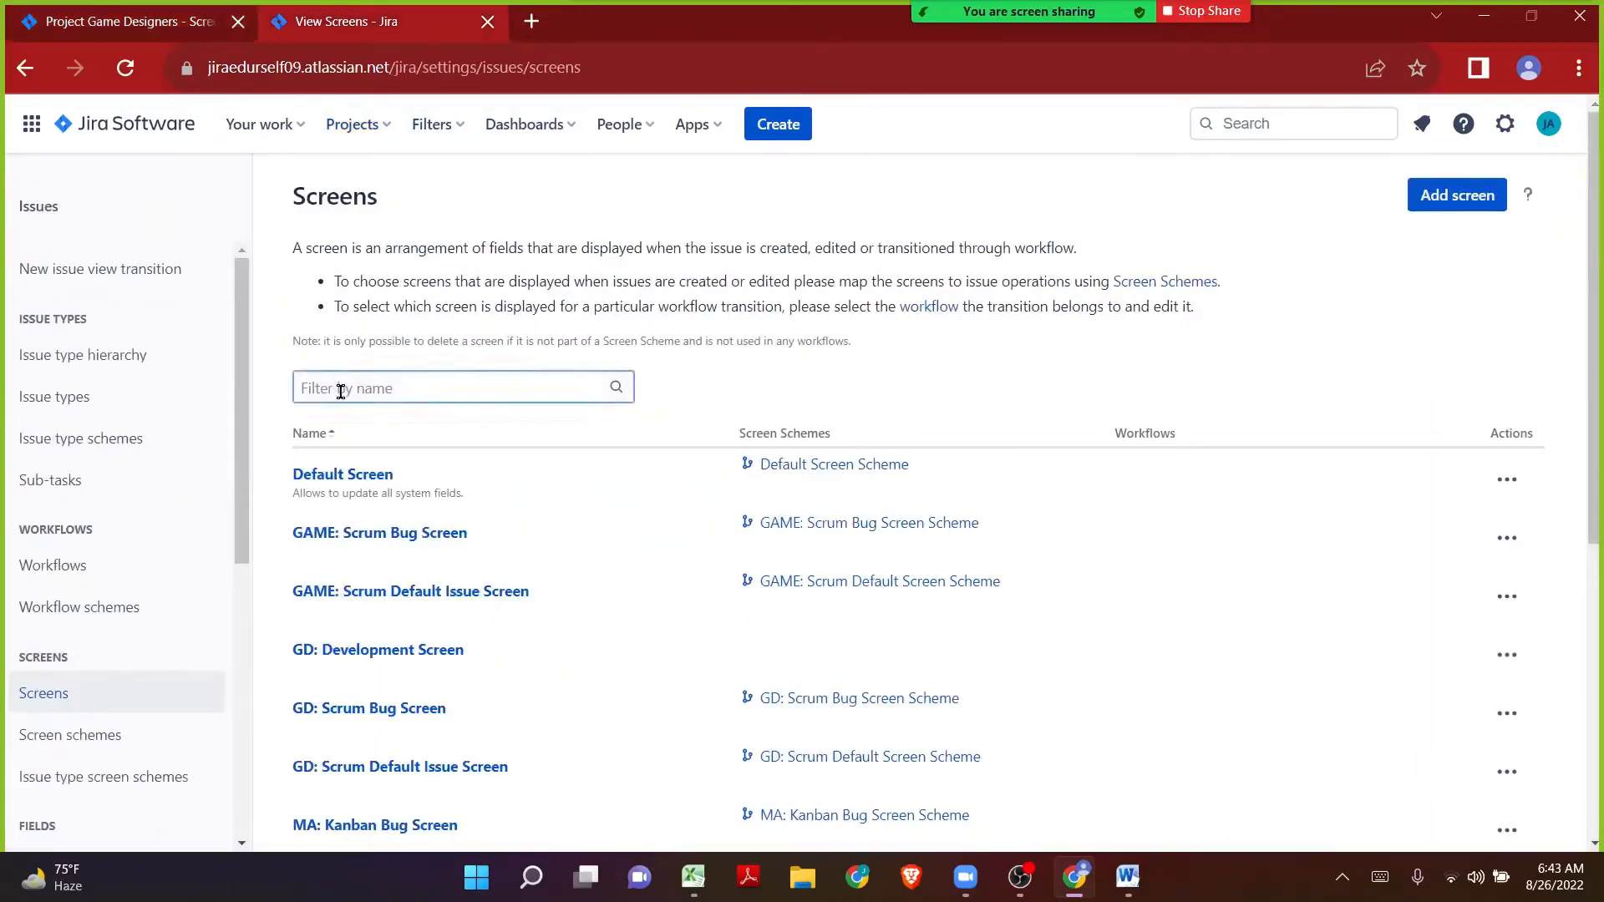
{"action": "key", "text": "ctrl+v"}
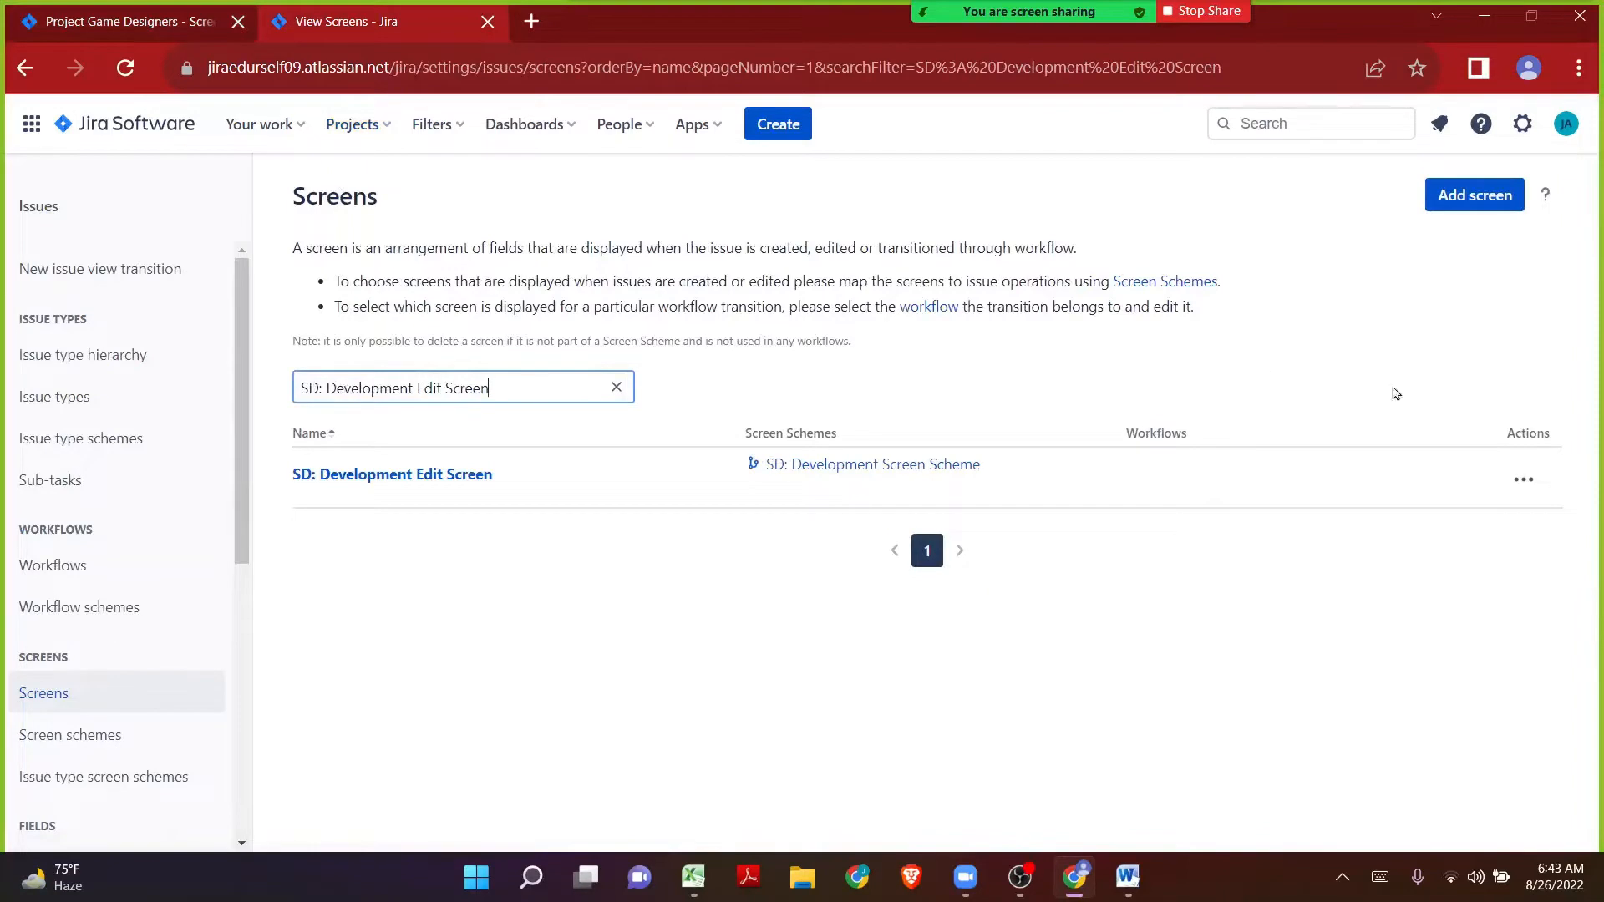
Step: Make a copy of SD: Development Edit Screen named "GD: Development Edit Screen"
{"action": "left_click", "coordinate": [1520, 484]}
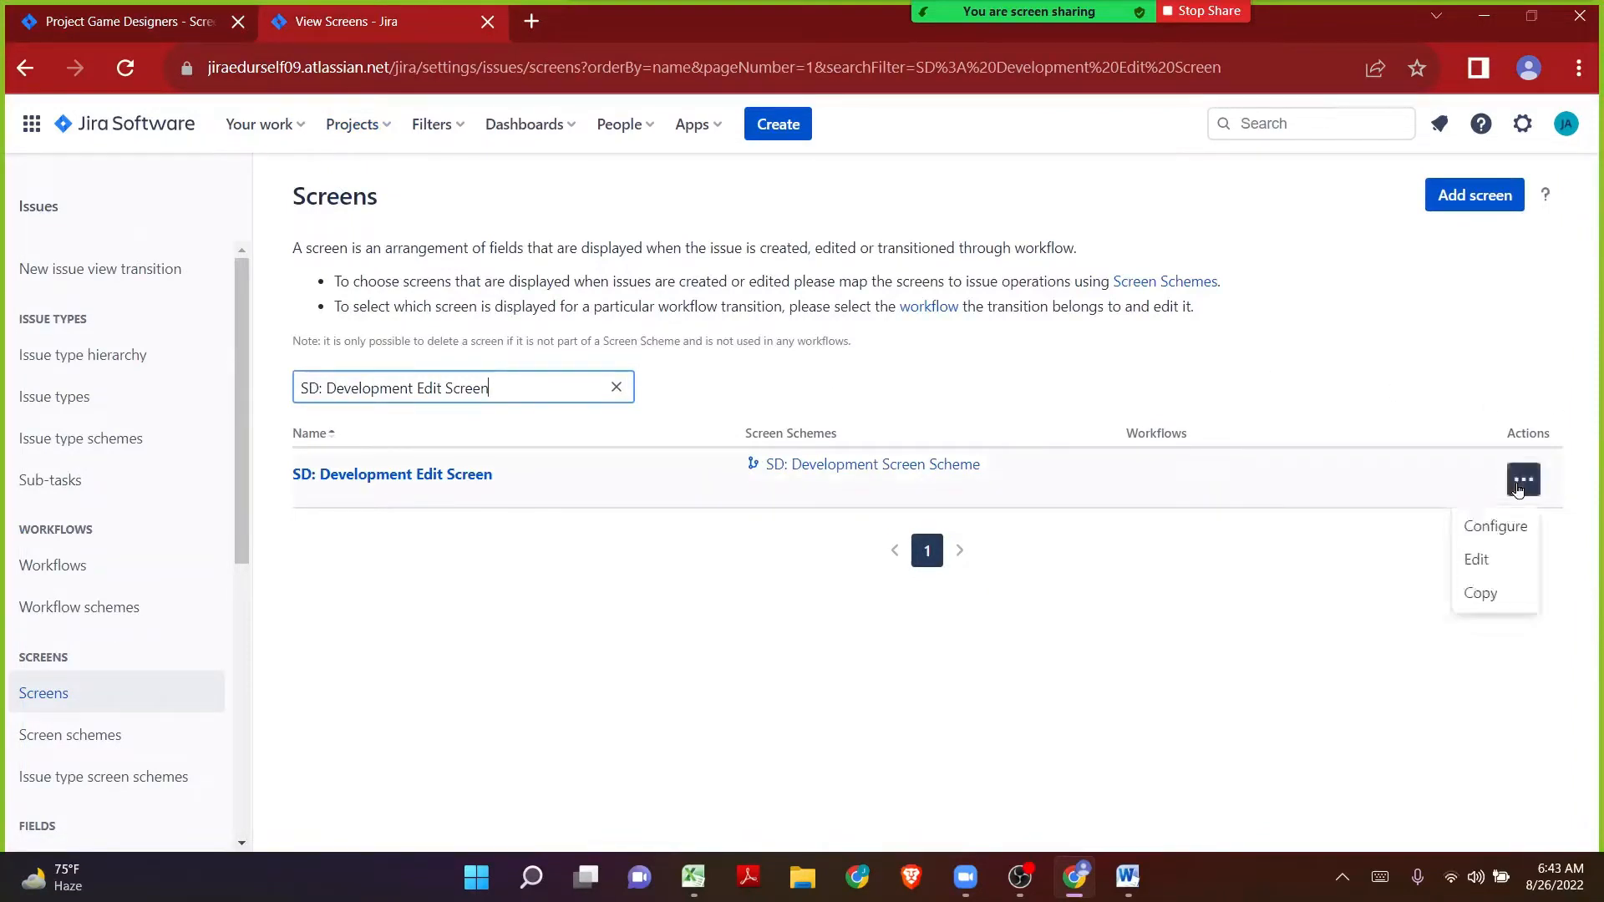
{"action": "left_click", "coordinate": [1470, 594]}
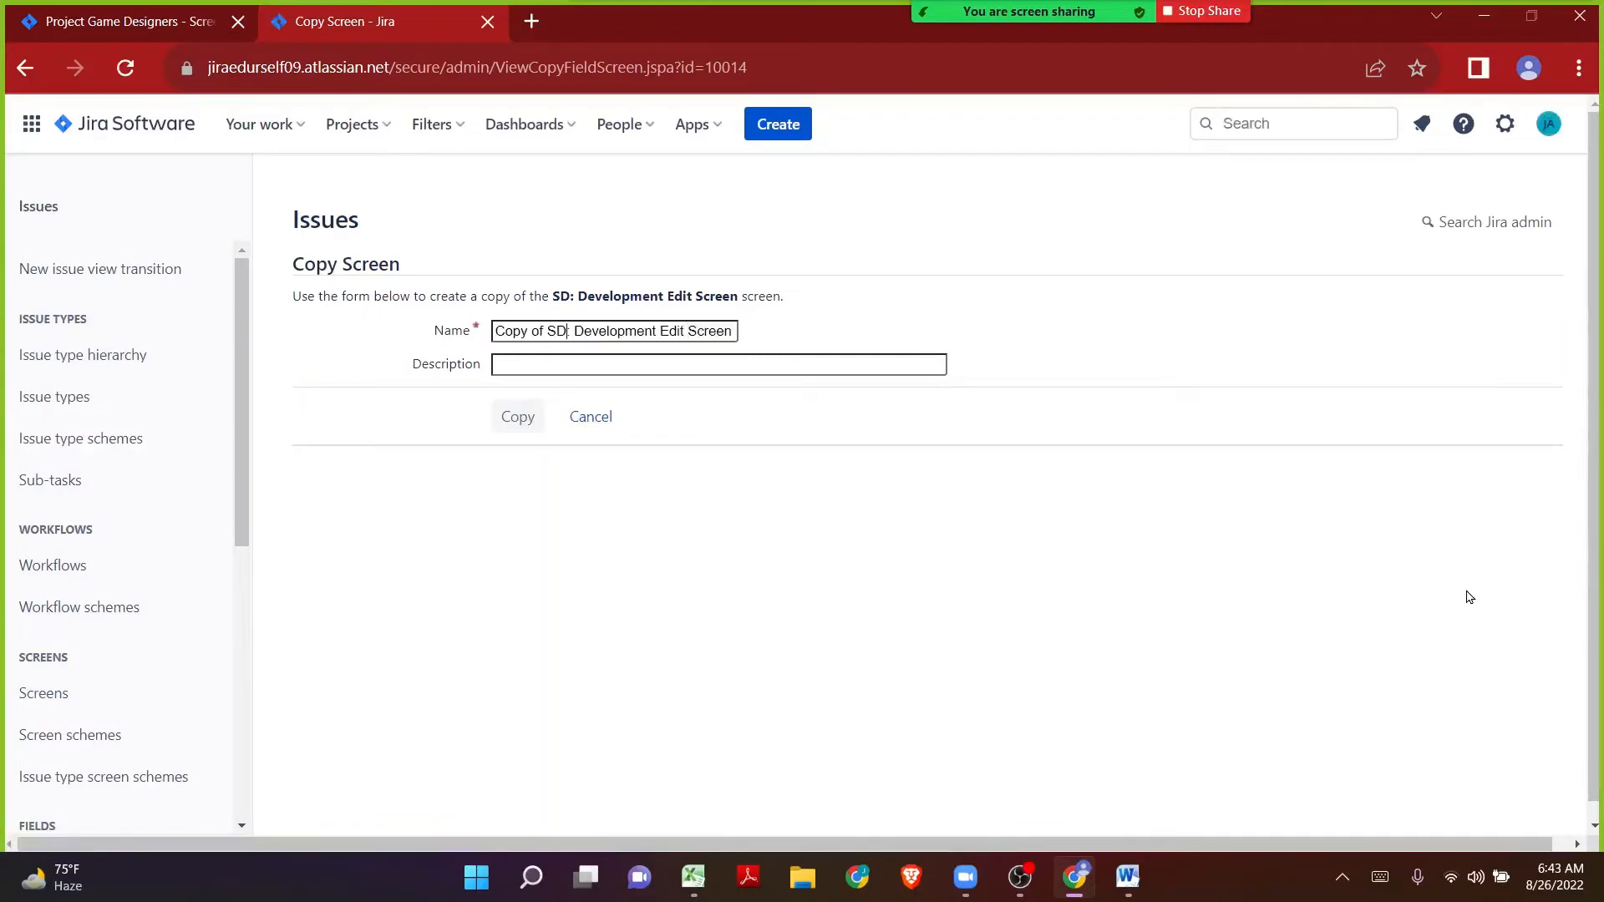
{"action": "key", "text": "ctrl+shift+Left"}
{"action": "key", "text": "ctrl+shift+Left"}
{"action": "key", "text": "ctrl+shift+Left"}
{"action": "type", "text": "GD"}
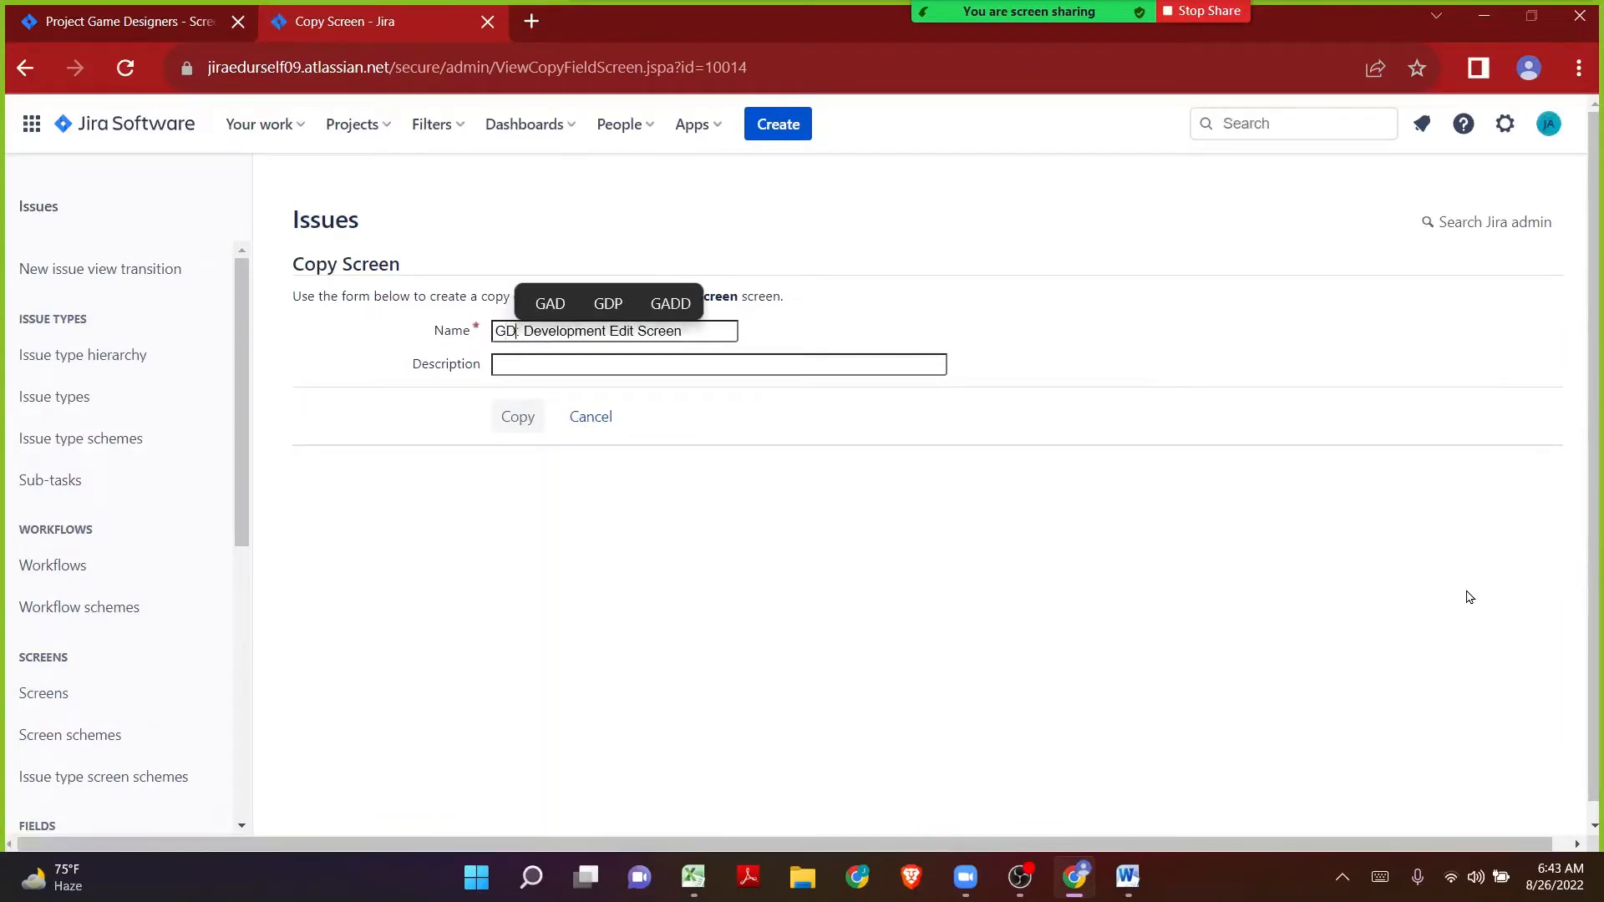
{"action": "left_click", "coordinate": [510, 432]}
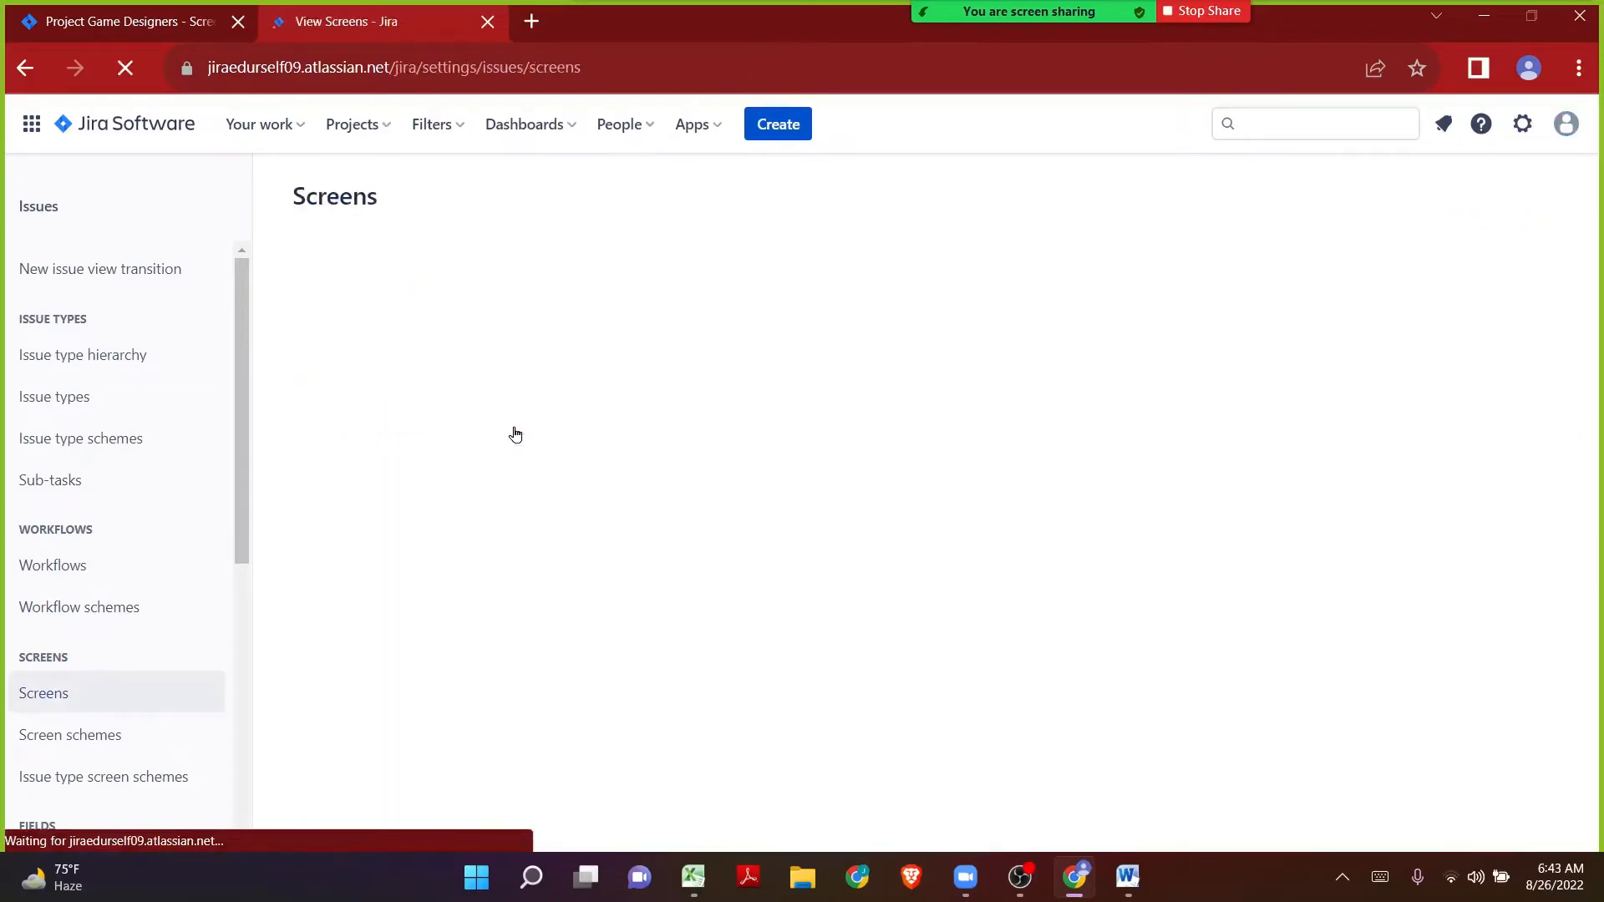
Step: Review the SD: Development Screen Scheme and its screen assignments in the Game Designers screen settings
{"action": "left_click", "coordinate": [58, 18]}
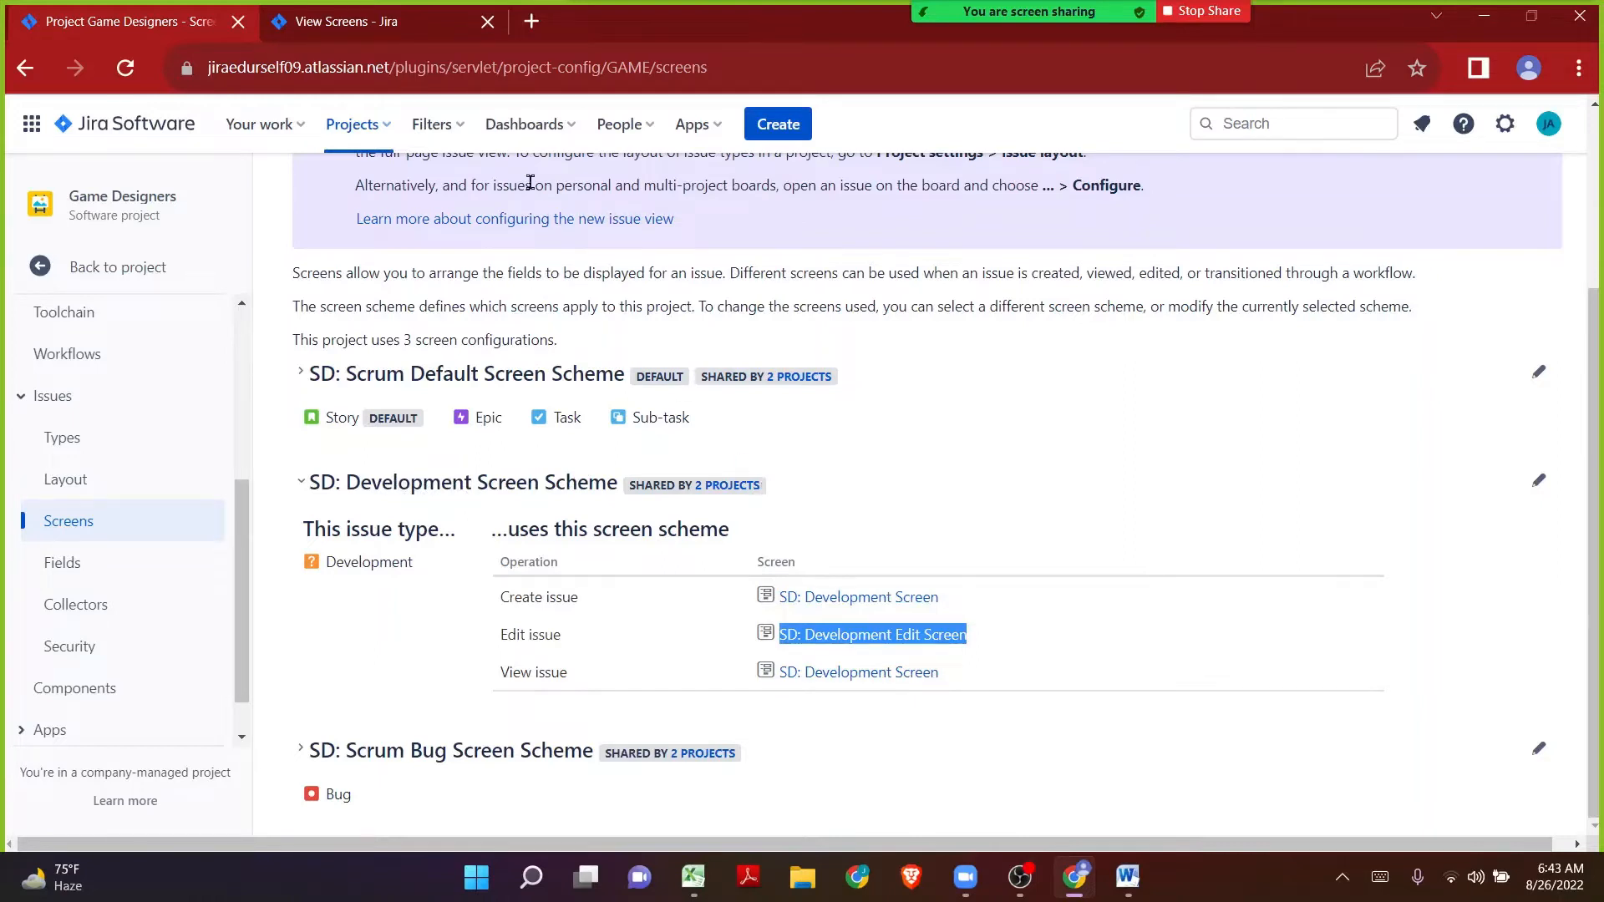
{"action": "left_click_drag", "start_coordinate": [307, 483], "coordinate": [606, 480]}
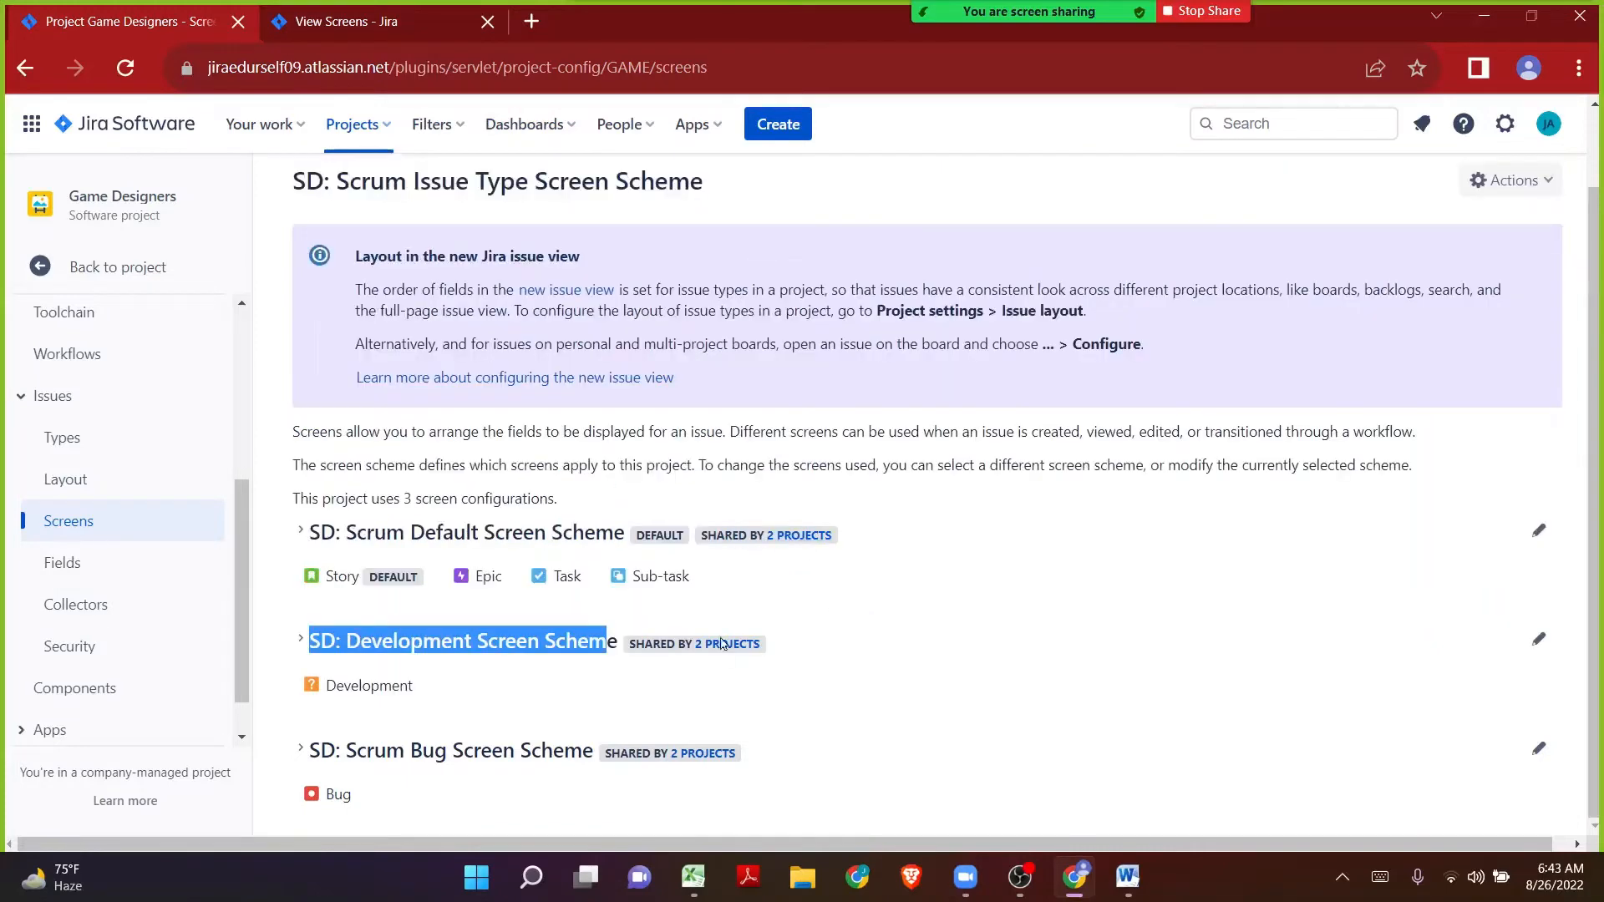
{"action": "left_click", "coordinate": [359, 643]}
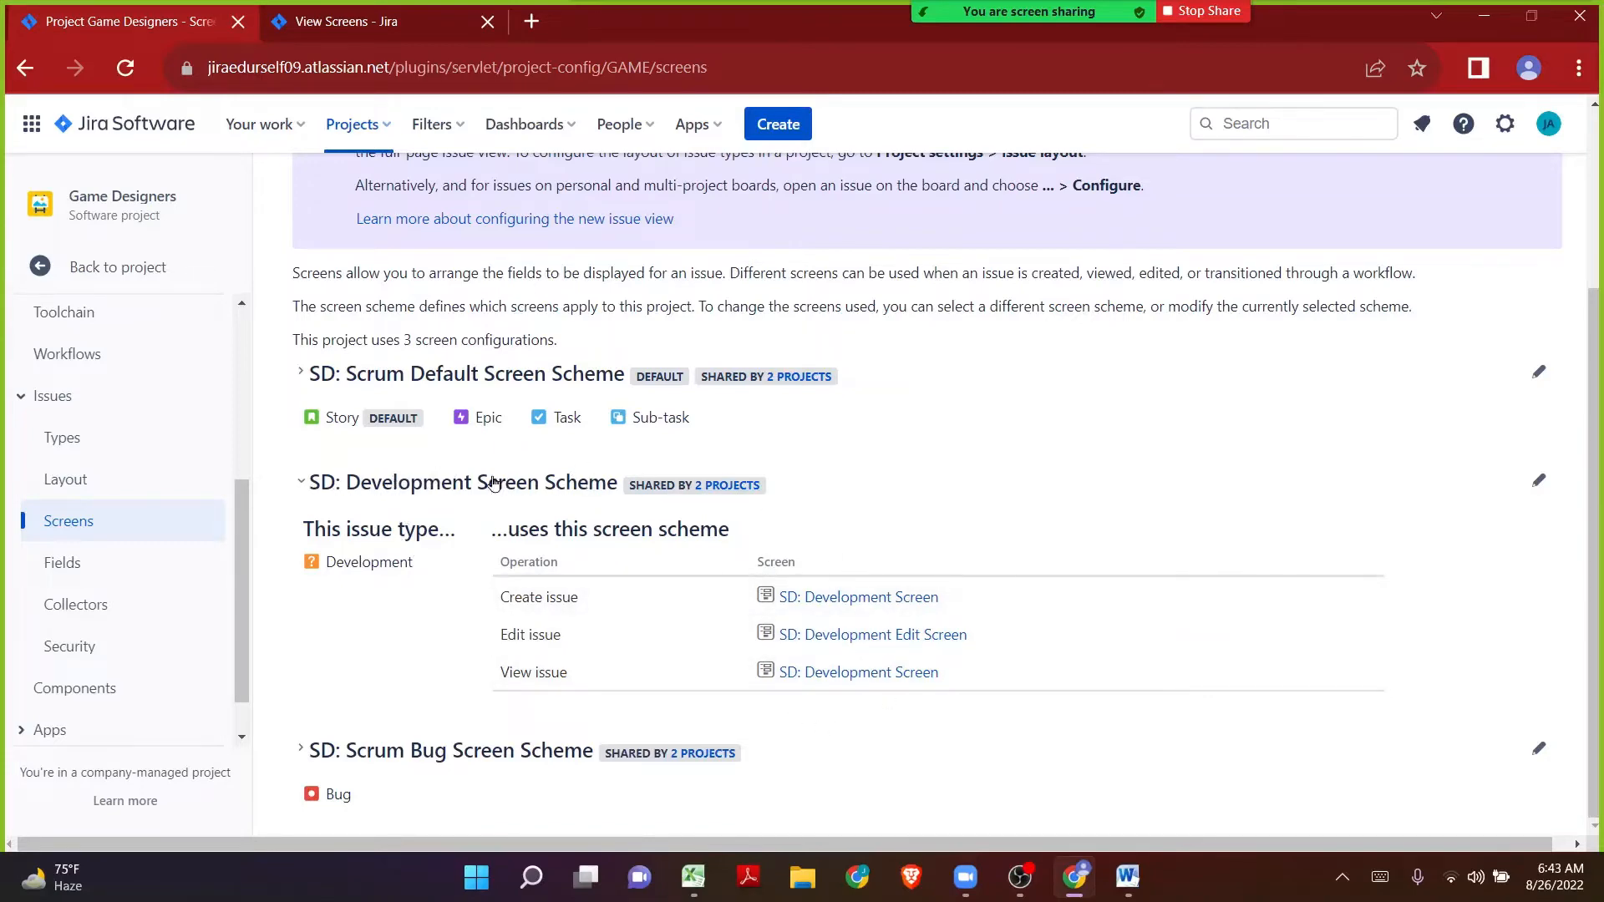
Step: Start a new screen scheme in the issue administration settings and name it "GD: Development Screen Scheme"
{"action": "left_click", "coordinate": [361, 8]}
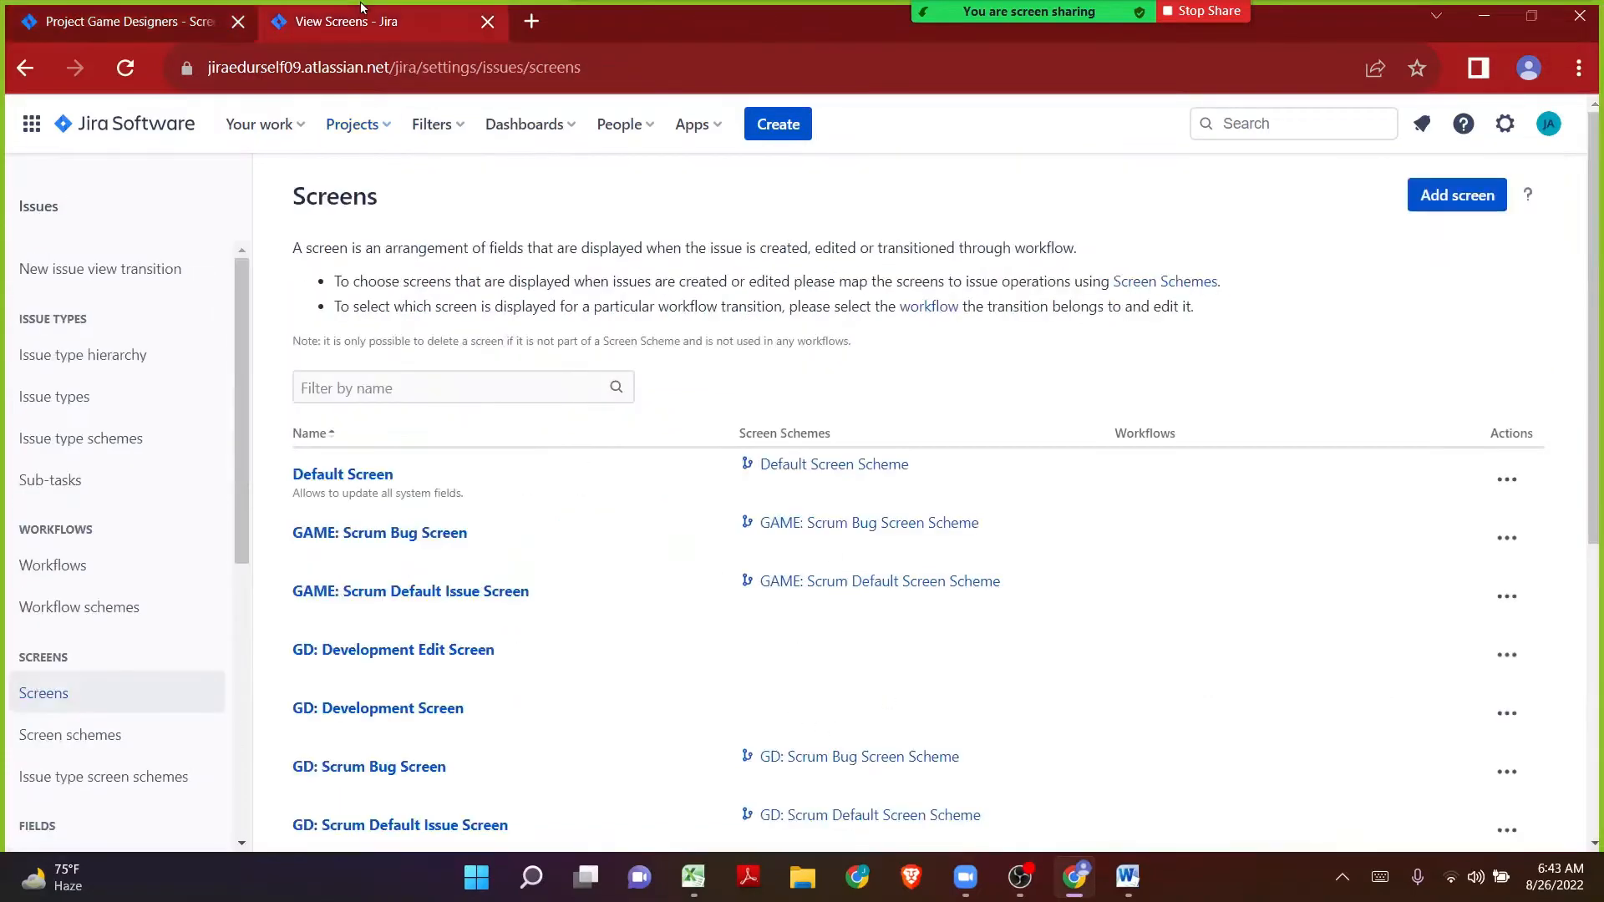
{"action": "left_click", "coordinate": [67, 746]}
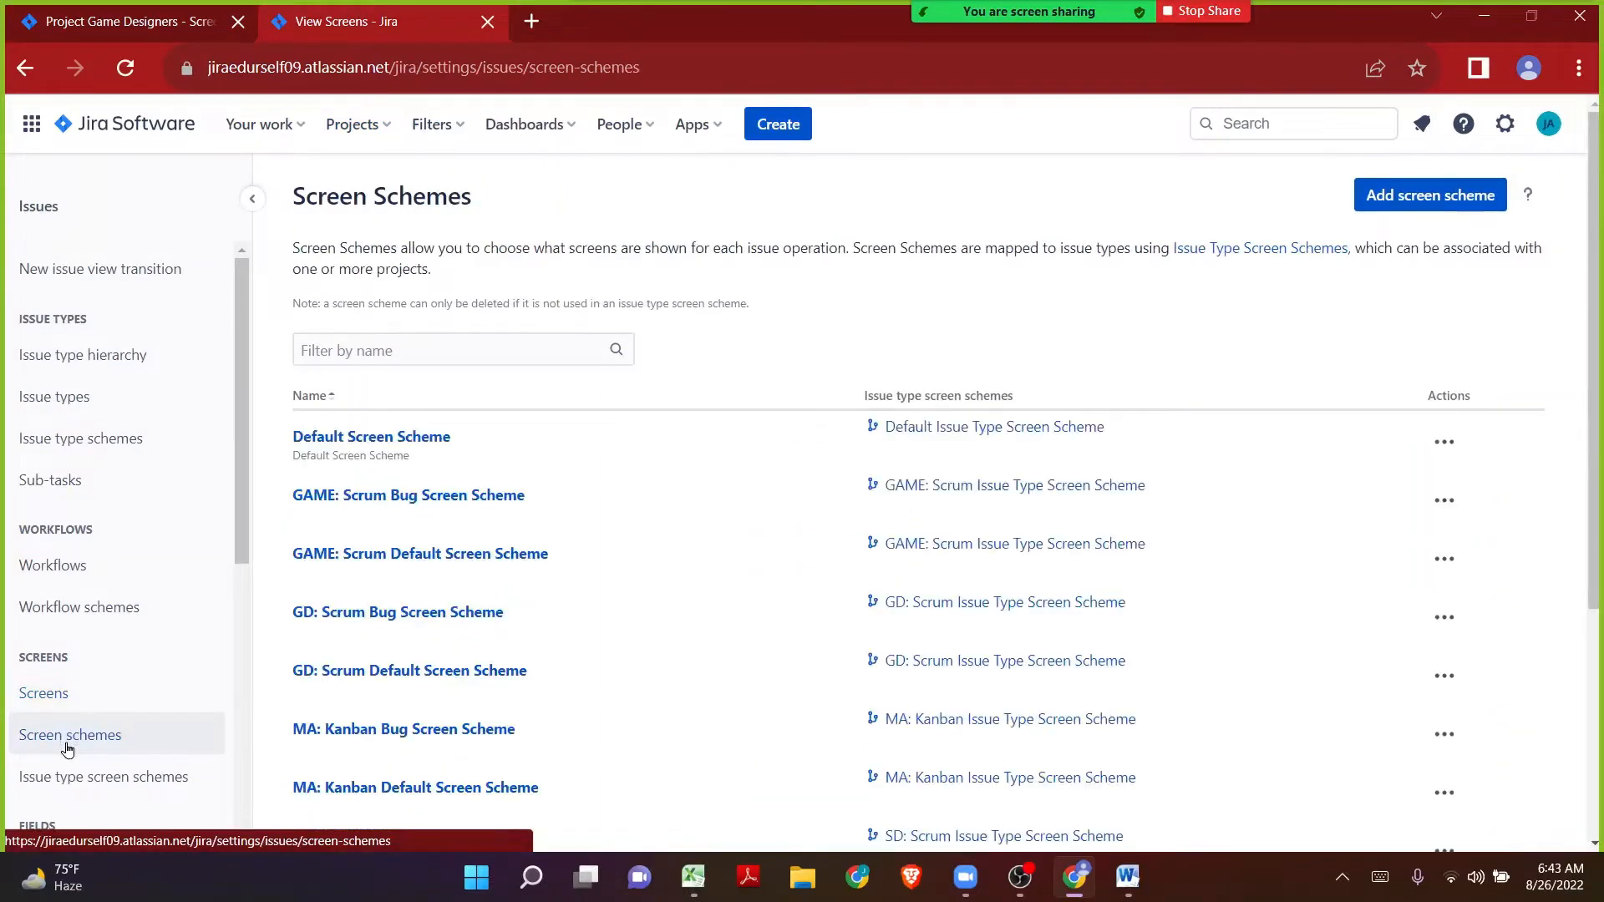
{"action": "left_click", "coordinate": [1401, 190]}
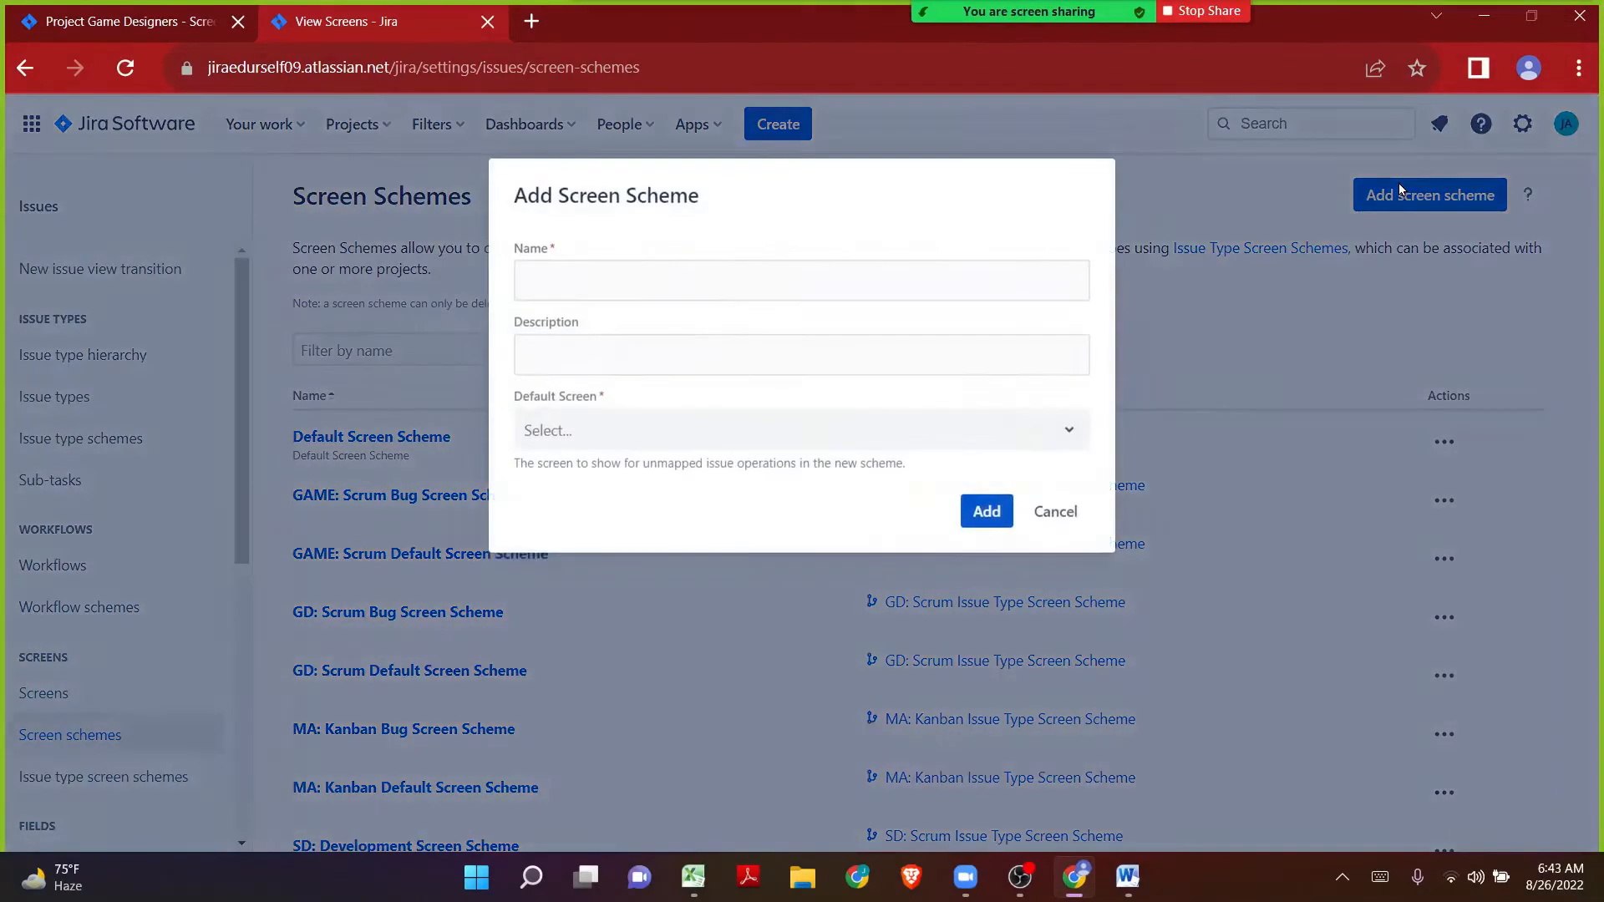
{"action": "left_click", "coordinate": [665, 286]}
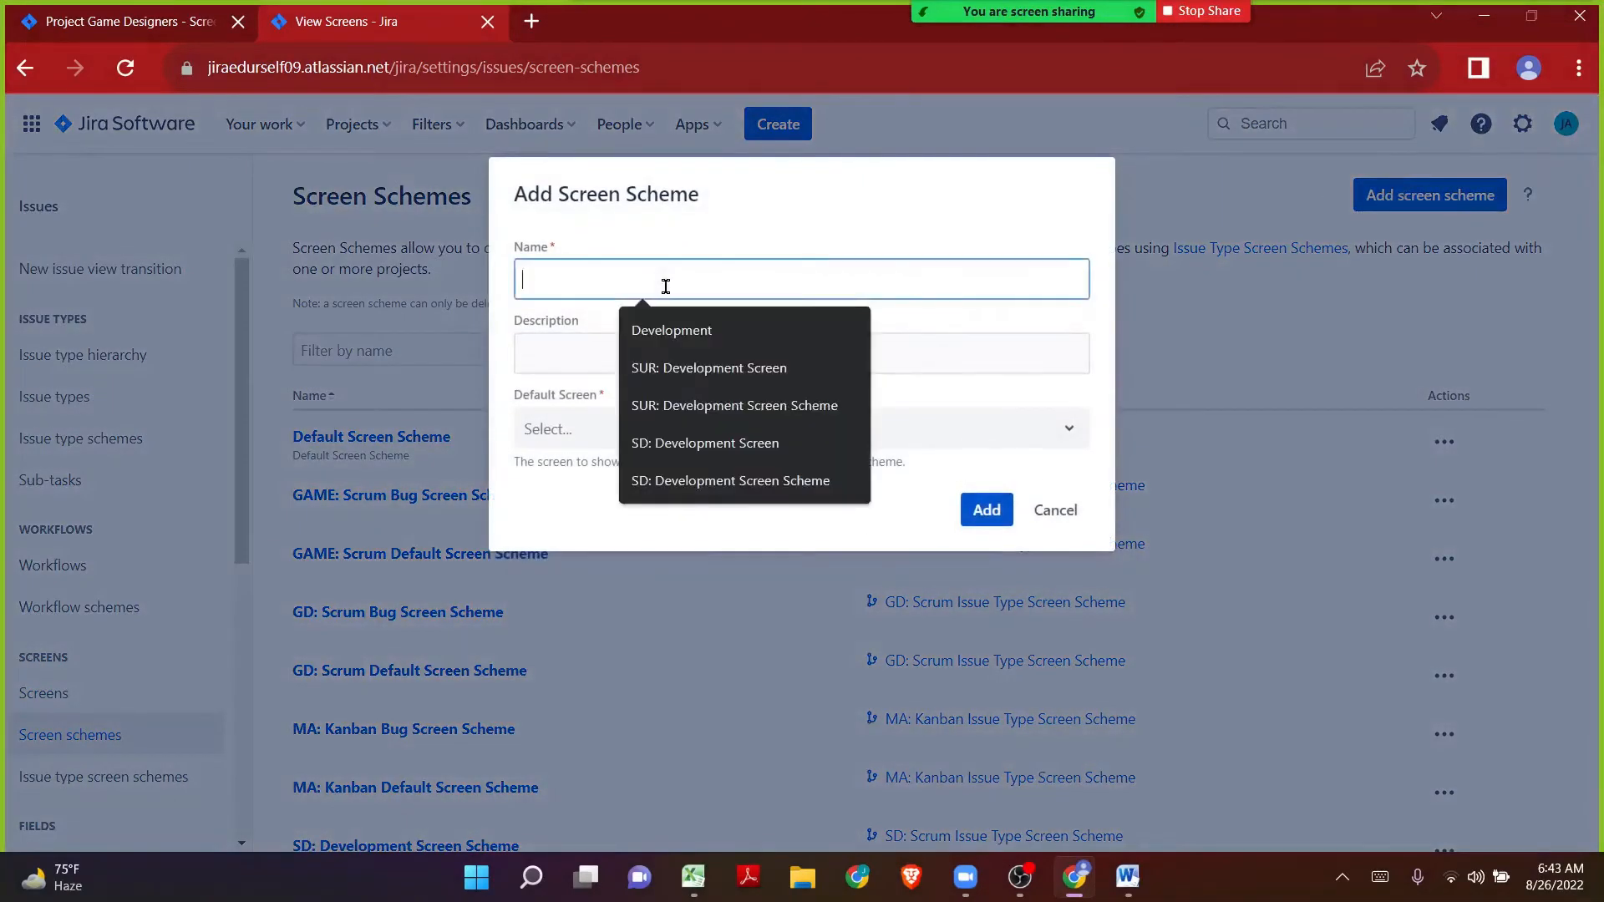
{"action": "type", "text": "GD: Deve"}
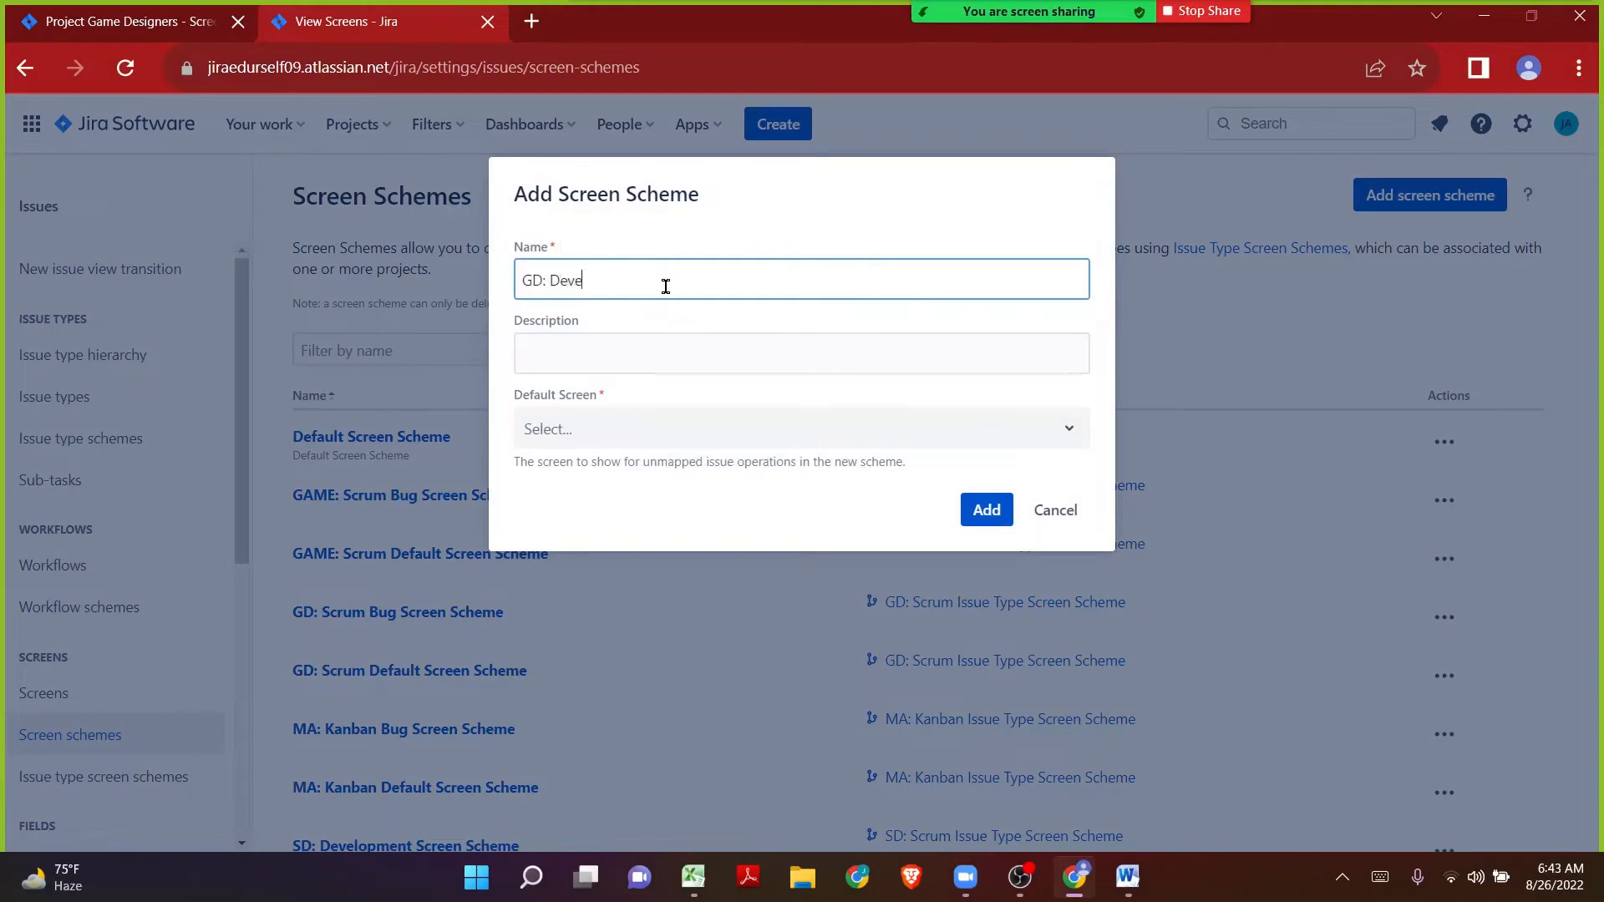
{"action": "type", "text": "lopment Screen Scheme"}
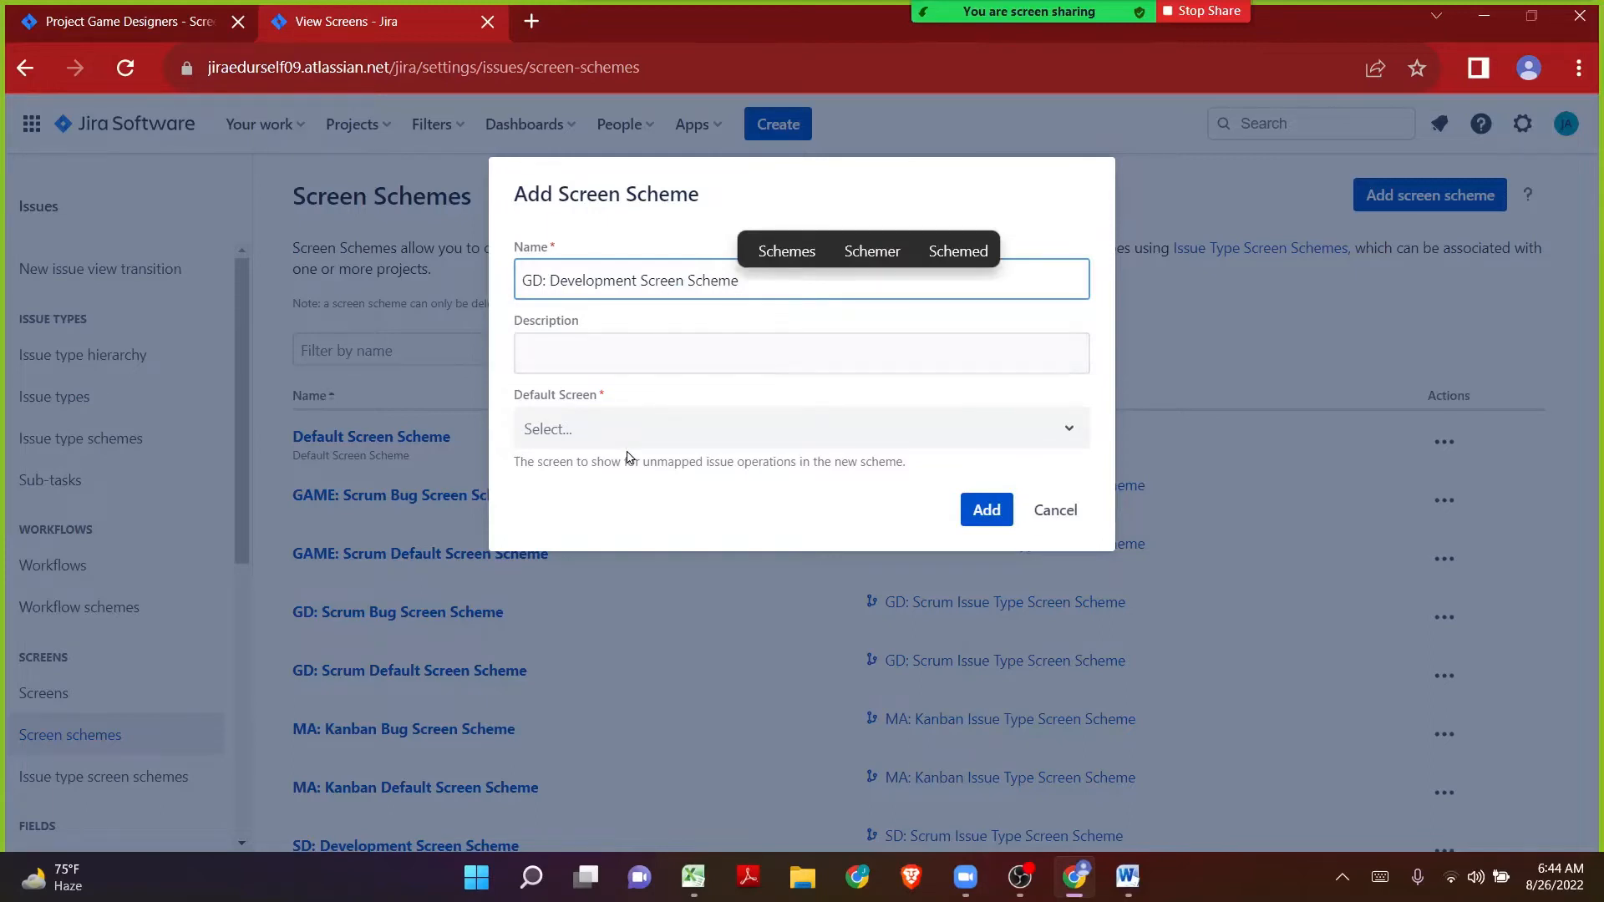
Step: Check the screens used by Game Designers, set the new scheme's default screen to GD: Development Screen, and add the scheme
{"action": "left_click", "coordinate": [146, 23]}
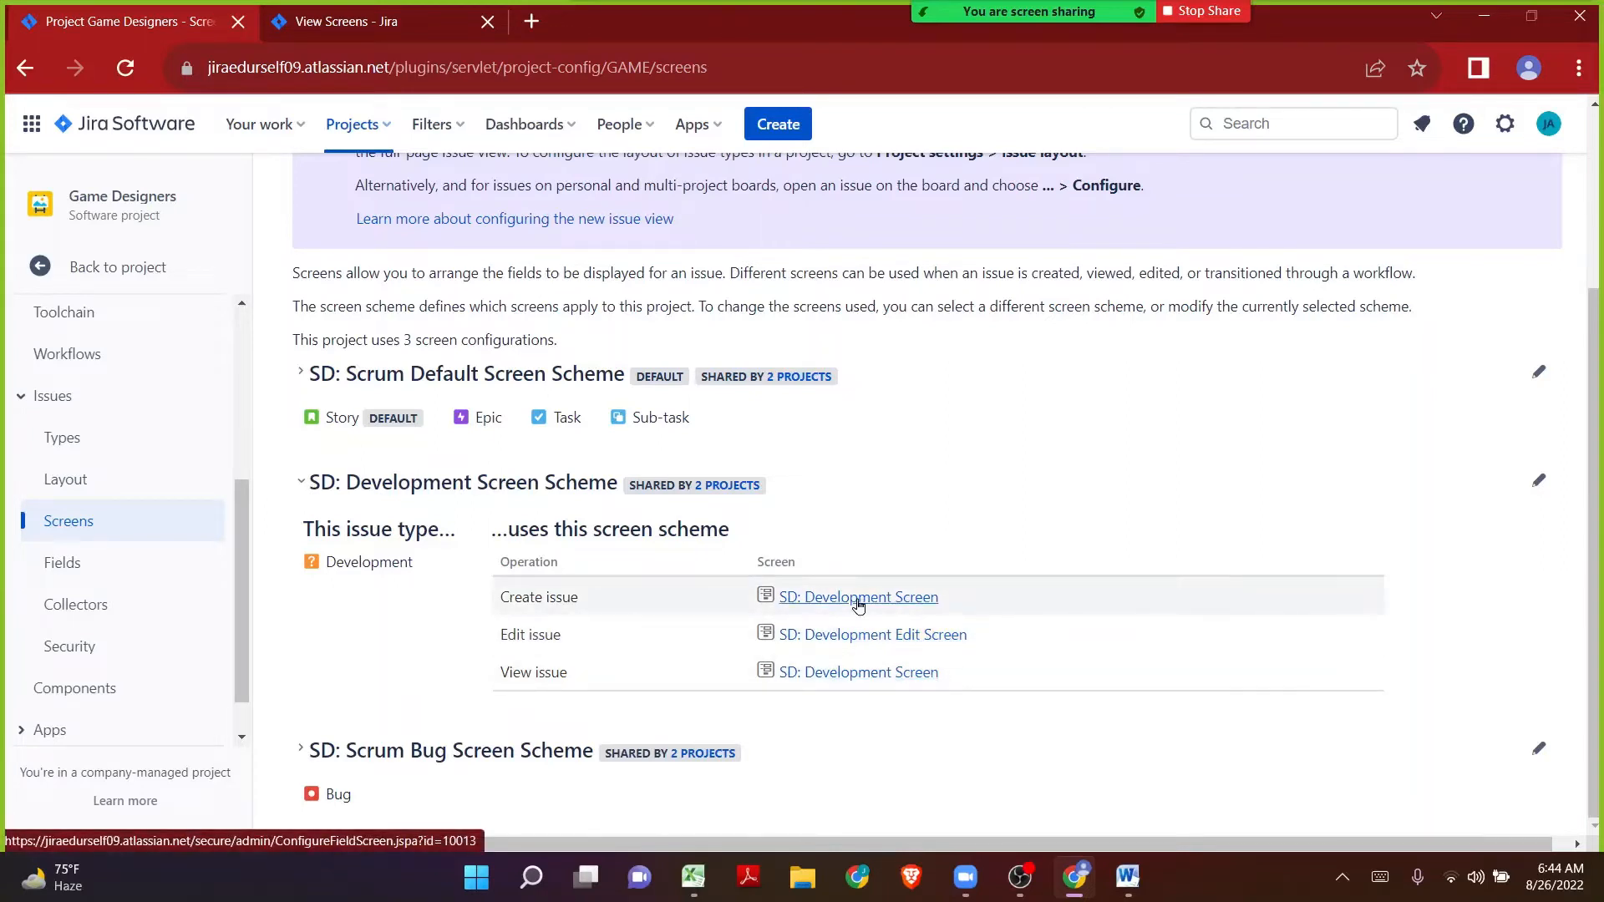
{"action": "left_click", "coordinate": [419, 13]}
{"action": "left_click", "coordinate": [629, 445]}
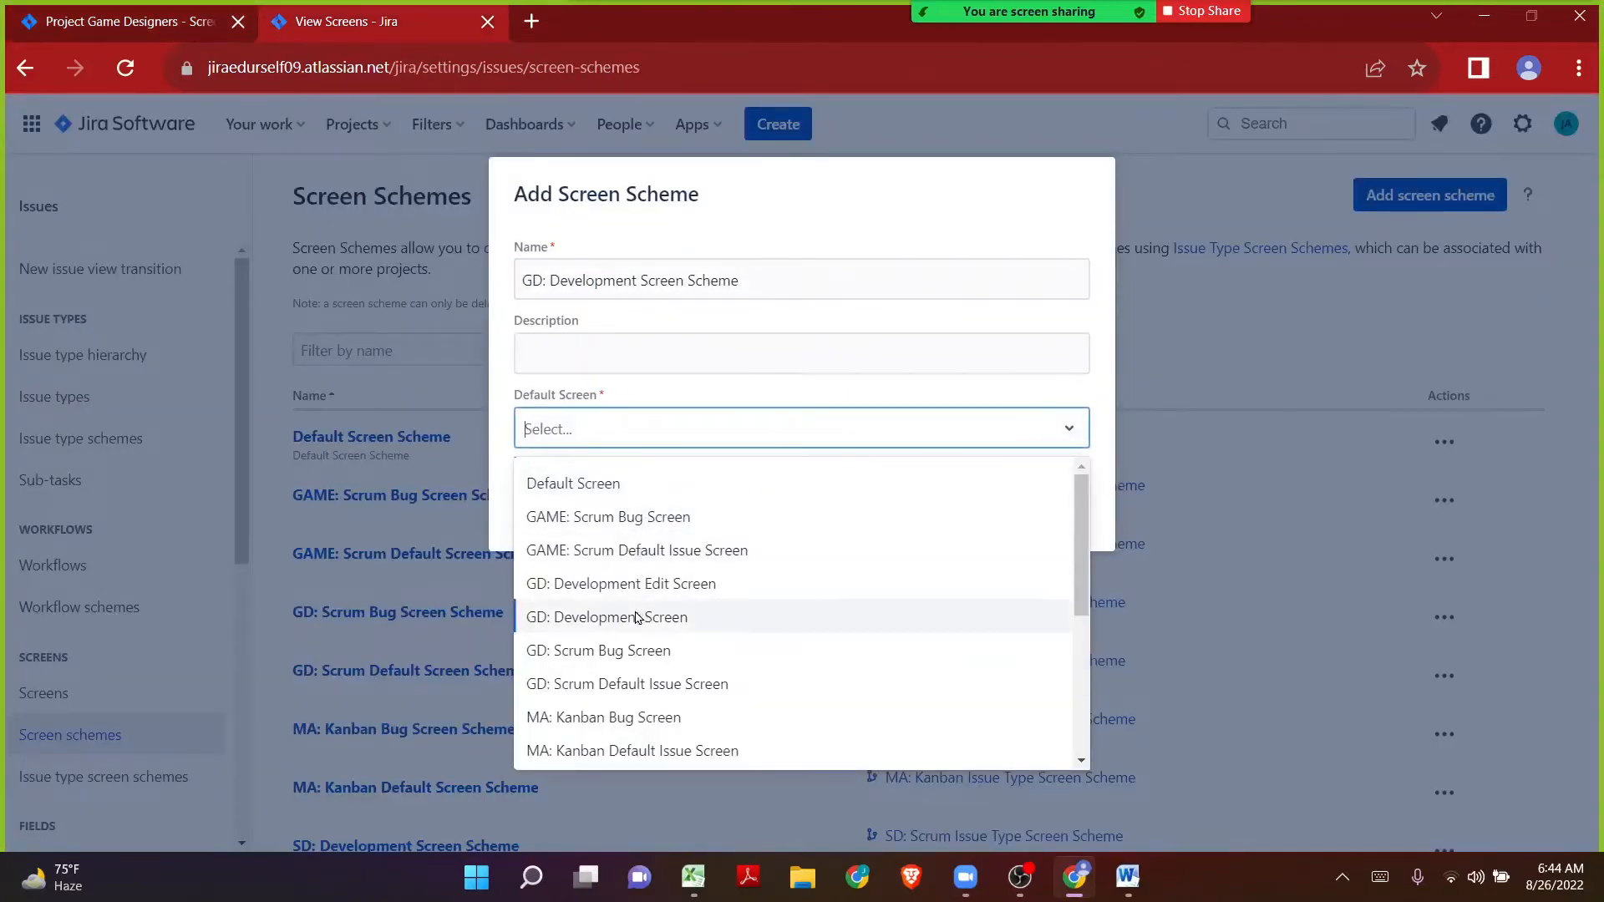
{"action": "left_click", "coordinate": [662, 620]}
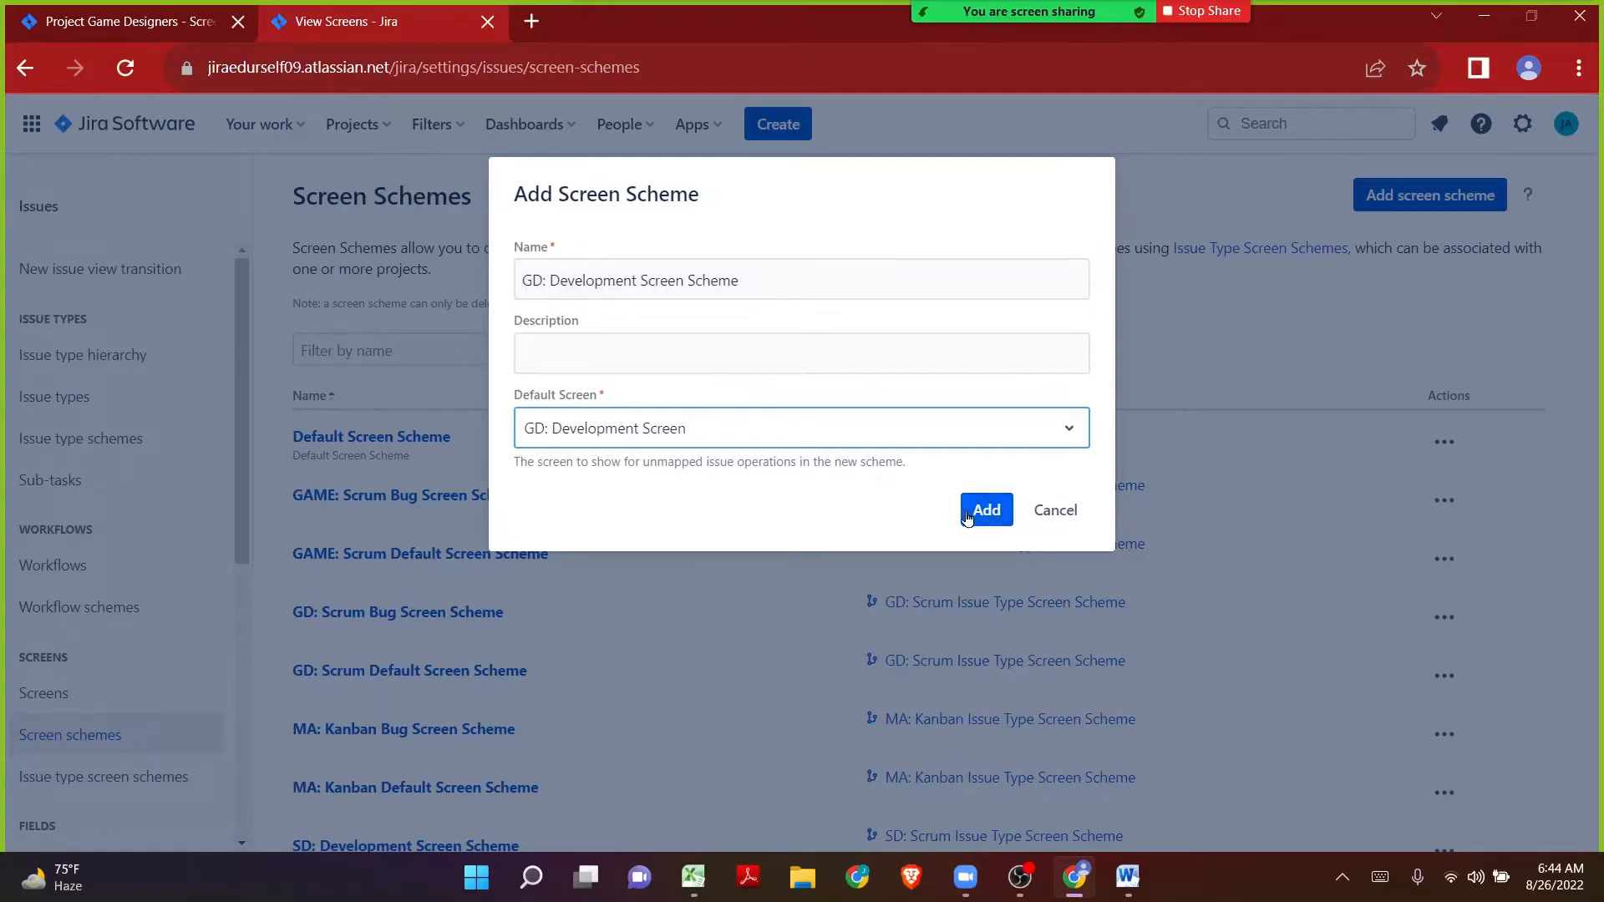
{"action": "left_click_drag", "start_coordinate": [772, 281], "coordinate": [445, 288]}
{"action": "left_click", "coordinate": [749, 229]}
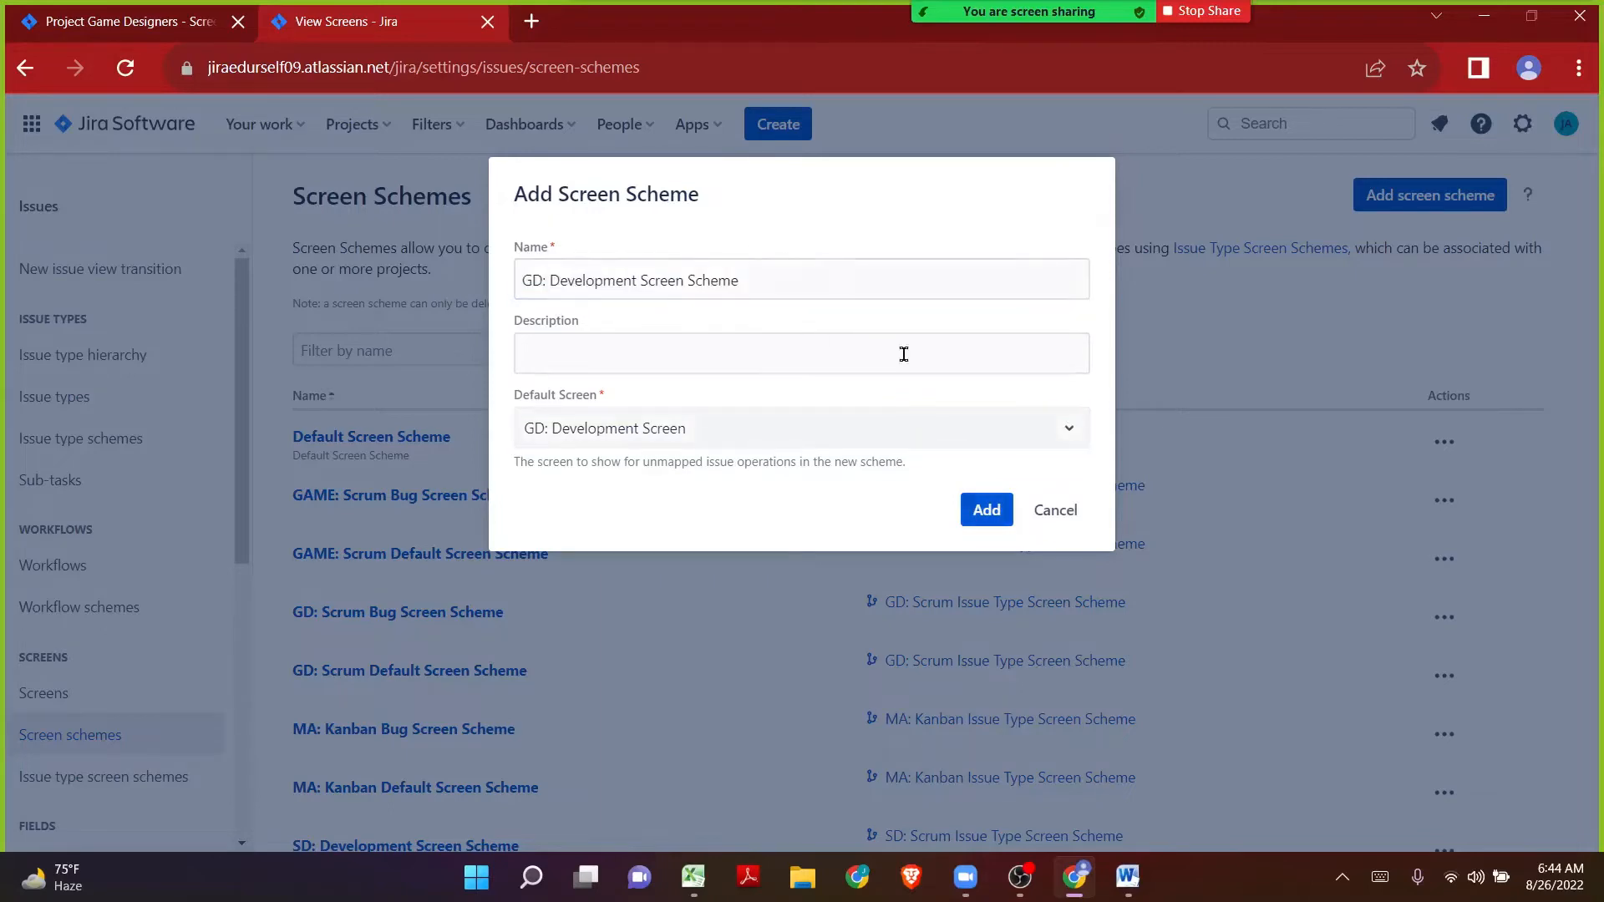
{"action": "left_click", "coordinate": [987, 503]}
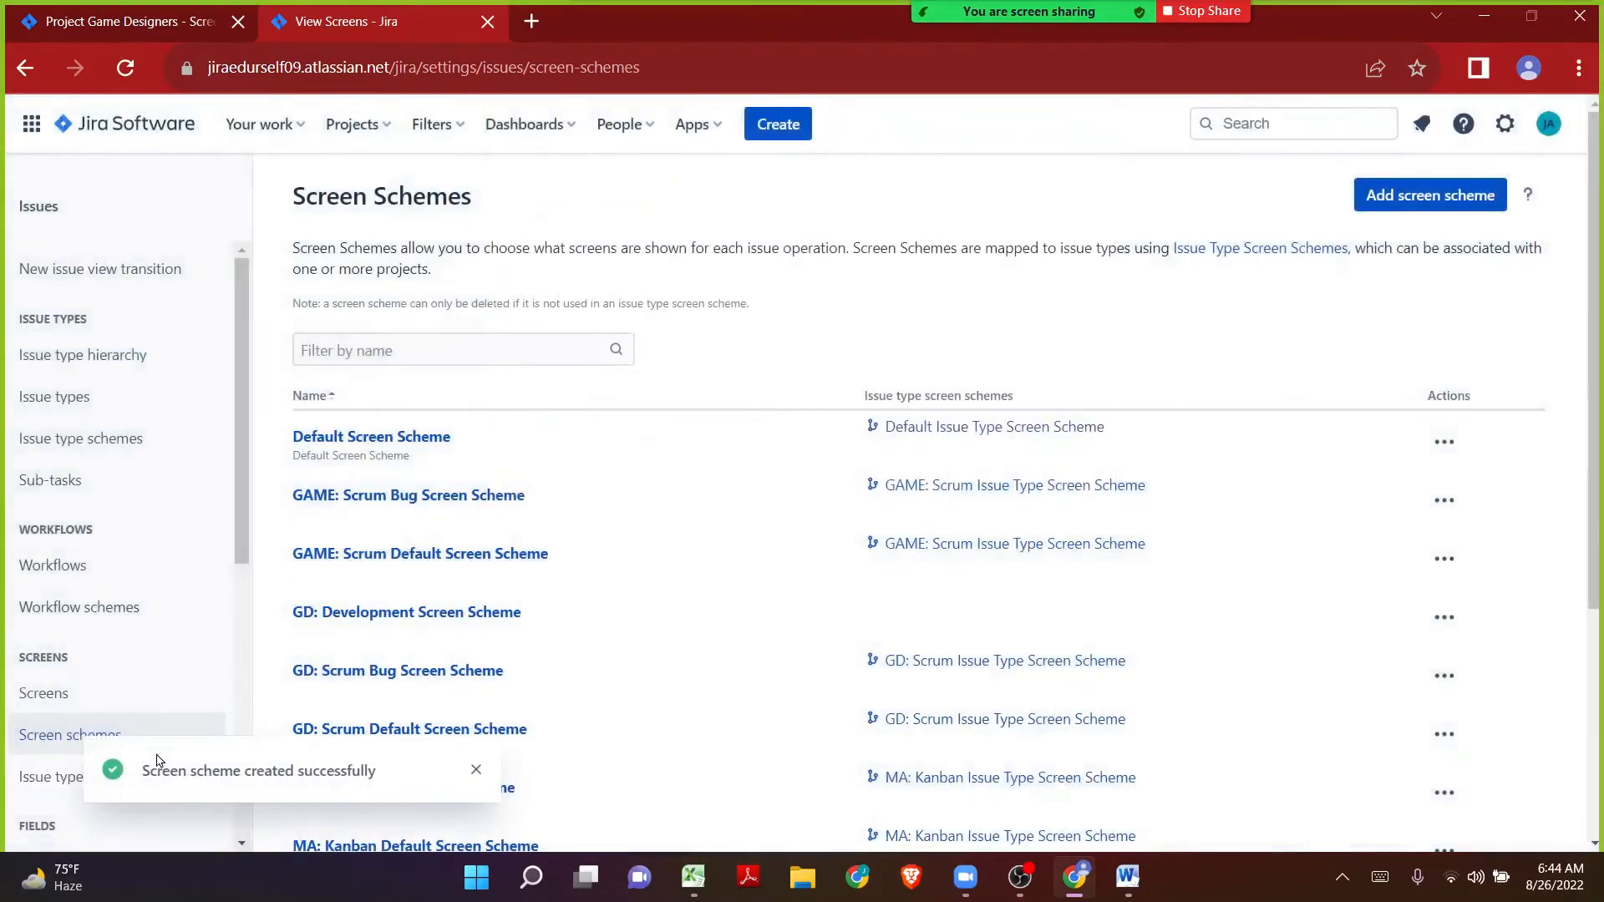
Step: Find GD: Development Screen Scheme in the screen schemes list and open its screen configuration
{"action": "left_click_drag", "start_coordinate": [149, 764], "coordinate": [266, 765]}
{"action": "left_click", "coordinate": [328, 349]}
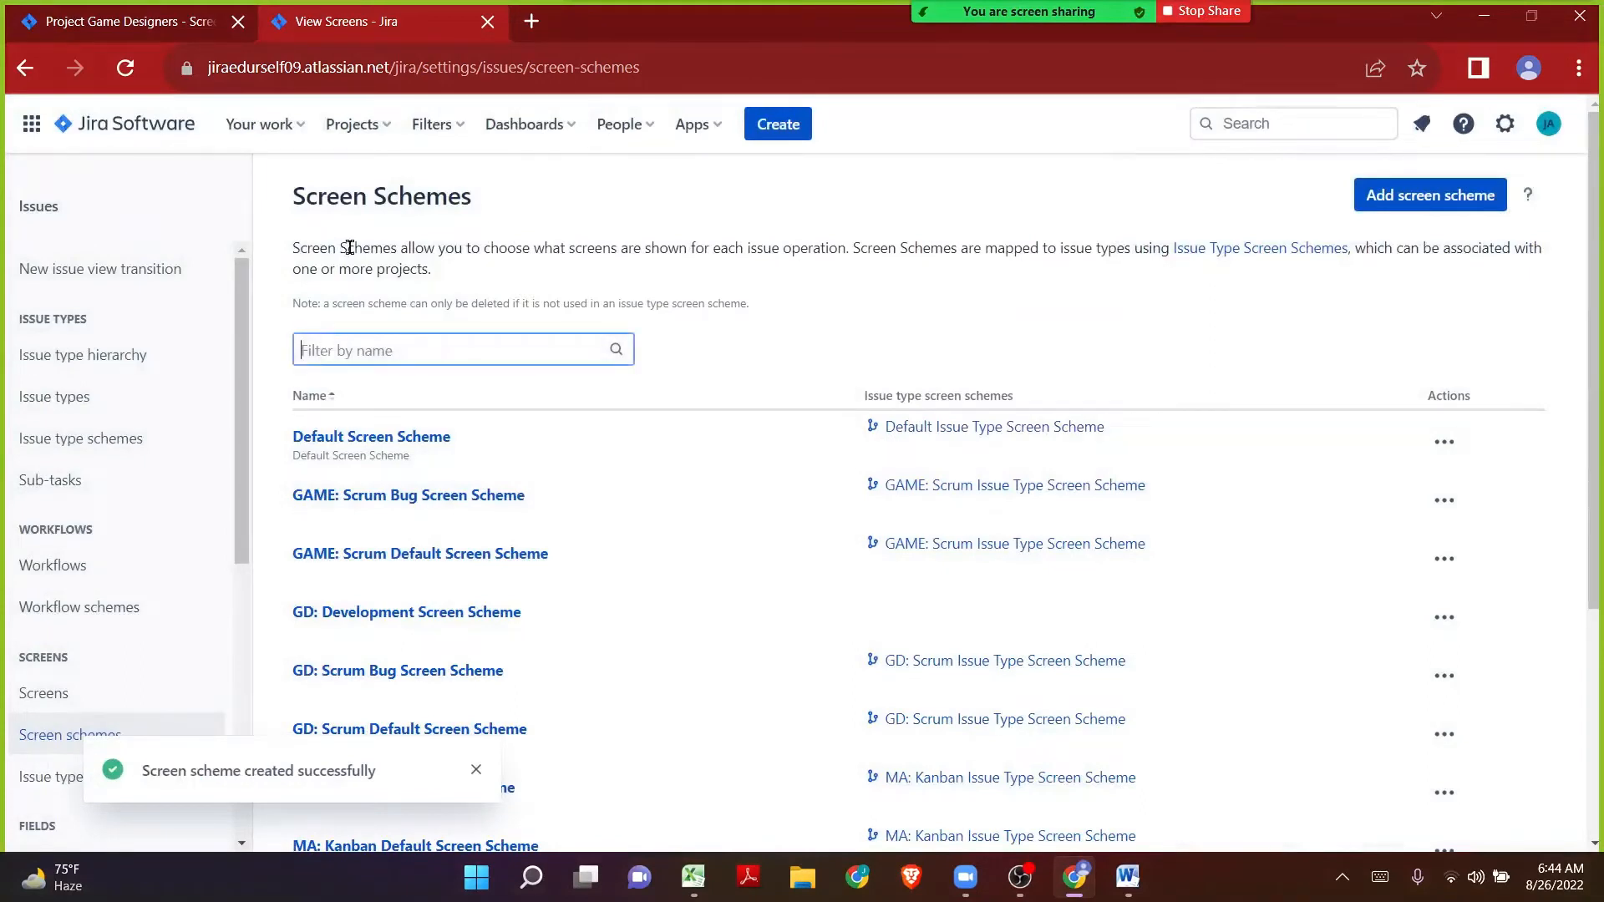
{"action": "key", "text": "ctrl+v"}
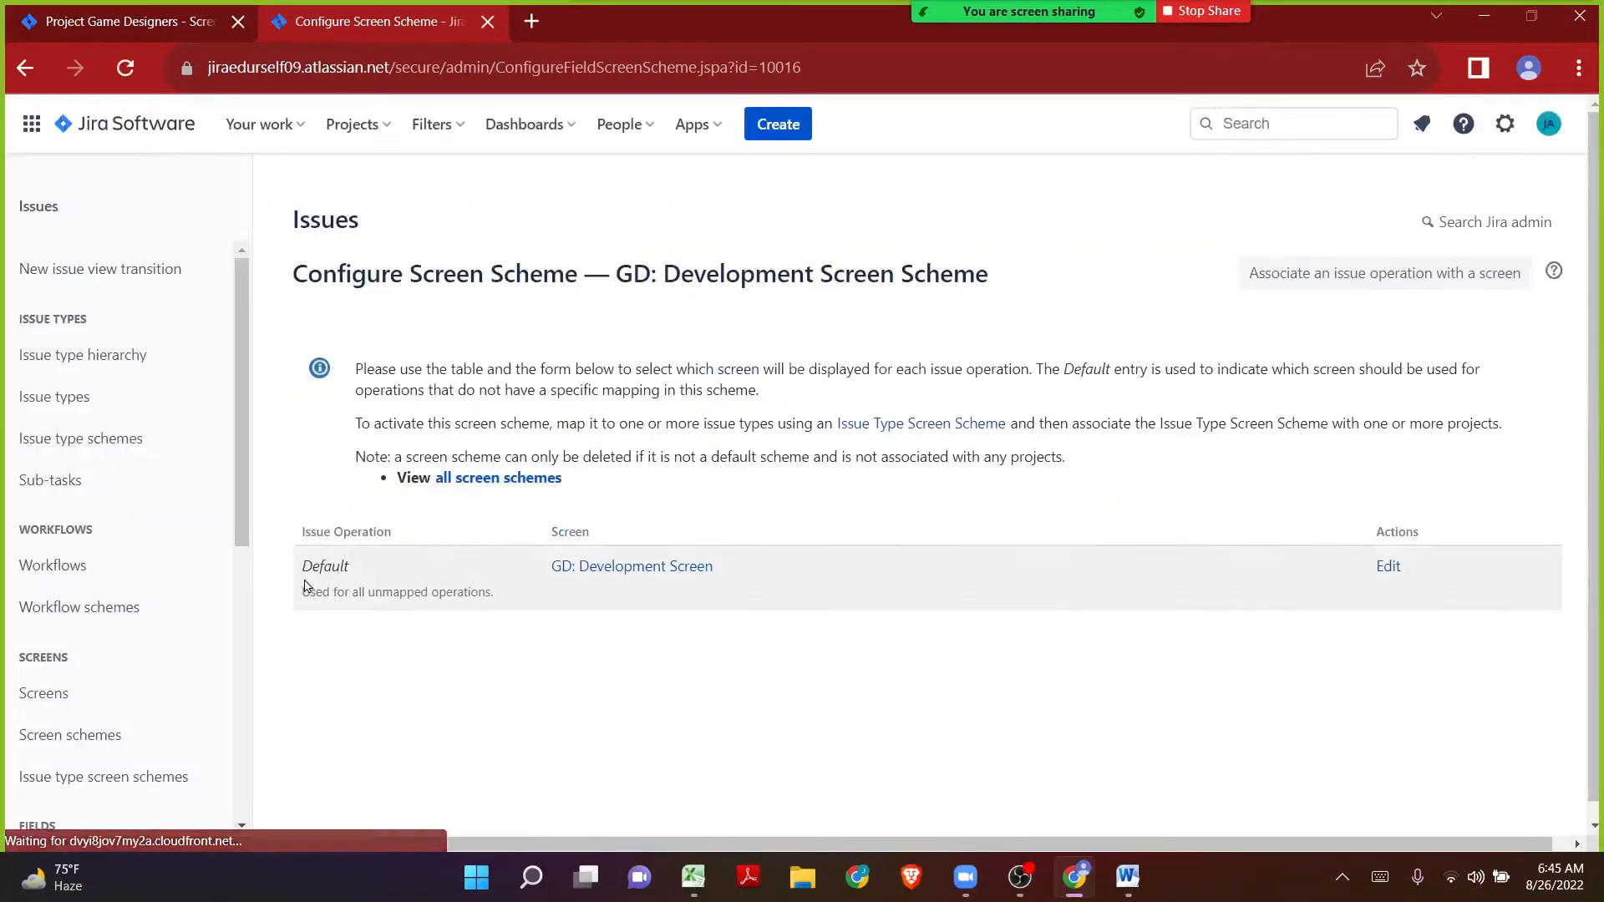
{"action": "left_click_drag", "start_coordinate": [300, 567], "coordinate": [357, 576]}
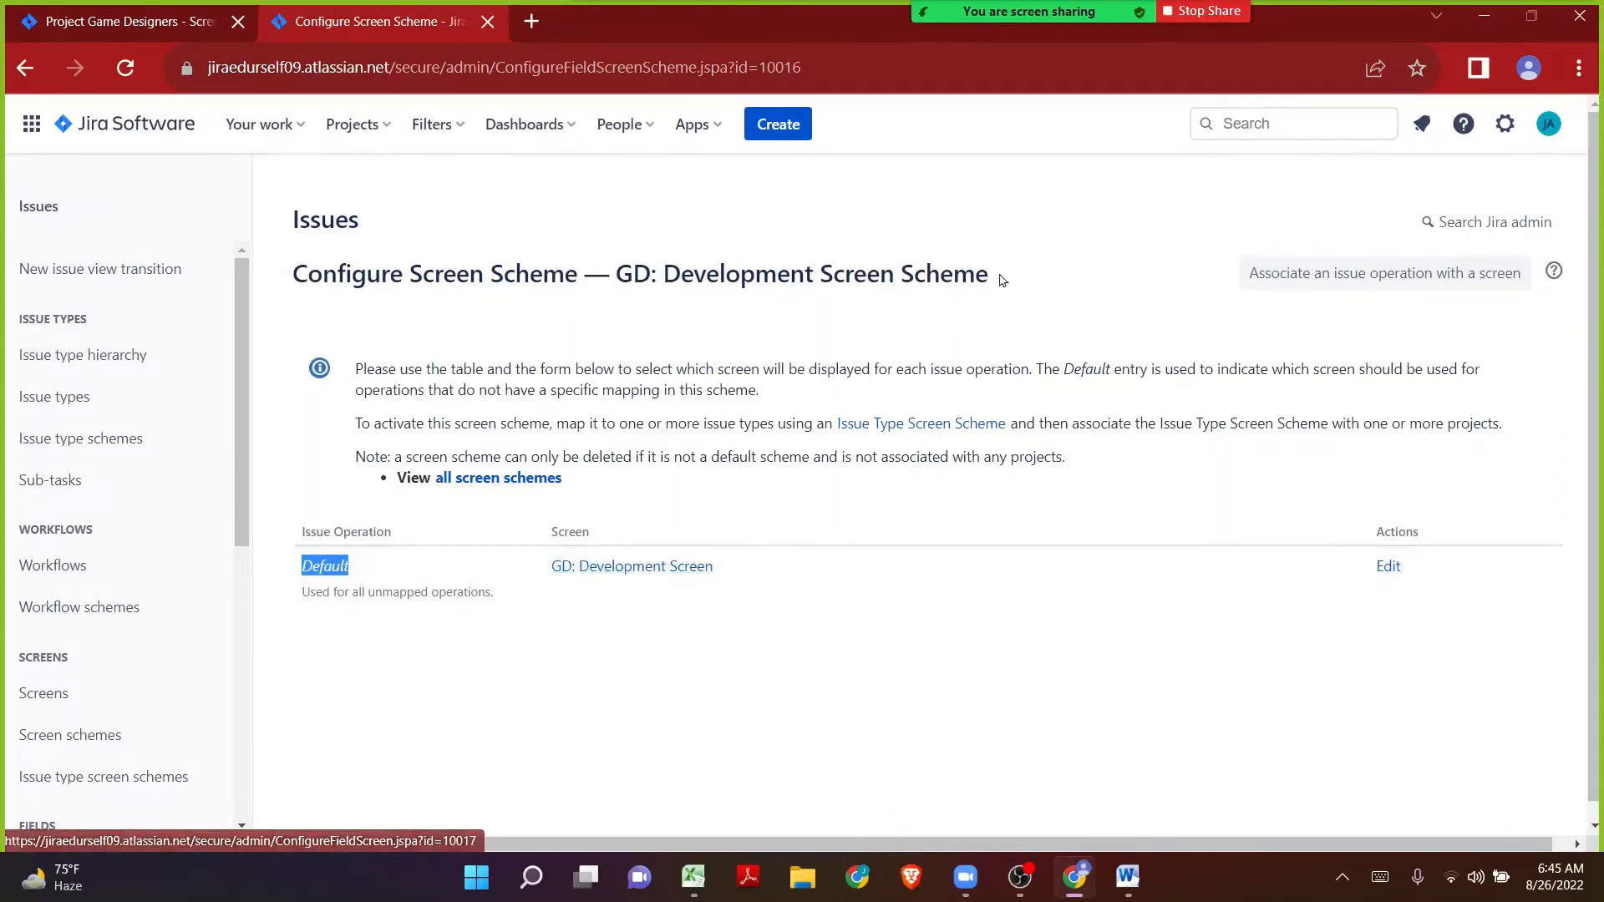
Step: Associate the Edit issue operation with GD: Development Edit Screen in the GD: Development Screen Scheme
{"action": "left_click", "coordinate": [1327, 274]}
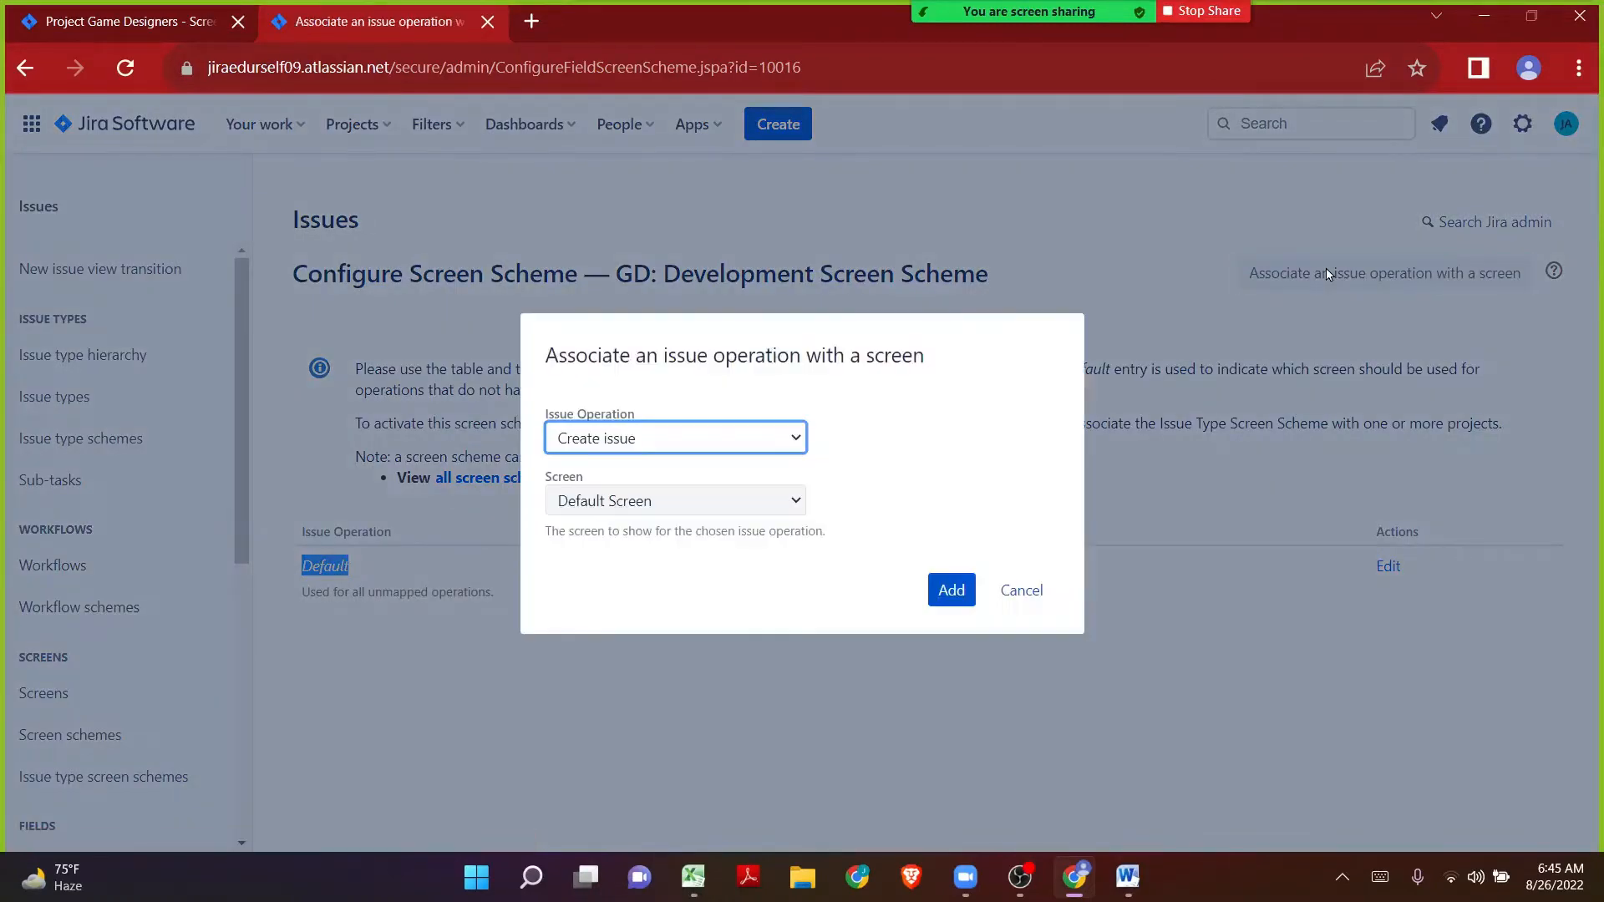
{"action": "left_click", "coordinate": [590, 441]}
{"action": "left_click", "coordinate": [603, 485]}
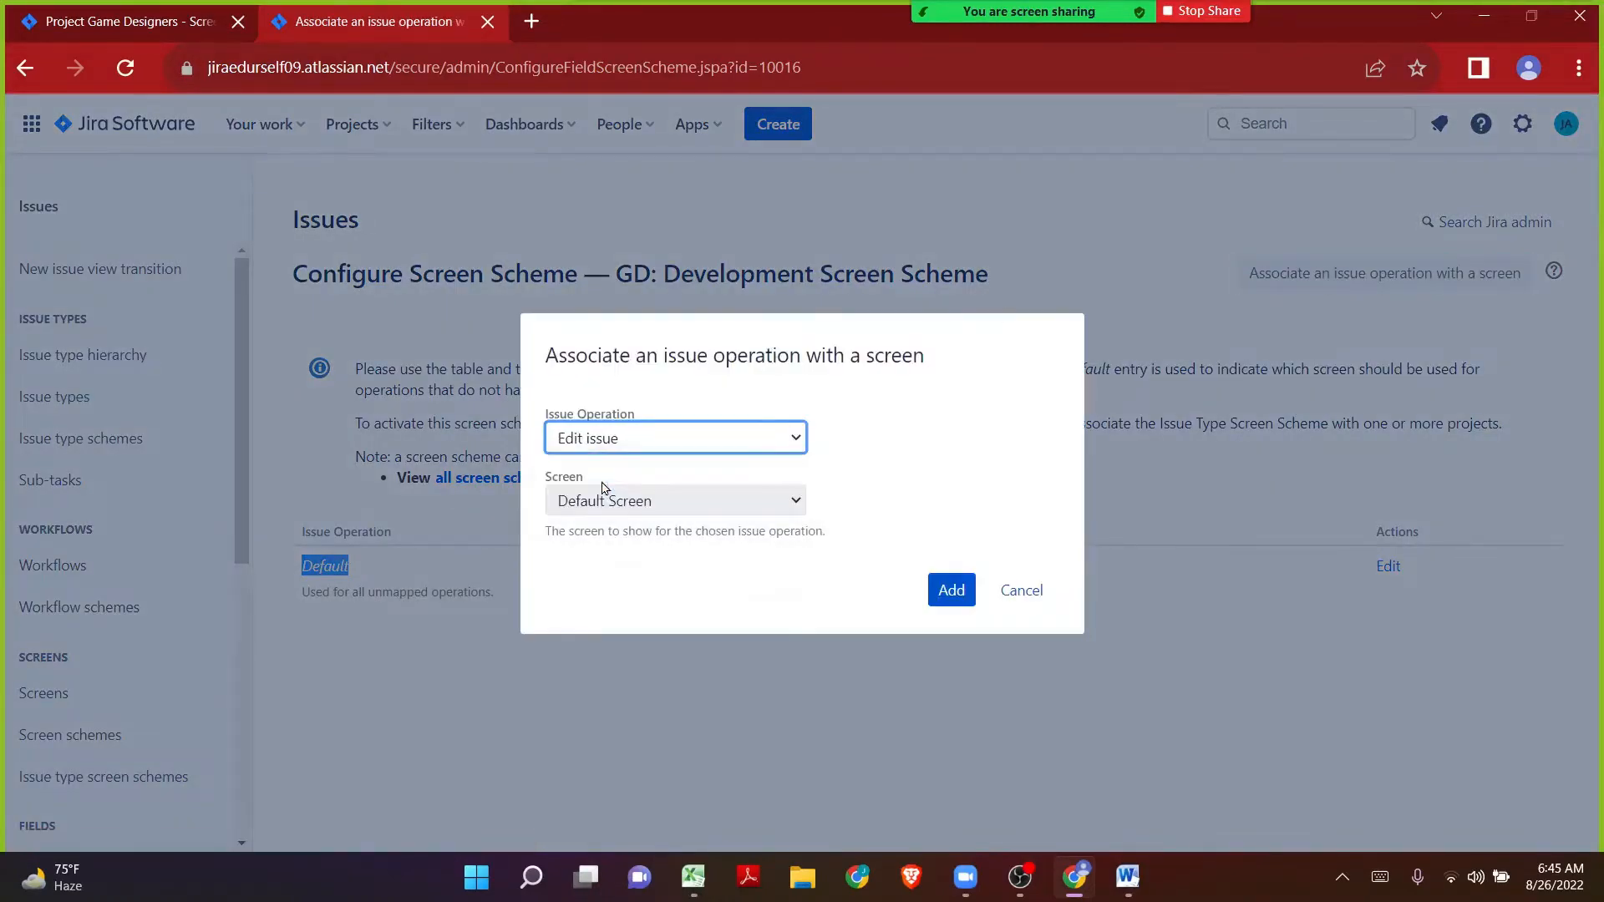
{"action": "left_click", "coordinate": [606, 504]}
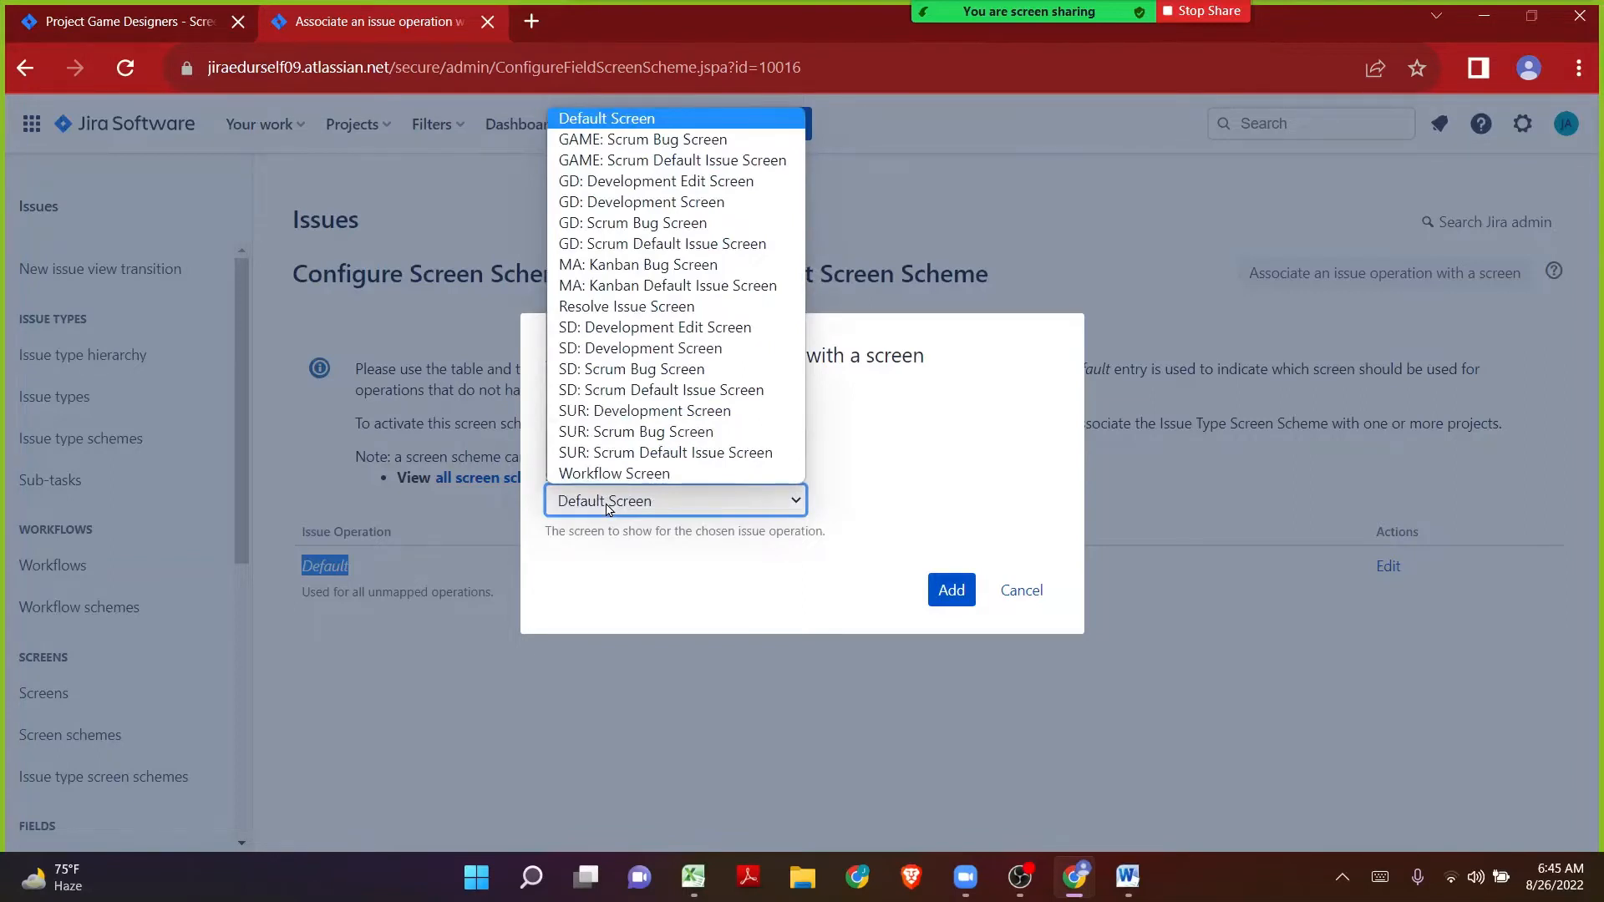
{"action": "left_click", "coordinate": [648, 182]}
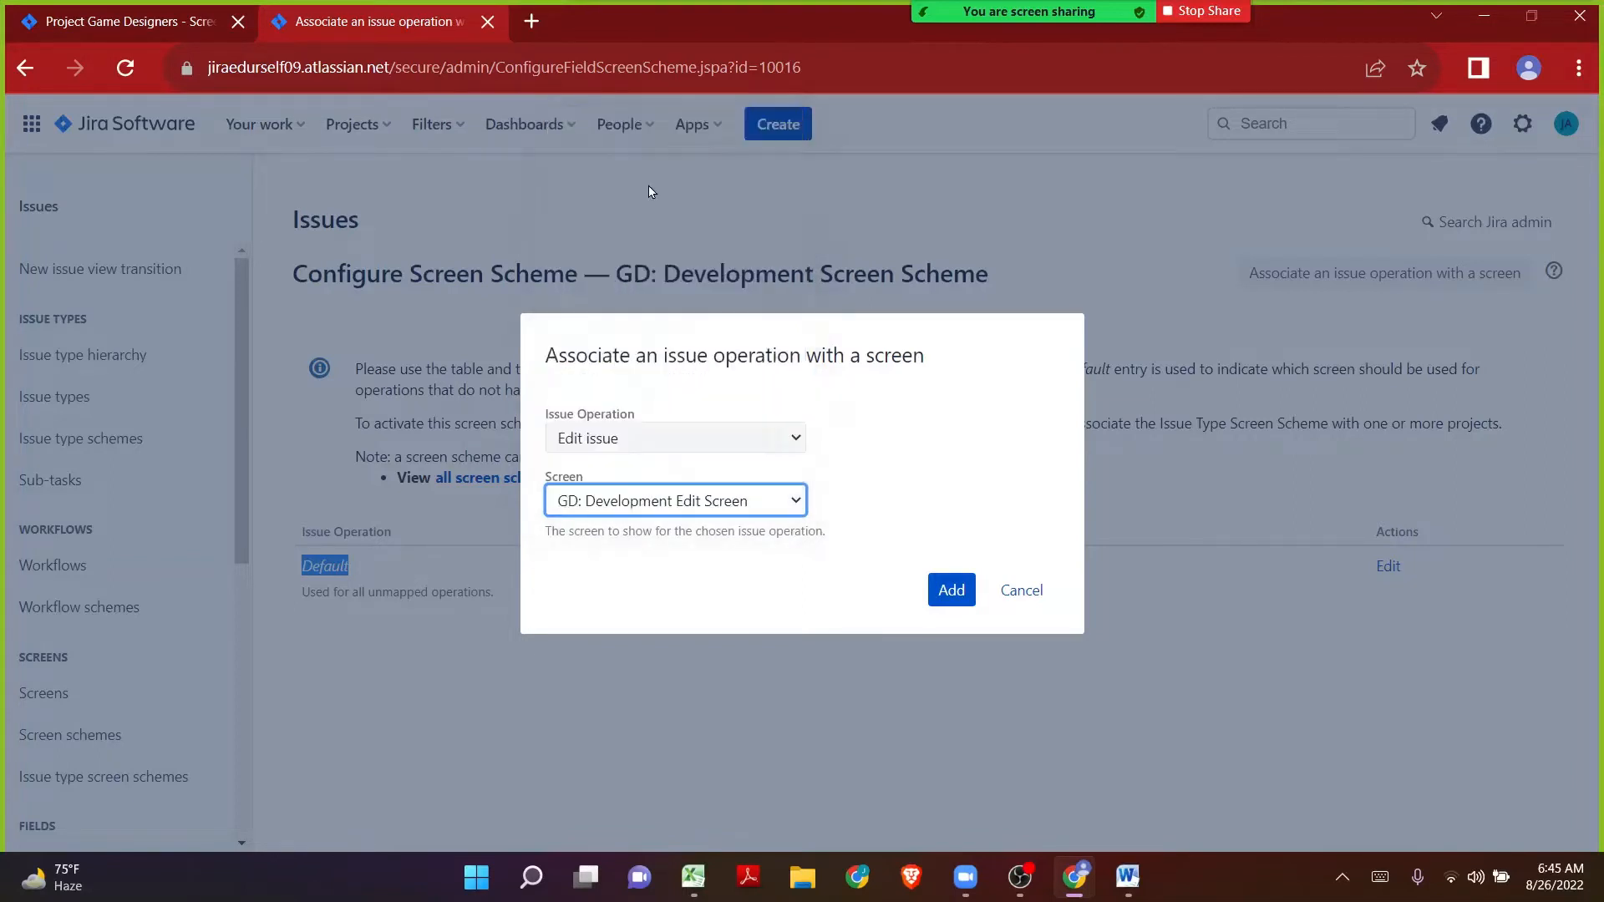
{"action": "left_click", "coordinate": [950, 589]}
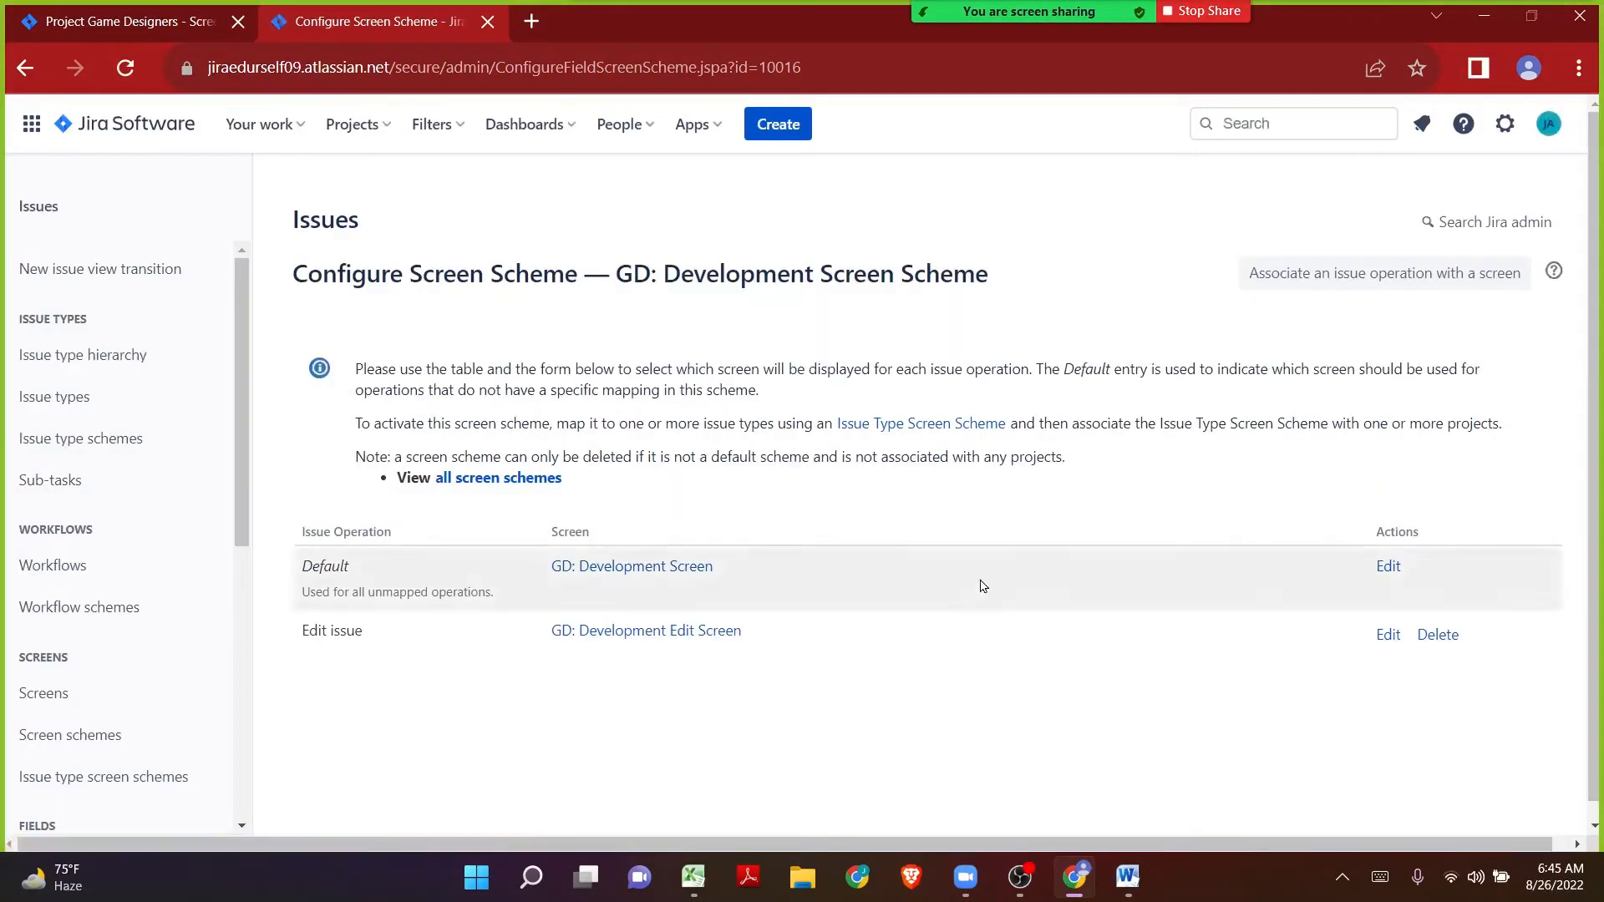
{"action": "left_click_drag", "start_coordinate": [616, 273], "coordinate": [991, 286]}
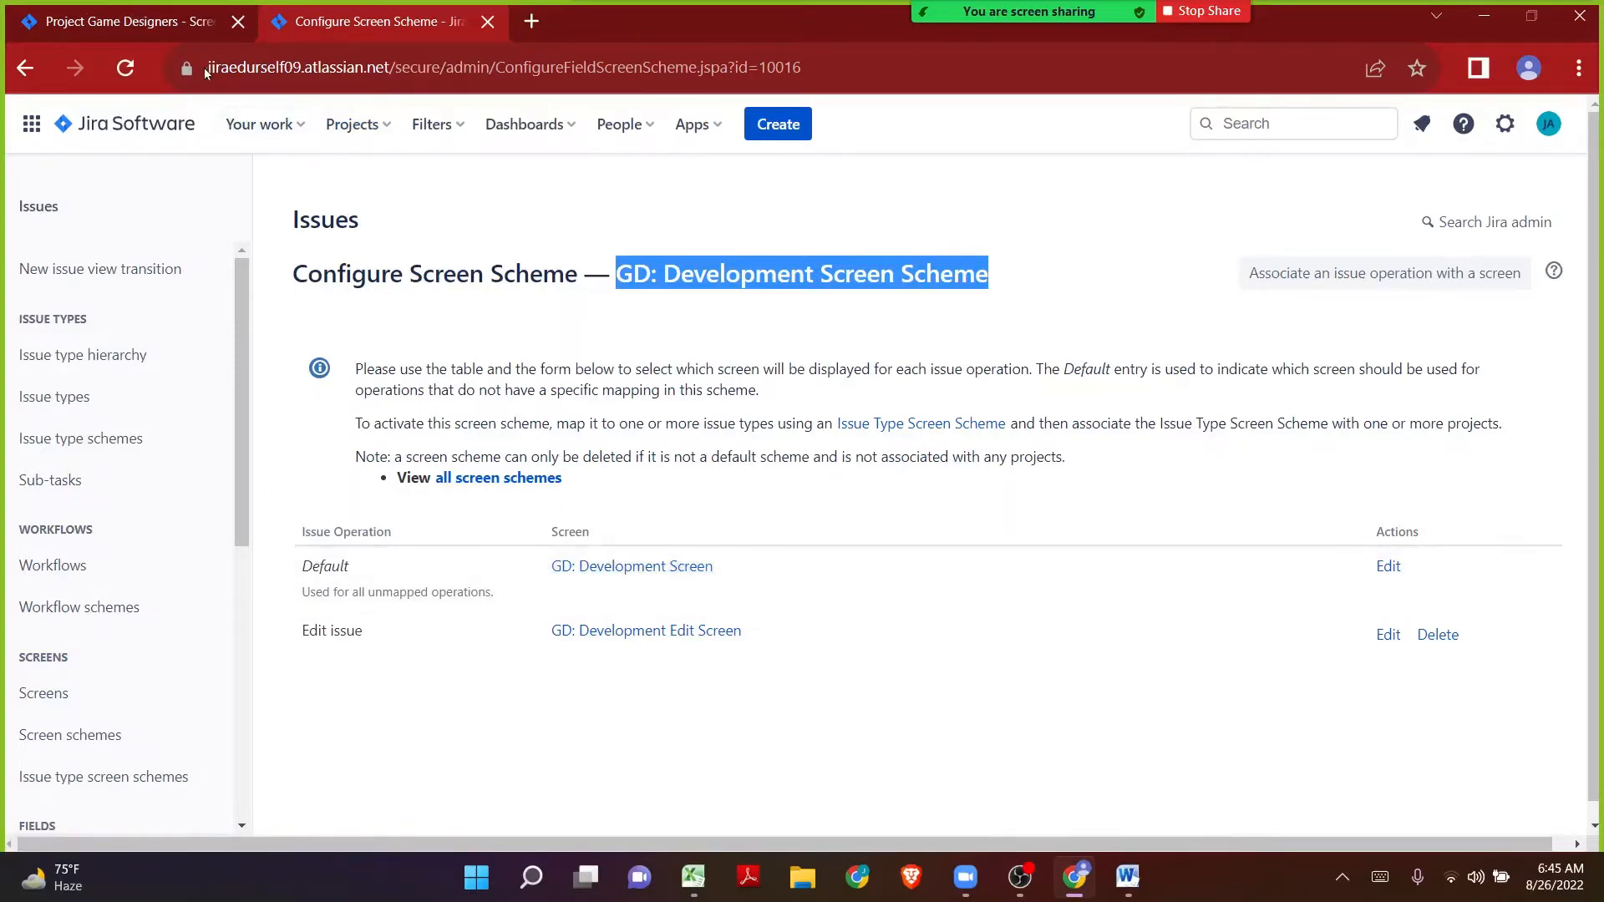
Step: Review which issue type screen scheme and screen schemes Game Designers uses in its project screen settings, and select the issue type screen scheme's name
{"action": "left_click", "coordinate": [141, 32]}
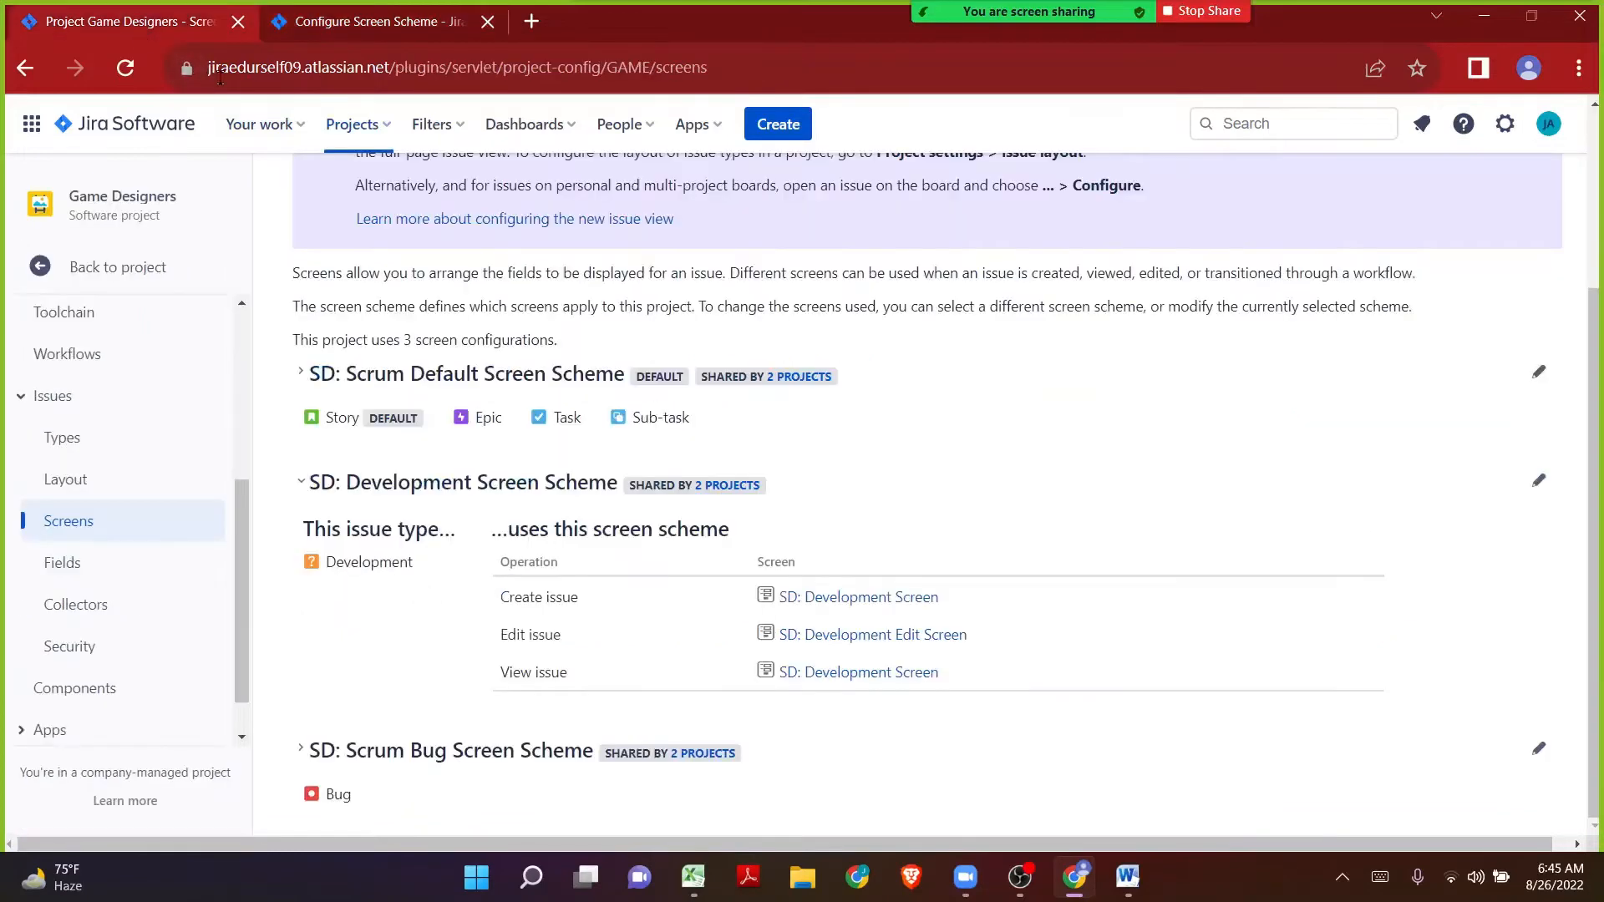
{"action": "left_click", "coordinate": [303, 479]}
{"action": "scroll", "coordinate": [400, 610], "scroll_direction": "up", "scroll_amount": 2}
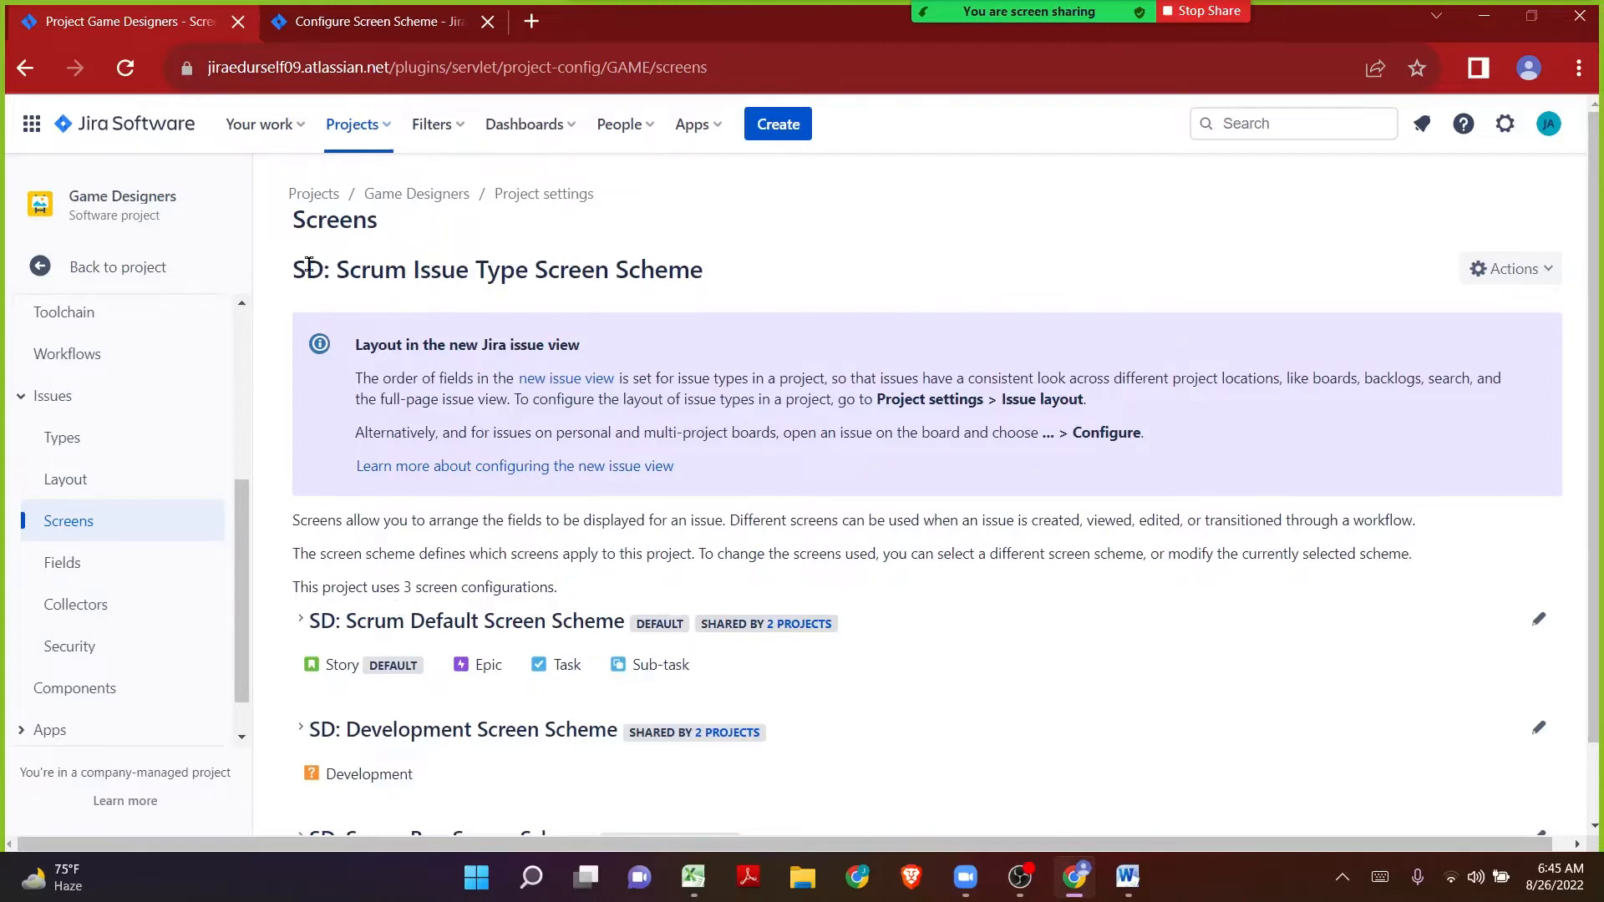
{"action": "left_click_drag", "start_coordinate": [291, 269], "coordinate": [709, 269]}
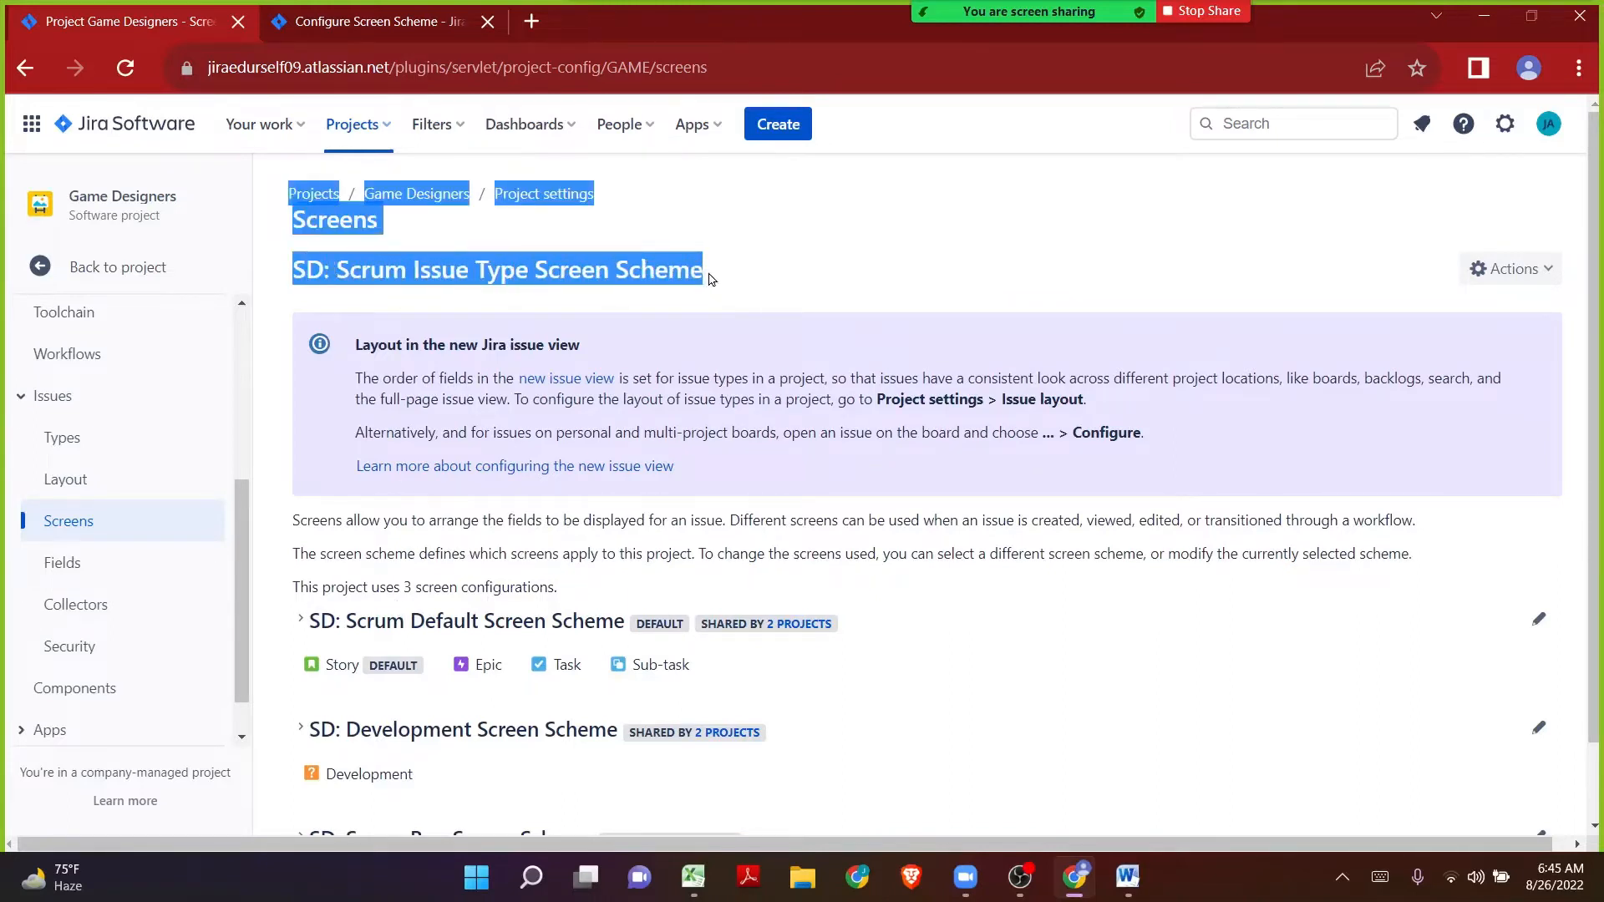
{"action": "left_click", "coordinate": [708, 272]}
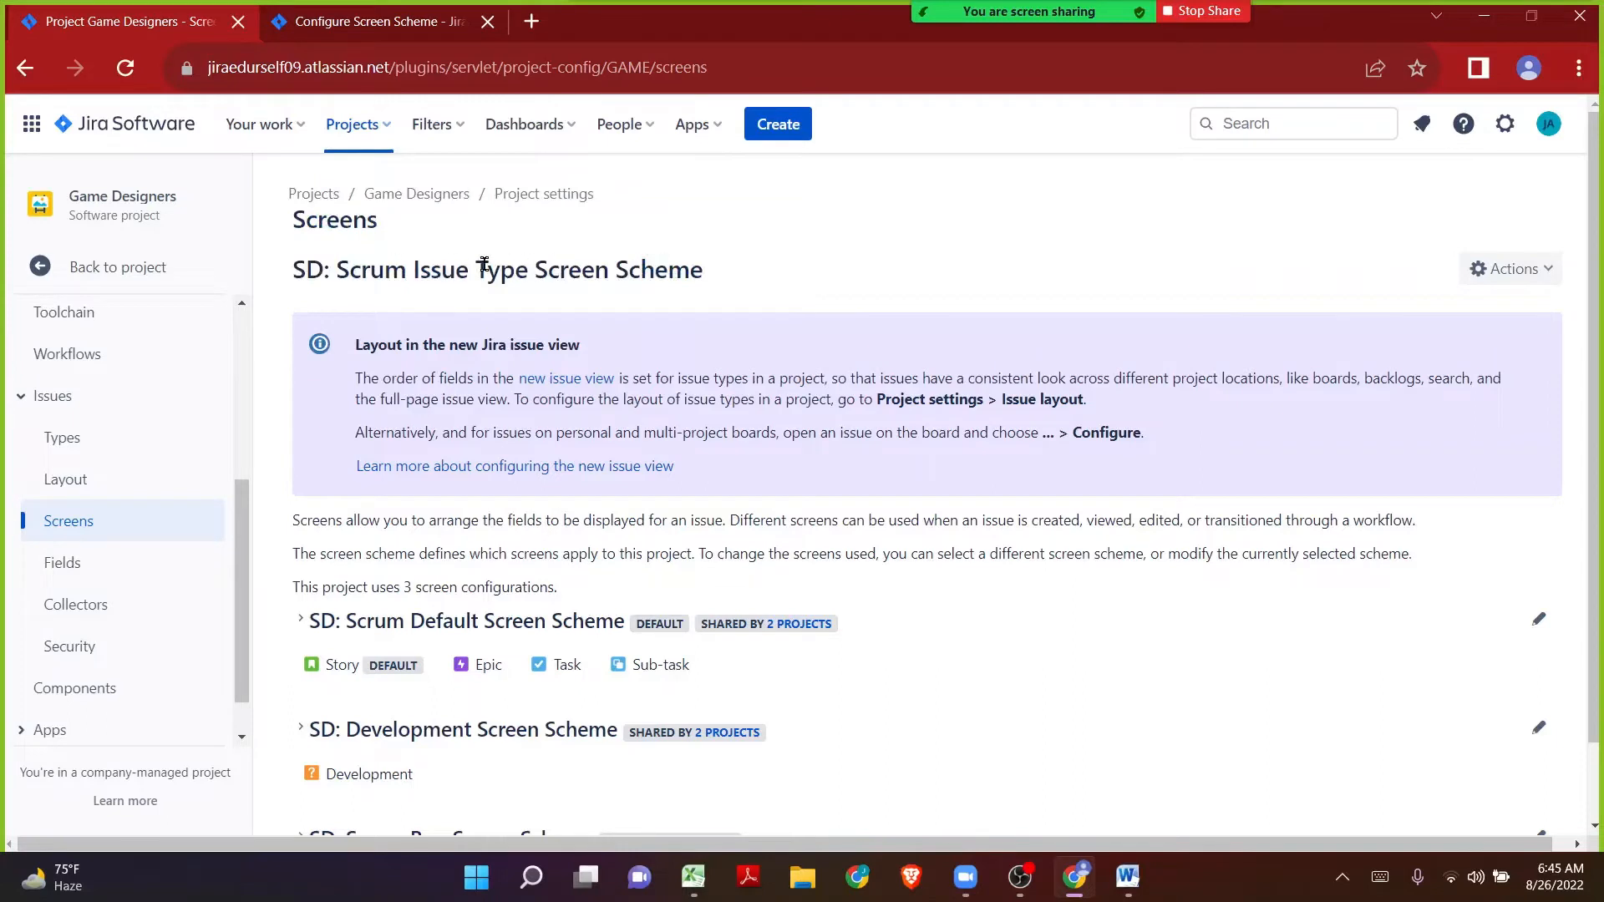
{"action": "scroll", "coordinate": [484, 264], "scroll_direction": "down", "scroll_amount": 1}
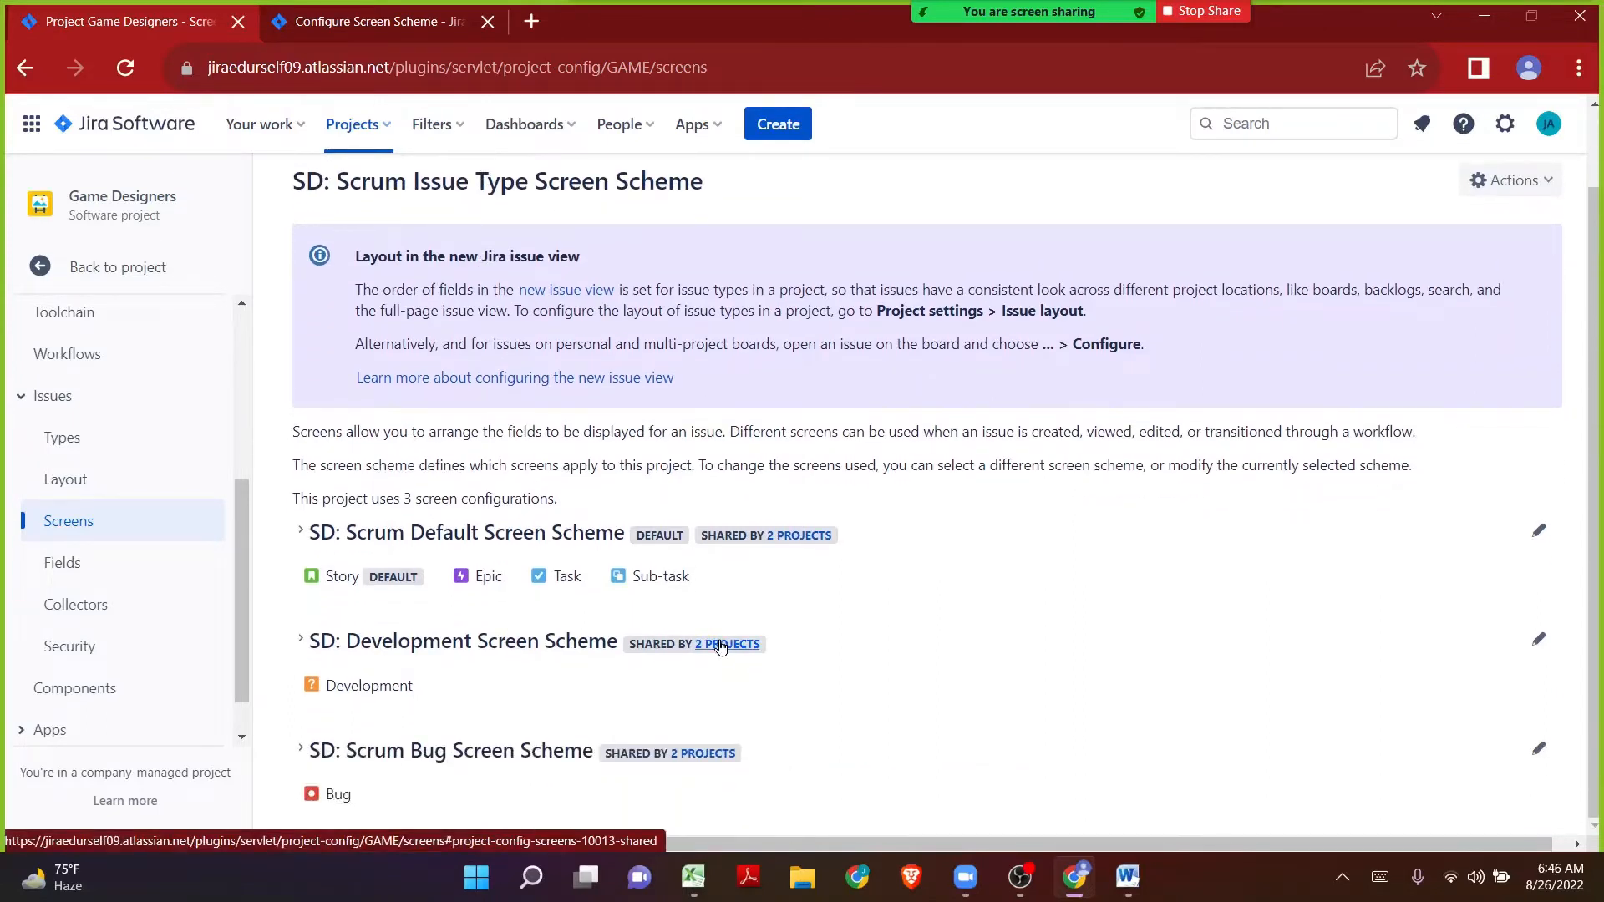
{"action": "left_click_drag", "start_coordinate": [703, 181], "coordinate": [288, 183]}
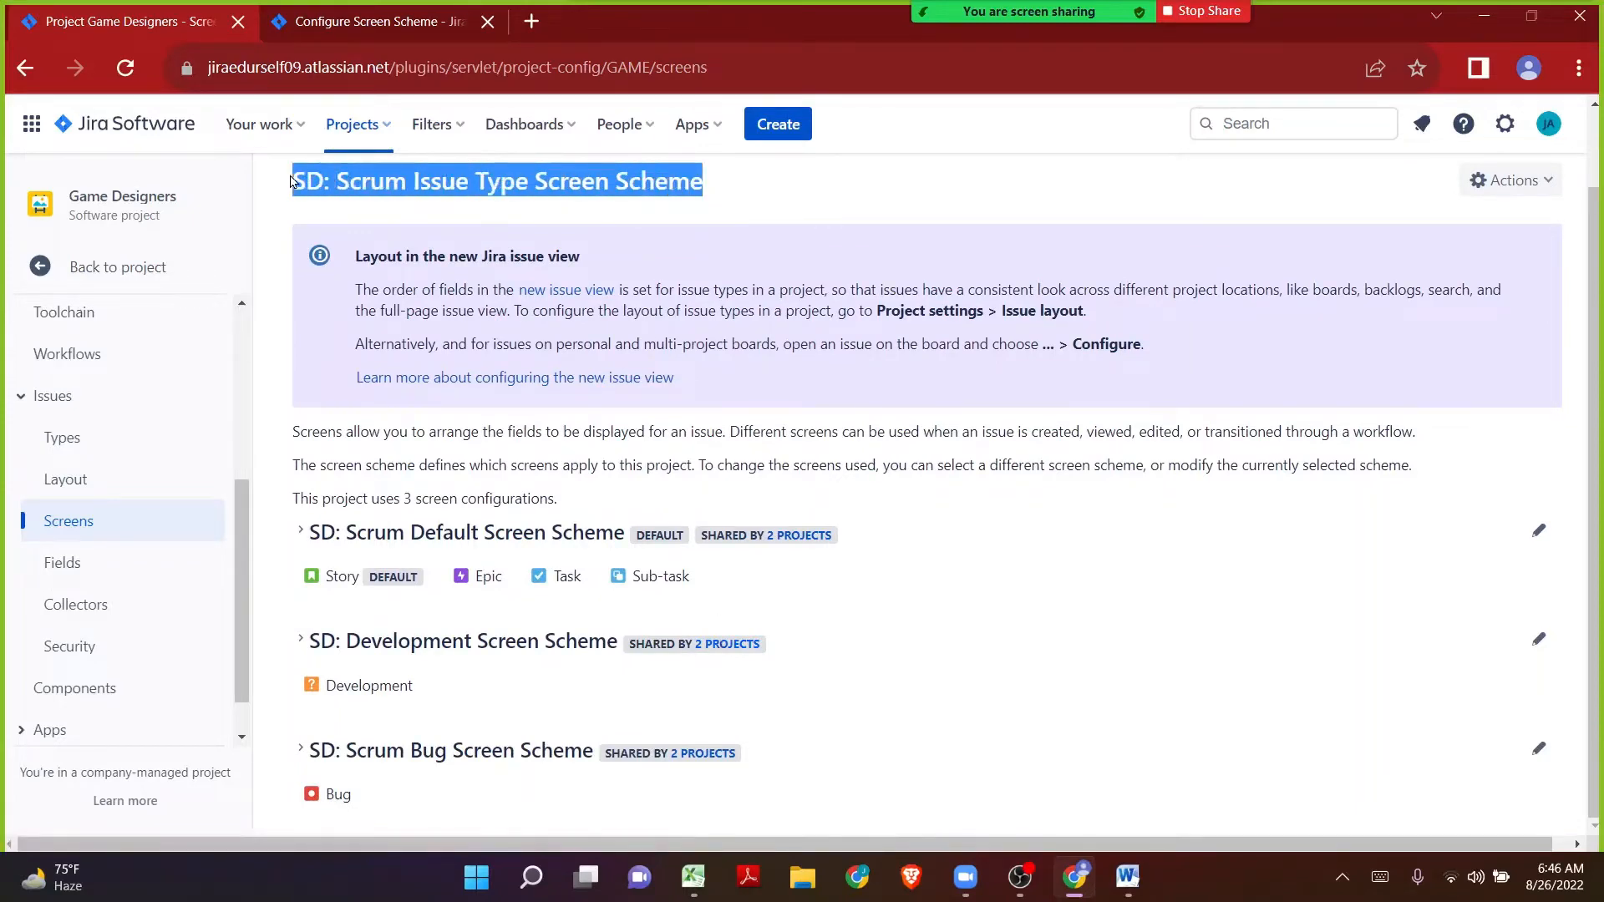
Step: Open the issue type screen schemes list in the issue administration and recheck the name of the scheme used by Game Designers
{"action": "left_click", "coordinate": [354, 33]}
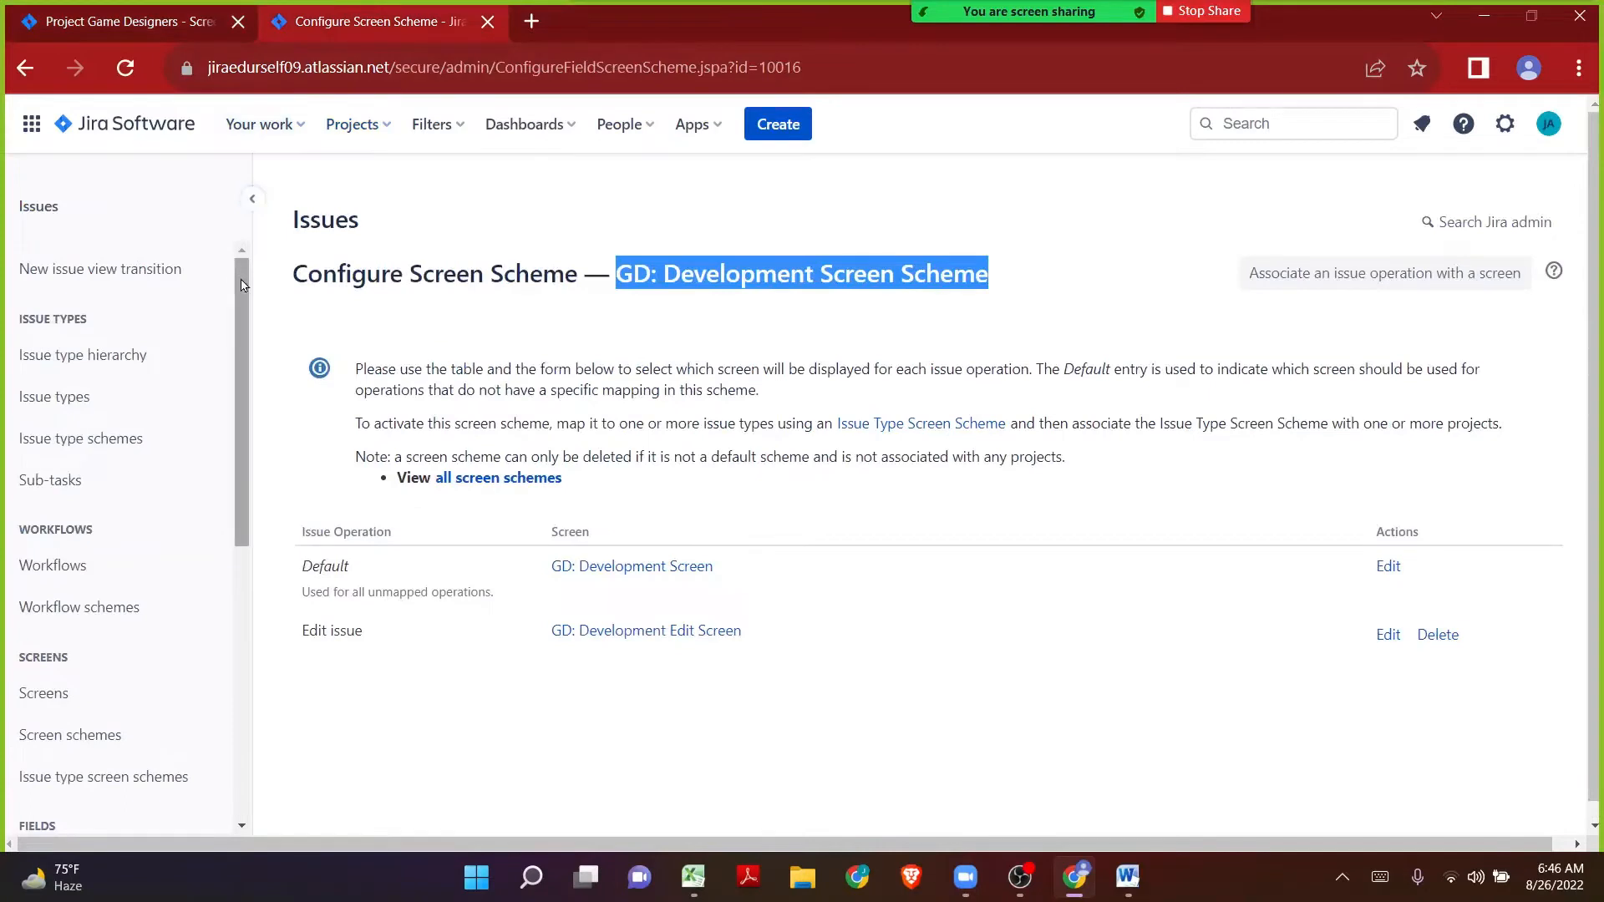
{"action": "scroll", "coordinate": [104, 501], "scroll_direction": "down", "scroll_amount": 1}
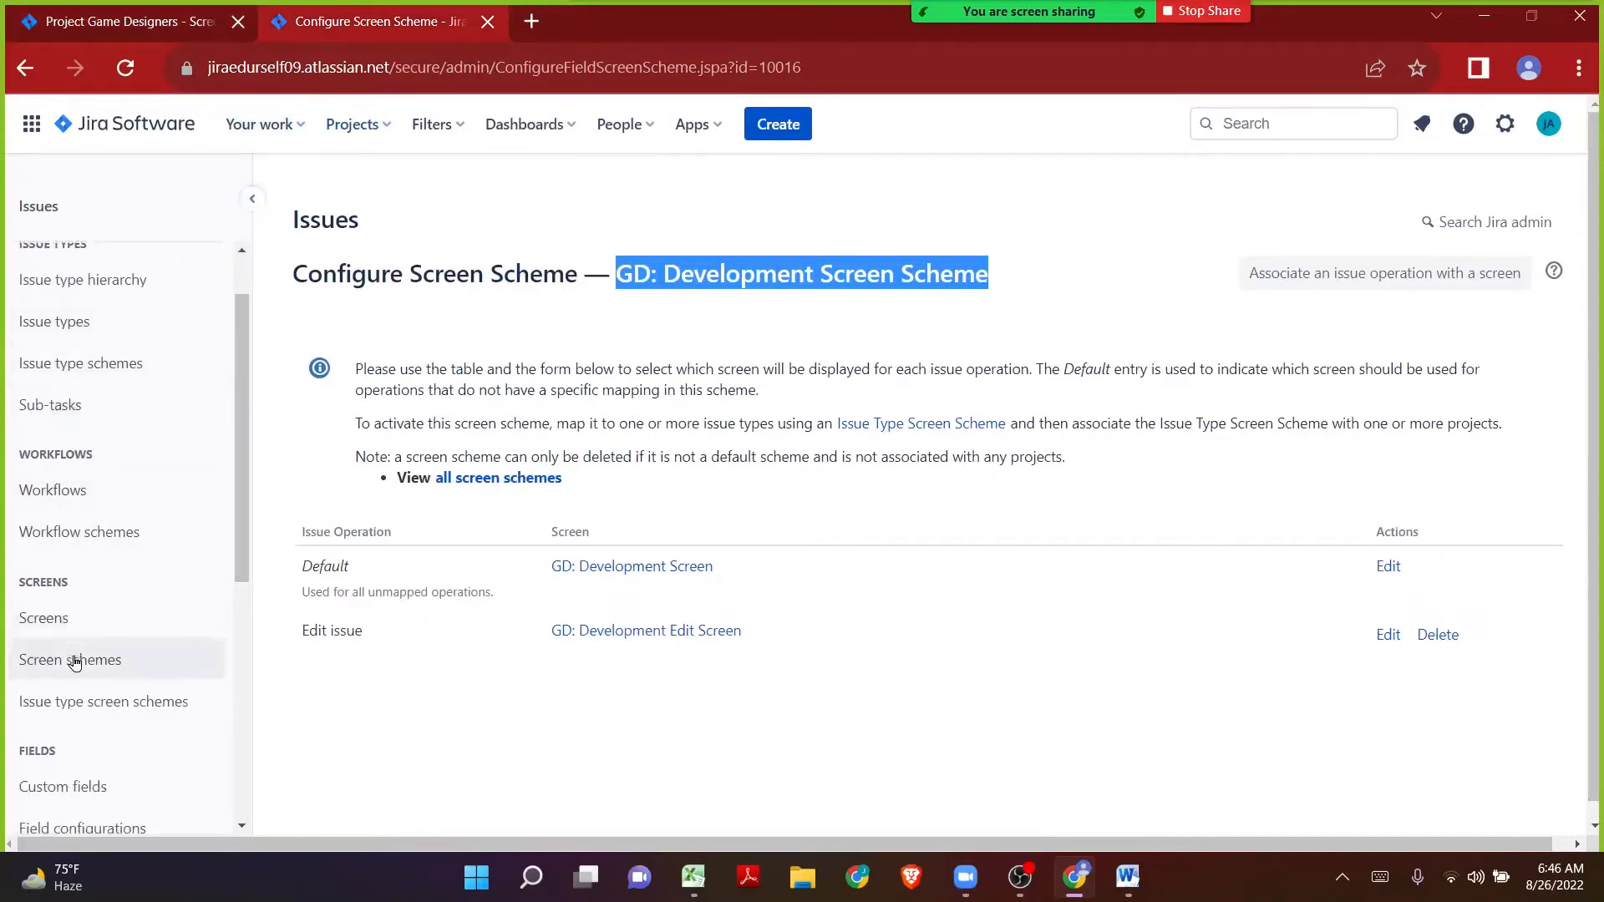
{"action": "left_click", "coordinate": [74, 702]}
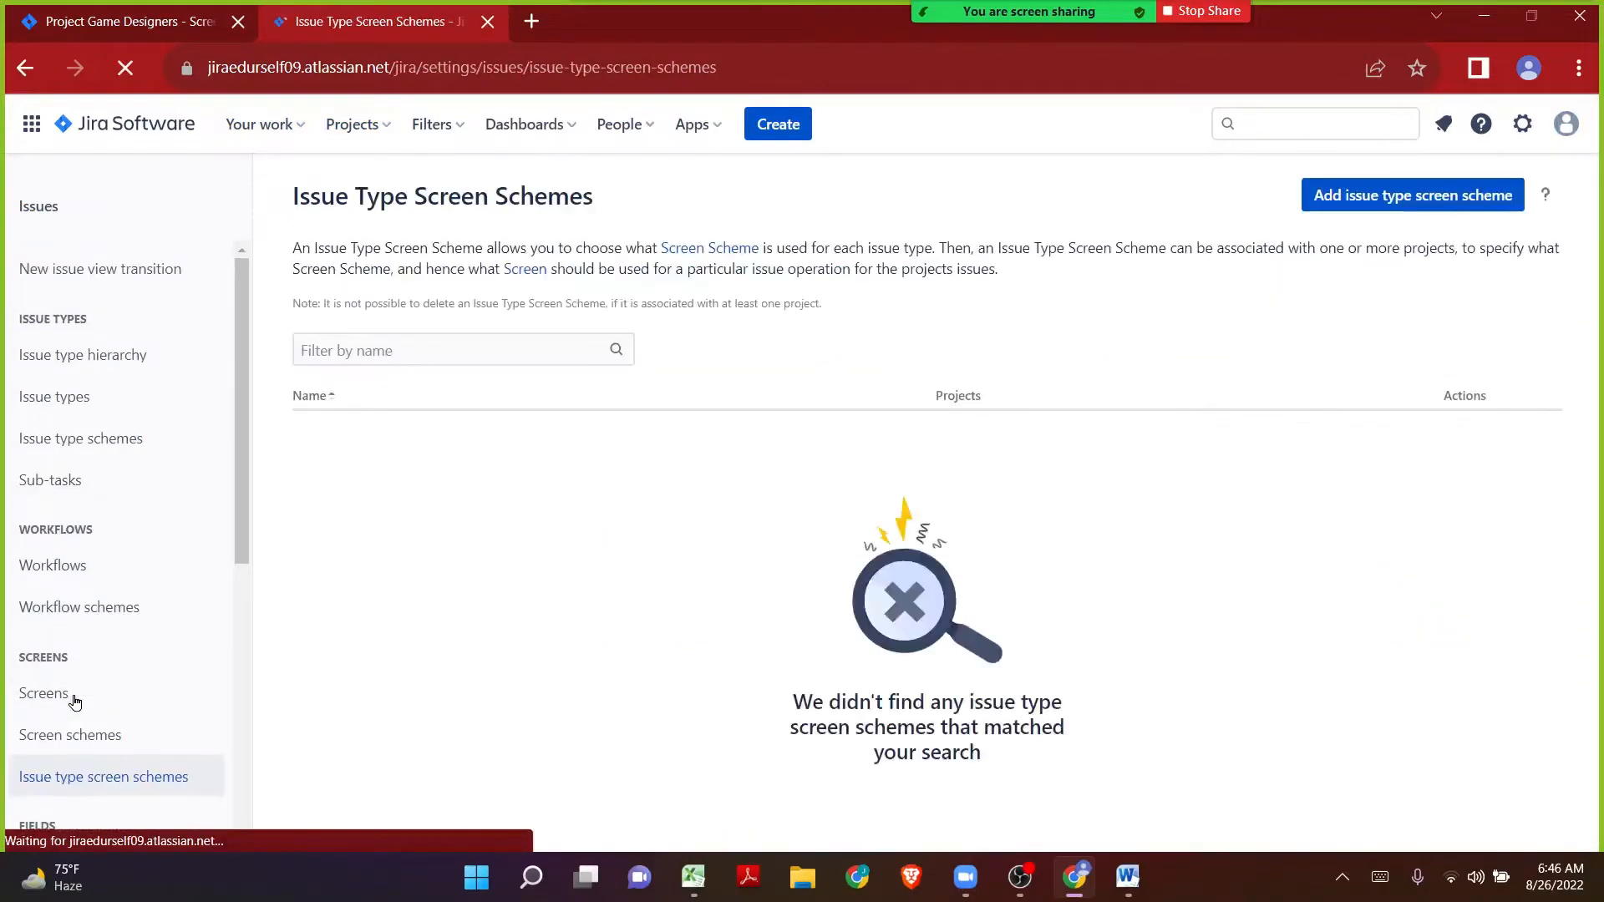
{"action": "key", "text": "ctrl+f"}
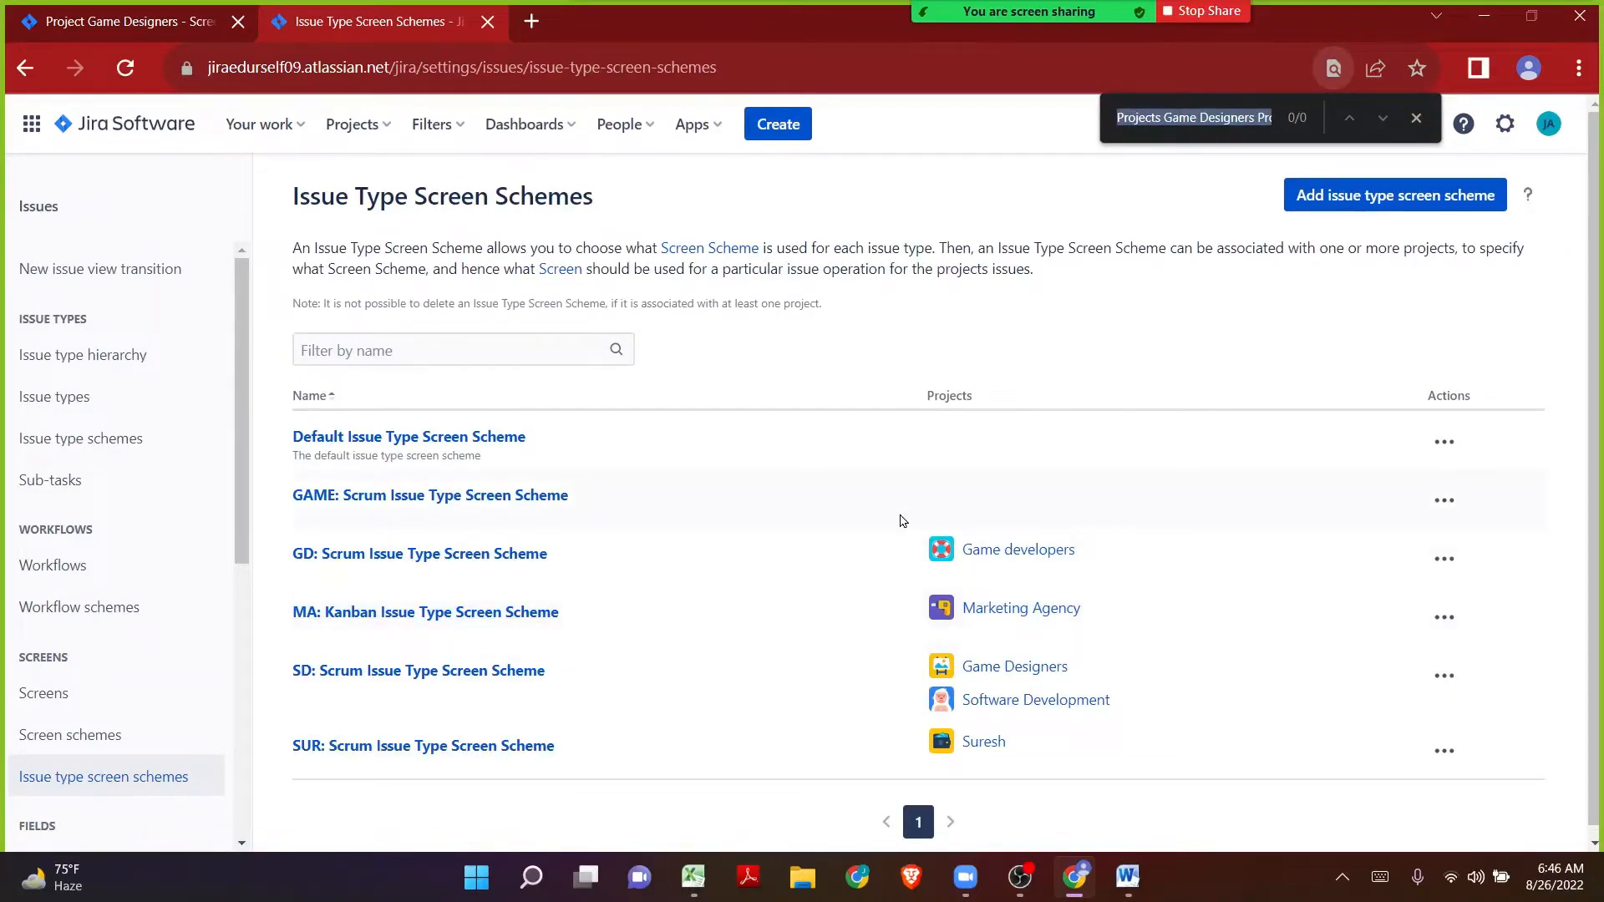
{"action": "key", "text": "Left"}
{"action": "key", "text": "shift+End"}
{"action": "key", "text": "ctrl+shift+Tab"}
{"action": "left_click", "coordinate": [756, 215]}
{"action": "left_click_drag", "start_coordinate": [735, 190], "coordinate": [293, 203]}
{"action": "left_click", "coordinate": [386, 22]}
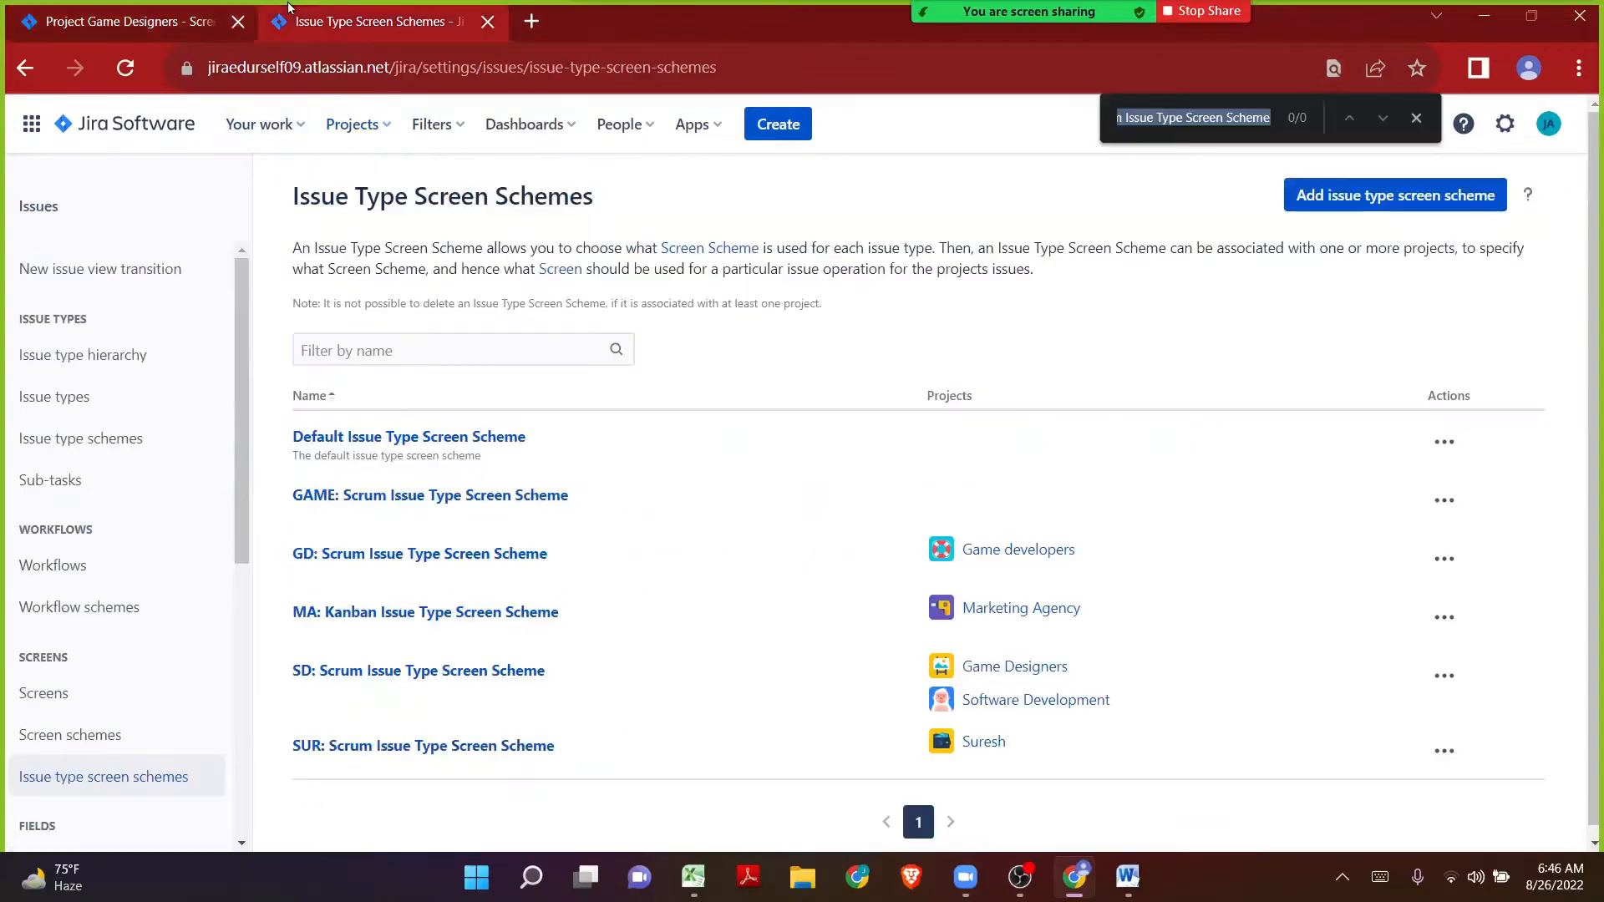
Step: Filter the issue type screen schemes by the name "SD: Scrum Issue Type Screen Scheme"
{"action": "key", "text": "ctrl+f"}
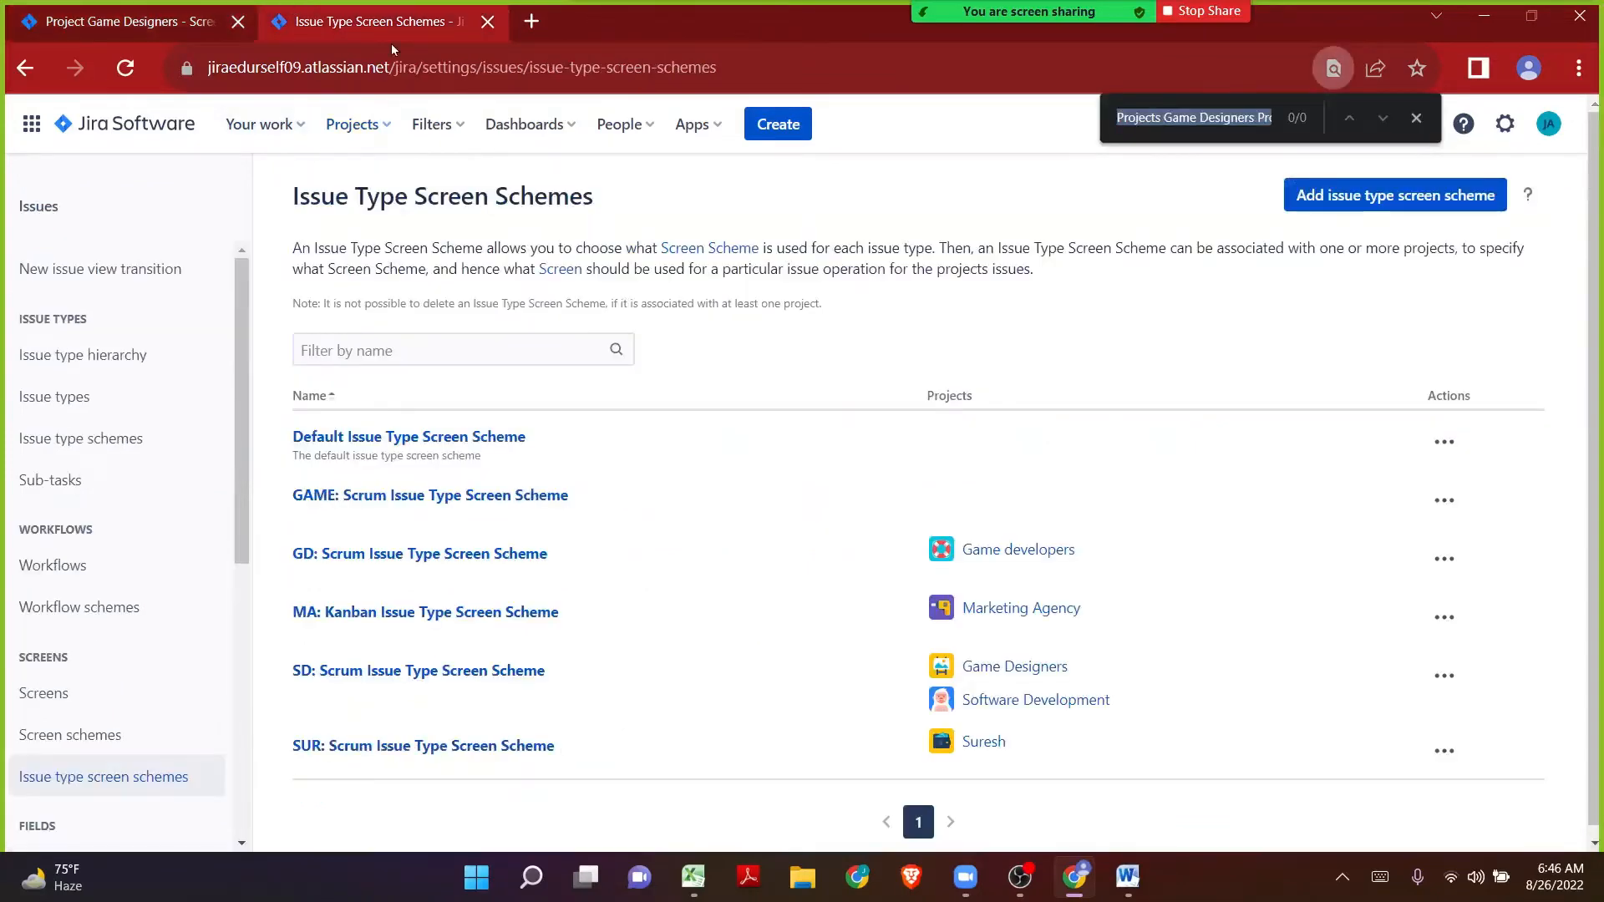
{"action": "left_click", "coordinate": [395, 338]}
{"action": "type", "text": "s Screens SD: Scrum Issue Type Screen Scheme"}
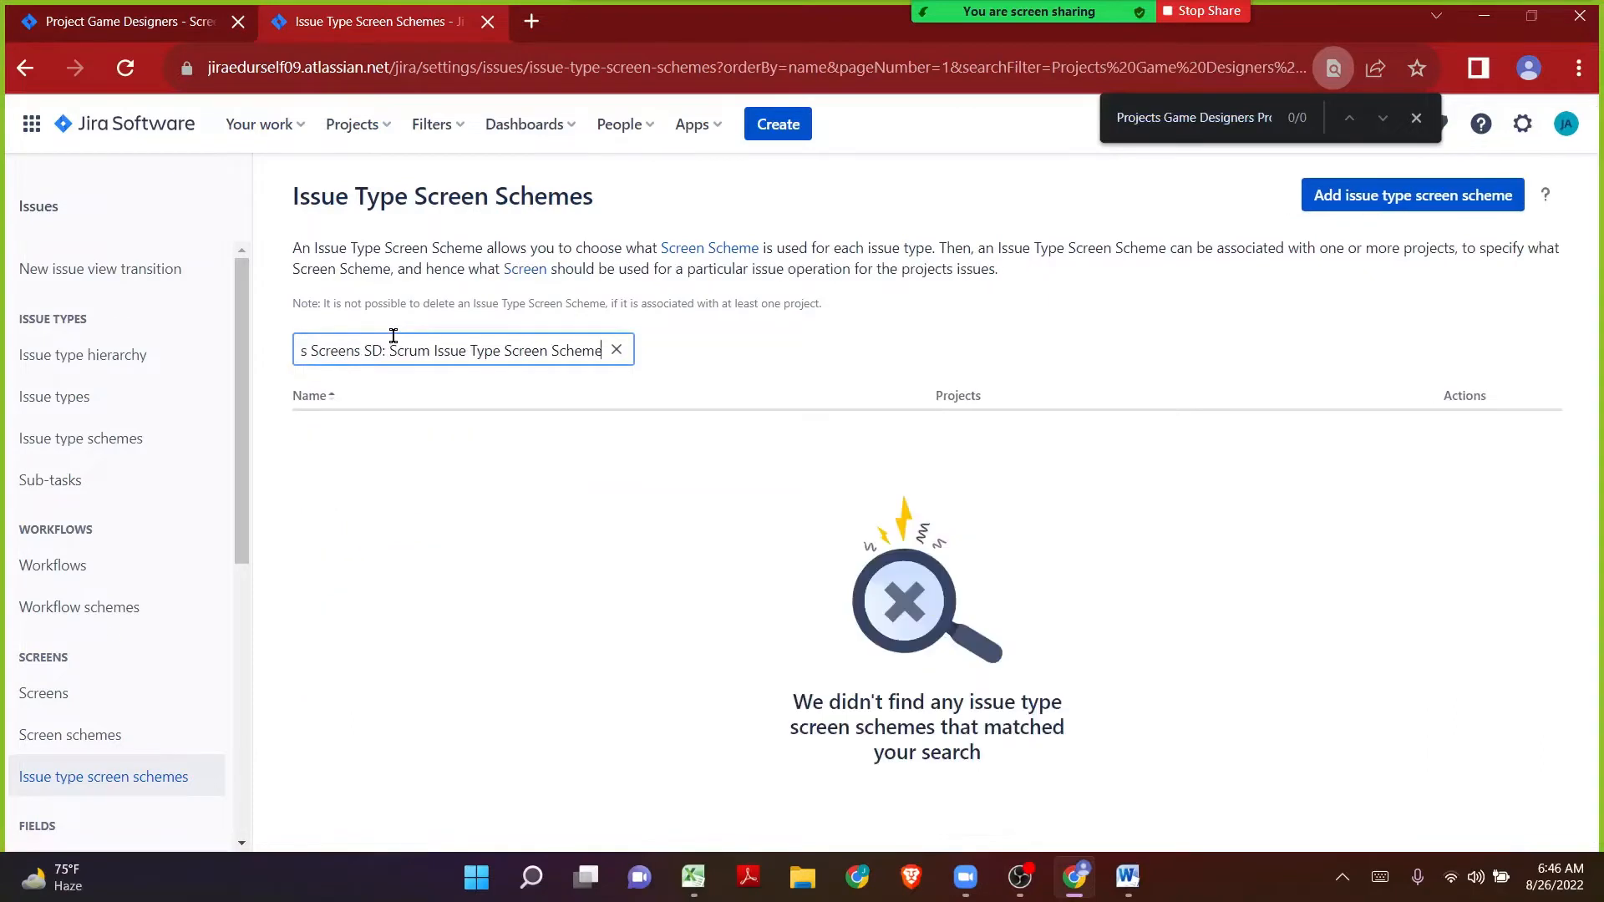
{"action": "key", "text": "ctrl+Left"}
{"action": "key", "text": "ctrl+Left"}
{"action": "key", "text": "ctrl+shift+Left"}
{"action": "key", "text": "ctrl+shift+Left"}
{"action": "key", "text": "ctrl+shift+Left"}
{"action": "key", "text": "ctrl+shift+Left"}
{"action": "key", "text": "ctrl+shift+Left"}
{"action": "key", "text": "ctrl+shift+Left"}
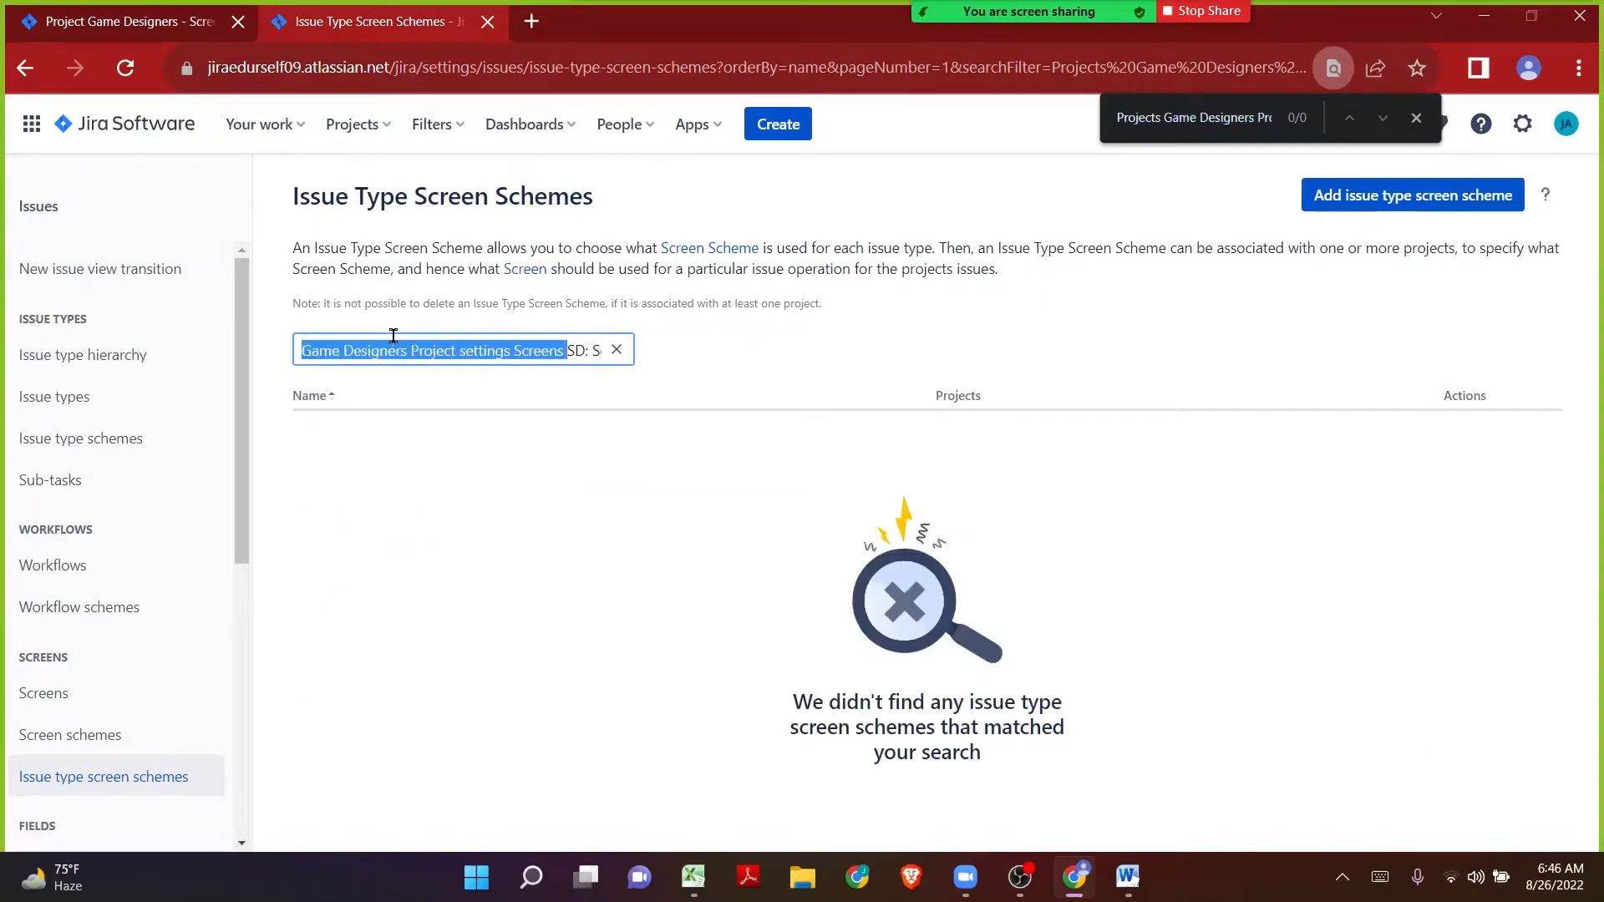
{"action": "key", "text": "BackSpace"}
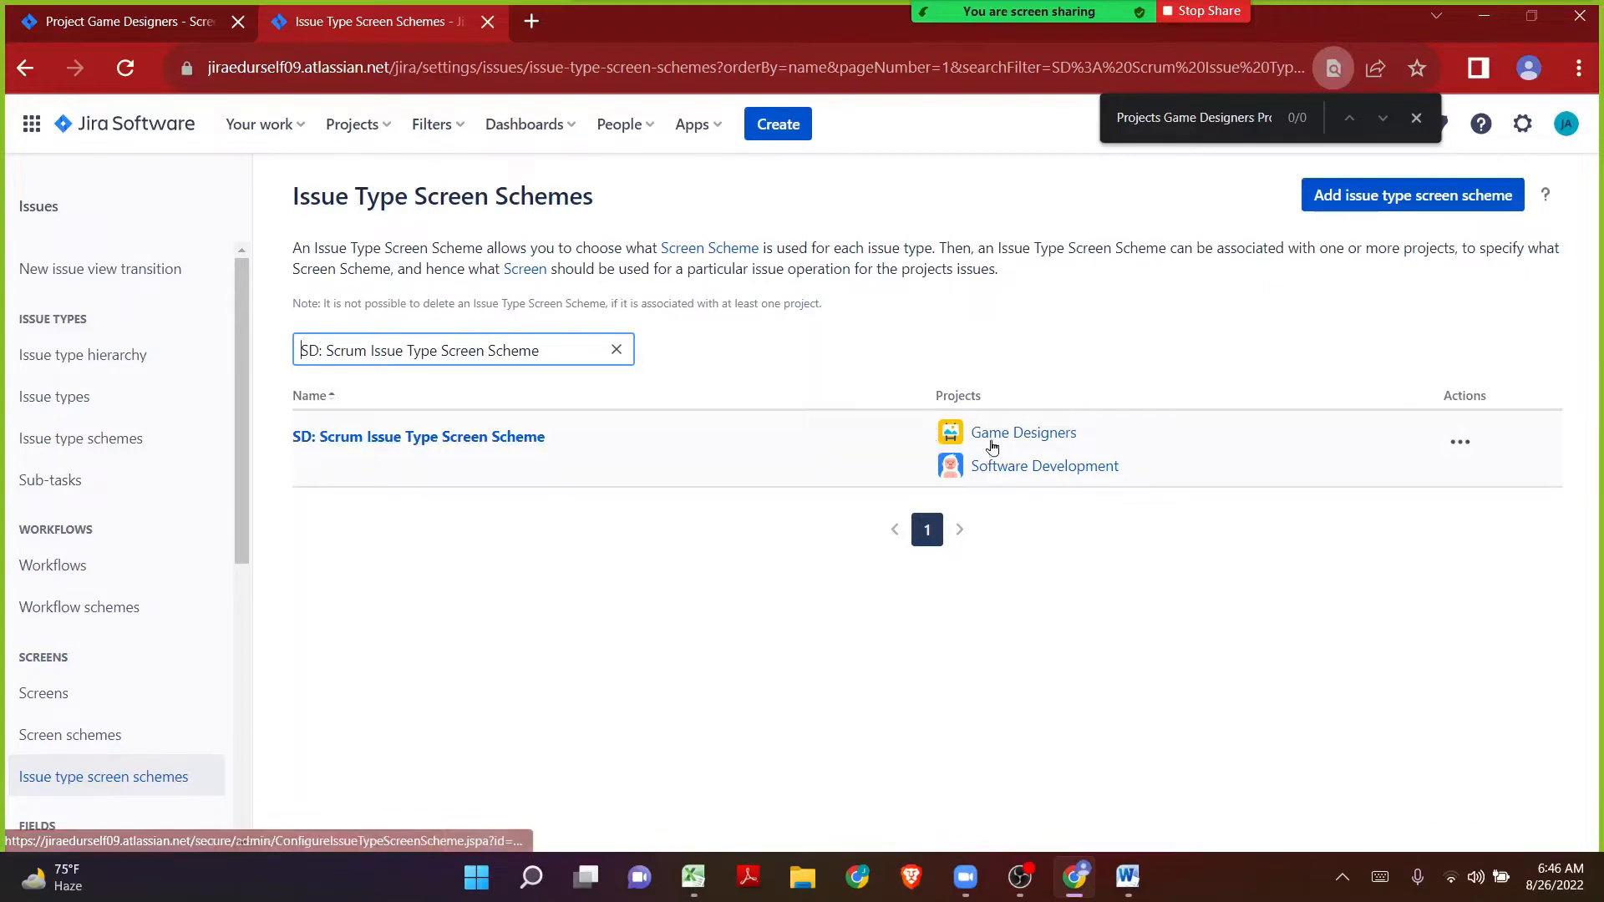
Step: Clear the name filter and check the GAME: Scrum Issue Type Screen Scheme entry in the full list
{"action": "left_click", "coordinate": [617, 350]}
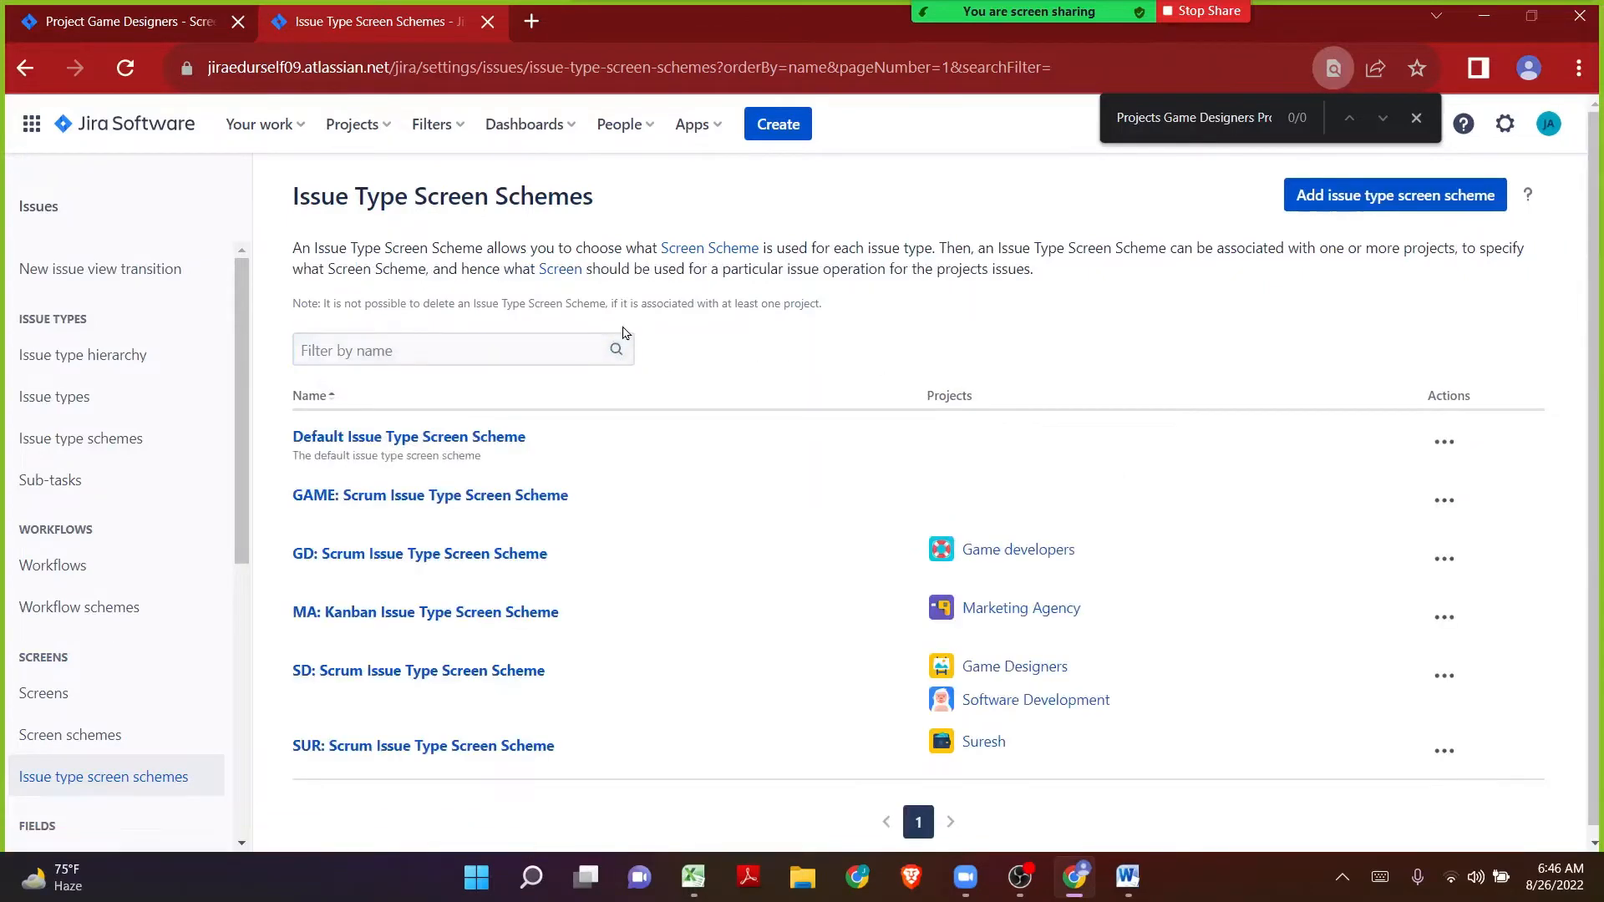
{"action": "scroll", "coordinate": [485, 511], "scroll_direction": "down", "scroll_amount": 1}
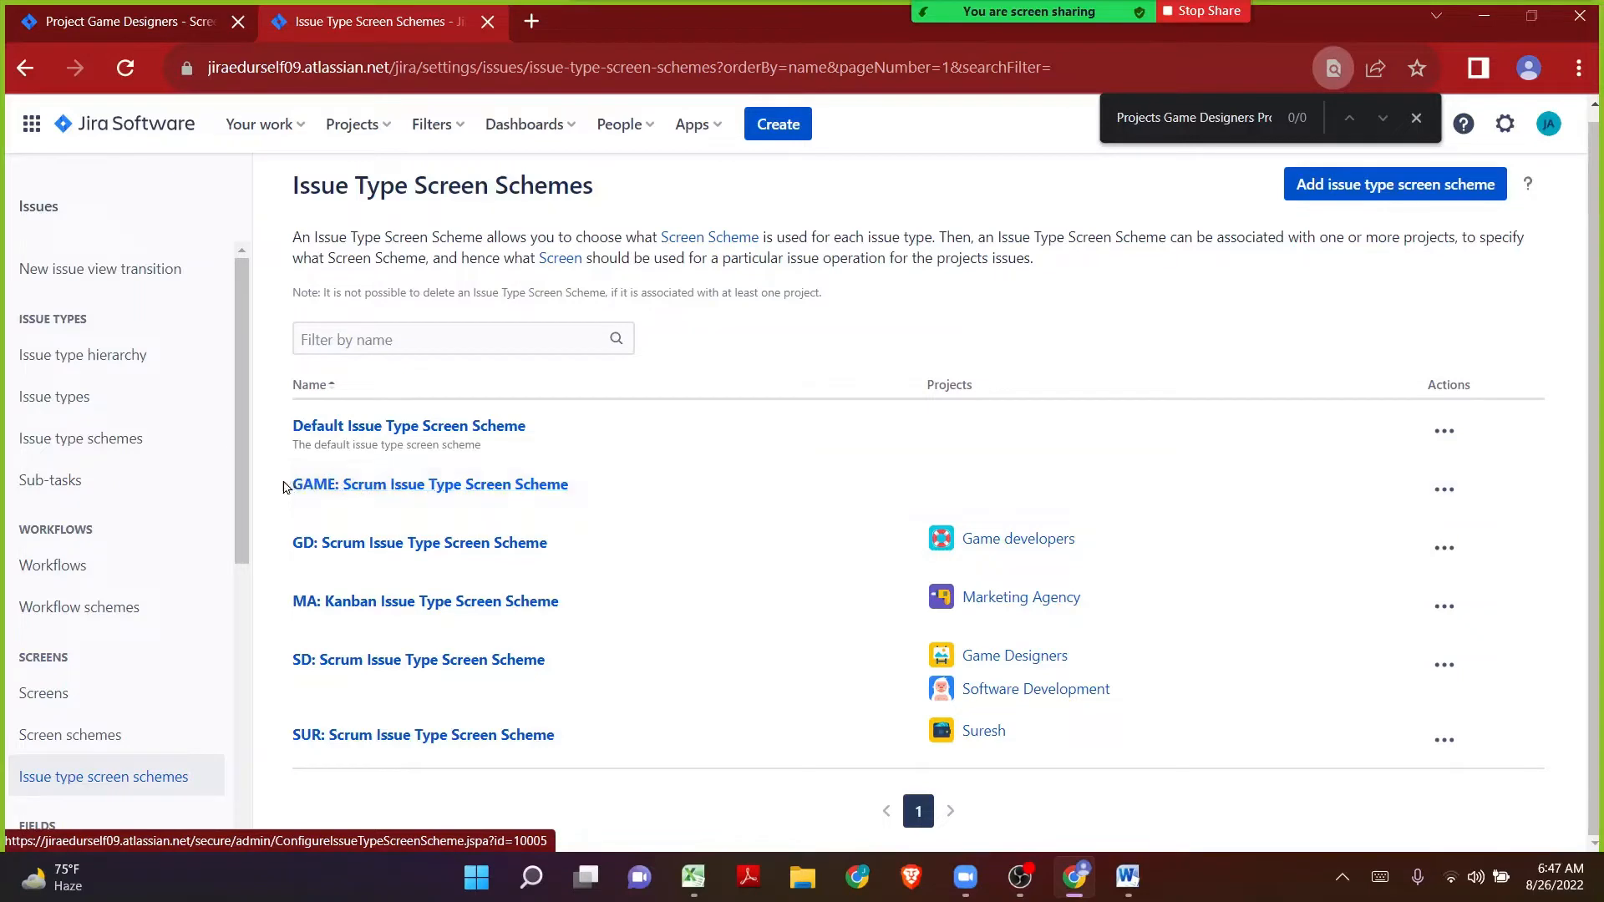
{"action": "mouse_move", "coordinate": [287, 492]}
{"action": "left_mouse_down"}
{"action": "mouse_move", "coordinate": [579, 491]}
{"action": "mouse_move", "coordinate": [291, 482]}
{"action": "left_mouse_up"}
{"action": "left_click", "coordinate": [598, 494]}
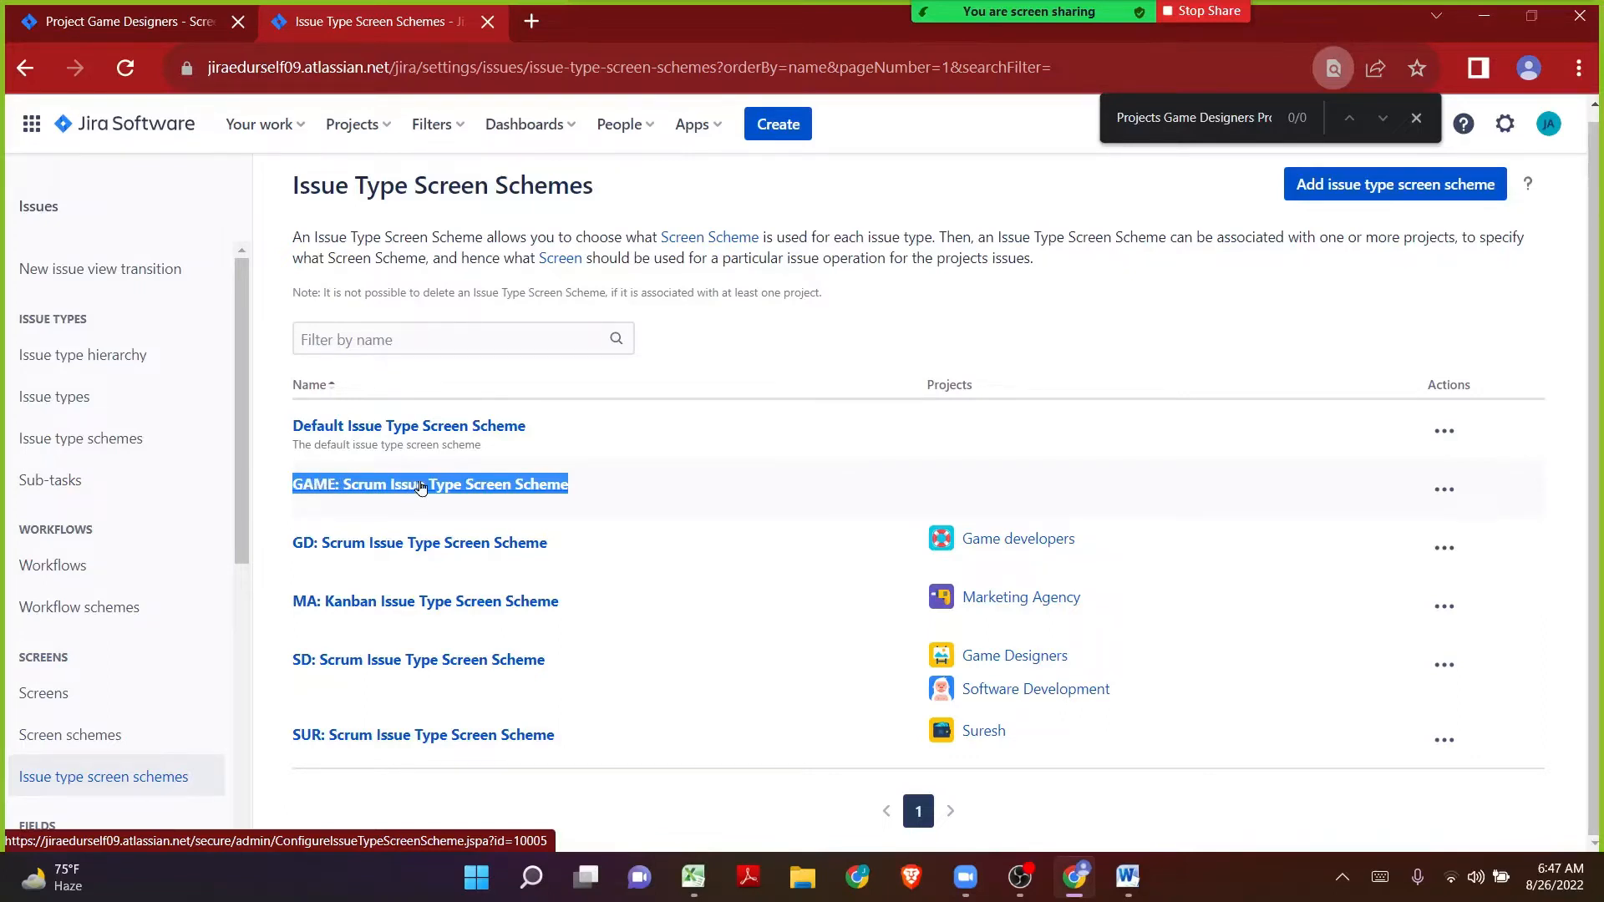
Step: Start a new issue type screen scheme and name it "GAME: Issue Type Screen Scheme"
{"action": "left_click", "coordinate": [1375, 185]}
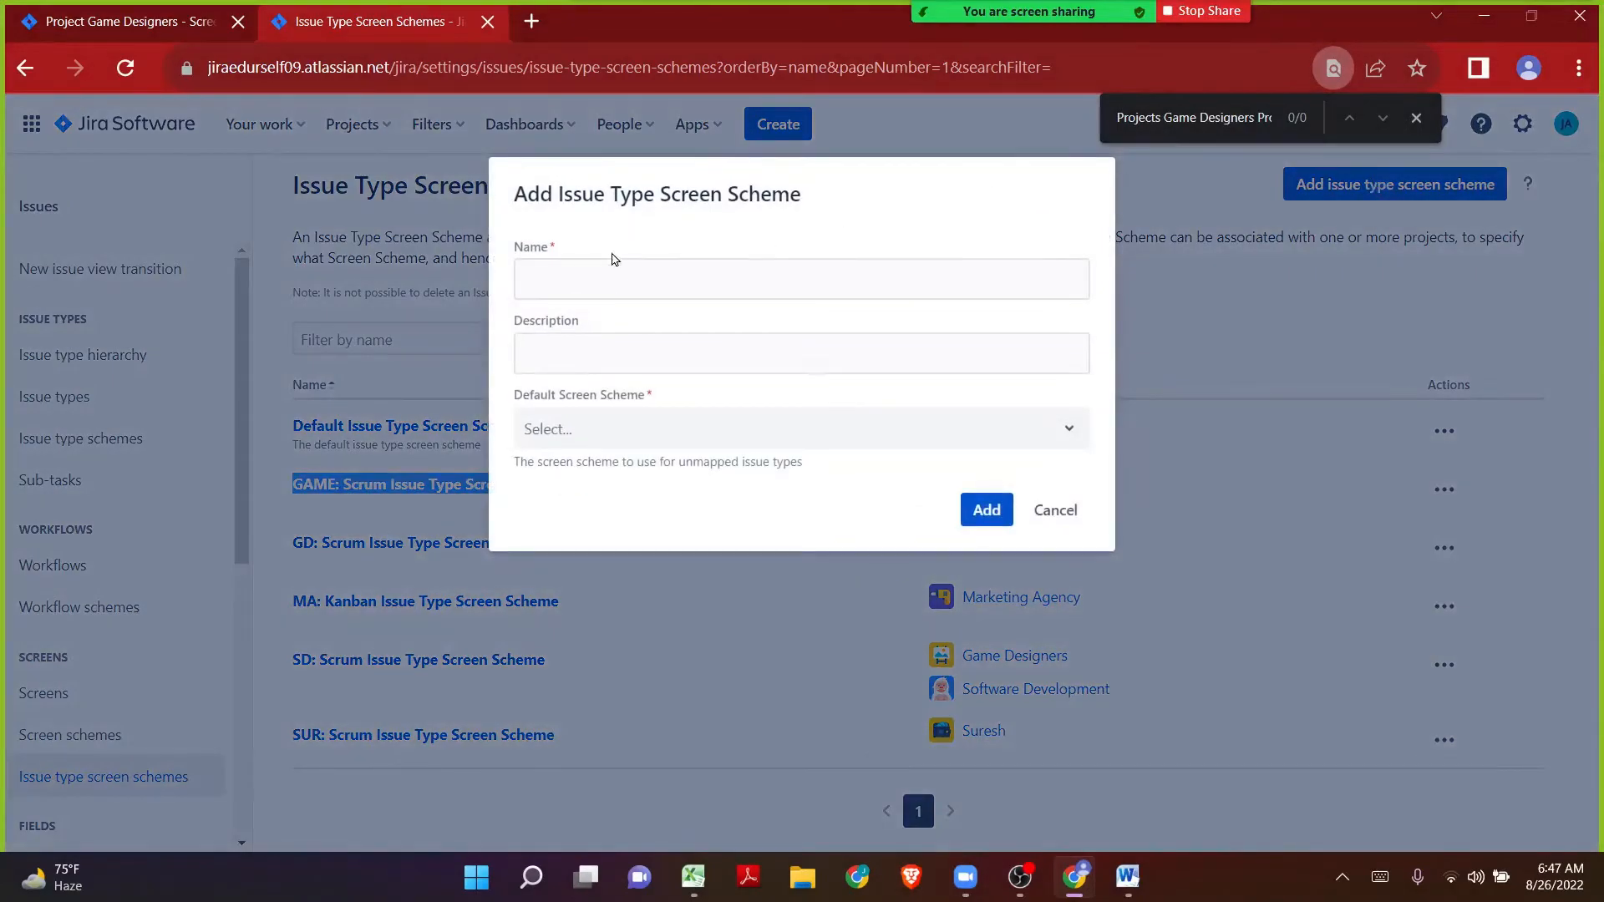
{"action": "left_click", "coordinate": [585, 272]}
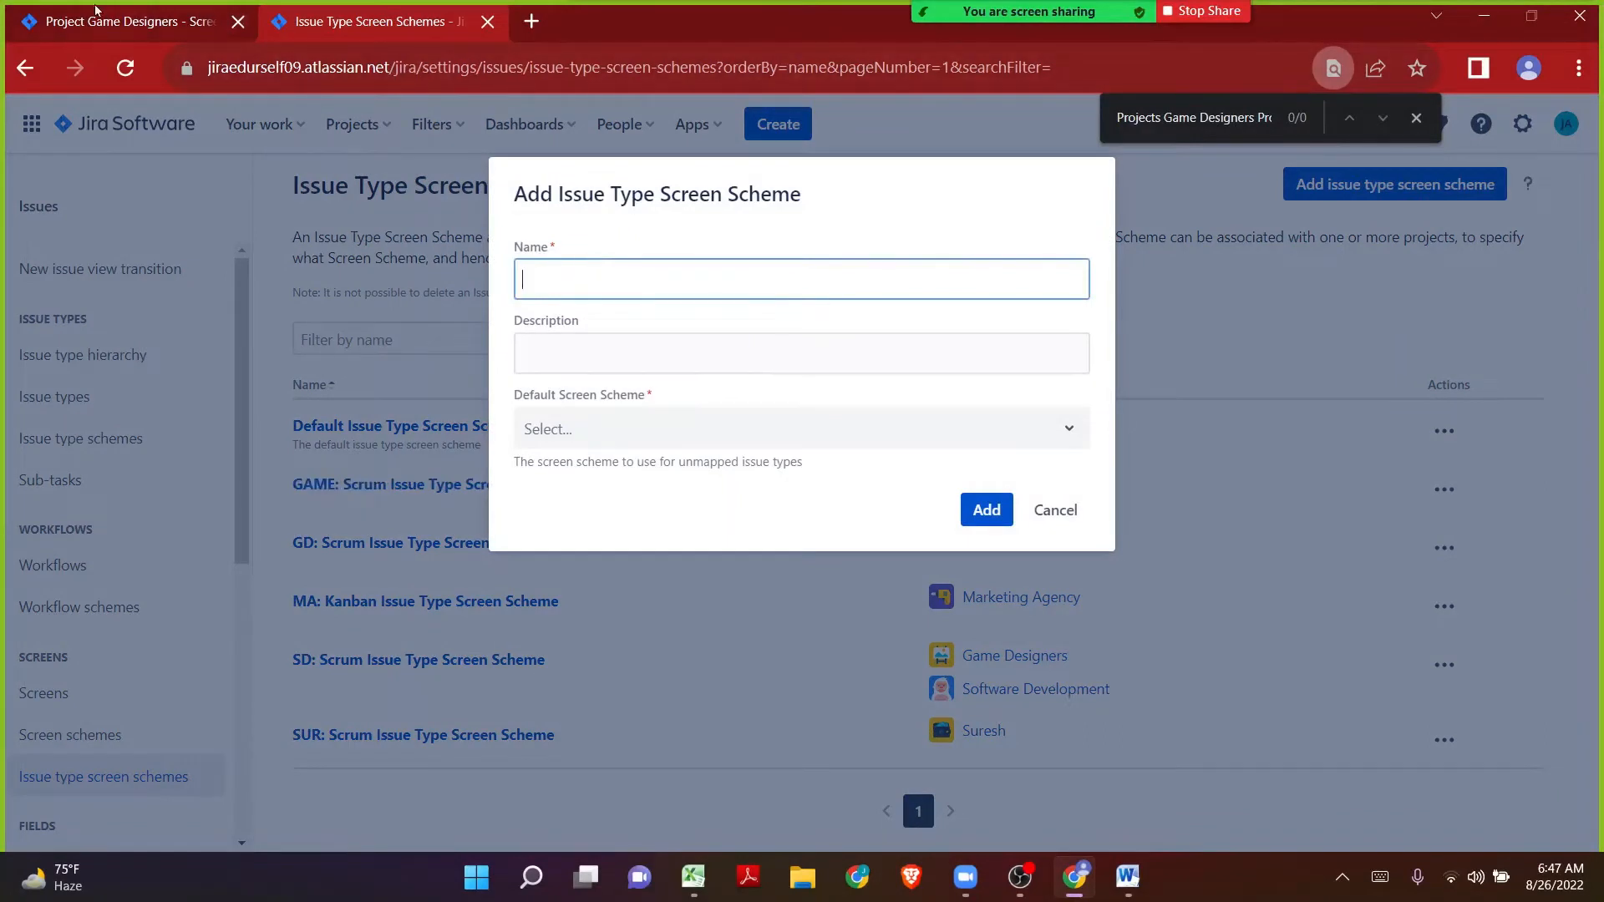
{"action": "type", "text": "GAM"}
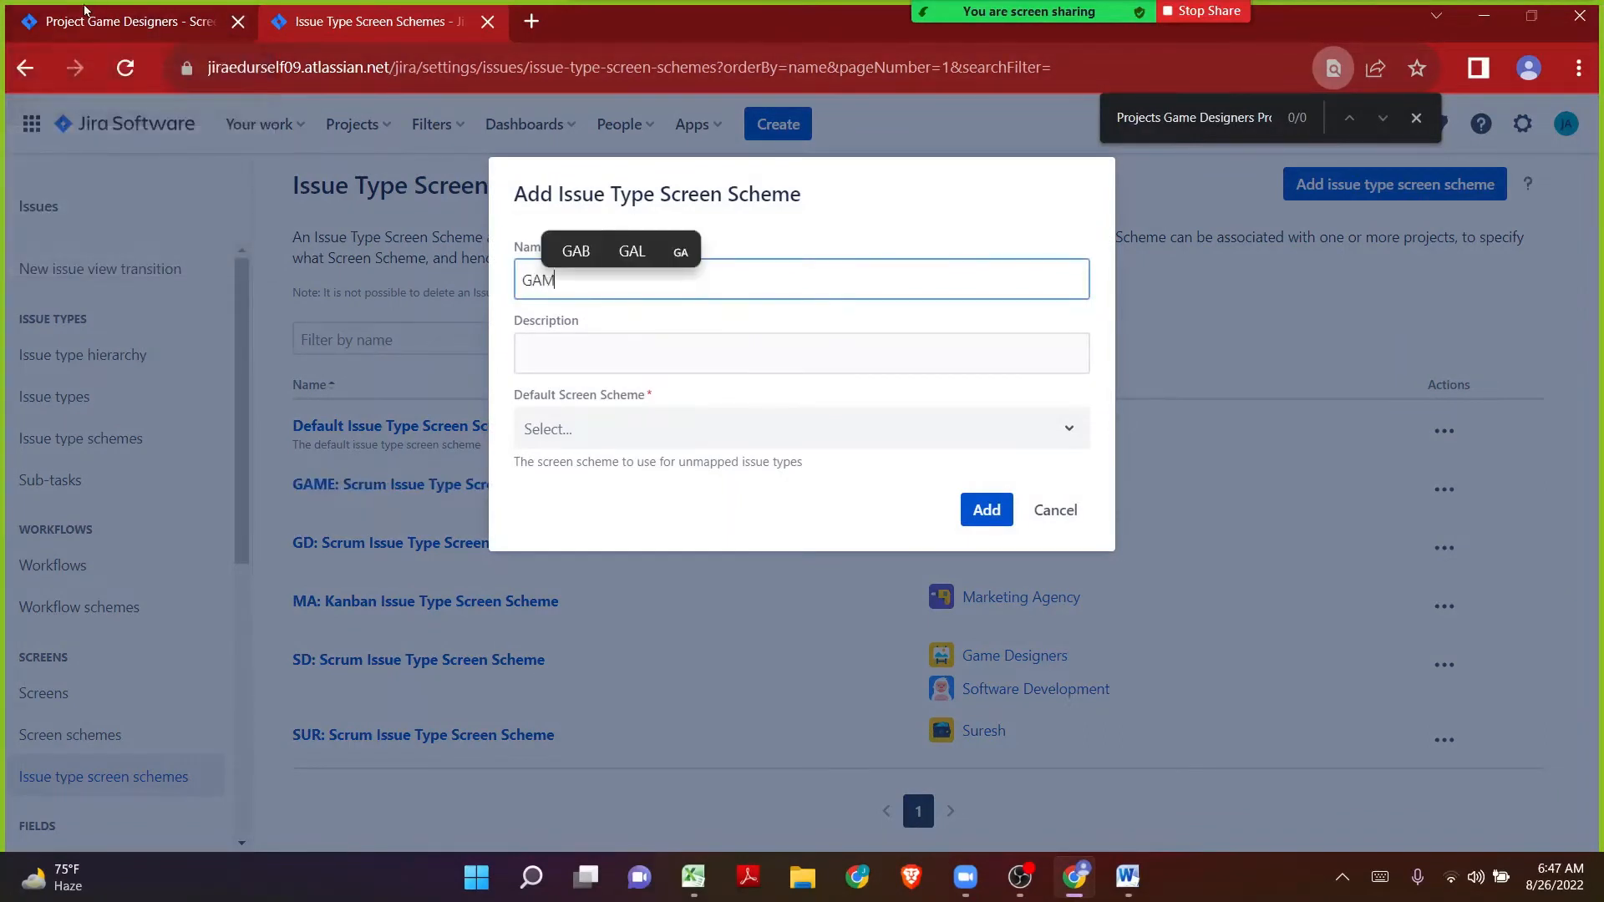
{"action": "type", "text": "E:"}
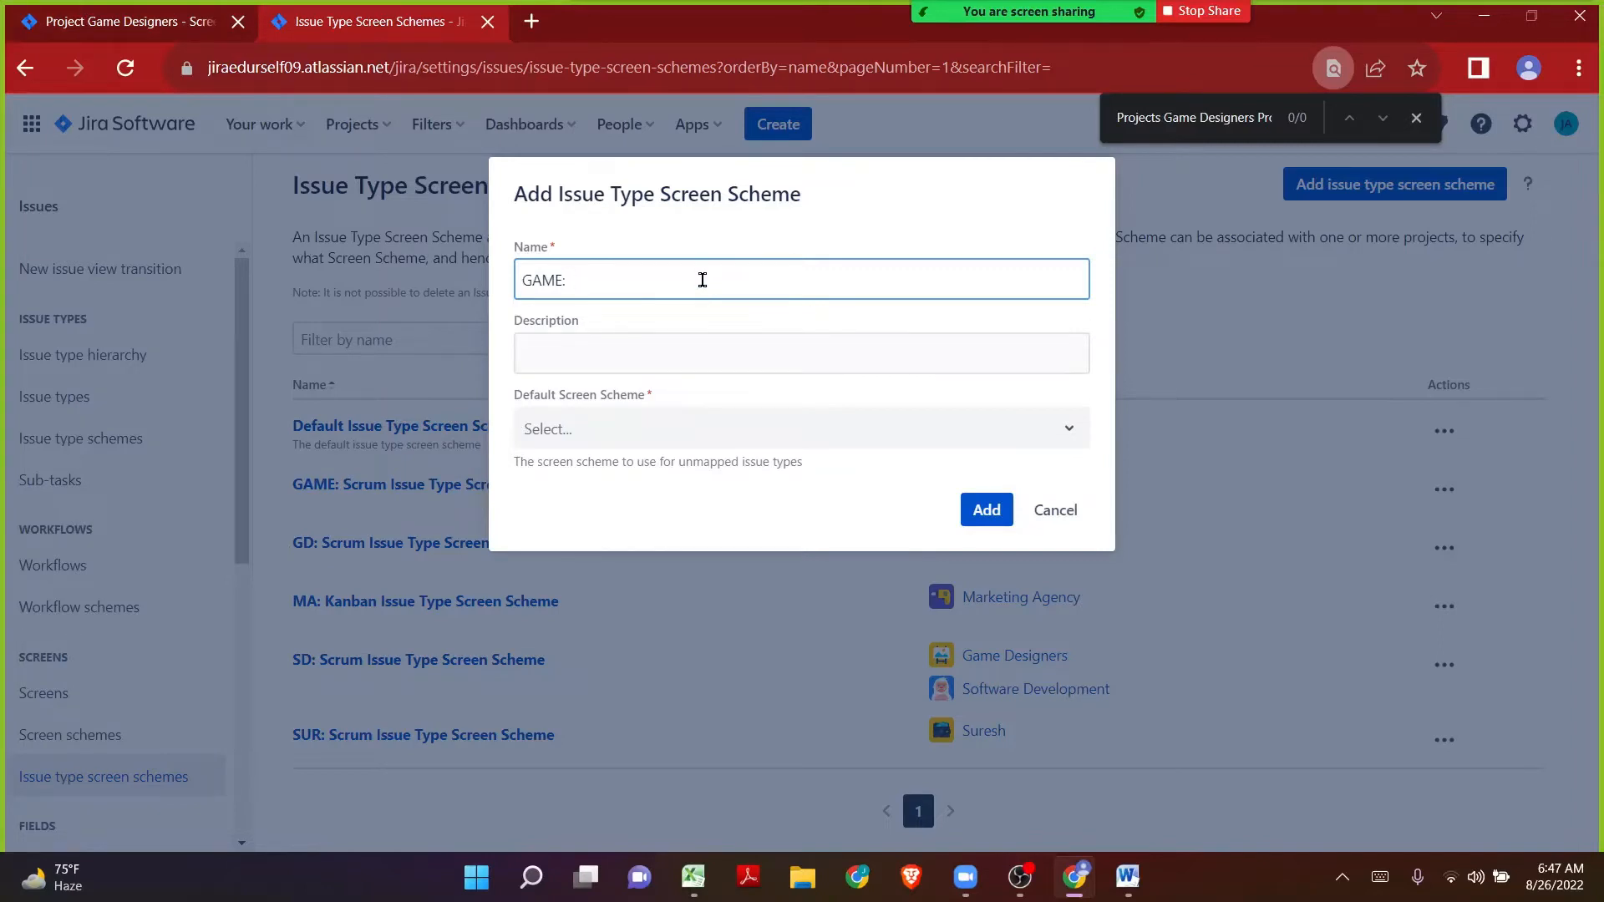
{"action": "type", "text": "Issue Type Screen Scheme"}
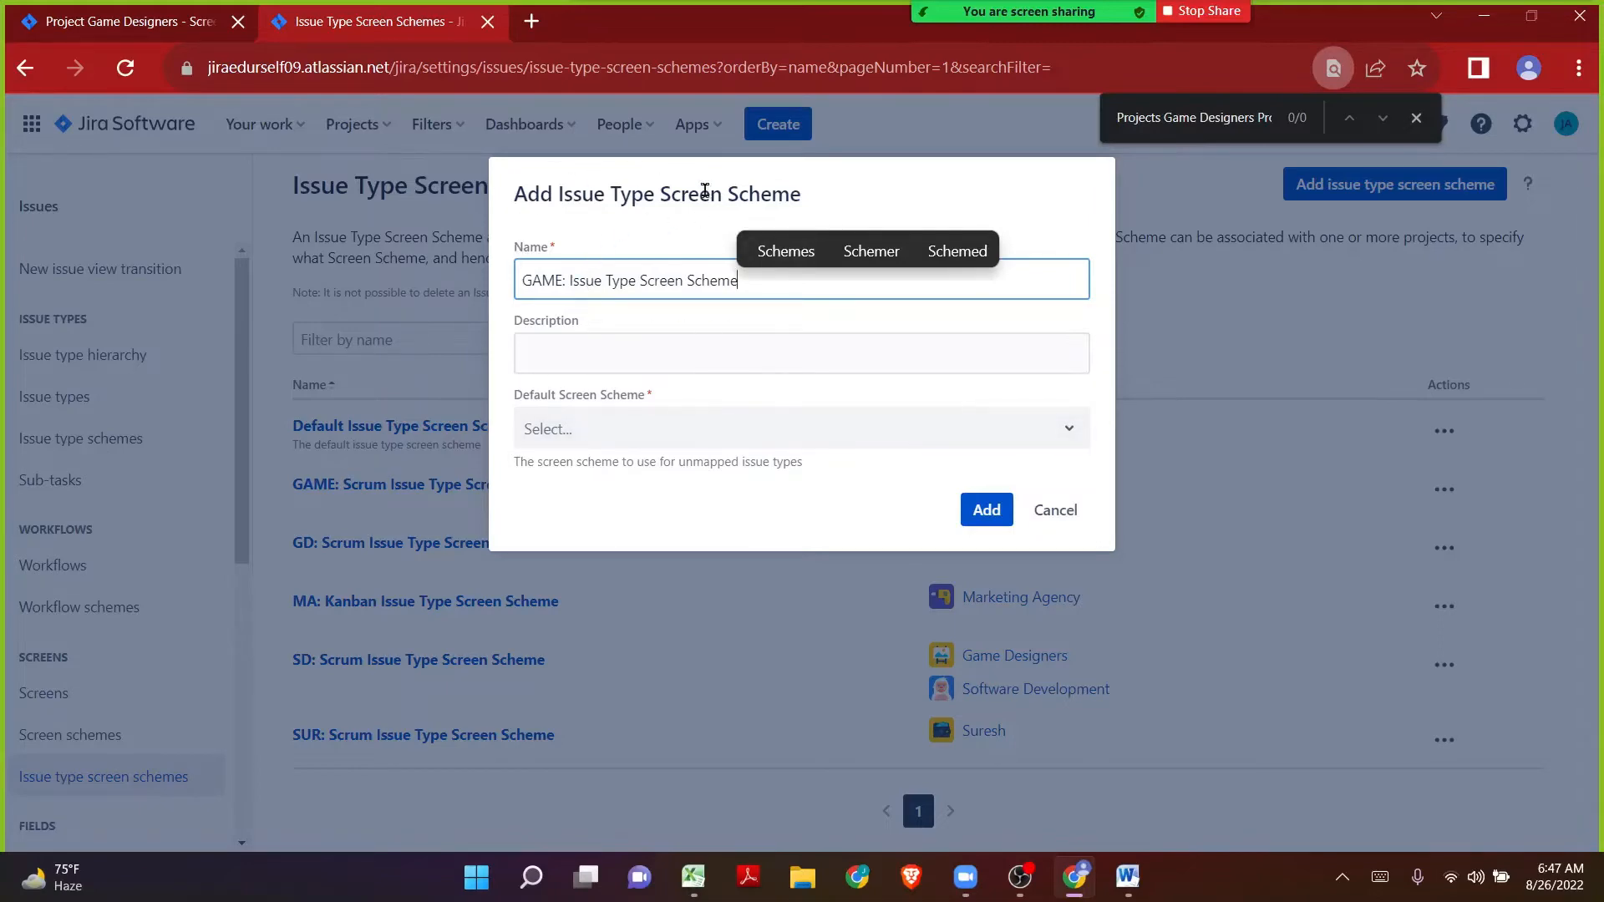
Step: Check the default screen scheme and its issue types in the Game Designers project screen settings
{"action": "left_click", "coordinate": [125, 21]}
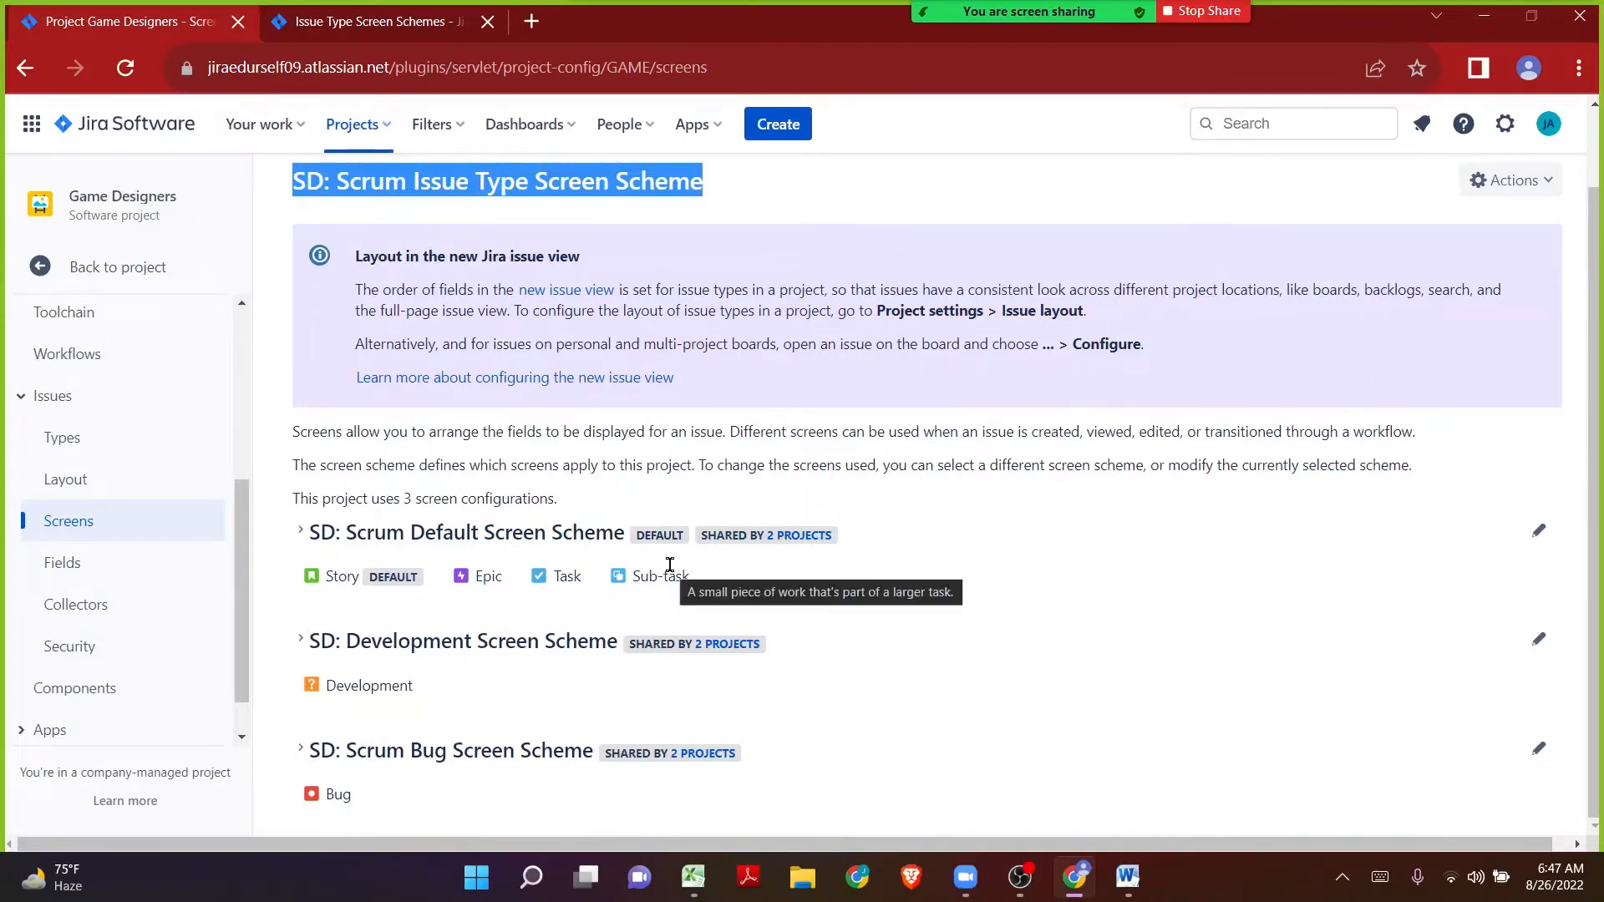
{"action": "left_click_drag", "start_coordinate": [690, 576], "coordinate": [349, 566]}
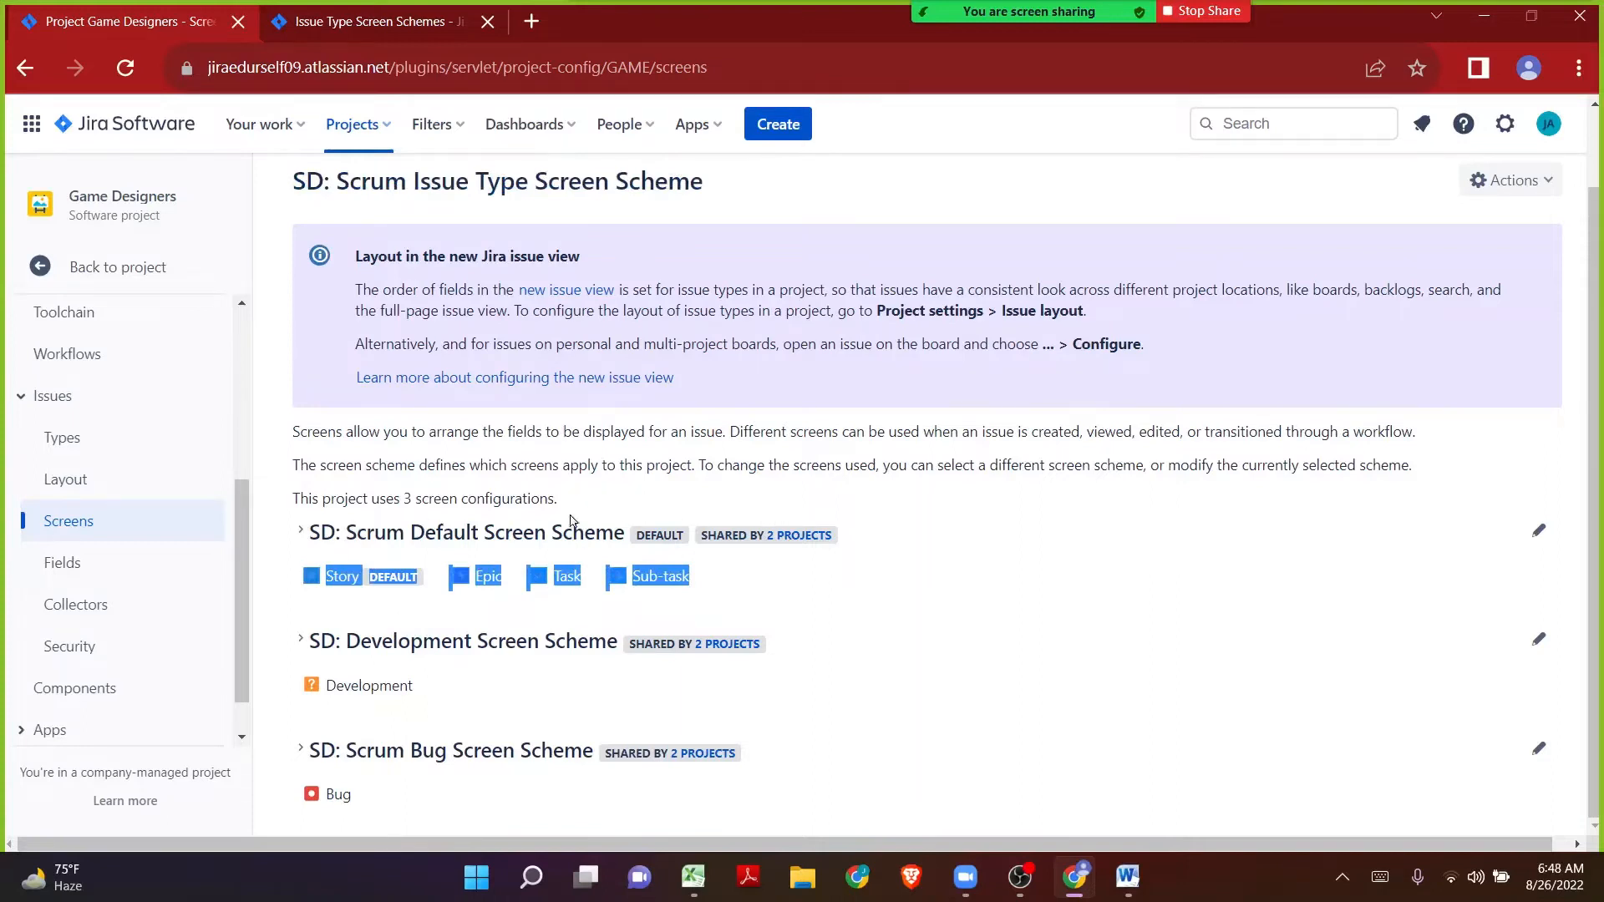
{"action": "left_click_drag", "start_coordinate": [625, 533], "coordinate": [318, 528]}
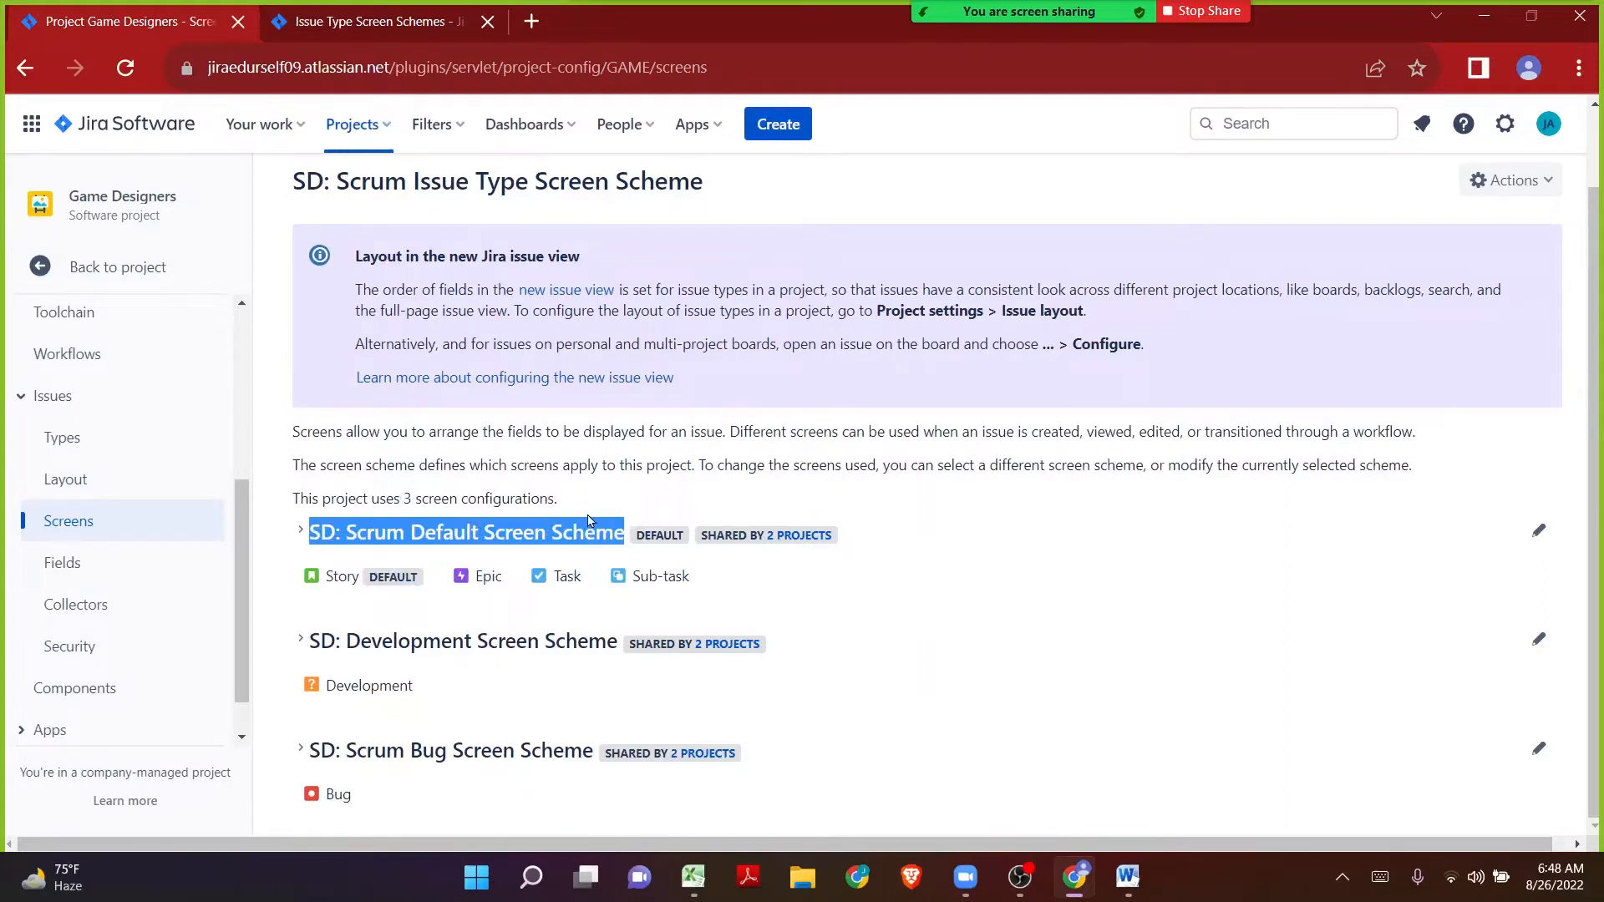
Step: Choose SD: Scrum Default Screen Scheme as the default screen scheme and add the new issue type screen scheme
{"action": "left_click_drag", "start_coordinate": [692, 536], "coordinate": [625, 532]}
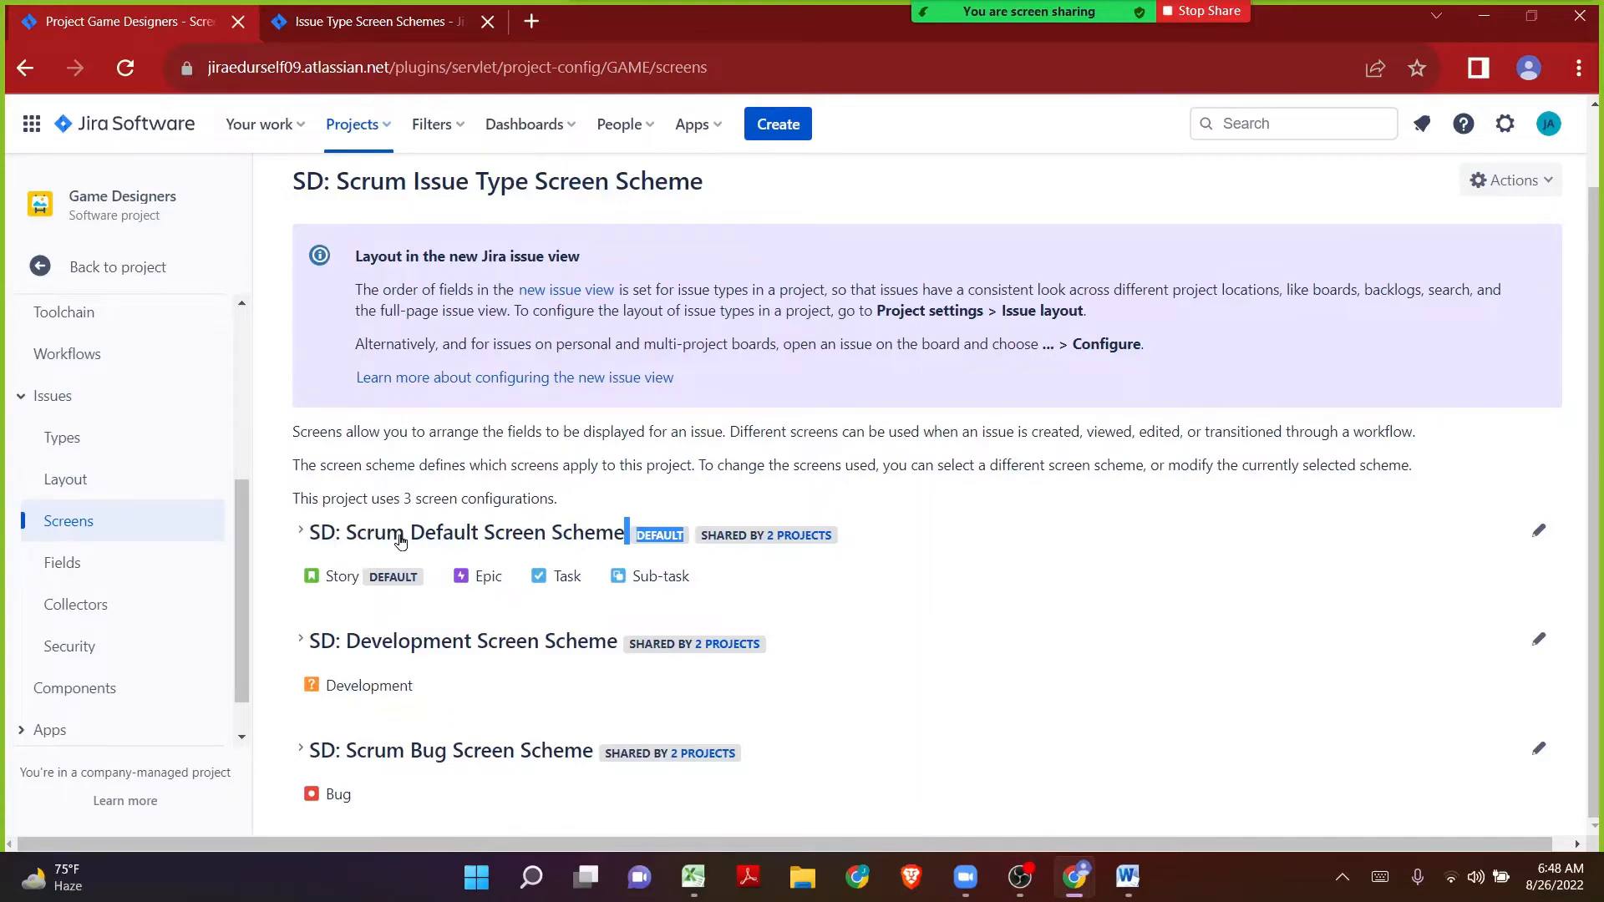
{"action": "left_click", "coordinate": [331, 30]}
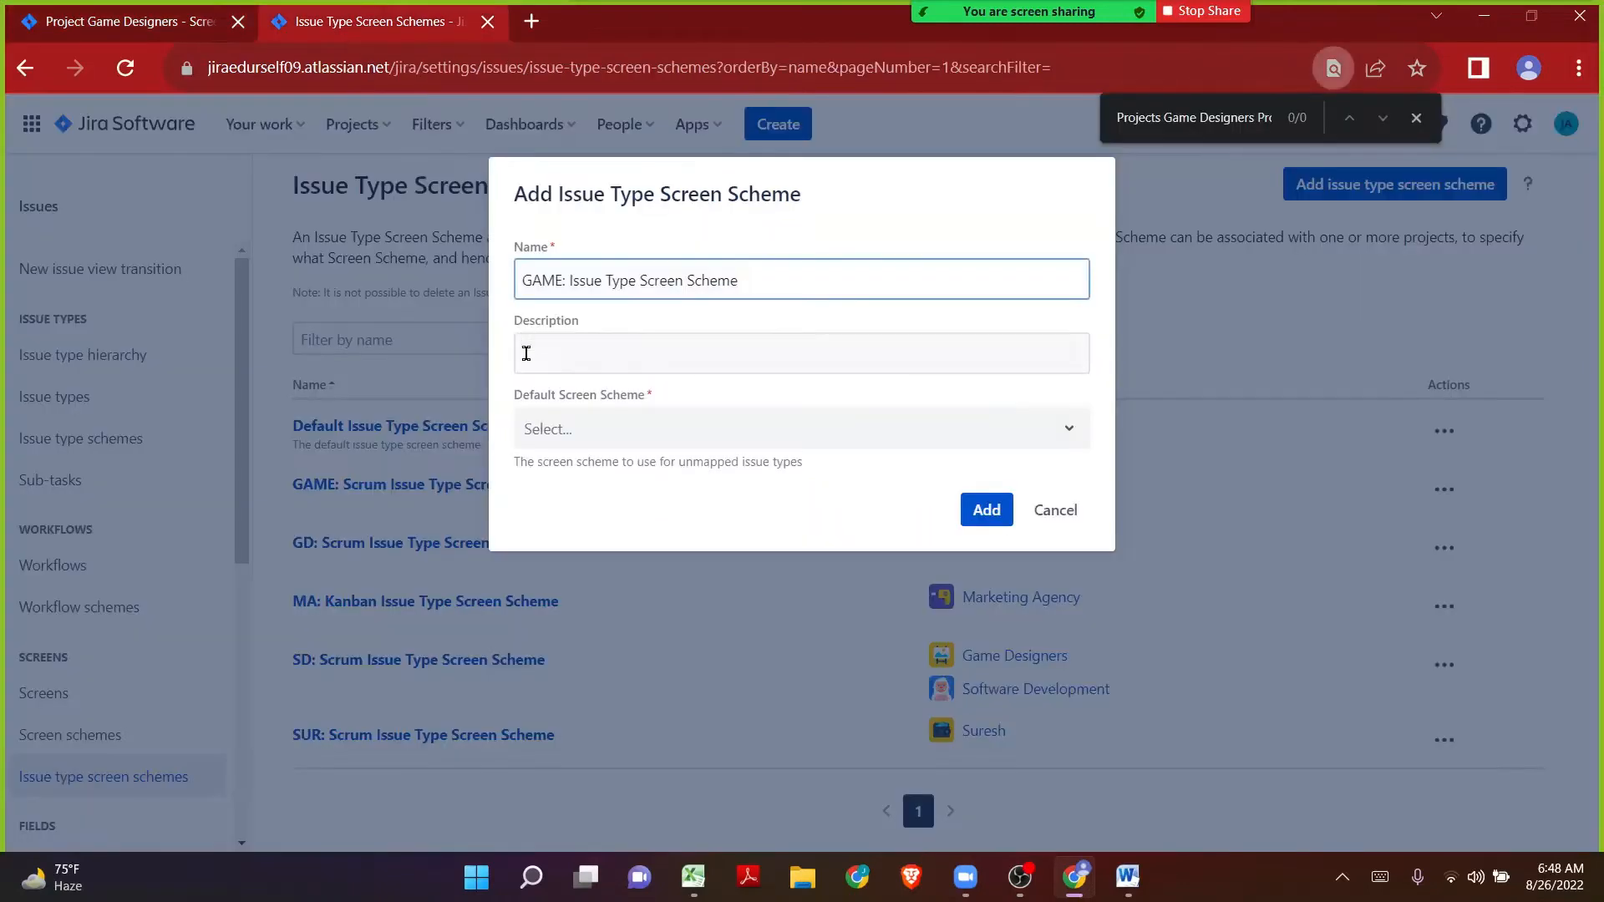
{"action": "left_click", "coordinate": [539, 430]}
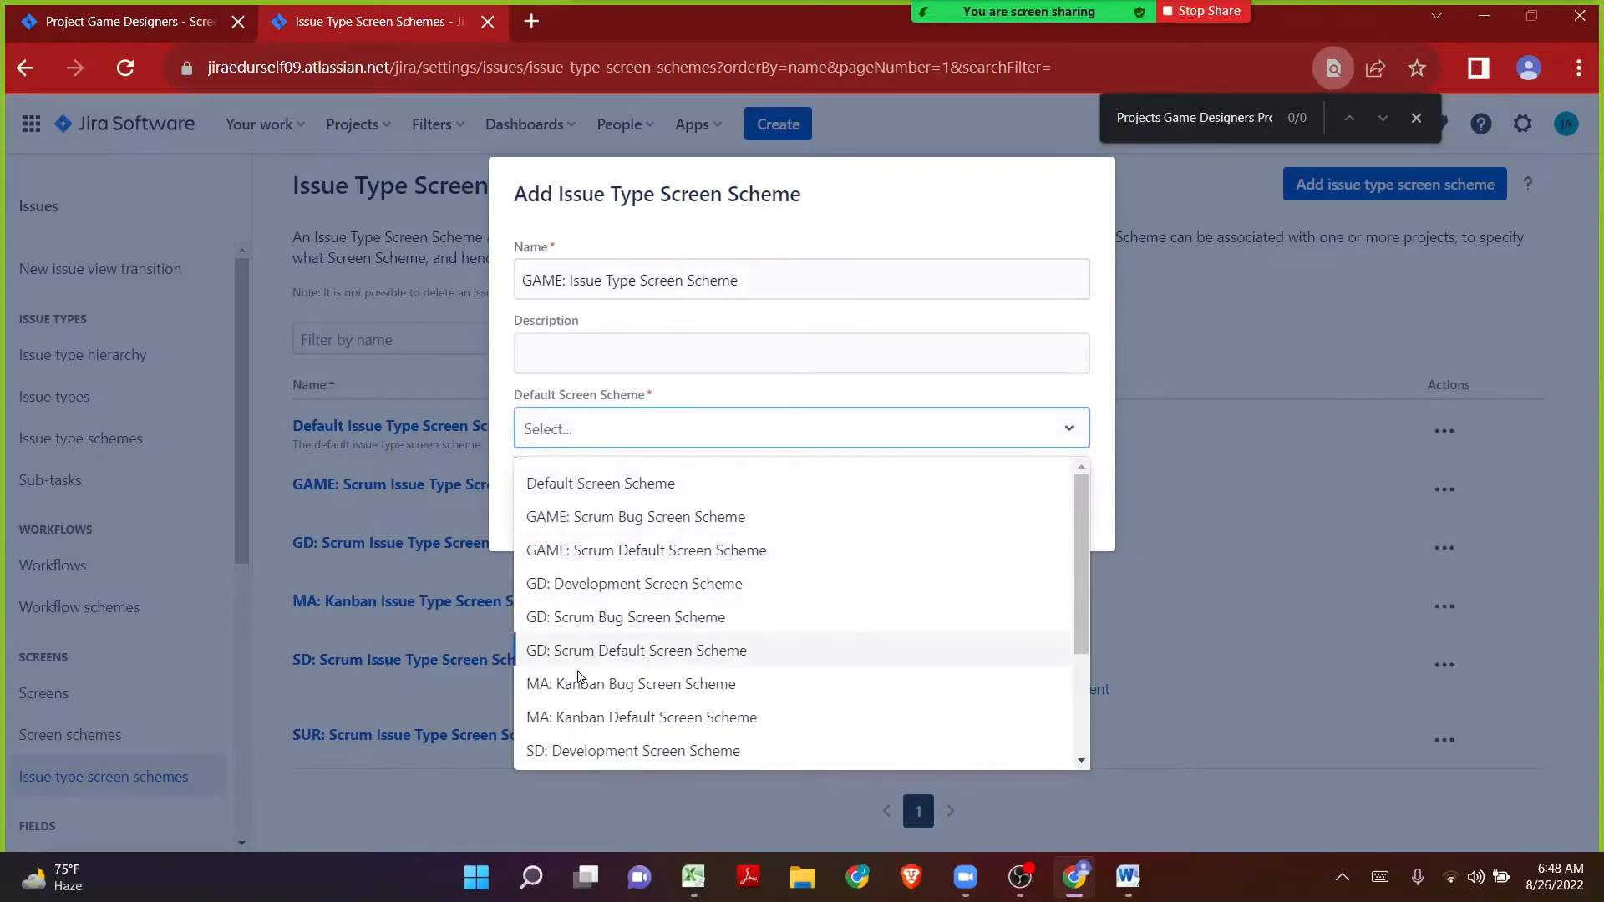
{"action": "scroll", "coordinate": [576, 681], "scroll_direction": "down", "scroll_amount": 1}
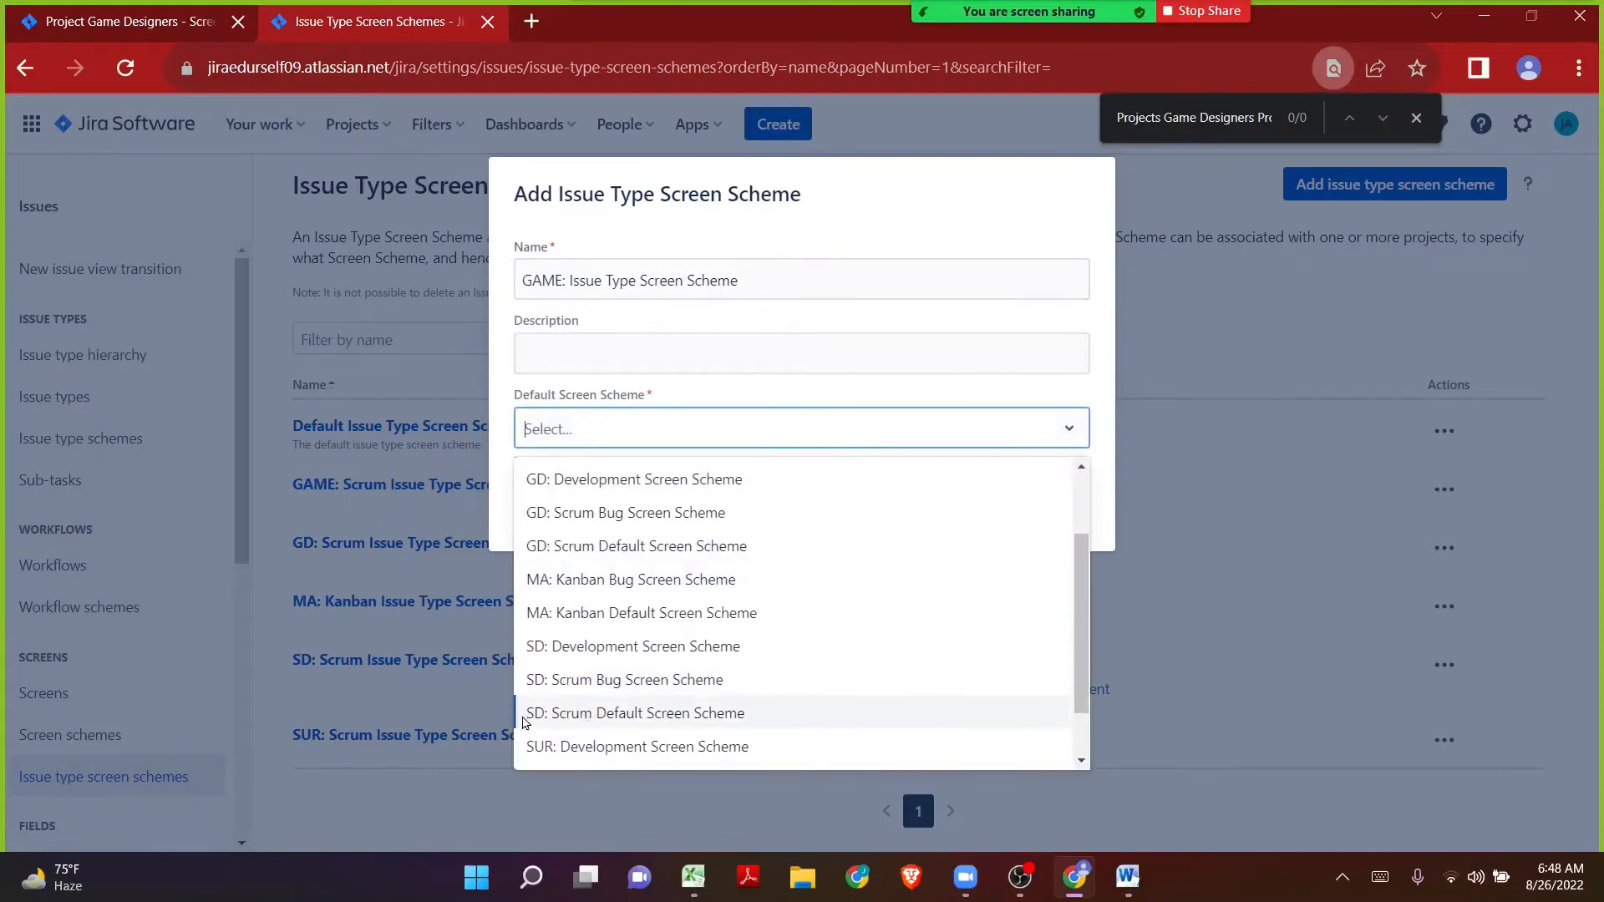
{"action": "left_click", "coordinate": [605, 721]}
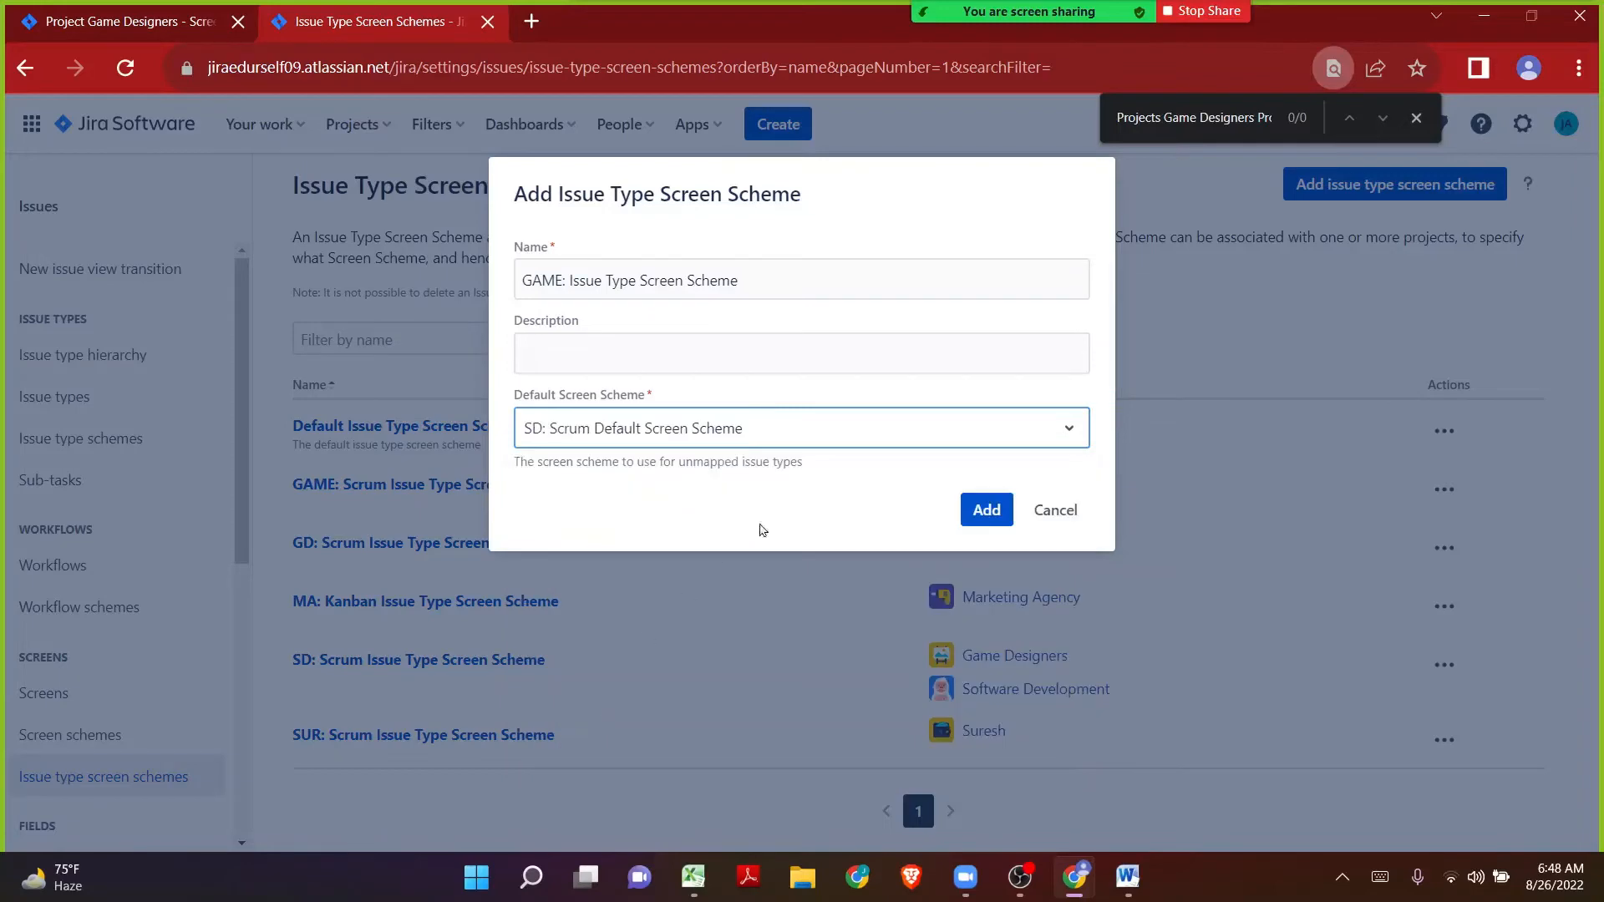
{"action": "left_click", "coordinate": [991, 507]}
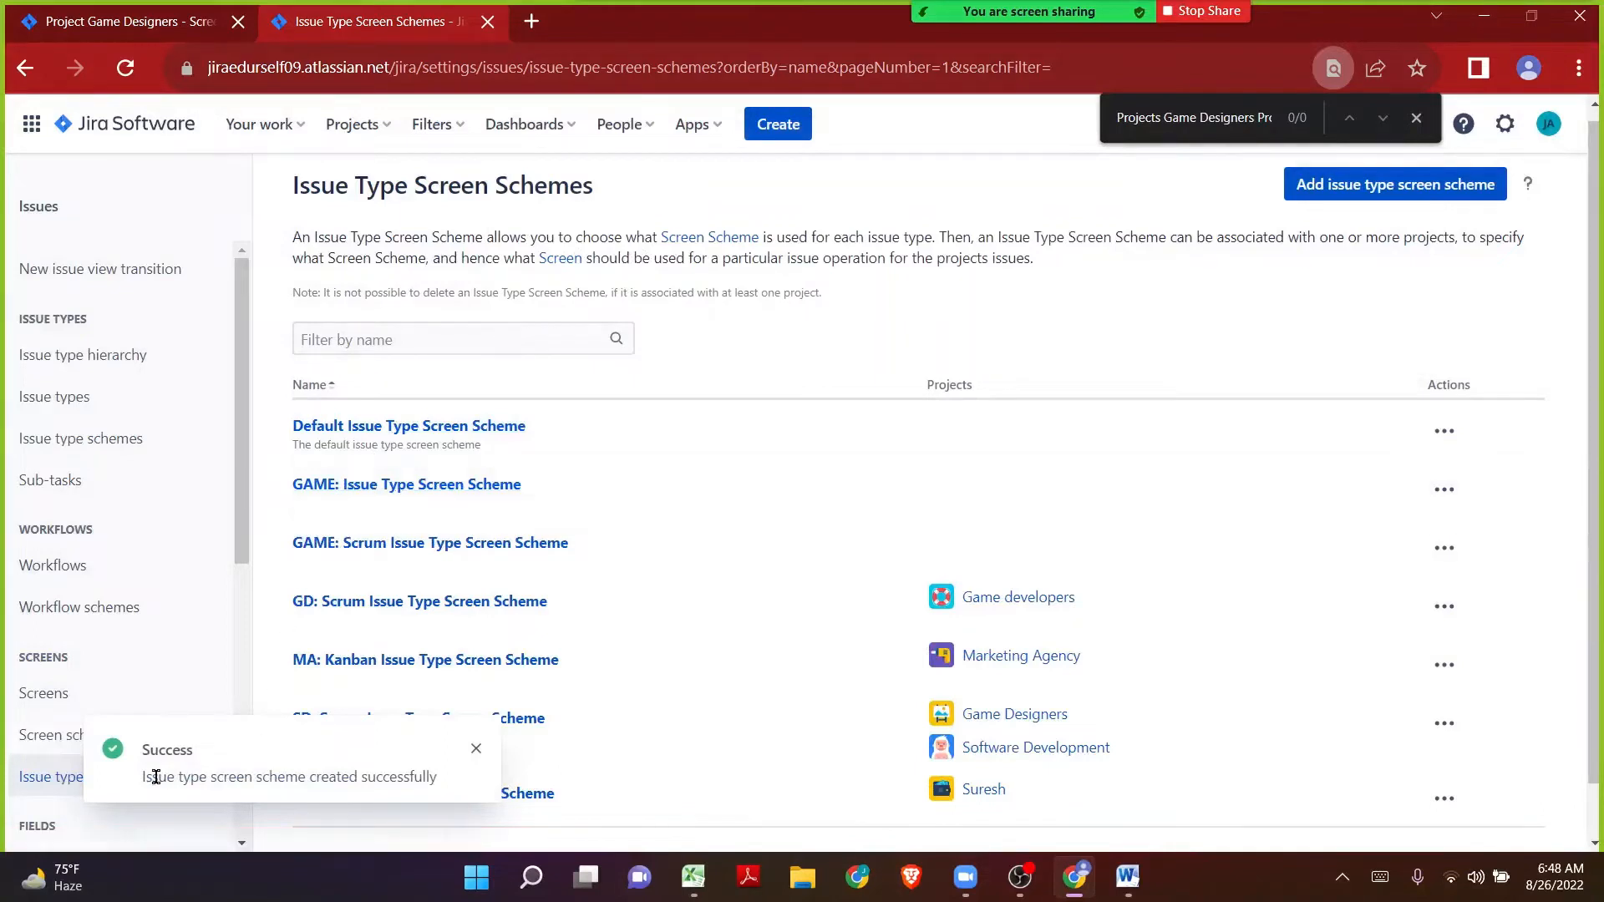
{"action": "left_click_drag", "start_coordinate": [159, 777], "coordinate": [428, 777]}
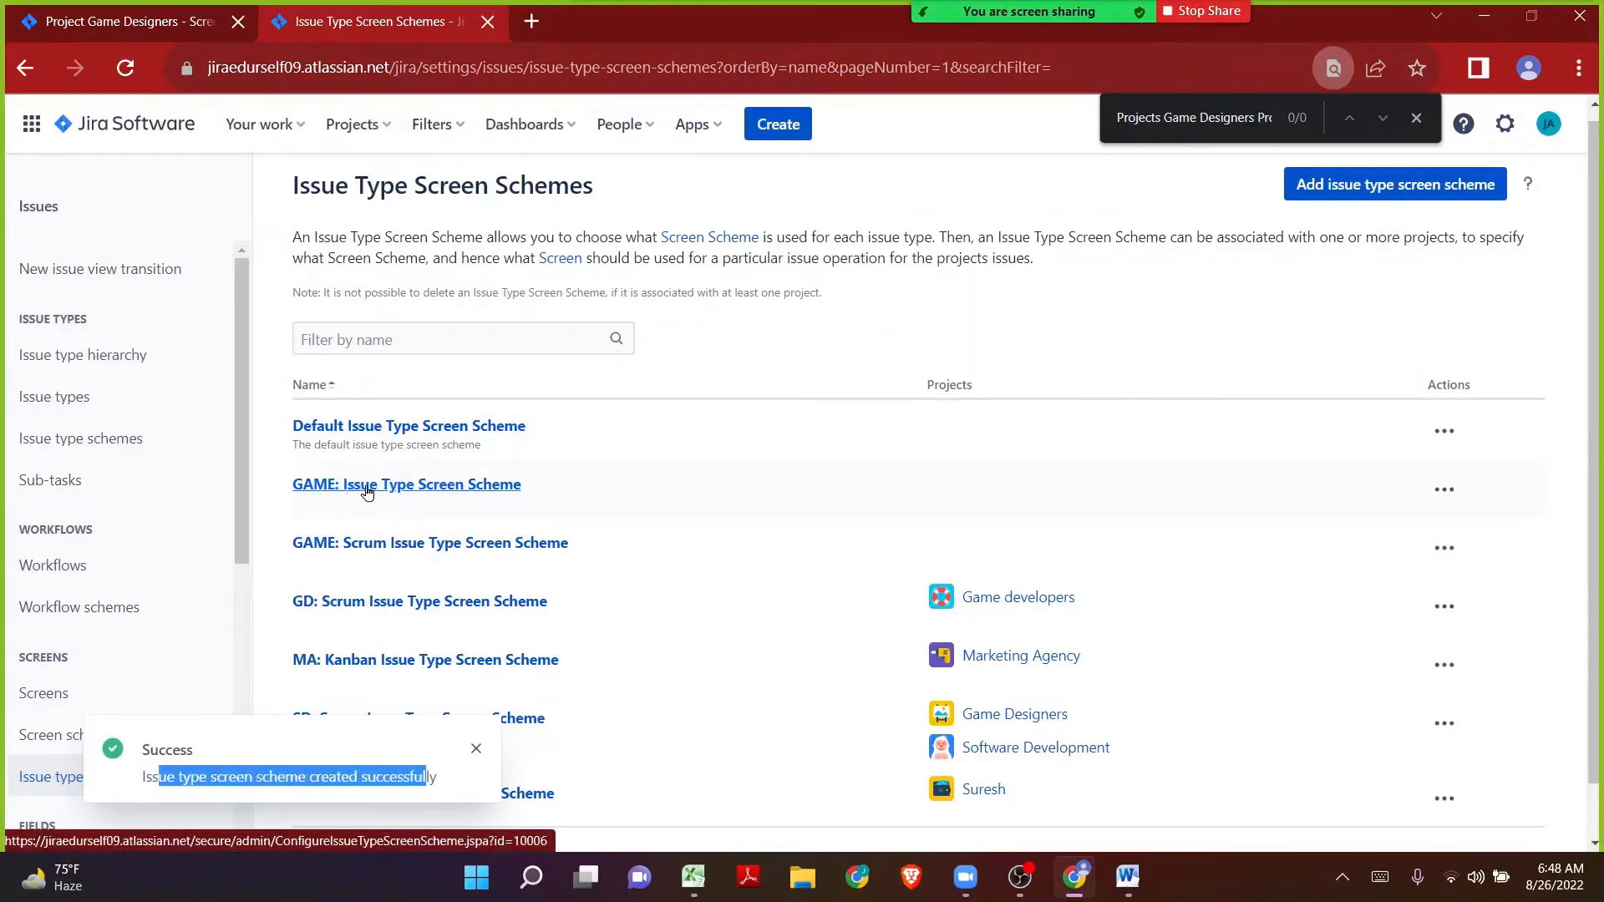
Step: Open the configuration of GAME: Issue Type Screen Scheme and check which screen scheme Bug uses in the Game Designers project
{"action": "left_click", "coordinate": [447, 489]}
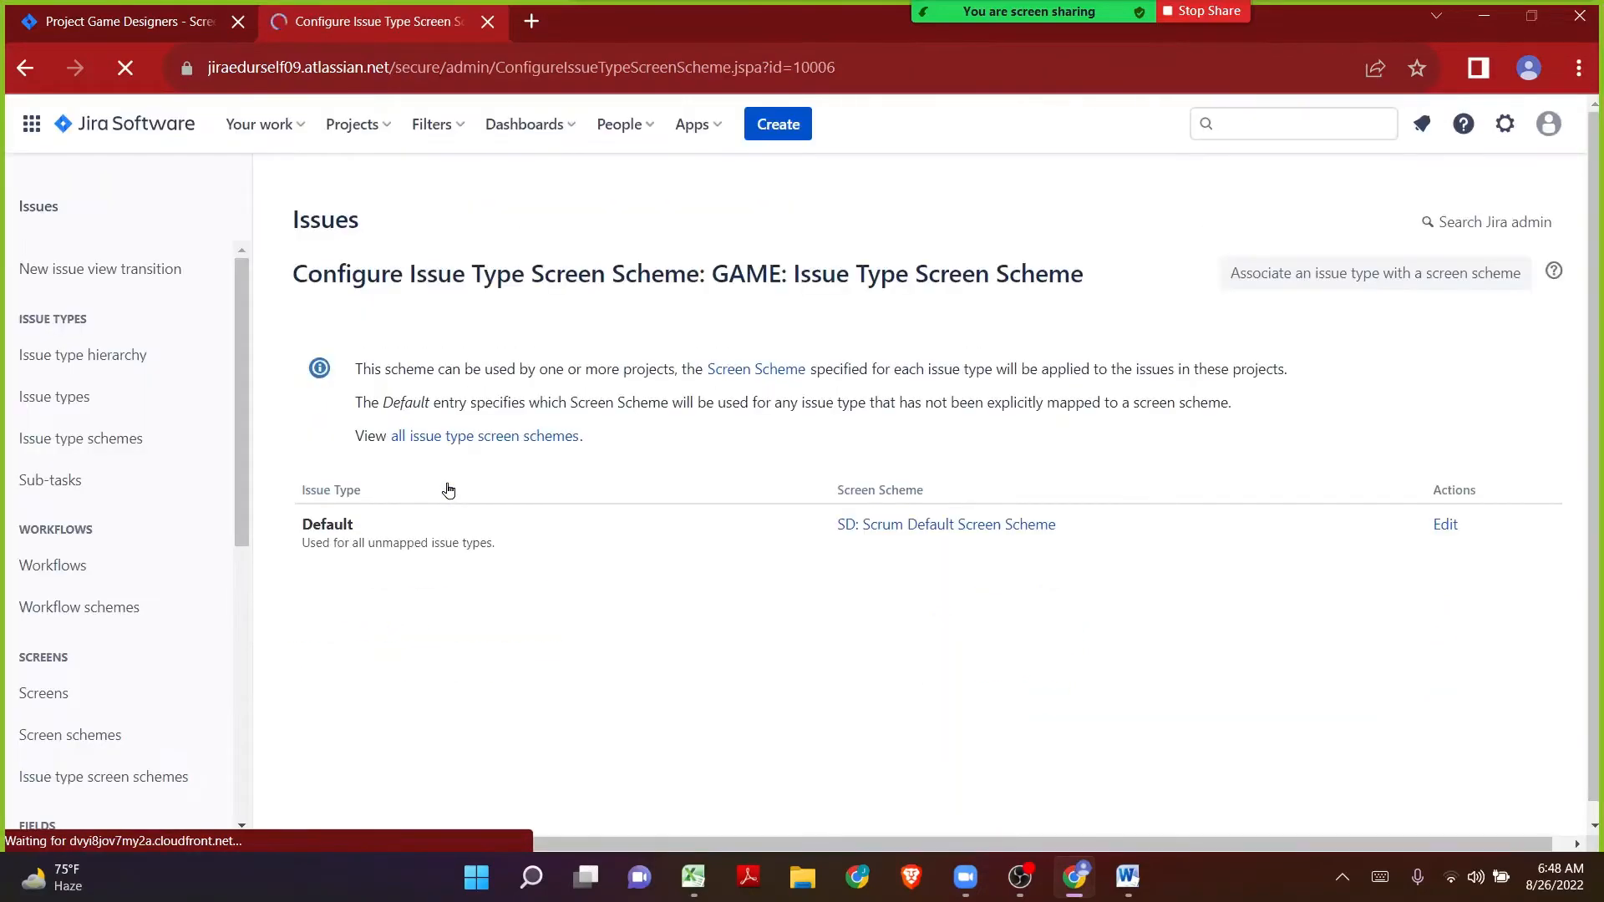
{"action": "left_click_drag", "start_coordinate": [512, 543], "coordinate": [306, 522]}
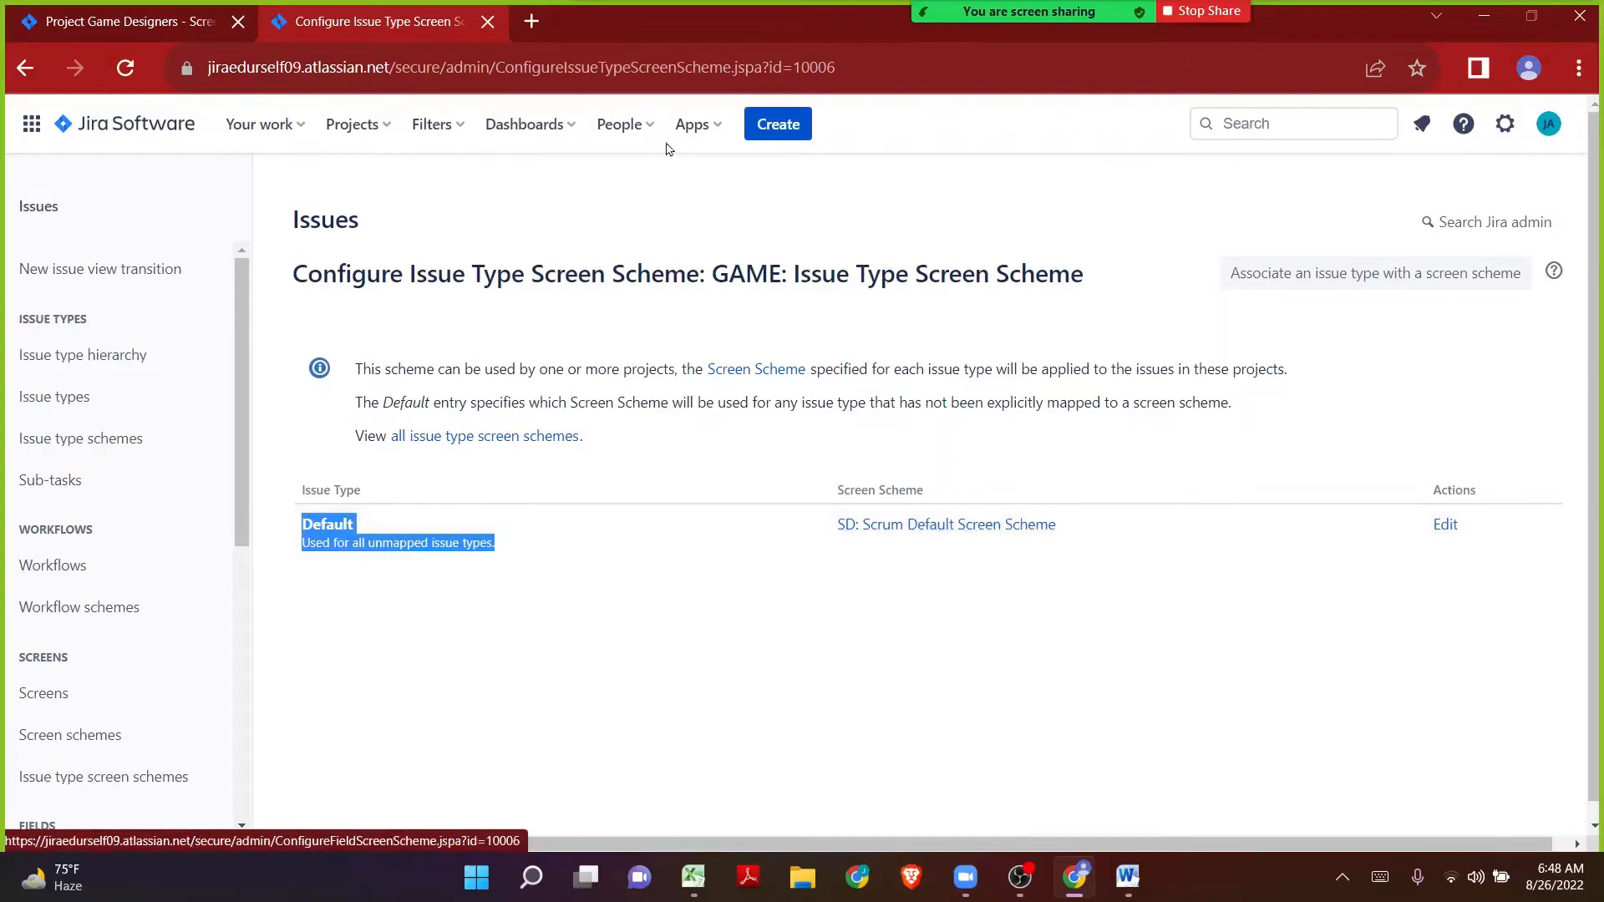
{"action": "key", "text": "ctrl+shift+Tab"}
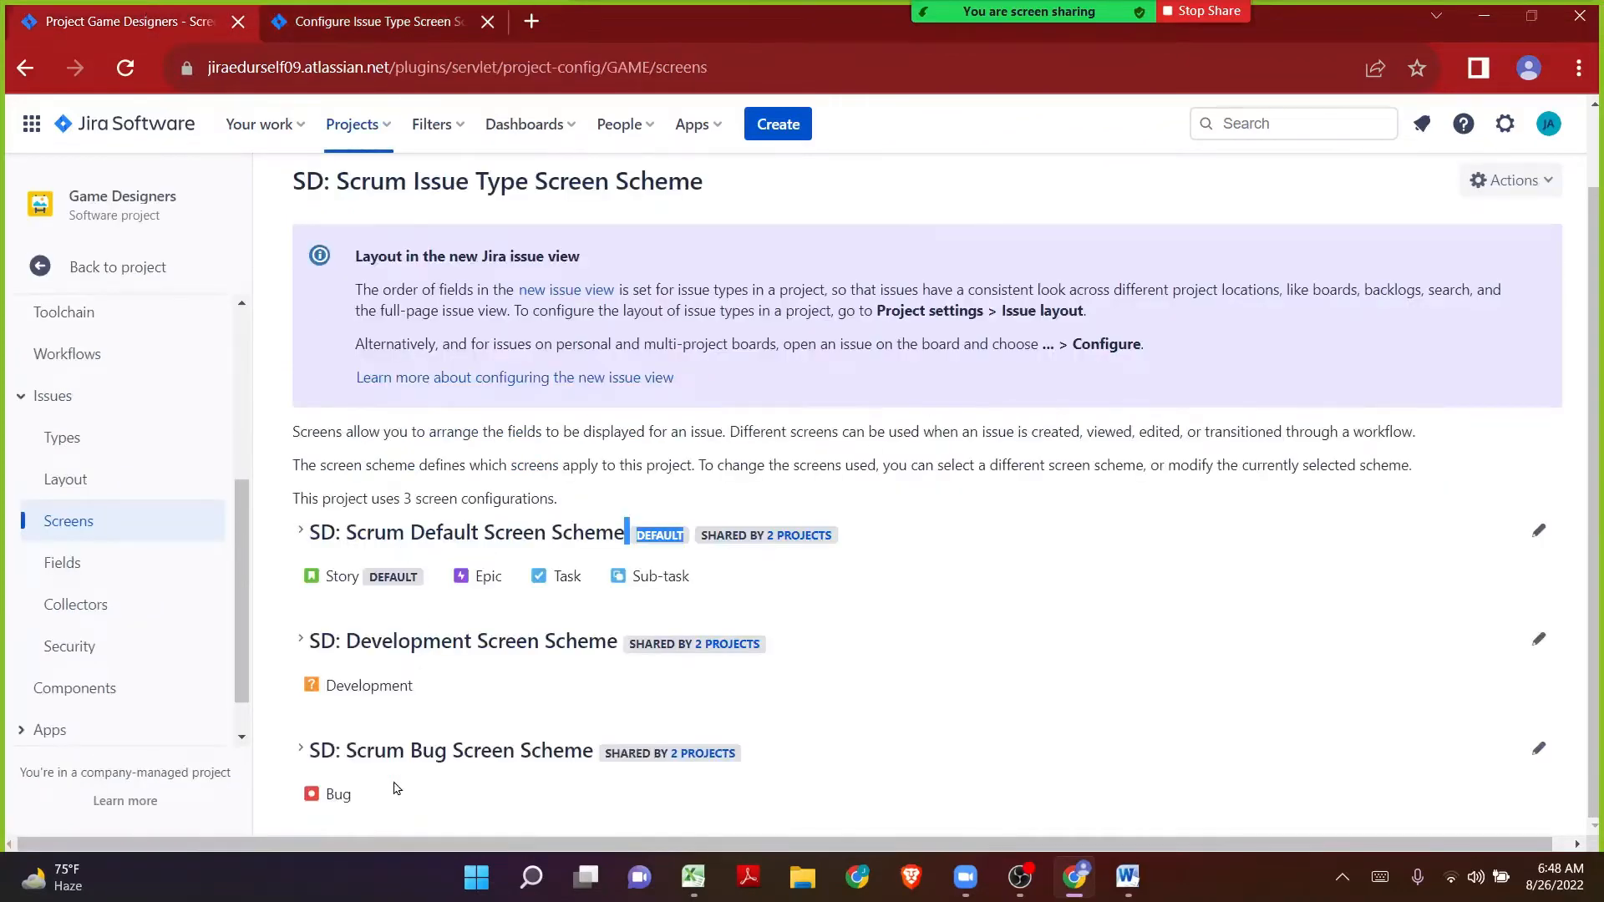
{"action": "left_click_drag", "start_coordinate": [386, 801], "coordinate": [311, 766]}
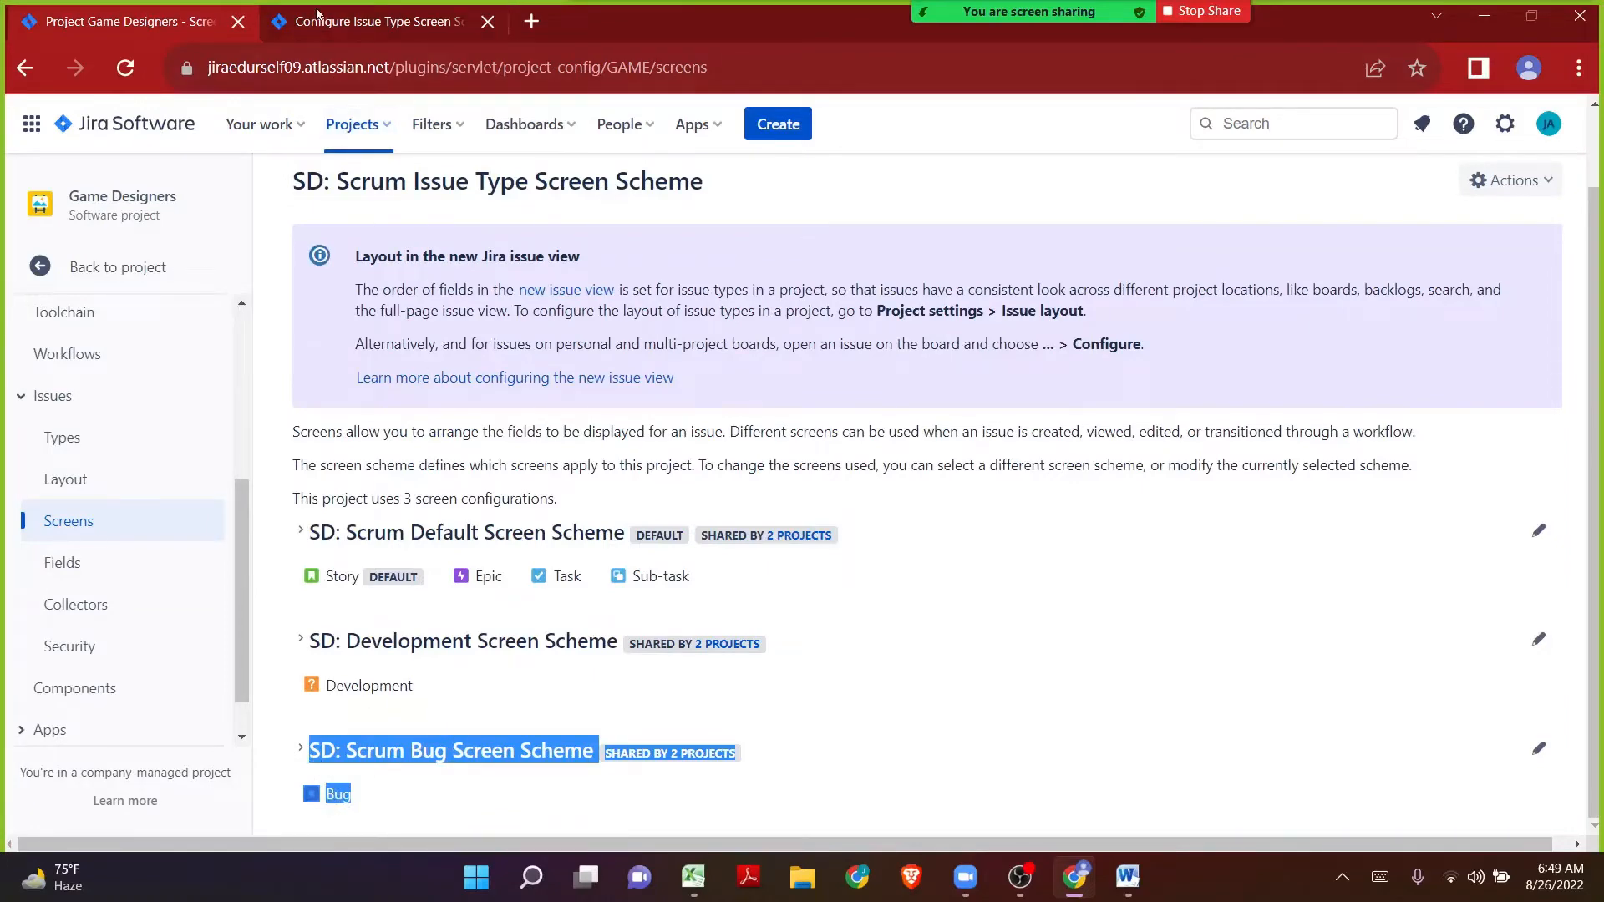
{"action": "left_click", "coordinate": [318, 12]}
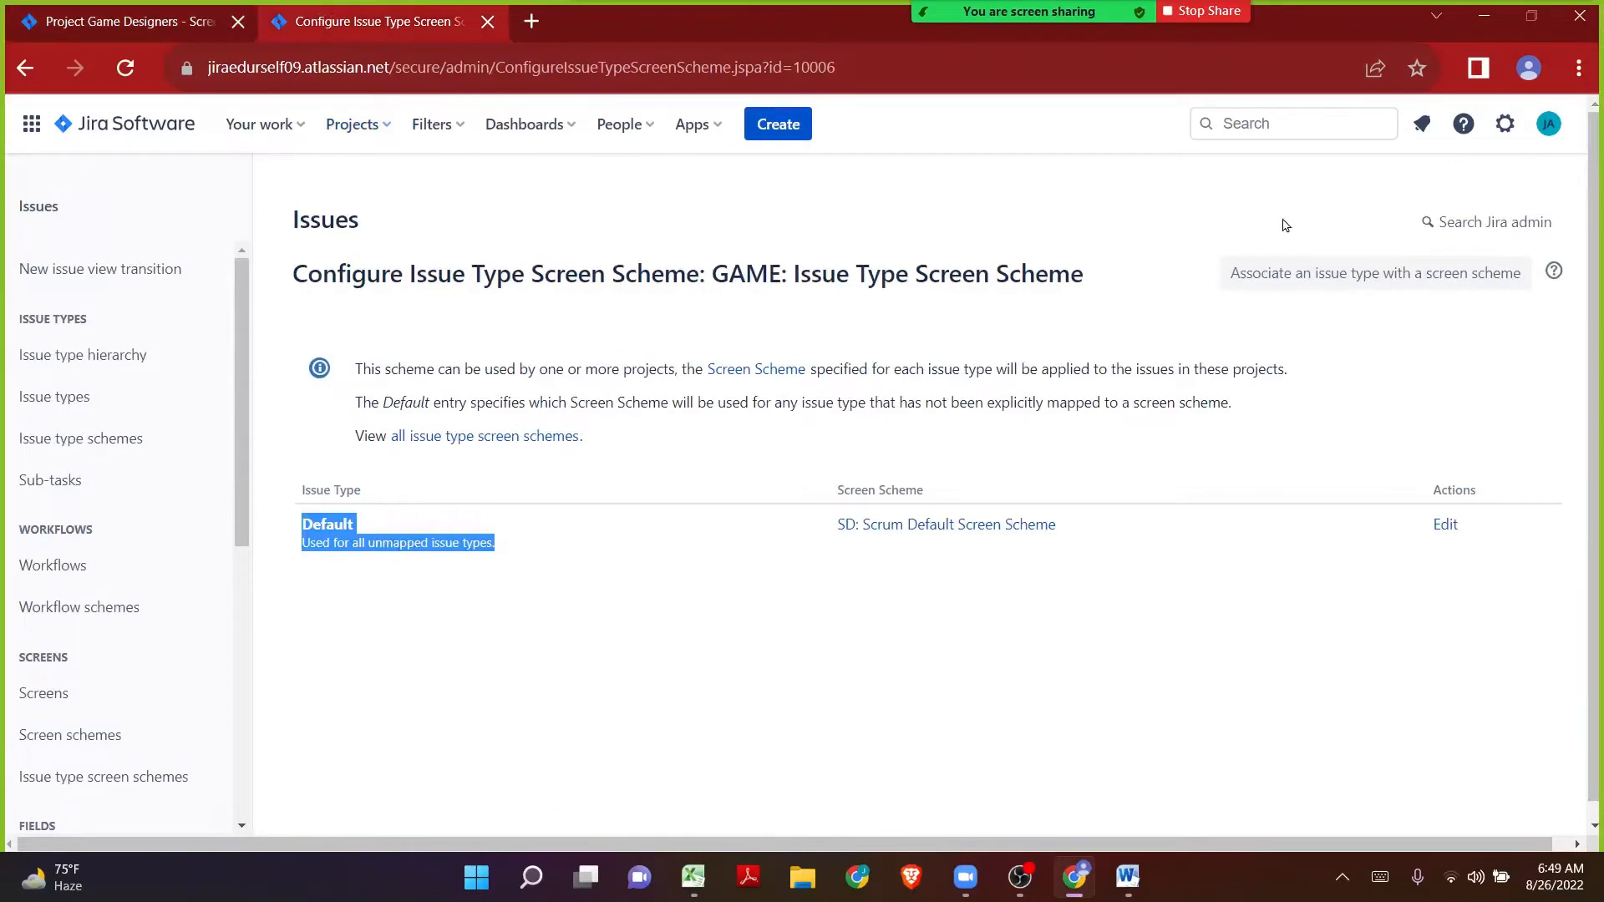
Step: Associate the Bug issue type with SD: Scrum Bug Screen Scheme
{"action": "left_click", "coordinate": [1255, 279]}
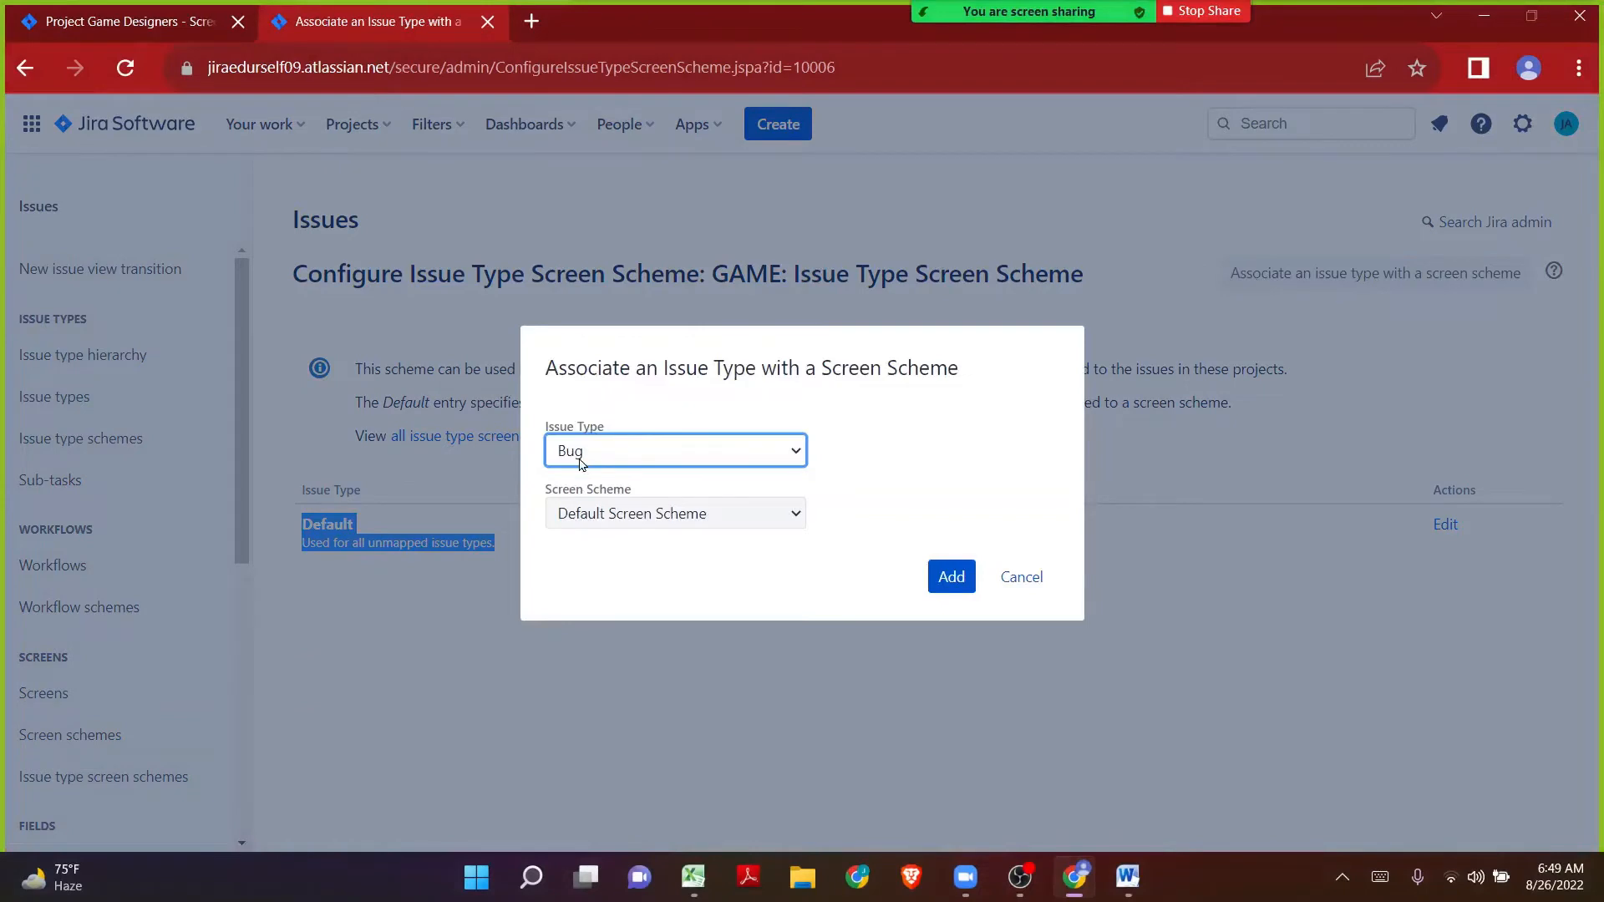
{"action": "left_click", "coordinate": [599, 506]}
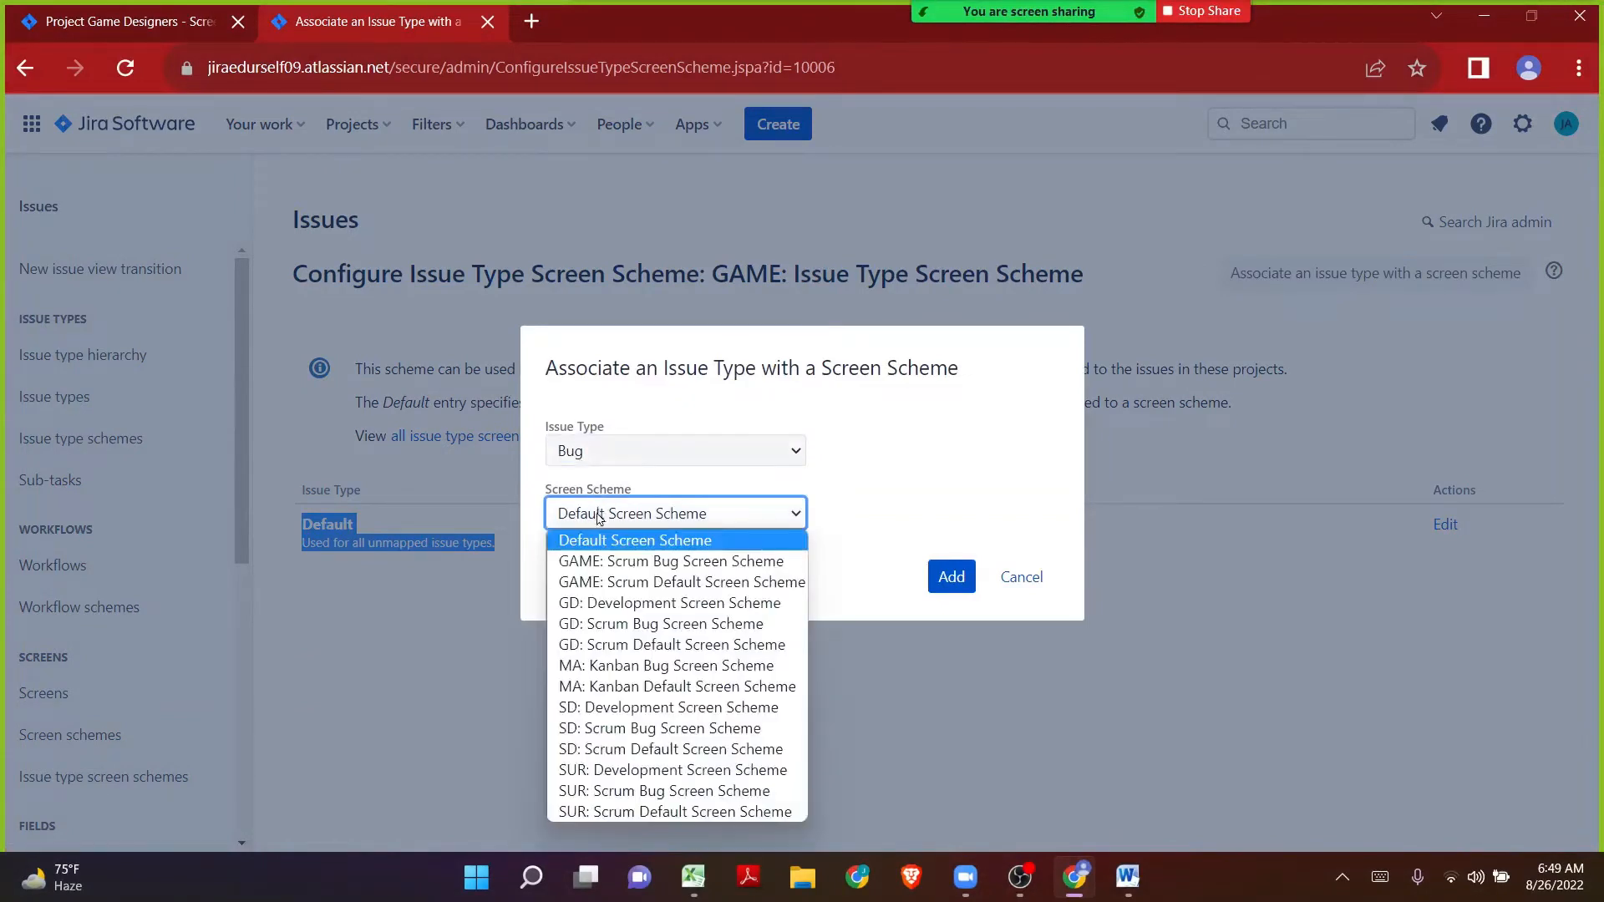
{"action": "left_click", "coordinate": [614, 729]}
{"action": "left_click", "coordinate": [950, 576]}
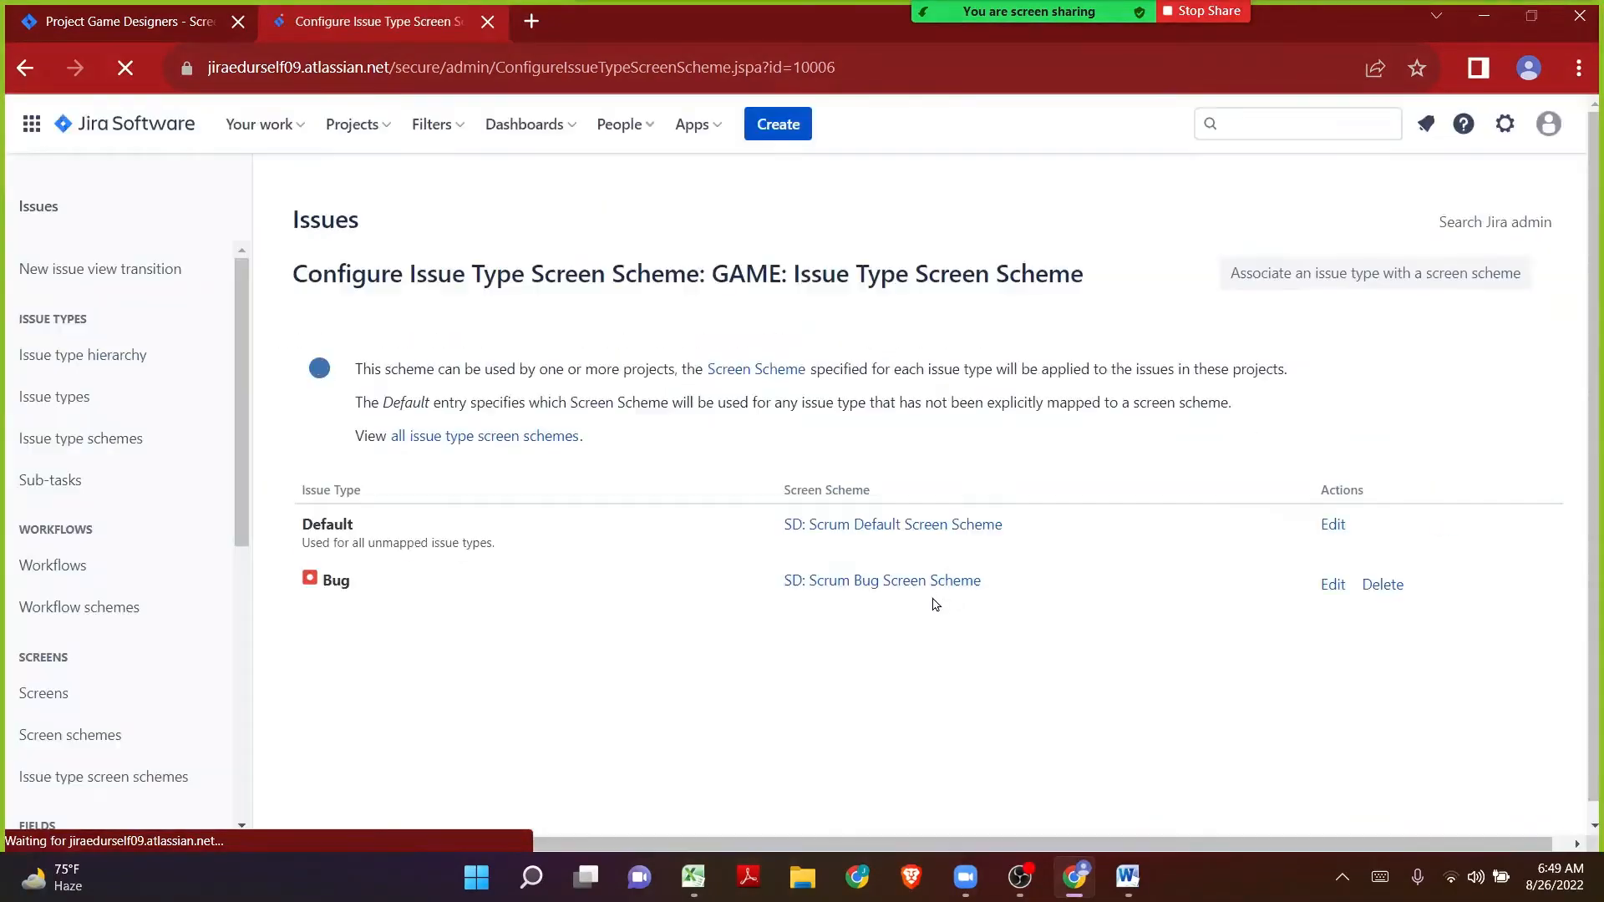
Step: Associate the Development issue type with GD: Development Screen Scheme after checking its current scheme in the project's screen settings
{"action": "left_click", "coordinate": [1297, 287]}
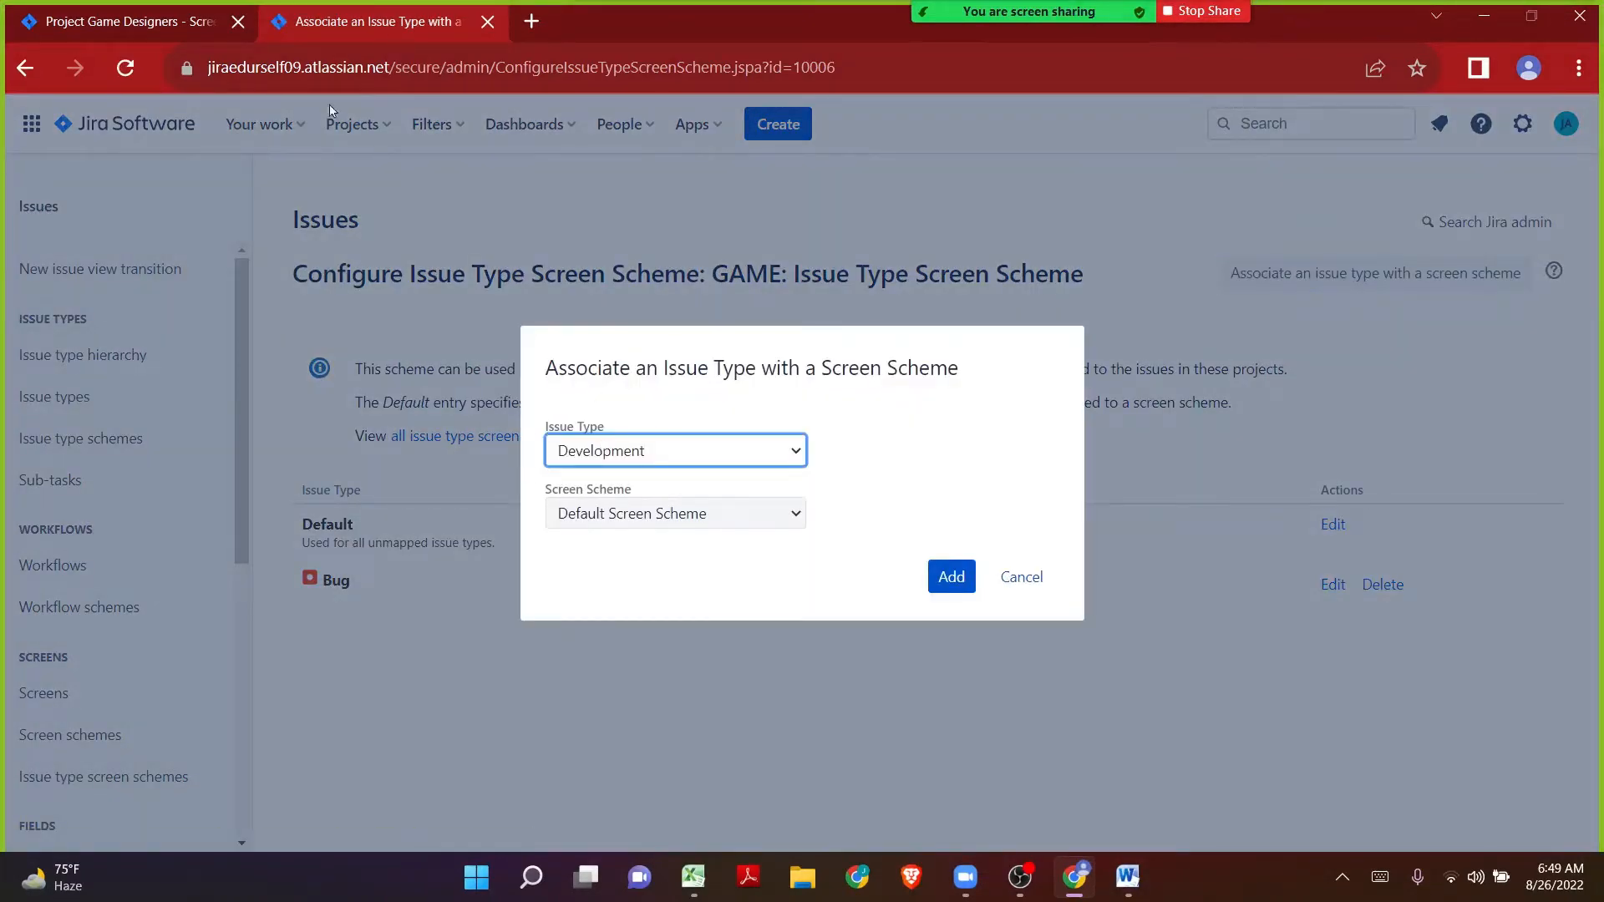
{"action": "left_click", "coordinate": [63, 26]}
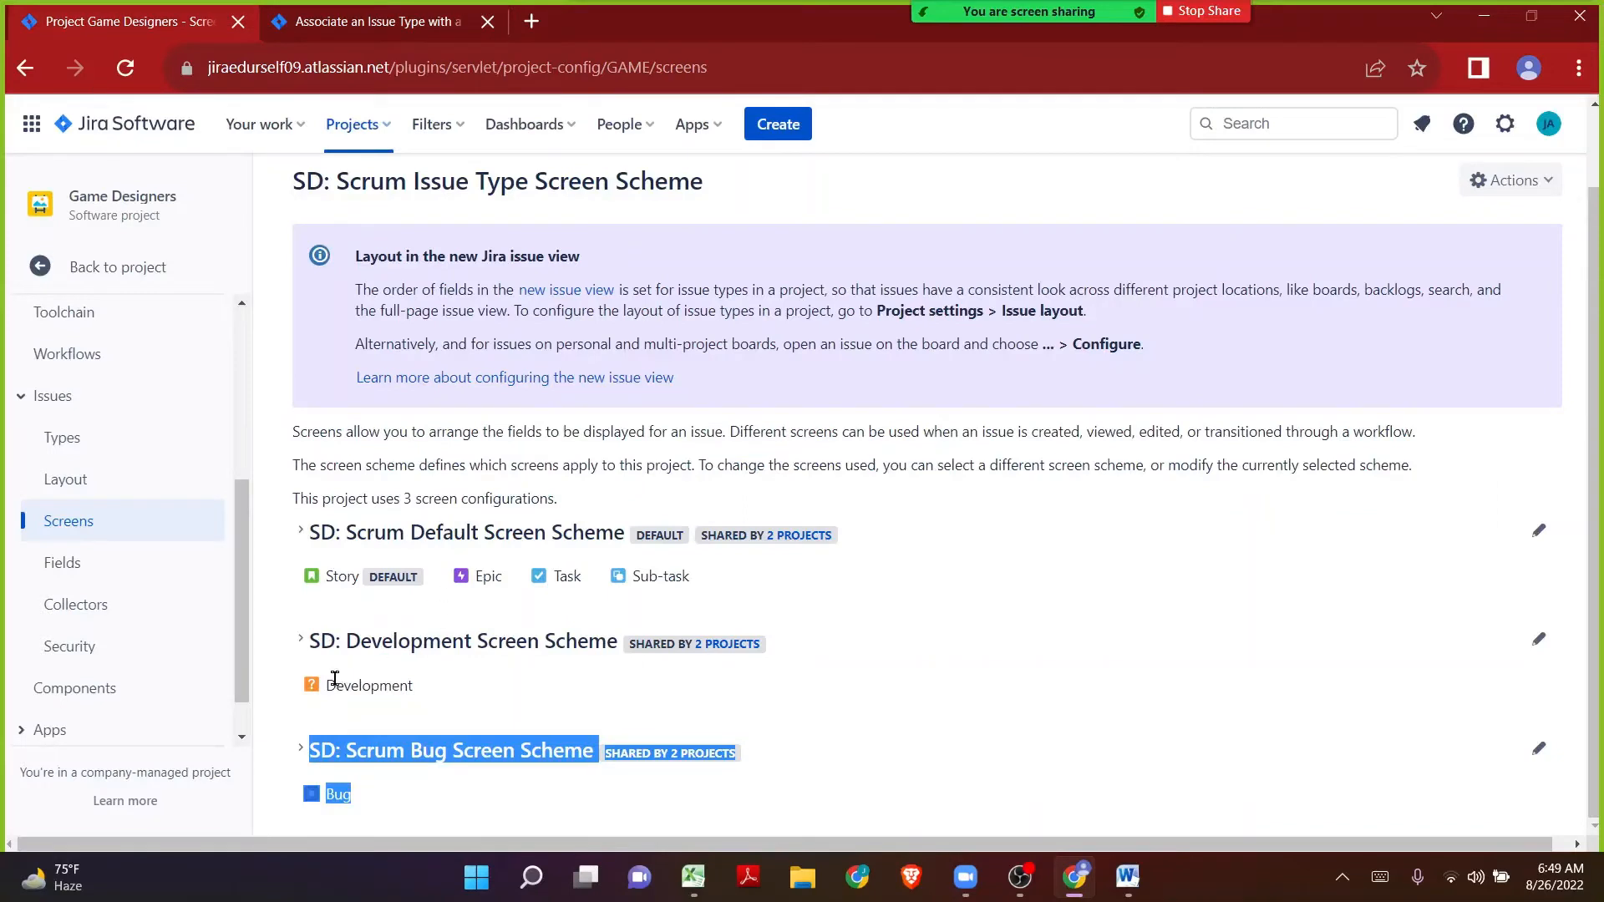
{"action": "left_click_drag", "start_coordinate": [309, 645], "coordinate": [619, 649]}
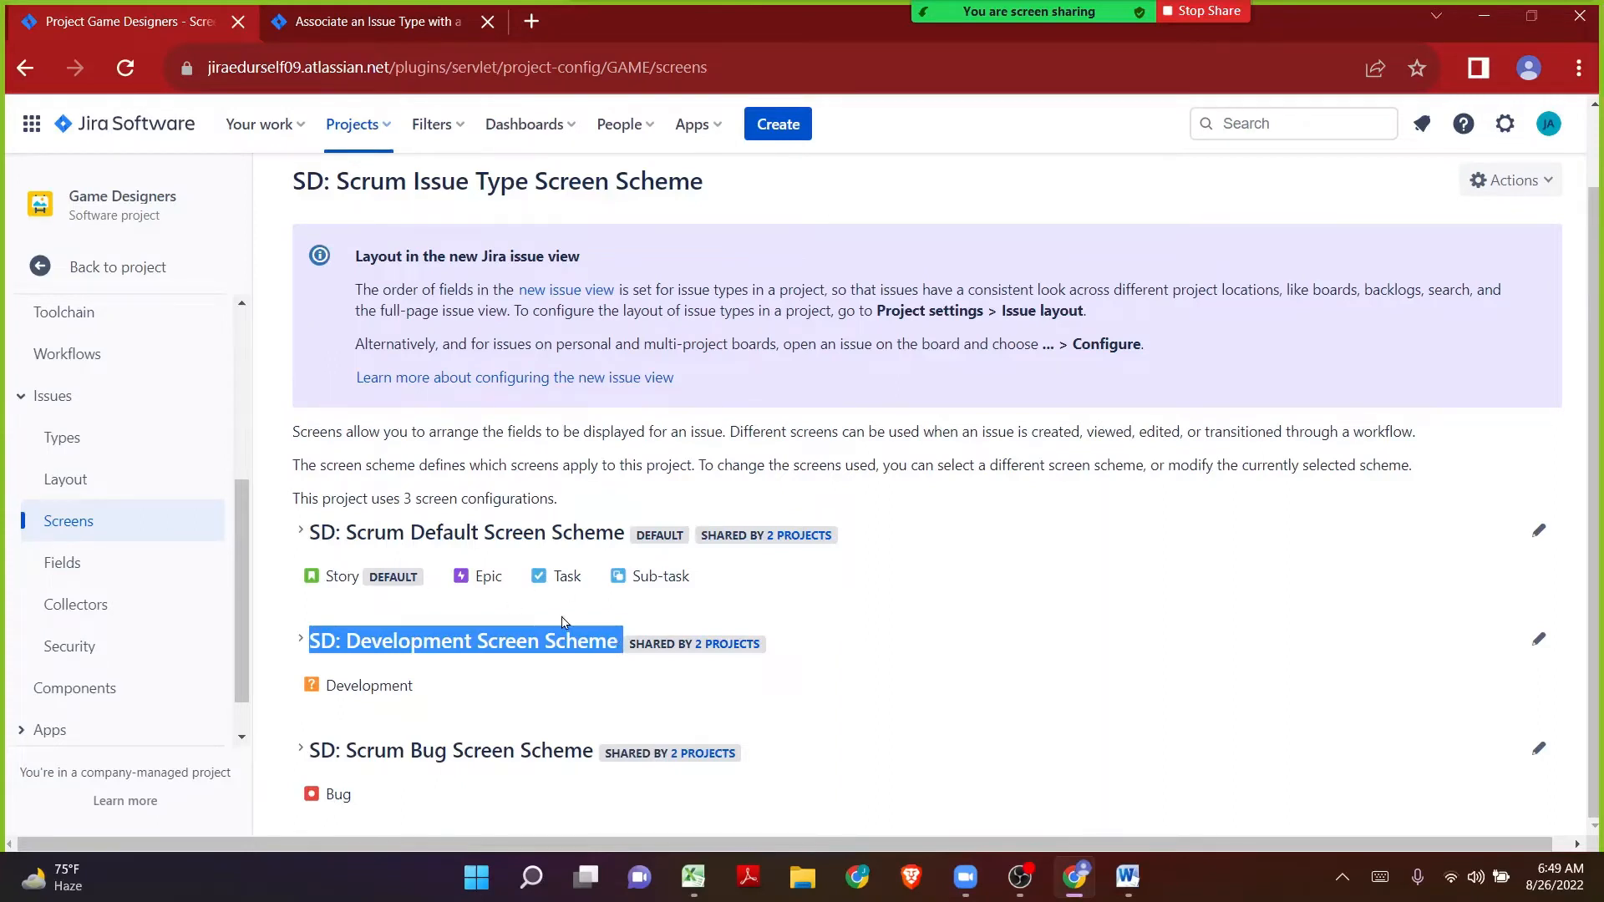
{"action": "key", "text": "ctrl+Tab"}
{"action": "left_click", "coordinate": [593, 507]}
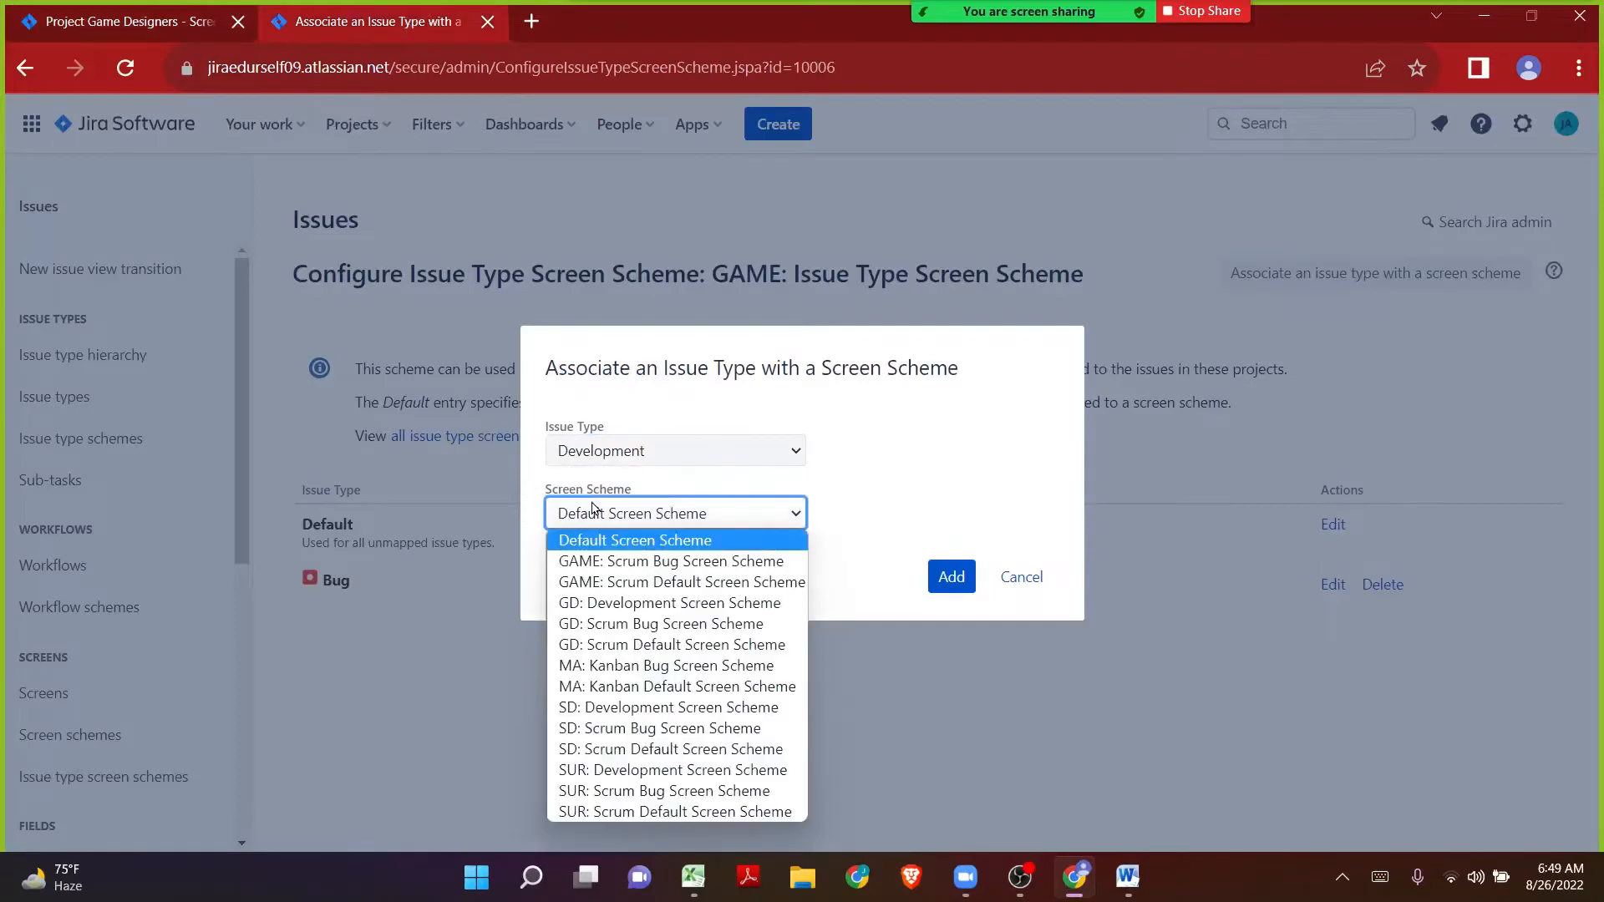
{"action": "left_click", "coordinate": [601, 604]}
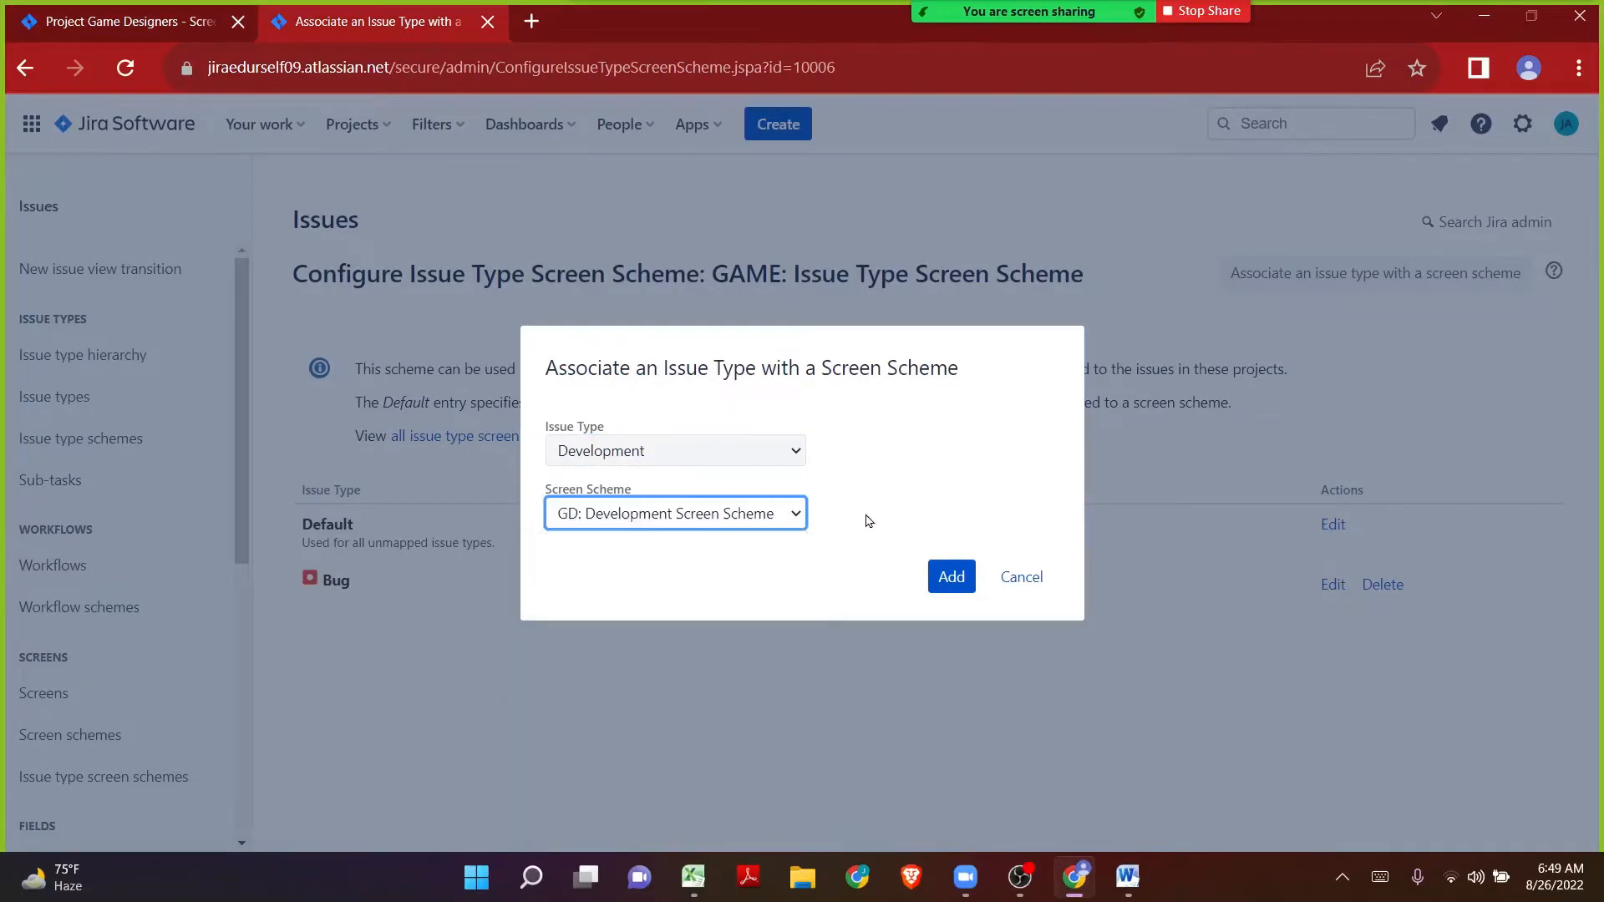
{"action": "left_click", "coordinate": [937, 578]}
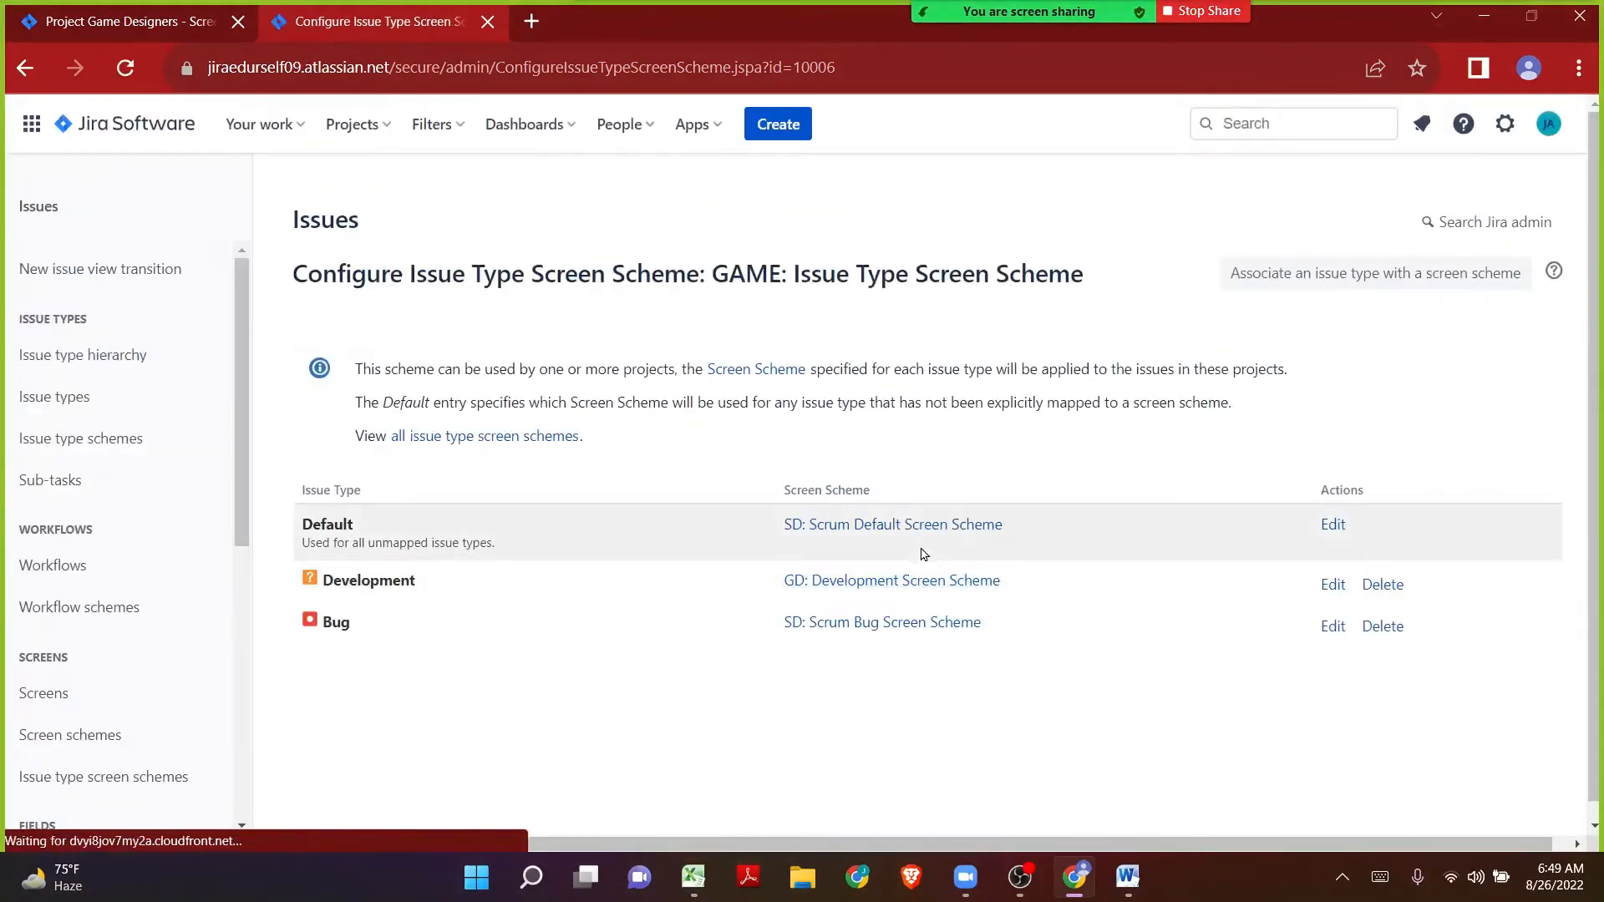
Step: Check the name of the configured issue type screen scheme and return to the Game Designers project's screen settings
{"action": "left_click_drag", "start_coordinate": [717, 274], "coordinate": [1080, 286]}
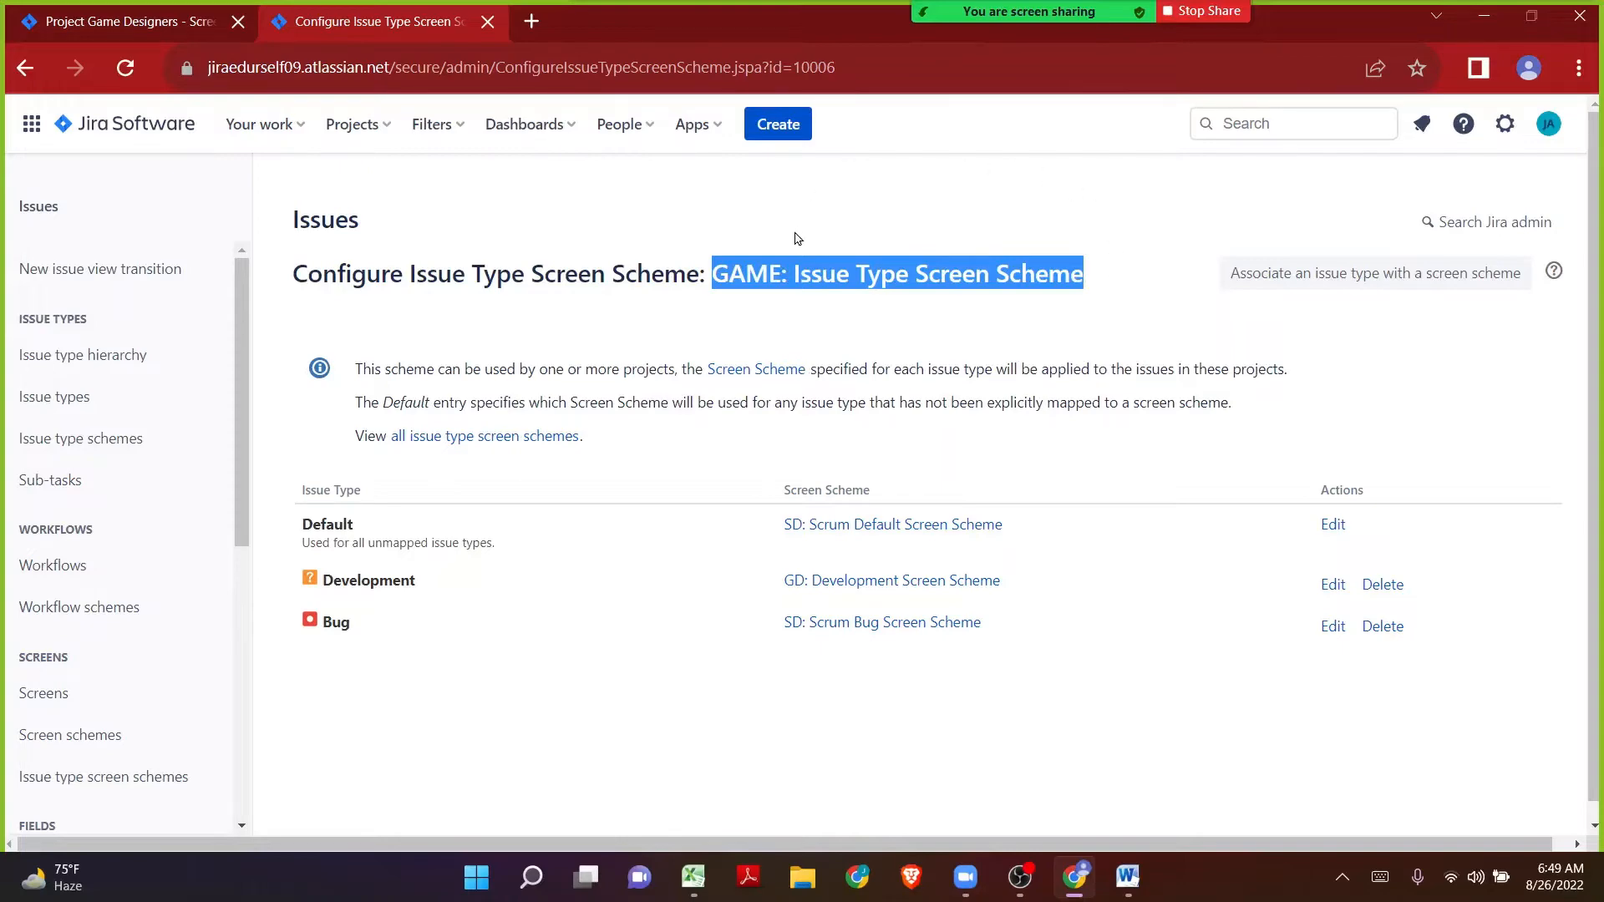
{"action": "left_click", "coordinate": [165, 21]}
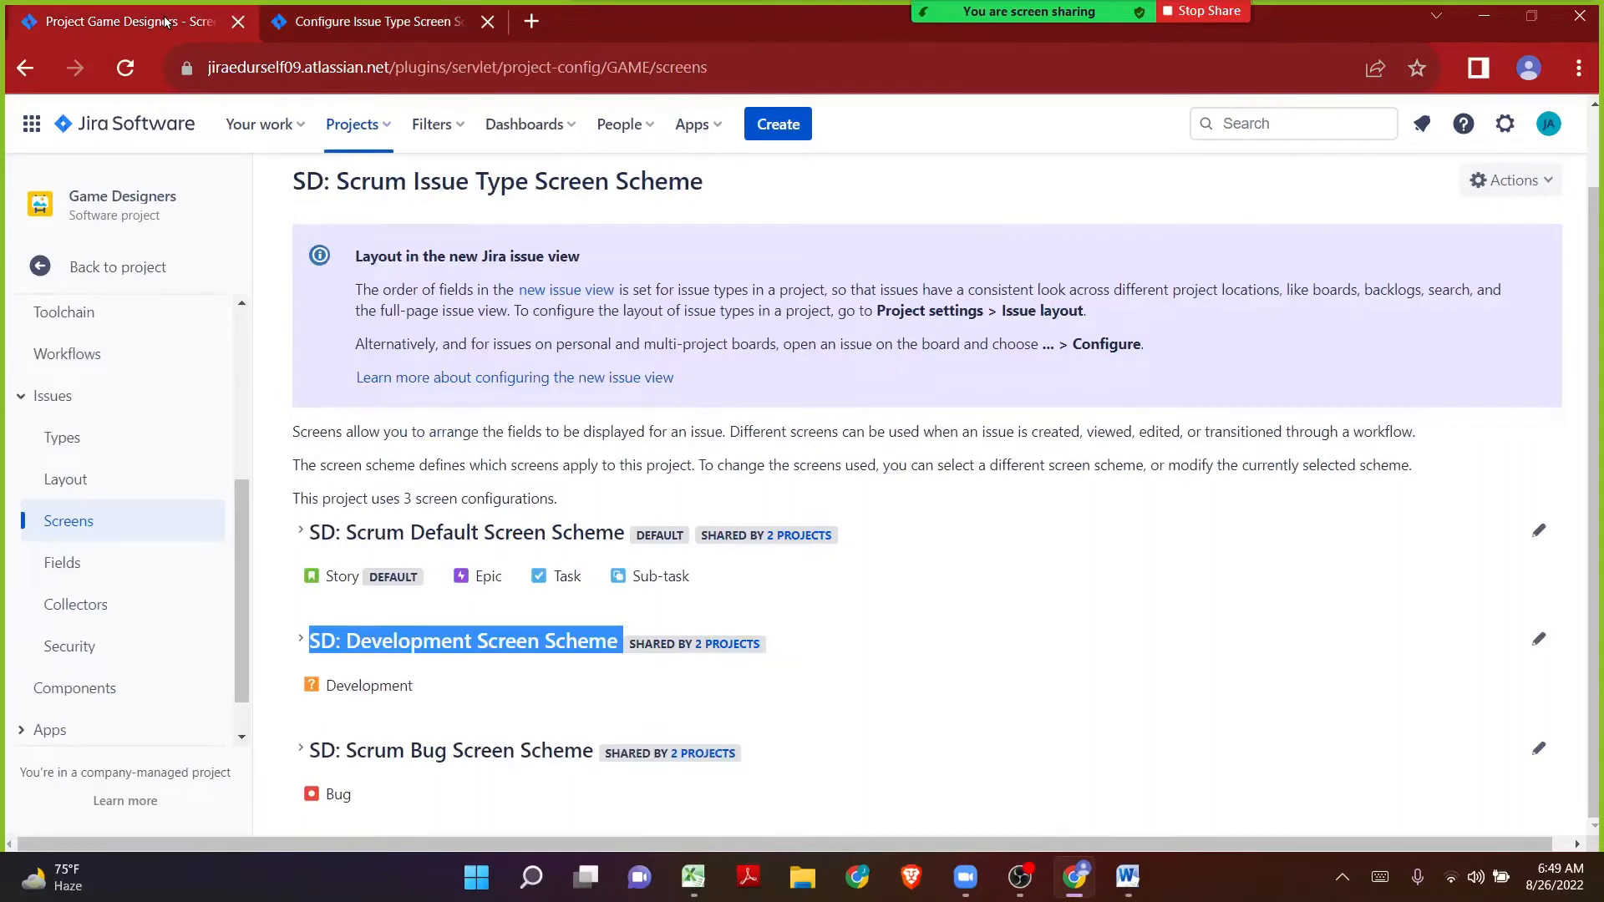
Step: Associate the Game Designers project with the "GAME: Issue Type Screen Scheme" instead of its current issue type screen scheme
{"action": "left_click", "coordinate": [1529, 197]}
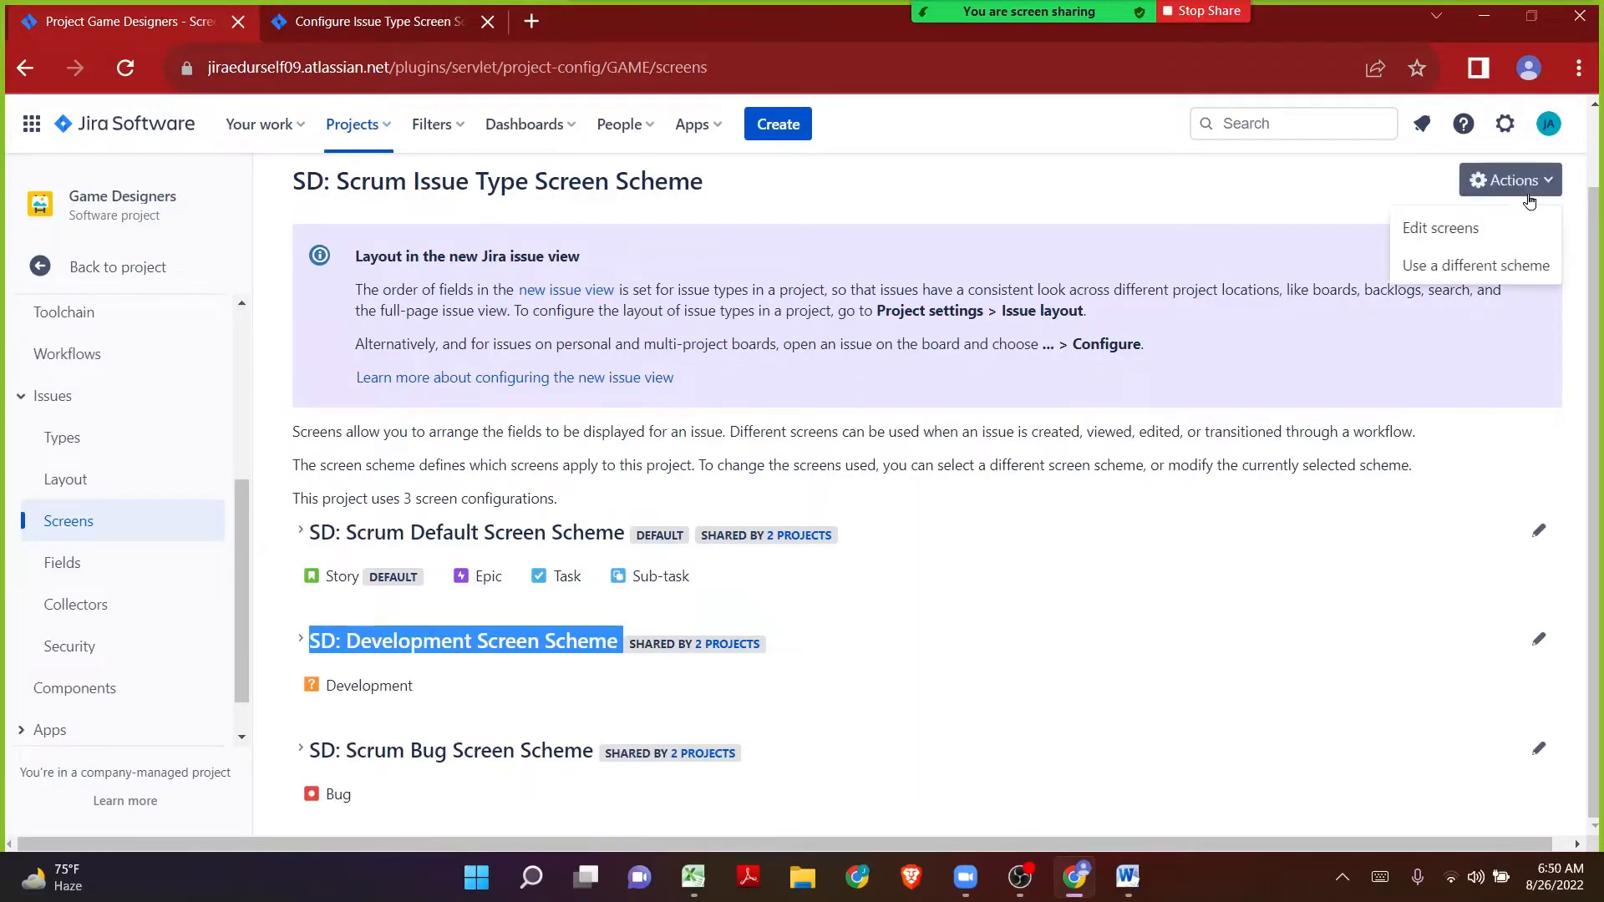
{"action": "left_click", "coordinate": [1476, 266]}
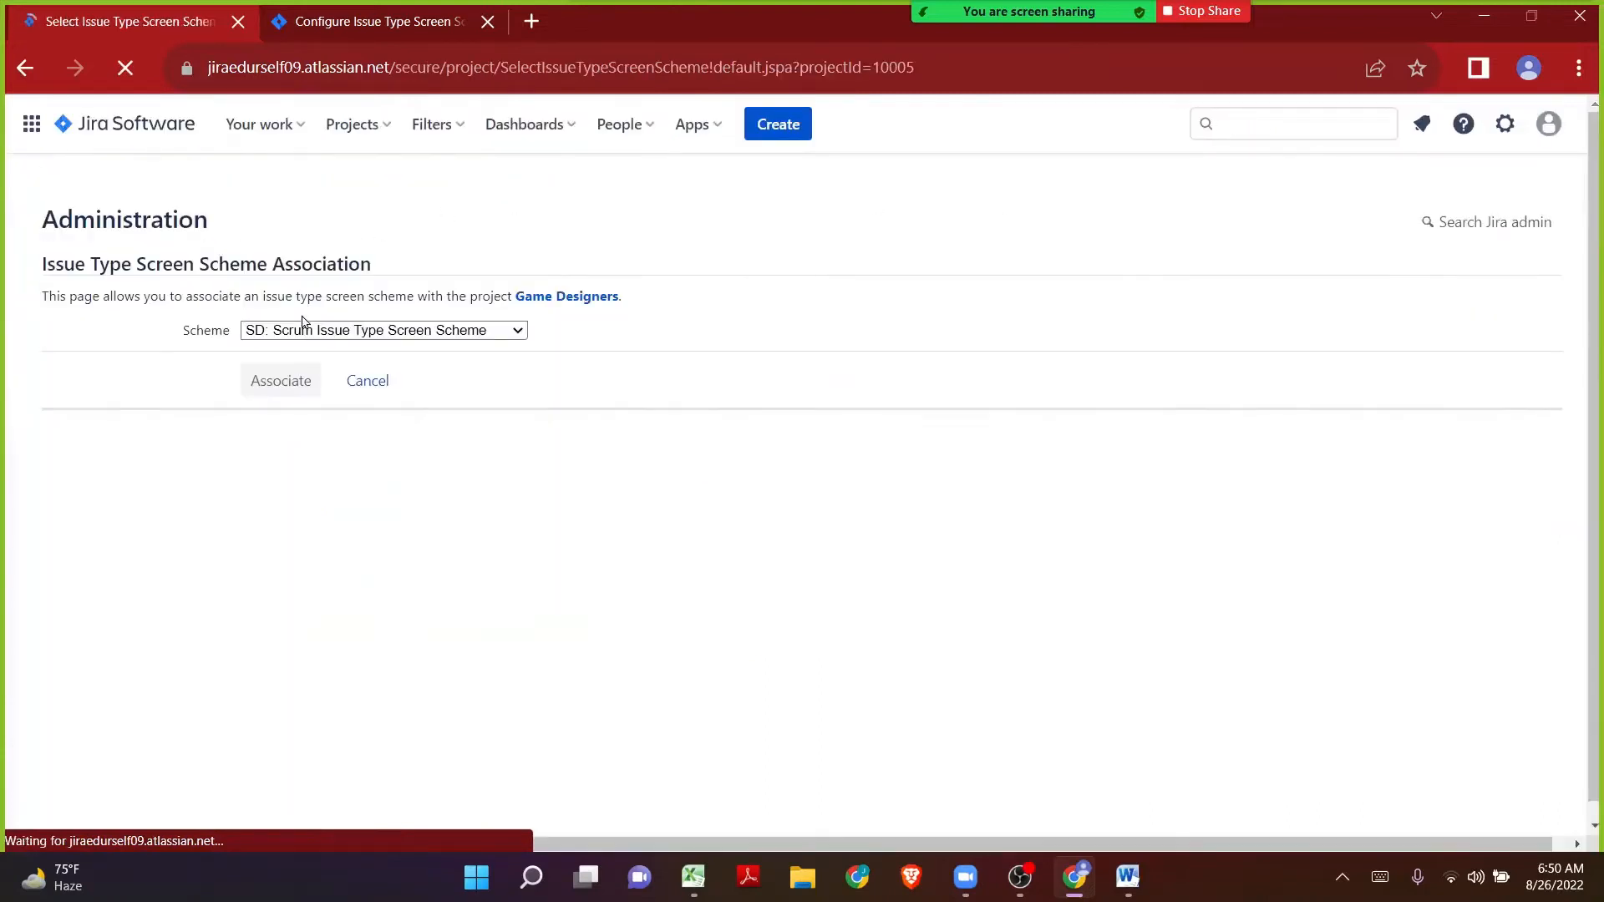
{"action": "left_click", "coordinate": [307, 331]}
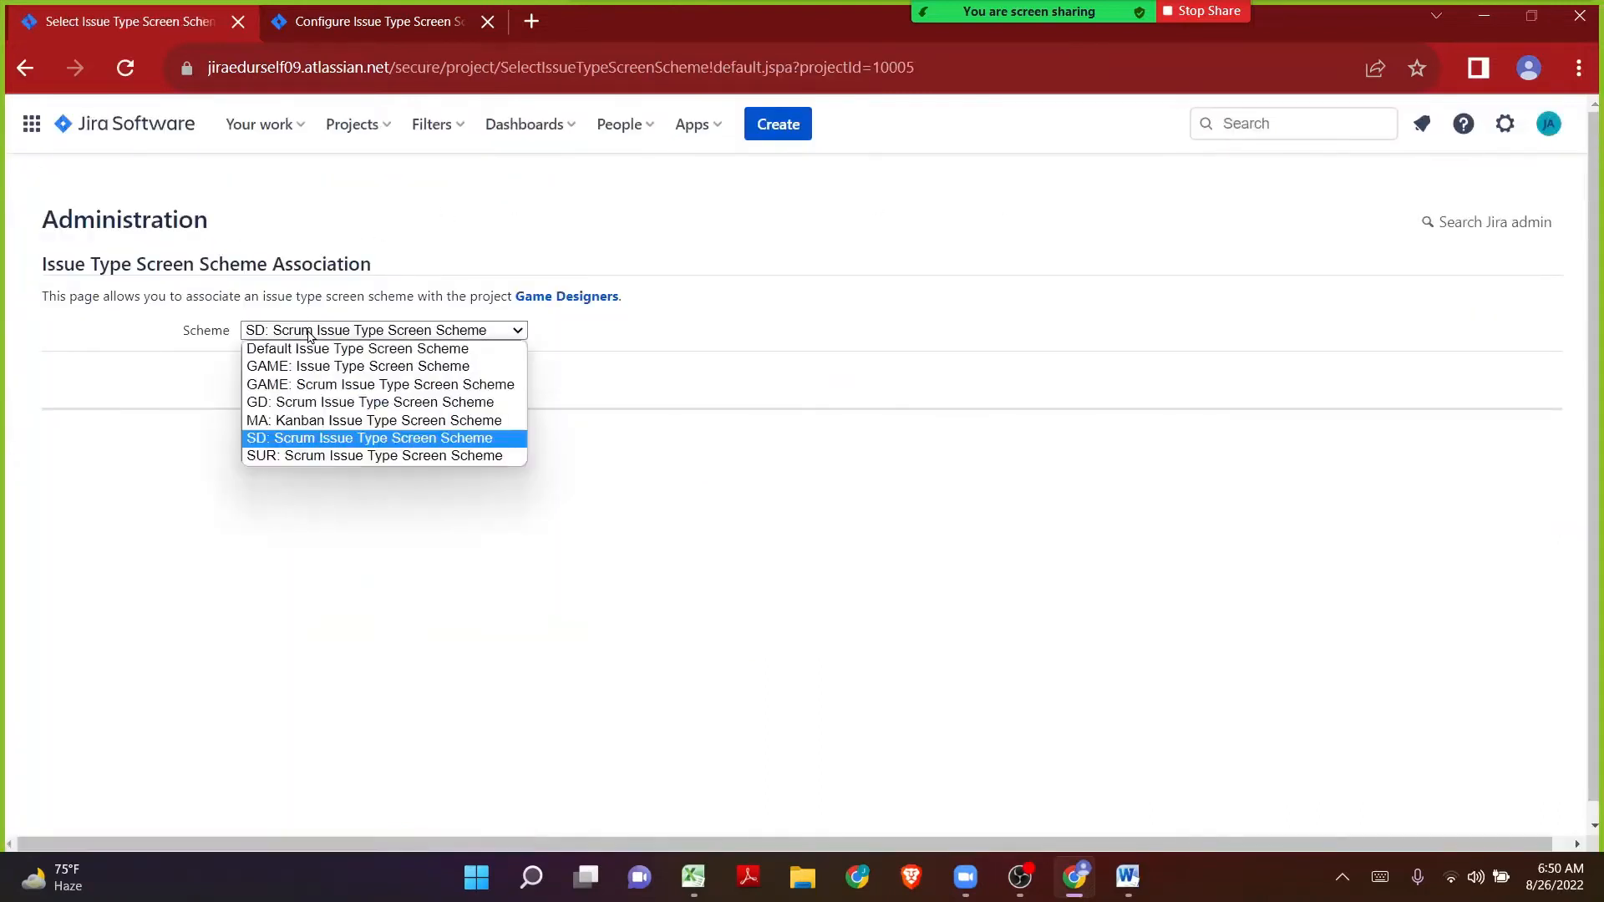
{"action": "left_click", "coordinate": [309, 371]}
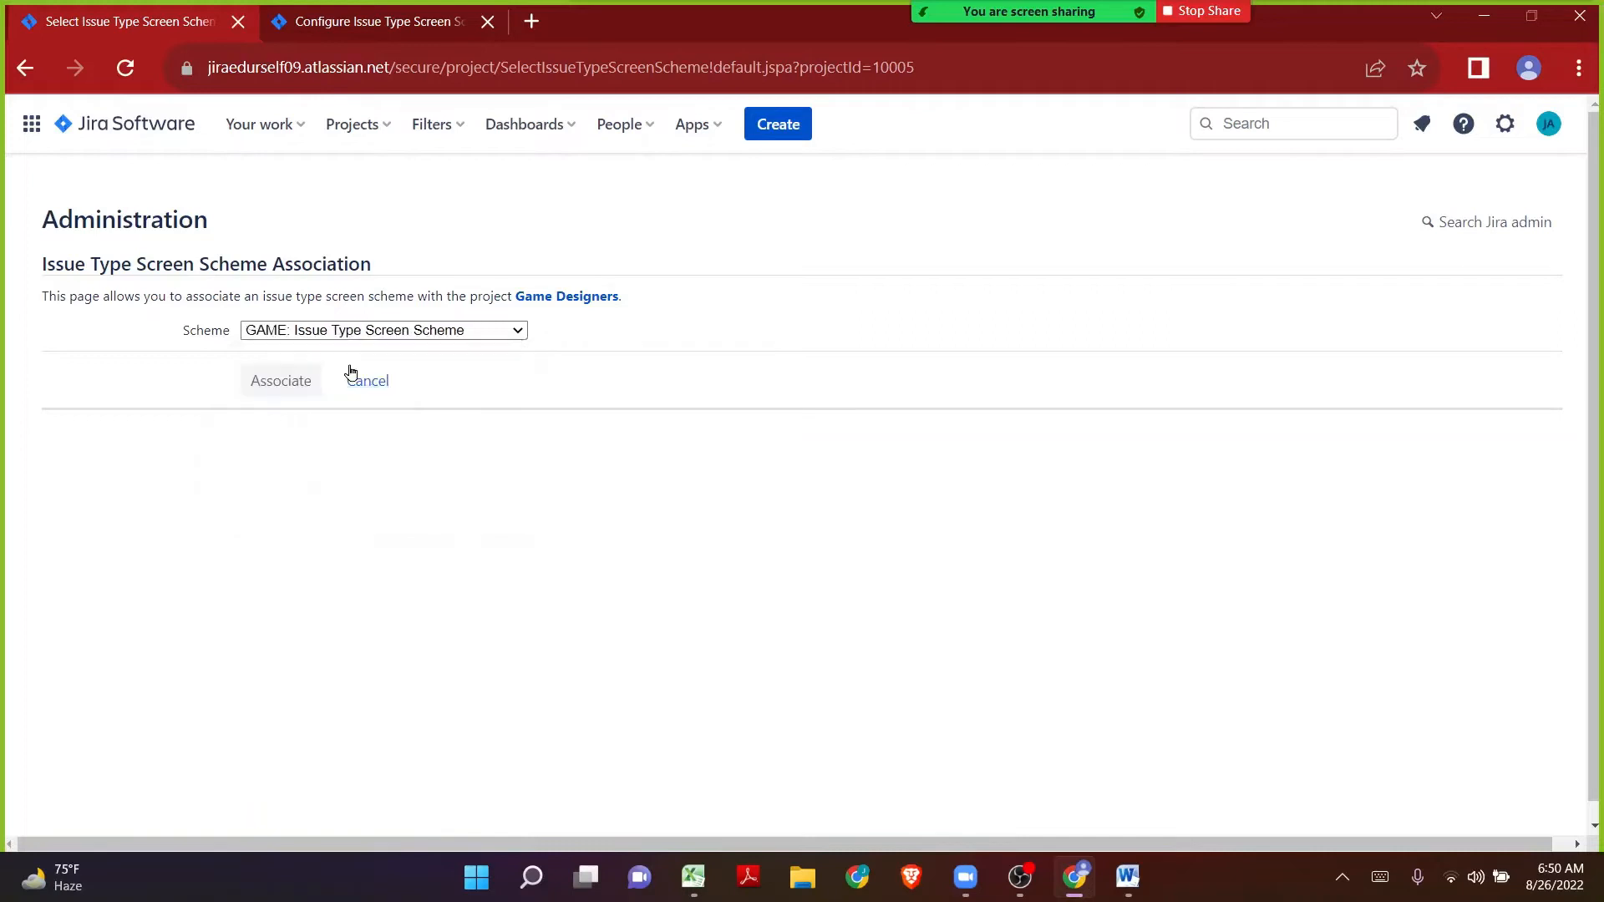
{"action": "left_click", "coordinate": [264, 381]}
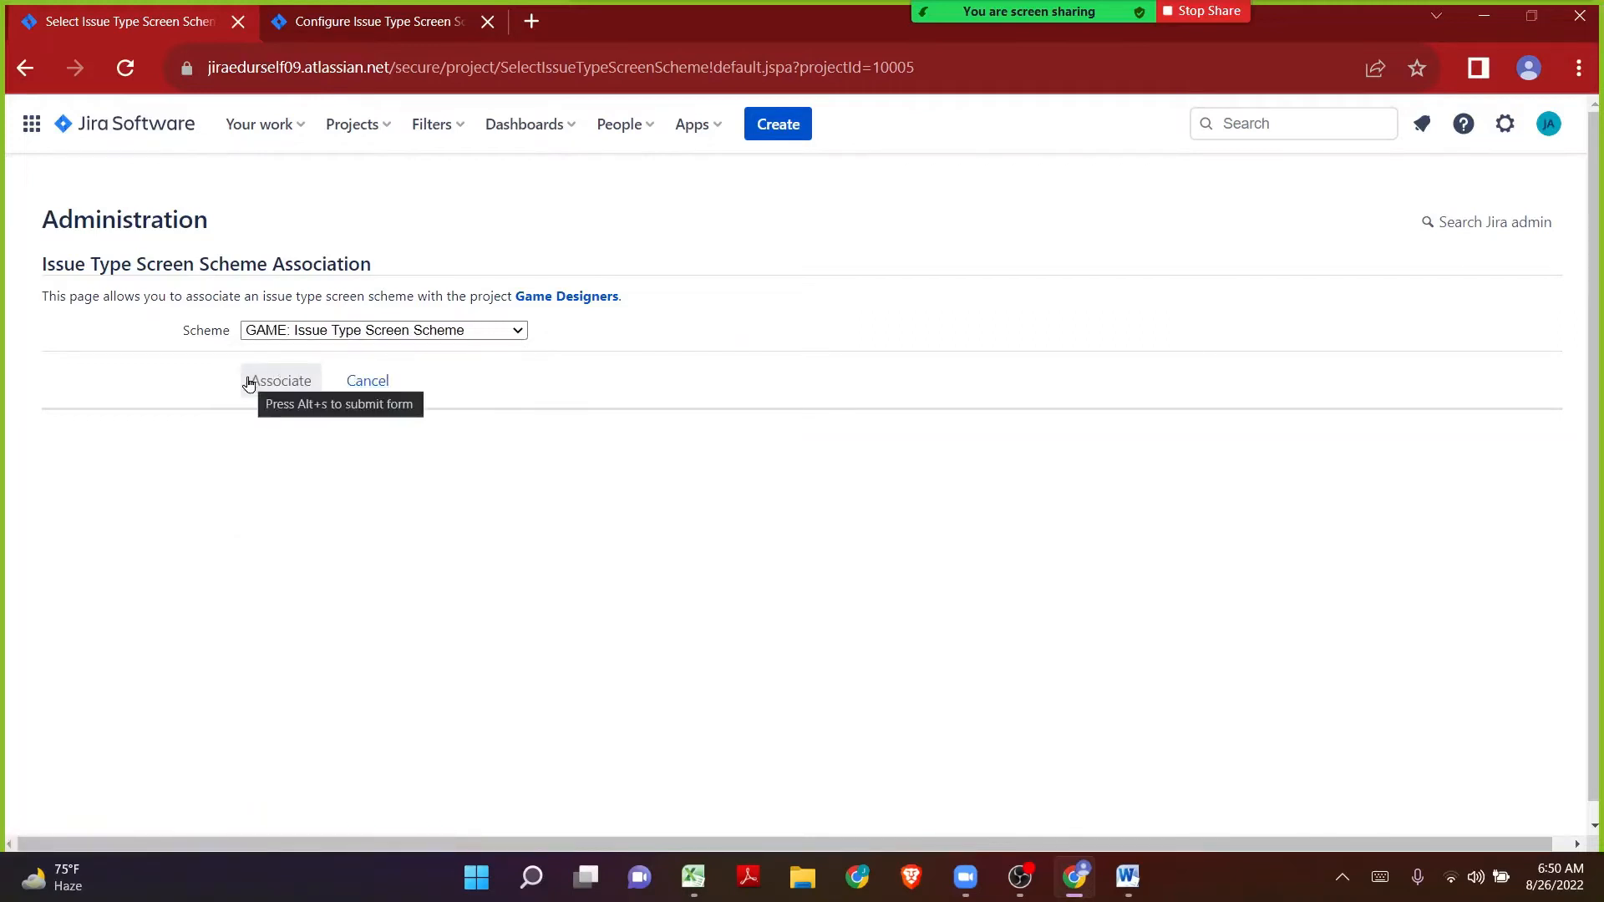
{"action": "left_click", "coordinate": [248, 383]}
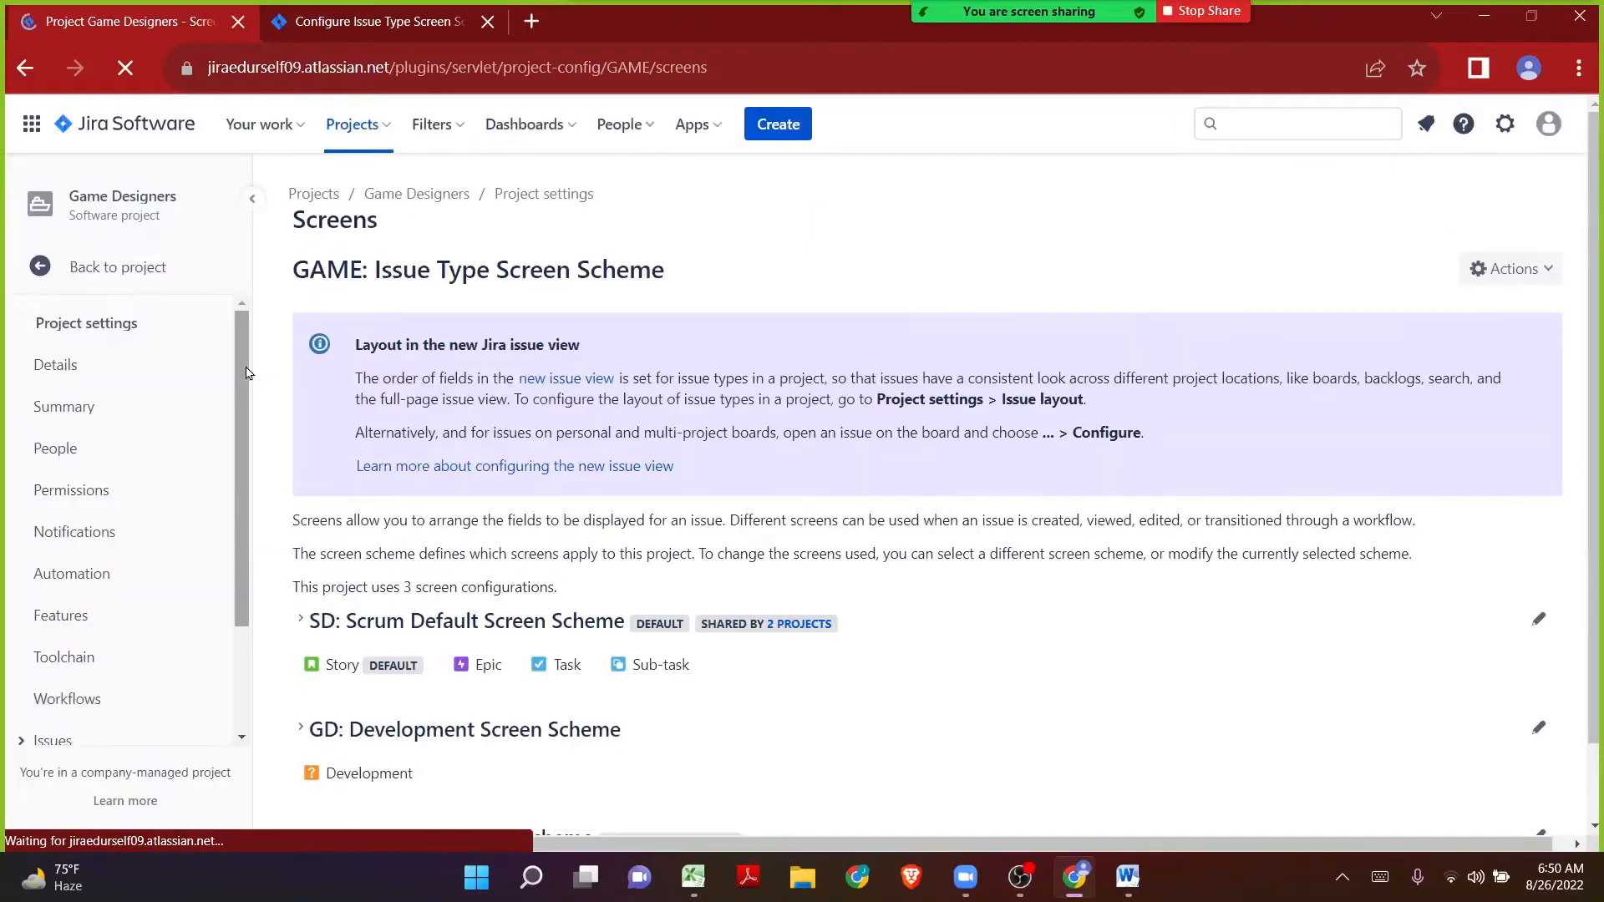
Step: Examine the project's screen schemes, the one covering the Development issue type, and which projects share the Scrum bug and default screen schemes
{"action": "scroll", "coordinate": [299, 400], "scroll_direction": "down", "scroll_amount": 1}
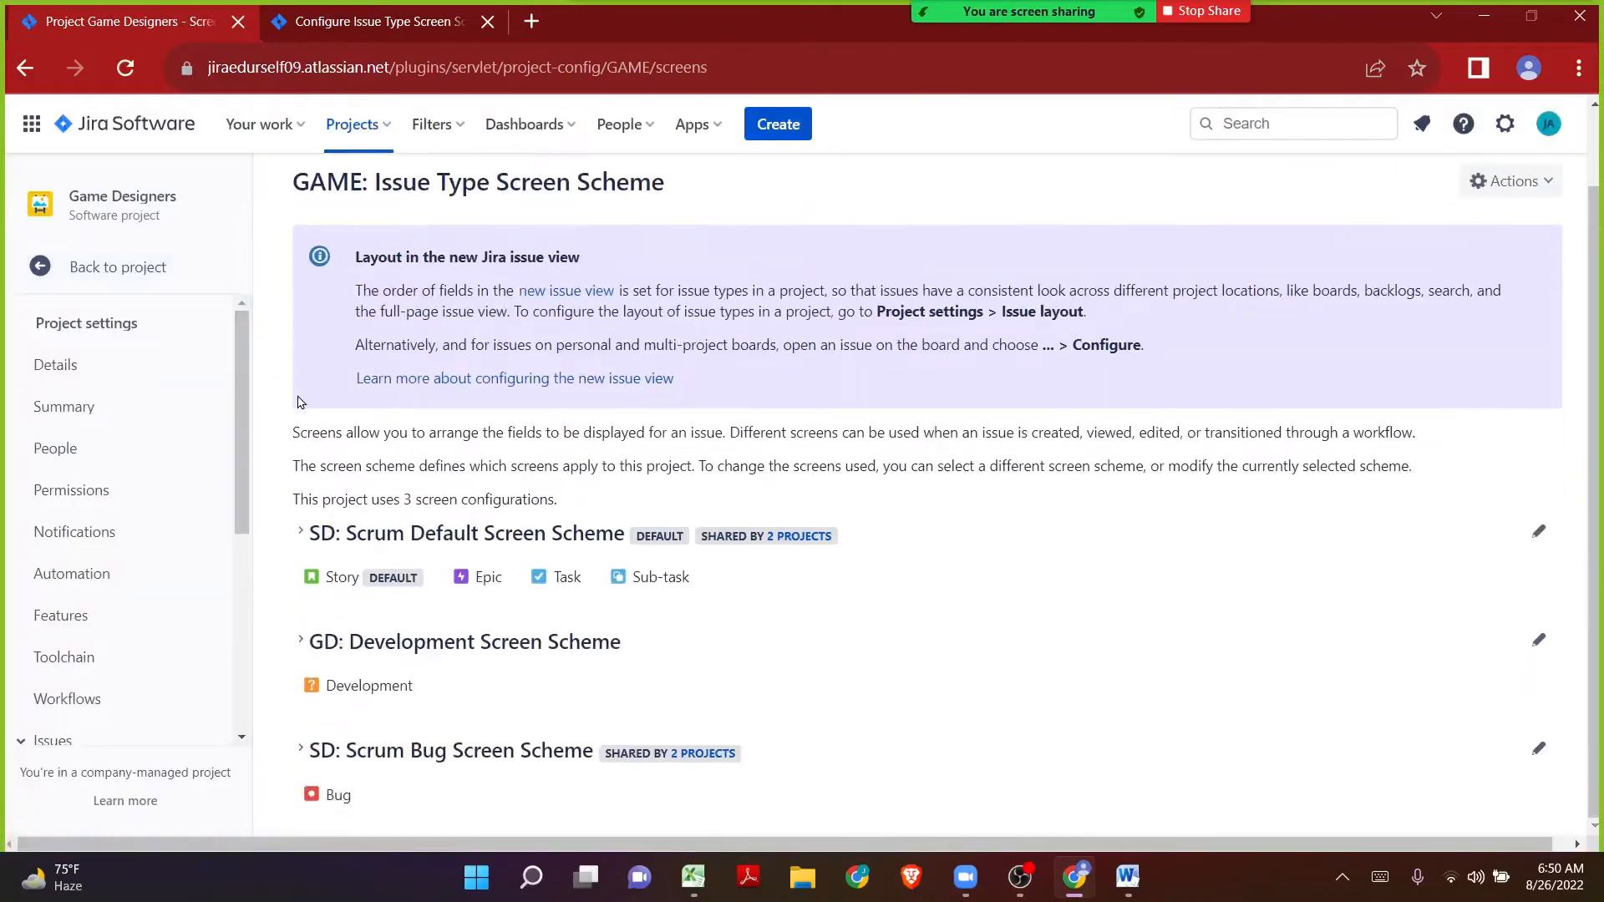
{"action": "scroll", "coordinate": [298, 402], "scroll_direction": "up", "scroll_amount": 1}
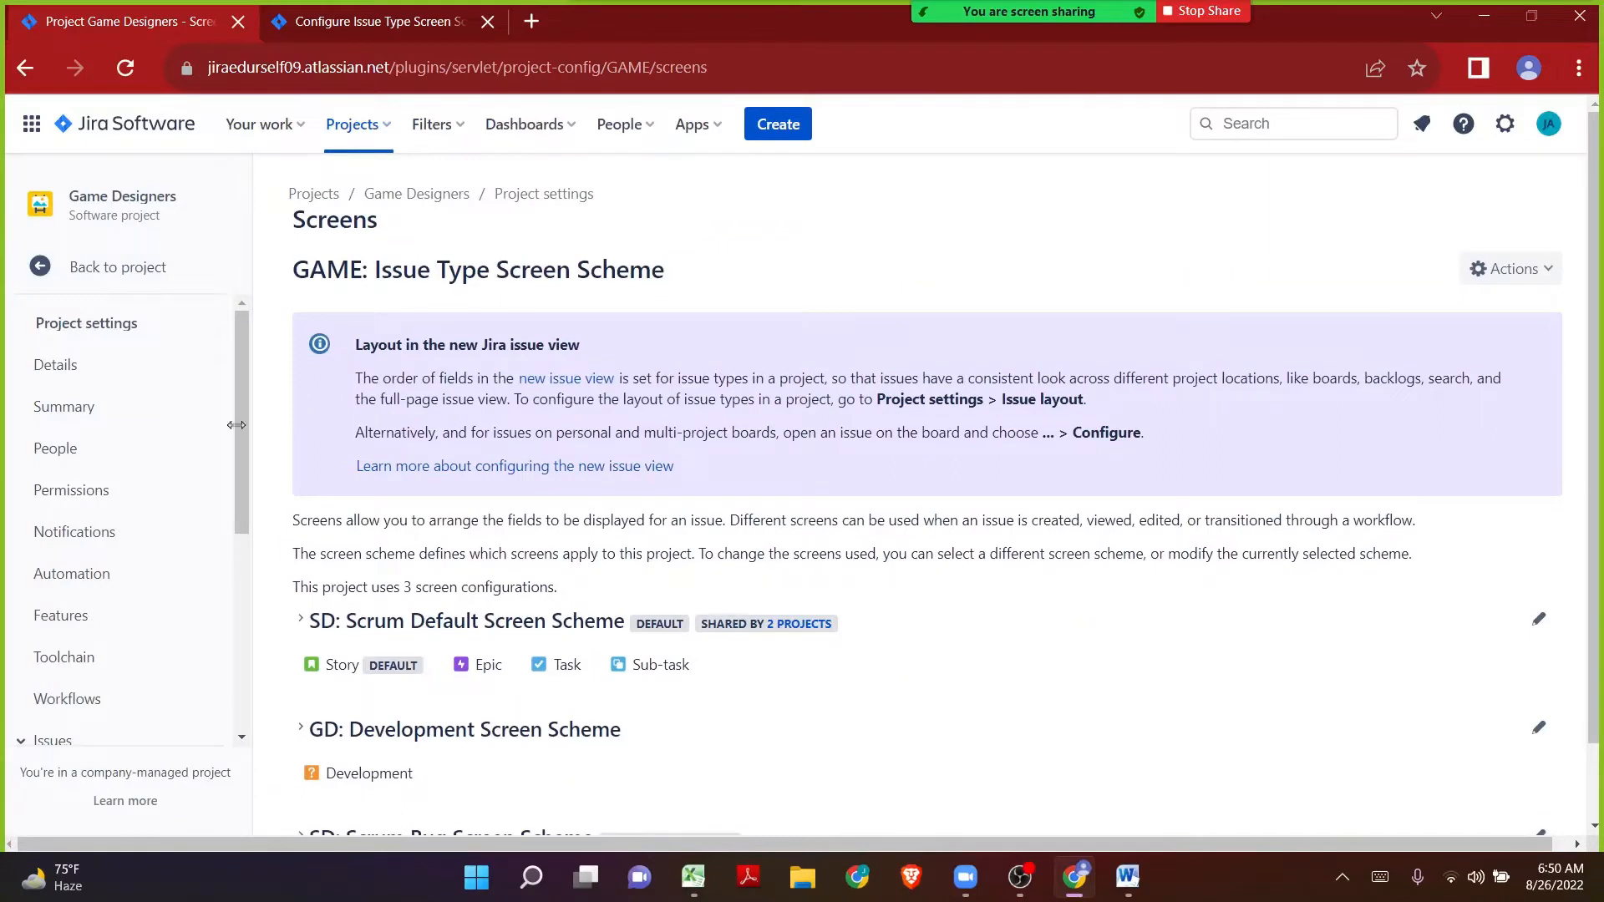
{"action": "left_click_drag", "start_coordinate": [295, 269], "coordinate": [701, 275]}
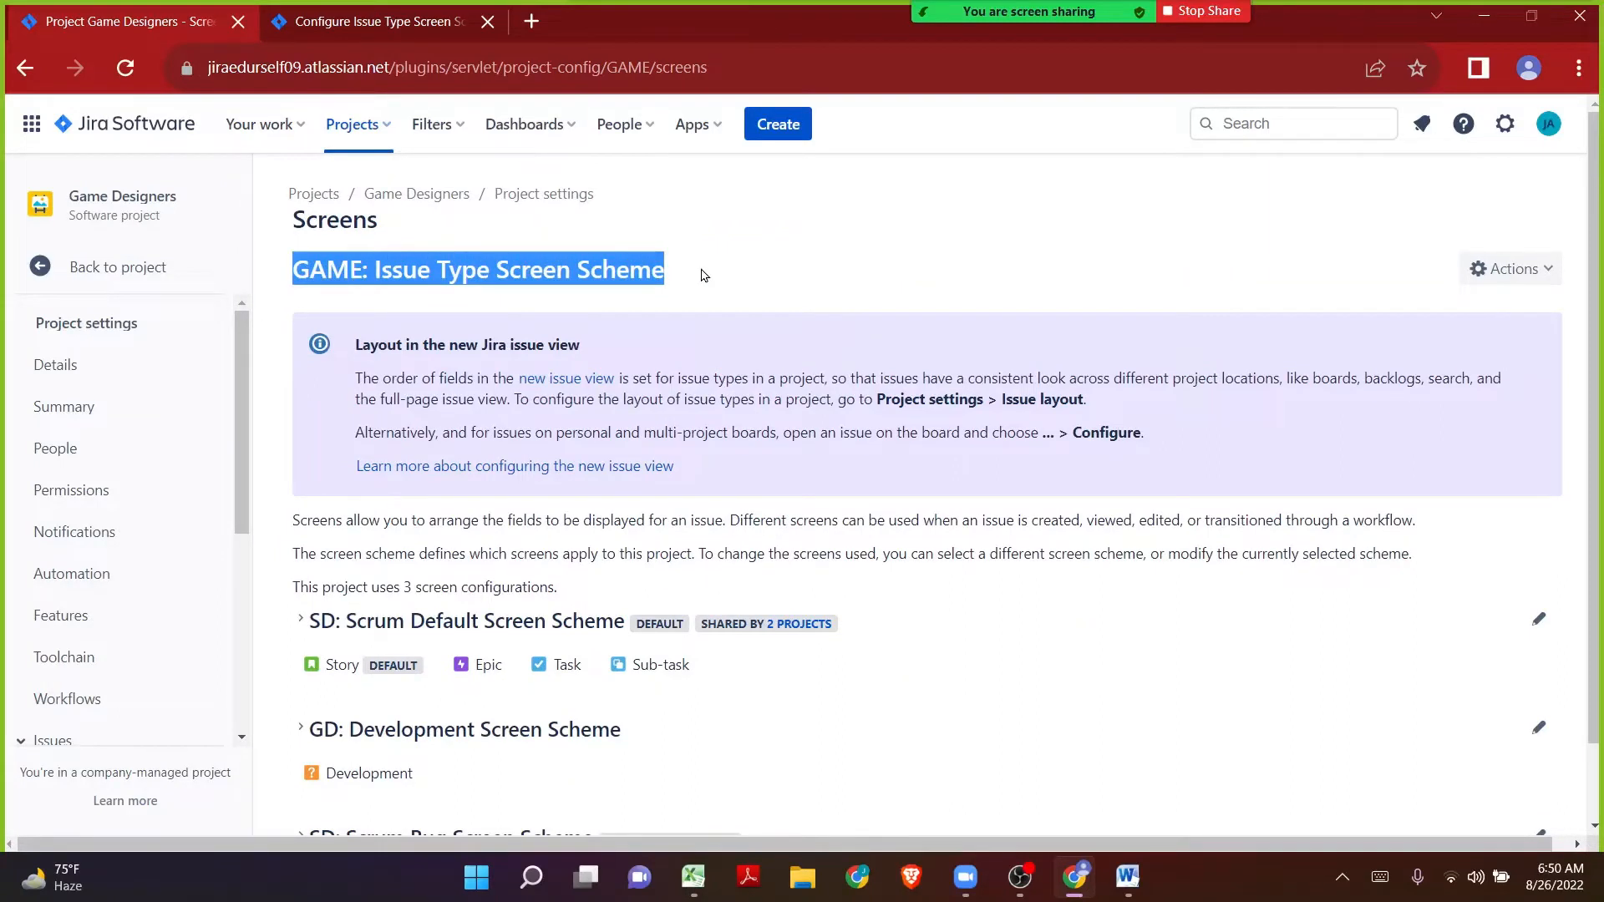
{"action": "scroll", "coordinate": [702, 275], "scroll_direction": "down", "scroll_amount": 1}
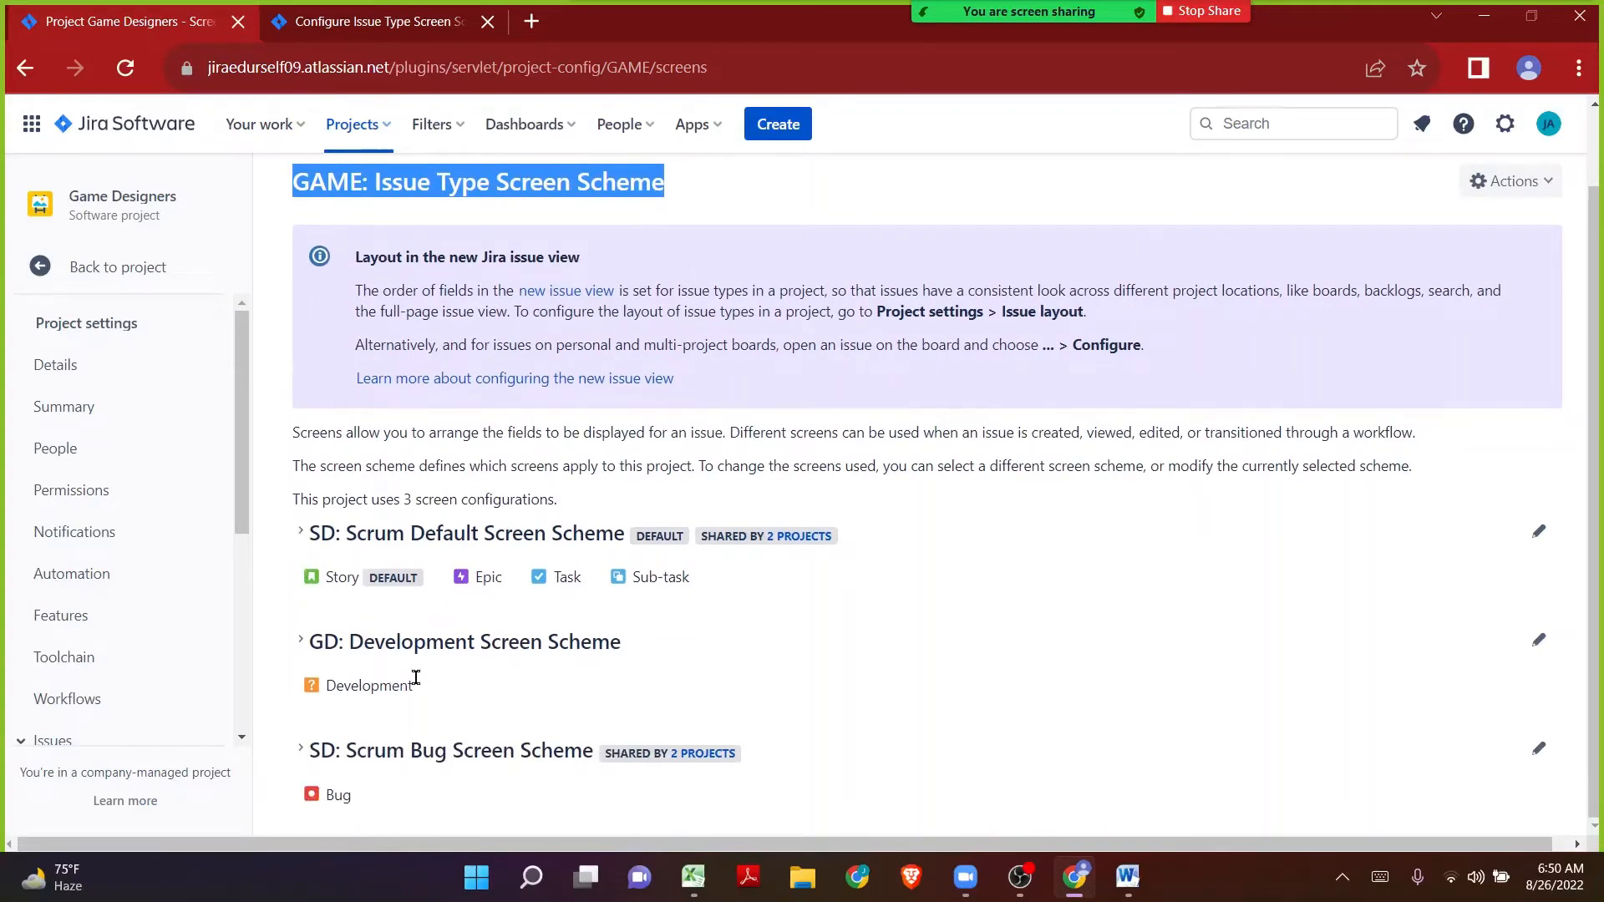
{"action": "left_click_drag", "start_coordinate": [416, 677], "coordinate": [350, 685]}
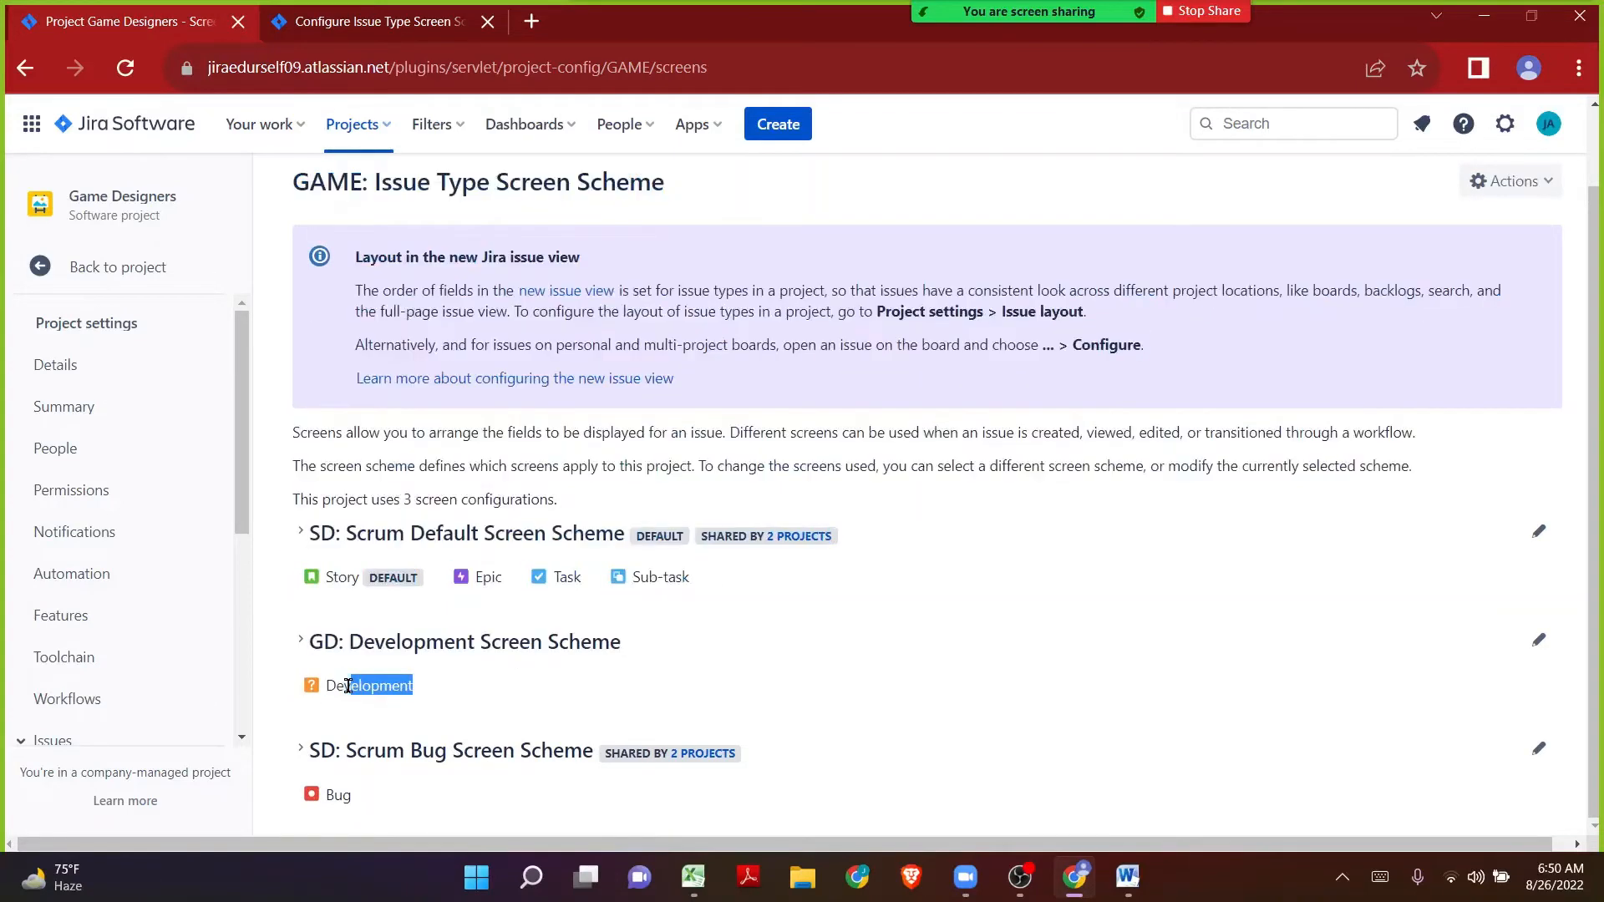
{"action": "left_click", "coordinate": [698, 761]}
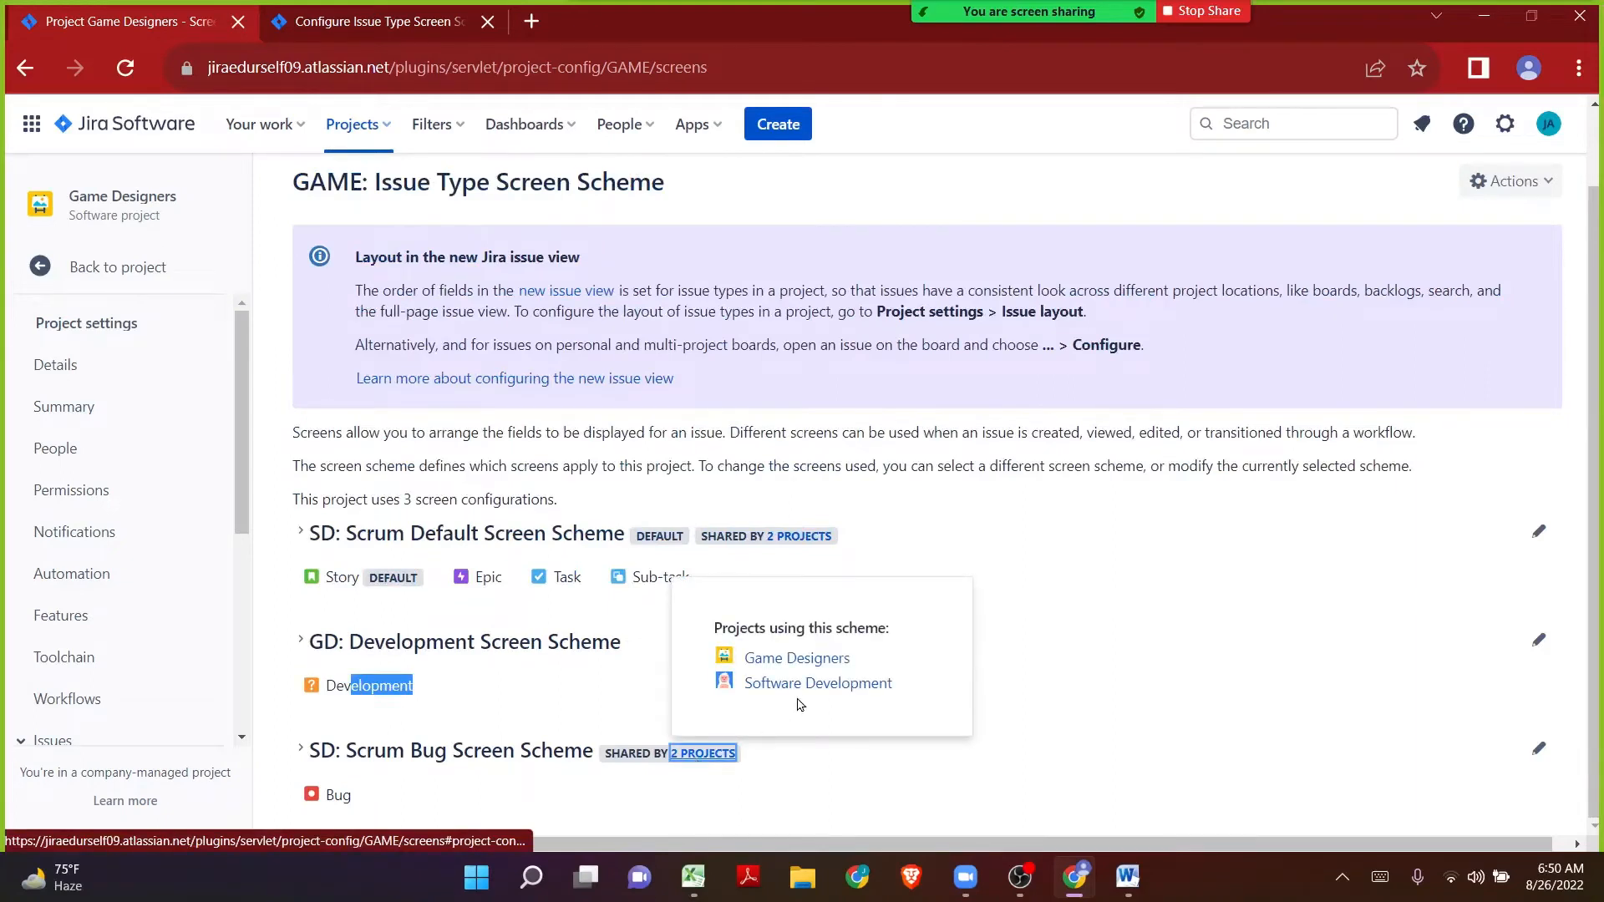
{"action": "left_click", "coordinate": [799, 536]}
{"action": "left_click", "coordinate": [866, 519]}
{"action": "double_click", "coordinate": [364, 685]}
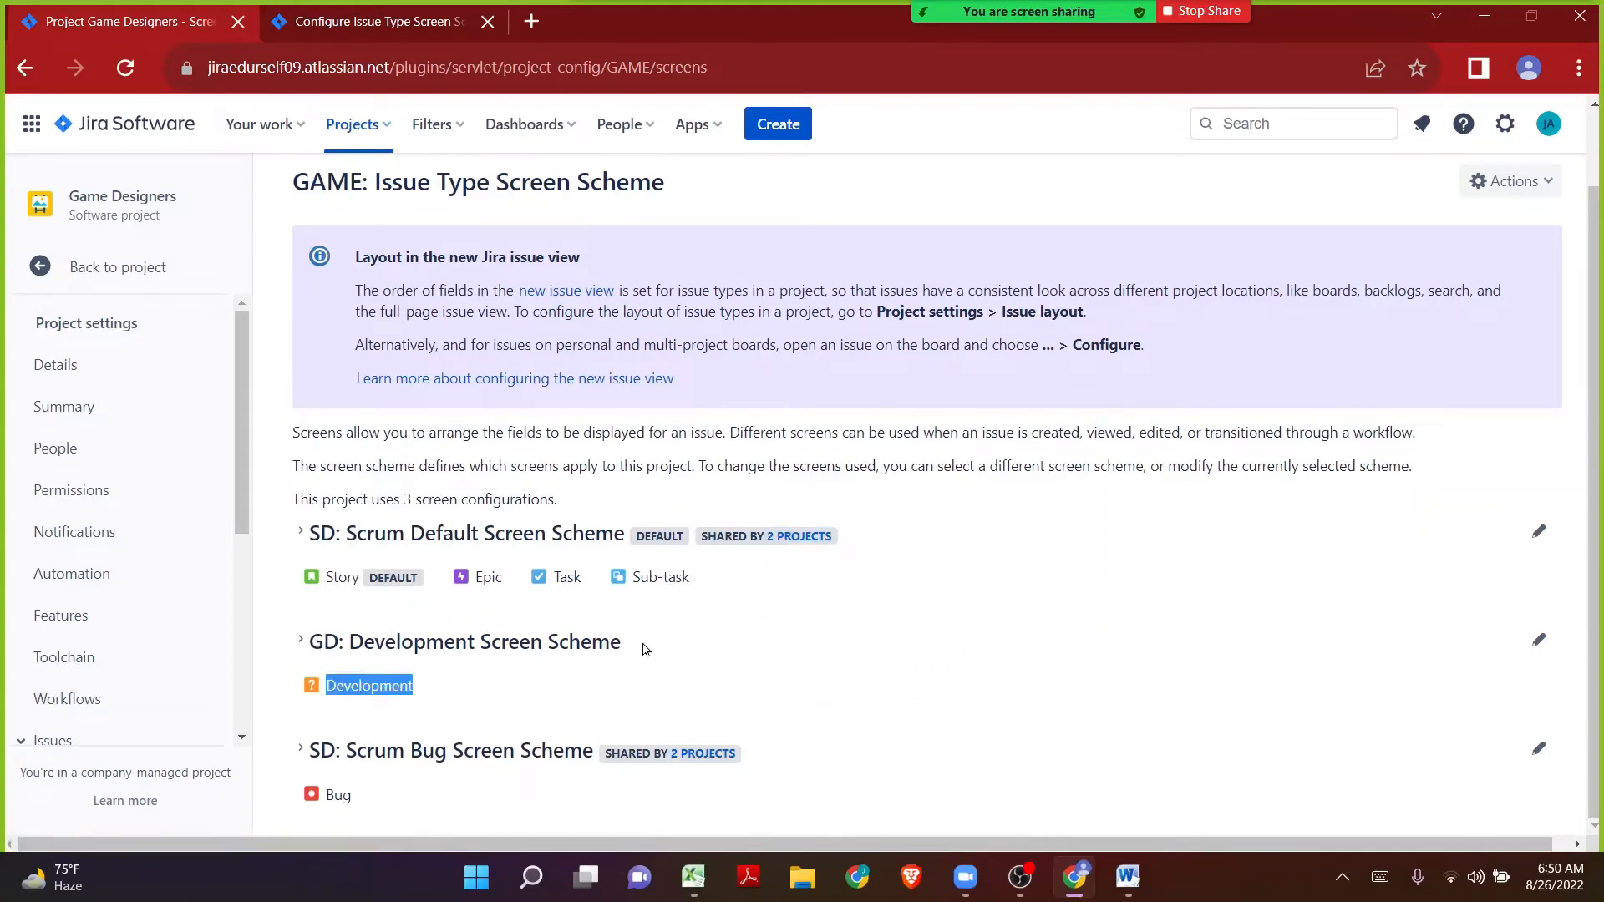
{"action": "left_click", "coordinate": [816, 636]}
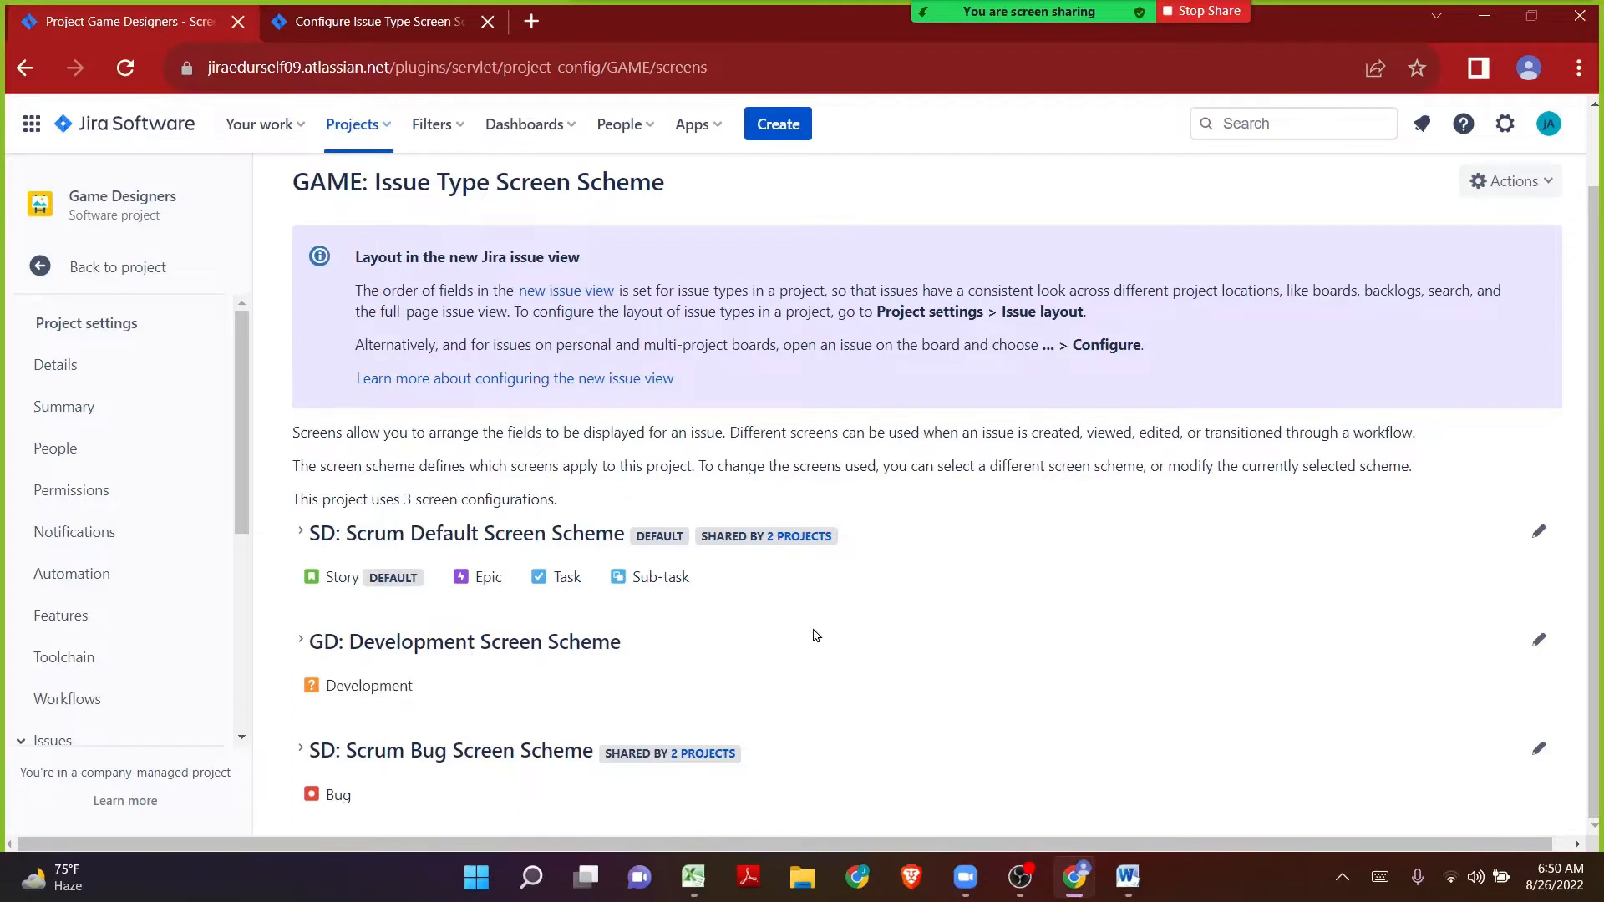
Step: Expand GD: Development Screen Scheme, open its create and edit screens in separate browser tabs, and check which projects share GD: Development Screen
{"action": "left_click", "coordinate": [313, 644]}
{"action": "scroll", "coordinate": [305, 643], "scroll_direction": "down", "scroll_amount": 2}
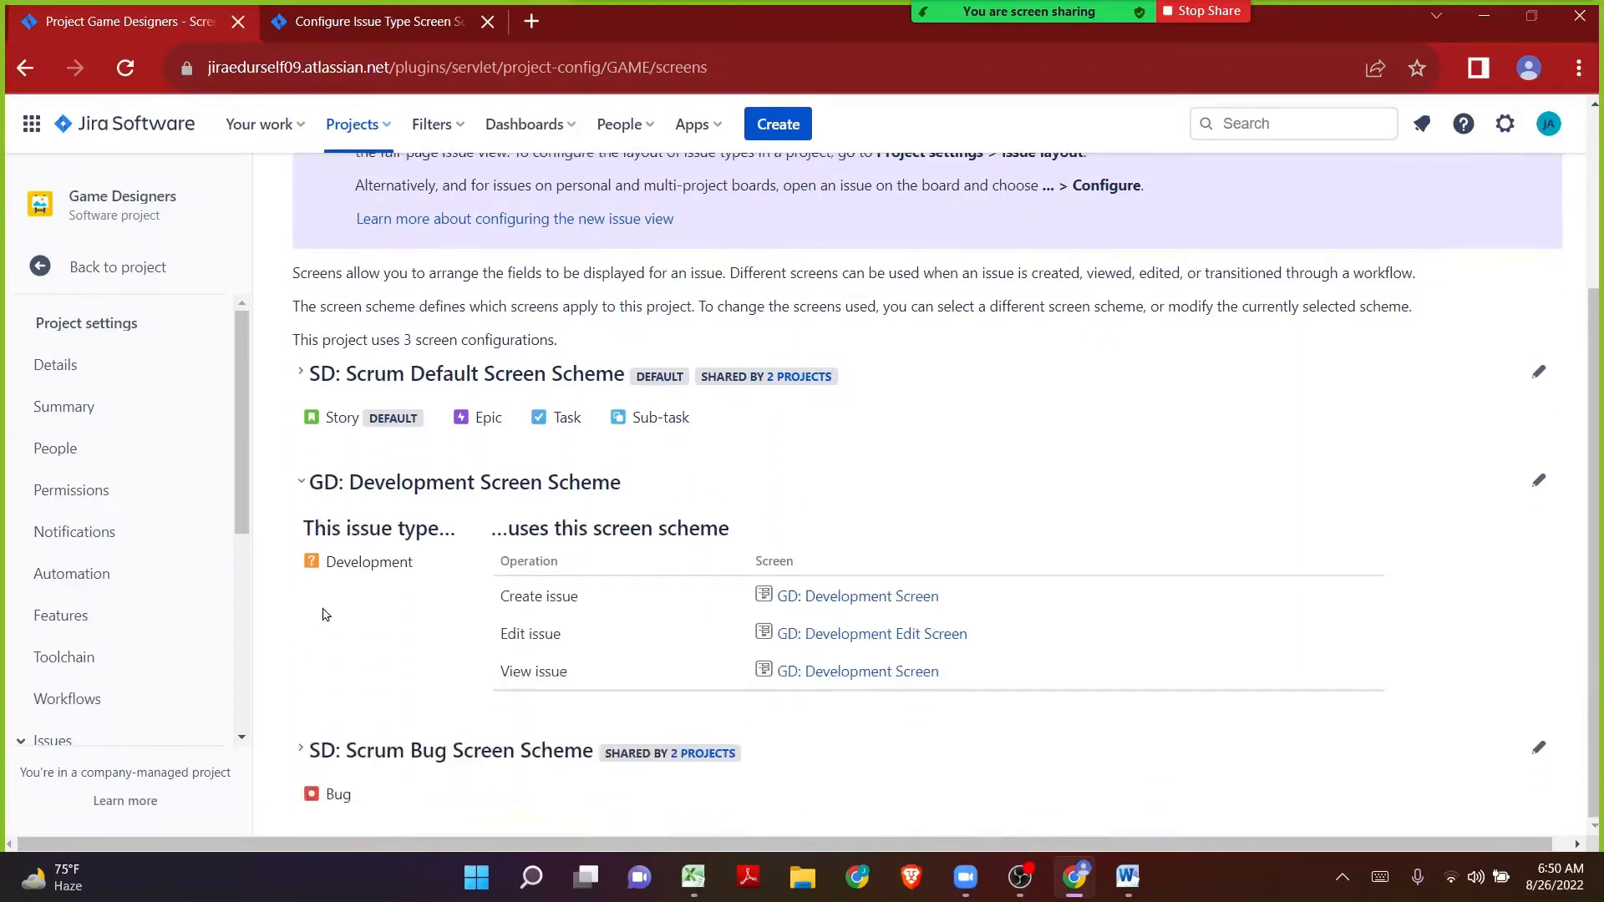
{"action": "left_click", "coordinate": [825, 594], "text": "ctrl"}
{"action": "left_click", "coordinate": [832, 637], "text": "ctrl"}
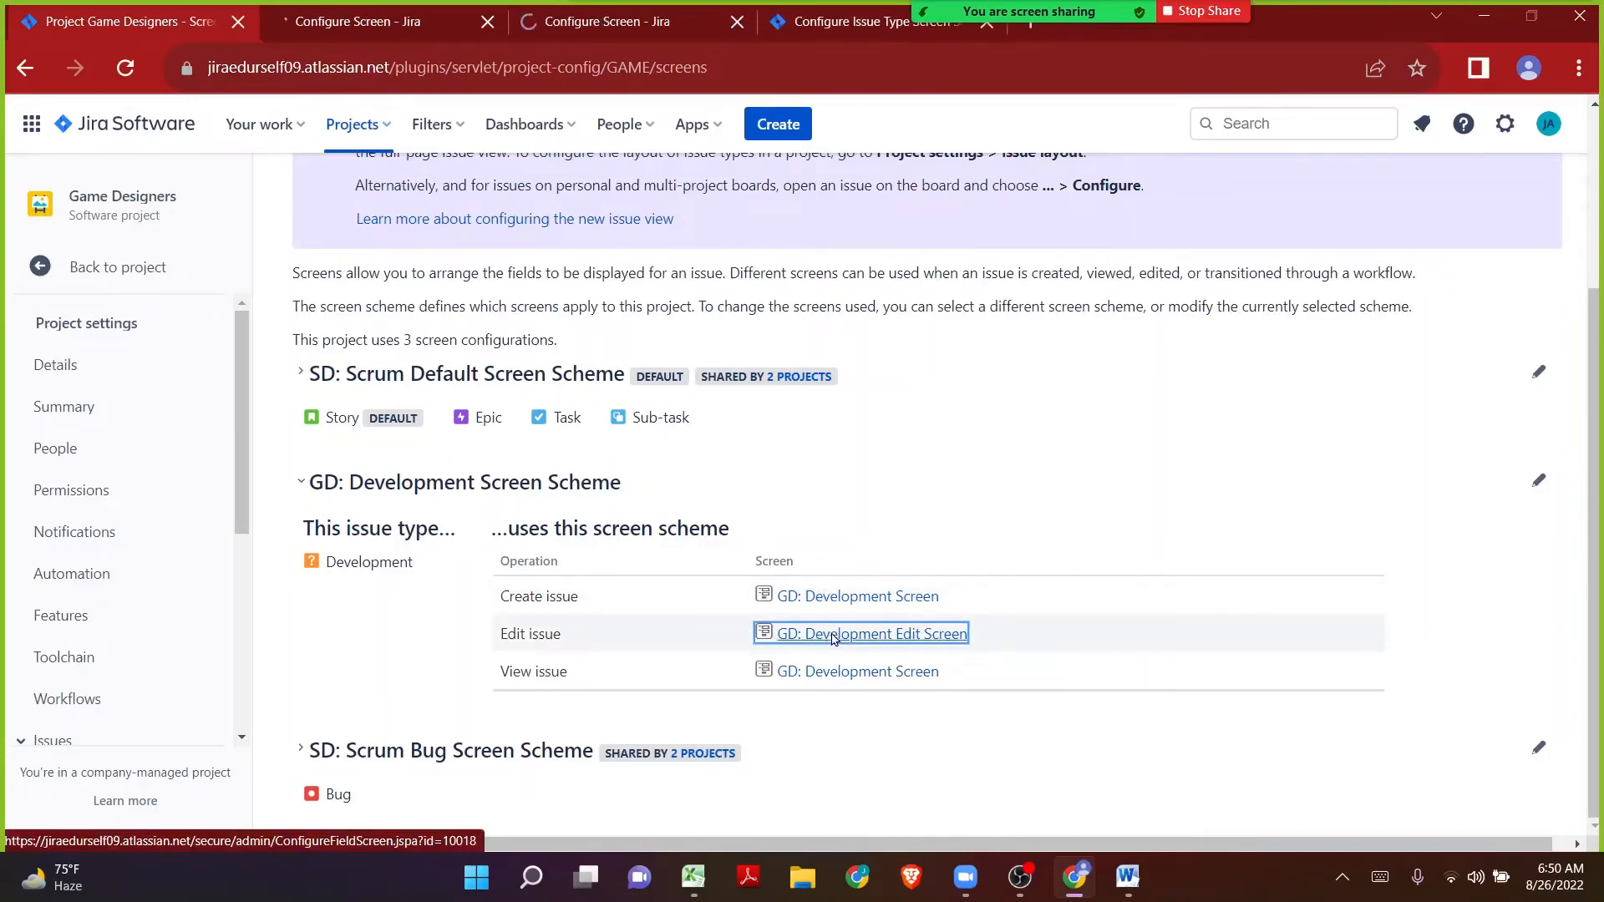
{"action": "left_click", "coordinate": [291, 30]}
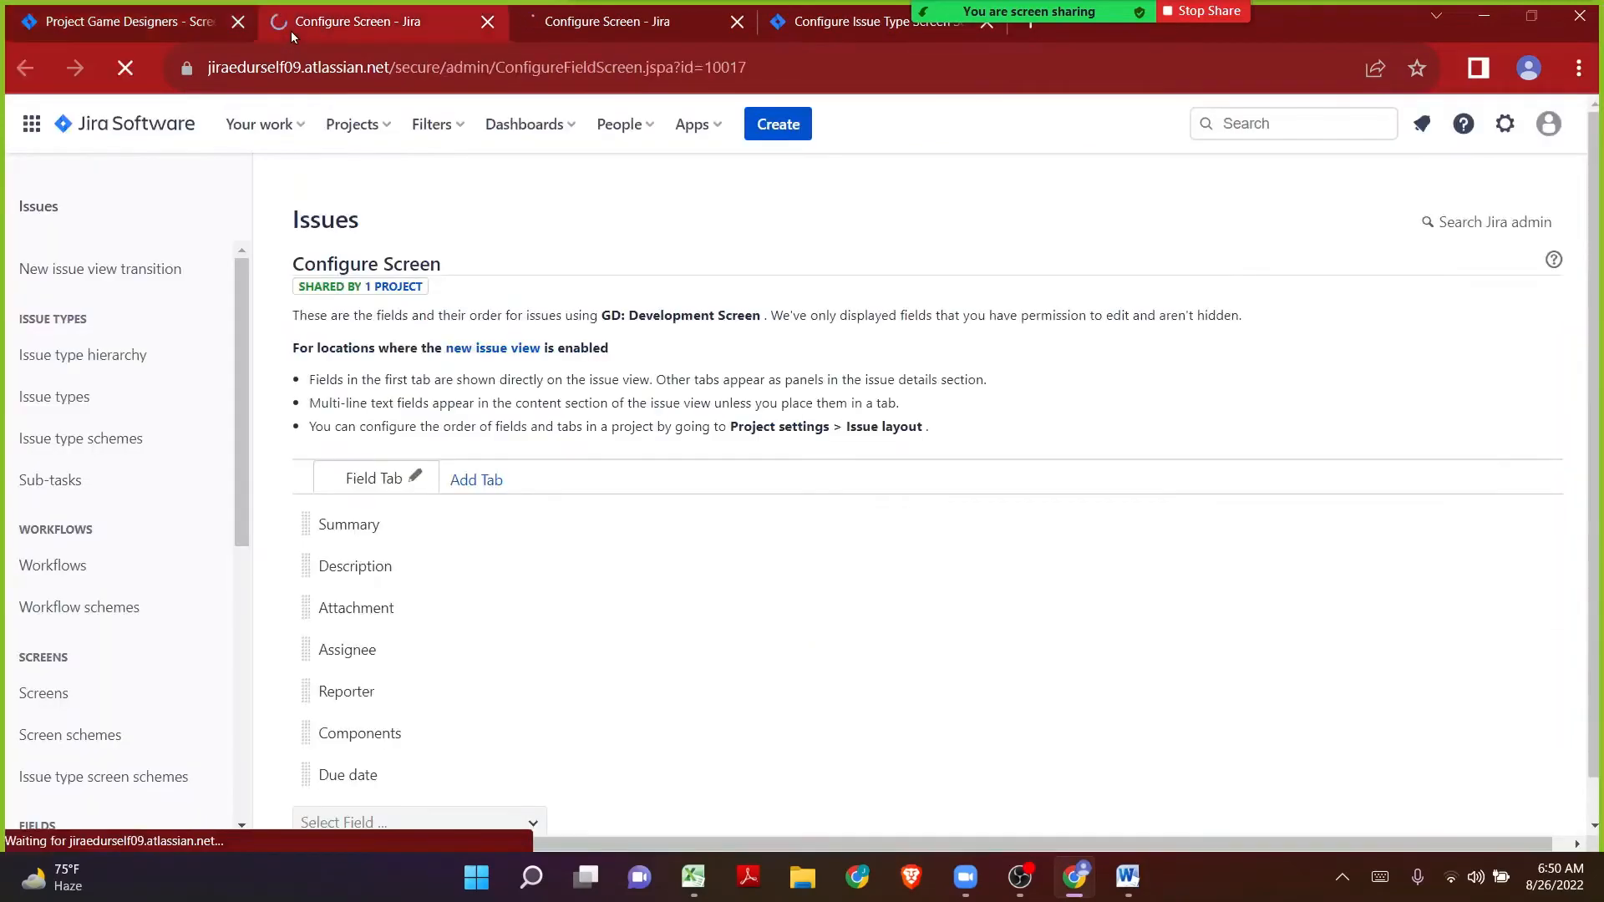
{"action": "left_click", "coordinate": [385, 288]}
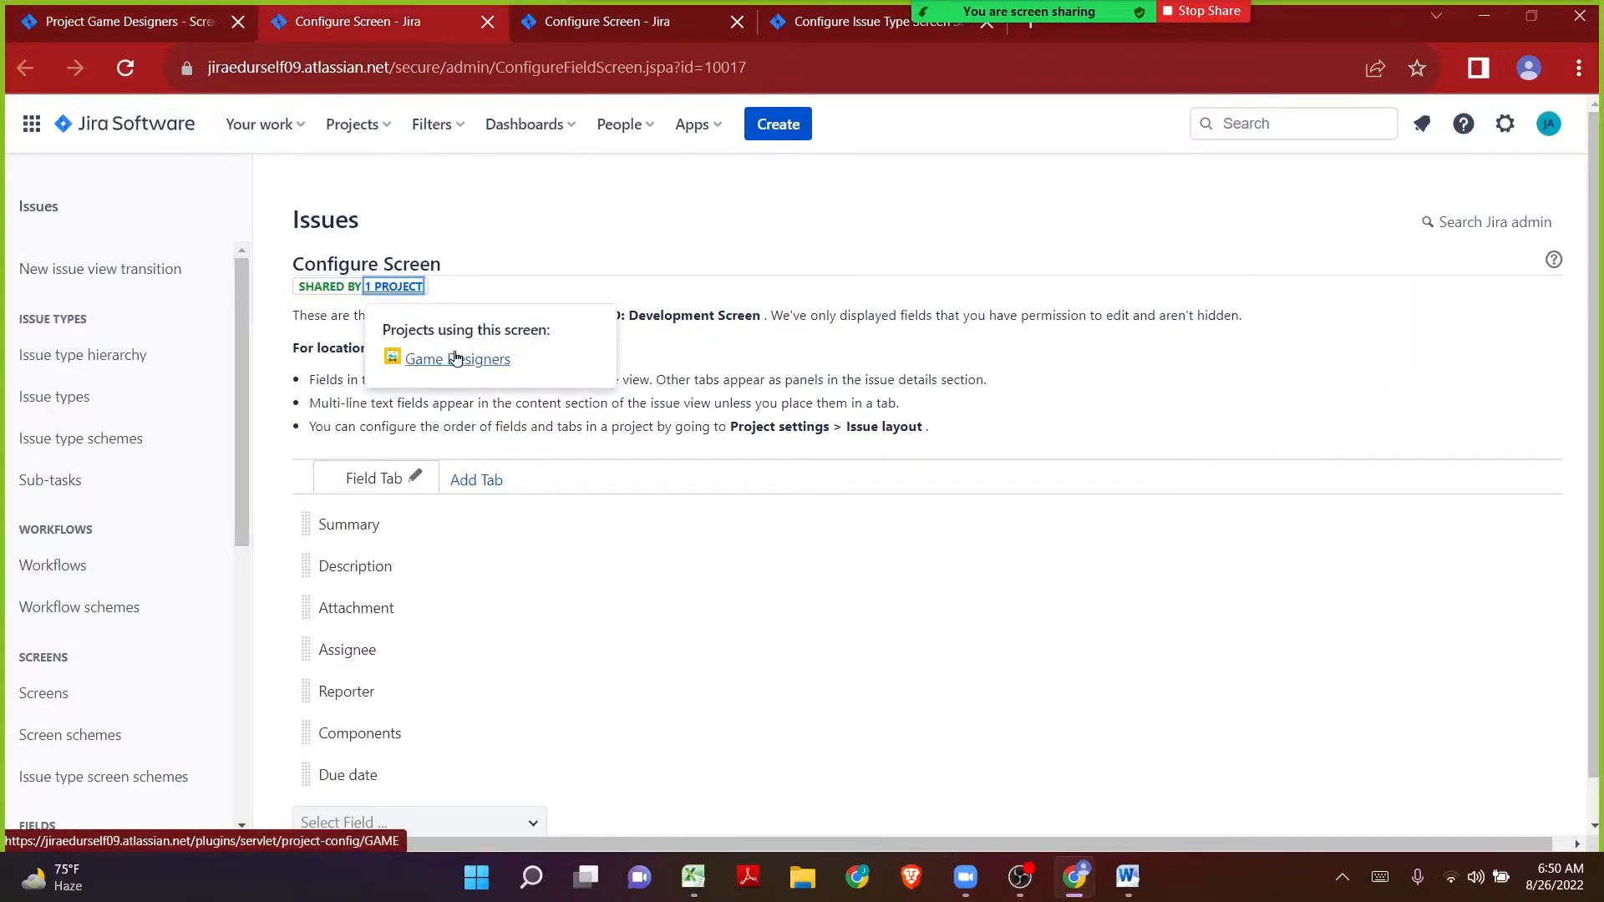
Step: Check which projects share GD: Development Edit Screen, close both screen configuration pages, and collapse GD: Development Screen Scheme
{"action": "left_click", "coordinate": [576, 21]}
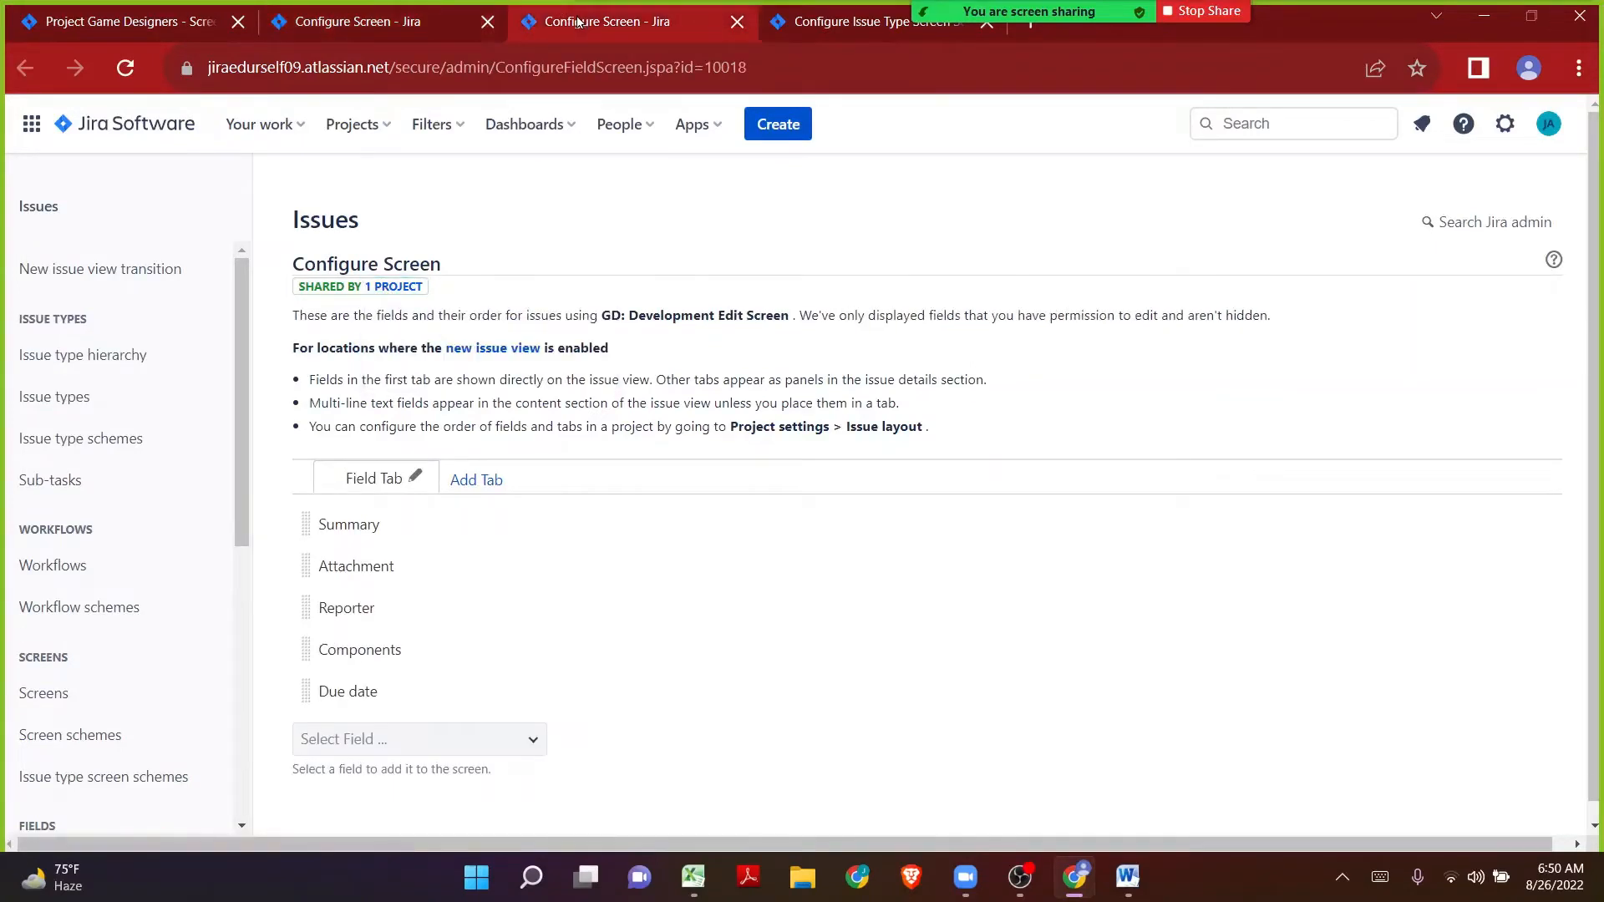
{"action": "double_click", "coordinate": [723, 316]}
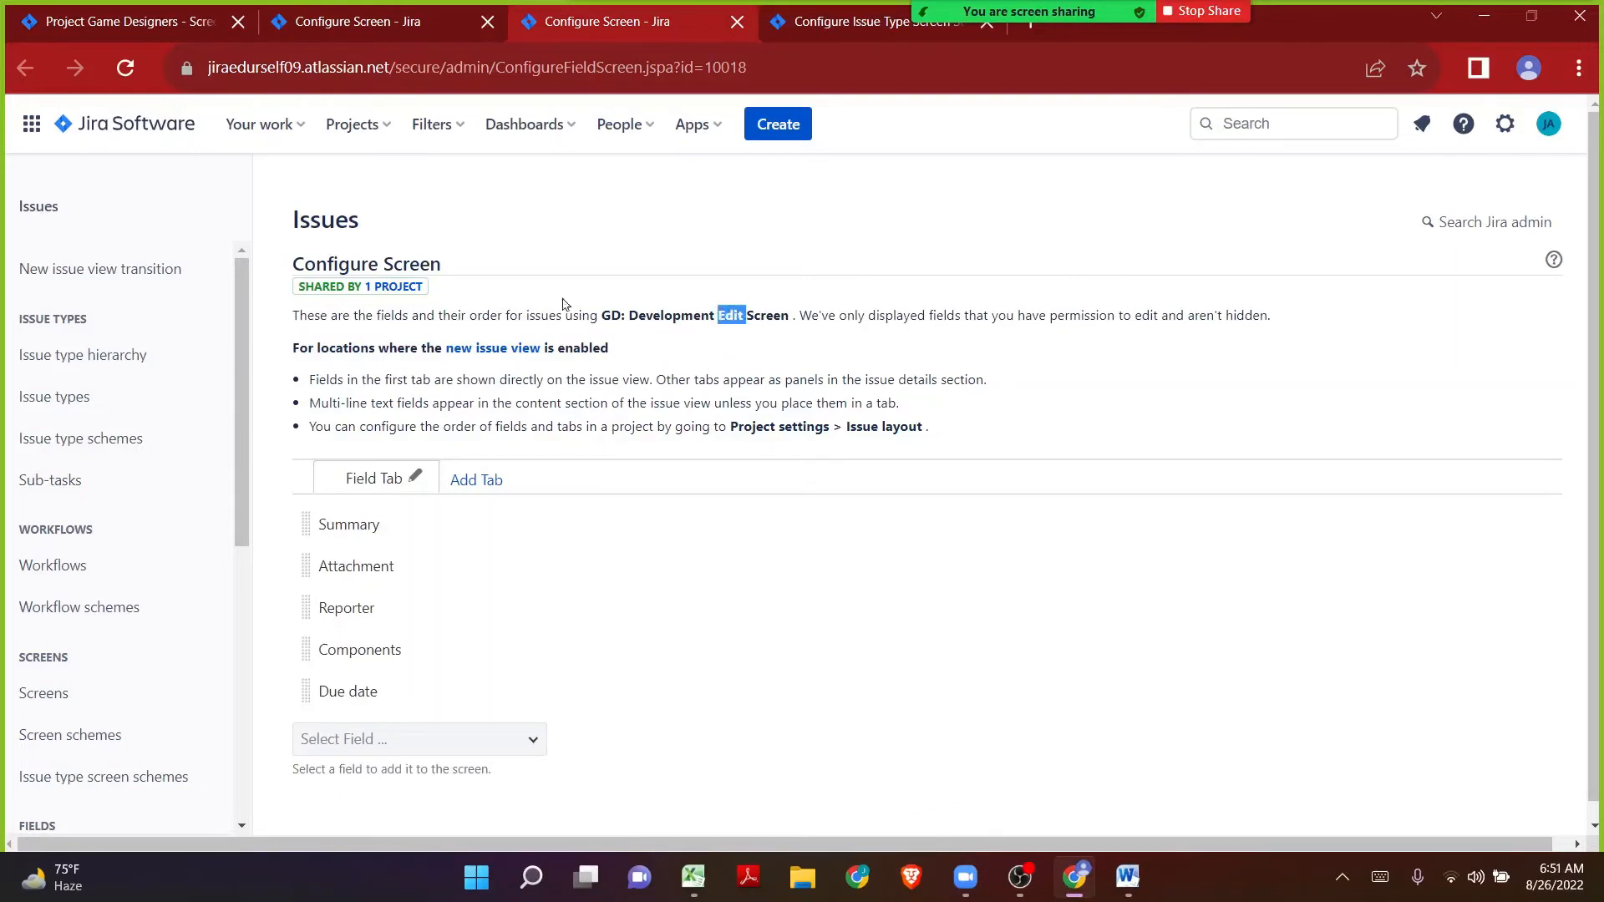
{"action": "left_click", "coordinate": [408, 288]}
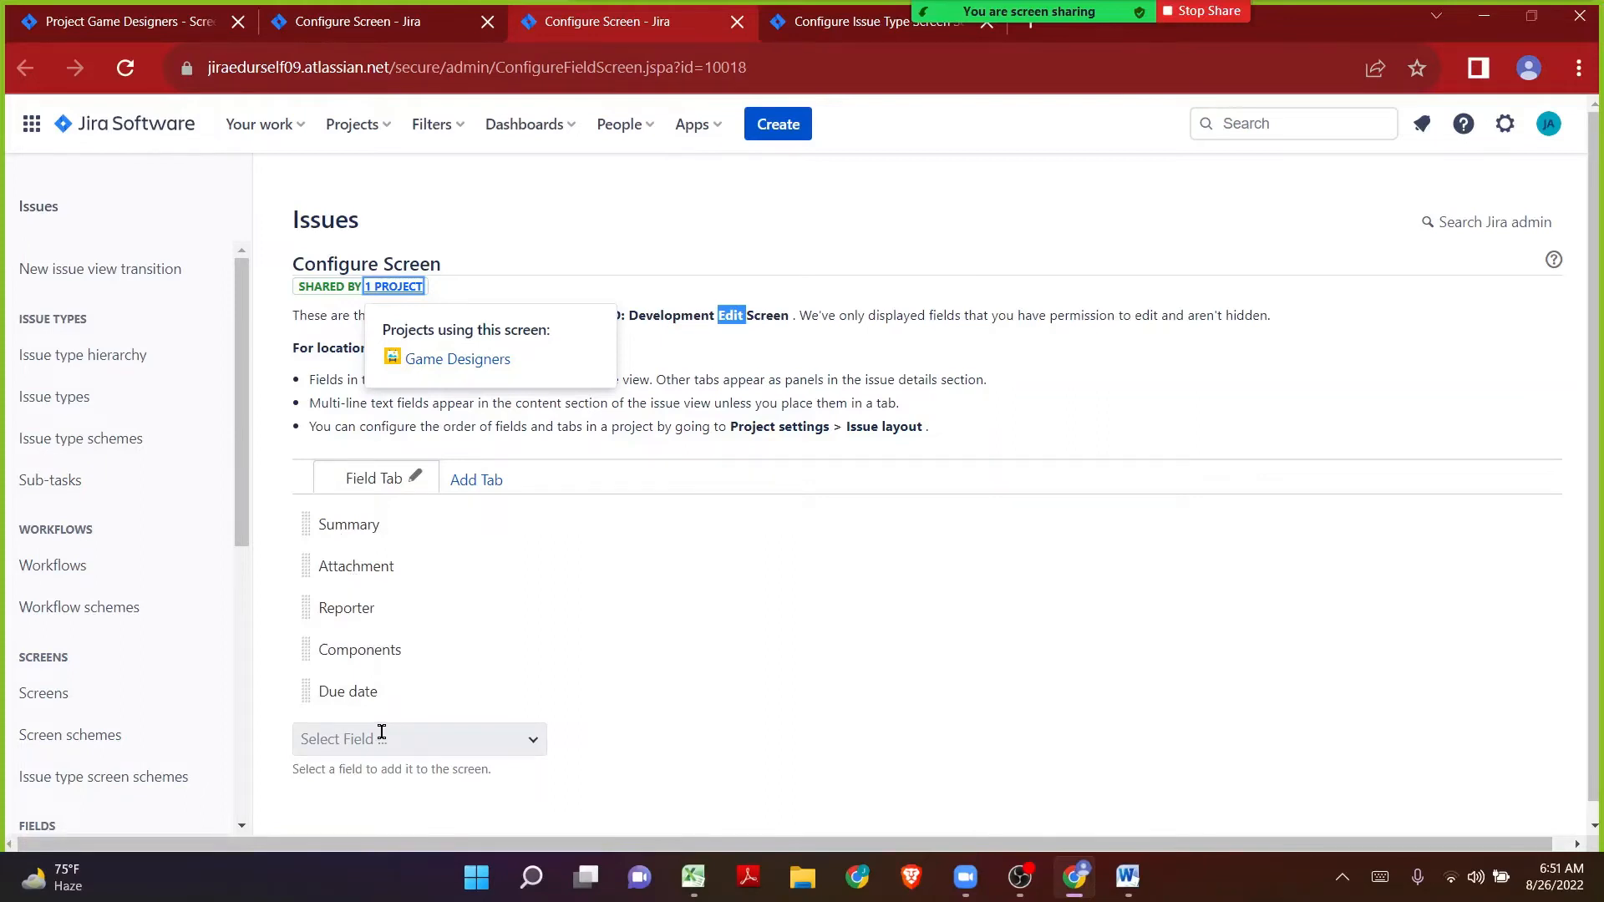
{"action": "left_click", "coordinate": [487, 21]}
{"action": "left_click", "coordinate": [488, 21]}
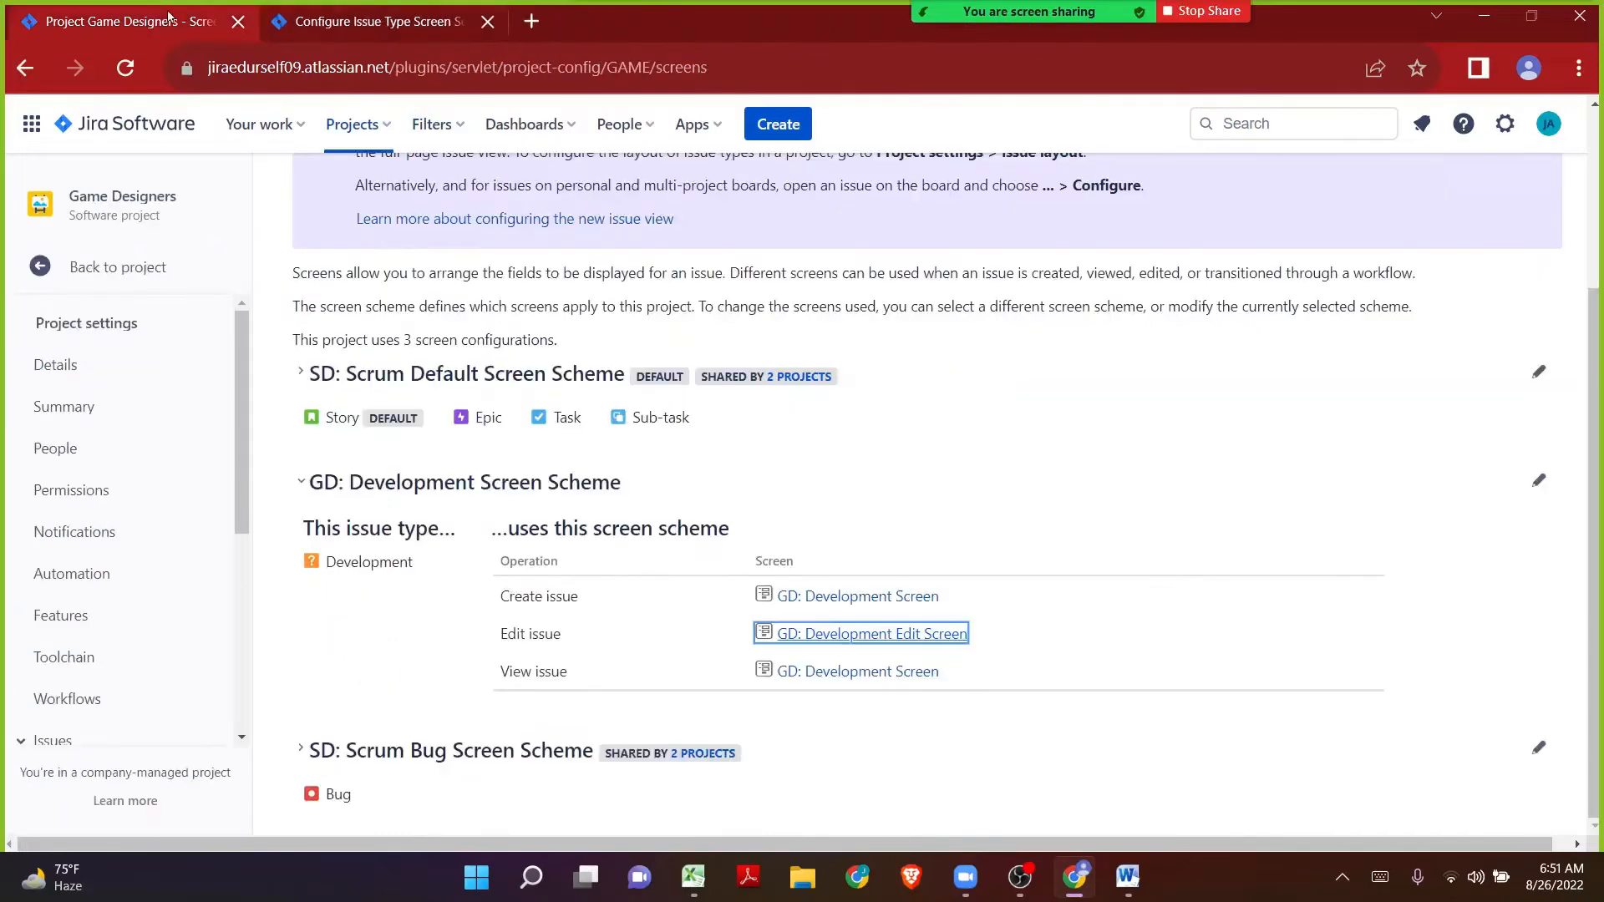
{"action": "left_click", "coordinate": [313, 488]}
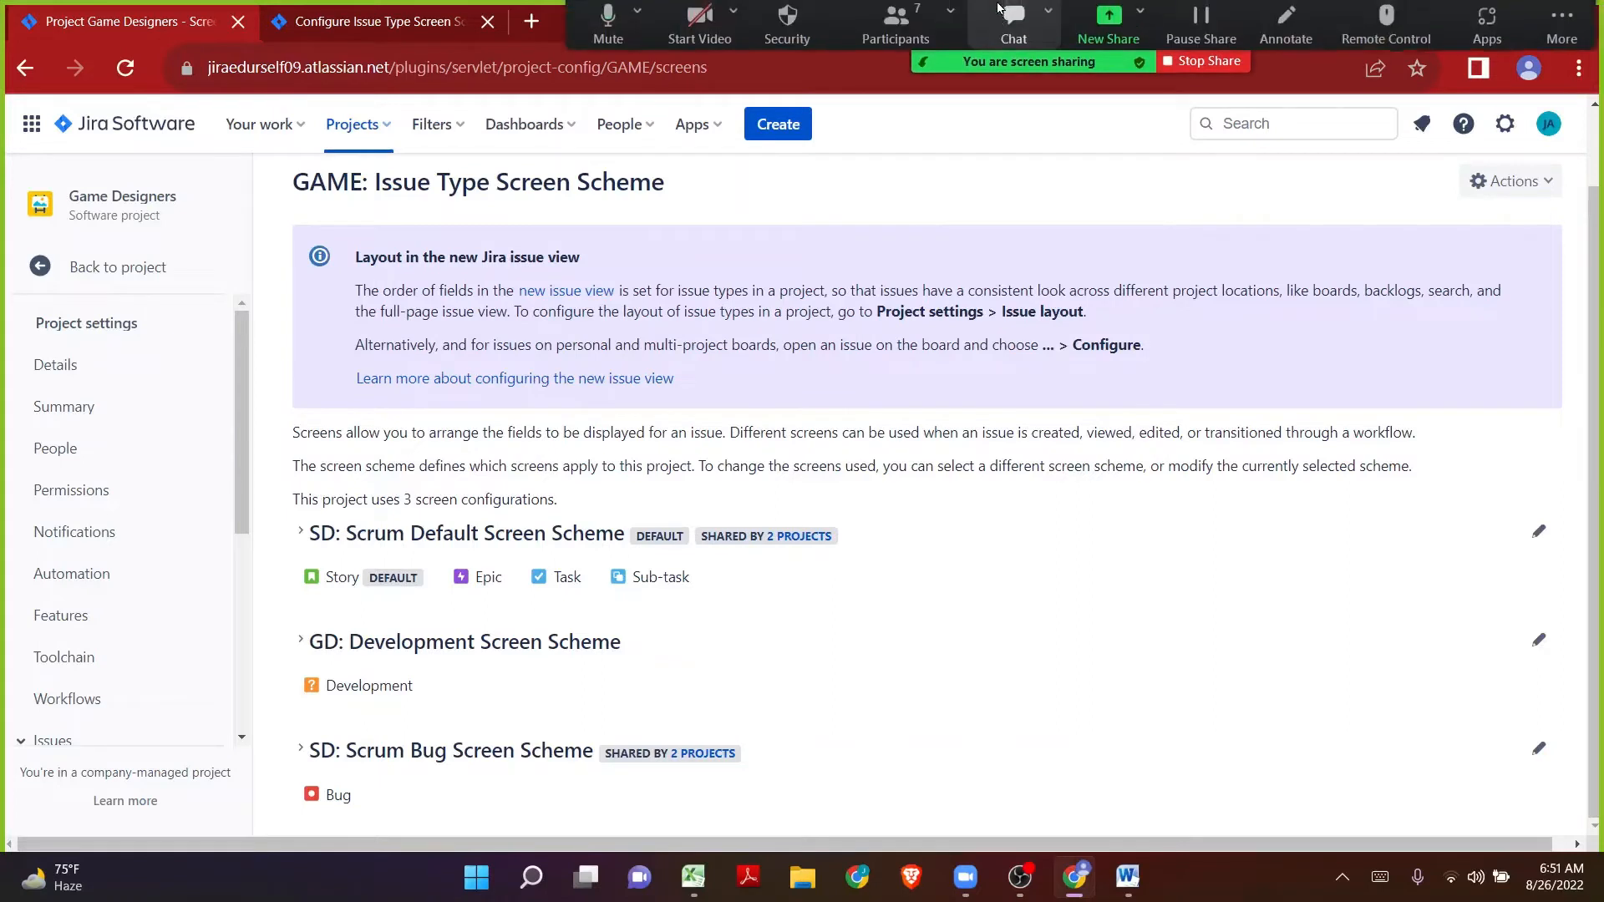
{"action": "left_click", "coordinate": [856, 8]}
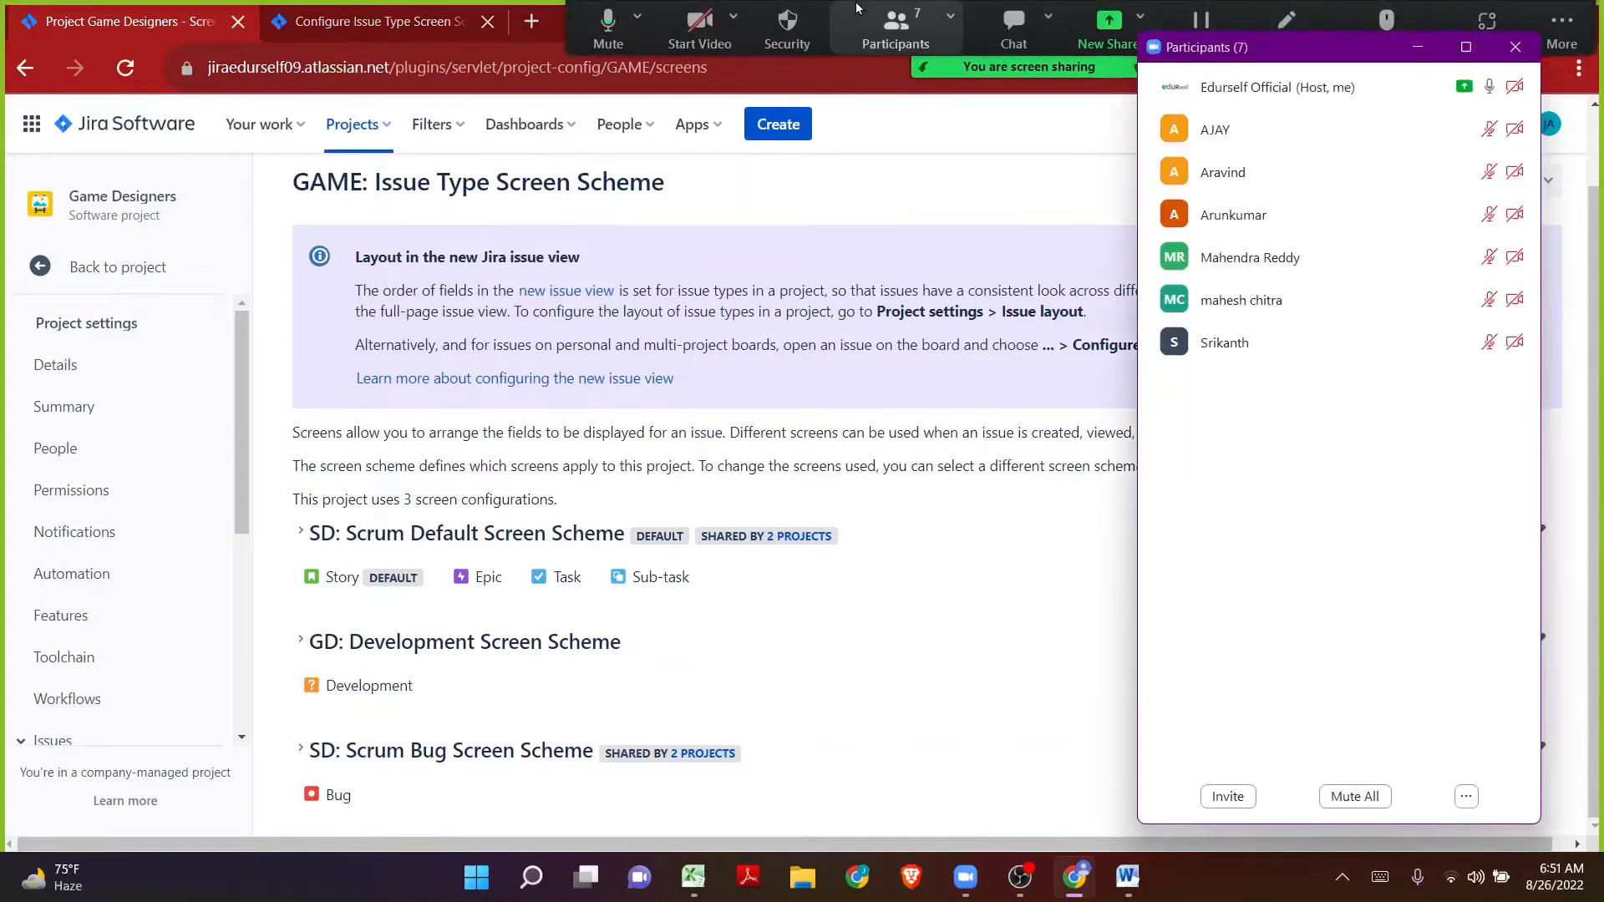
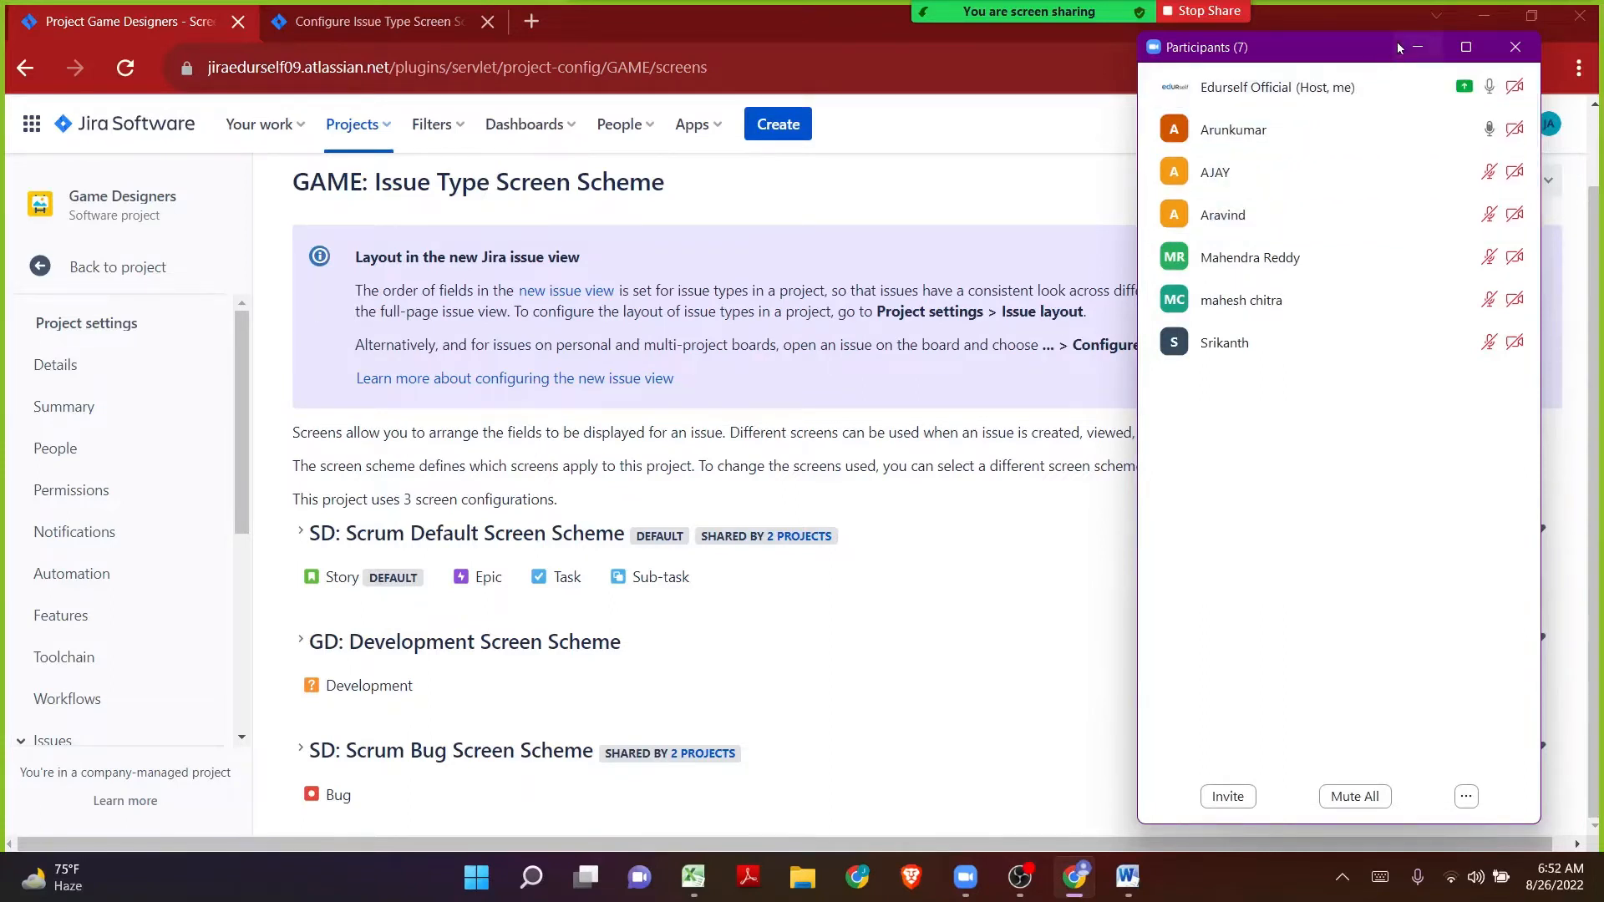
{"action": "left_click", "coordinate": [1418, 46]}
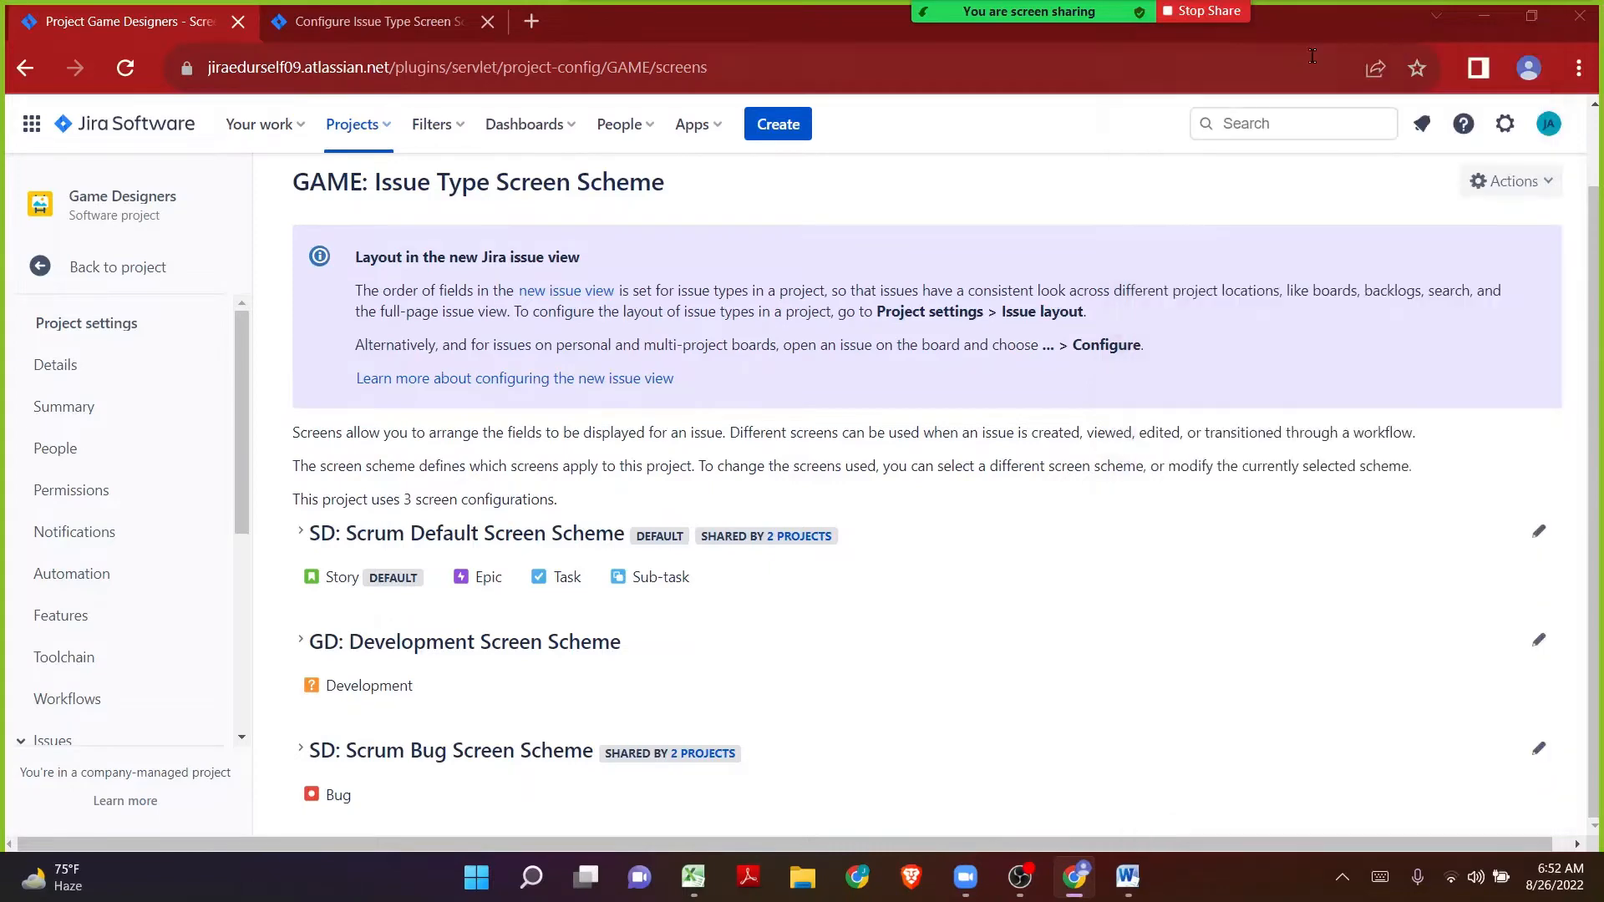
Step: Switch to the Excel reference sheet and review the Custom Fields definition in cell B37
{"action": "left_click", "coordinate": [693, 876]}
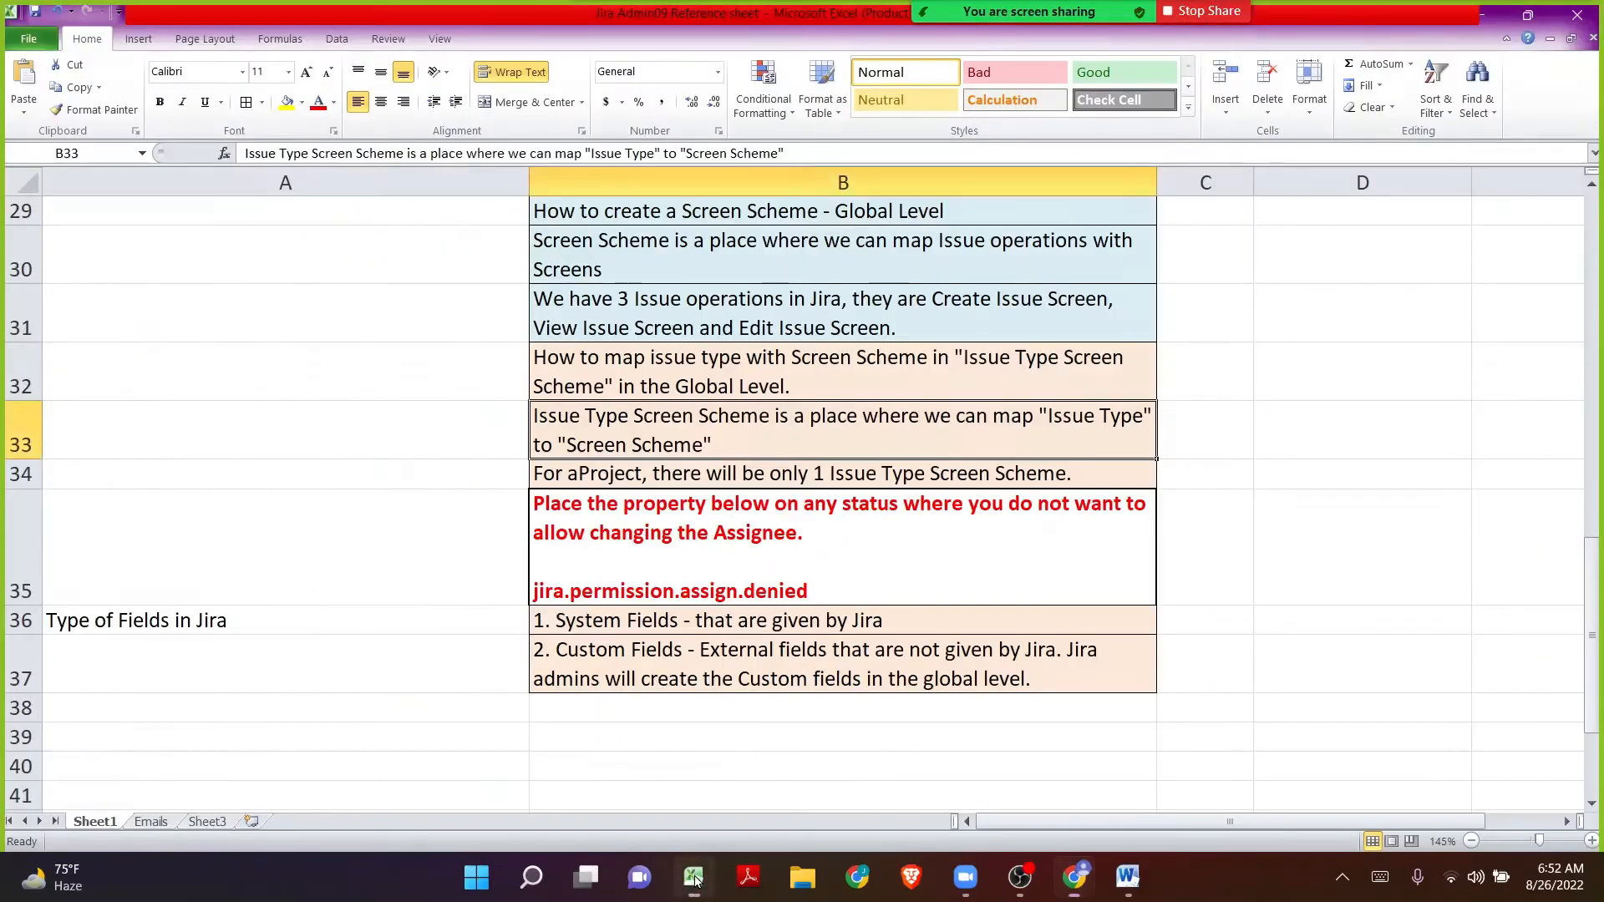
{"action": "double_click", "coordinate": [620, 679]}
{"action": "left_click_drag", "start_coordinate": [559, 648], "coordinate": [1064, 702]}
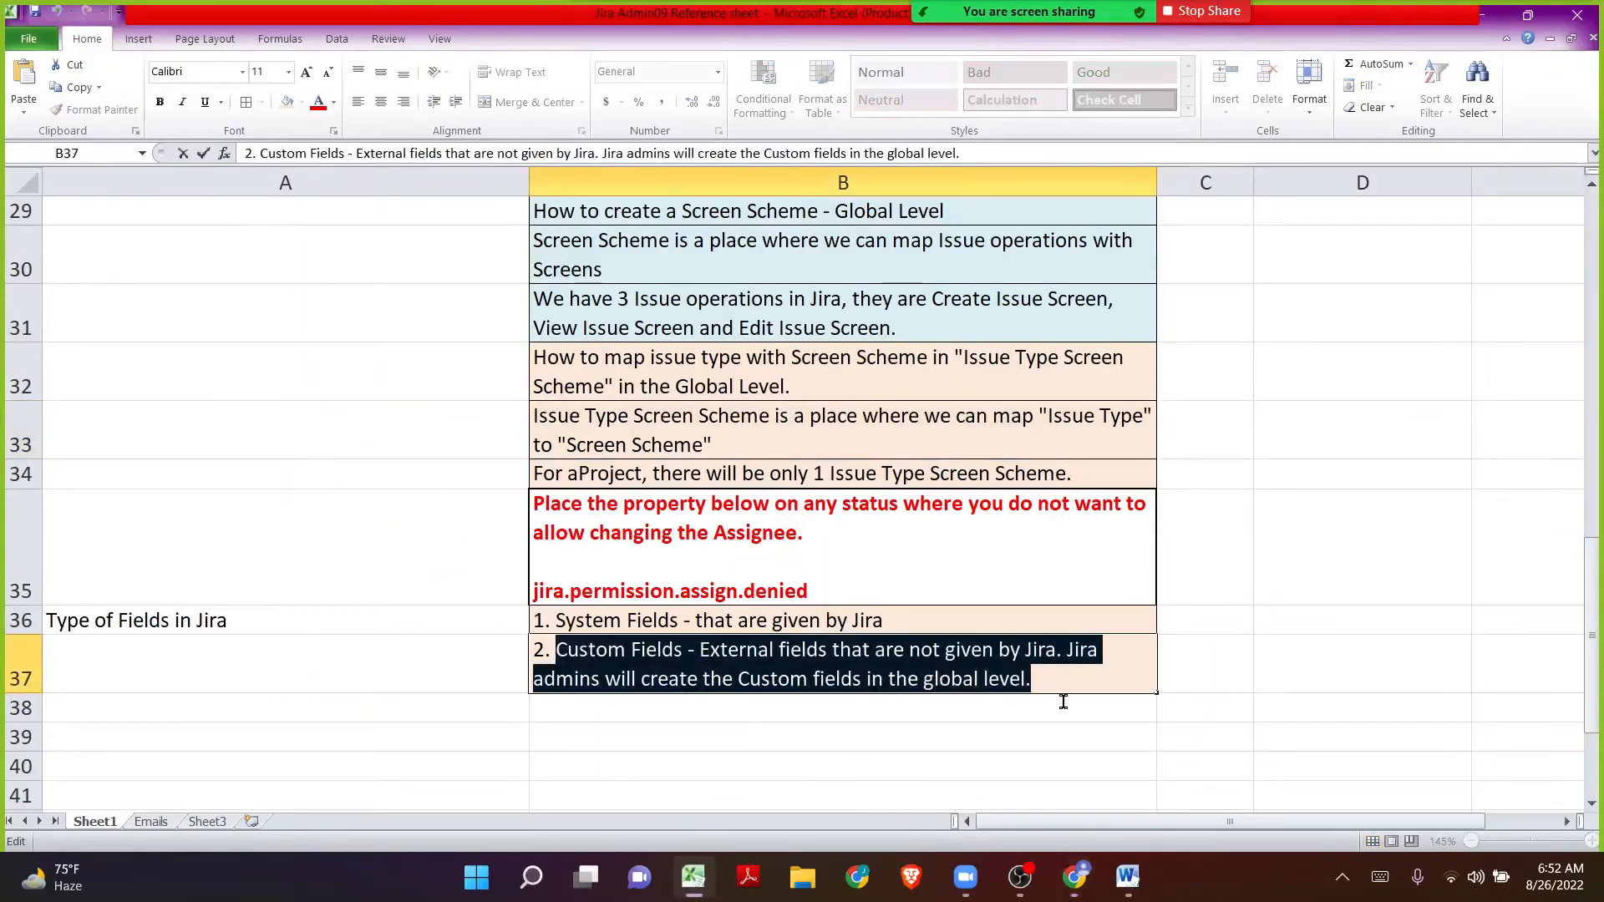
{"action": "left_click", "coordinate": [656, 718]}
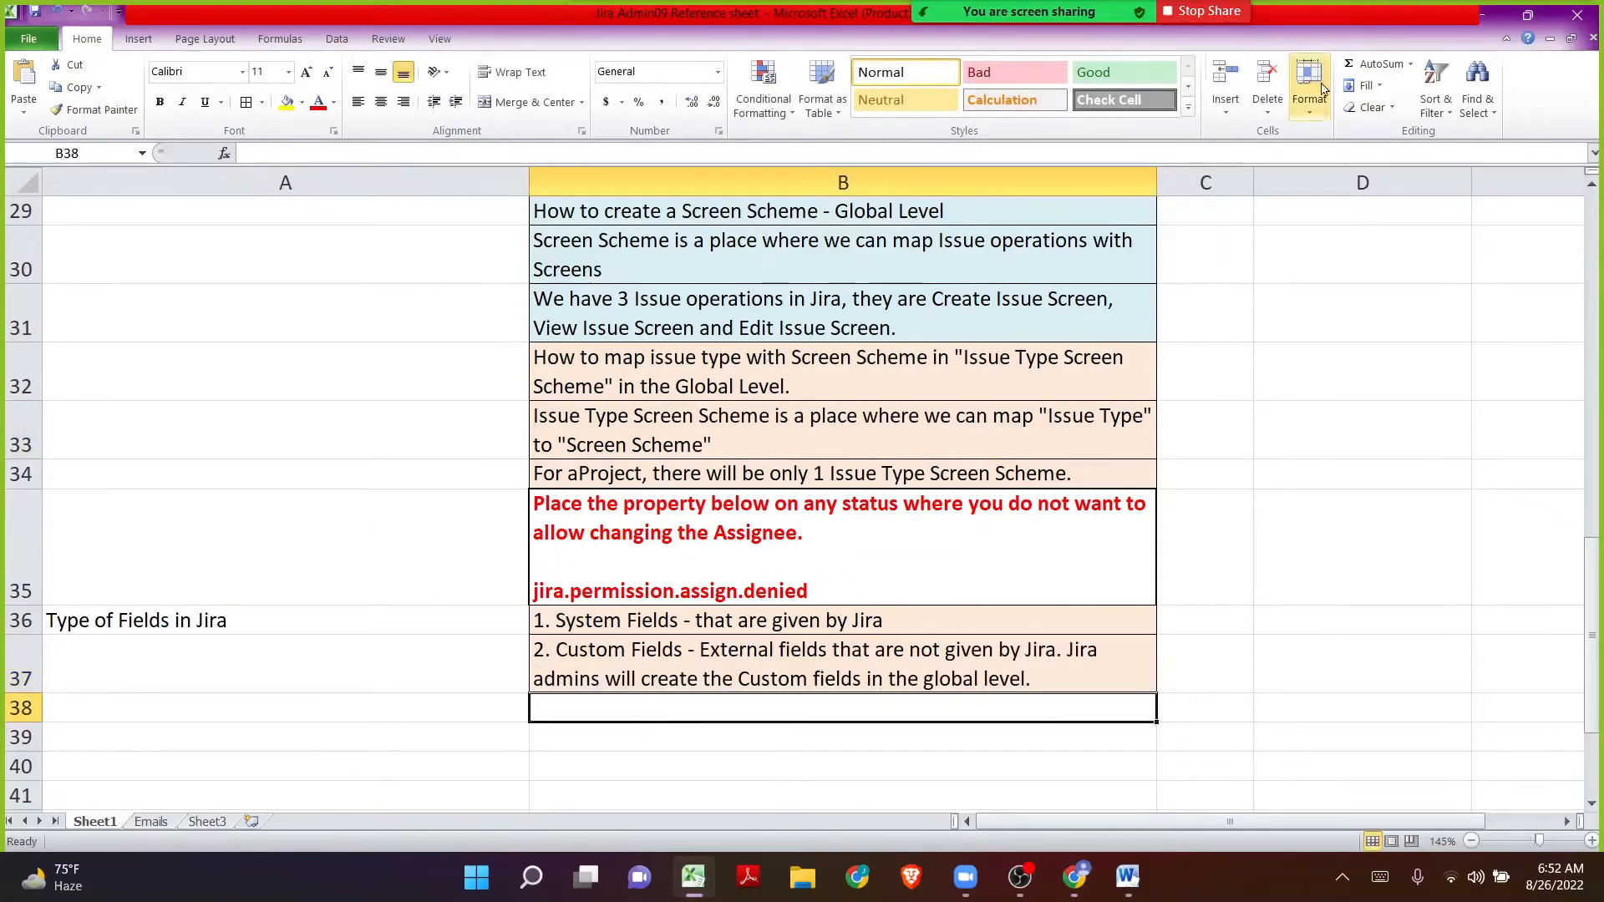
{"action": "left_click", "coordinate": [1483, 14]}
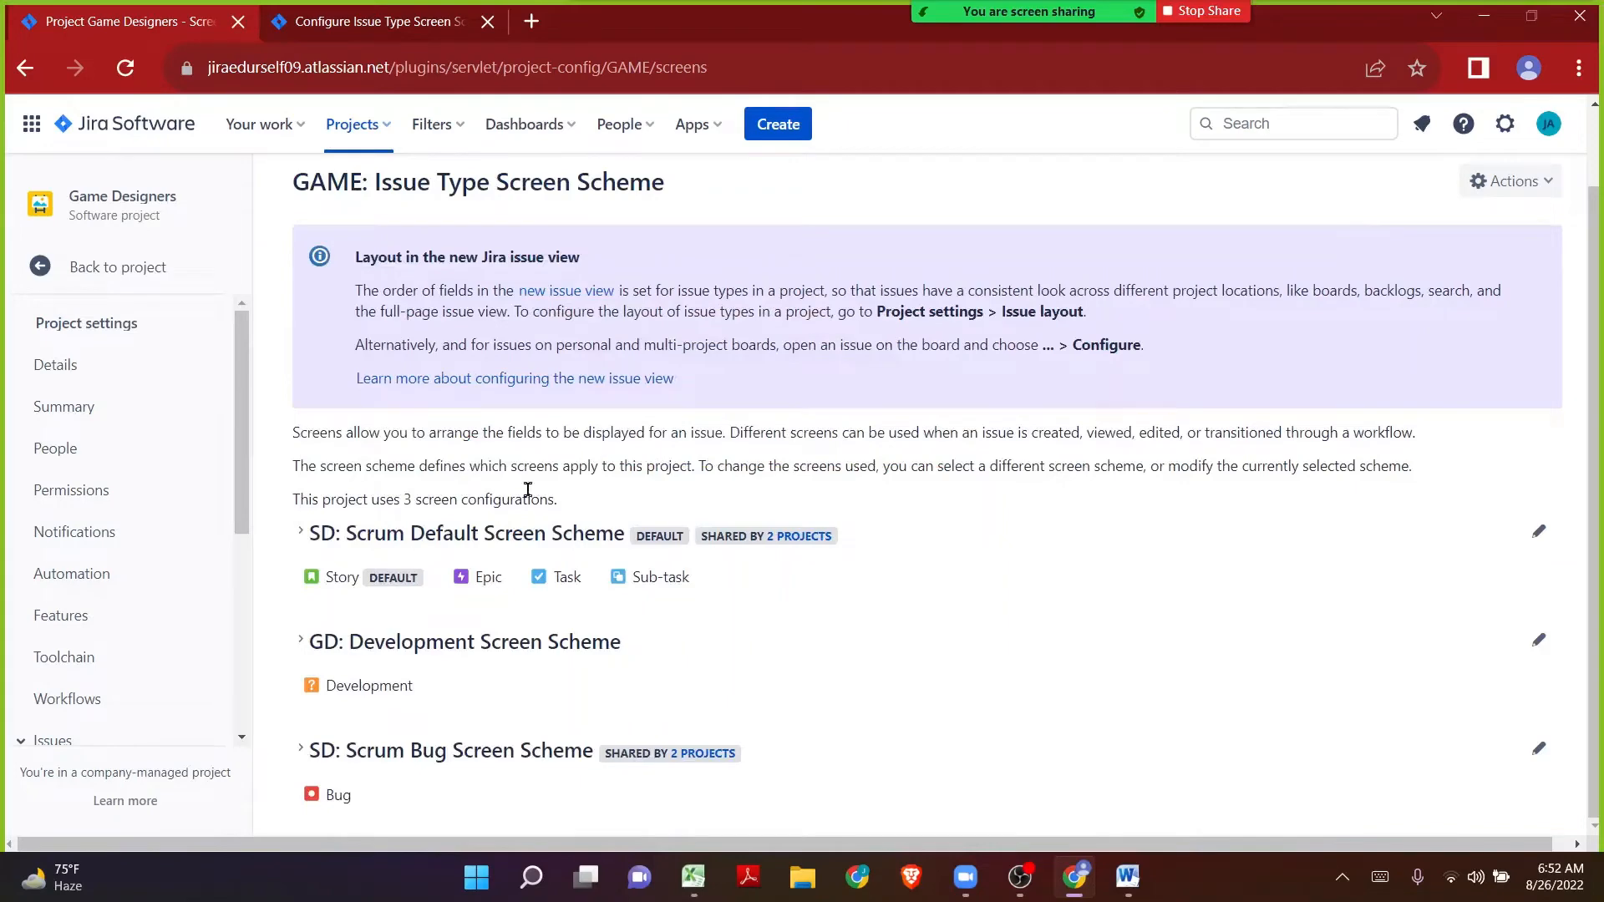
Step: Switch to the Word document with the Feedback field request and correct "new fields called" to "new field called"
{"action": "left_click", "coordinate": [1121, 882]}
{"action": "key", "text": "ctrl+a"}
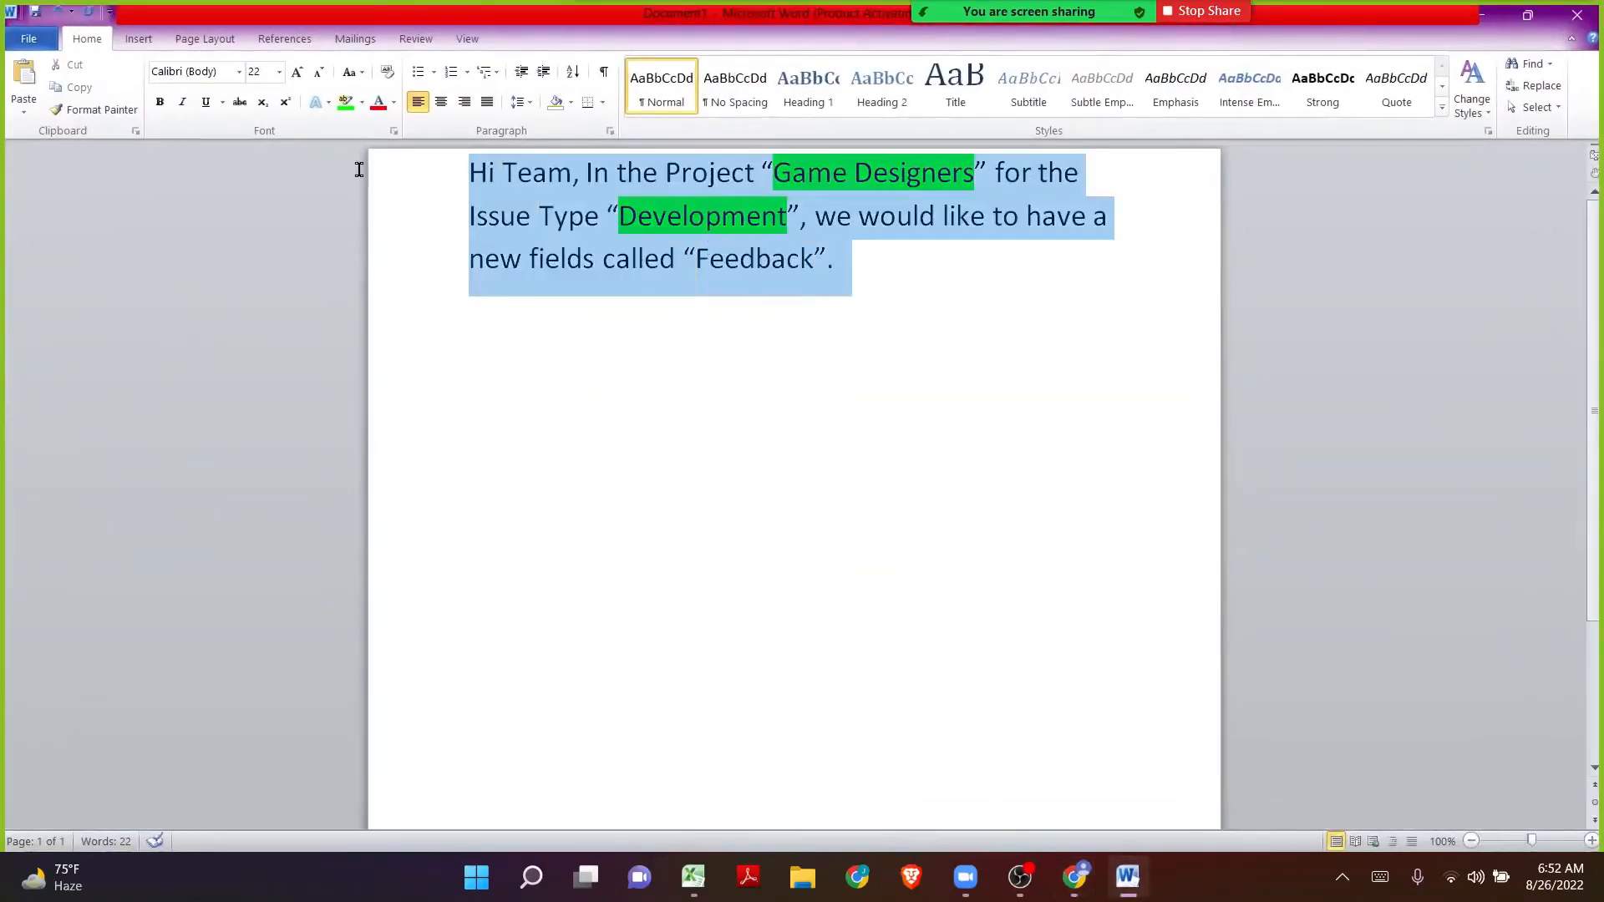
{"action": "left_click", "coordinate": [786, 170]}
{"action": "double_click", "coordinate": [655, 215]}
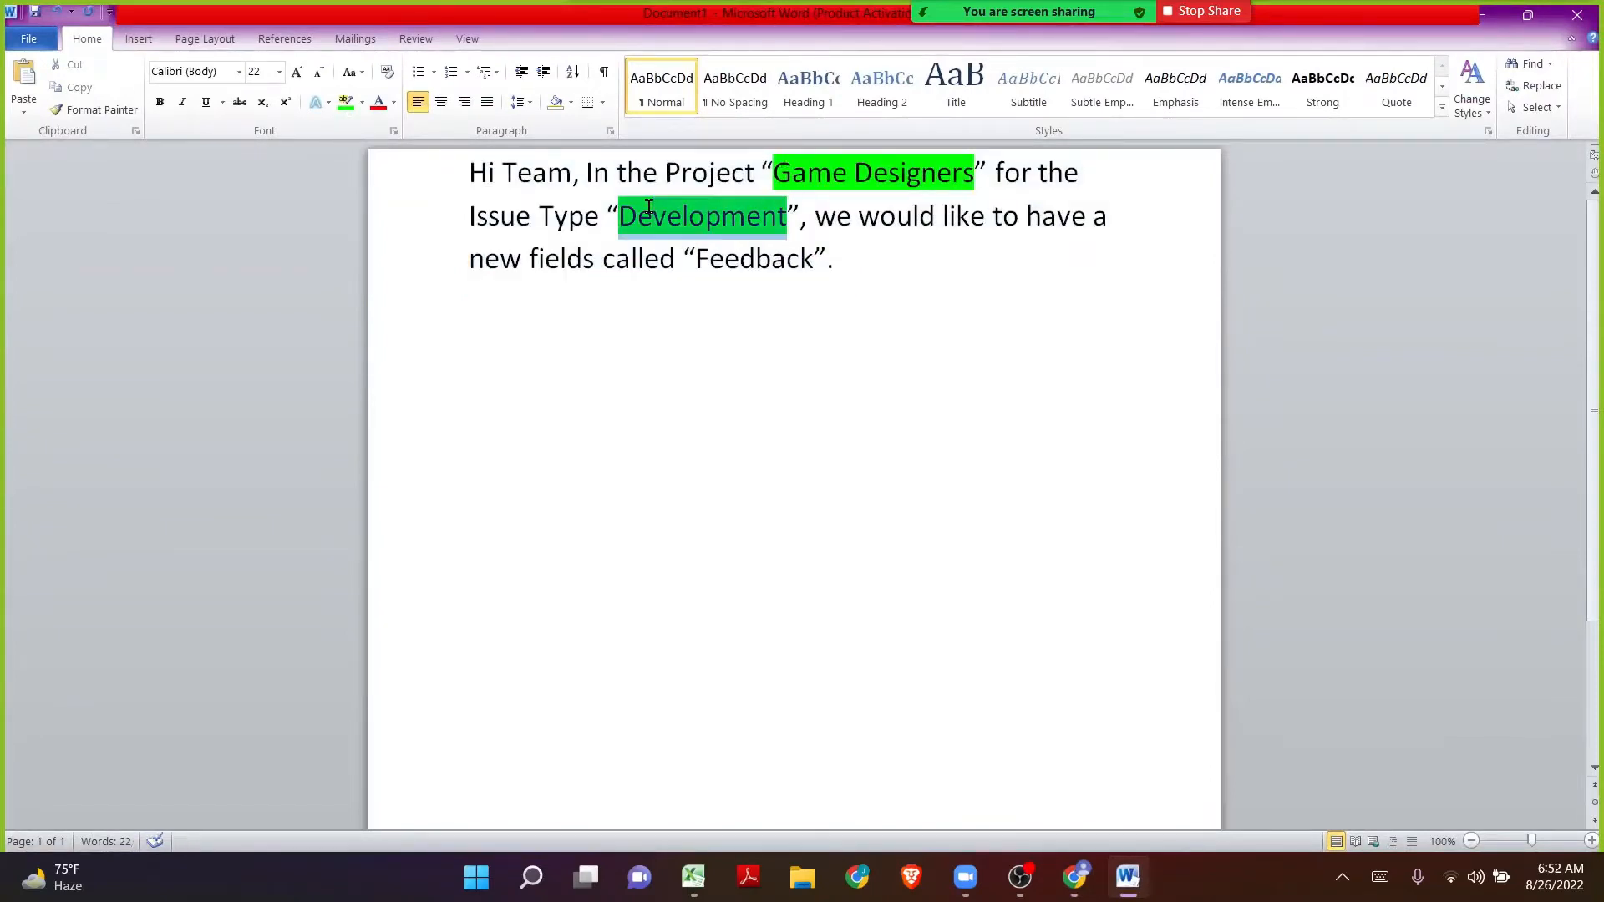
{"action": "left_click", "coordinate": [774, 219]}
{"action": "double_click", "coordinate": [723, 259]}
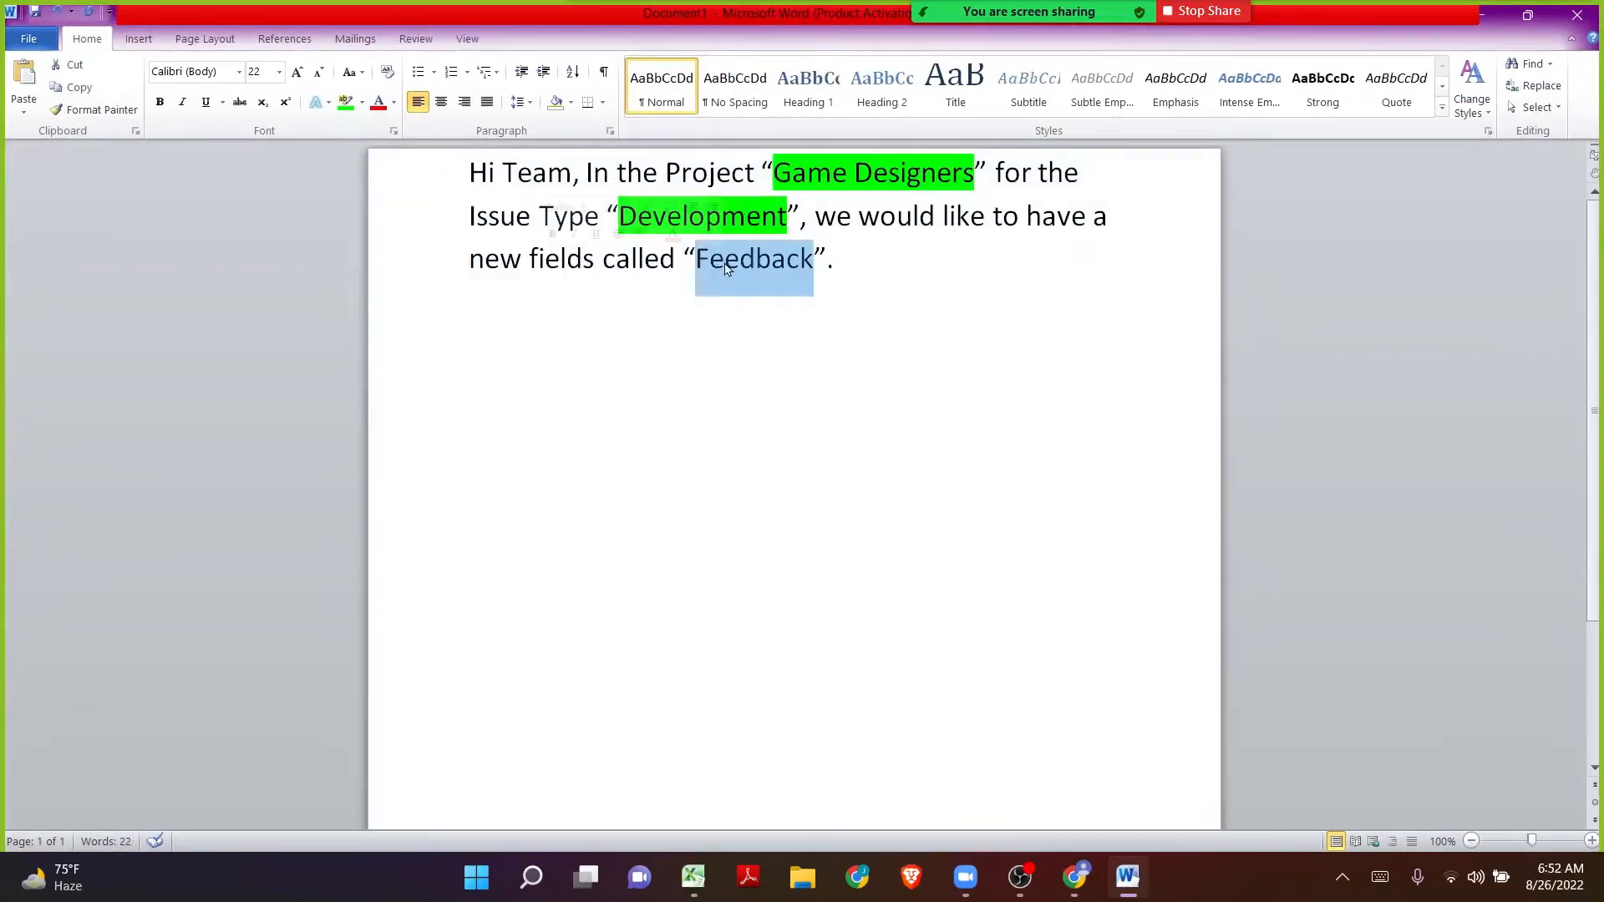
{"action": "left_click", "coordinate": [594, 259]}
{"action": "key", "text": "BackSpace"}
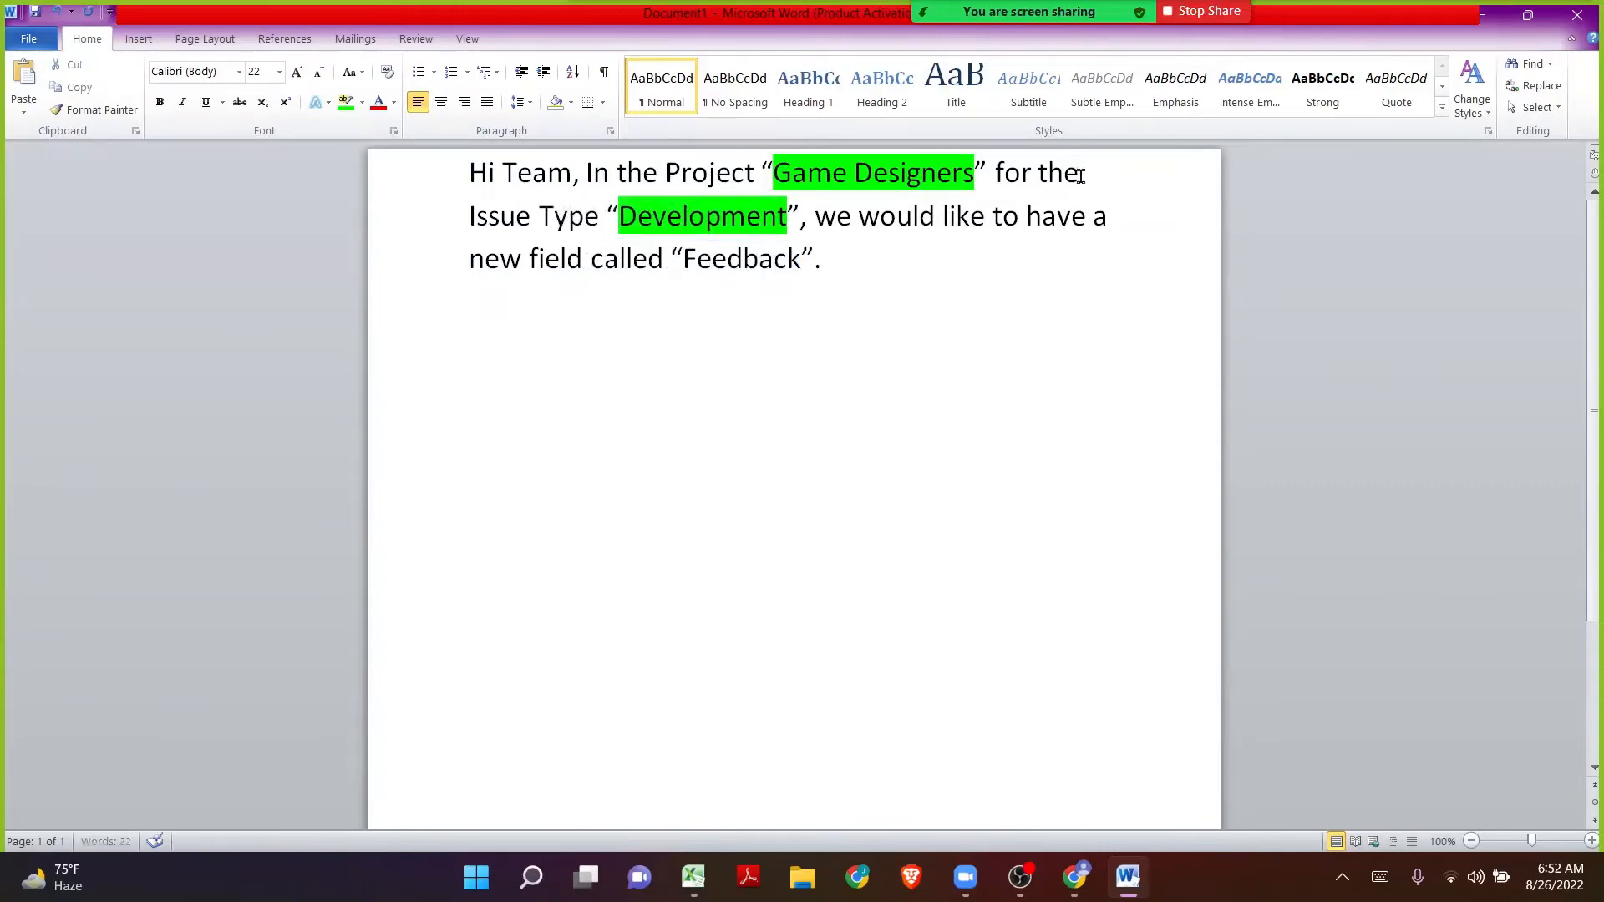
{"action": "left_click", "coordinate": [1477, 24]}
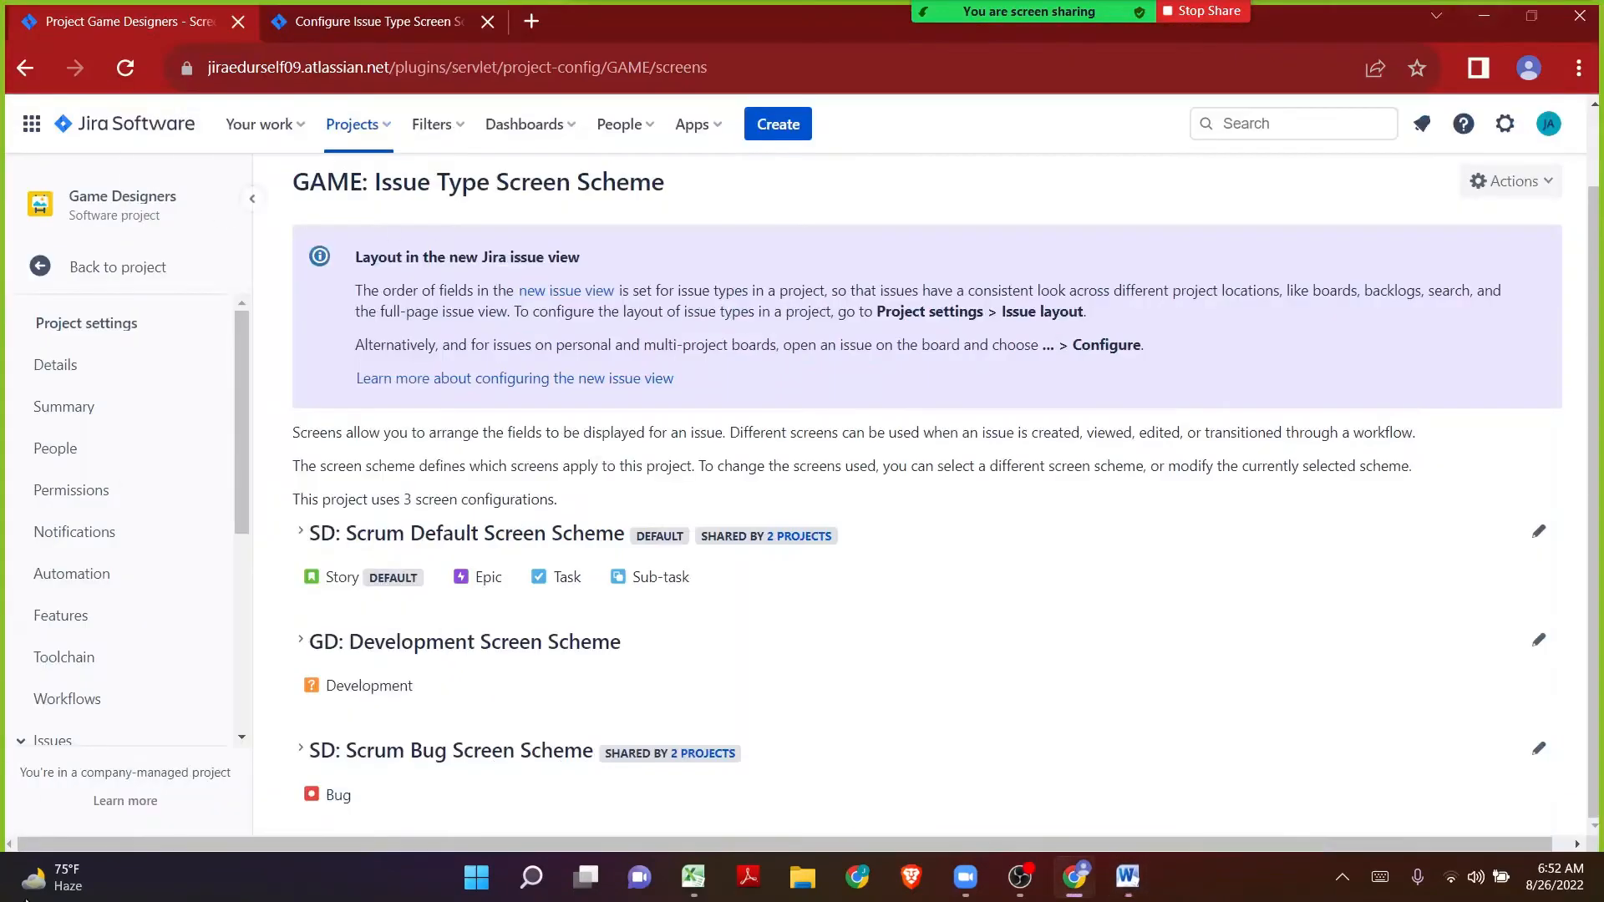
Step: Expand GD: Development Screen Scheme to review the create, edit and view screens assigned to the Development issue type
{"action": "double_click", "coordinate": [343, 687]}
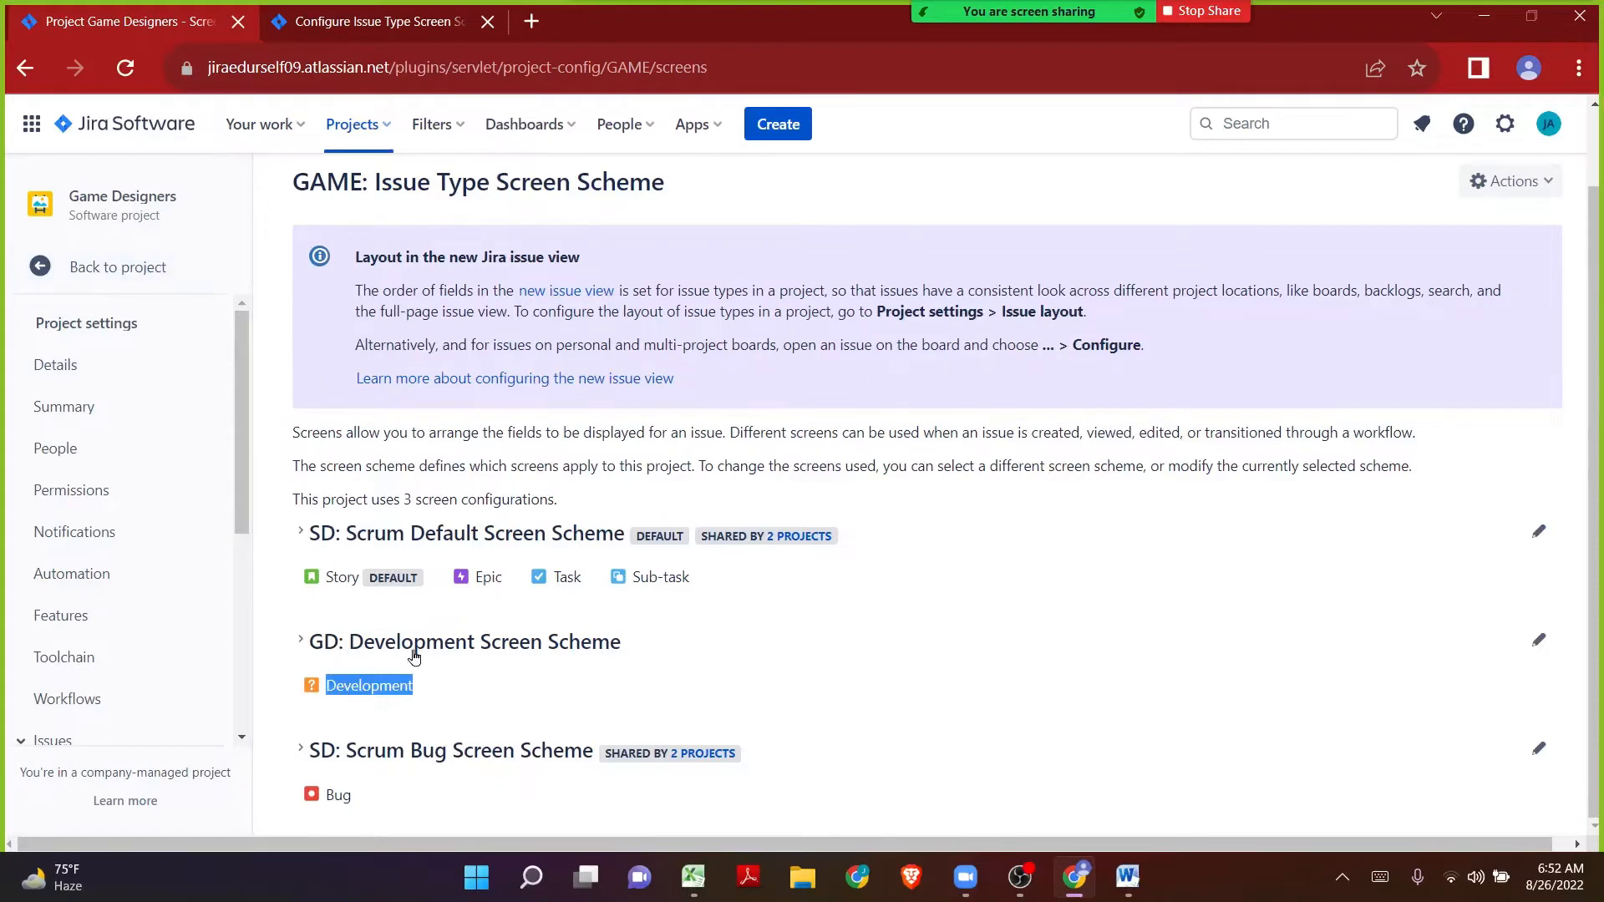
{"action": "left_click", "coordinate": [318, 641]}
{"action": "scroll", "coordinate": [831, 603], "scroll_direction": "down", "scroll_amount": 2}
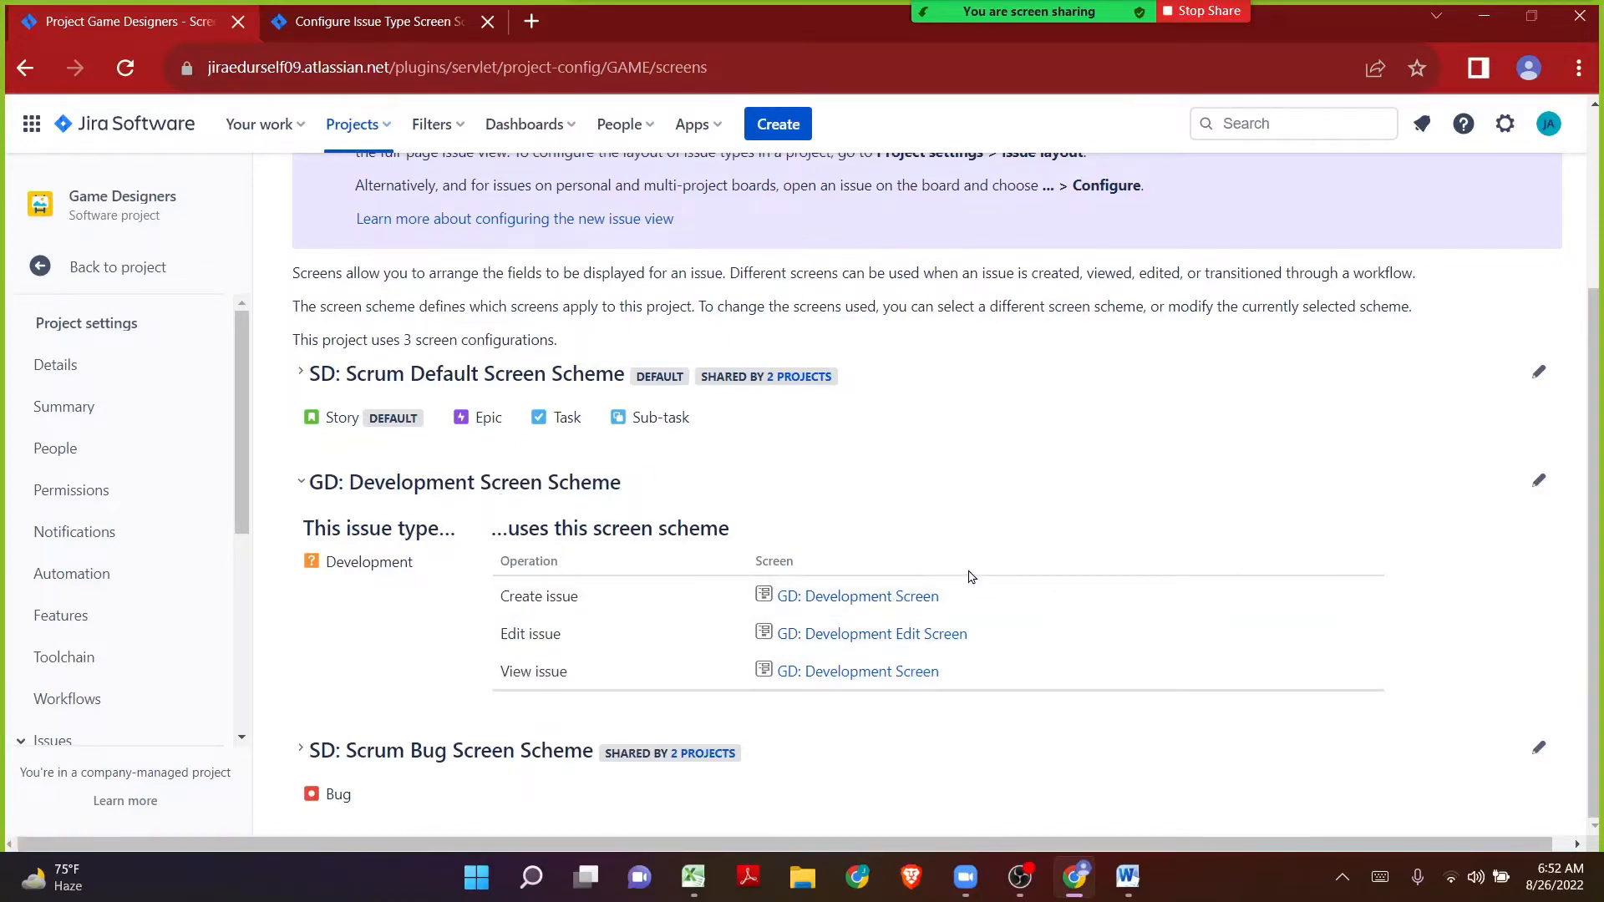
Step: Switch to the Word document and add the heading "Pre-requisites" below the Feedback field request
{"action": "left_click", "coordinate": [1127, 877]}
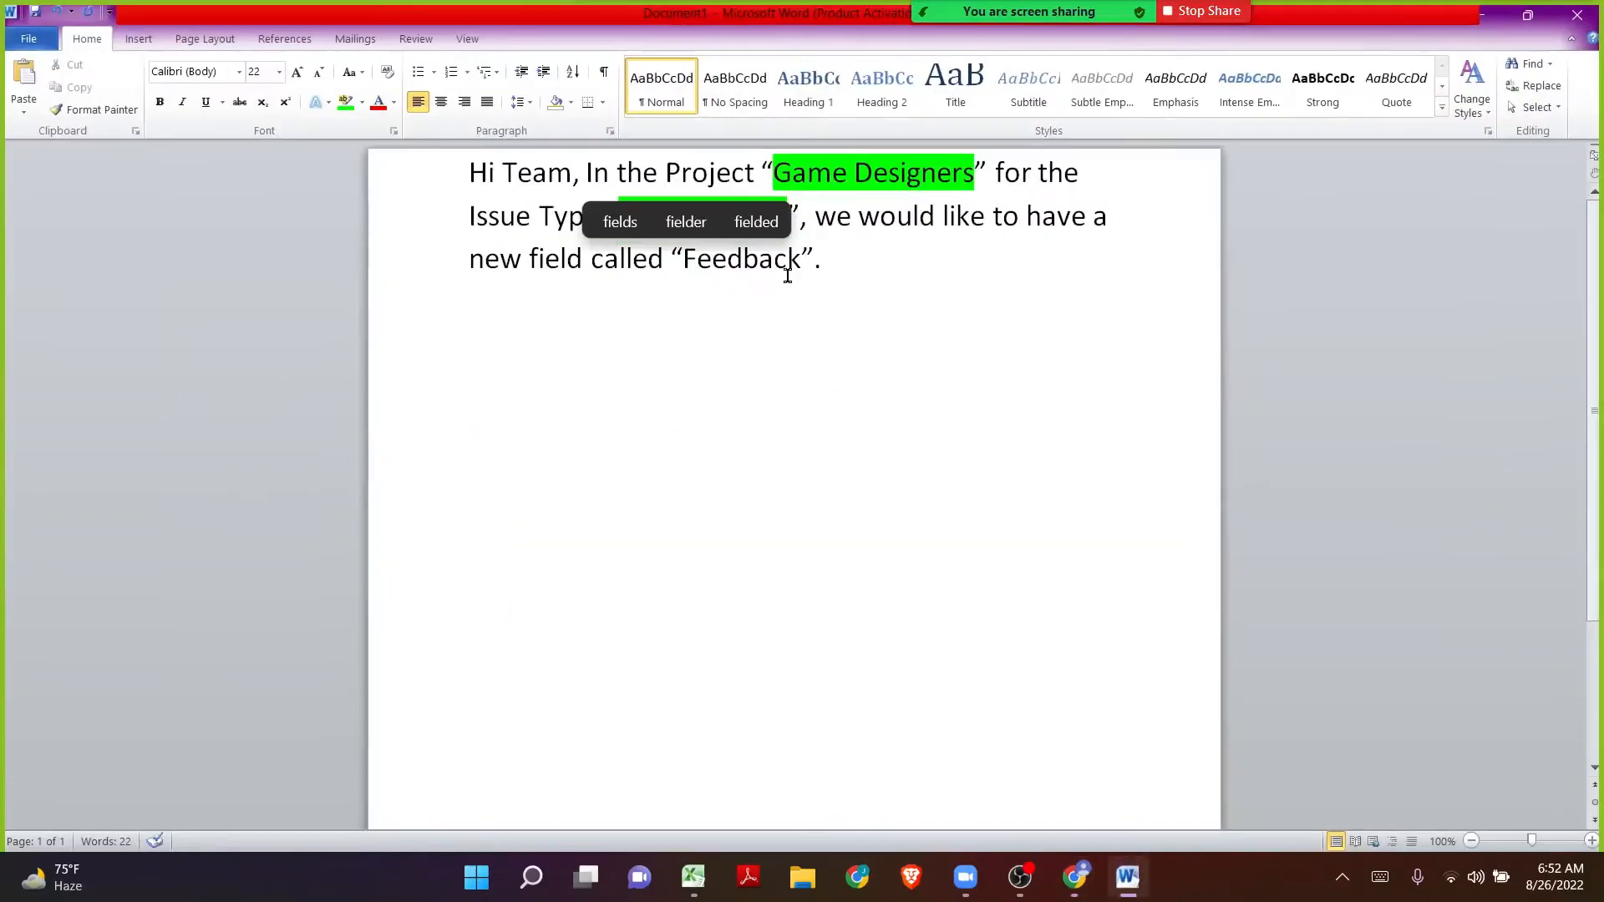
{"action": "left_click", "coordinate": [834, 271]}
{"action": "key", "text": "Return"}
{"action": "key", "text": "Return"}
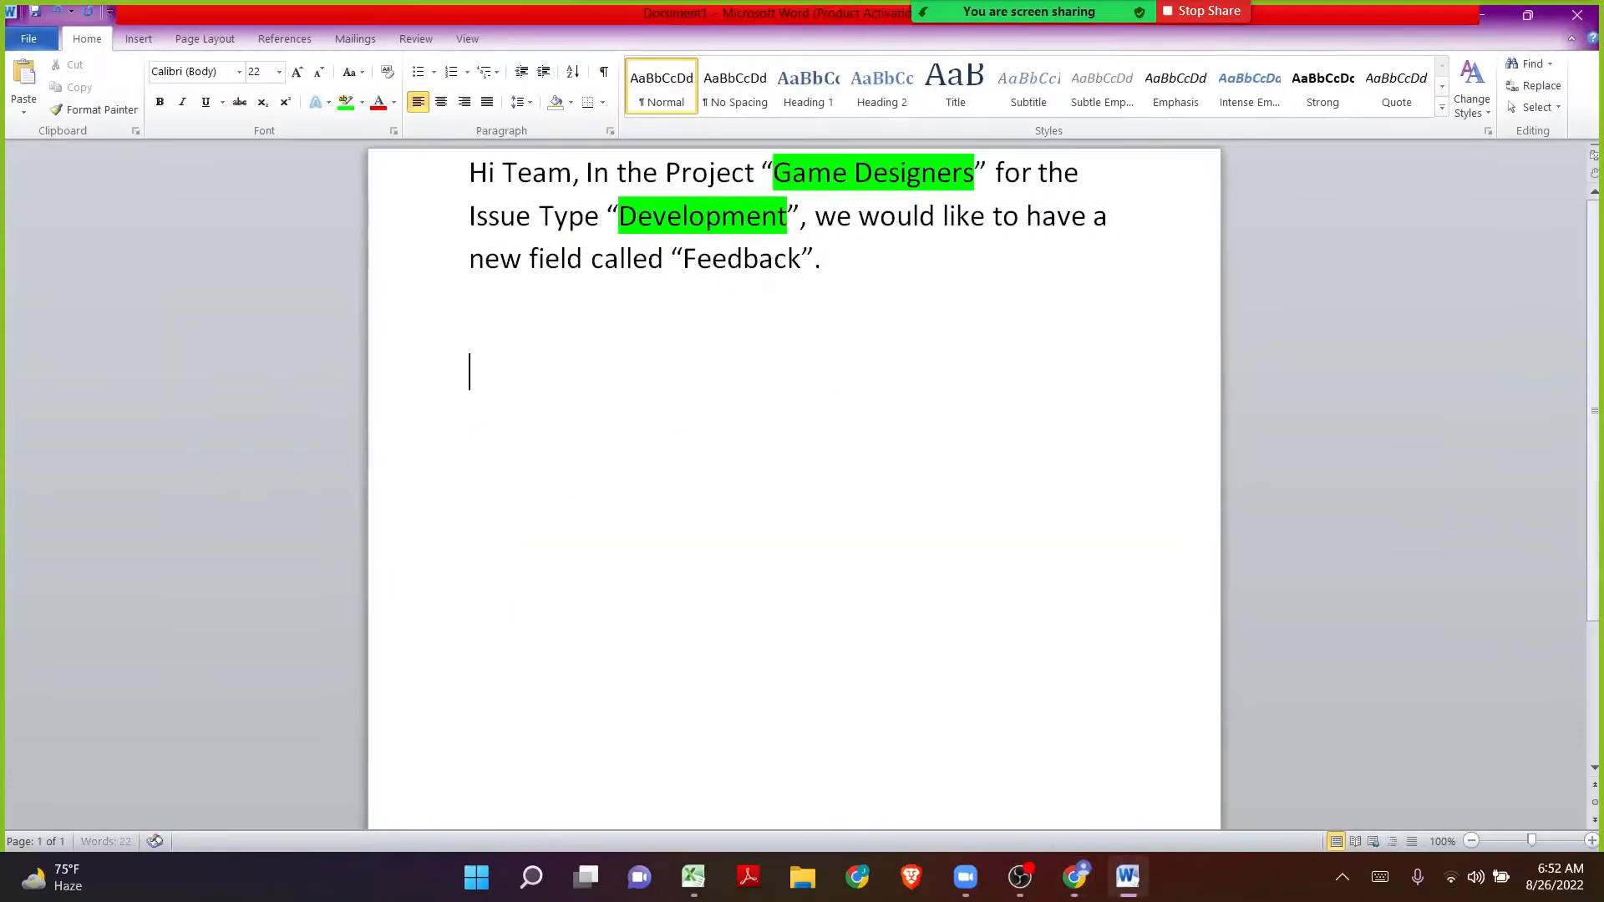
{"action": "type", "text": "Pre"}
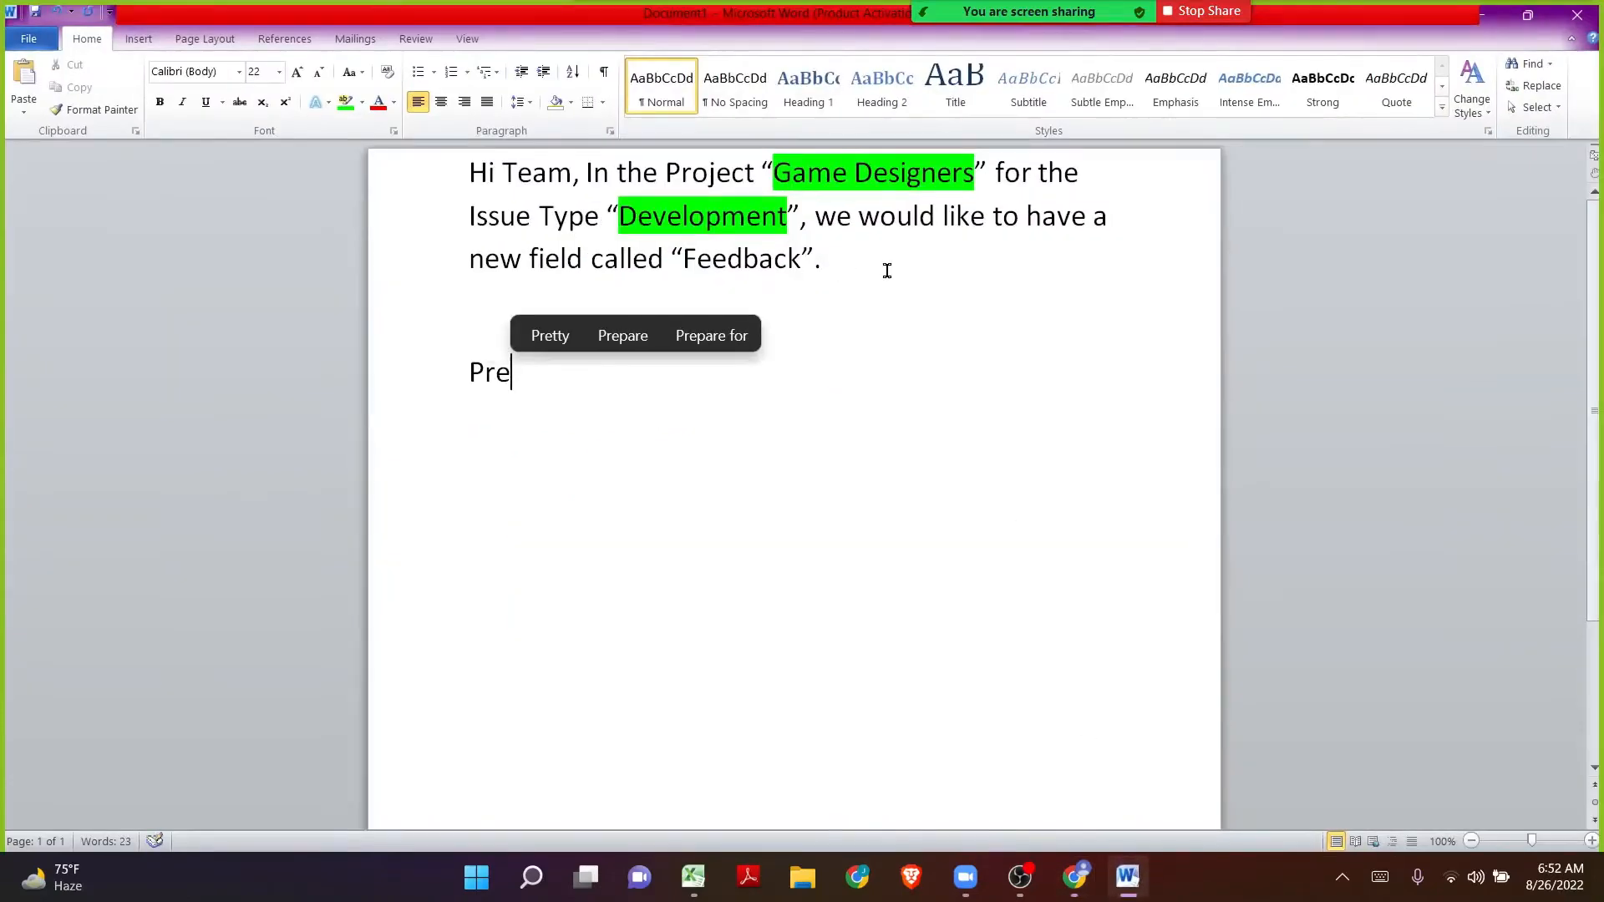
{"action": "type", "text": "-req"}
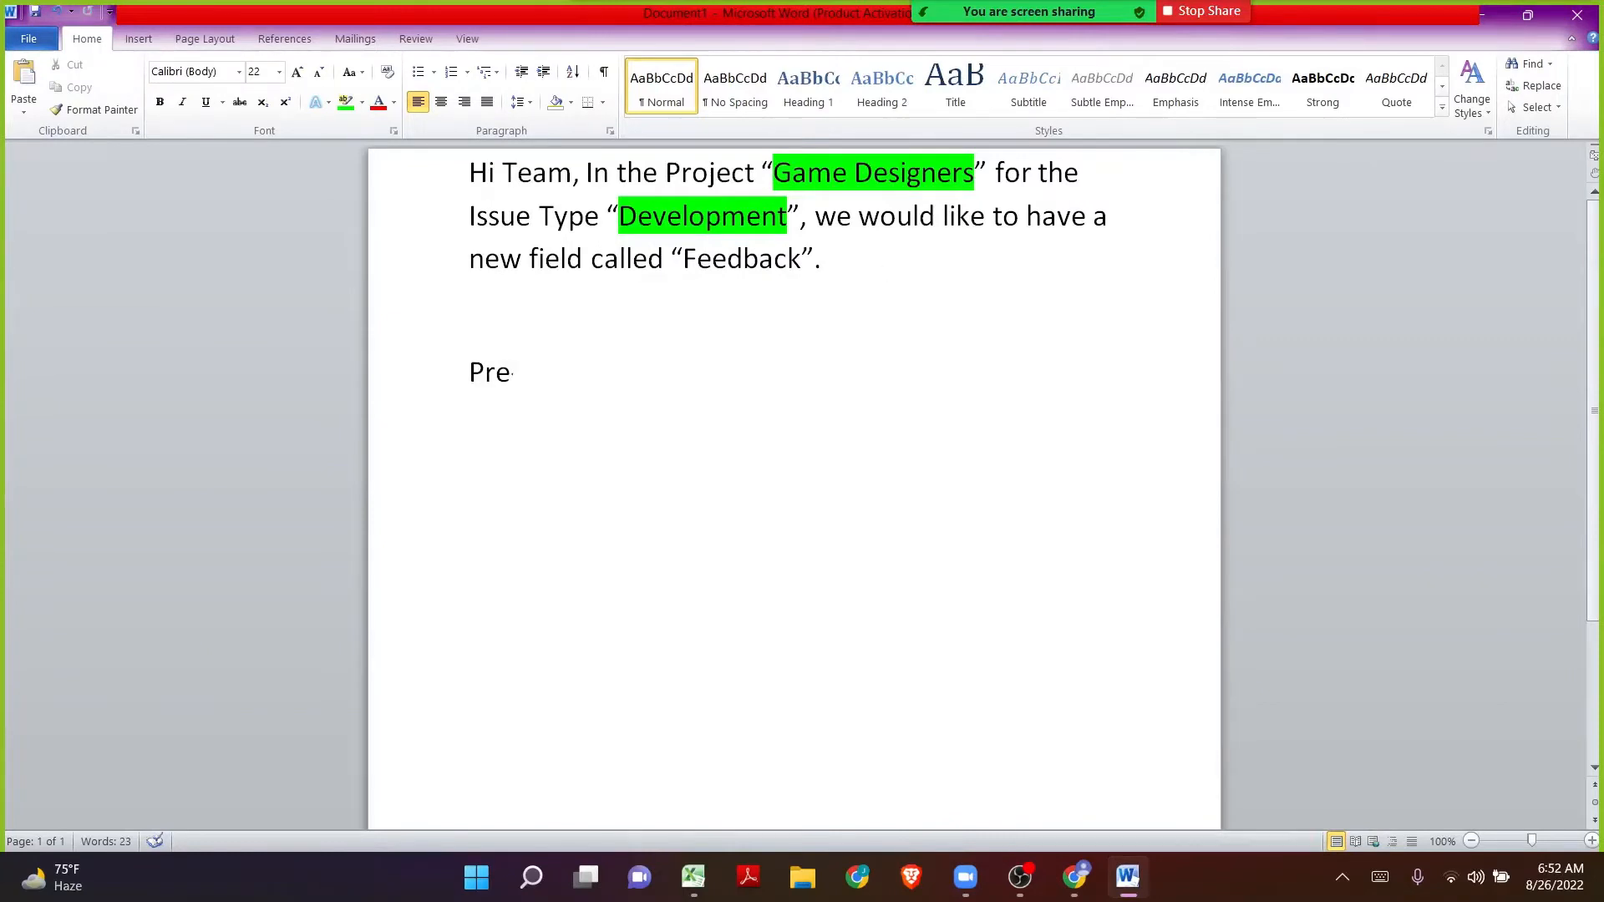
{"action": "type", "text": "uisites"}
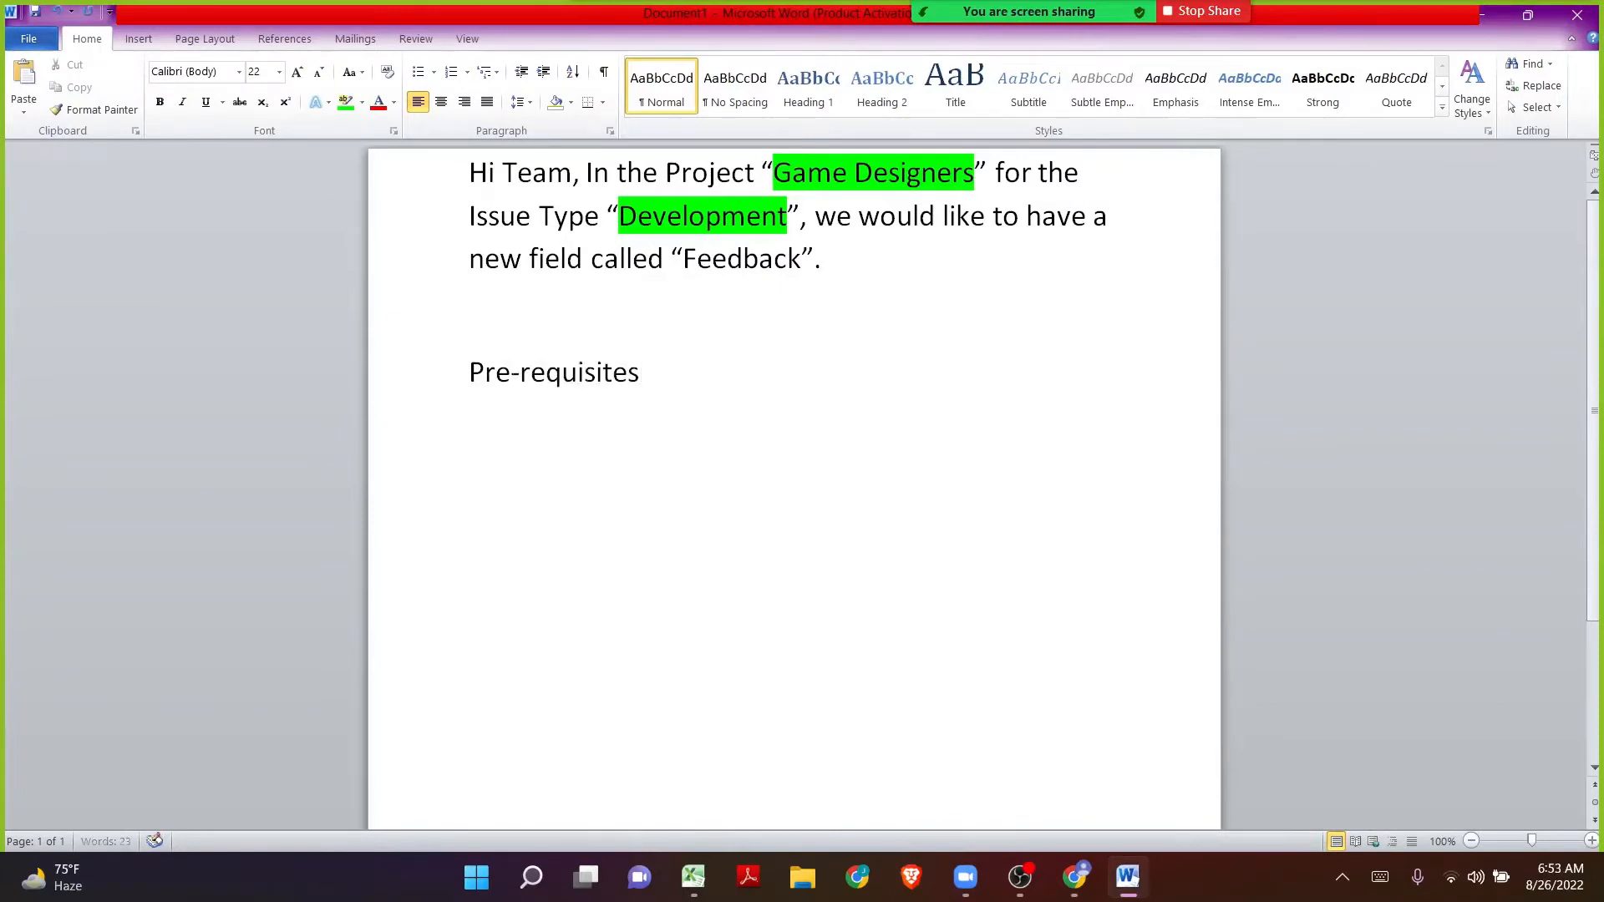
Step: Start a numbered list under the heading with the item "We have to know the name of the Custom Field"
{"action": "key", "text": "Return"}
{"action": "type", "text": "1"}
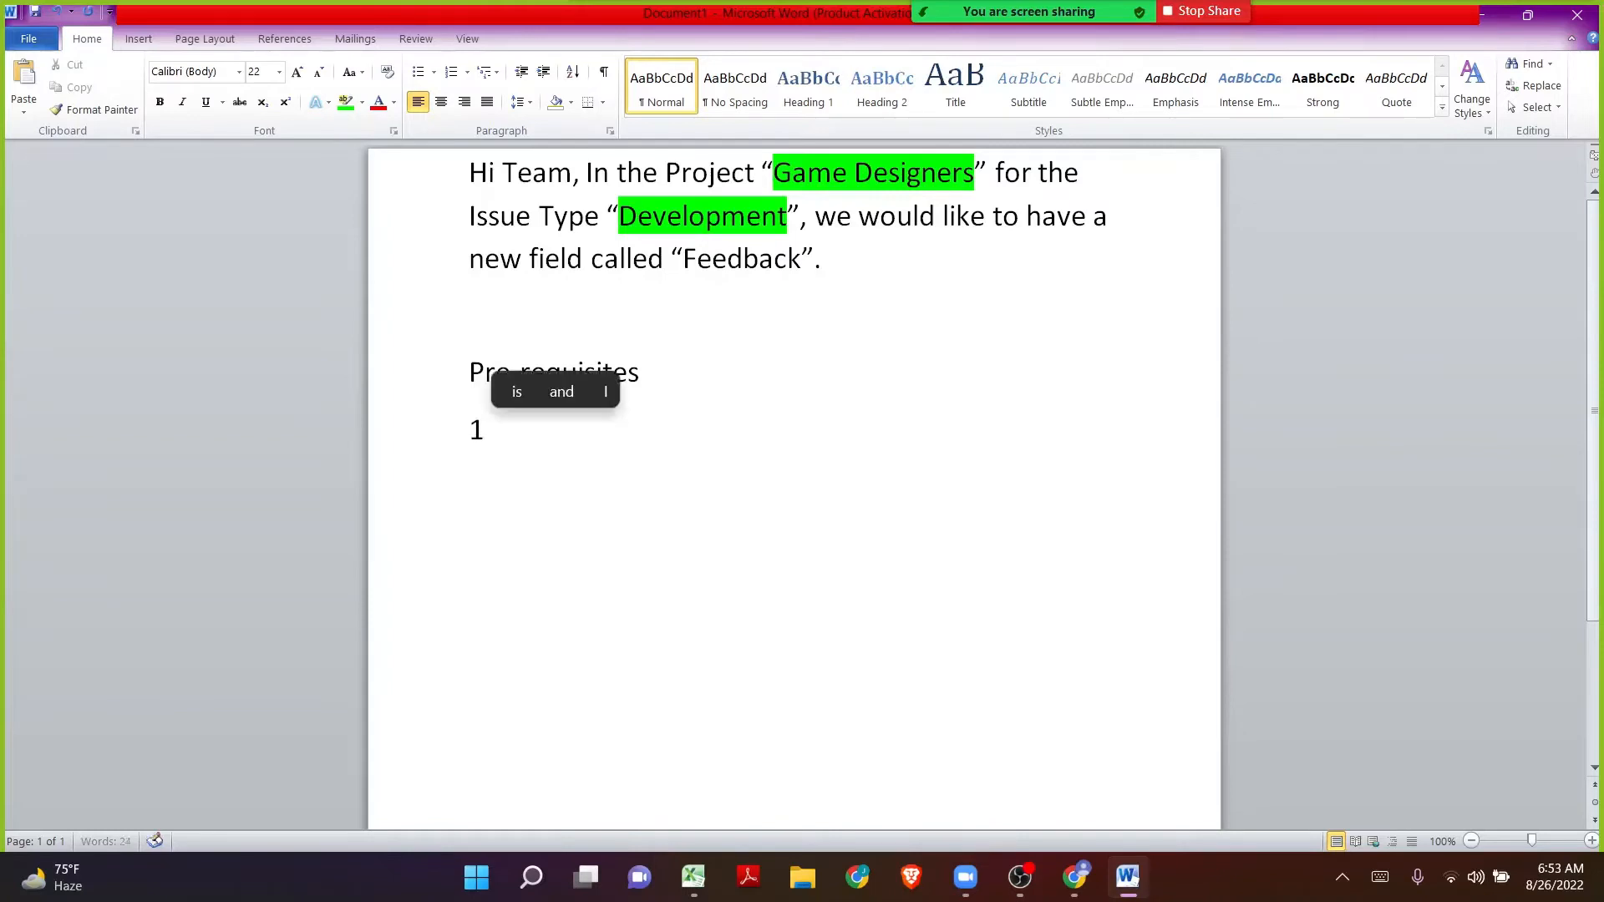
{"action": "key", "text": "BackSpace"}
{"action": "type", "text": ". We av"}
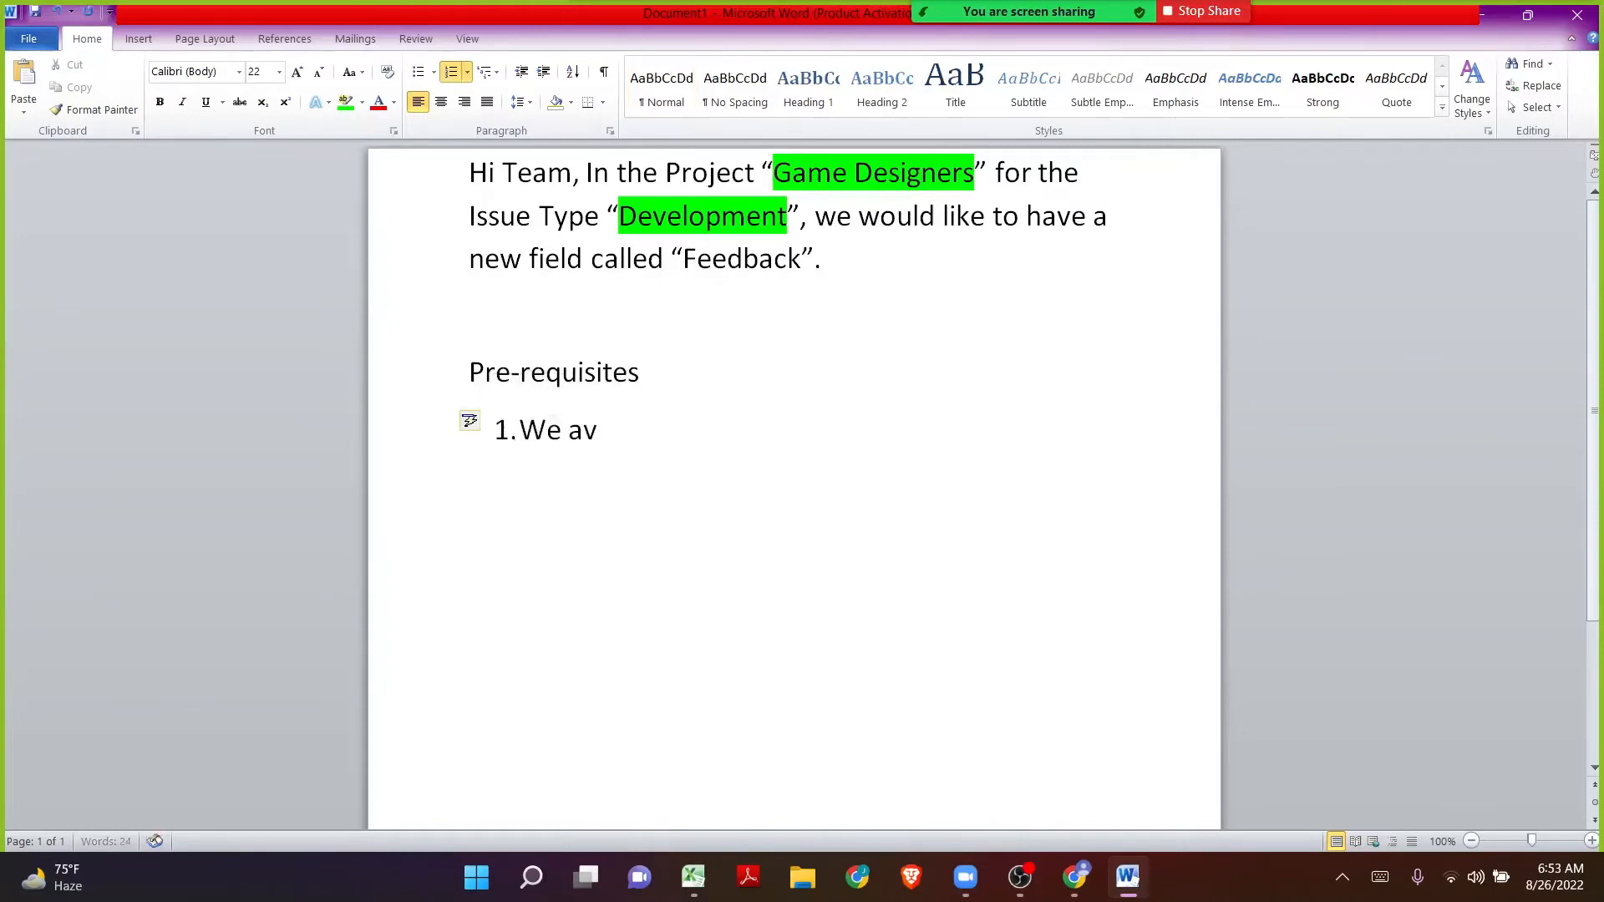
{"action": "key", "text": "BackSpace"}
{"action": "key", "text": "BackSpace"}
{"action": "type", "text": "have to kn"}
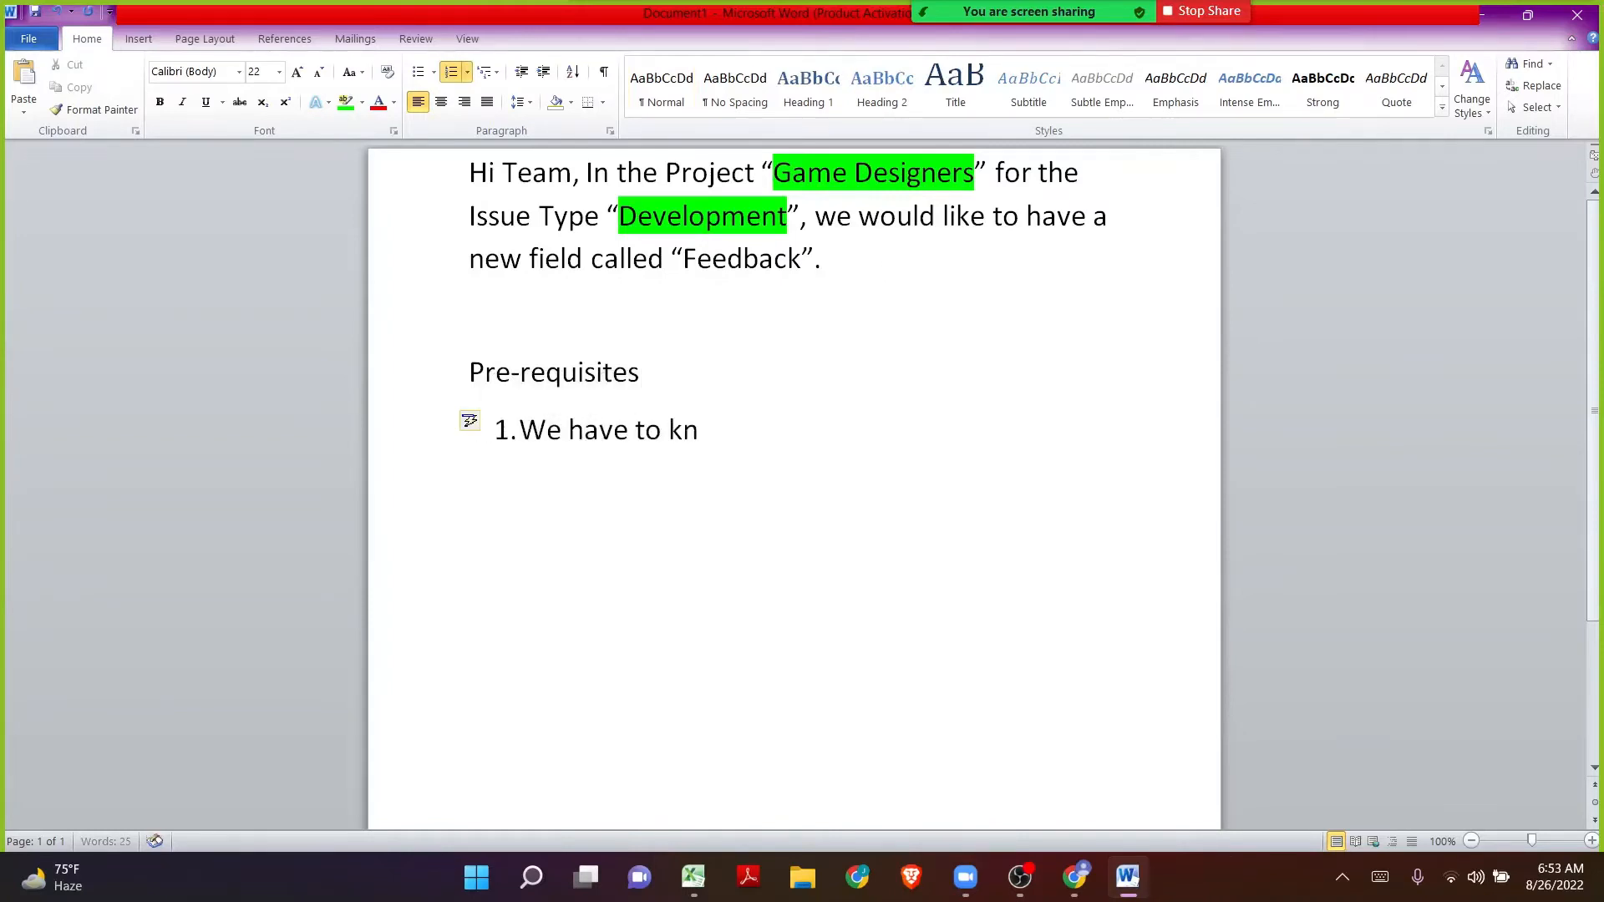
{"action": "type", "text": "ow the name of"}
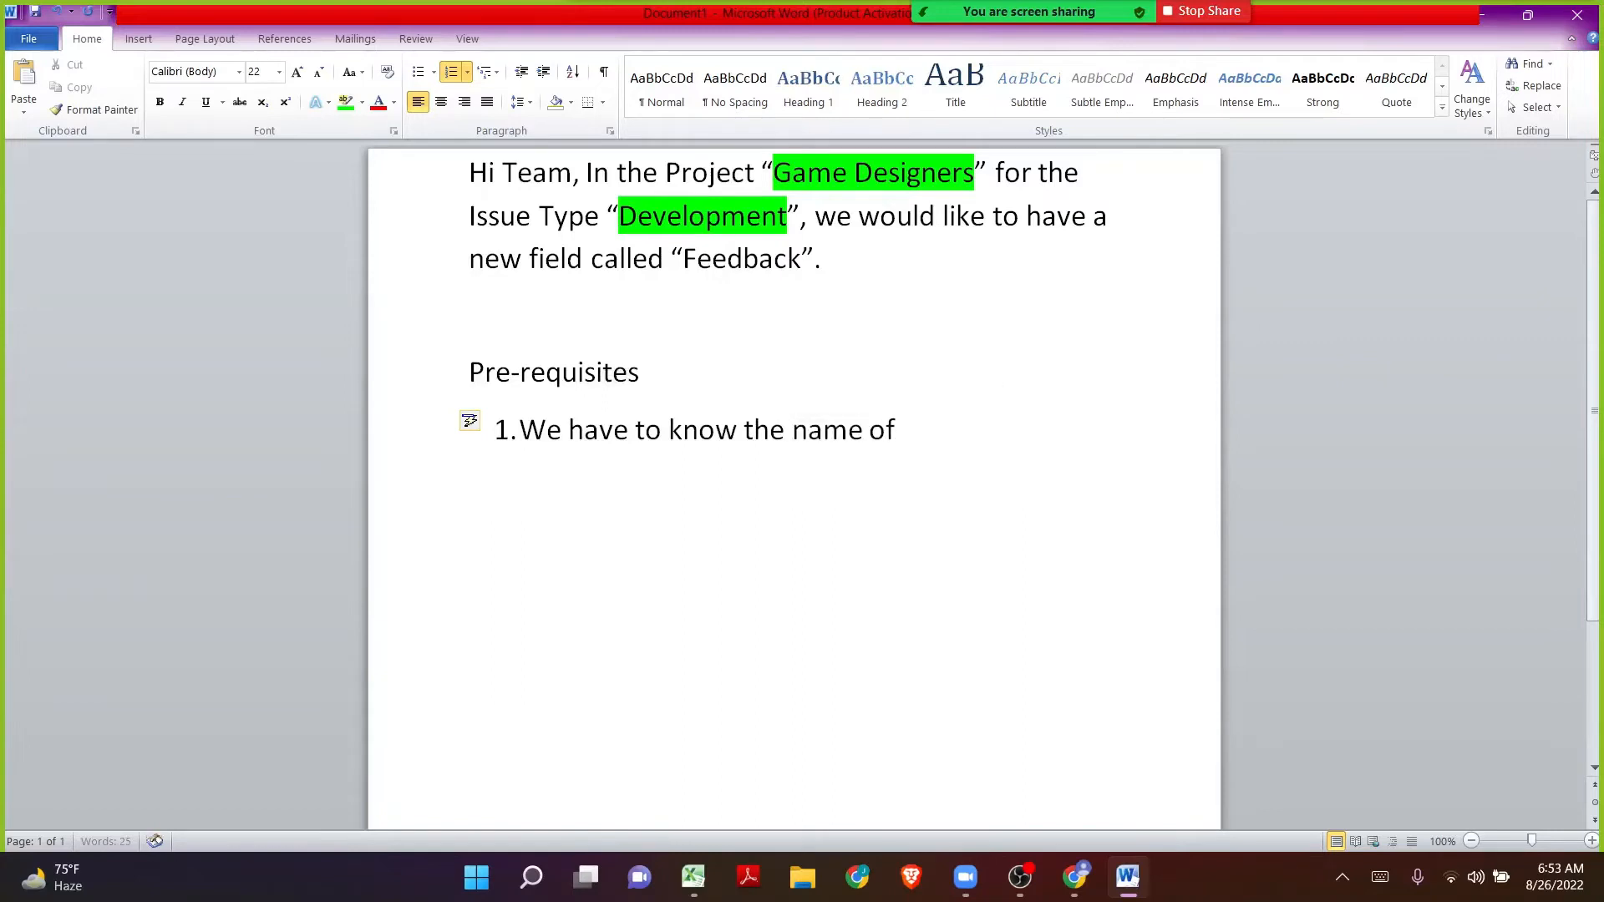
{"action": "type", "text": " the Custo"}
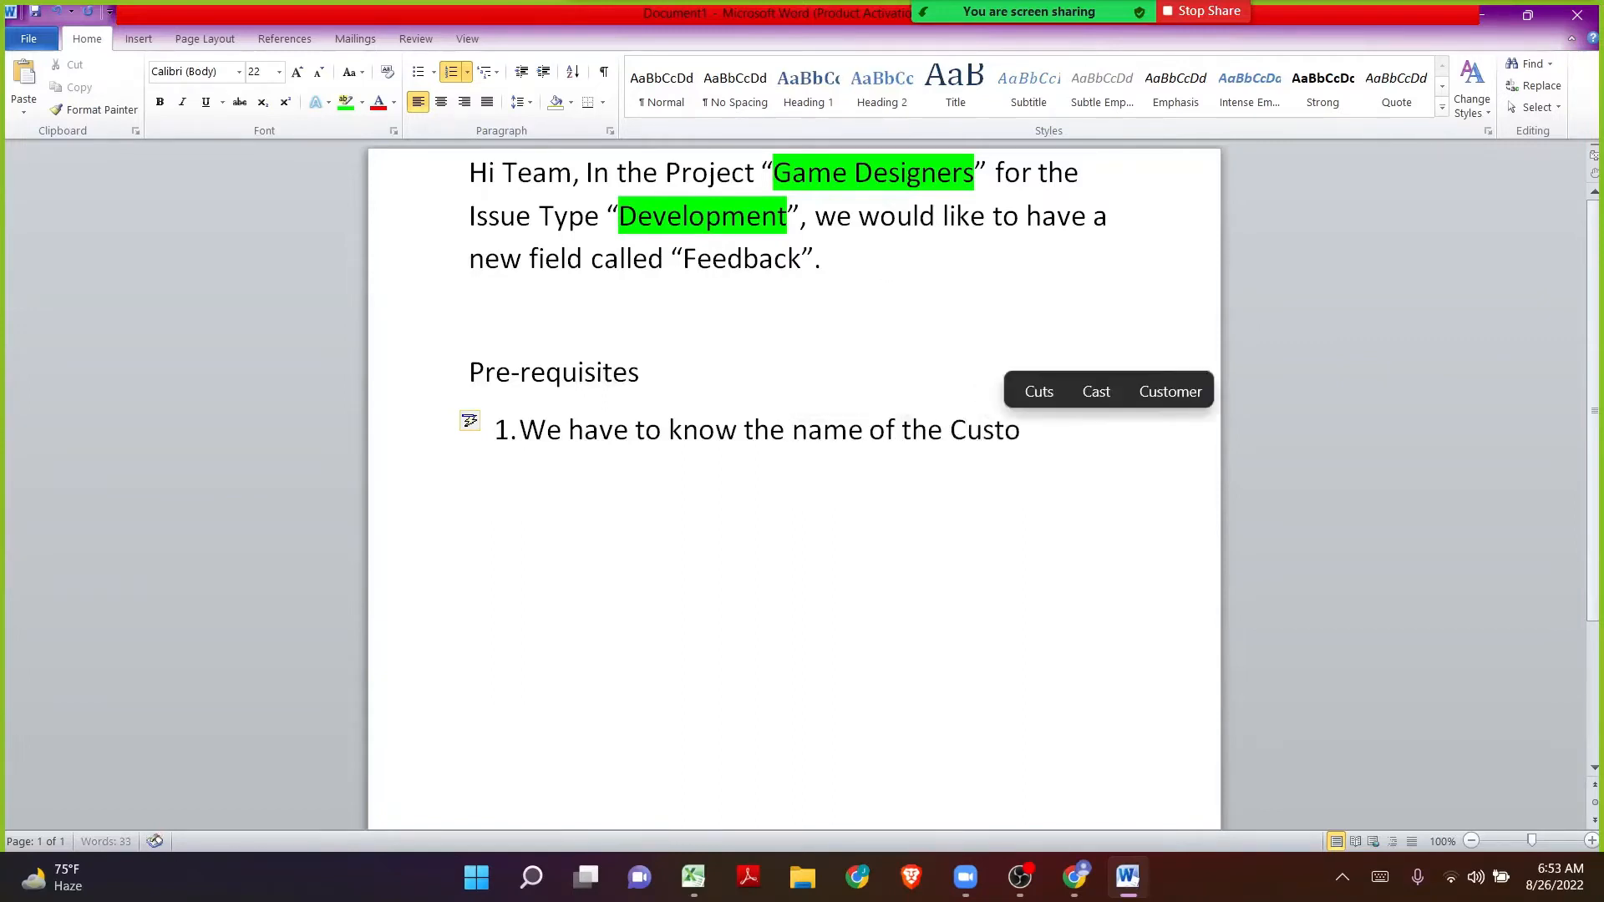
{"action": "type", "text": "m Fields"}
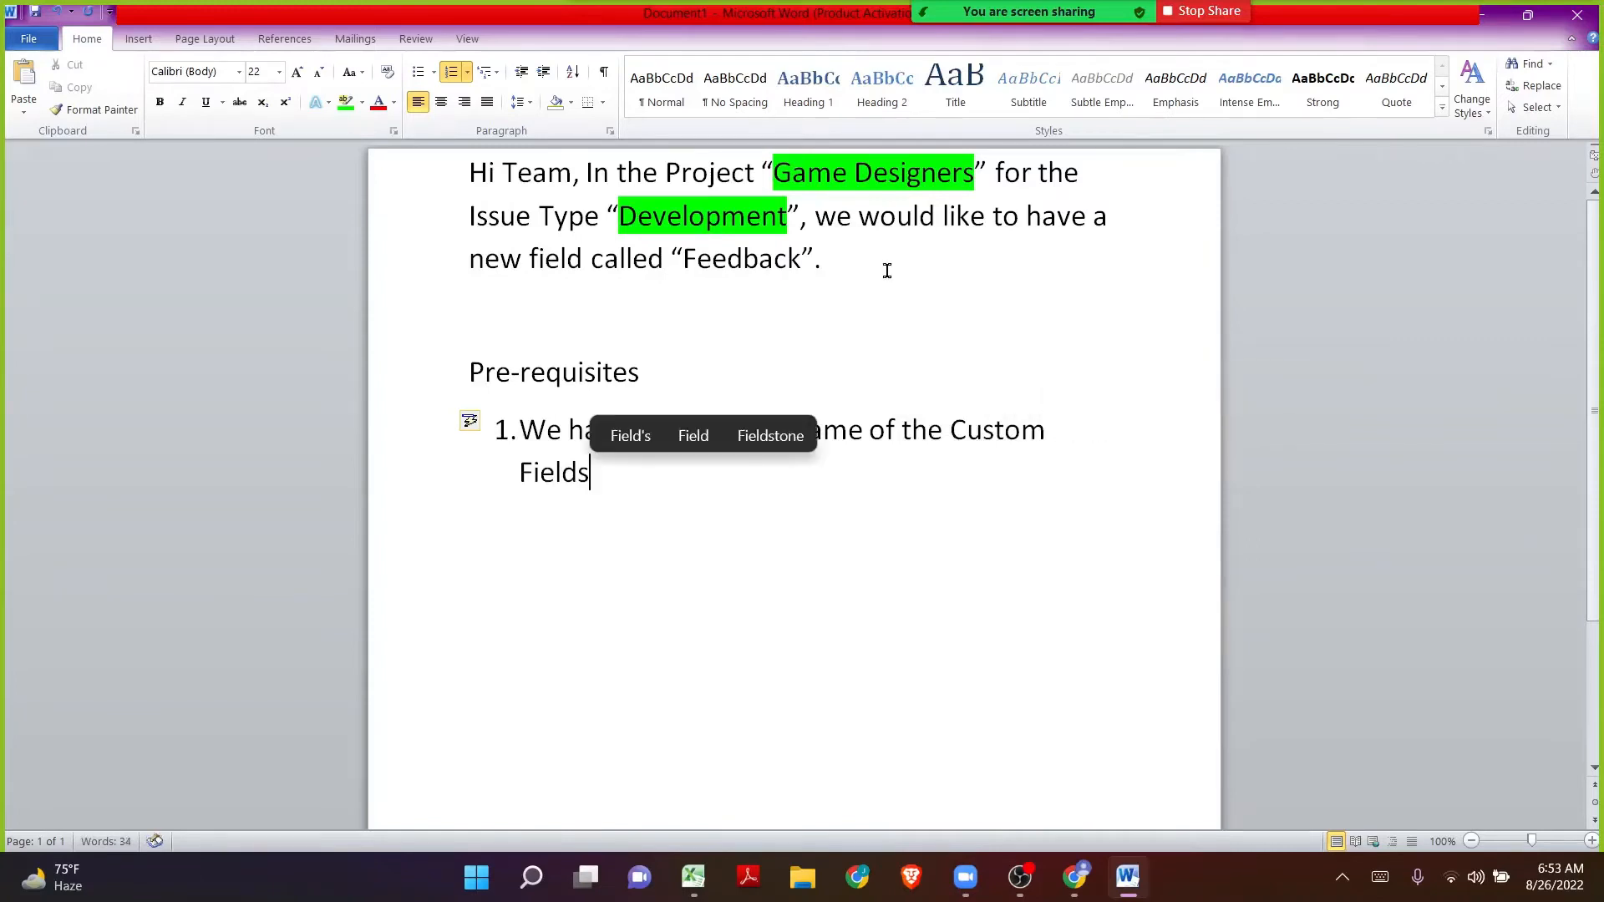
{"action": "key", "text": "BackSpace"}
Step: Complete the first list item with "– FEEDBACK." in capitals and start a second numbered item
{"action": "key", "text": "shift+Return"}
{"action": "type", "text": "- "}
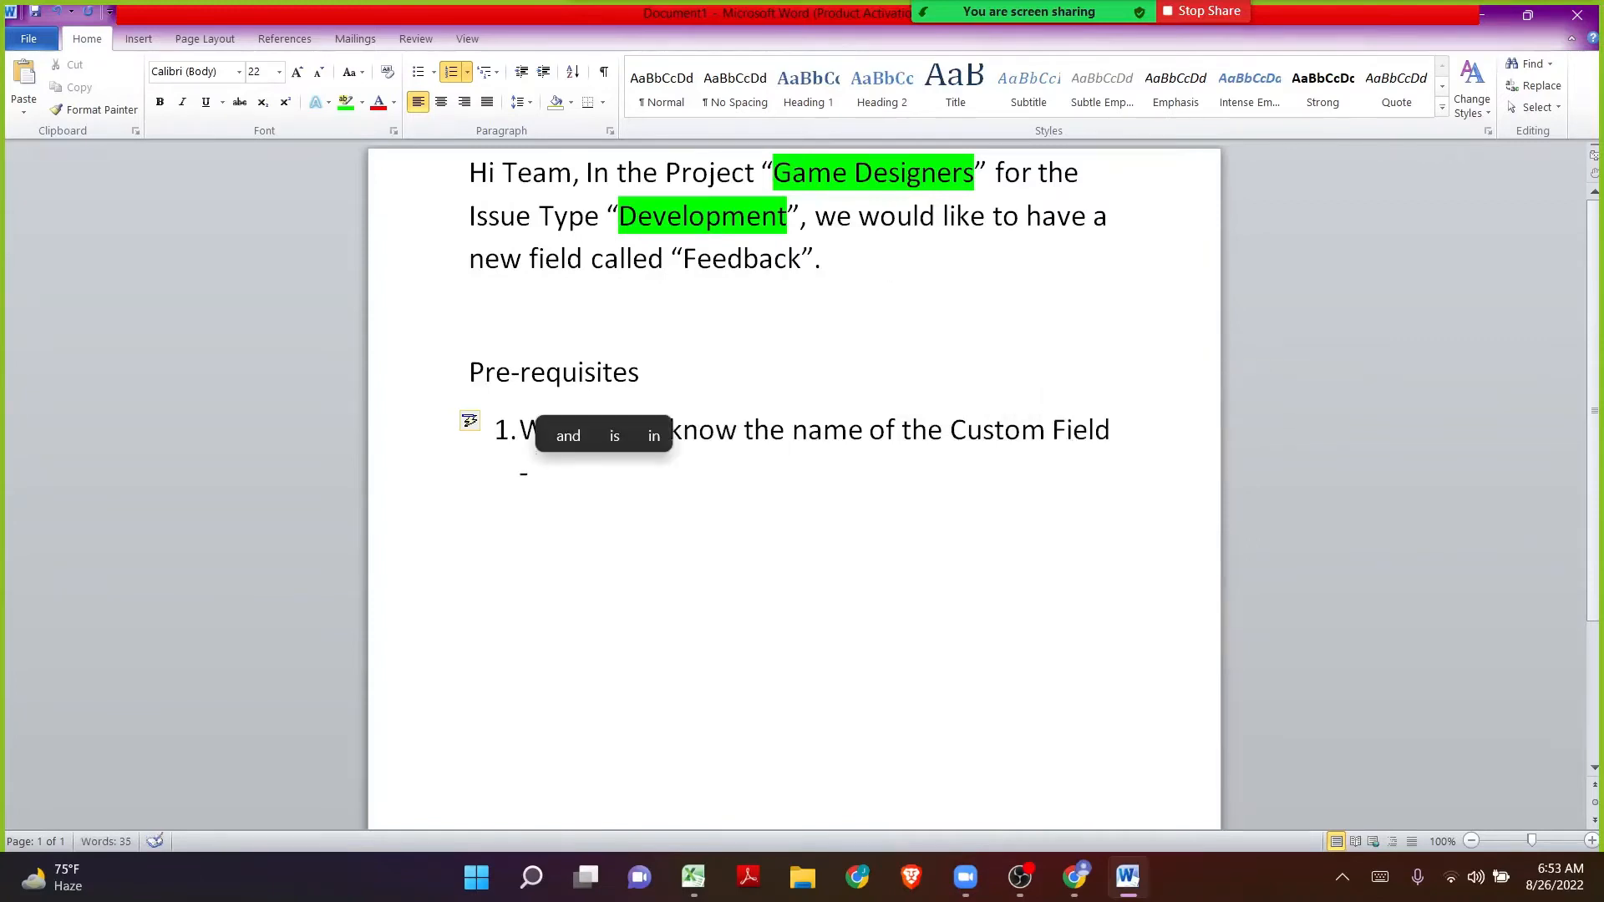
{"action": "type", "text": "FEEDBA"}
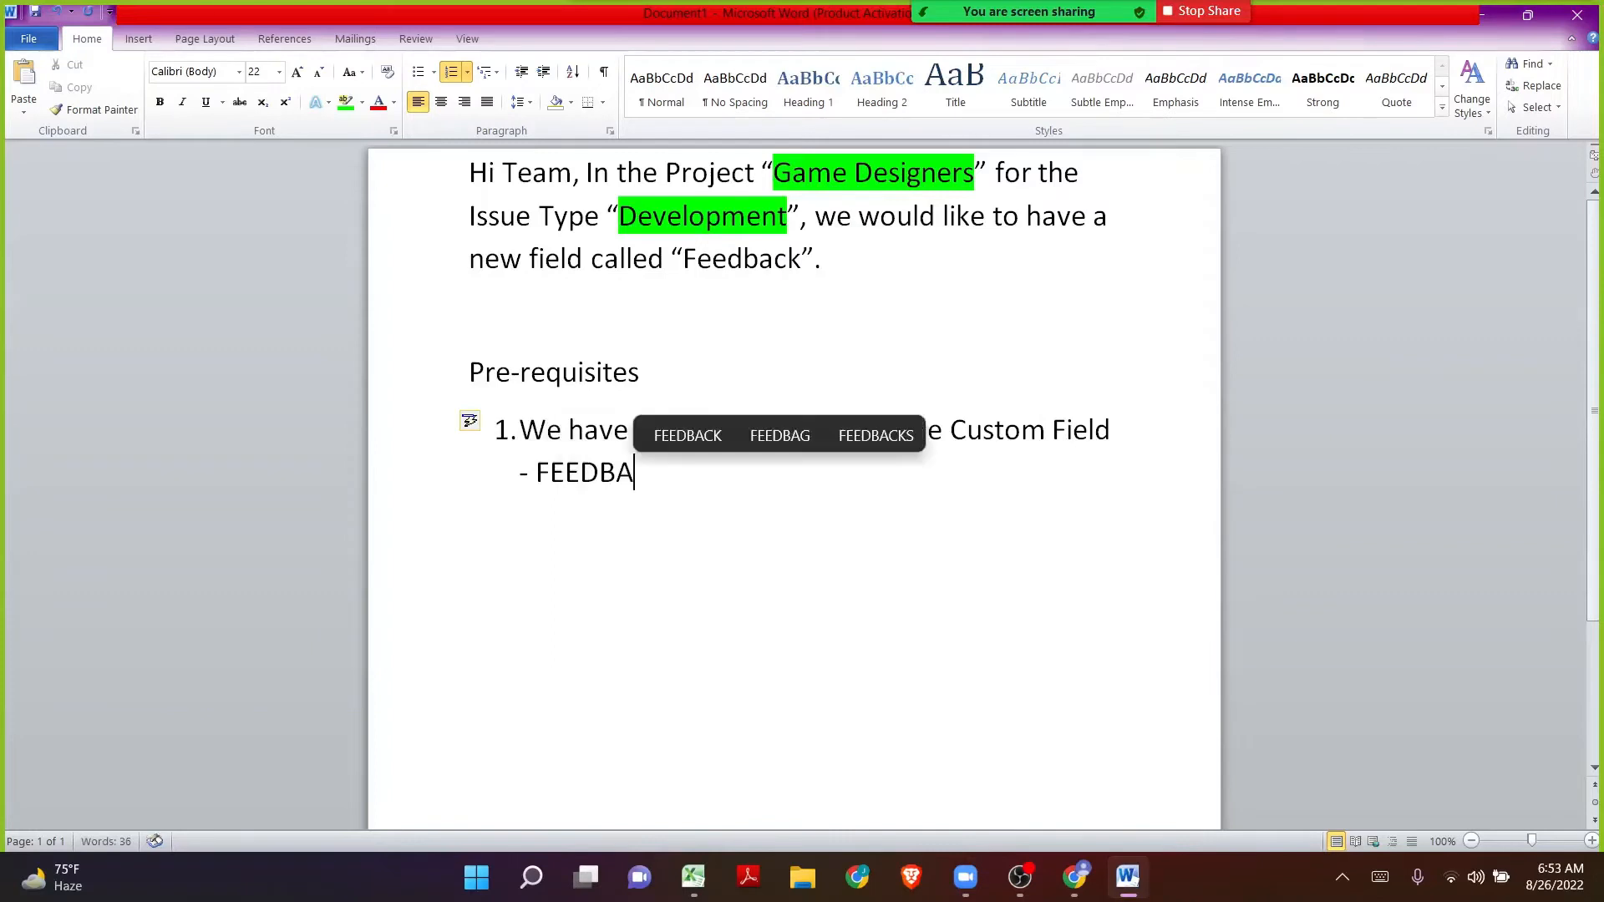
{"action": "type", "text": "Ck."}
{"action": "key", "text": "Return"}
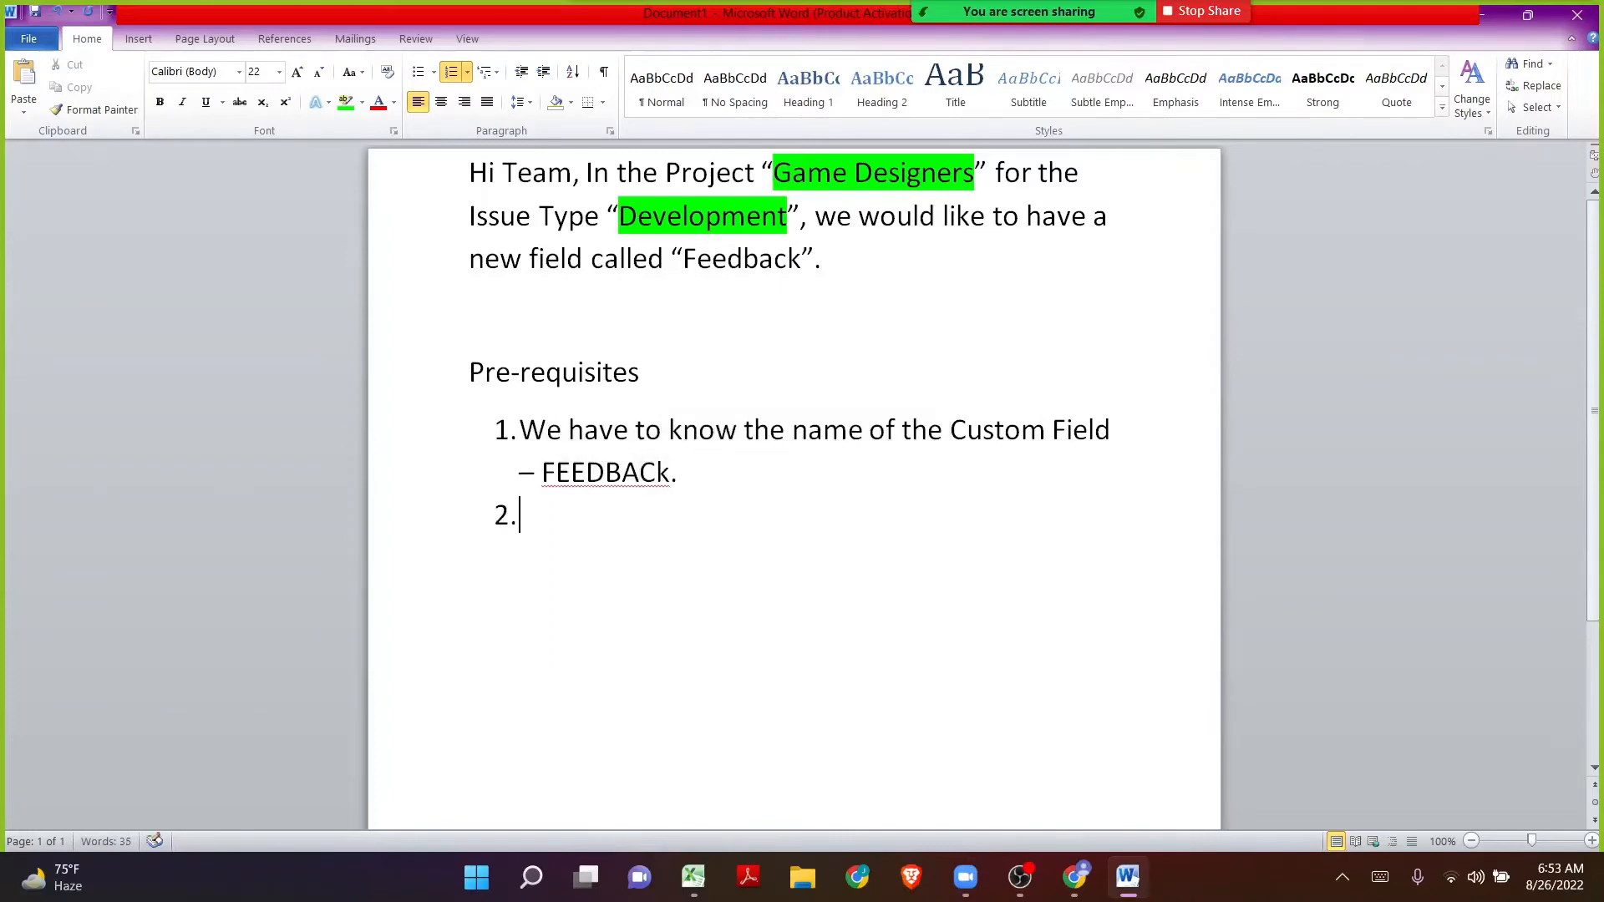
{"action": "key", "text": "shift+Left"}
{"action": "type", "text": "K"}
Step: Write "Where we need to add the custom Field –" as the second list item
{"action": "key", "text": "Down"}
{"action": "type", "text": "Where we mee"}
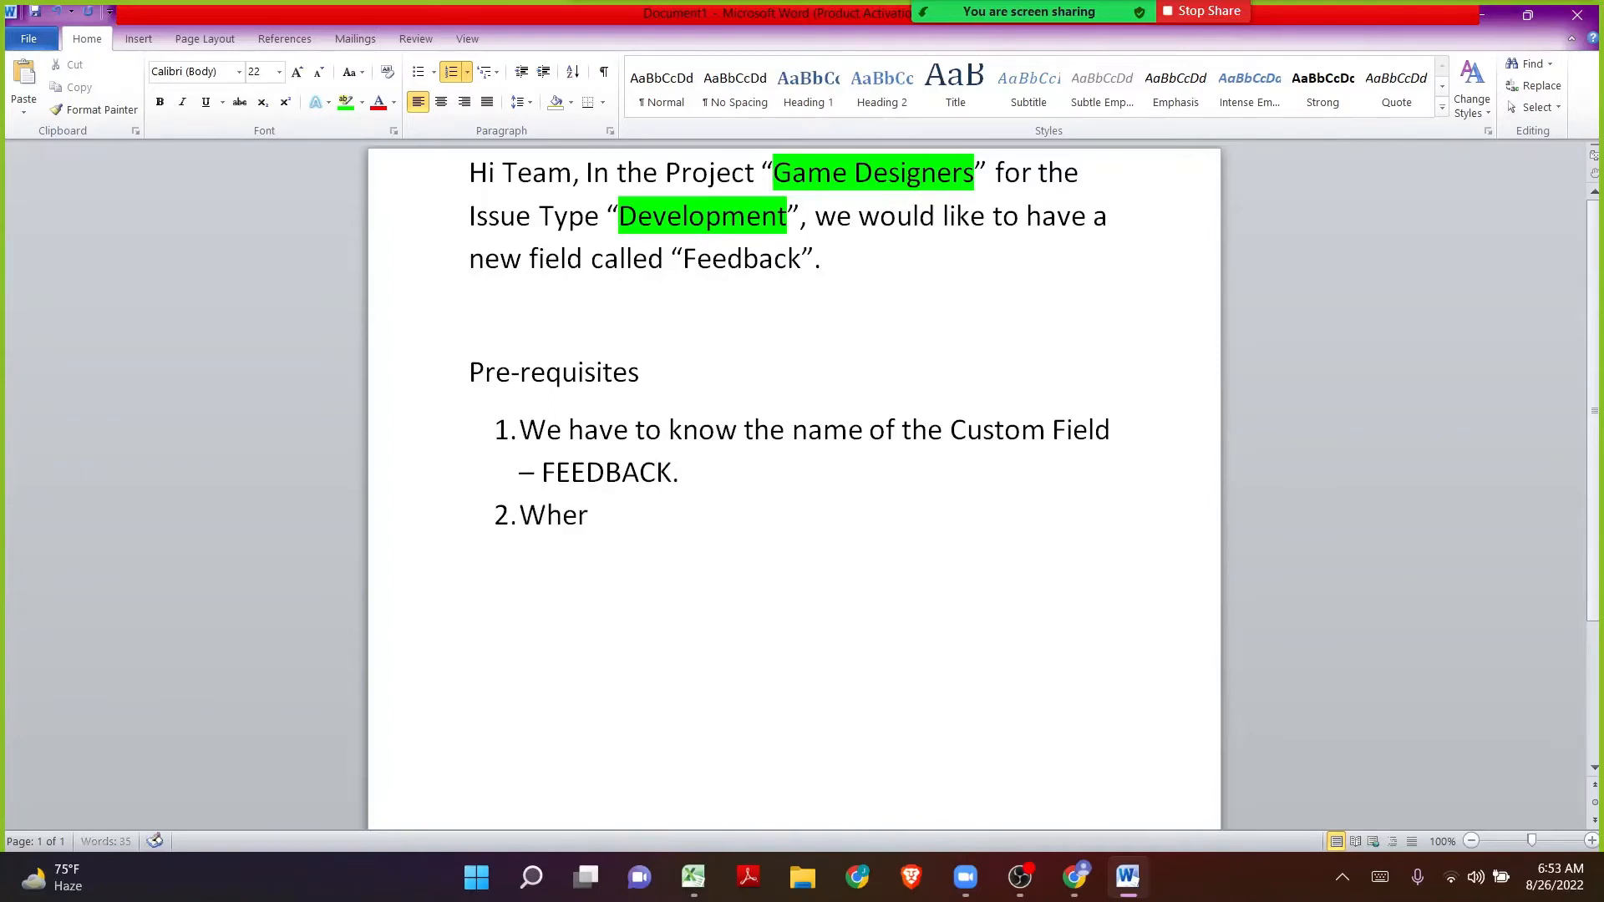
{"action": "key", "text": "BackSpace"}
{"action": "key", "text": "BackSpace"}
{"action": "key", "text": "BackSpace"}
{"action": "type", "text": "ne"}
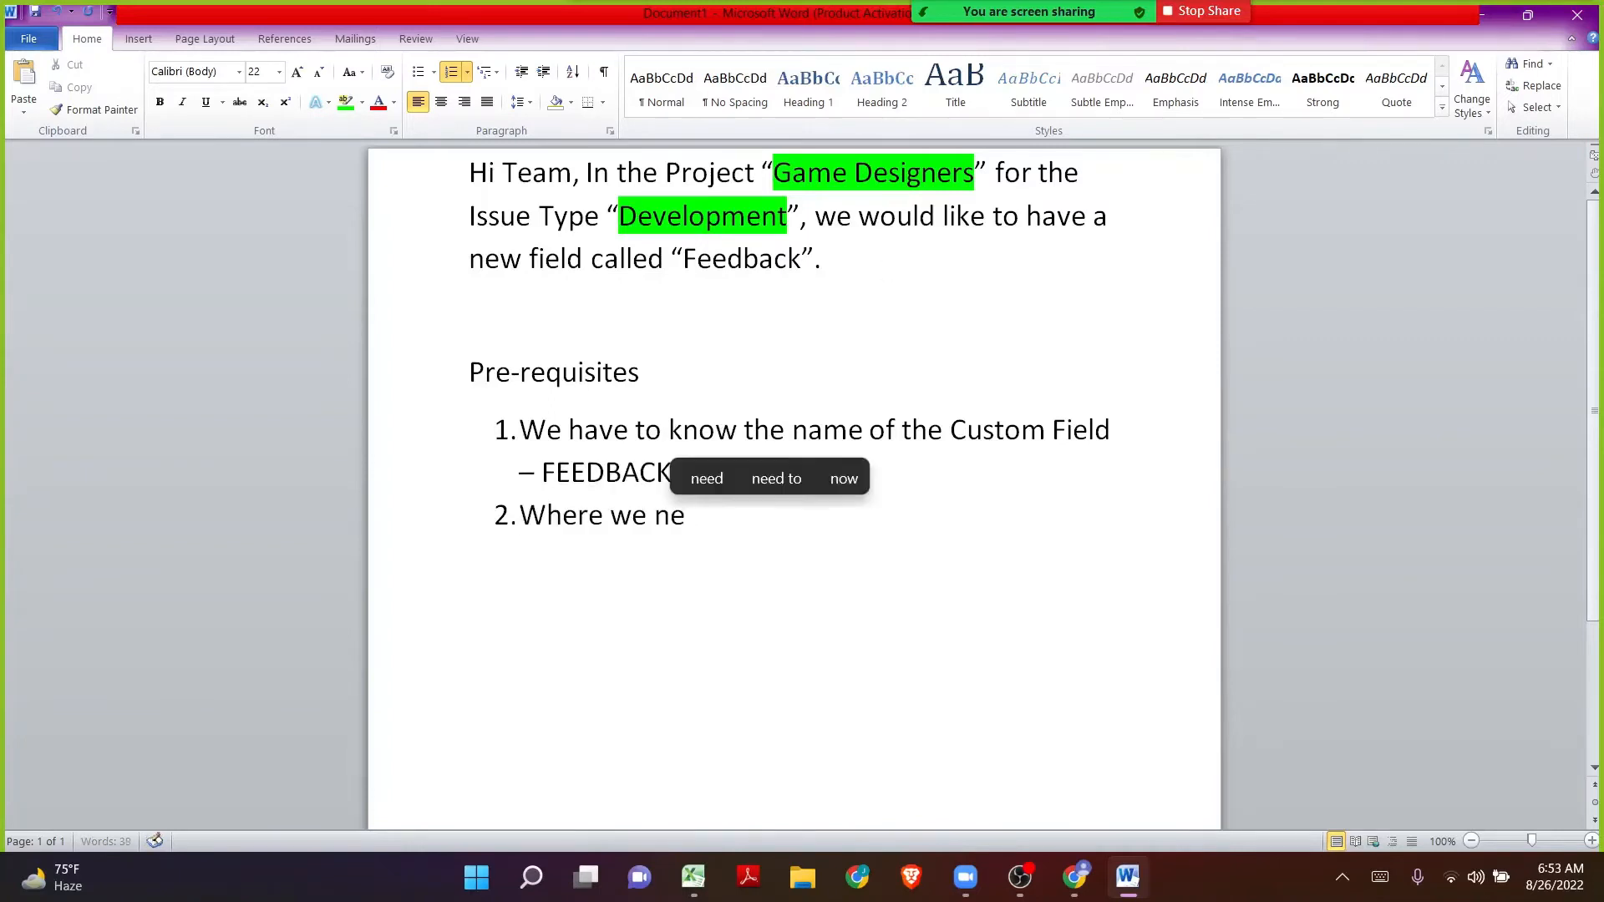
{"action": "type", "text": "ed to ad"}
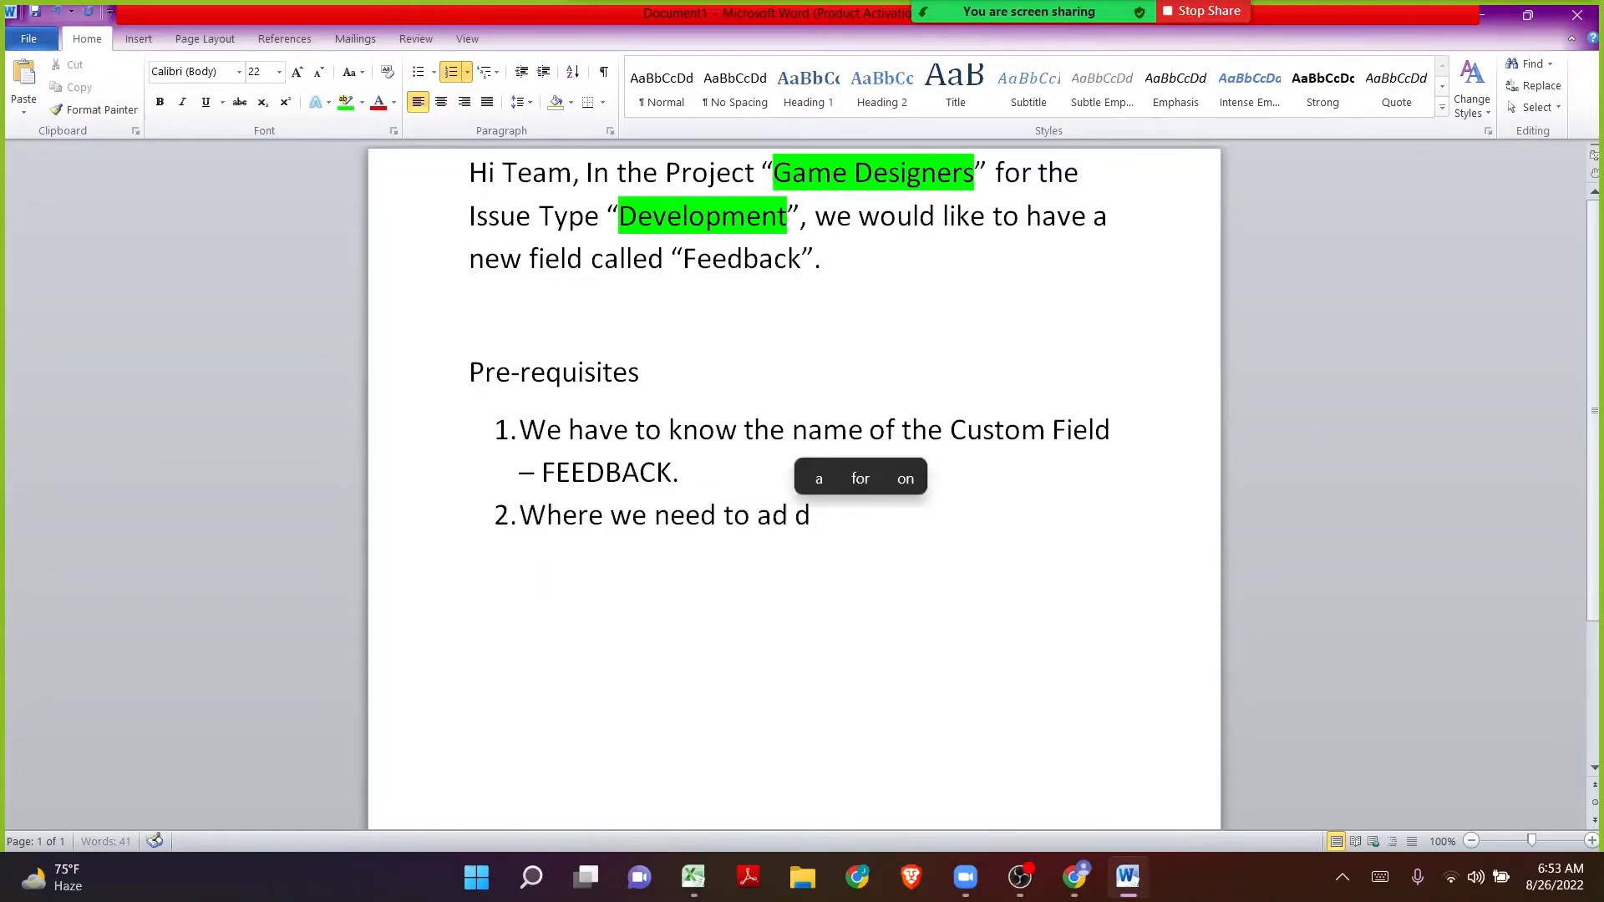
{"action": "type", "text": "d the cust"}
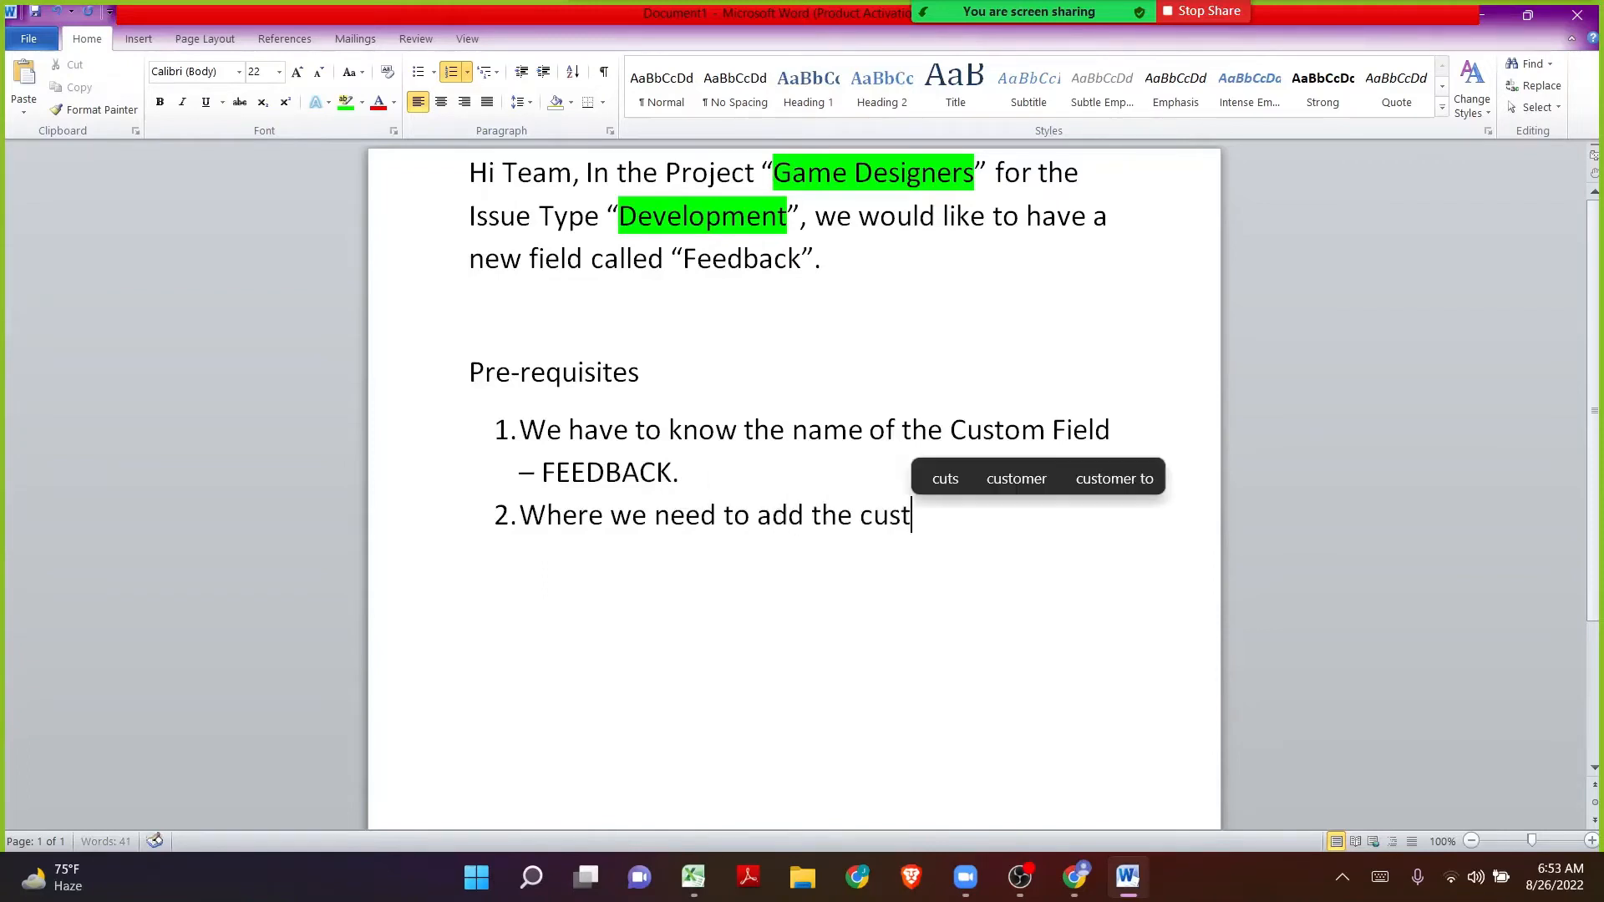
{"action": "type", "text": "om Field -"}
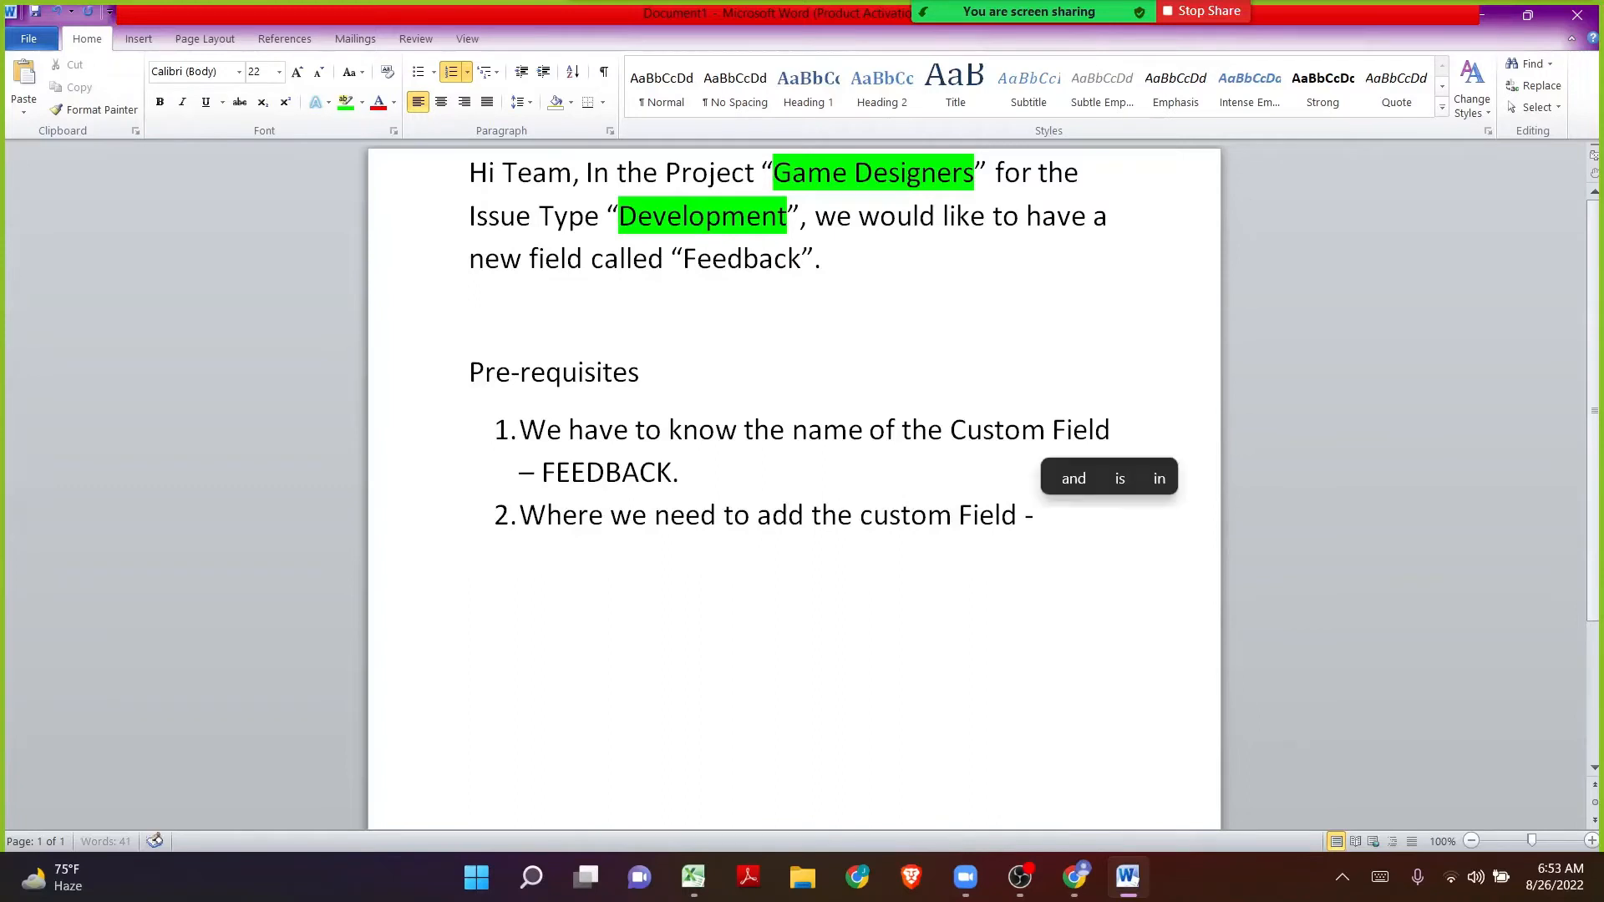
Step: Finish the second list item with "Project name and the Issue Type/Types details.", with "Issue" spelled correctly
{"action": "type", "text": " Project nae"}
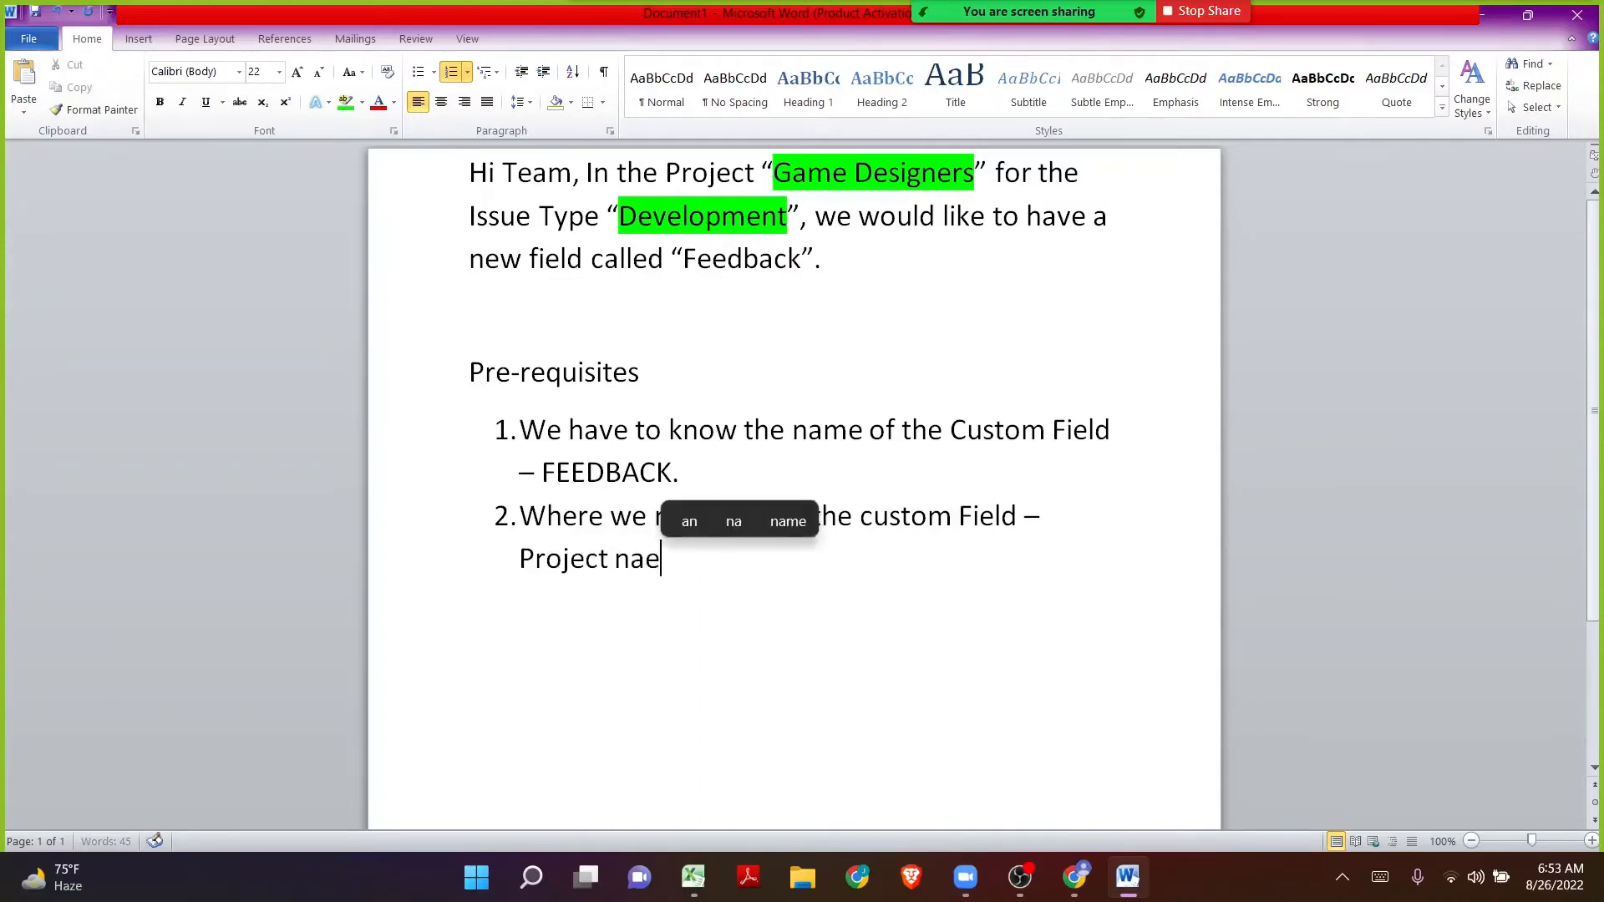
{"action": "key", "text": "BackSpace"}
{"action": "type", "text": "me and t"}
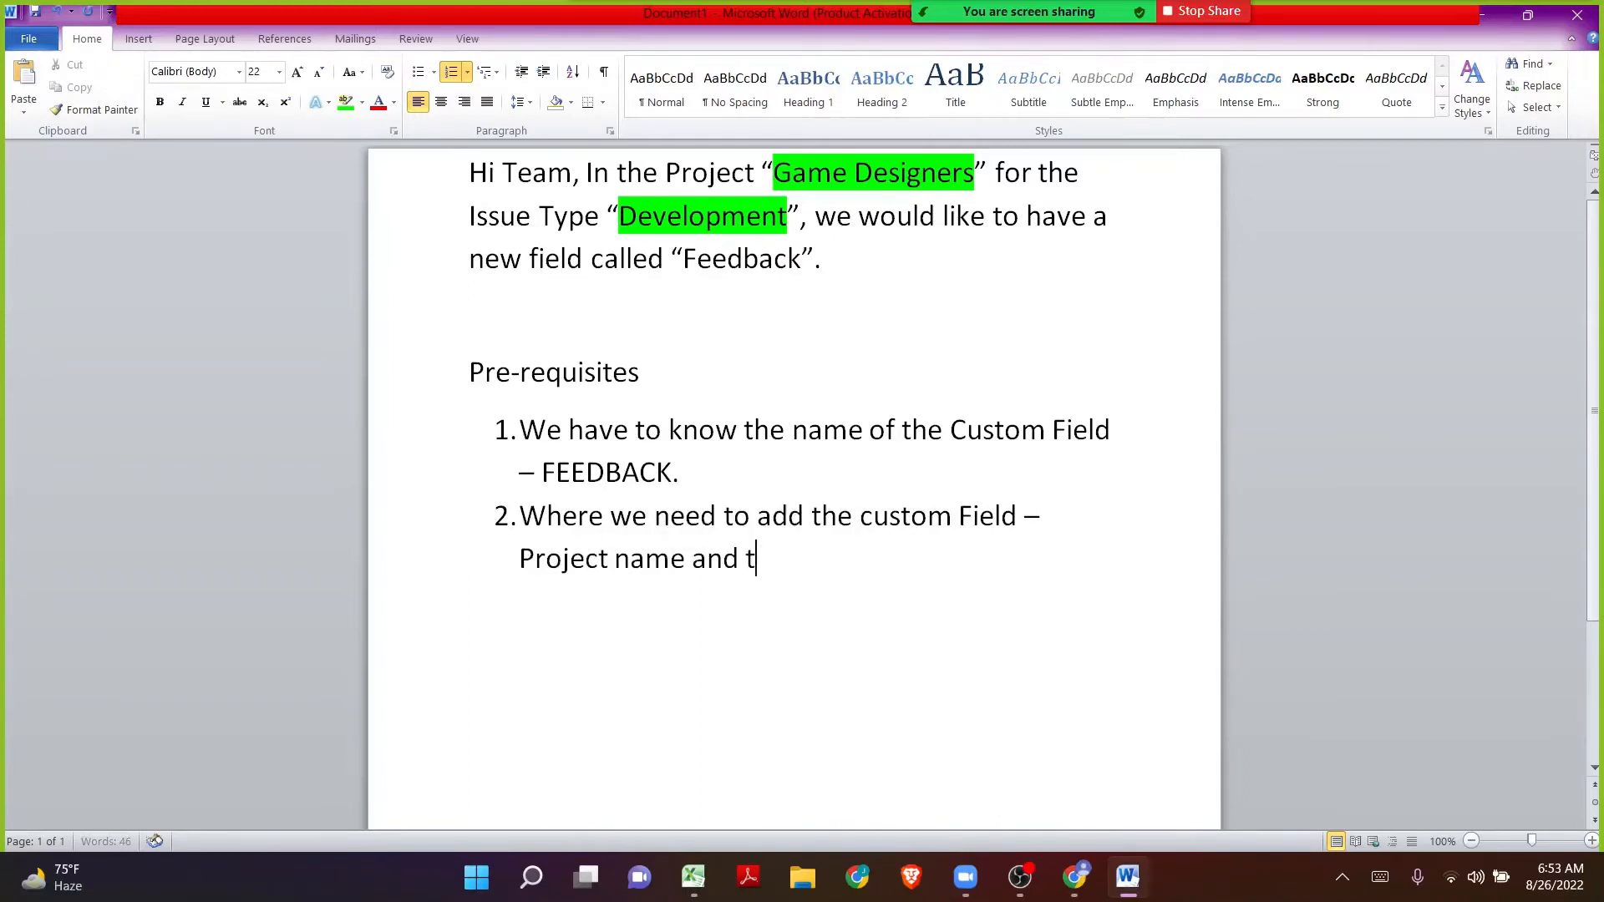
{"action": "type", "text": "he Issye Ty"}
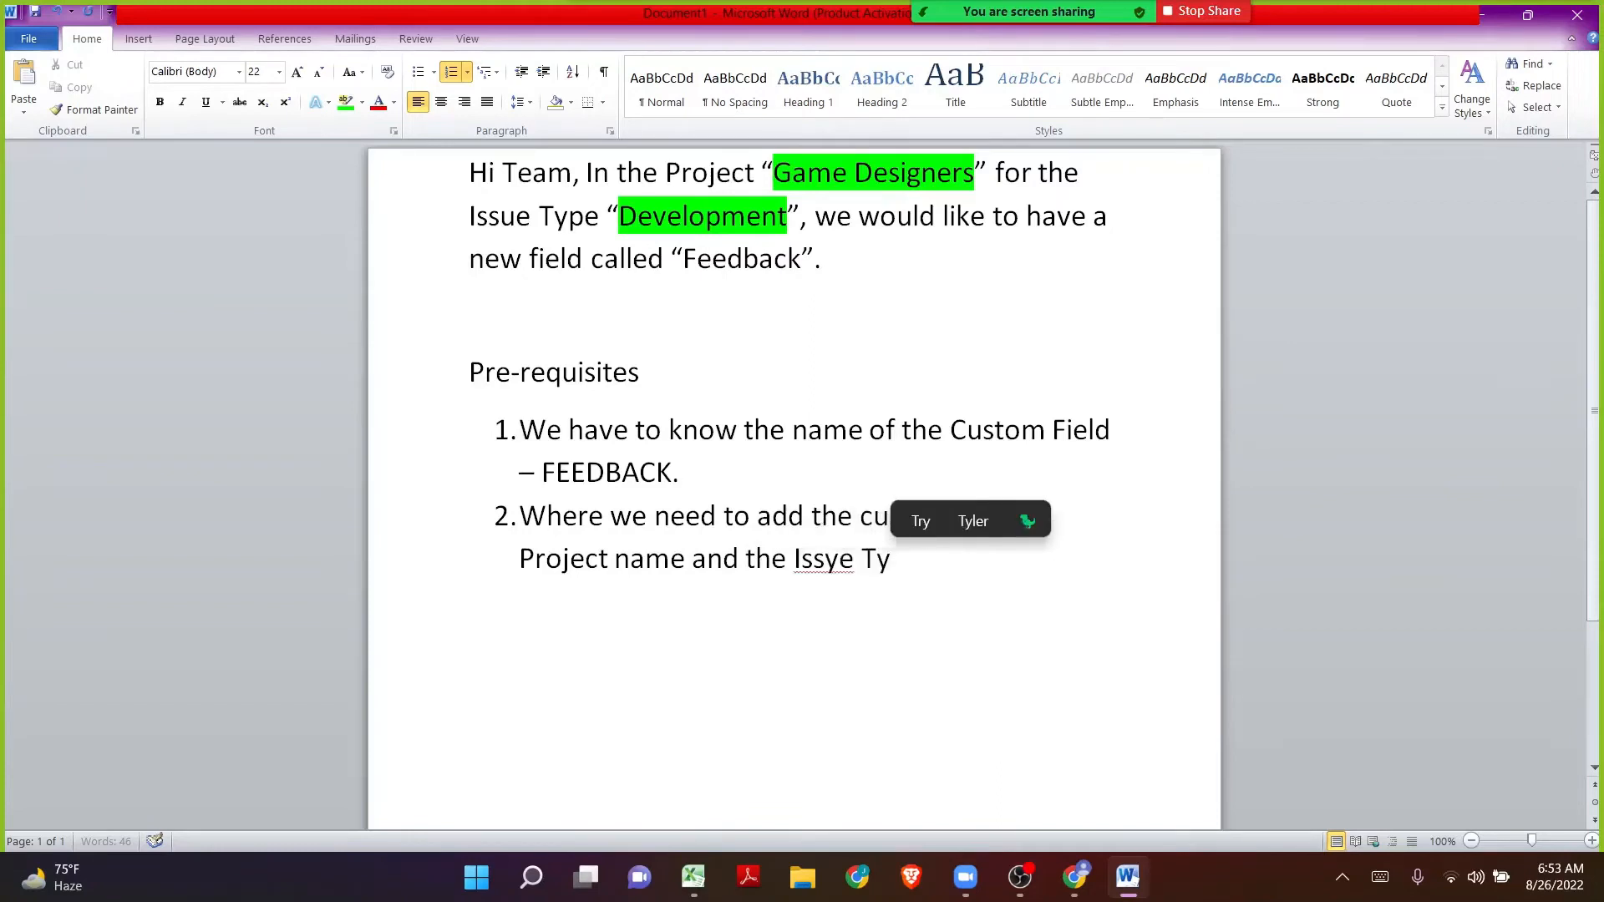
{"action": "type", "text": "pe/Typ"}
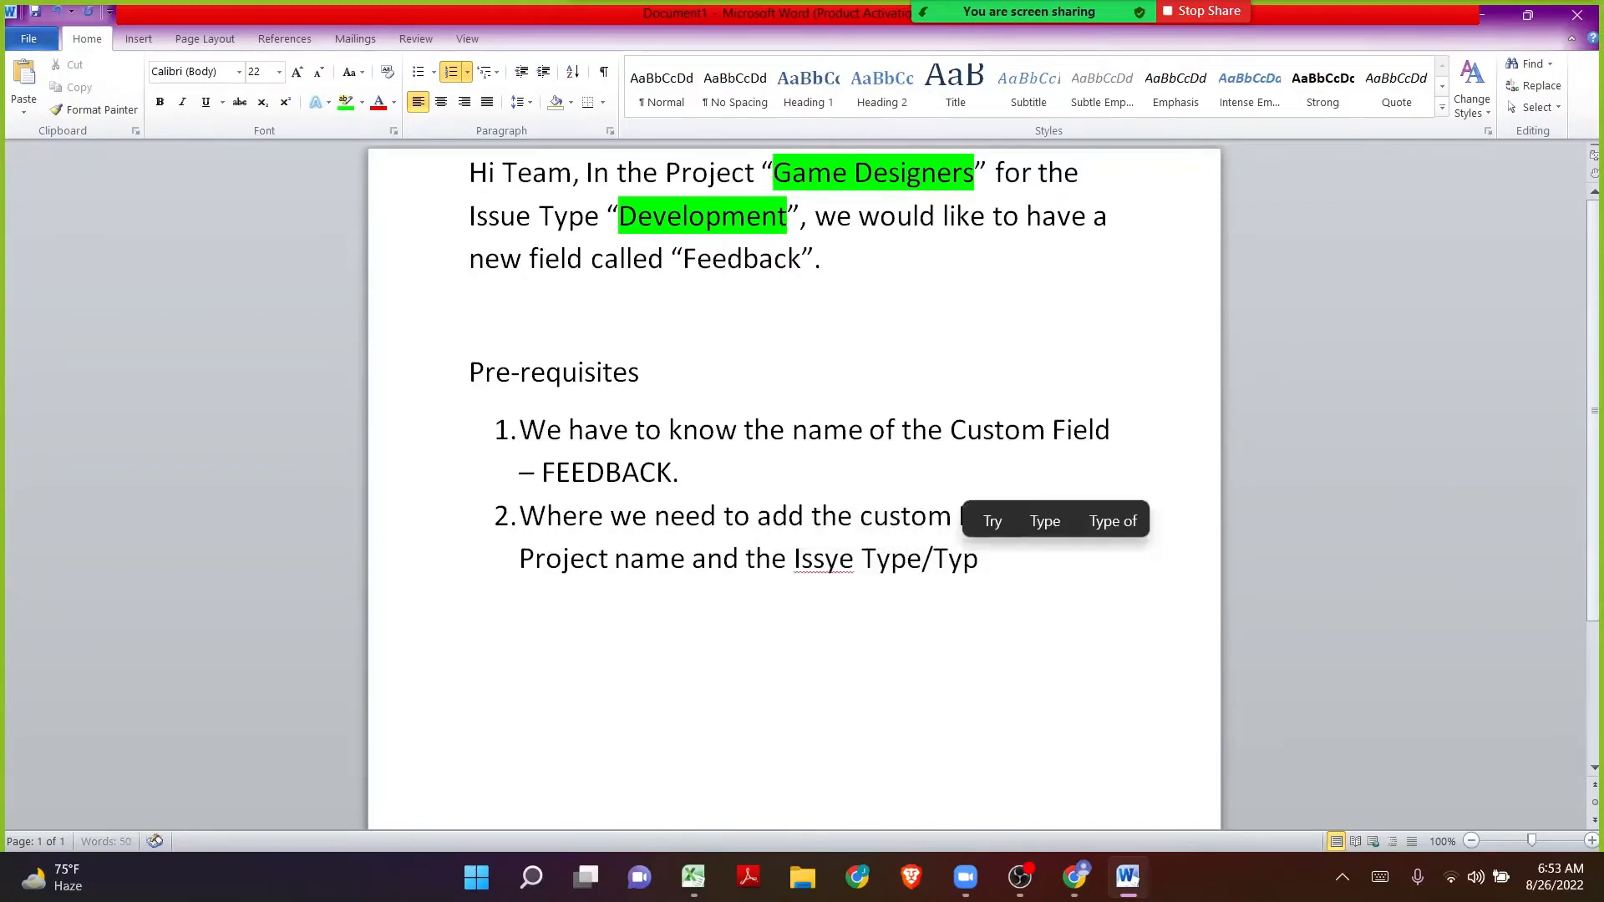
{"action": "type", "text": "es details."}
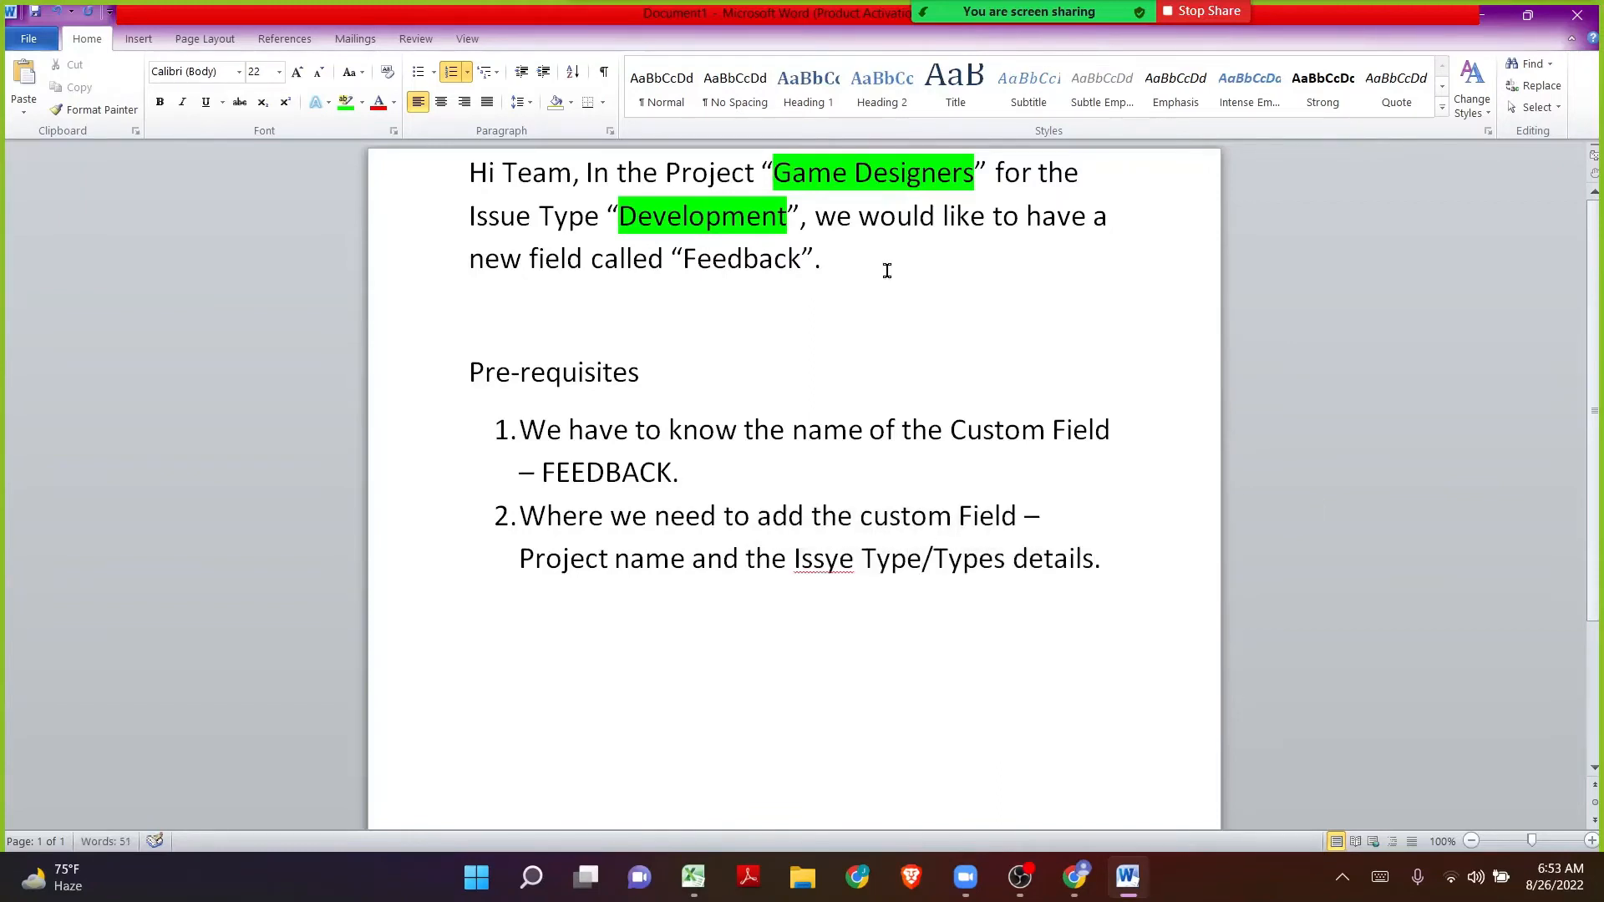
{"action": "right_click", "coordinate": [816, 563]}
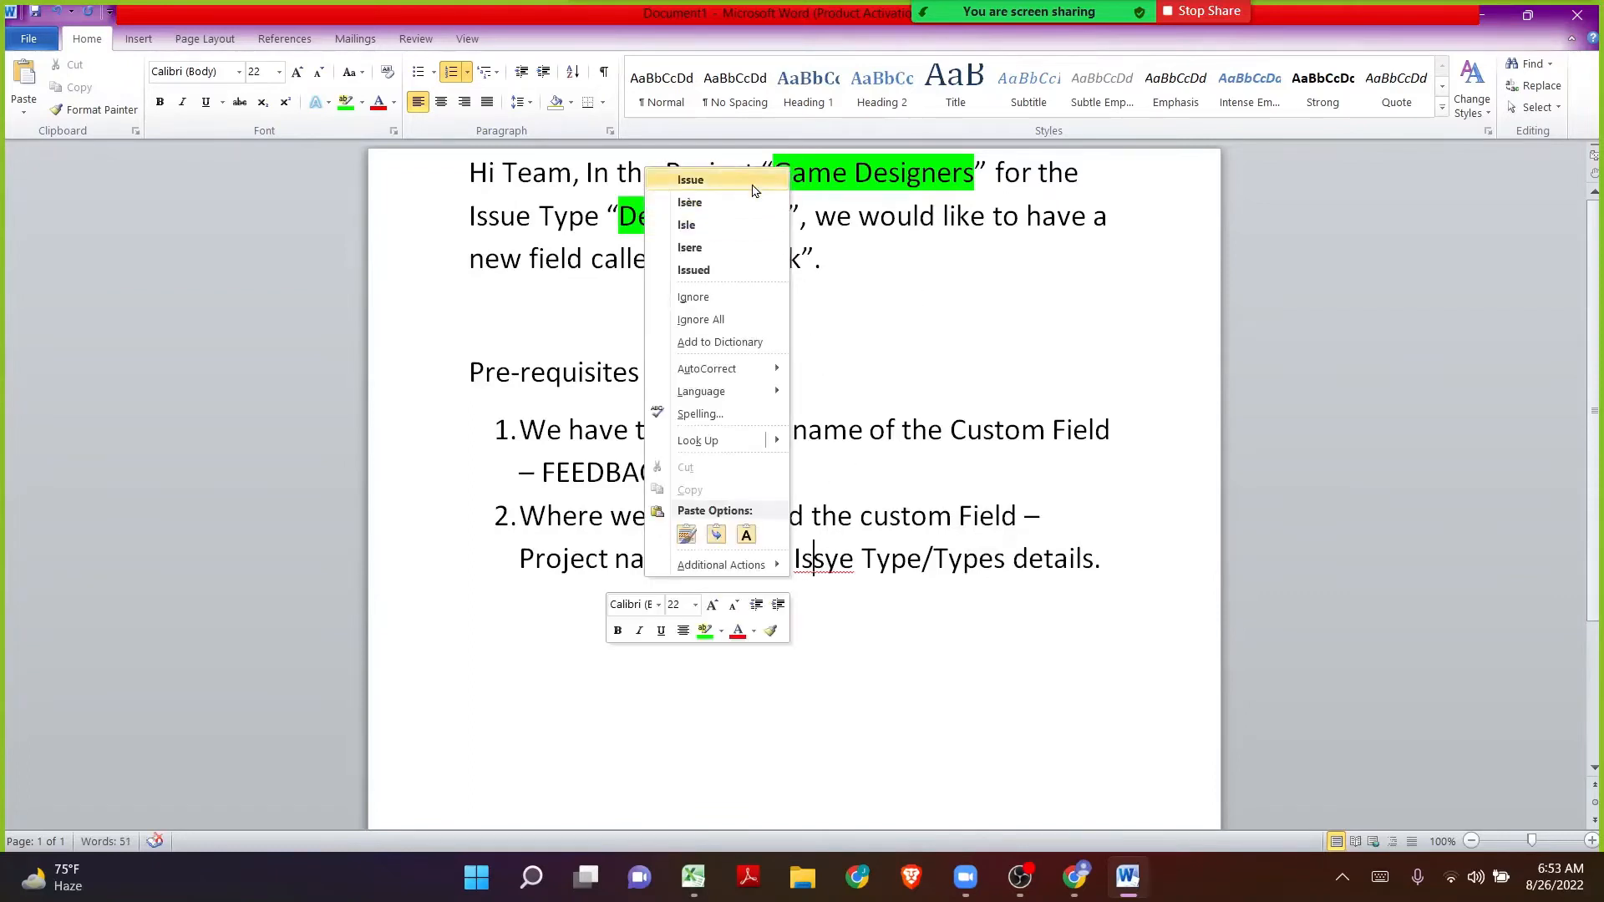
{"action": "left_click", "coordinate": [752, 181]}
{"action": "left_click", "coordinate": [975, 590]}
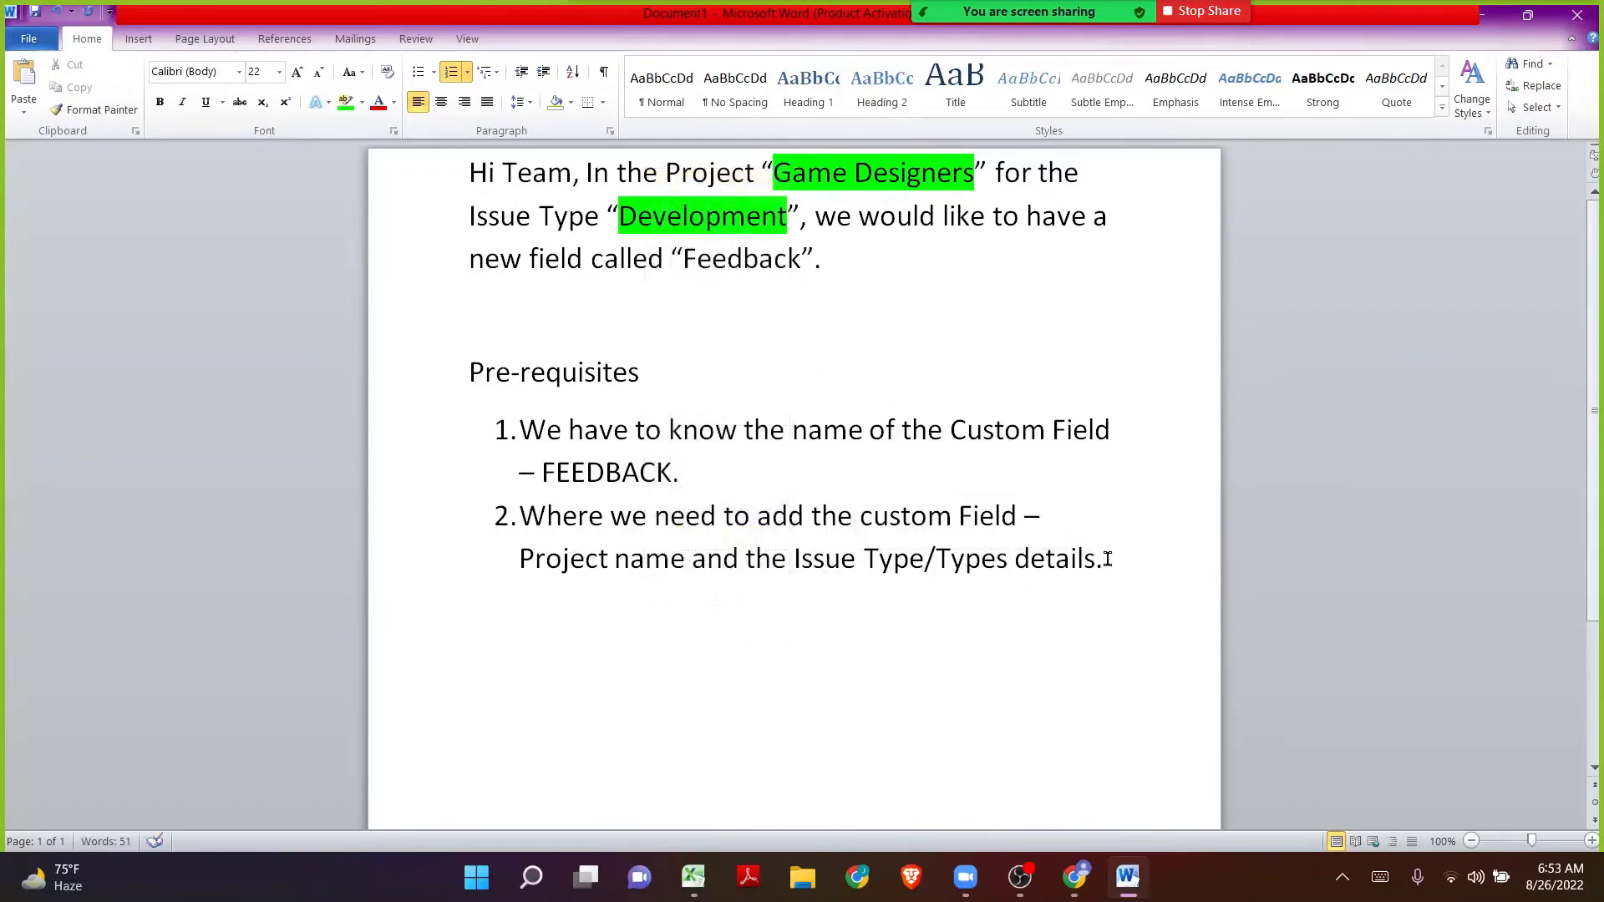
Step: Highlight both prerequisite list items in bright green
{"action": "left_click_drag", "start_coordinate": [1128, 560], "coordinate": [499, 447]}
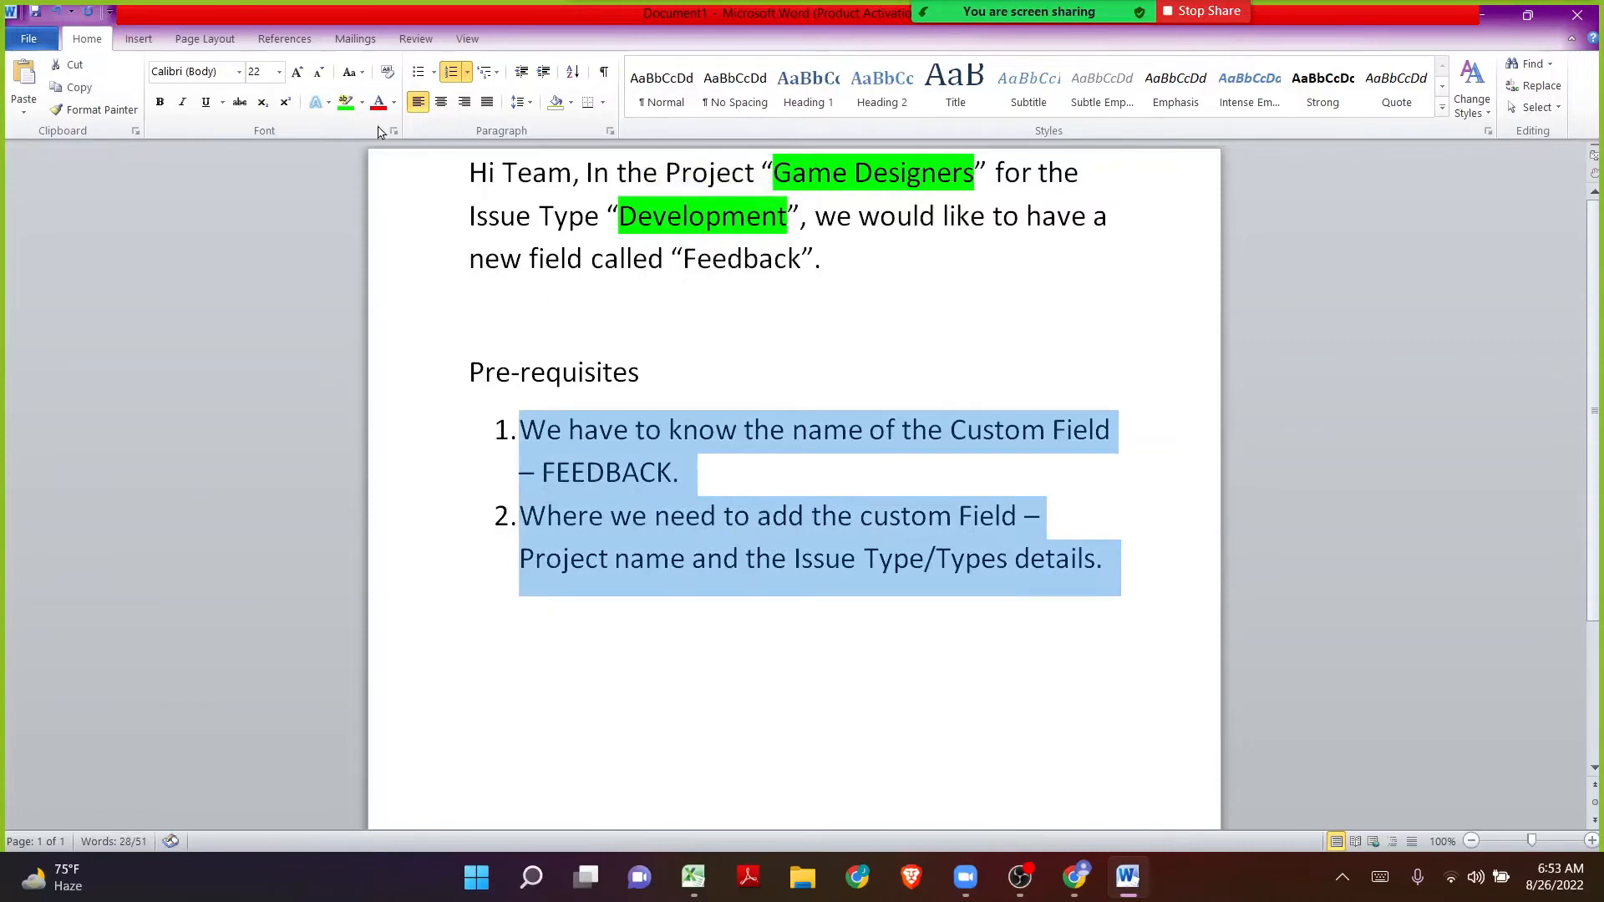
{"action": "left_click", "coordinate": [342, 102]}
{"action": "left_click", "coordinate": [713, 311]}
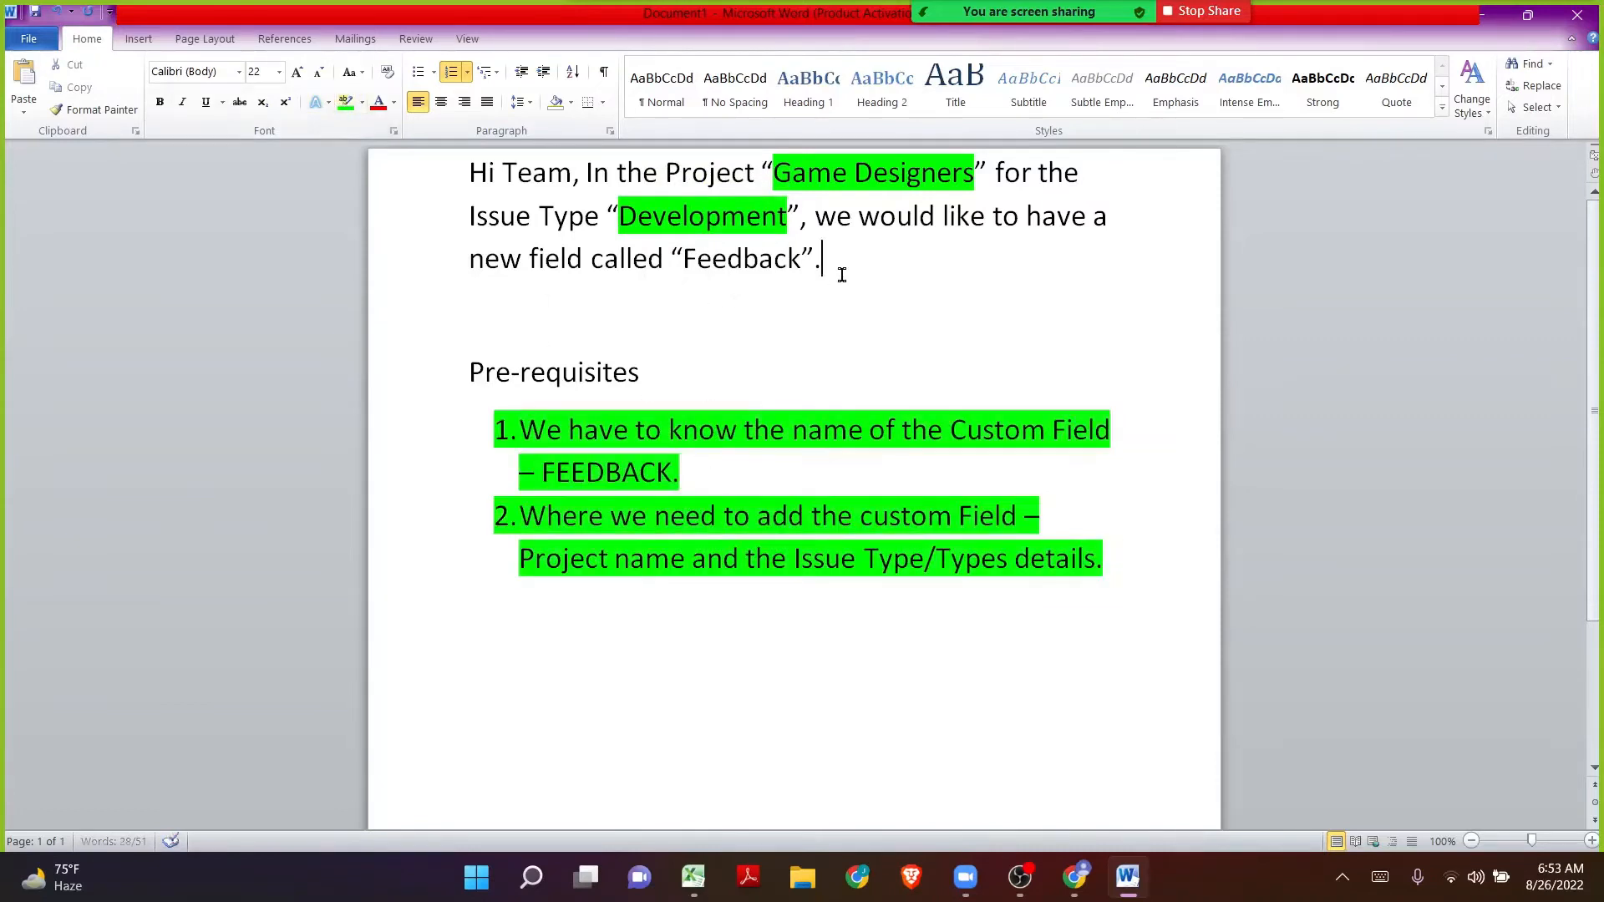
{"action": "left_click_drag", "start_coordinate": [842, 276], "coordinate": [430, 162]}
{"action": "left_click", "coordinate": [1251, 578]}
Step: Add a third numbered item and set the text highlight to No Color
{"action": "key", "text": "Return"}
{"action": "left_click", "coordinate": [363, 104]}
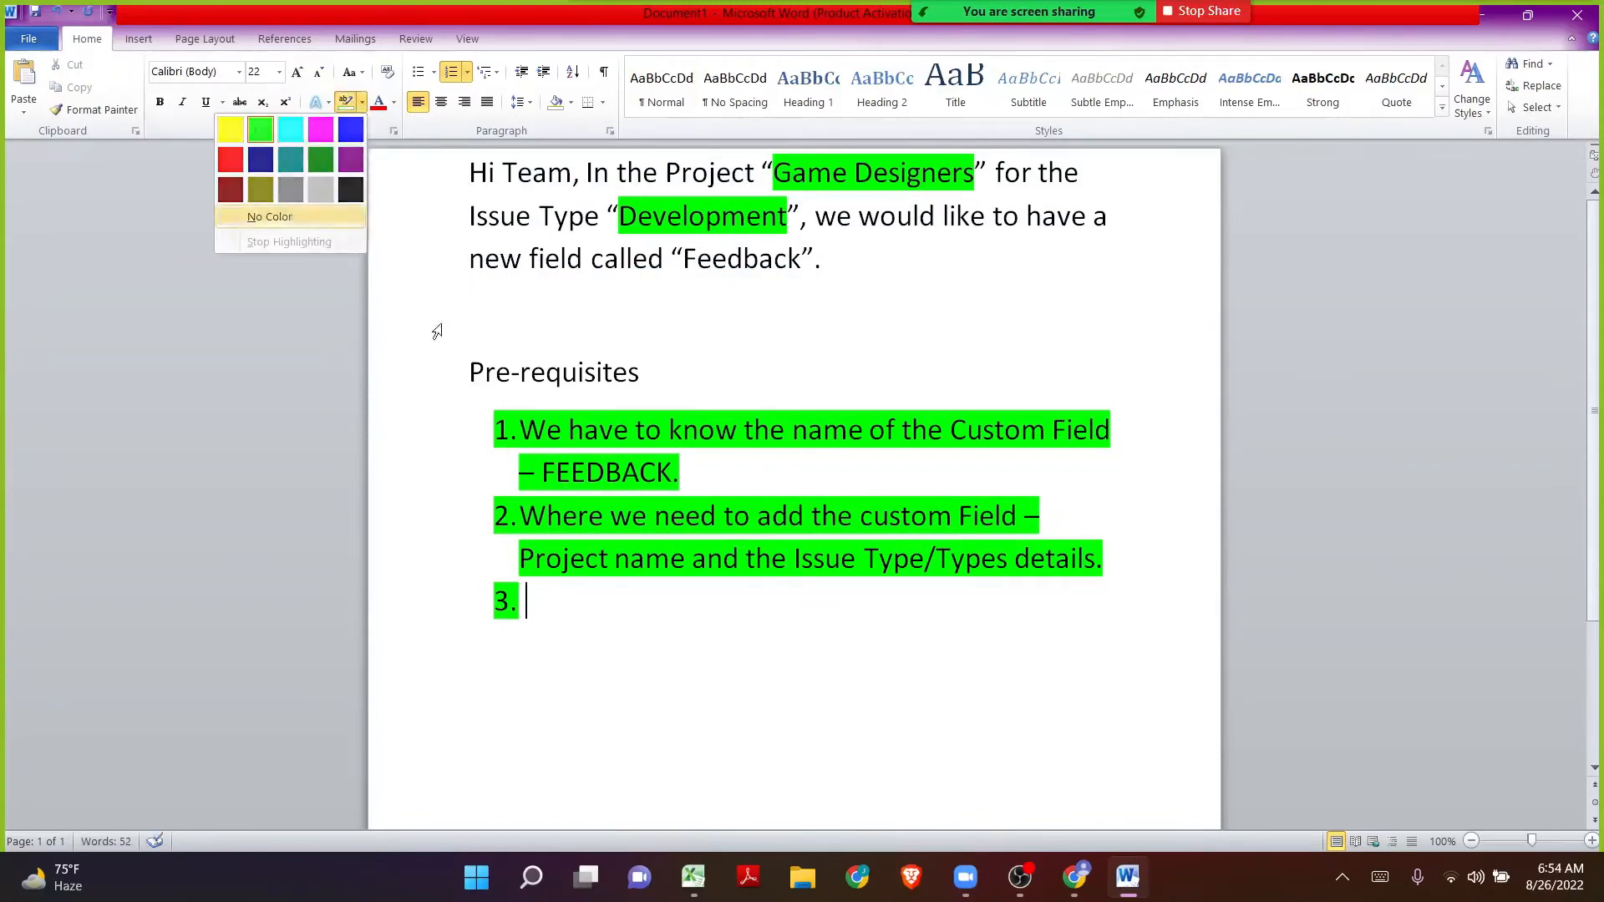
{"action": "left_click", "coordinate": [259, 215]}
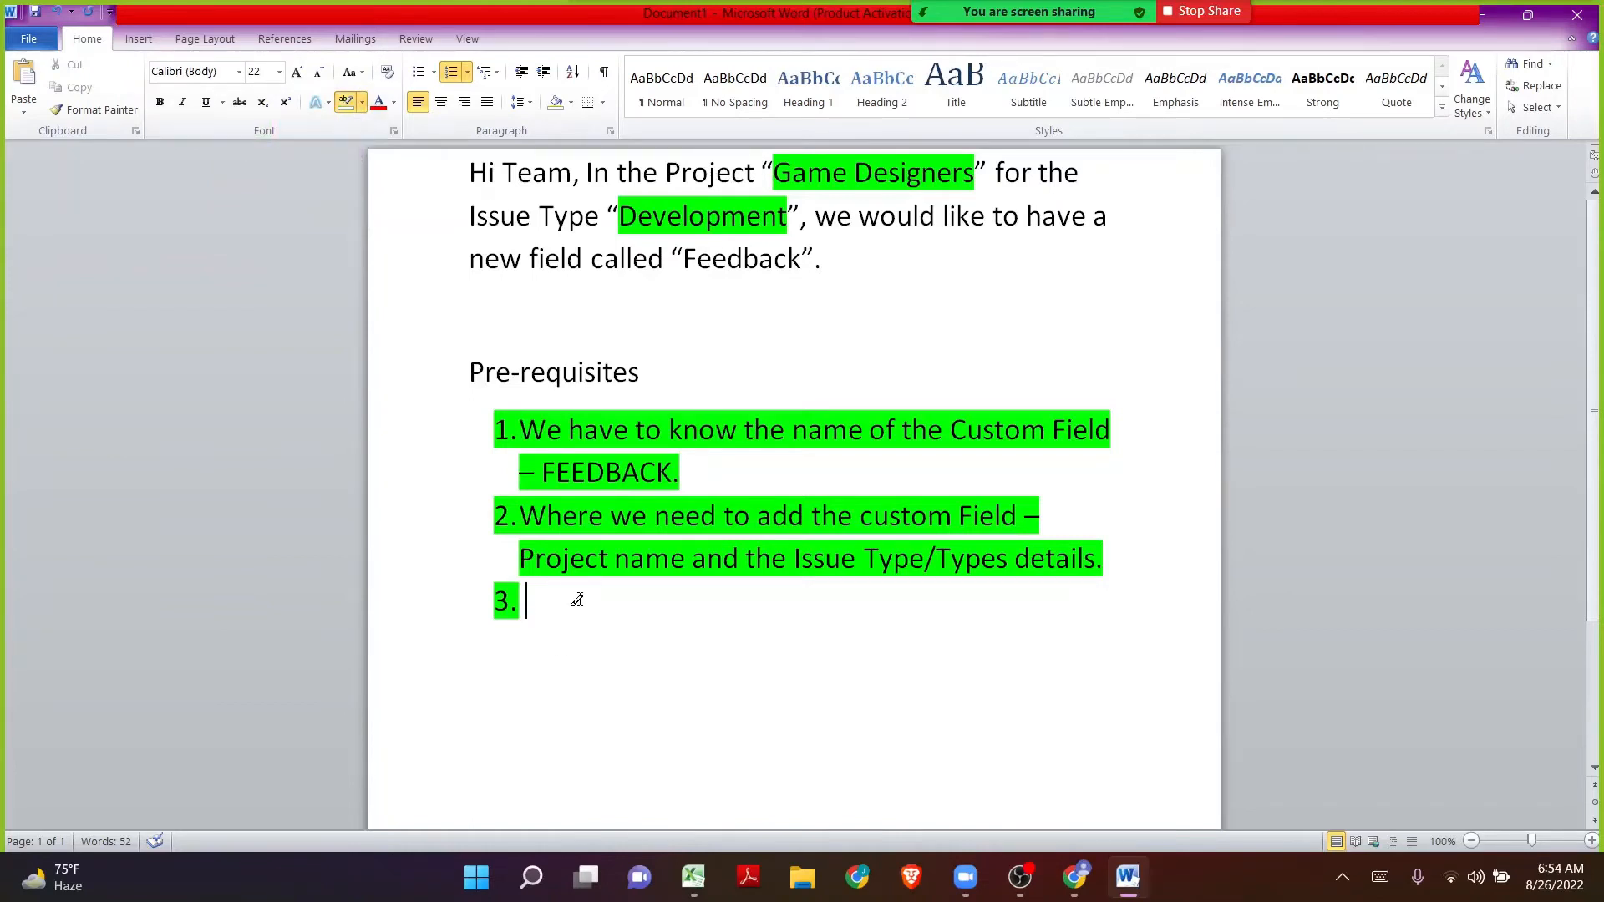
Step: Begin the third list item with "We have to know", with "know" spelled correctly
{"action": "type", "text": "Cust"}
{"action": "key", "text": "BackSpace"}
{"action": "key", "text": "BackSpace"}
{"action": "key", "text": "BackSpace"}
{"action": "key", "text": "BackSpace"}
{"action": "type", "text": "We"}
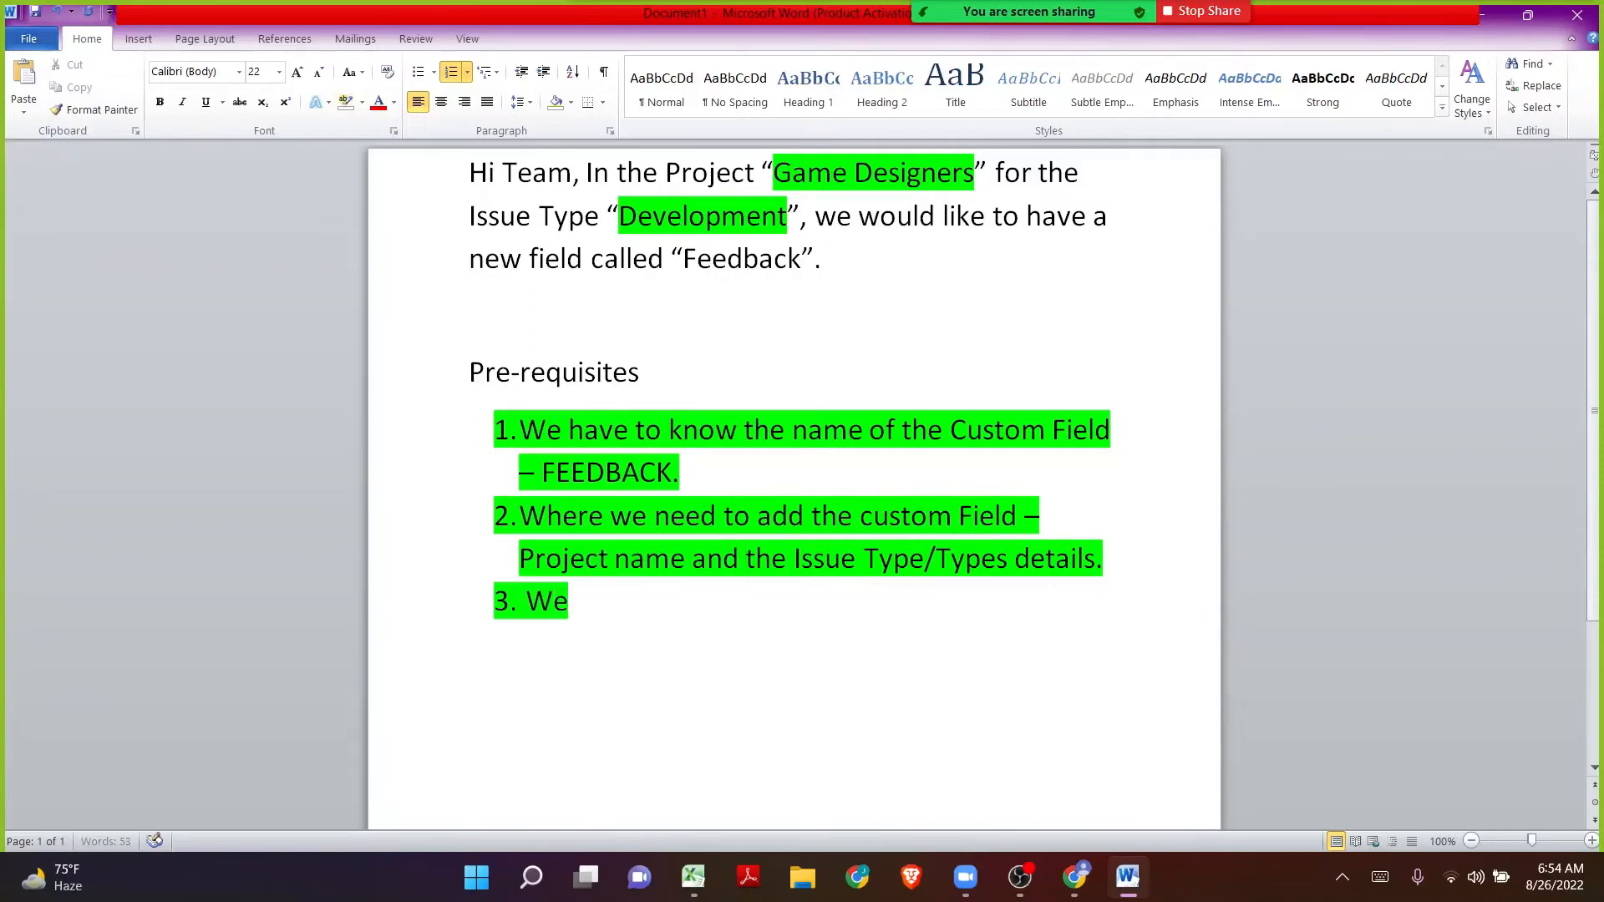
{"action": "type", "text": " have to kmow"}
{"action": "key", "text": "BackSpace"}
{"action": "key", "text": "BackSpace"}
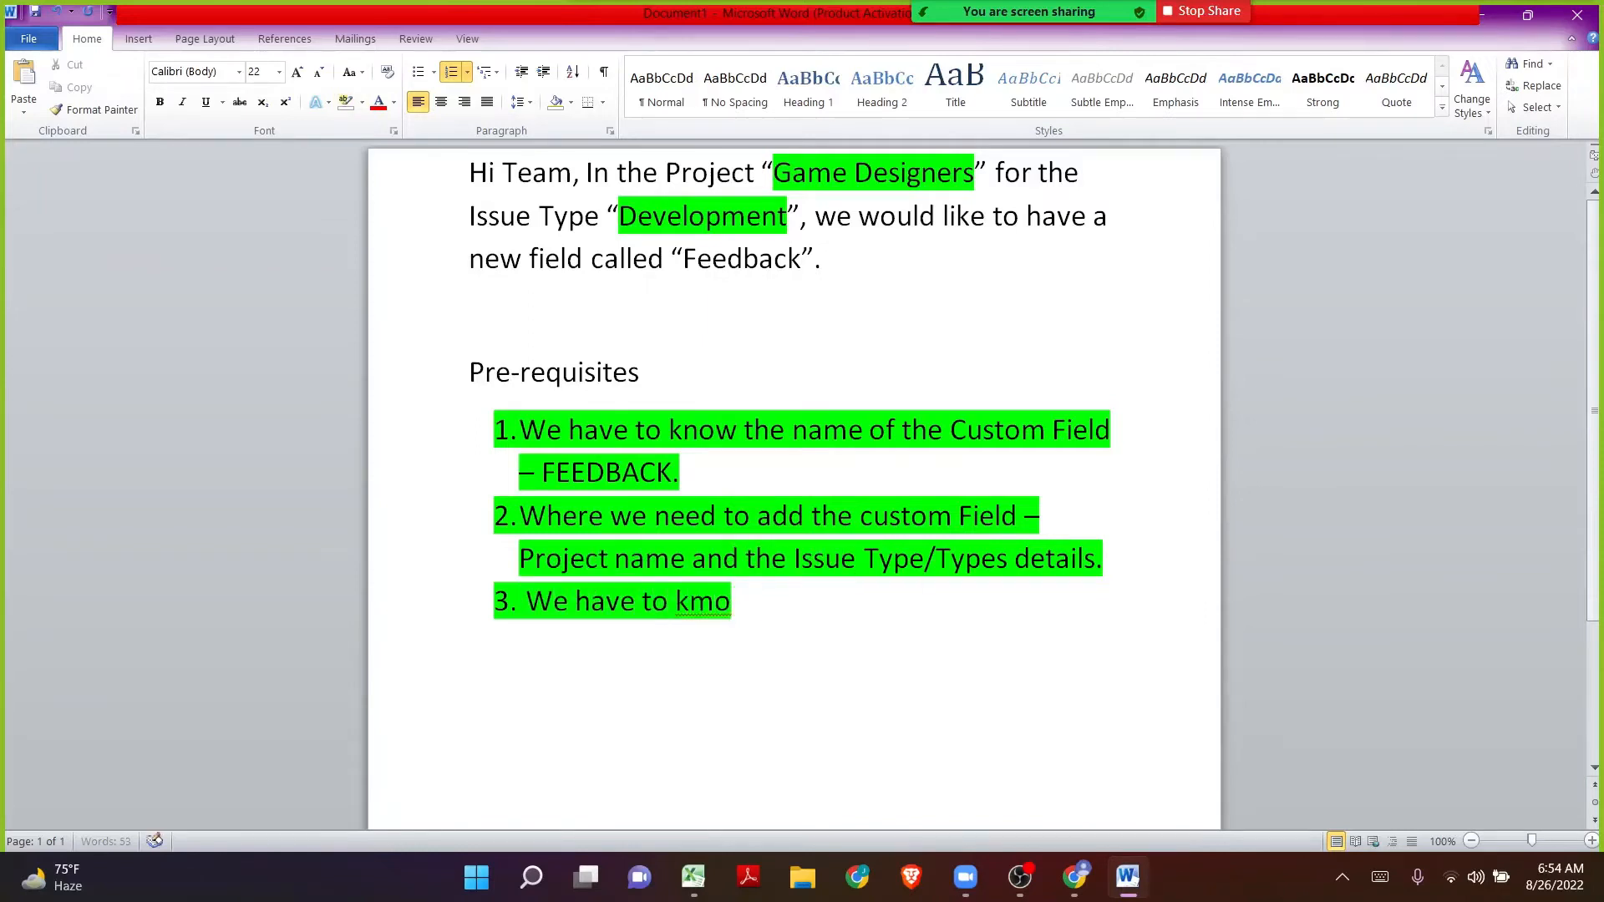
{"action": "key", "text": "BackSpace"}
{"action": "key", "text": "BackSpace"}
{"action": "type", "text": "now "}
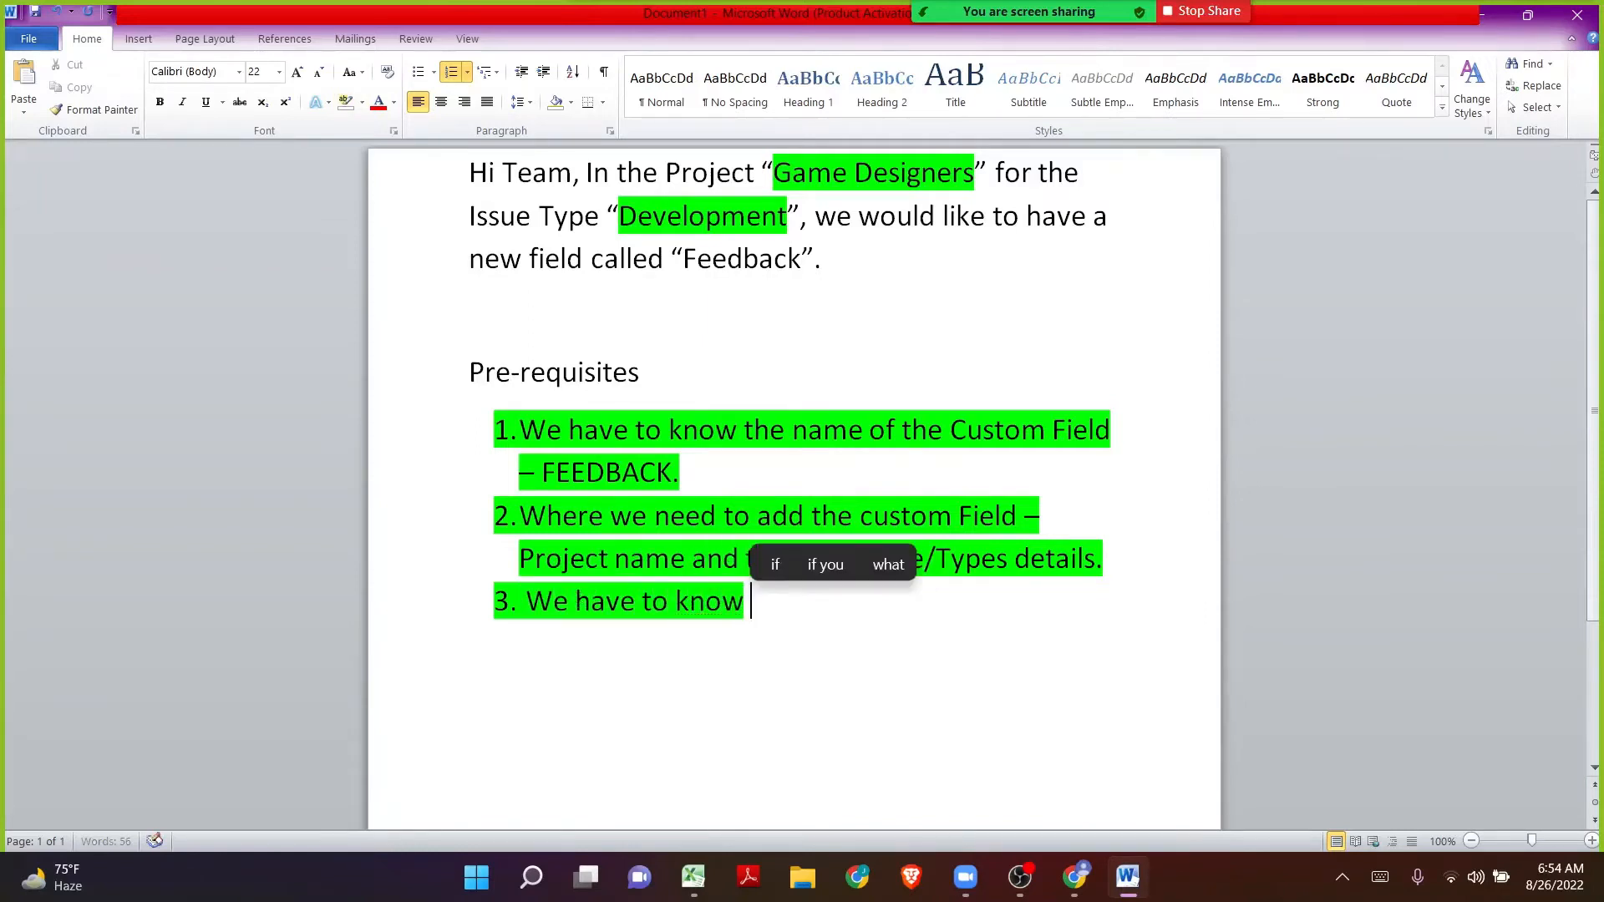
Step: Complete the third list item with "the Custom Field TYPE???"
{"action": "type", "text": "the Custom "}
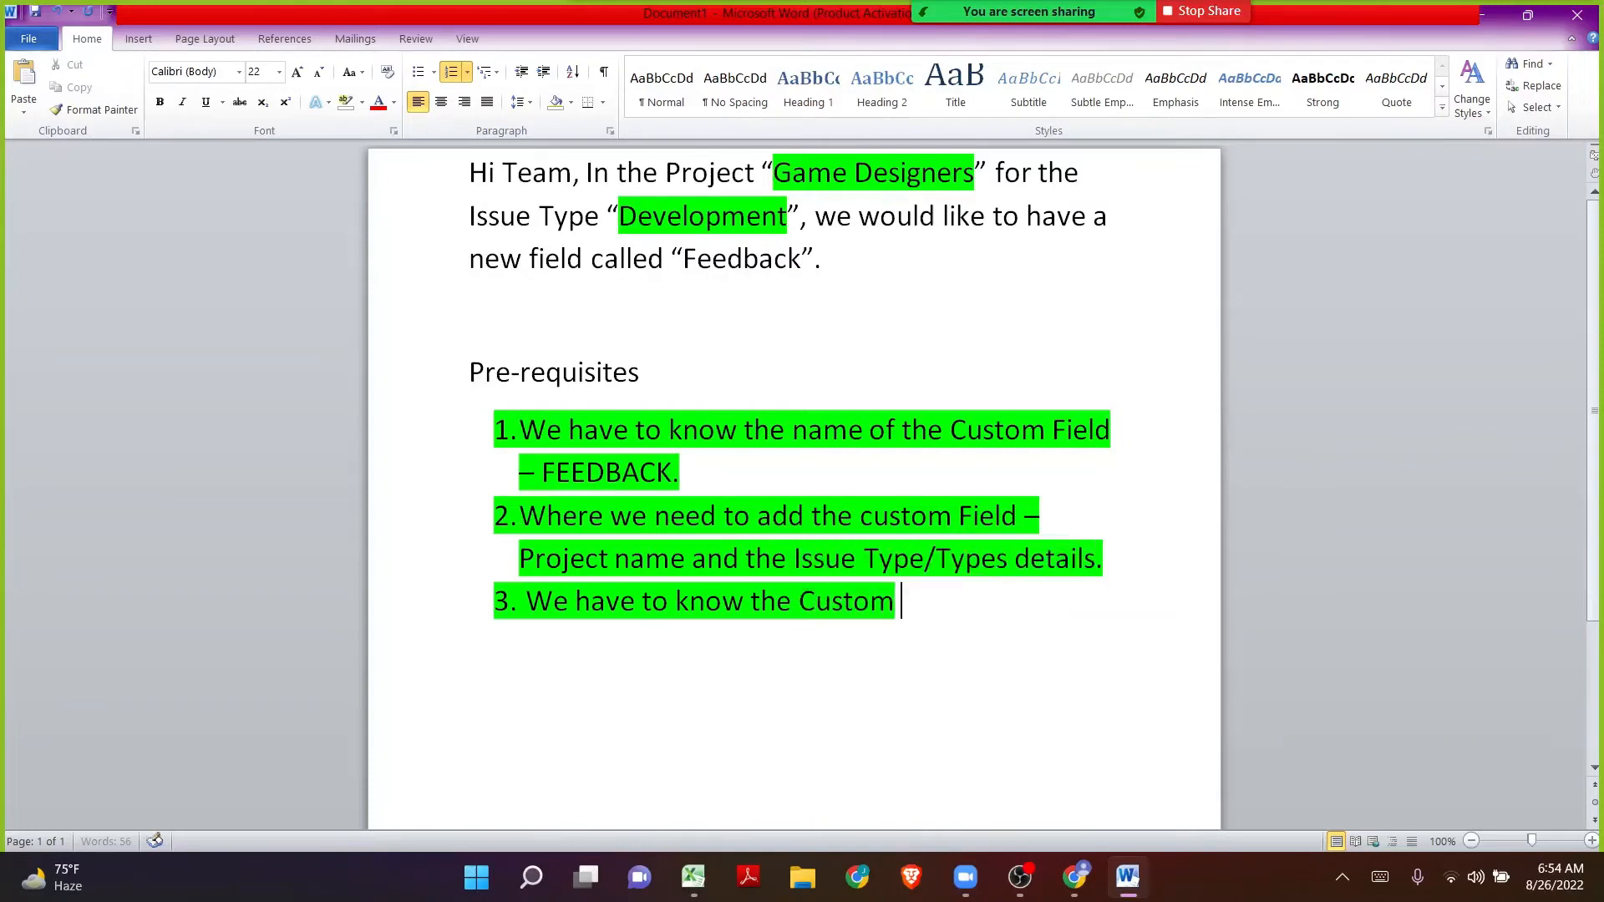
{"action": "type", "text": "Field TYPE"}
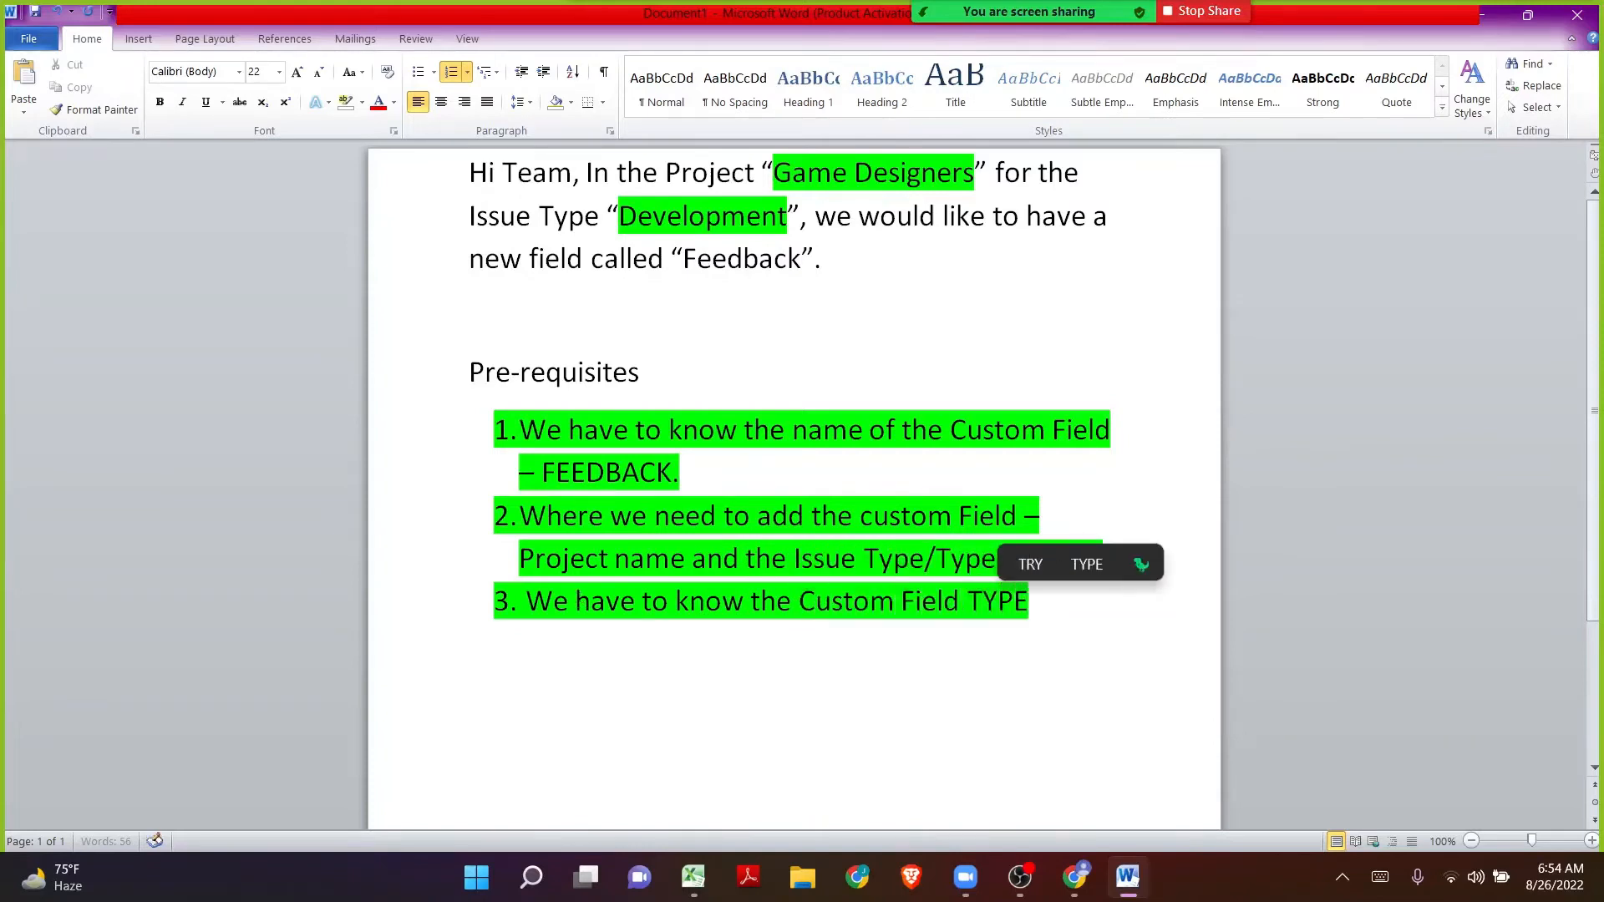
{"action": "key", "text": "ctrl+shift+Left"}
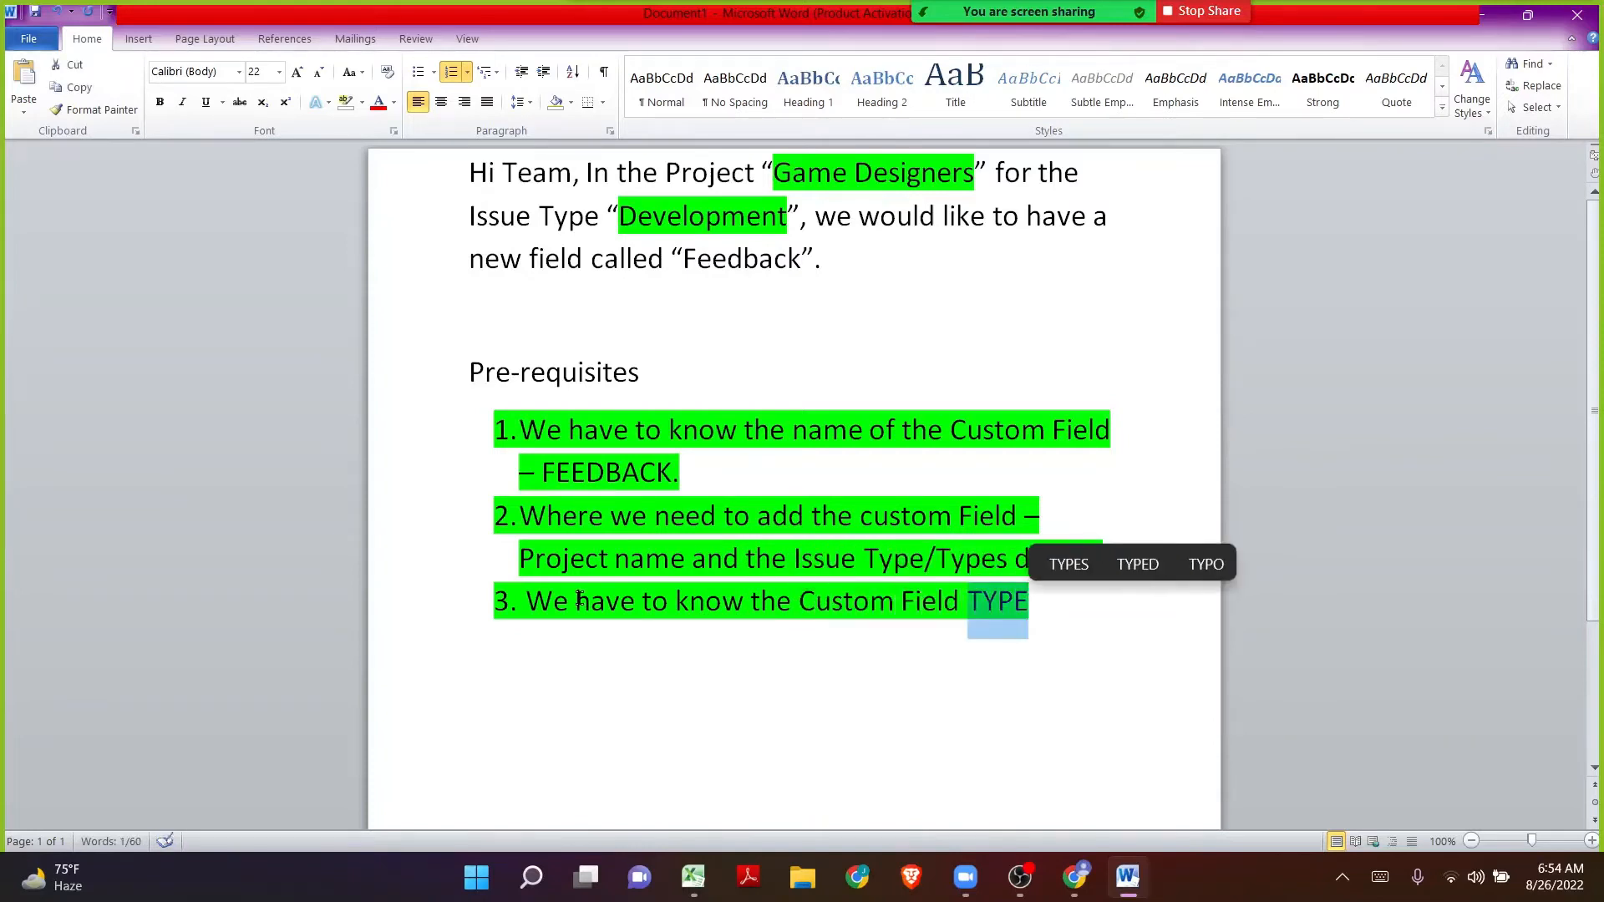
{"action": "key", "text": "End"}
{"action": "type", "text": "???"}
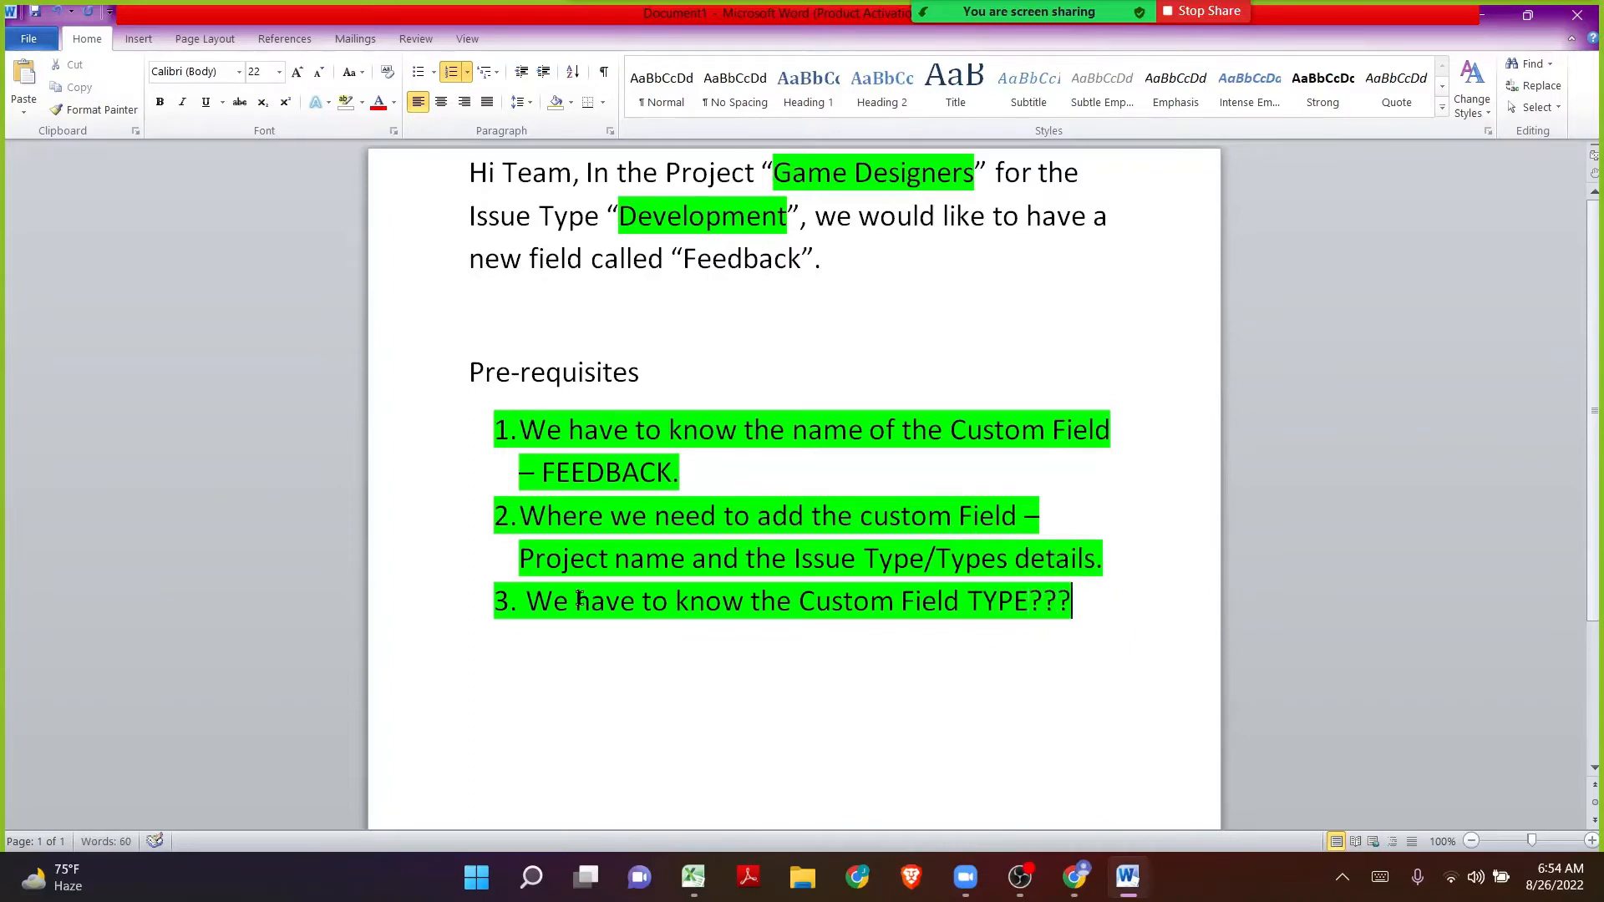
Step: Remove the green highlight from the whole third prerequisite item
{"action": "key", "text": "ctrl+shift+Left"}
{"action": "key", "text": "ctrl+shift+Left"}
{"action": "key", "text": "ctrl+shift+Left"}
{"action": "key", "text": "ctrl+shift+Left"}
{"action": "key", "text": "ctrl+shift+Left"}
{"action": "key", "text": "ctrl+shift+Left"}
{"action": "key", "text": "ctrl+shift+Left"}
{"action": "key", "text": "ctrl+shift+Left"}
{"action": "key", "text": "ctrl+shift+Left"}
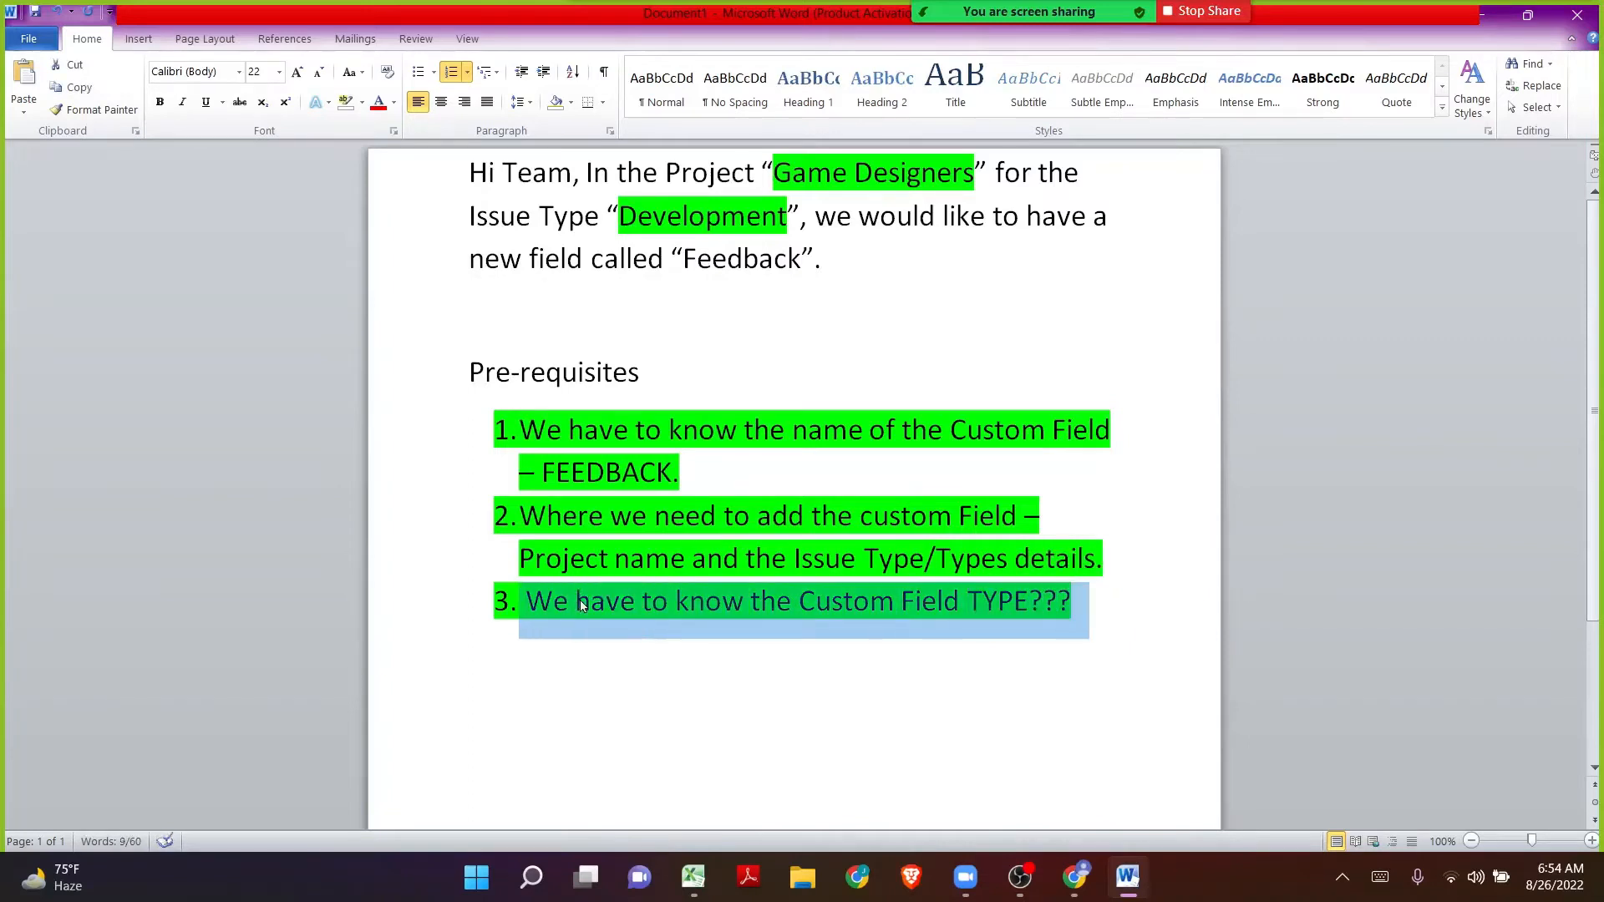
{"action": "left_click", "coordinate": [340, 104]}
{"action": "left_click", "coordinate": [991, 704]}
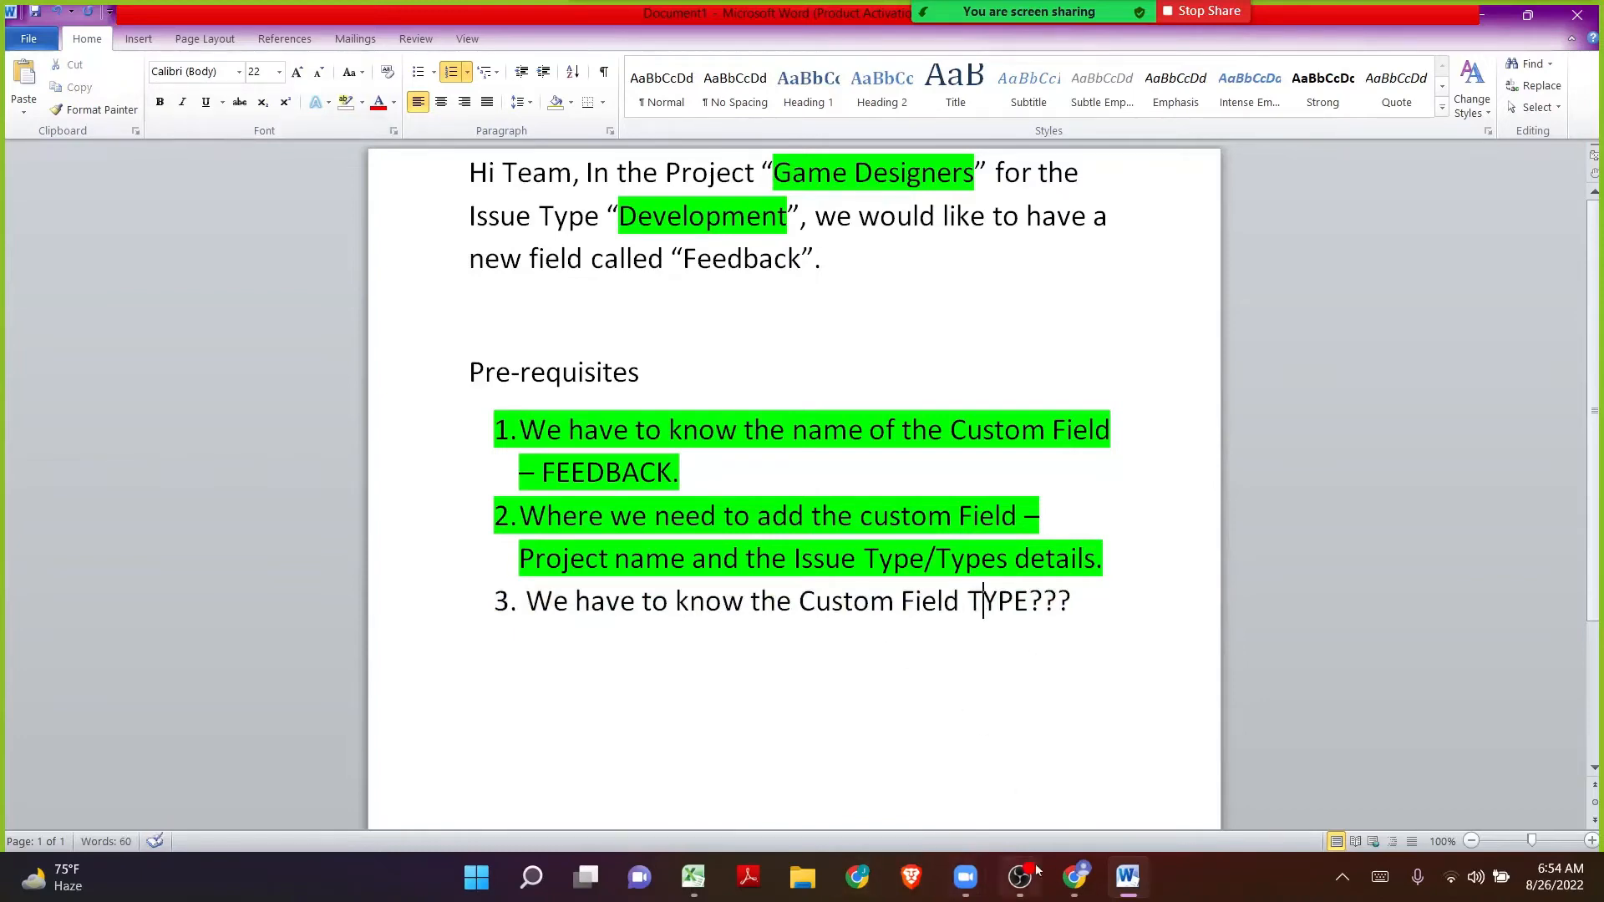
Step: Switch to Jira in Chrome, open a new Development issue in Game Designers and examine its Summary, Description and Attachment fields
{"action": "left_click", "coordinate": [1075, 876]}
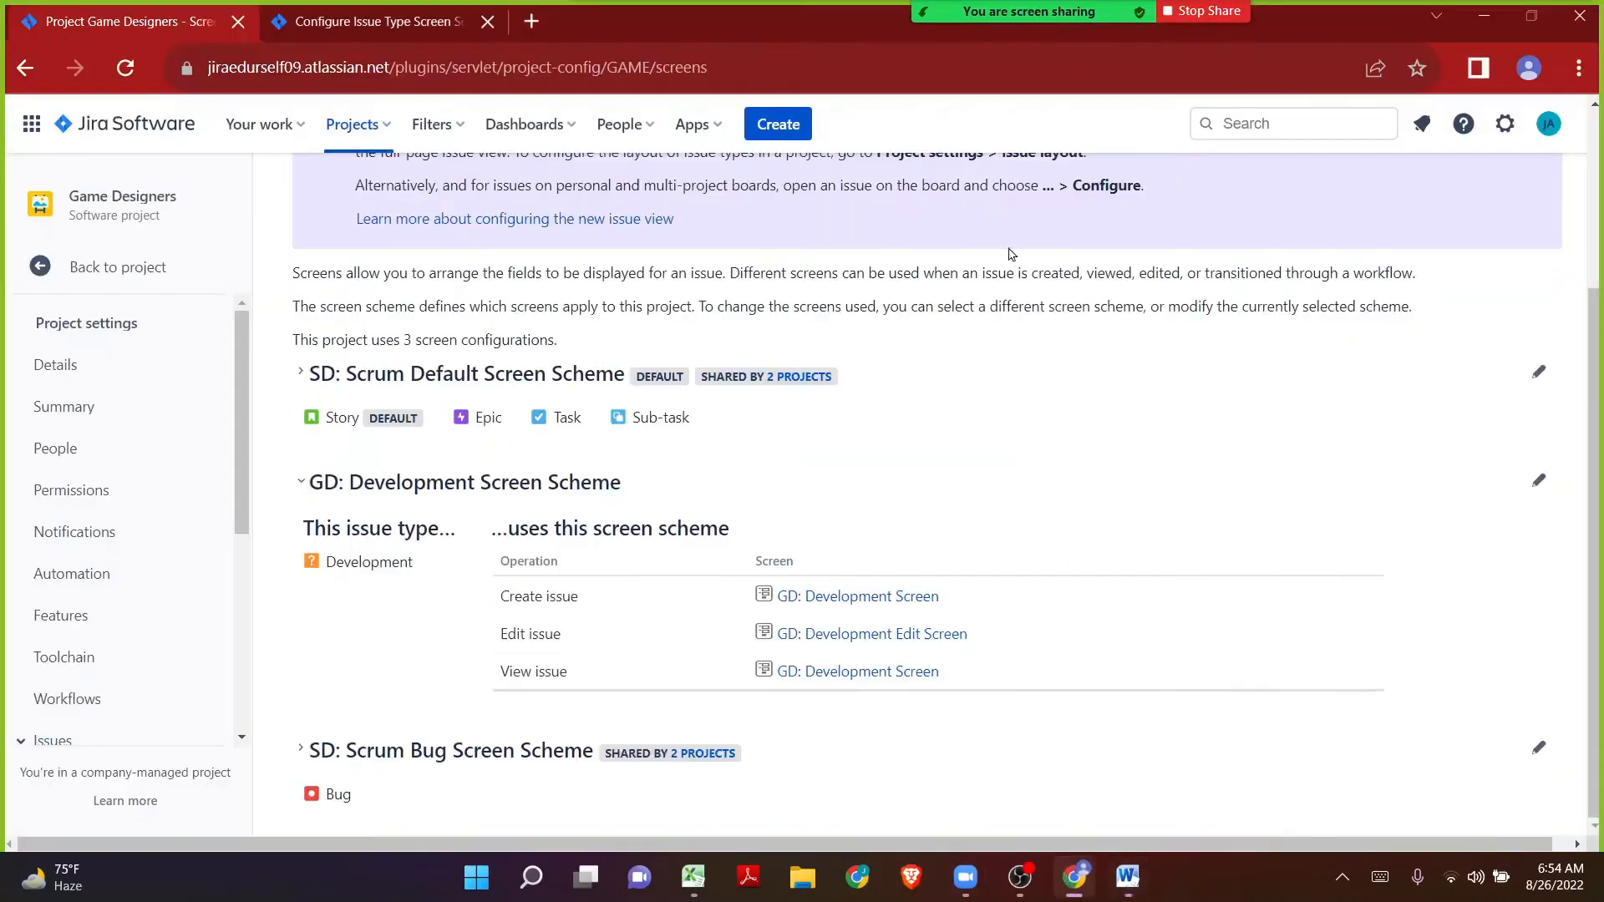
{"action": "left_click", "coordinate": [772, 132]}
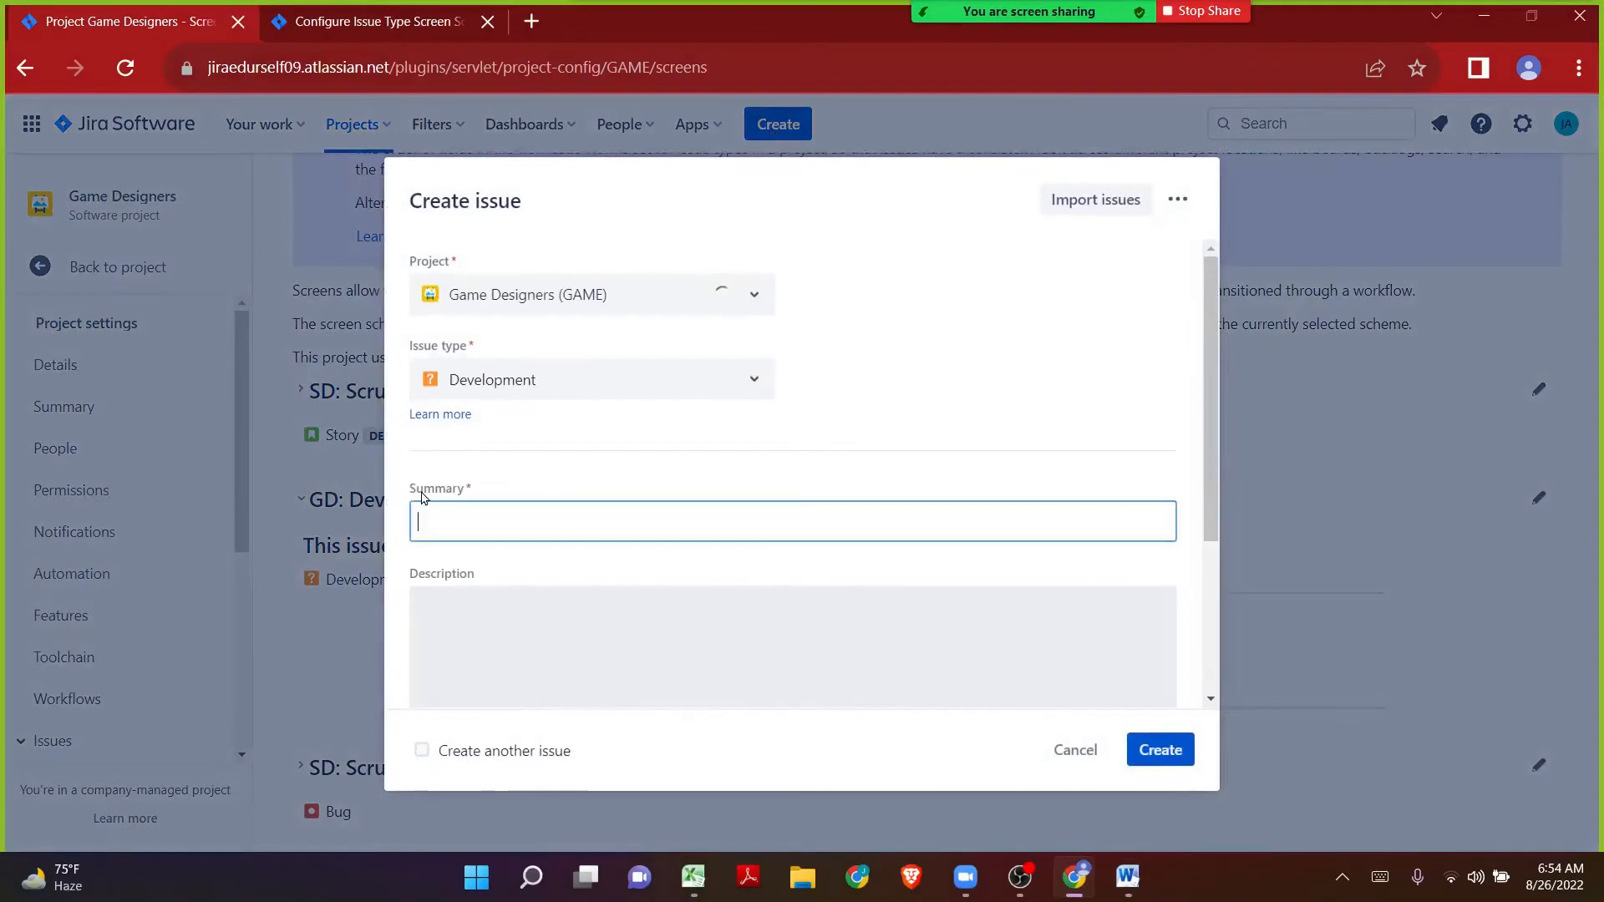
{"action": "left_click_drag", "start_coordinate": [416, 491], "coordinate": [434, 491]}
{"action": "scroll", "coordinate": [459, 570], "scroll_direction": "down", "scroll_amount": 3}
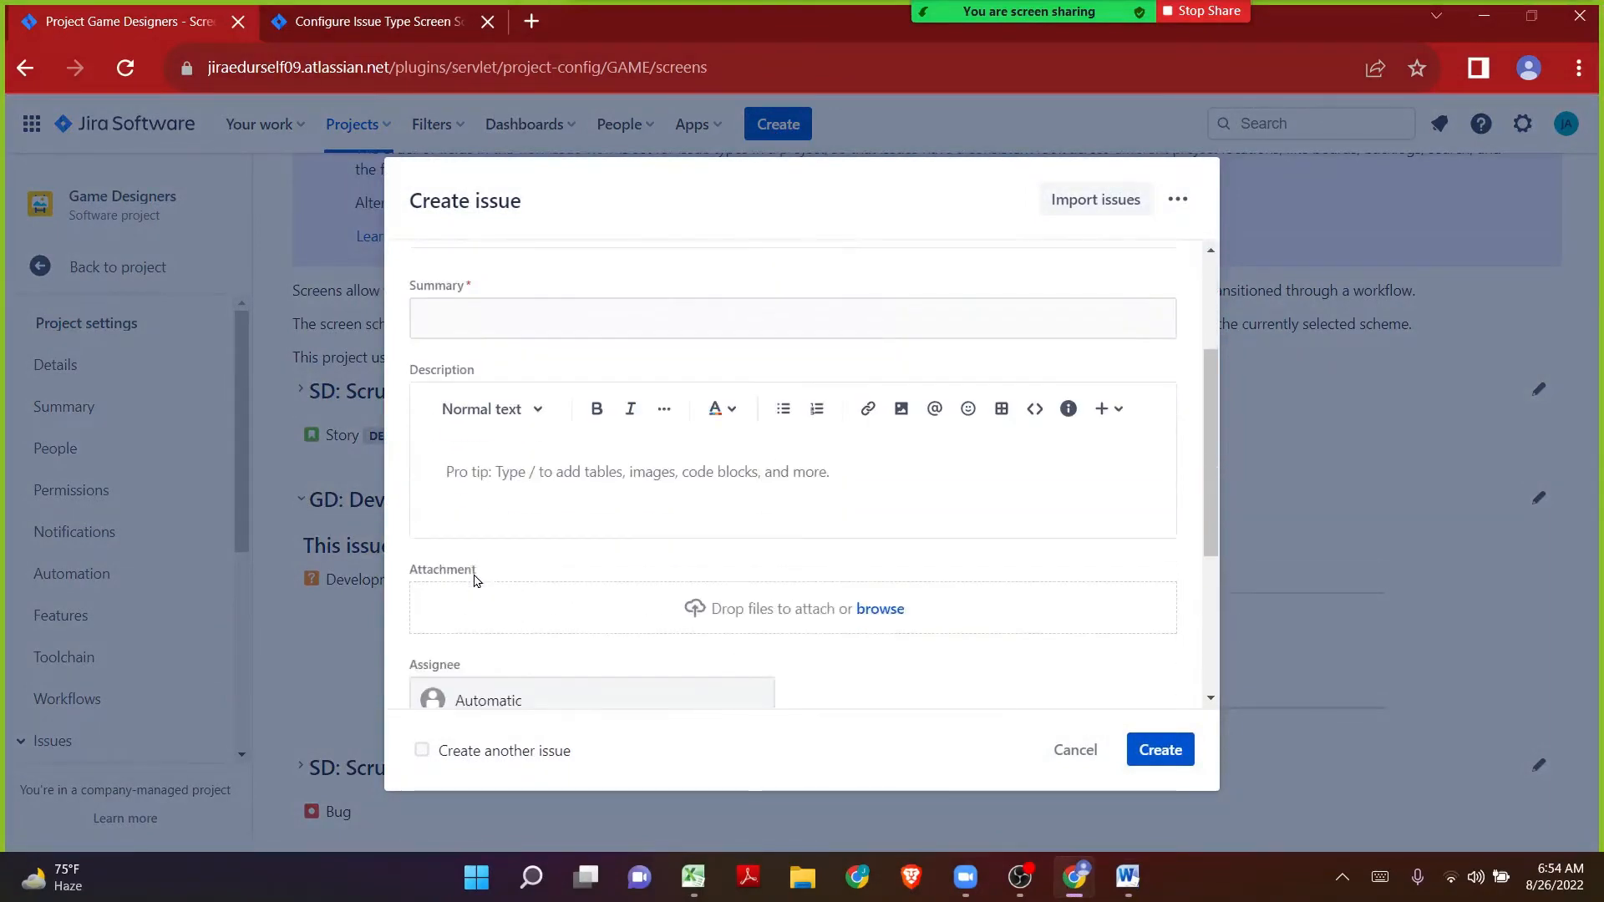
{"action": "left_click_drag", "start_coordinate": [428, 568], "coordinate": [441, 573]}
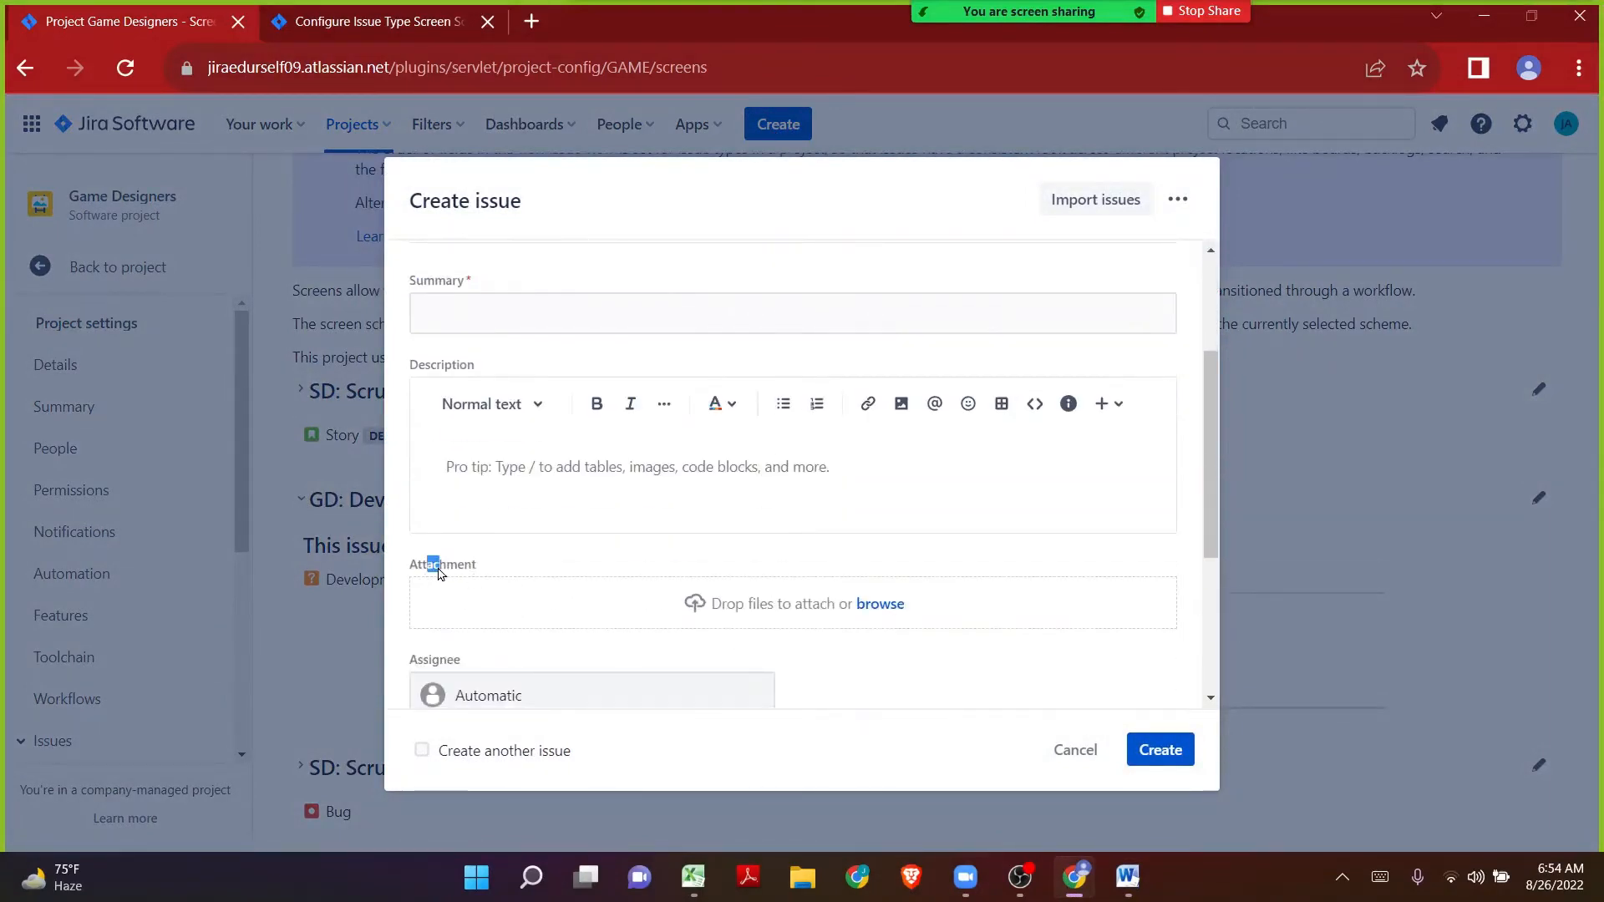
{"action": "scroll", "coordinate": [438, 573], "scroll_direction": "up", "scroll_amount": 3}
Step: Fill the Summary with a long single-line sample string of "d" followed by repeated "a" characters, and select it
{"action": "left_click", "coordinate": [439, 534]}
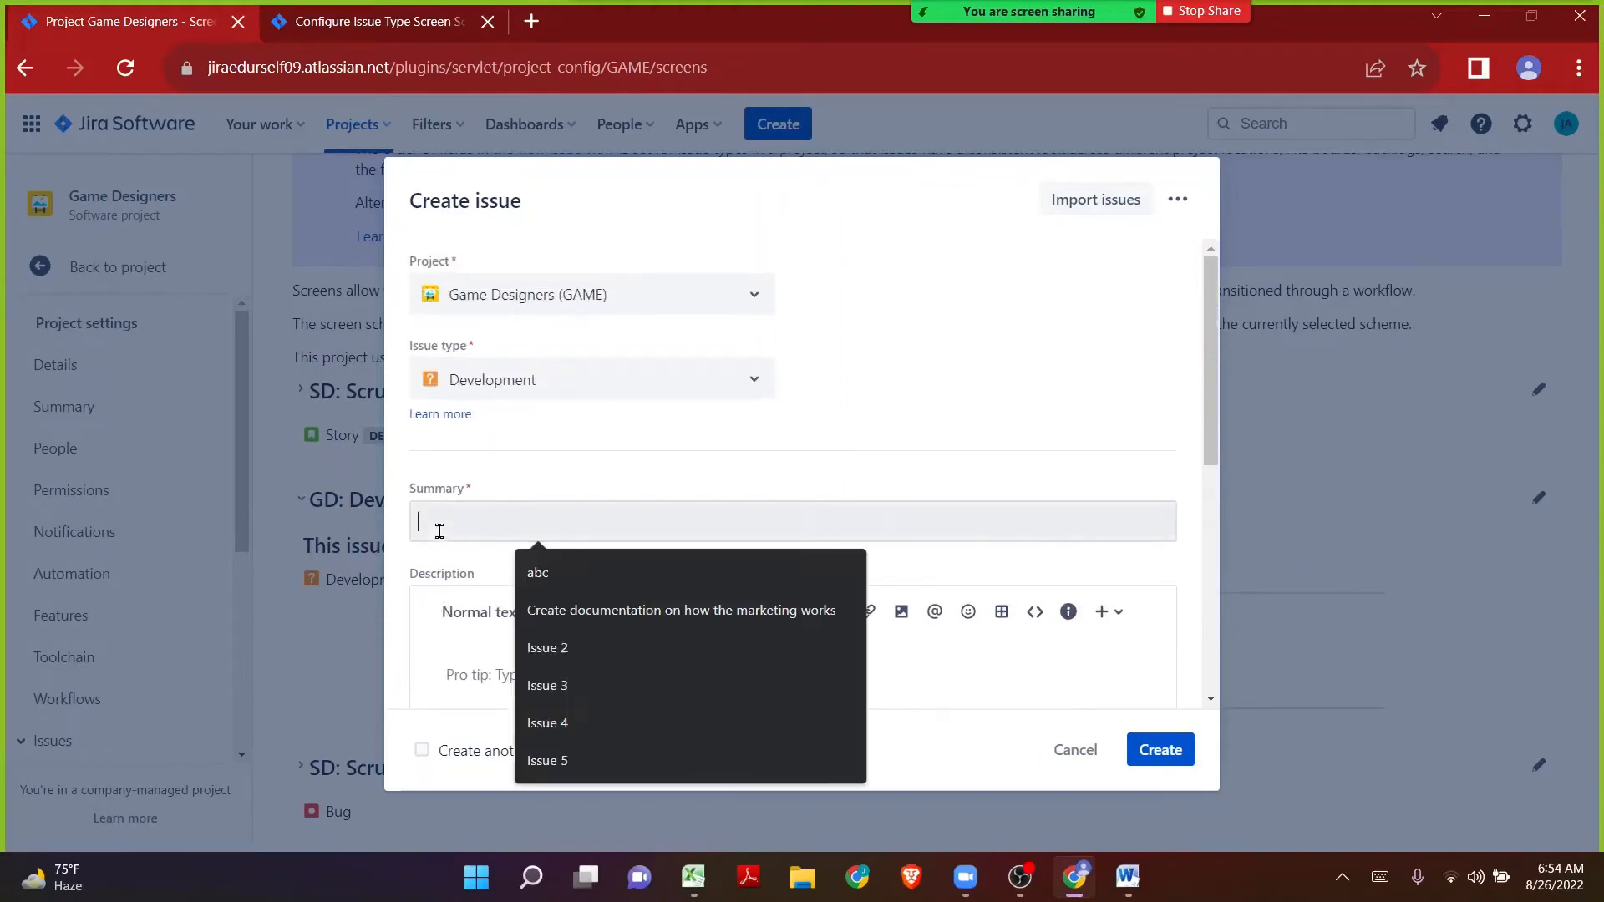
{"action": "type", "text": "daa"}
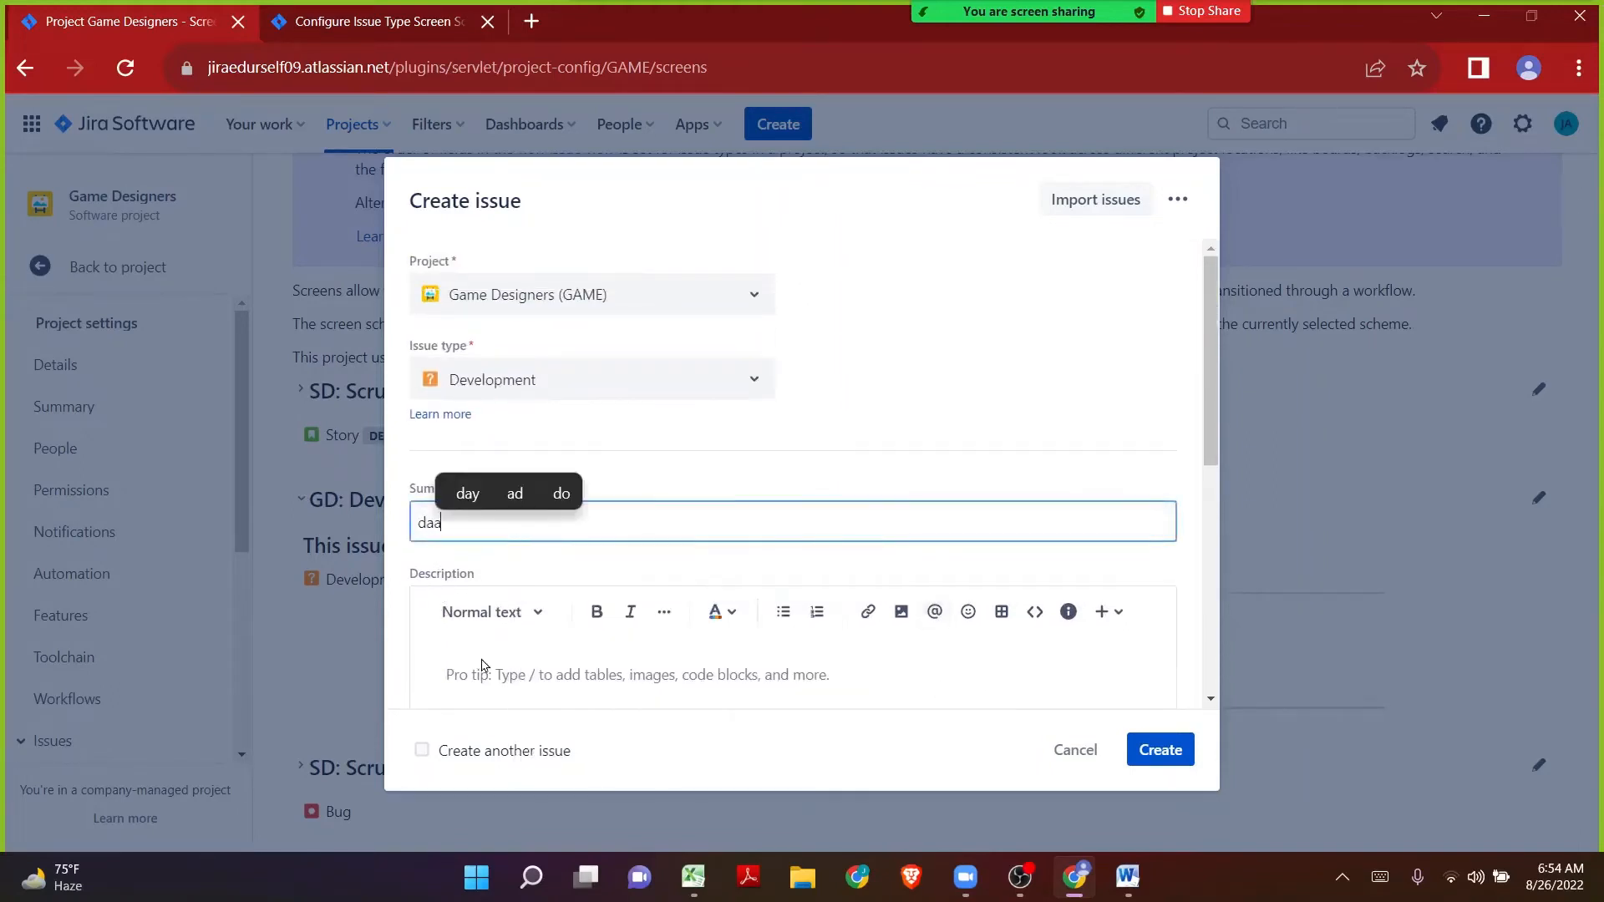
{"action": "type", "text": "aaaaaaaaaaaaaaaaaaaaaaaaaaaaaaaaaaaaaaaaa"}
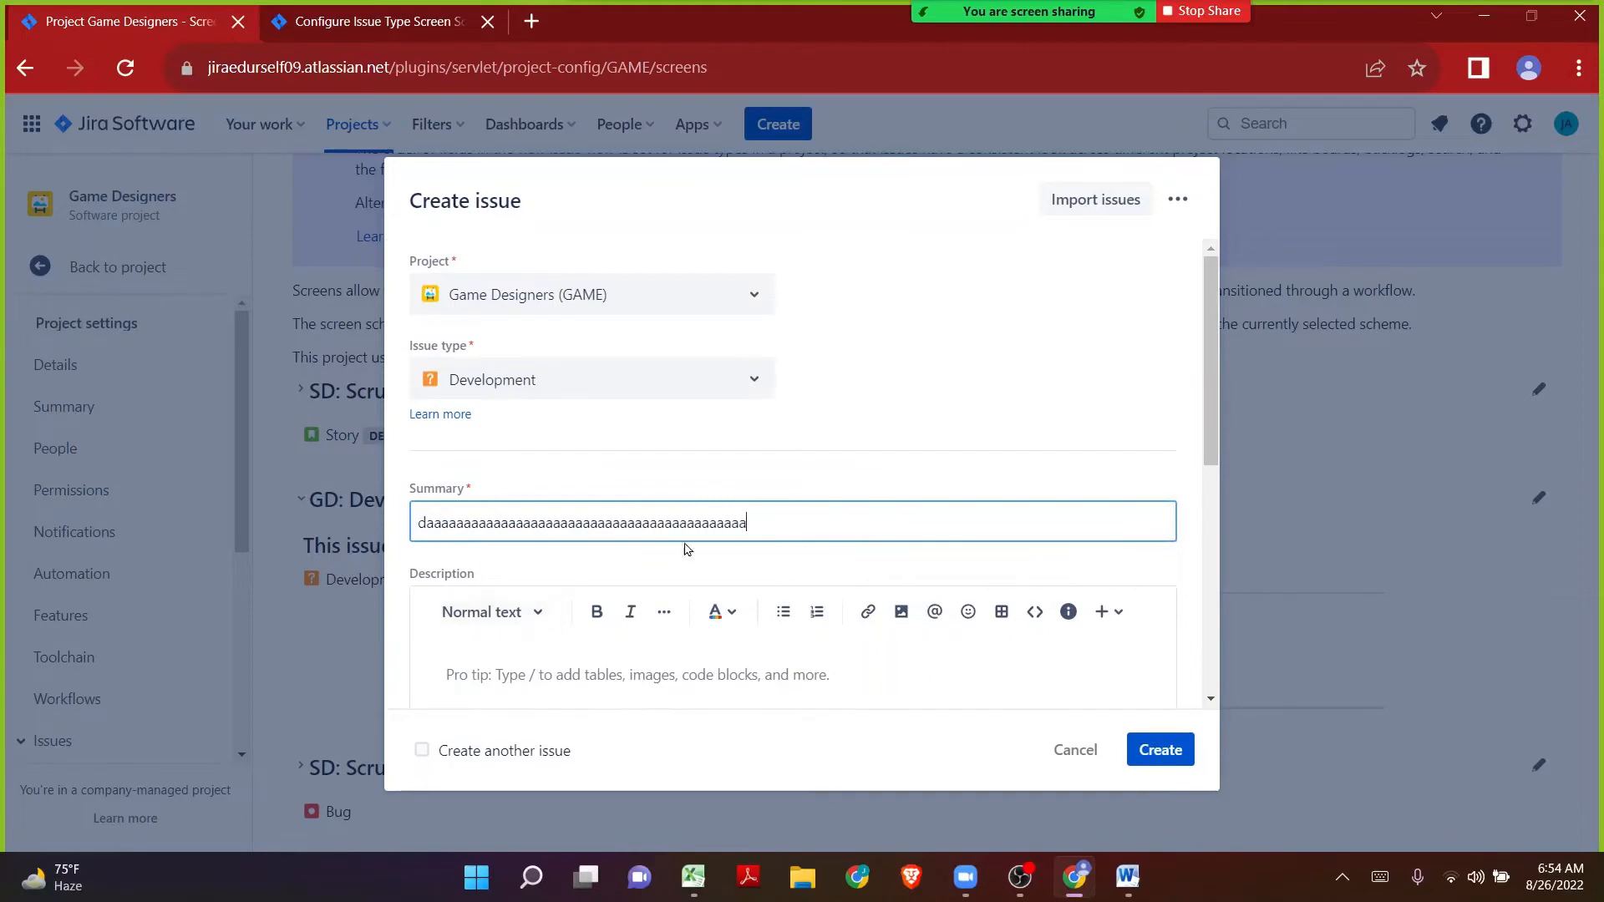
{"action": "left_click_drag", "start_coordinate": [827, 519], "coordinate": [403, 522]}
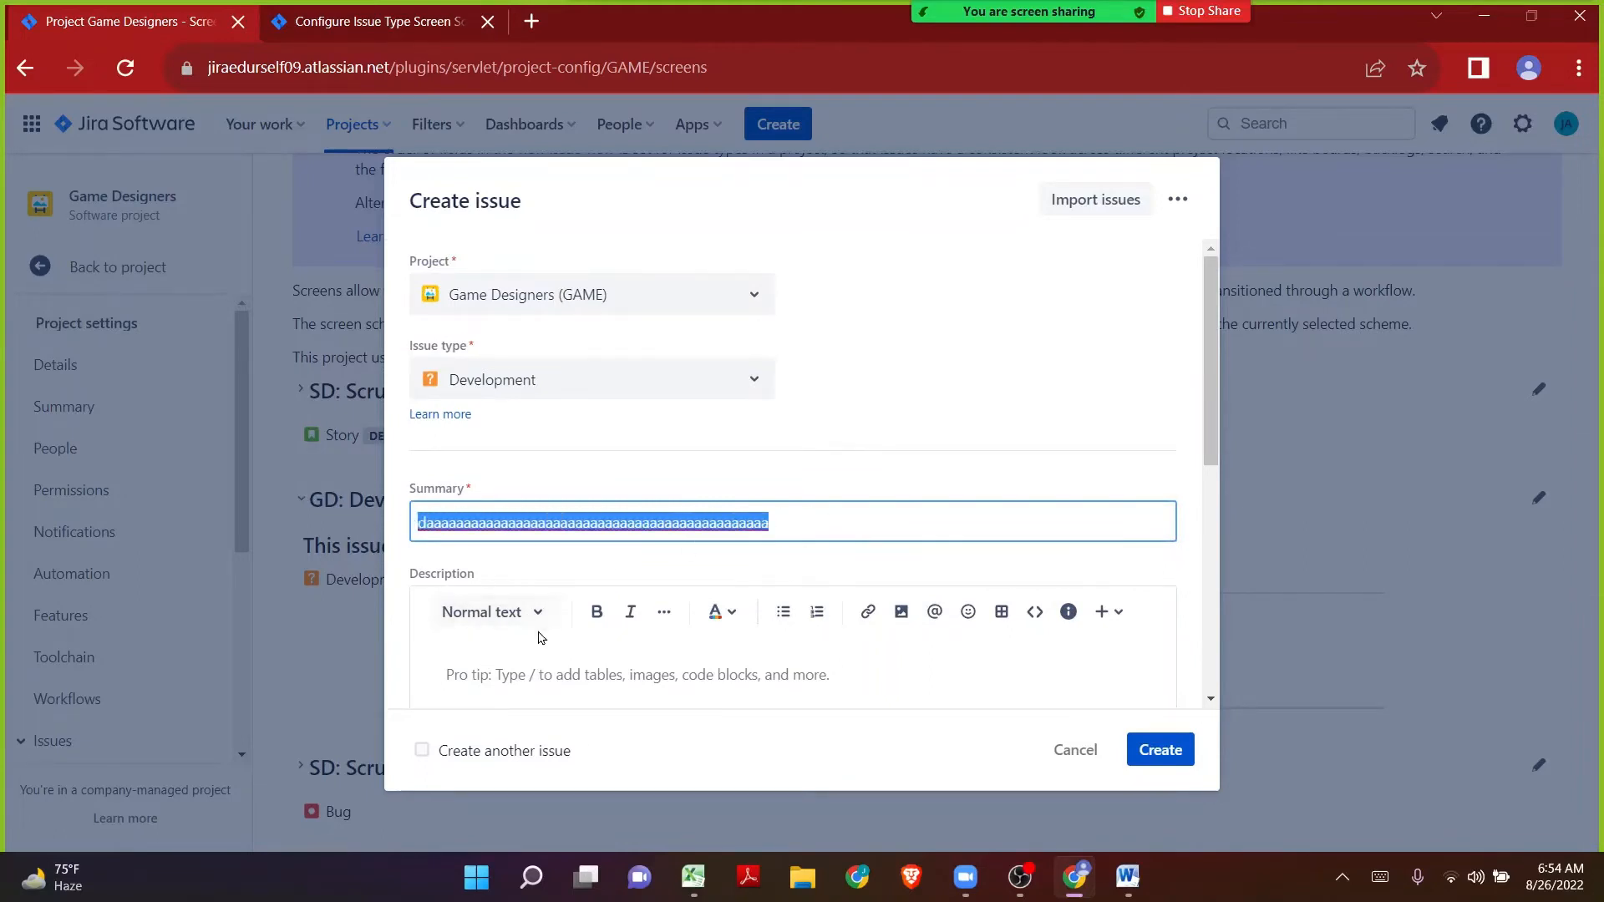
Step: Enter five lines of sample text in the Description: "da", "dasd", "das", "ddsa" and "ad"
{"action": "scroll", "coordinate": [542, 618], "scroll_direction": "down", "scroll_amount": 3}
{"action": "left_click", "coordinate": [505, 466]}
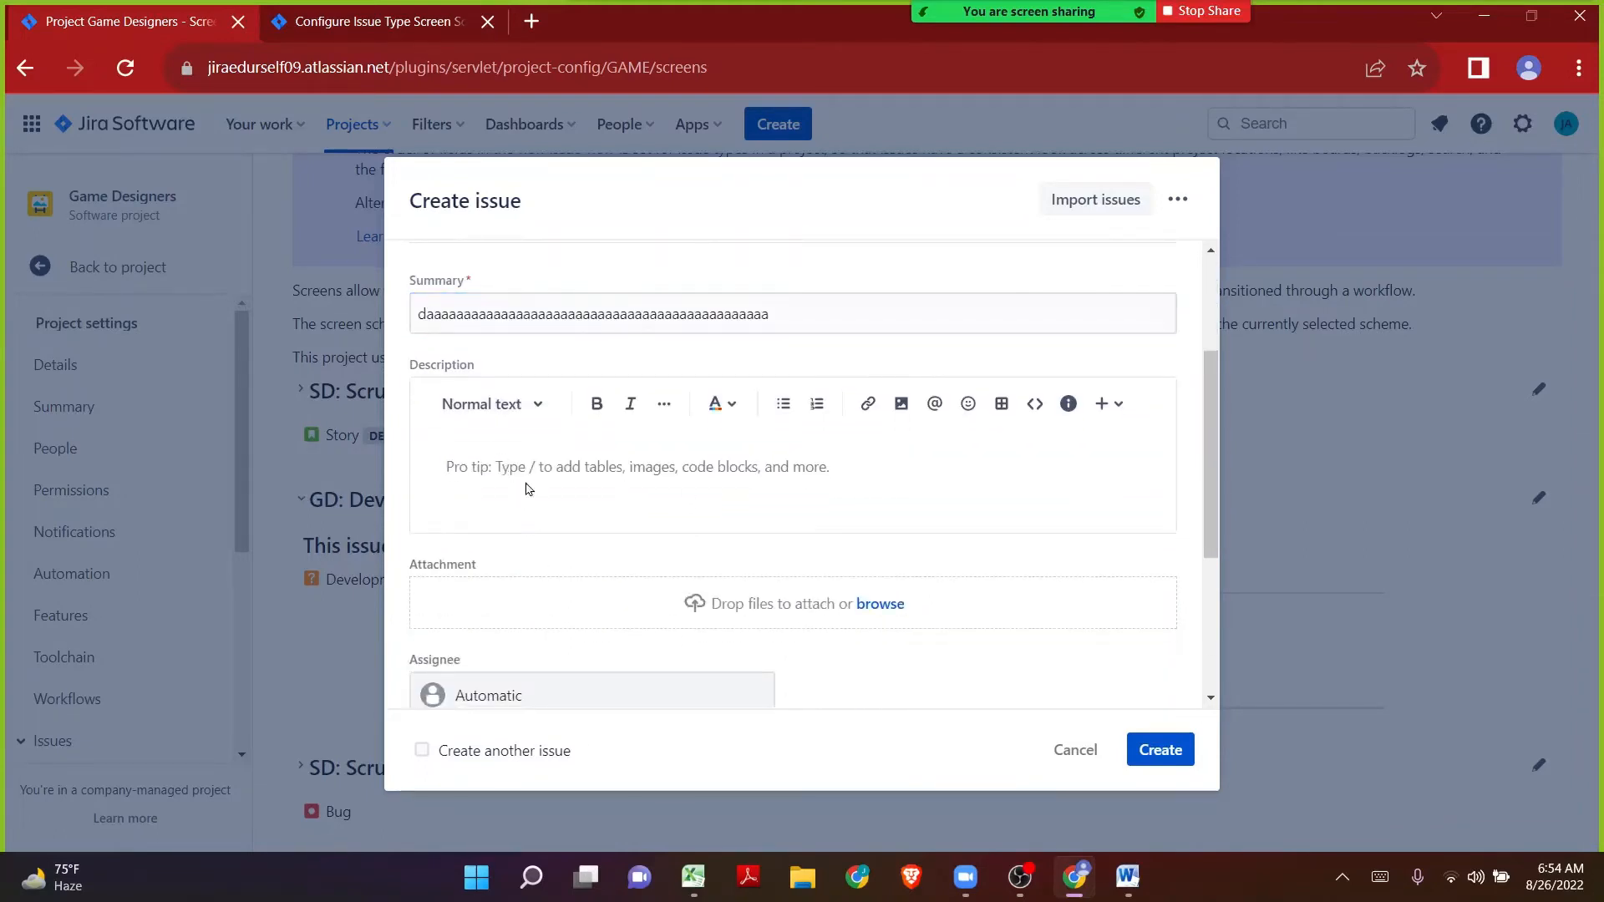
{"action": "type", "text": "da"}
{"action": "key", "text": "Return"}
{"action": "type", "text": "dasd"}
{"action": "key", "text": "Return"}
{"action": "type", "text": "das"}
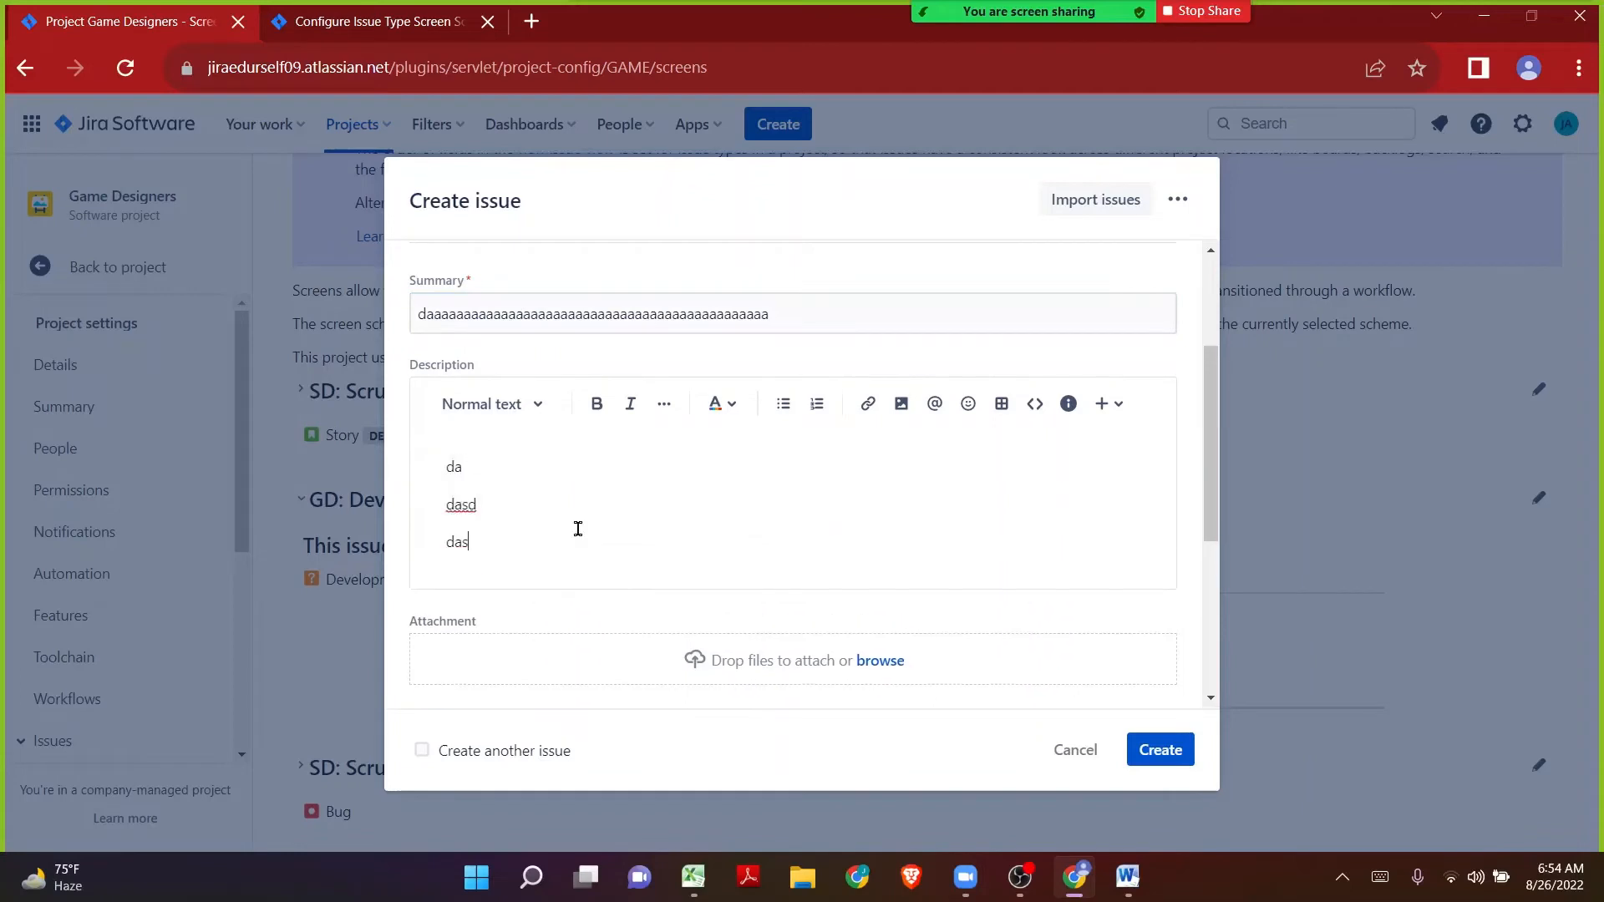
{"action": "key", "text": "Return"}
{"action": "type", "text": "dasd"}
{"action": "key", "text": "Return"}
{"action": "type", "text": "ad"}
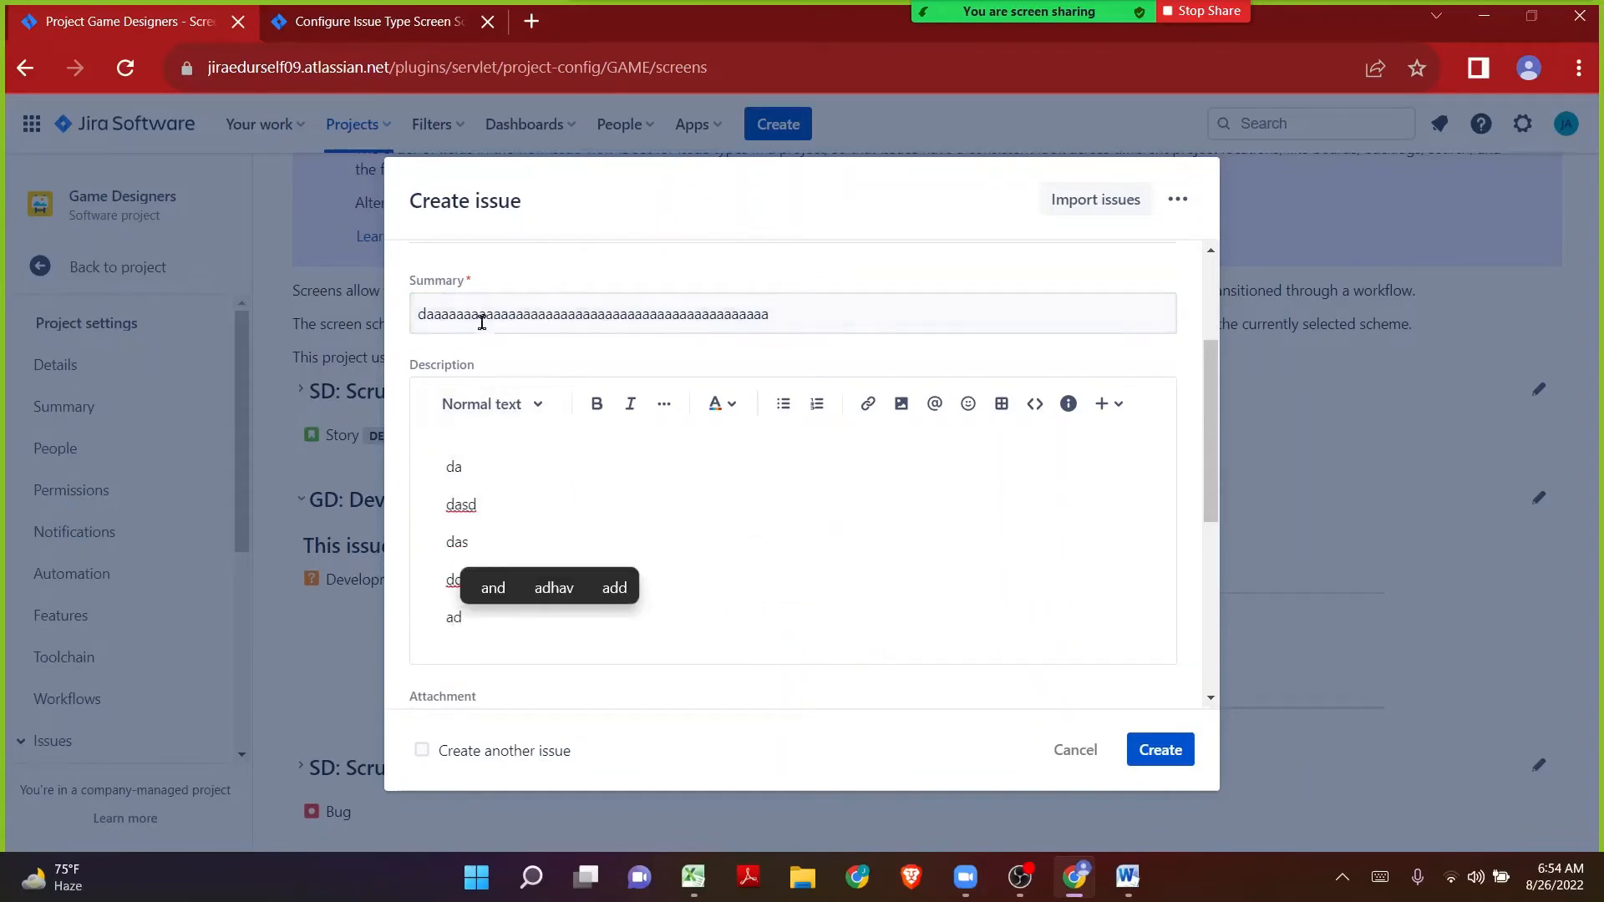
Step: Compare the input types of the issue form's fields, from Summary and Description to Attachment, Assignee, Components and the Due date calendar
{"action": "scroll", "coordinate": [504, 452], "scroll_direction": "down", "scroll_amount": 3}
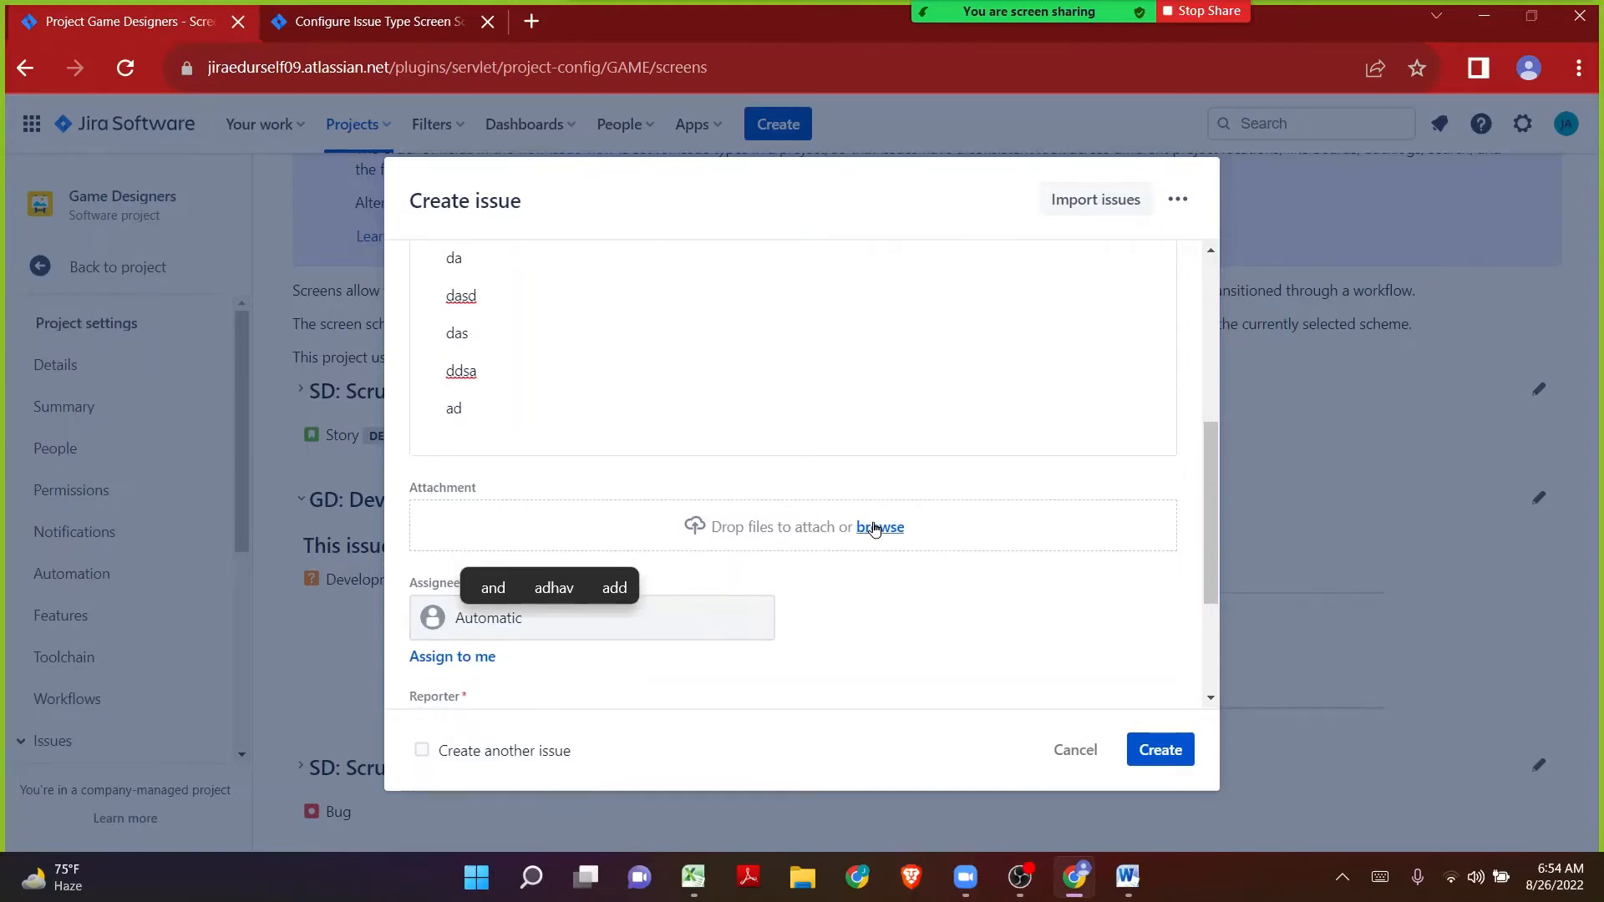
{"action": "scroll", "coordinate": [874, 529], "scroll_direction": "down", "scroll_amount": 3}
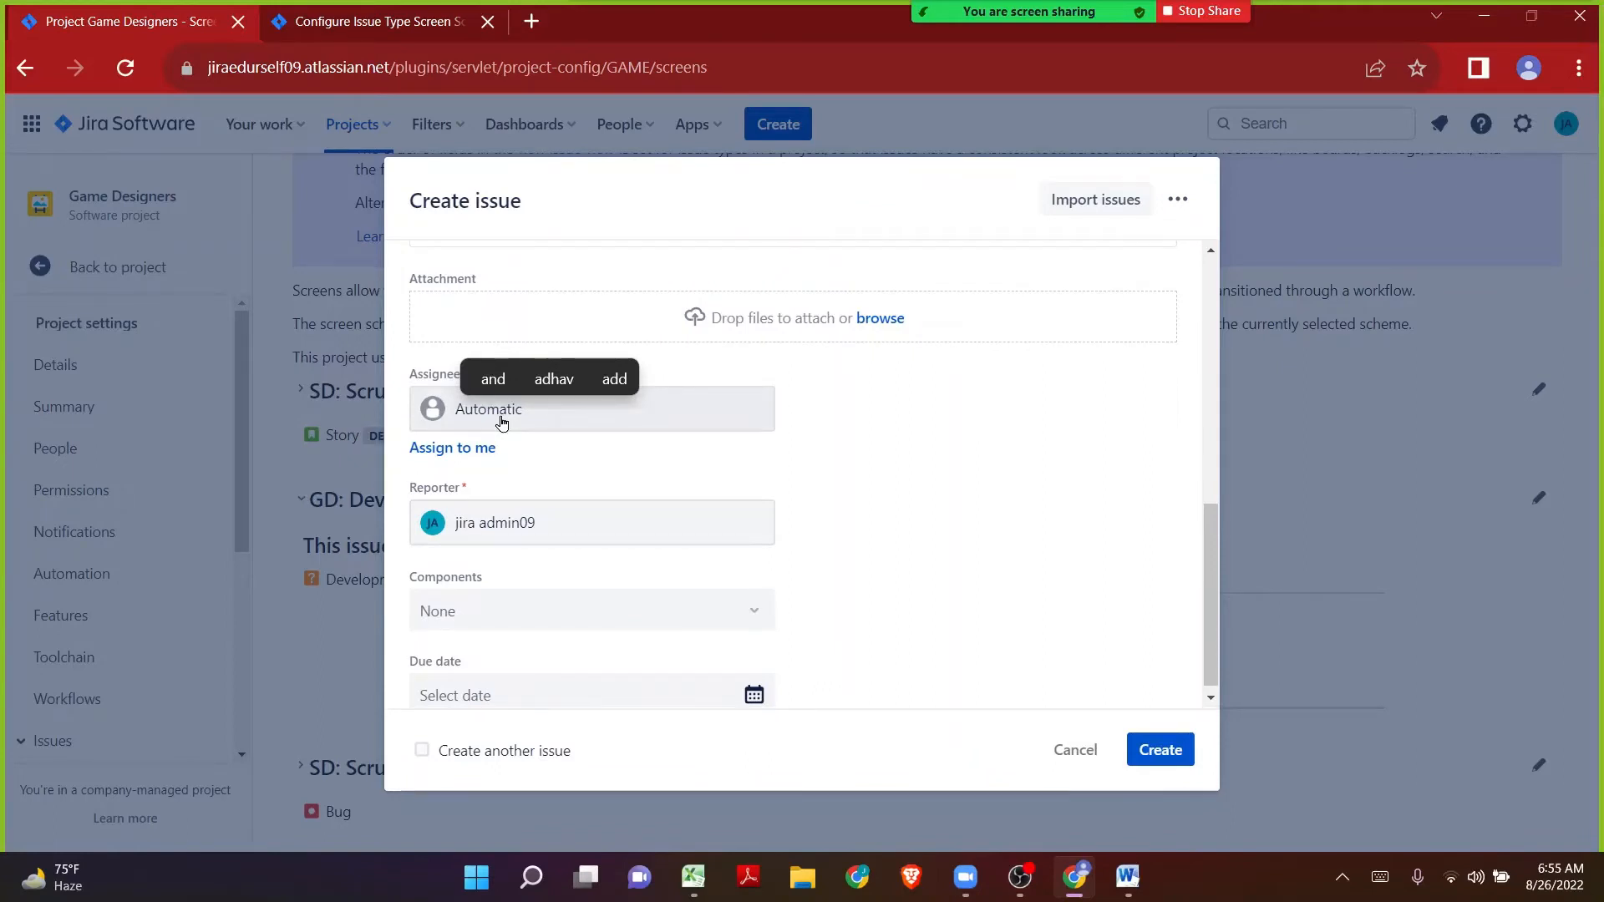
{"action": "scroll", "coordinate": [501, 422], "scroll_direction": "up", "scroll_amount": 3}
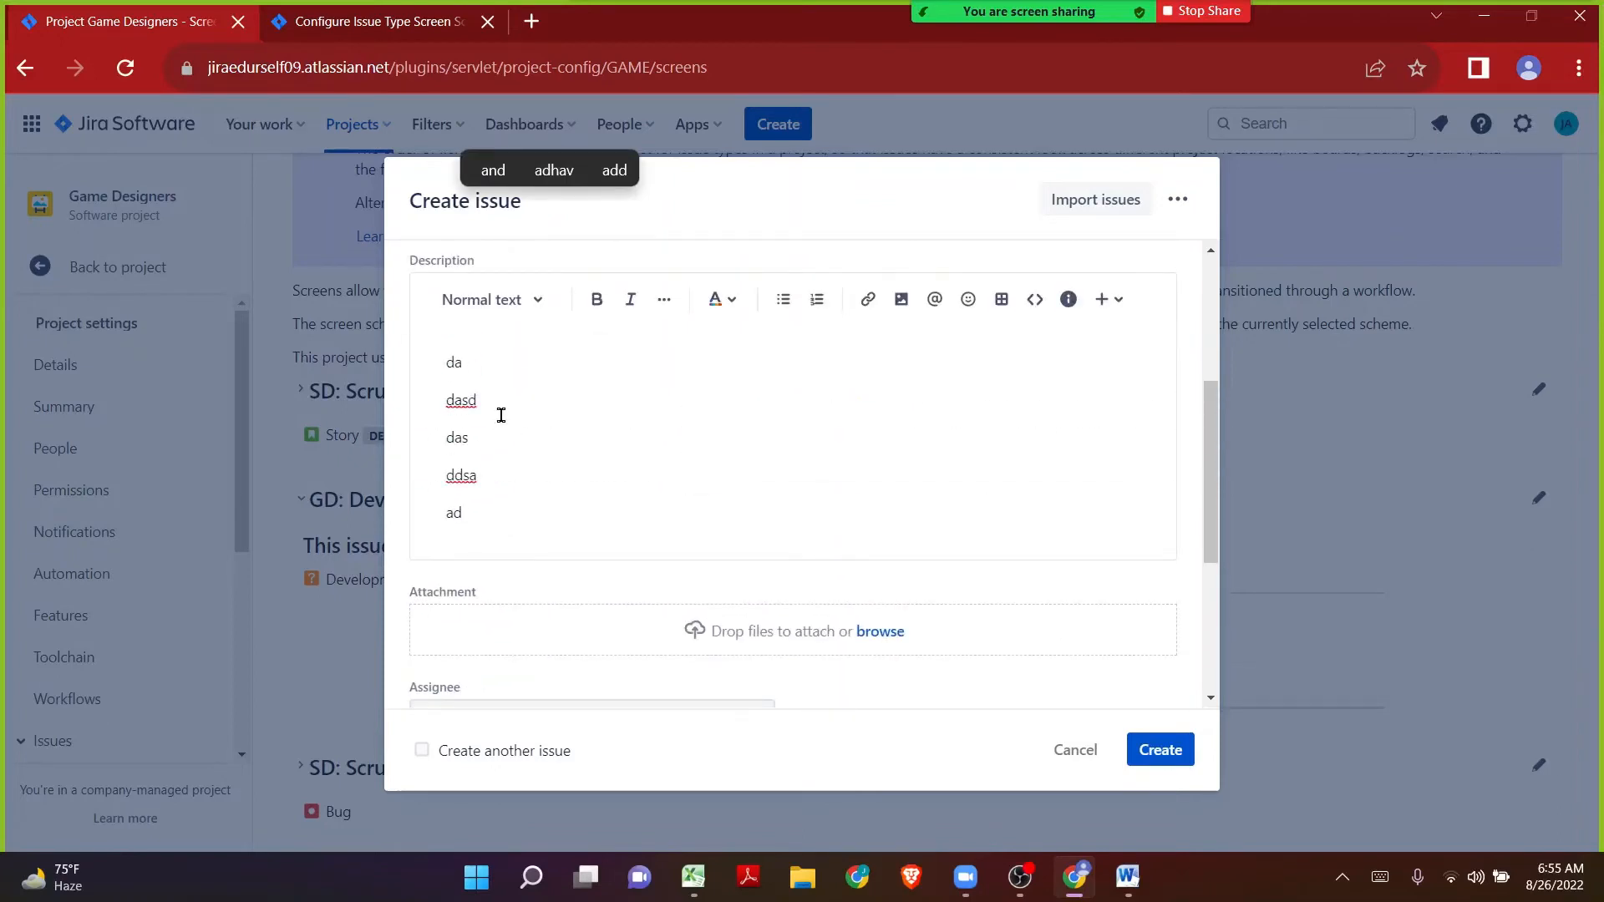
{"action": "scroll", "coordinate": [501, 415], "scroll_direction": "up", "scroll_amount": 5}
{"action": "left_click", "coordinate": [769, 522]}
{"action": "left_click_drag", "start_coordinate": [770, 522], "coordinate": [324, 520]}
{"action": "scroll", "coordinate": [412, 511], "scroll_direction": "down", "scroll_amount": 3}
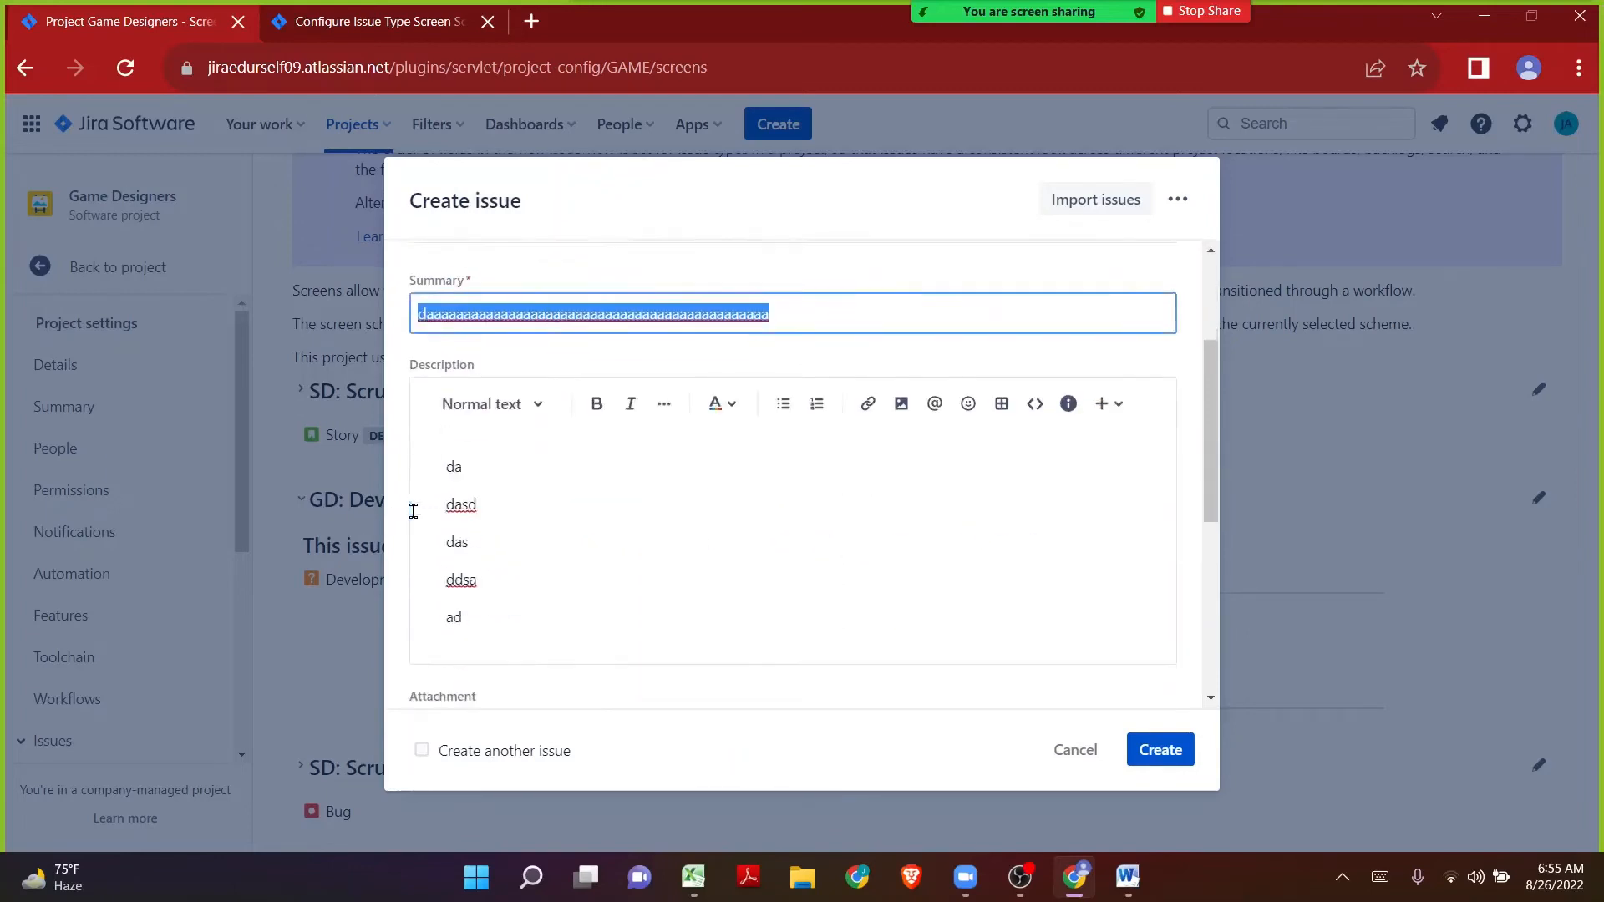
{"action": "left_click_drag", "start_coordinate": [502, 616], "coordinate": [416, 466]}
{"action": "scroll", "coordinate": [416, 466], "scroll_direction": "down", "scroll_amount": 4}
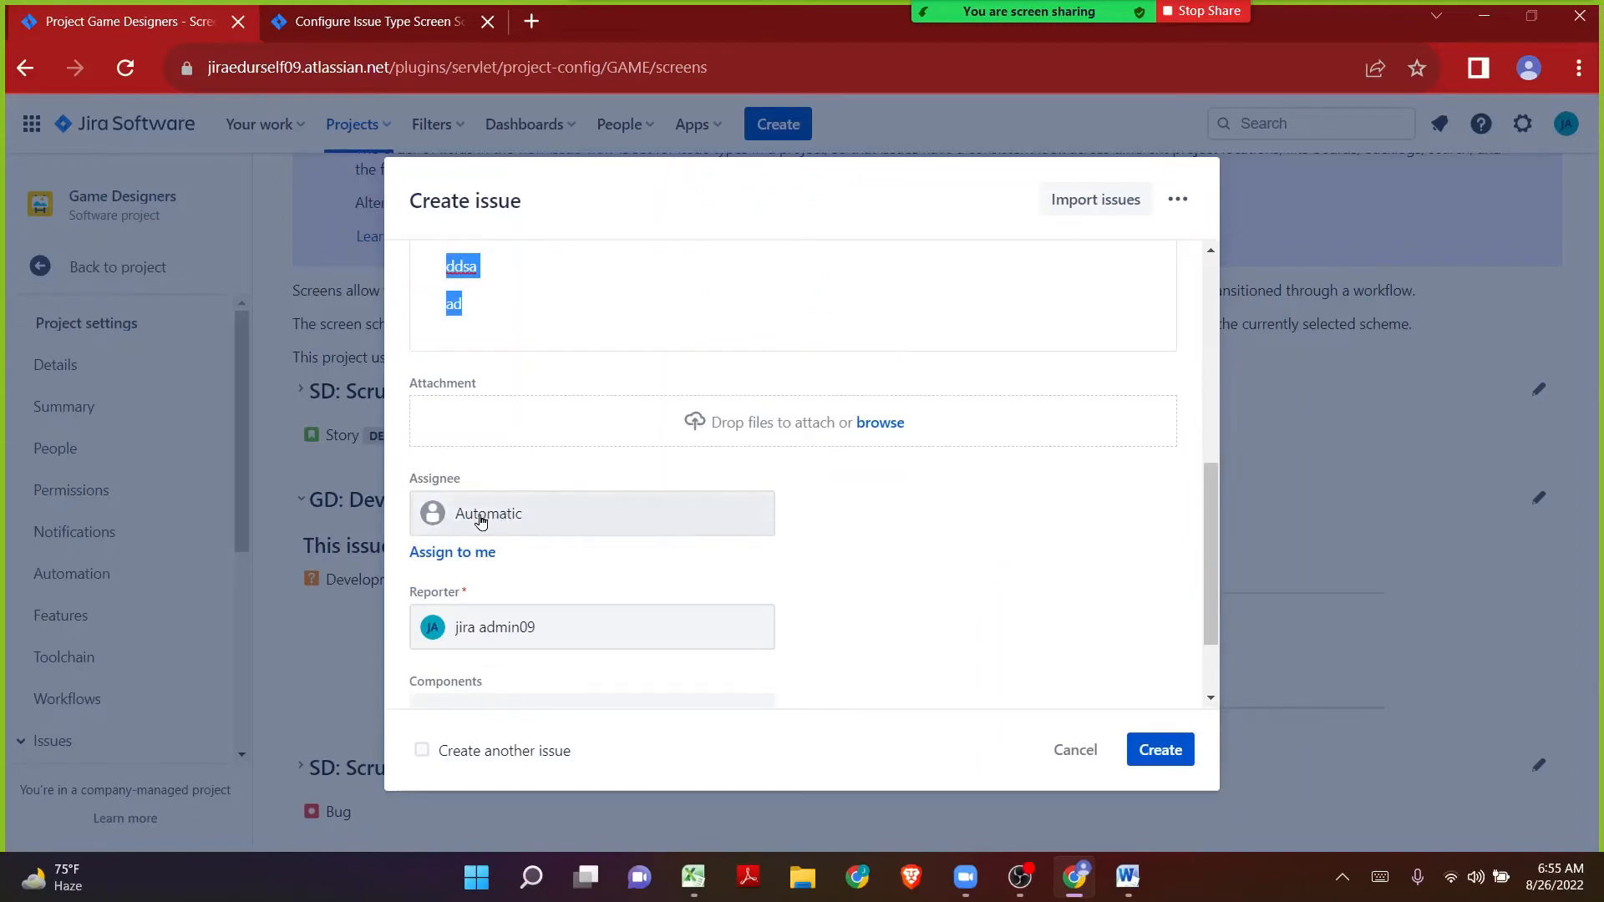
{"action": "scroll", "coordinate": [481, 521], "scroll_direction": "down", "scroll_amount": 2}
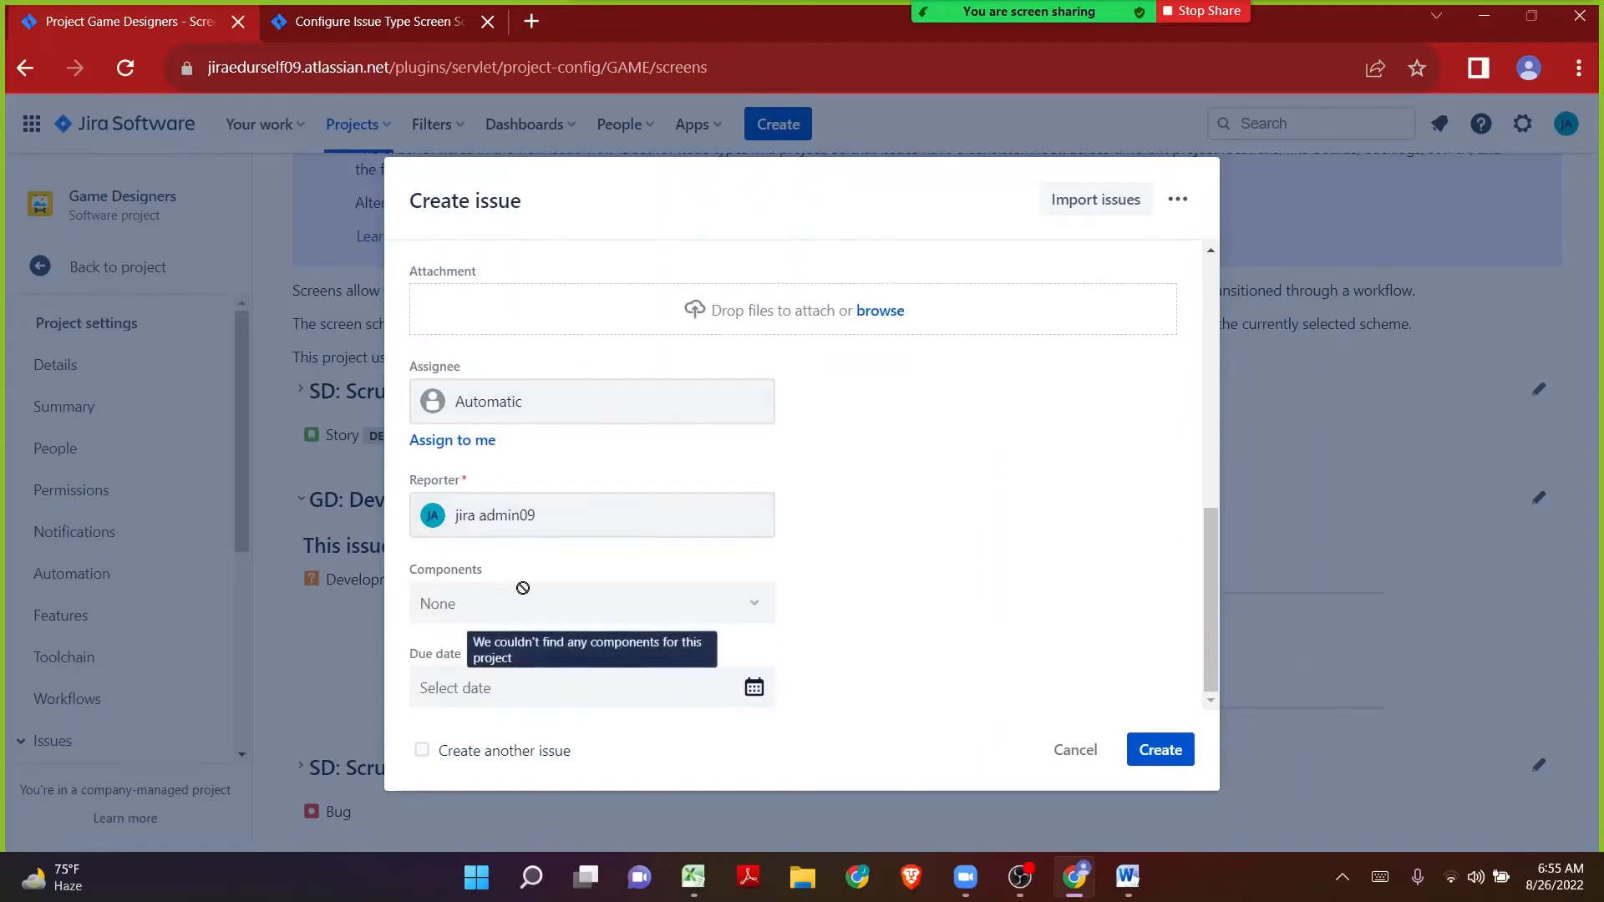
{"action": "left_click", "coordinate": [522, 691]}
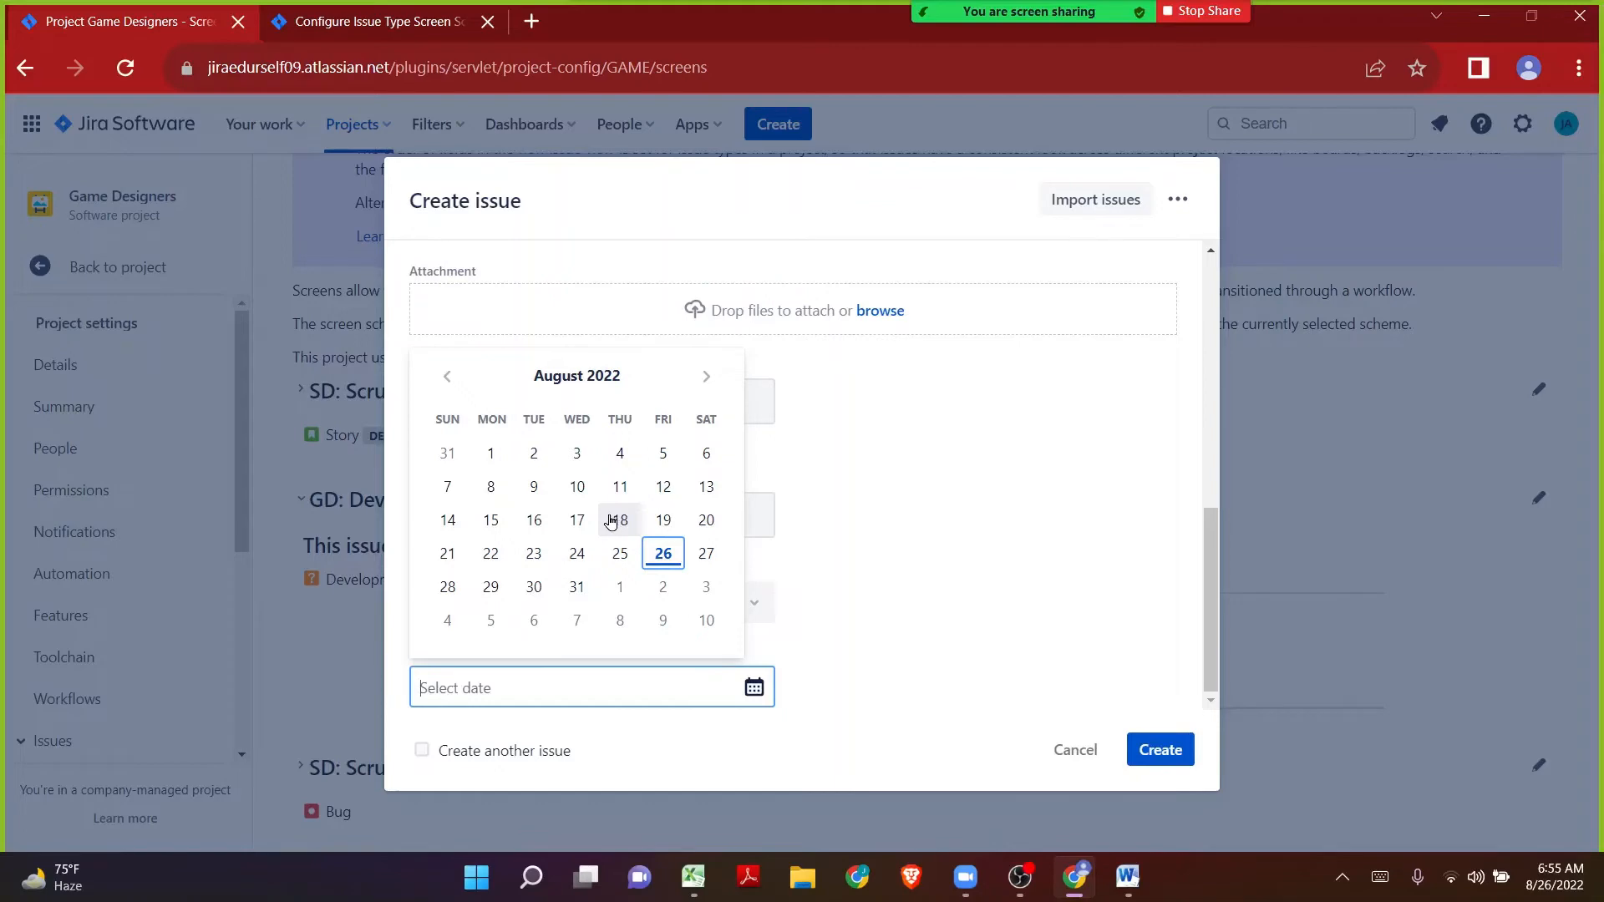
Step: Discard the draft issue and return to the Word document
{"action": "left_click", "coordinate": [1068, 749]}
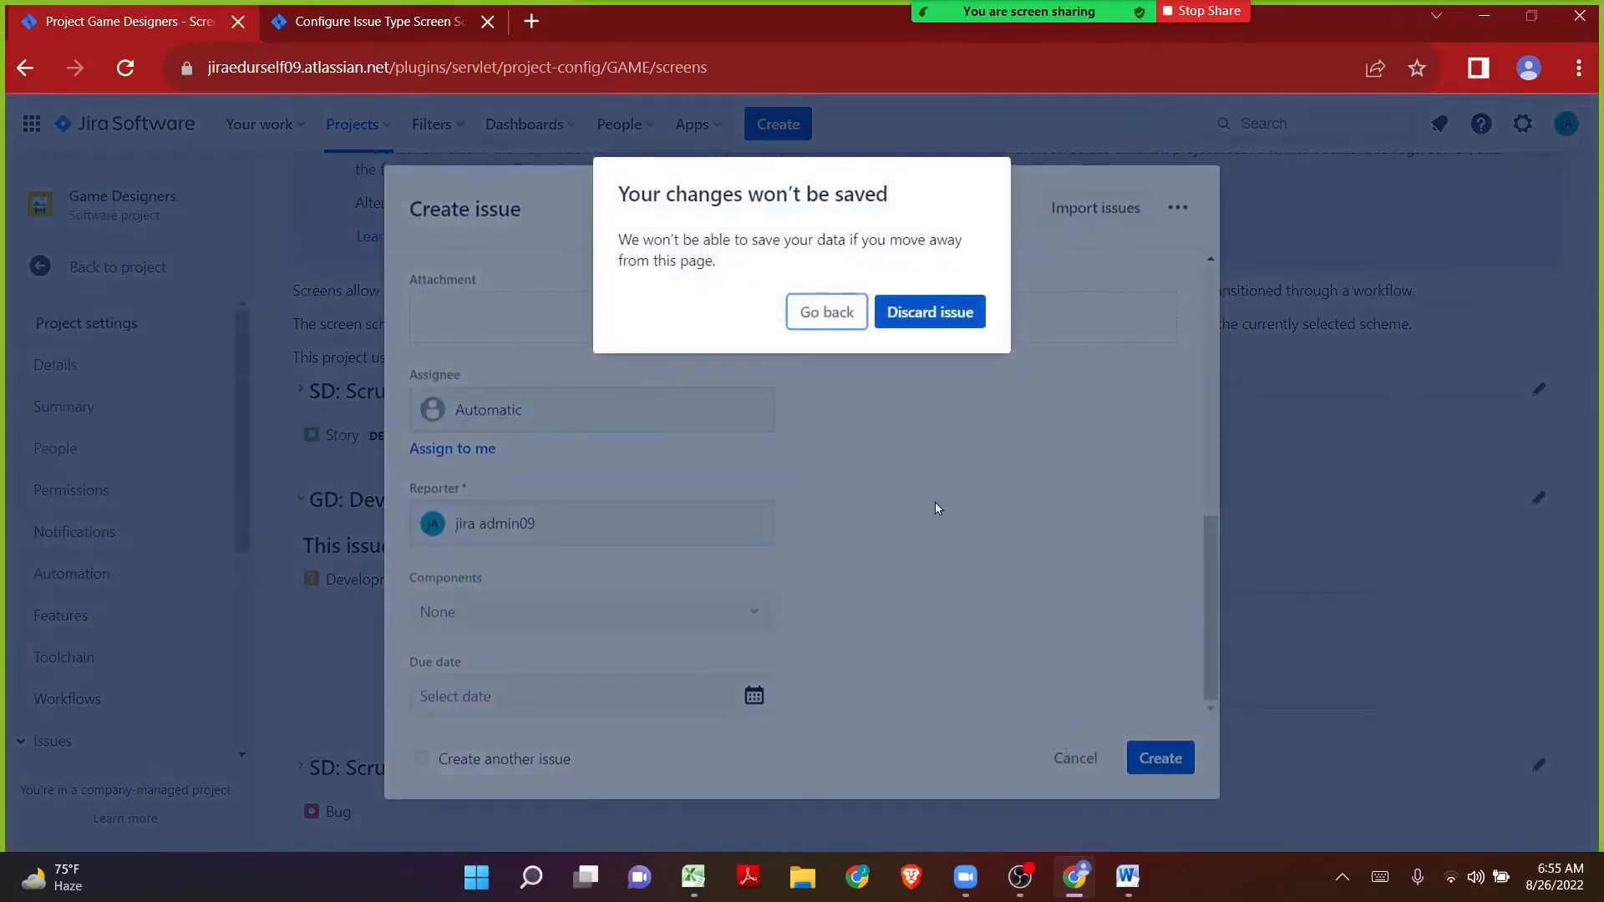
{"action": "left_click", "coordinate": [886, 313]}
{"action": "key", "text": "alt+Tab"}
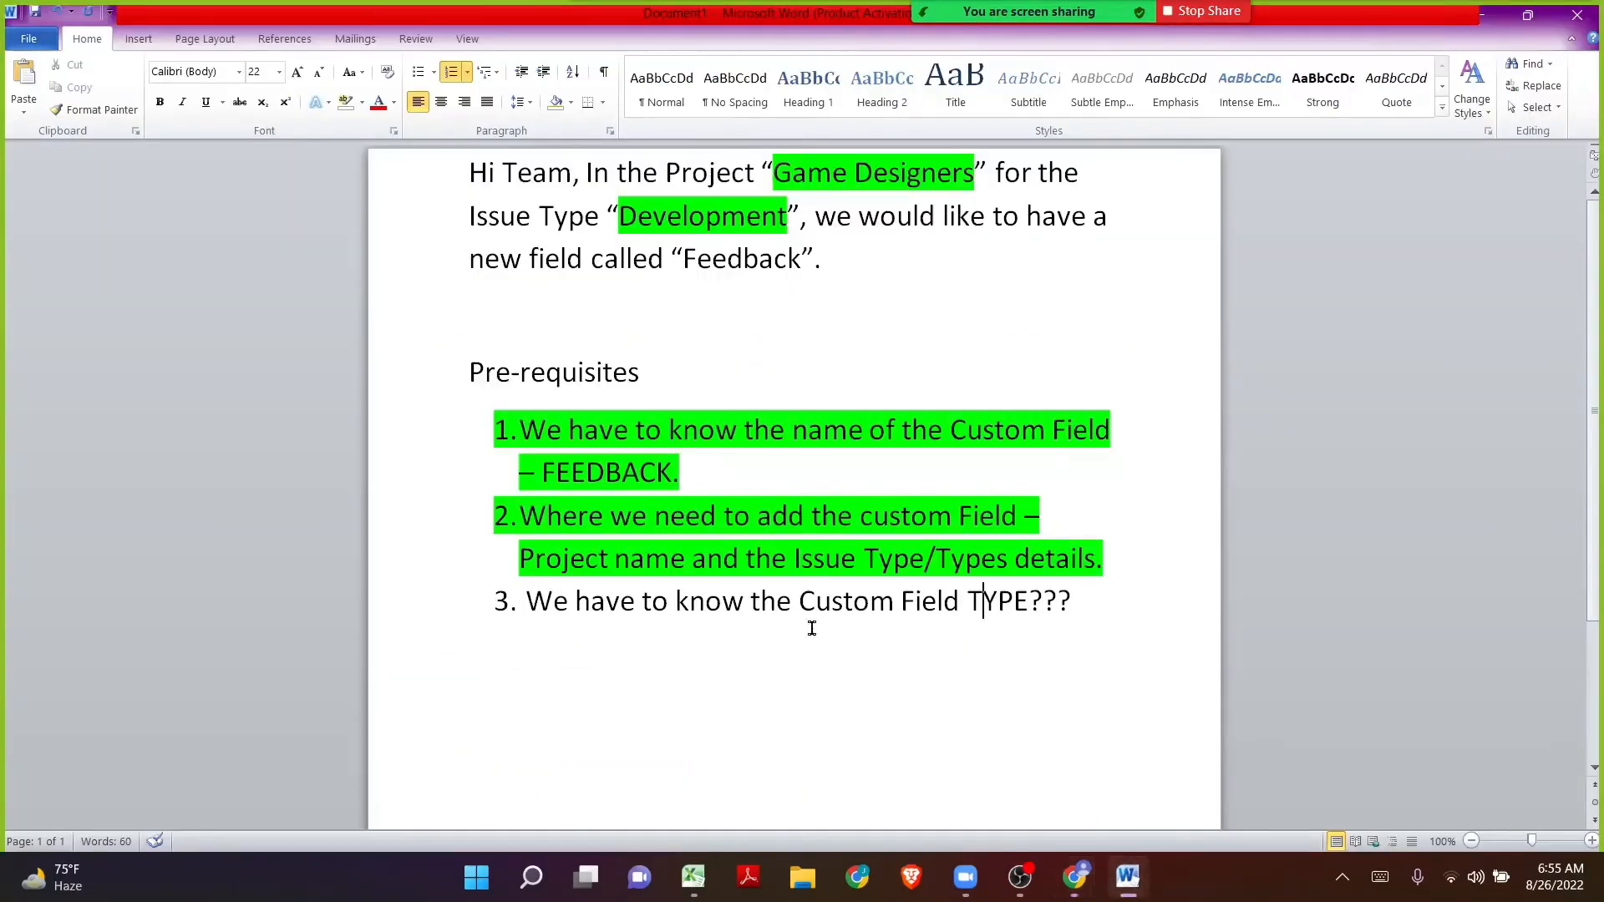
{"action": "left_click_drag", "start_coordinate": [534, 600], "coordinate": [986, 622]}
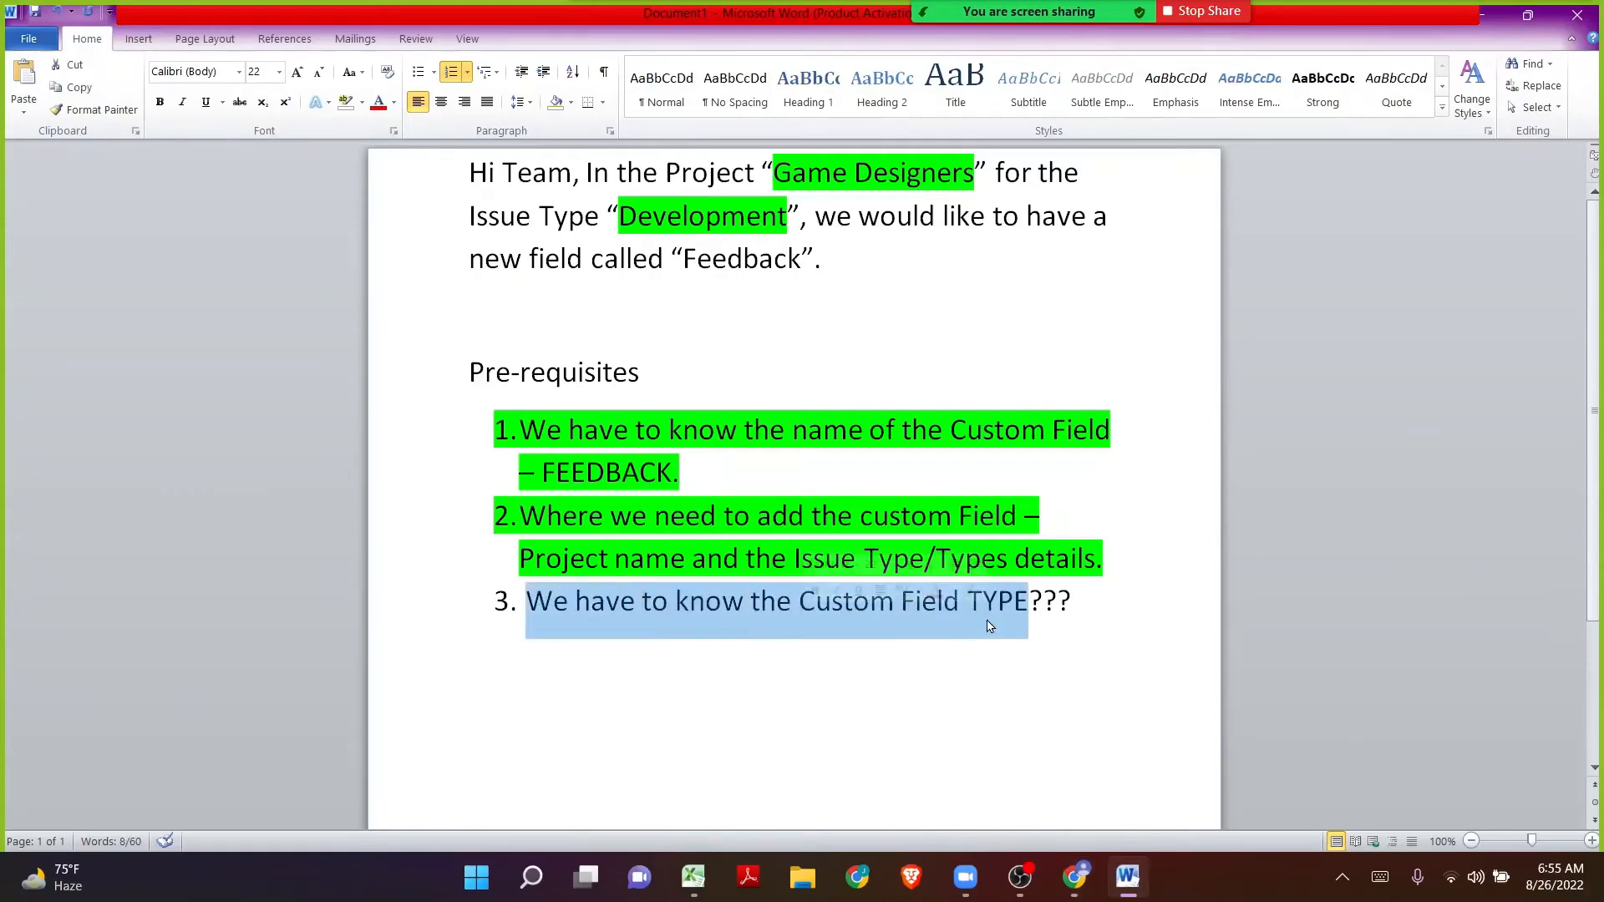
{"action": "double_click", "coordinate": [724, 260]}
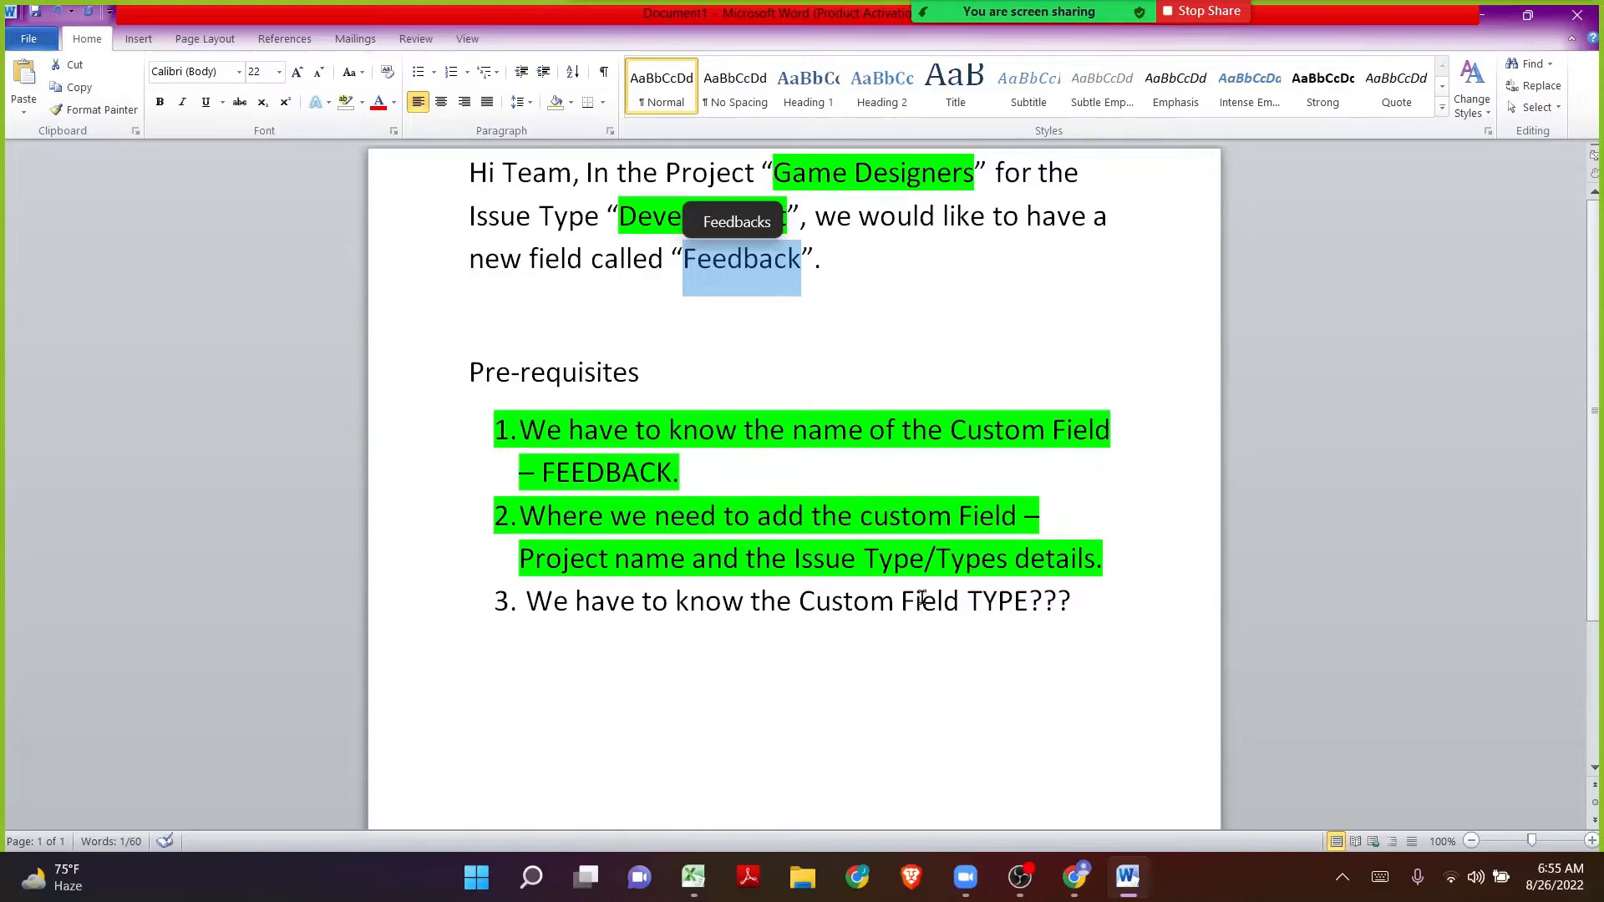
{"action": "left_click_drag", "start_coordinate": [801, 600], "coordinate": [1023, 600]}
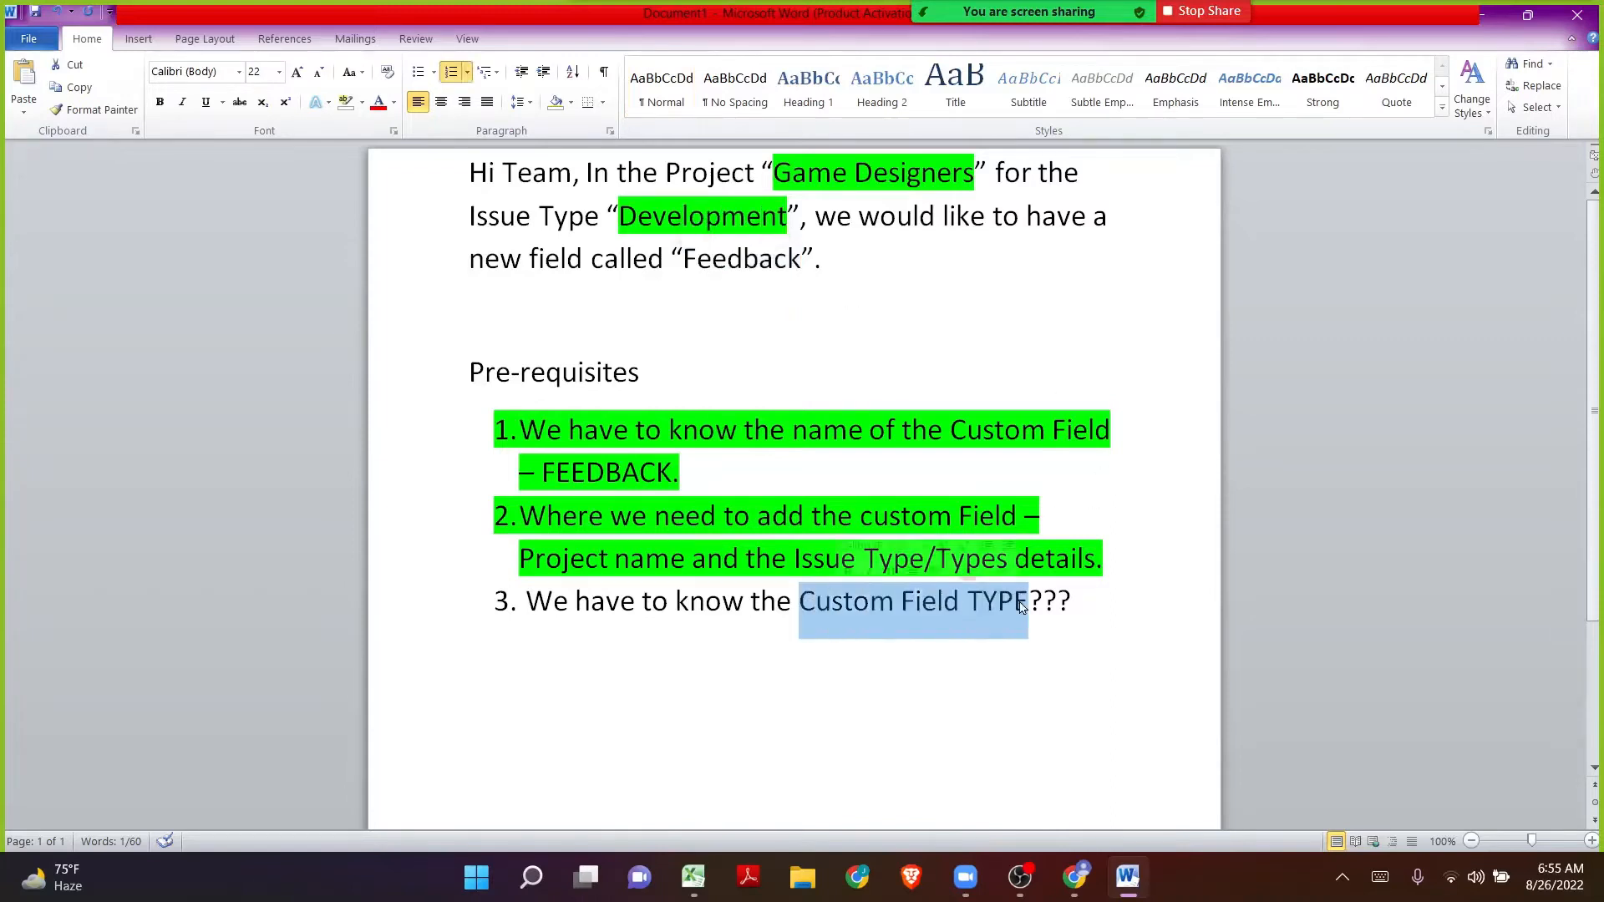
Step: Append "– Text Field" to the end of the request sentence about the new "Feedback" field
{"action": "left_click", "coordinate": [852, 277]}
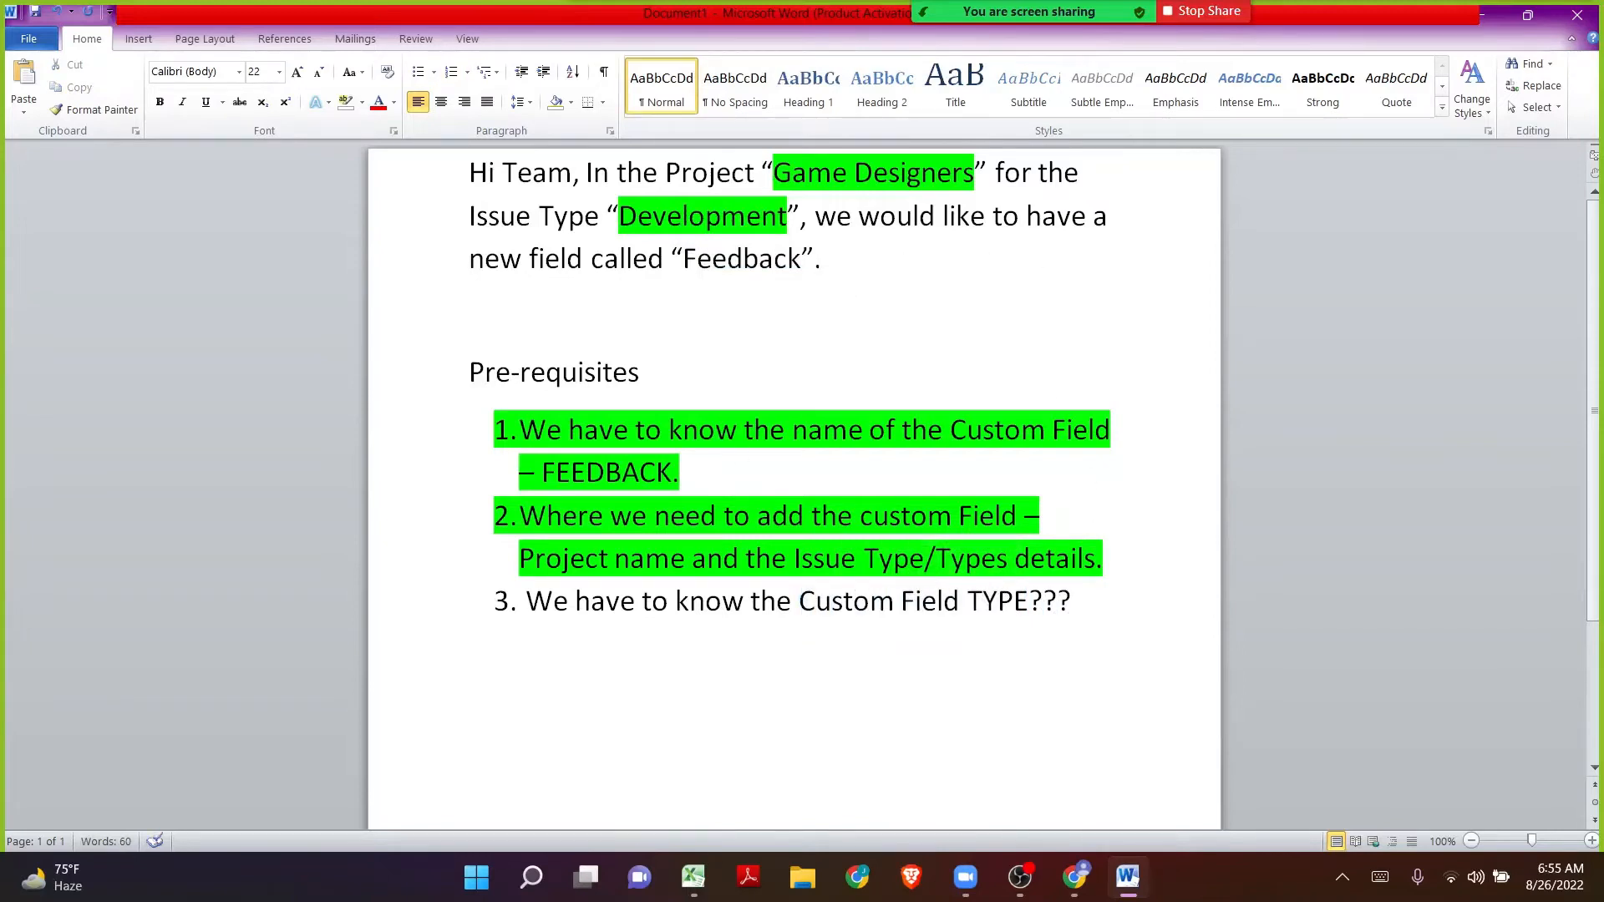
{"action": "type", "text": "- Mu"}
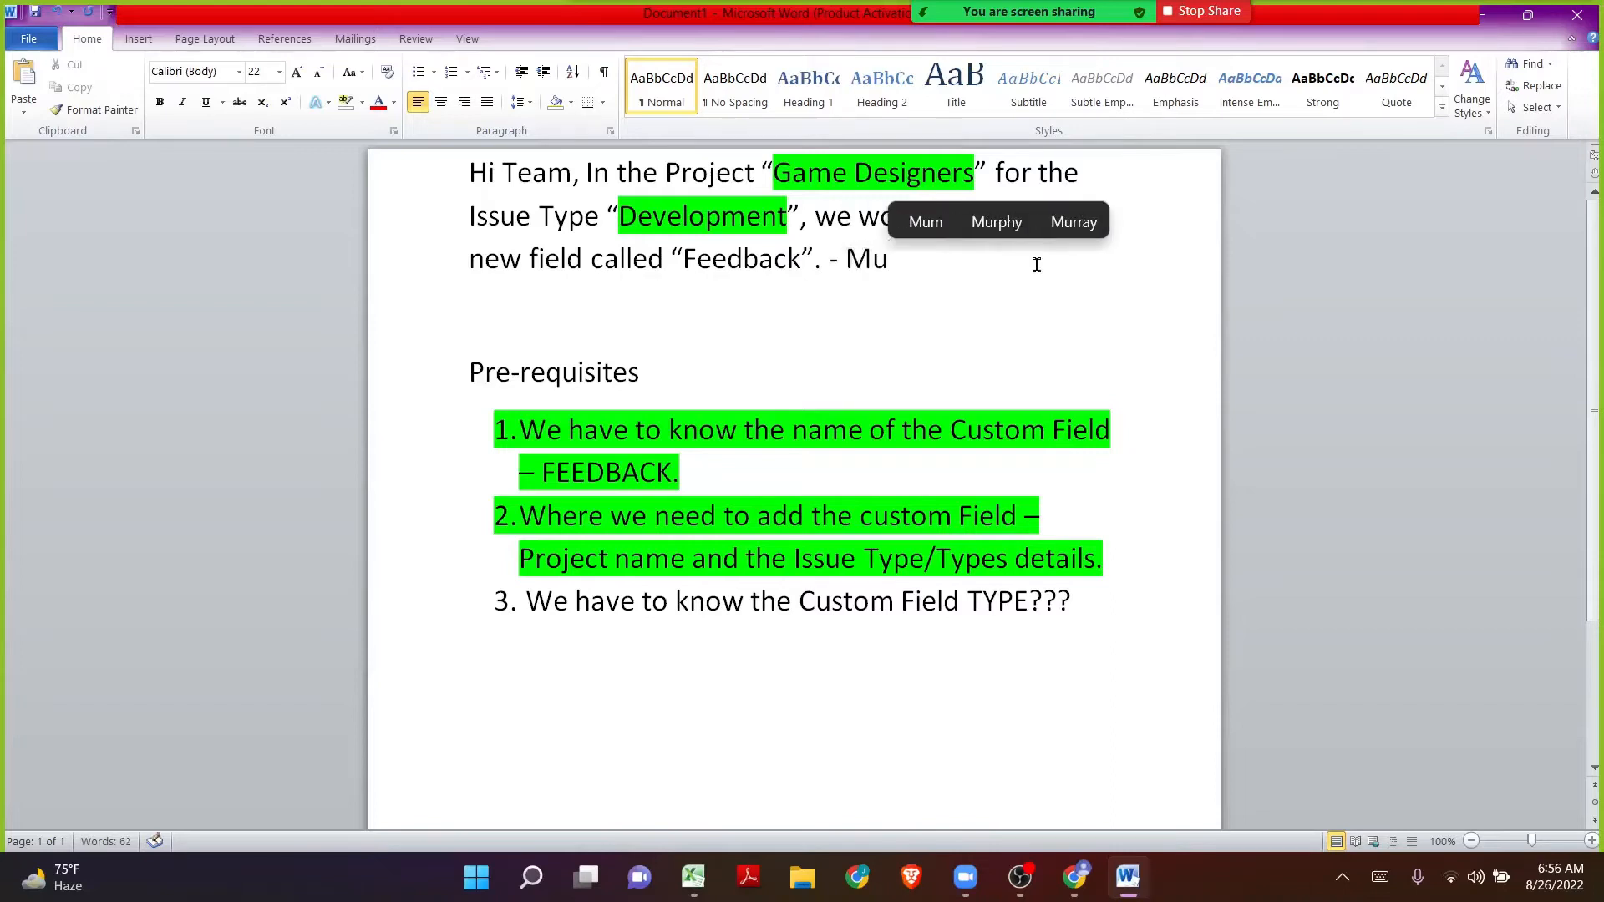
{"action": "key", "text": "BackSpace"}
{"action": "key", "text": "BackSpace"}
{"action": "type", "text": "T"}
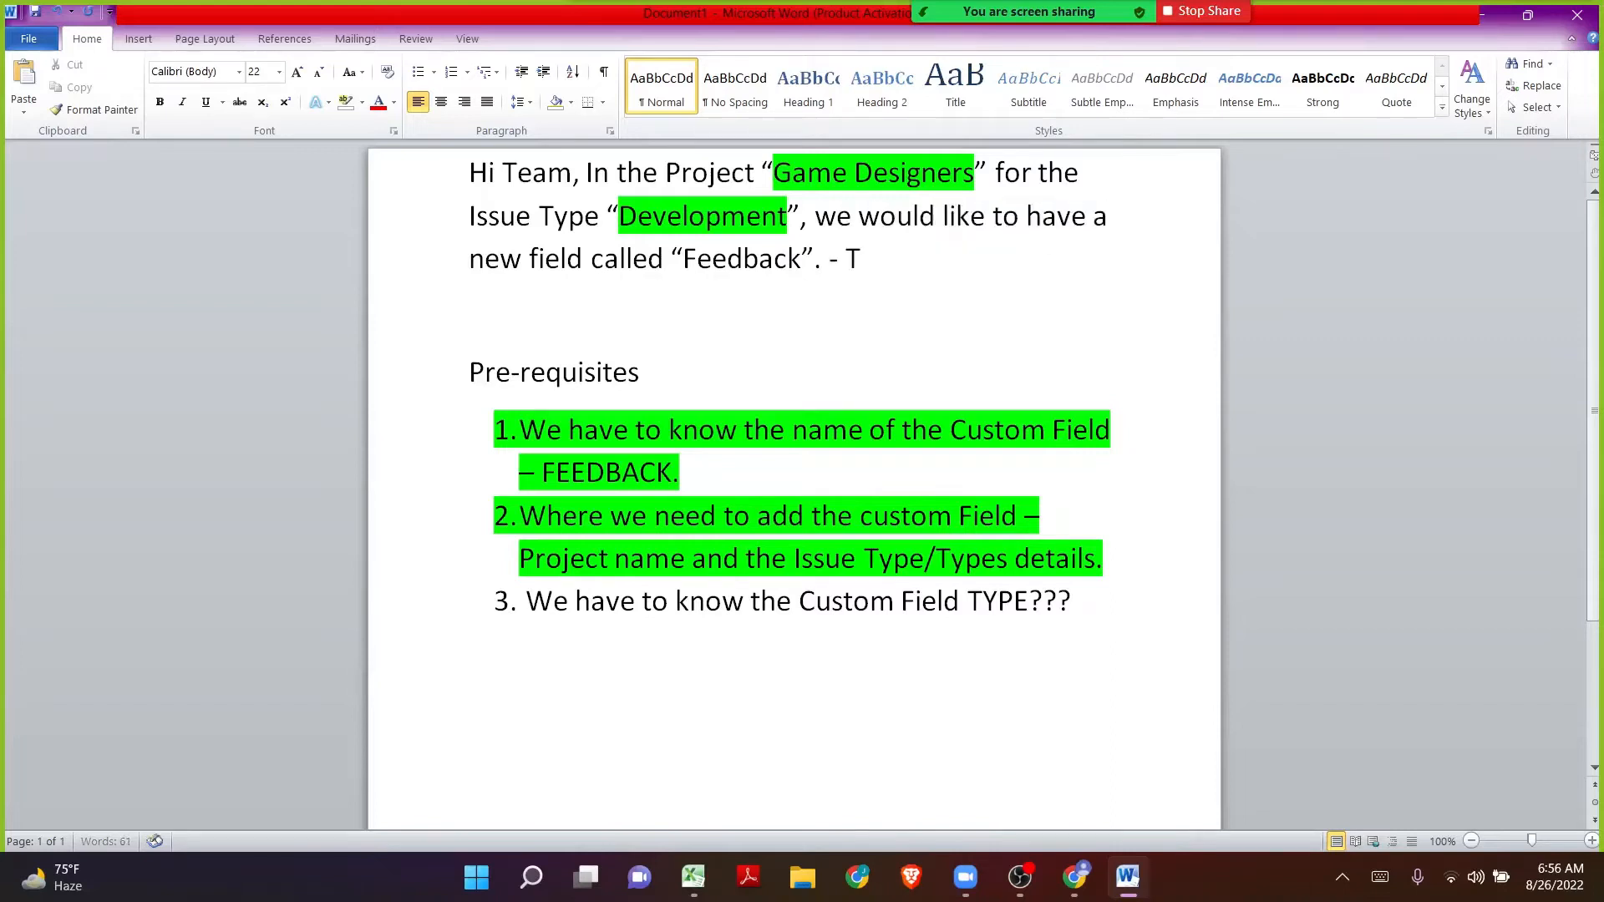
{"action": "type", "text": "ext Field"}
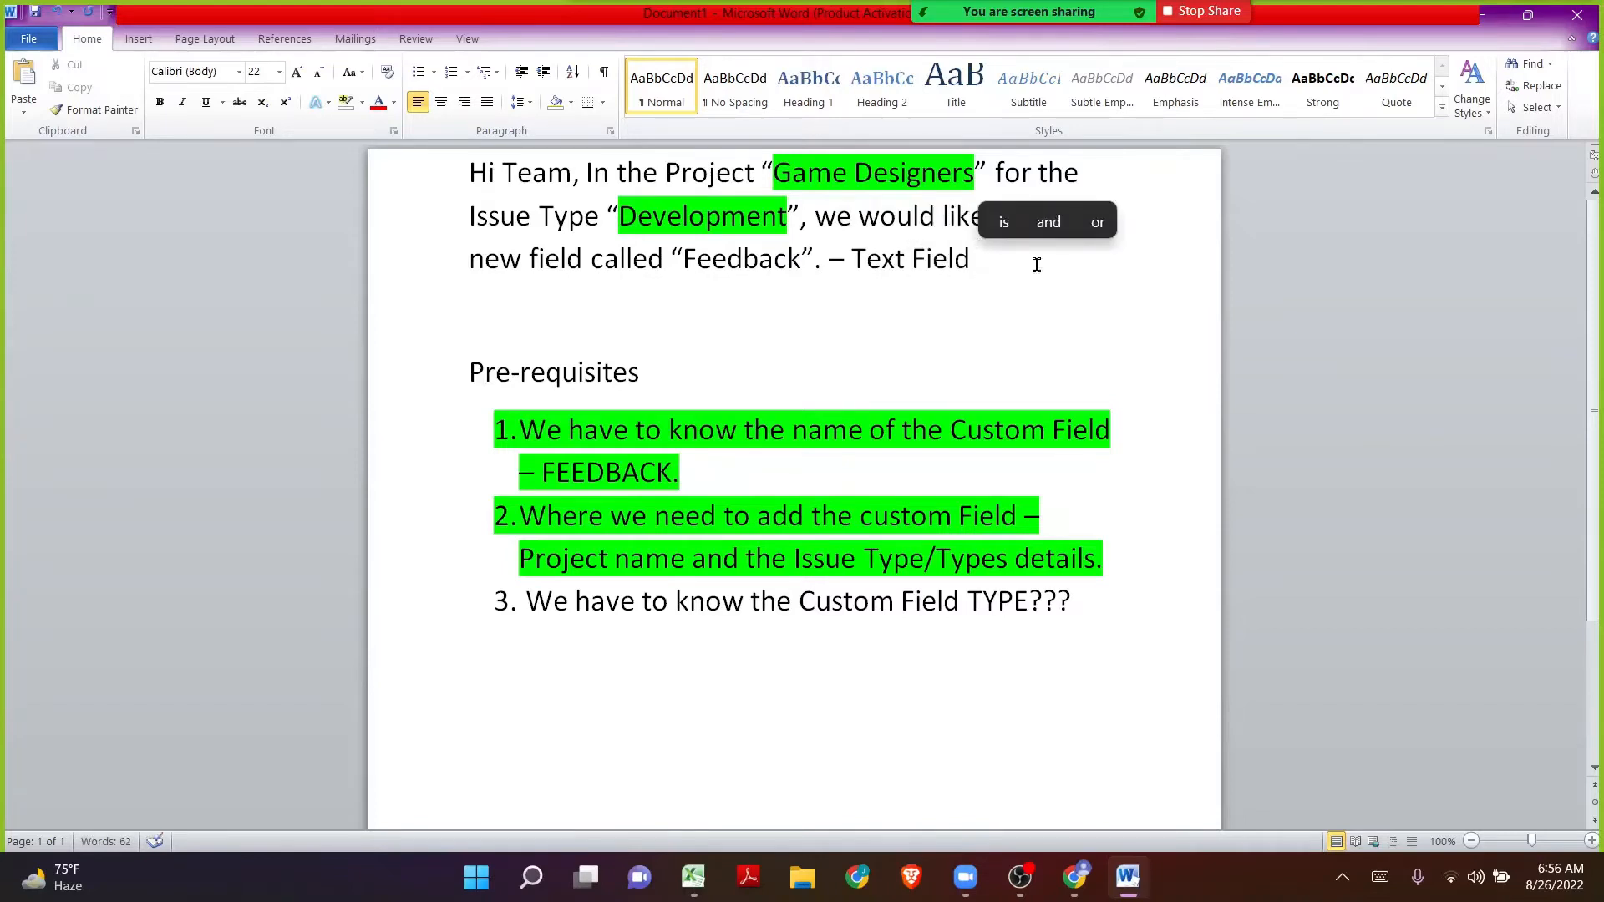
{"action": "key", "text": "ctrl+shift+Left"}
{"action": "key", "text": "ctrl+shift+Left"}
{"action": "left_click", "coordinate": [887, 326]}
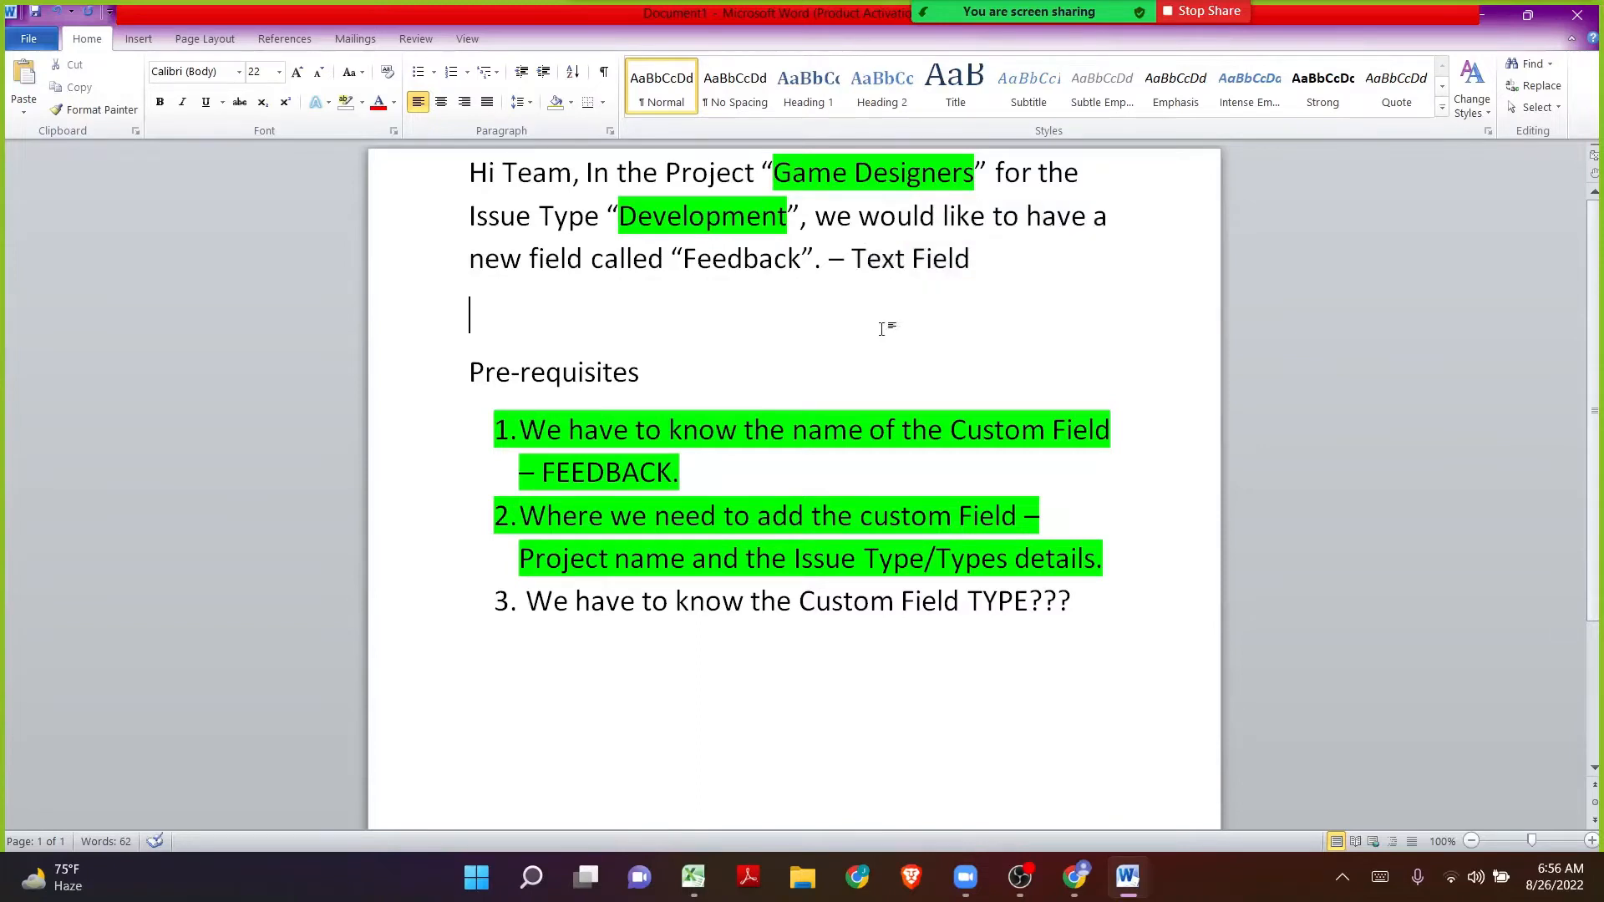
{"action": "left_click", "coordinate": [1102, 598]}
{"action": "left_click_drag", "start_coordinate": [1061, 588], "coordinate": [427, 386]}
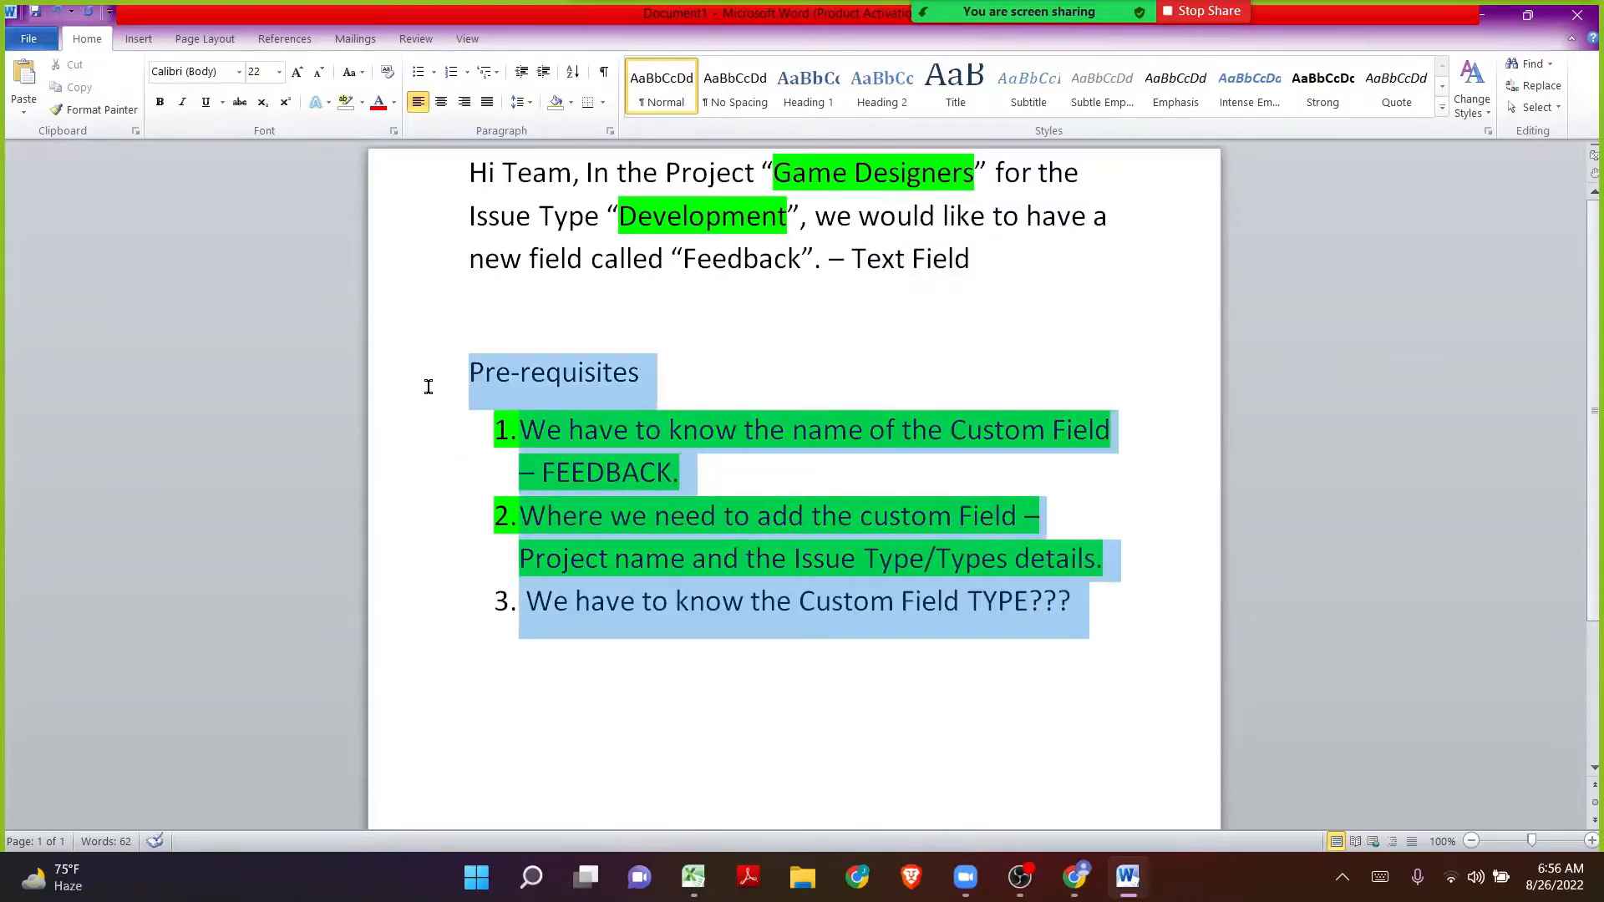
{"action": "left_click", "coordinate": [781, 426]}
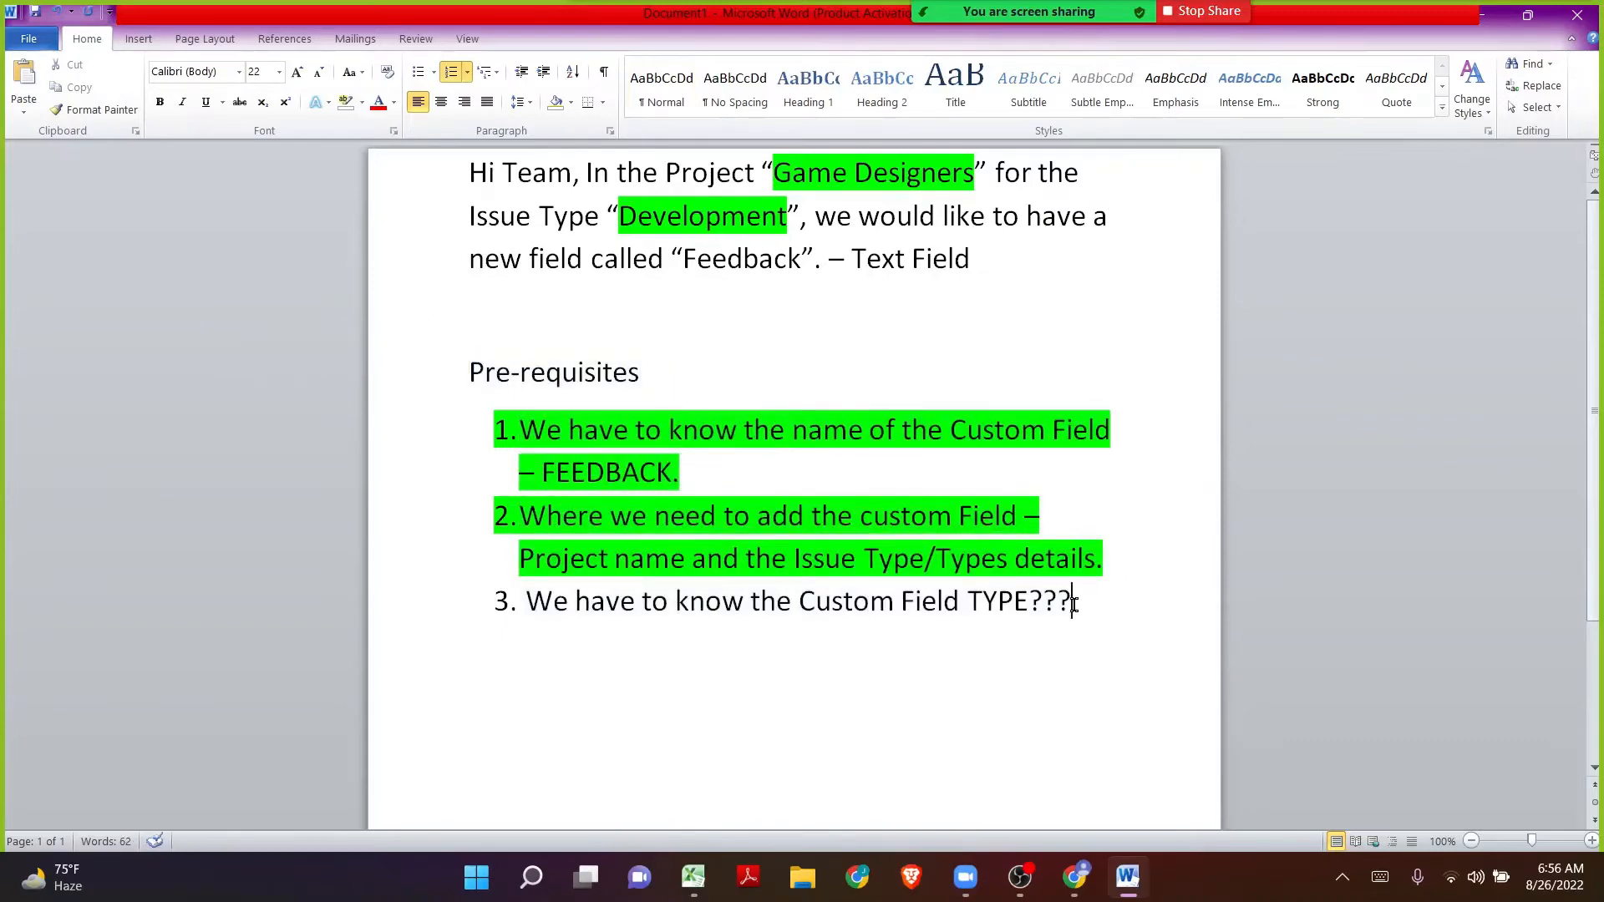
{"action": "left_click_drag", "start_coordinate": [1073, 602], "coordinate": [561, 558]}
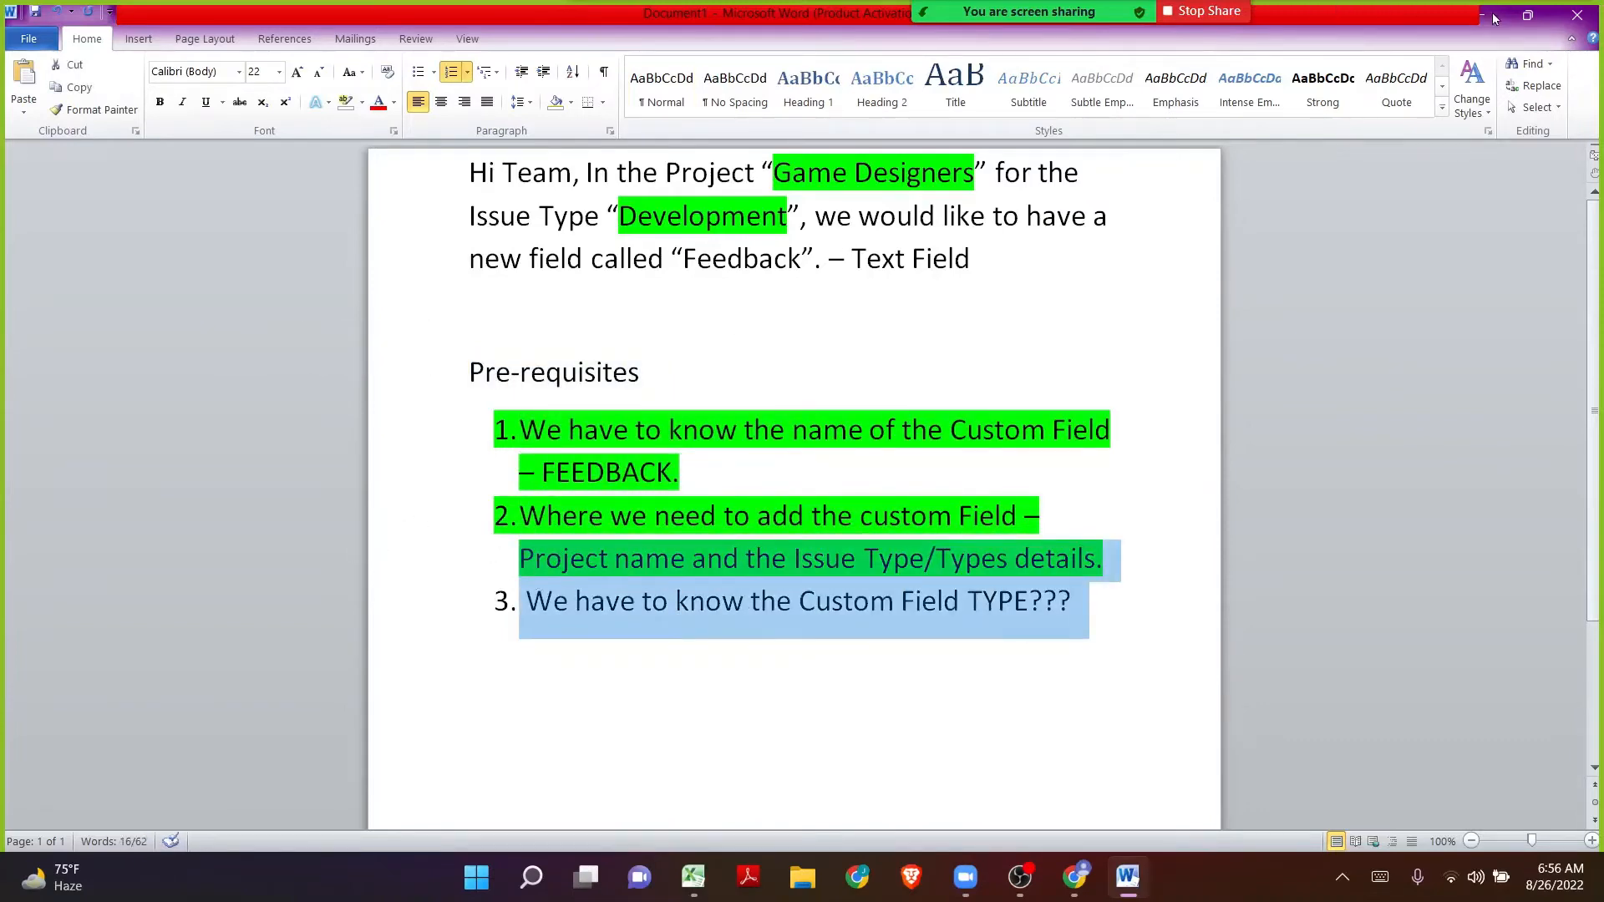
Step: Switch to Jira in the browser and replace the Game Designers screens tab with a new tab showing the Your work page
{"action": "key", "text": "alt+Tab"}
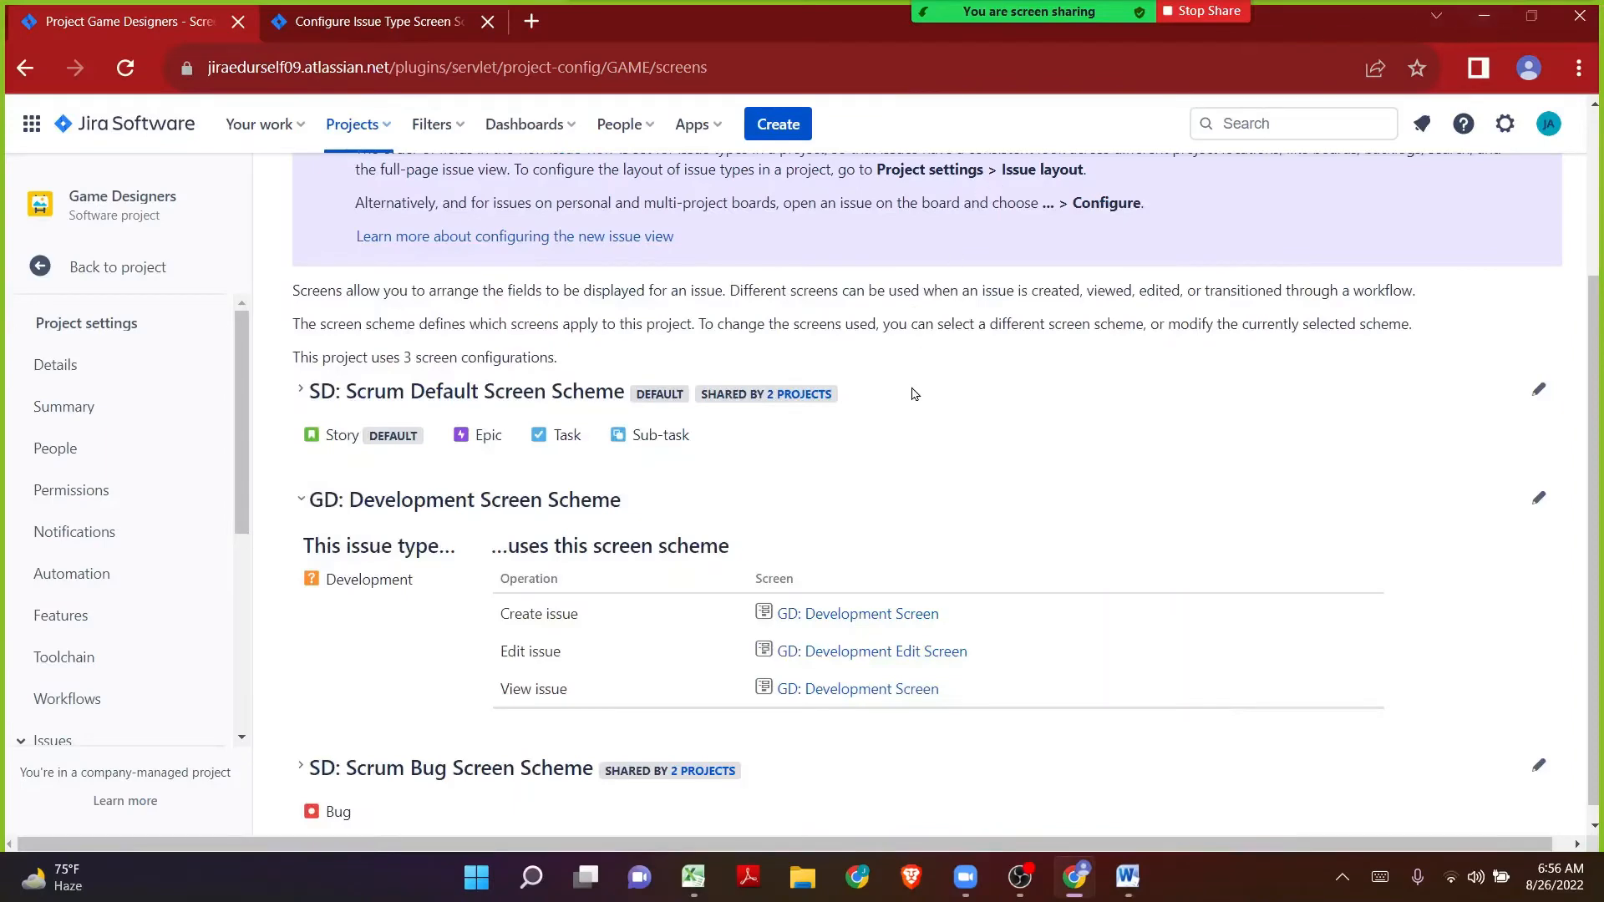
{"action": "left_click", "coordinate": [239, 23]}
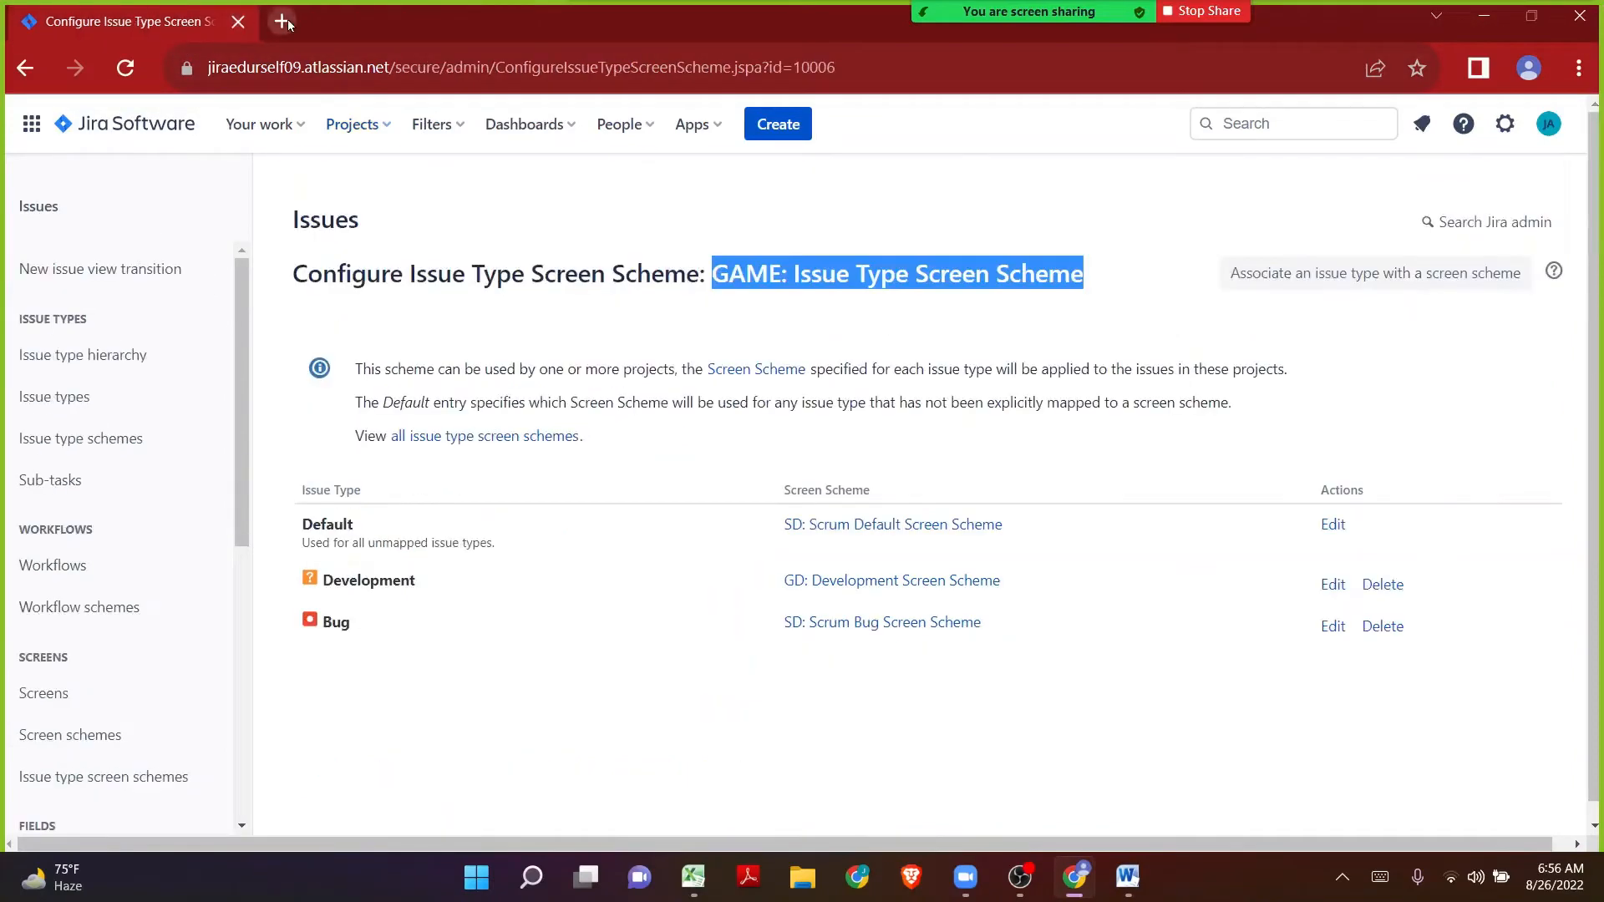
{"action": "left_click", "coordinate": [285, 22]}
{"action": "left_click", "coordinate": [58, 114]}
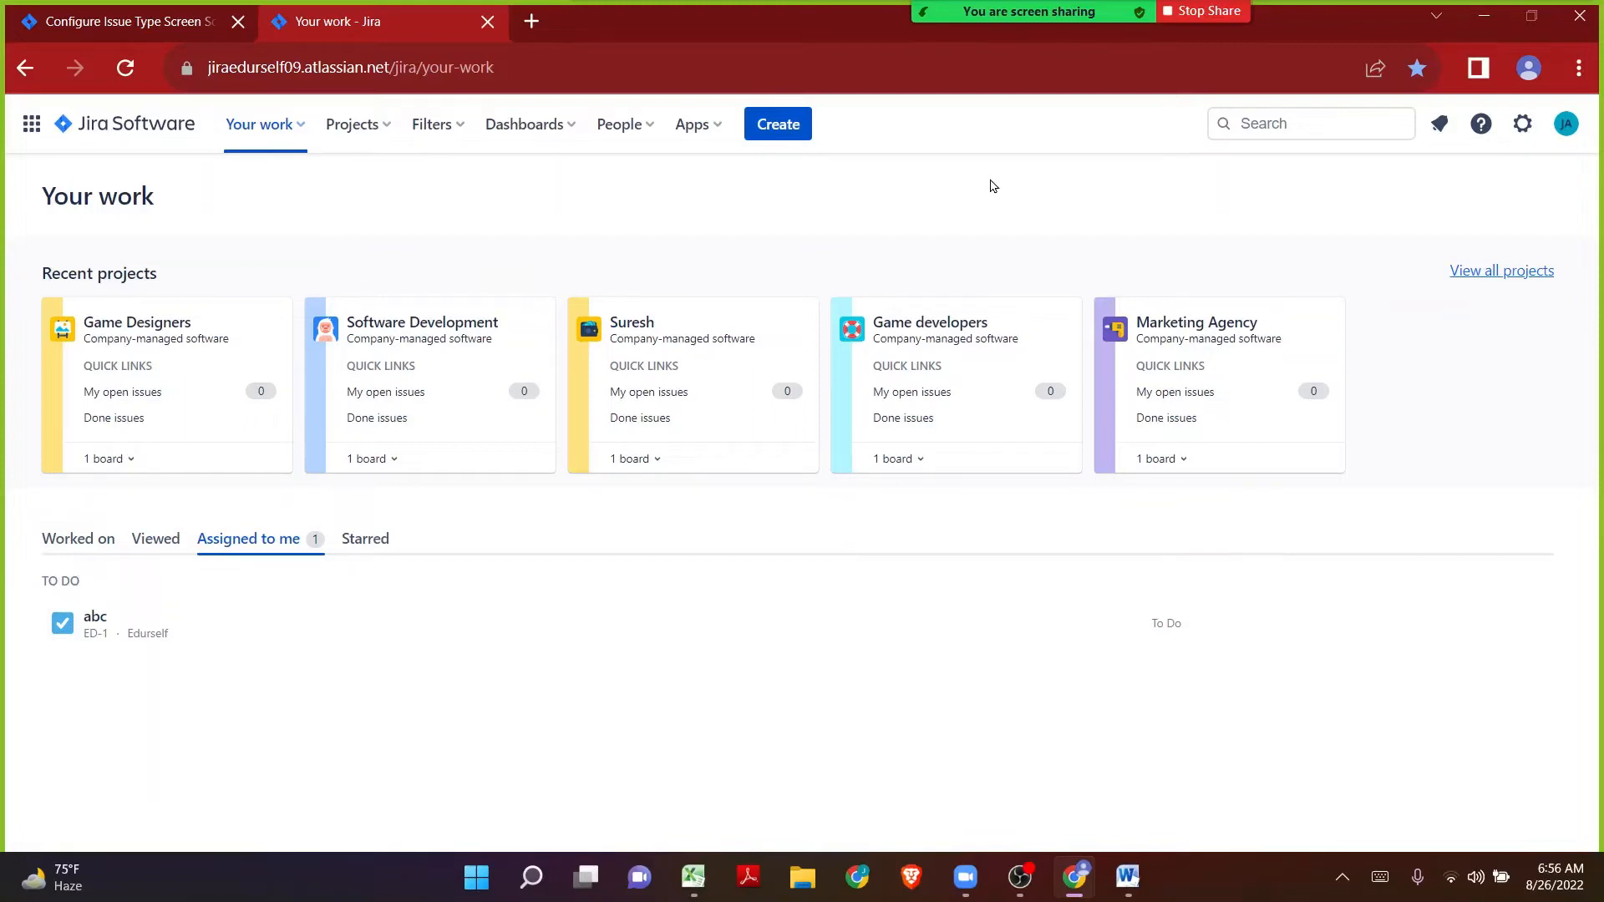
Step: Open the Custom fields page in Jira's issue settings
{"action": "left_click", "coordinate": [1514, 131]}
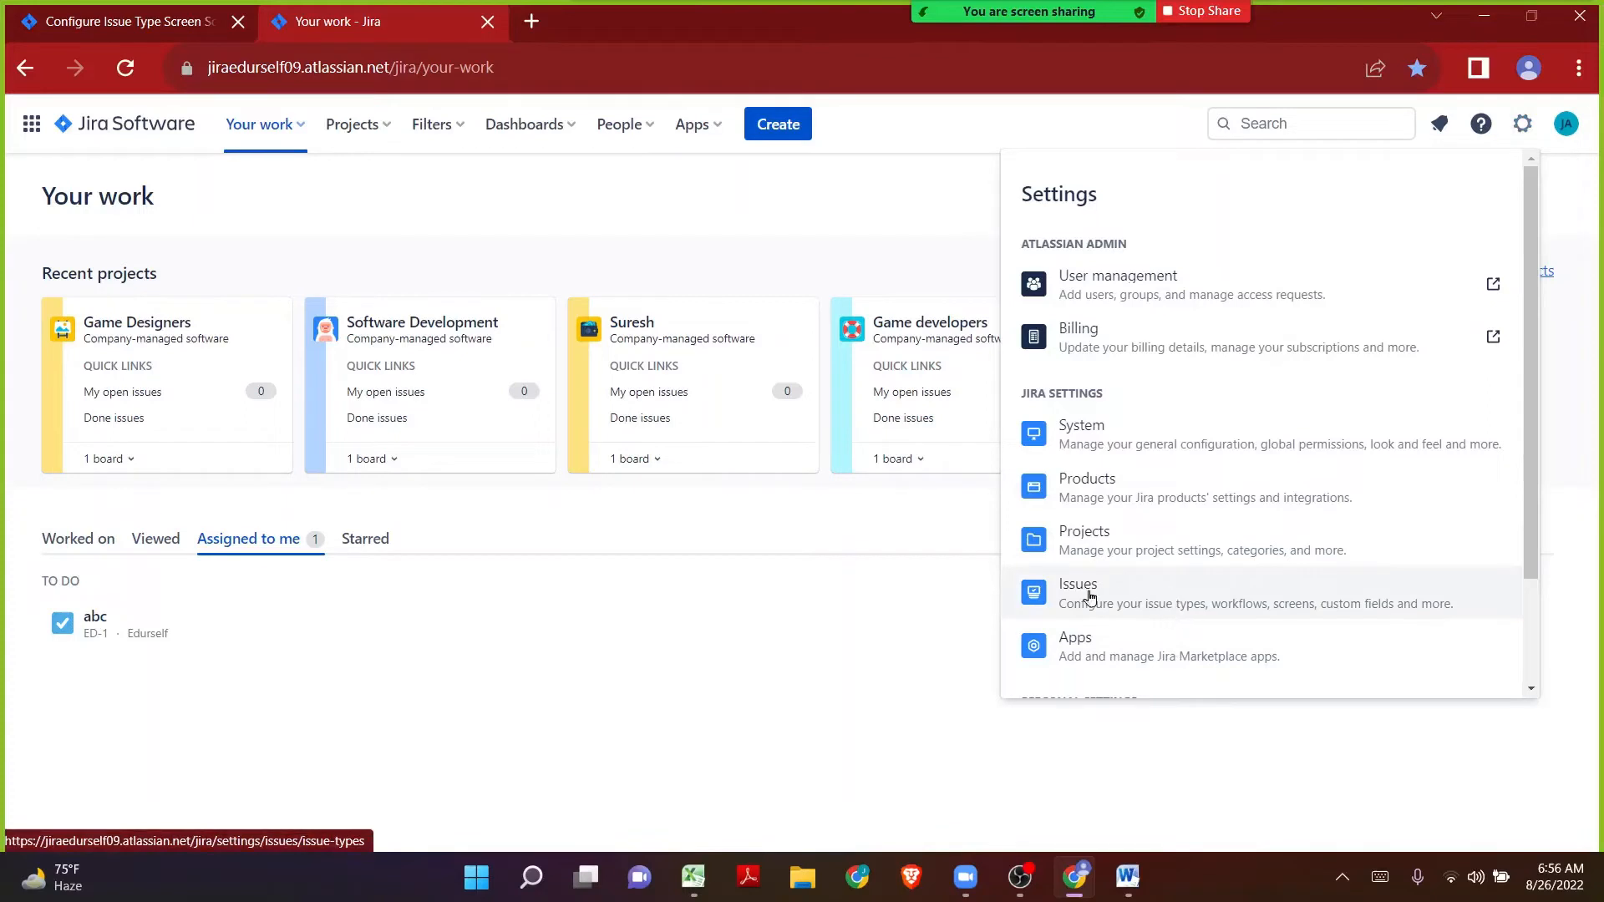
{"action": "left_click", "coordinate": [1124, 598]}
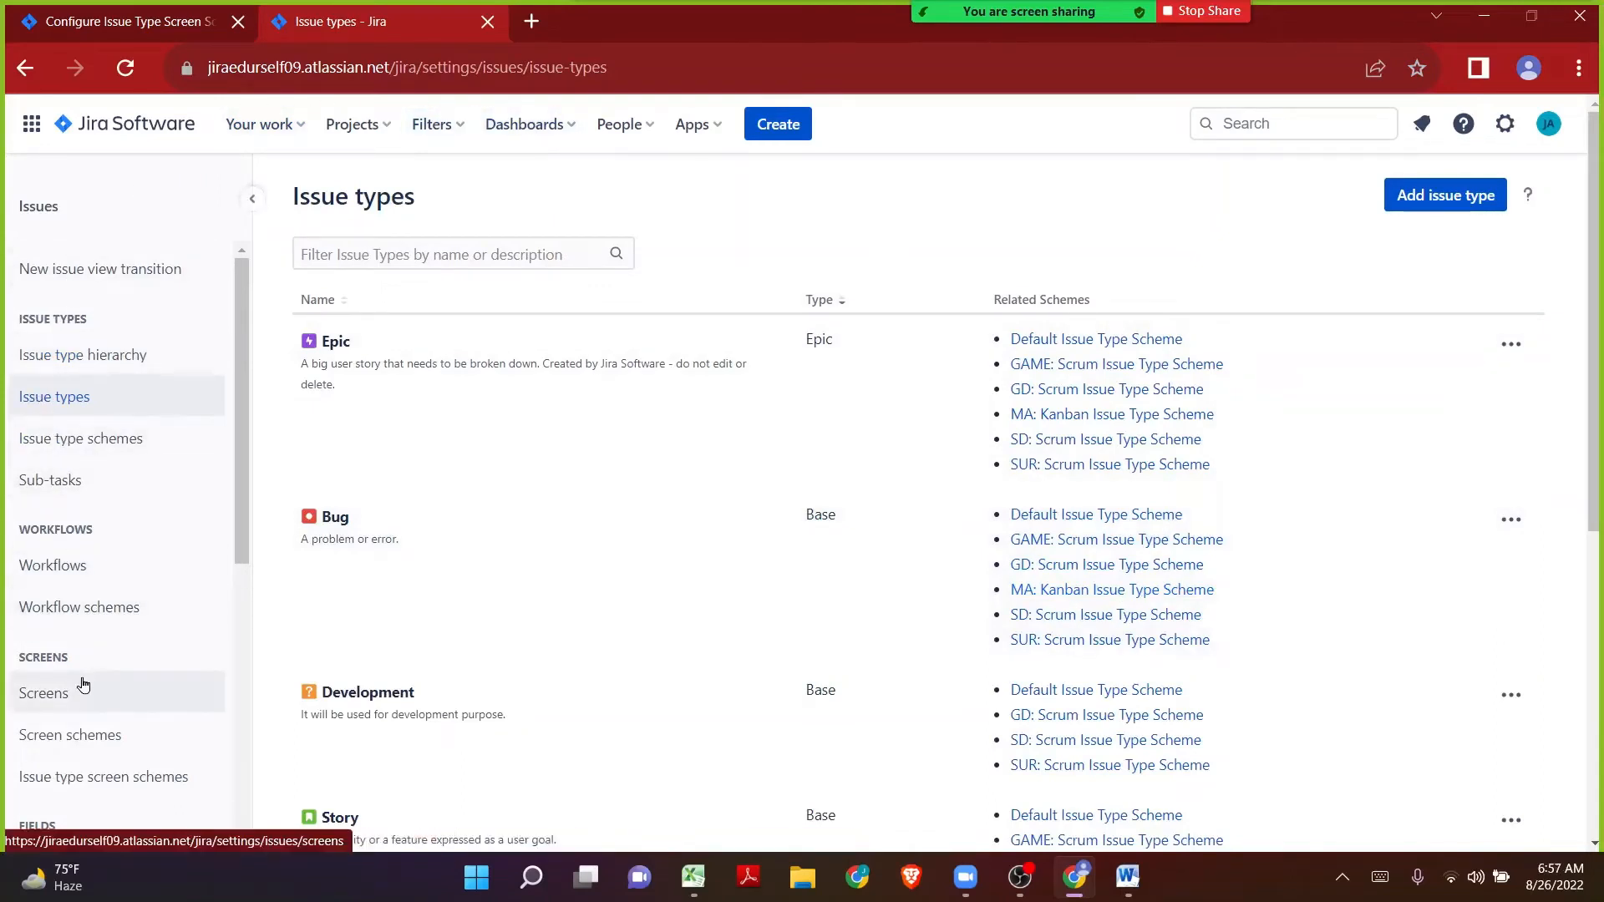
{"action": "scroll", "coordinate": [246, 456], "scroll_direction": "down", "scroll_amount": 2}
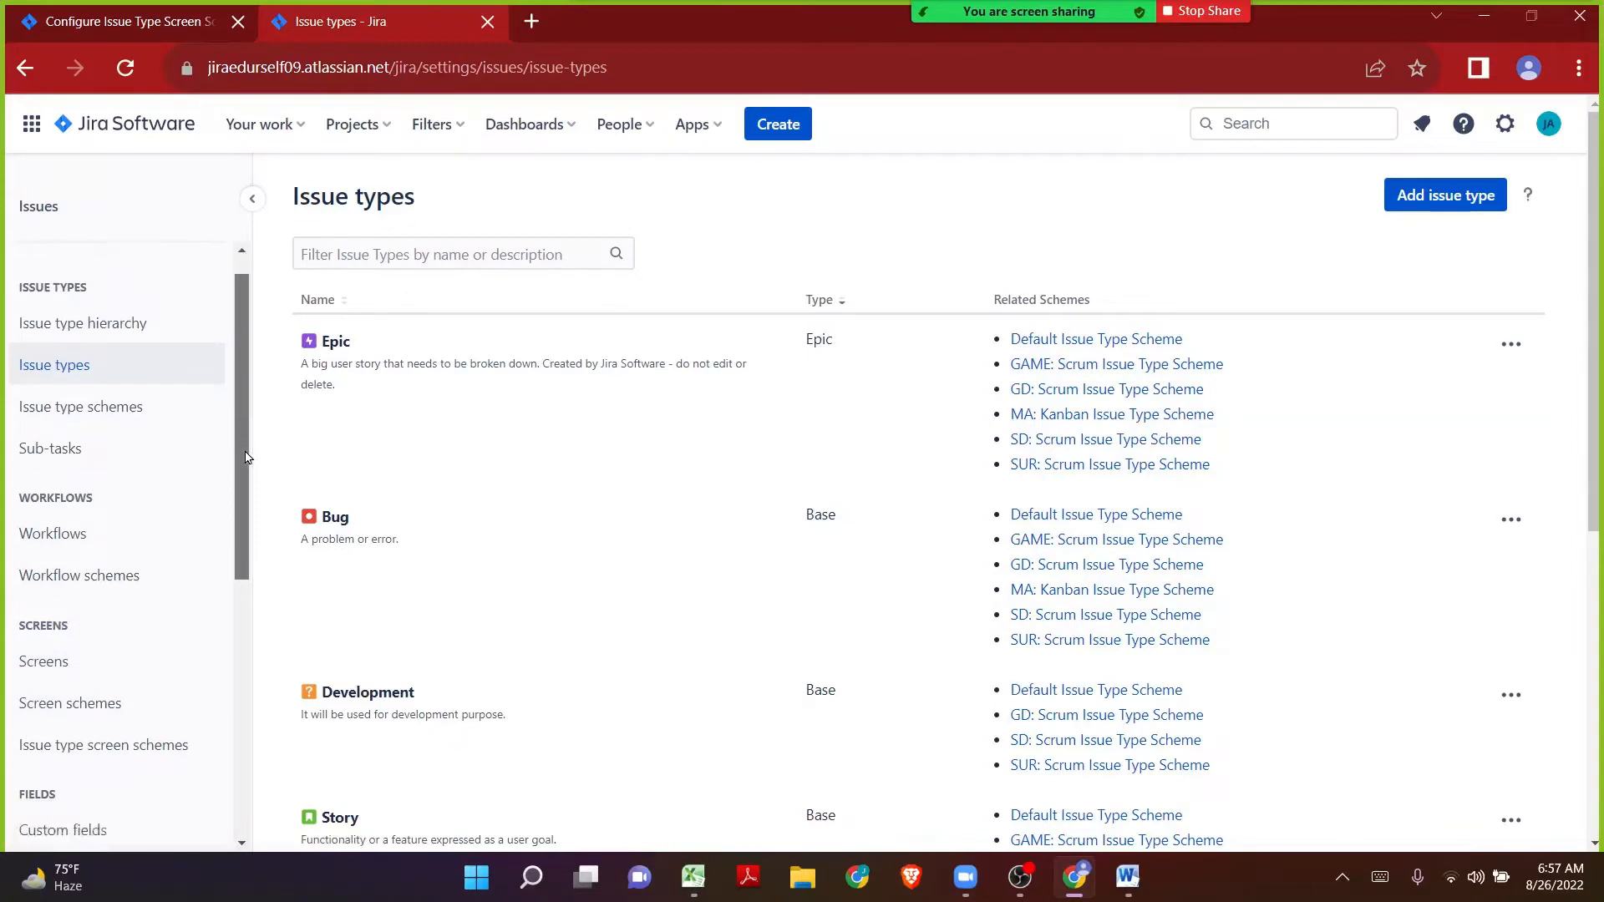
{"action": "left_click_drag", "start_coordinate": [246, 456], "coordinate": [233, 607]}
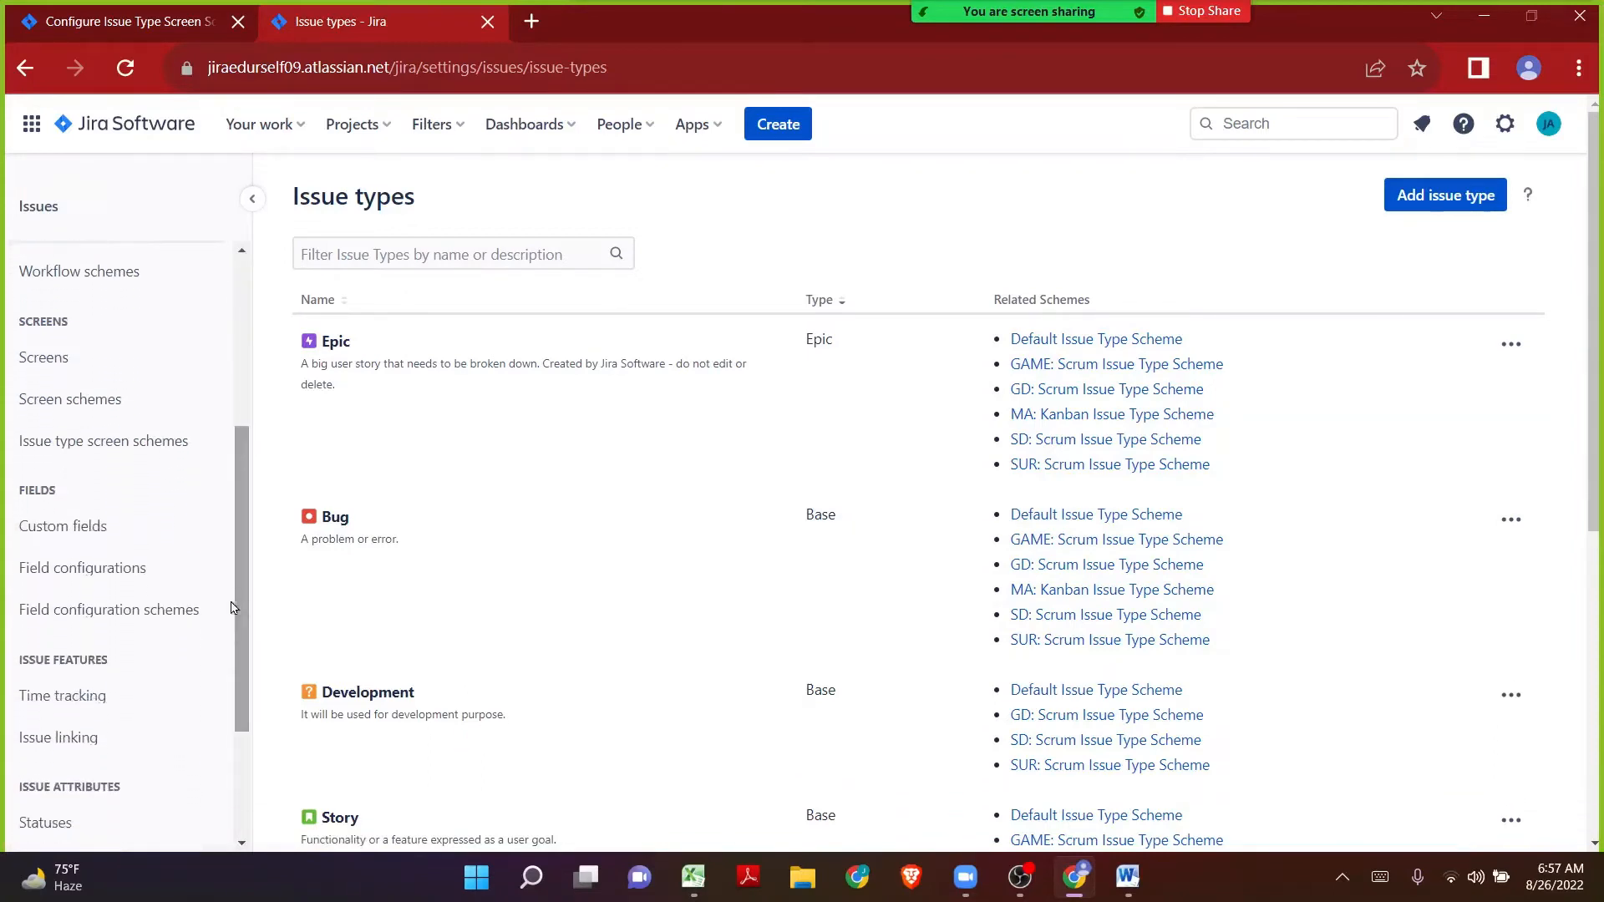
{"action": "left_click", "coordinate": [96, 536]}
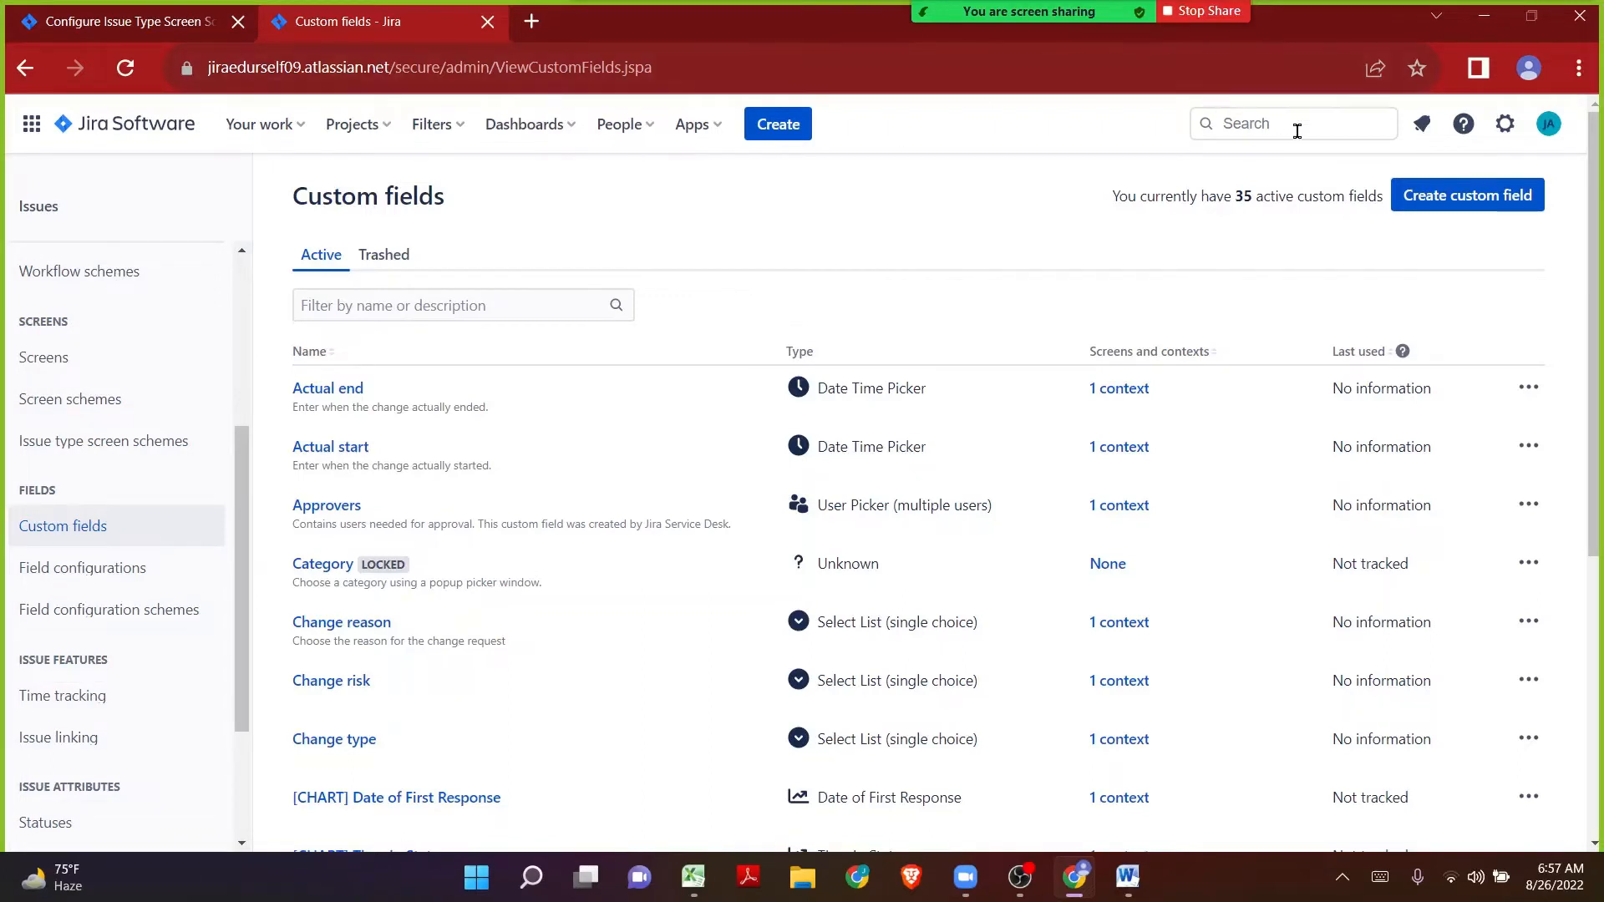
Step: Start creating a custom field of the type Short text (plain text only)
{"action": "left_click", "coordinate": [1411, 195]}
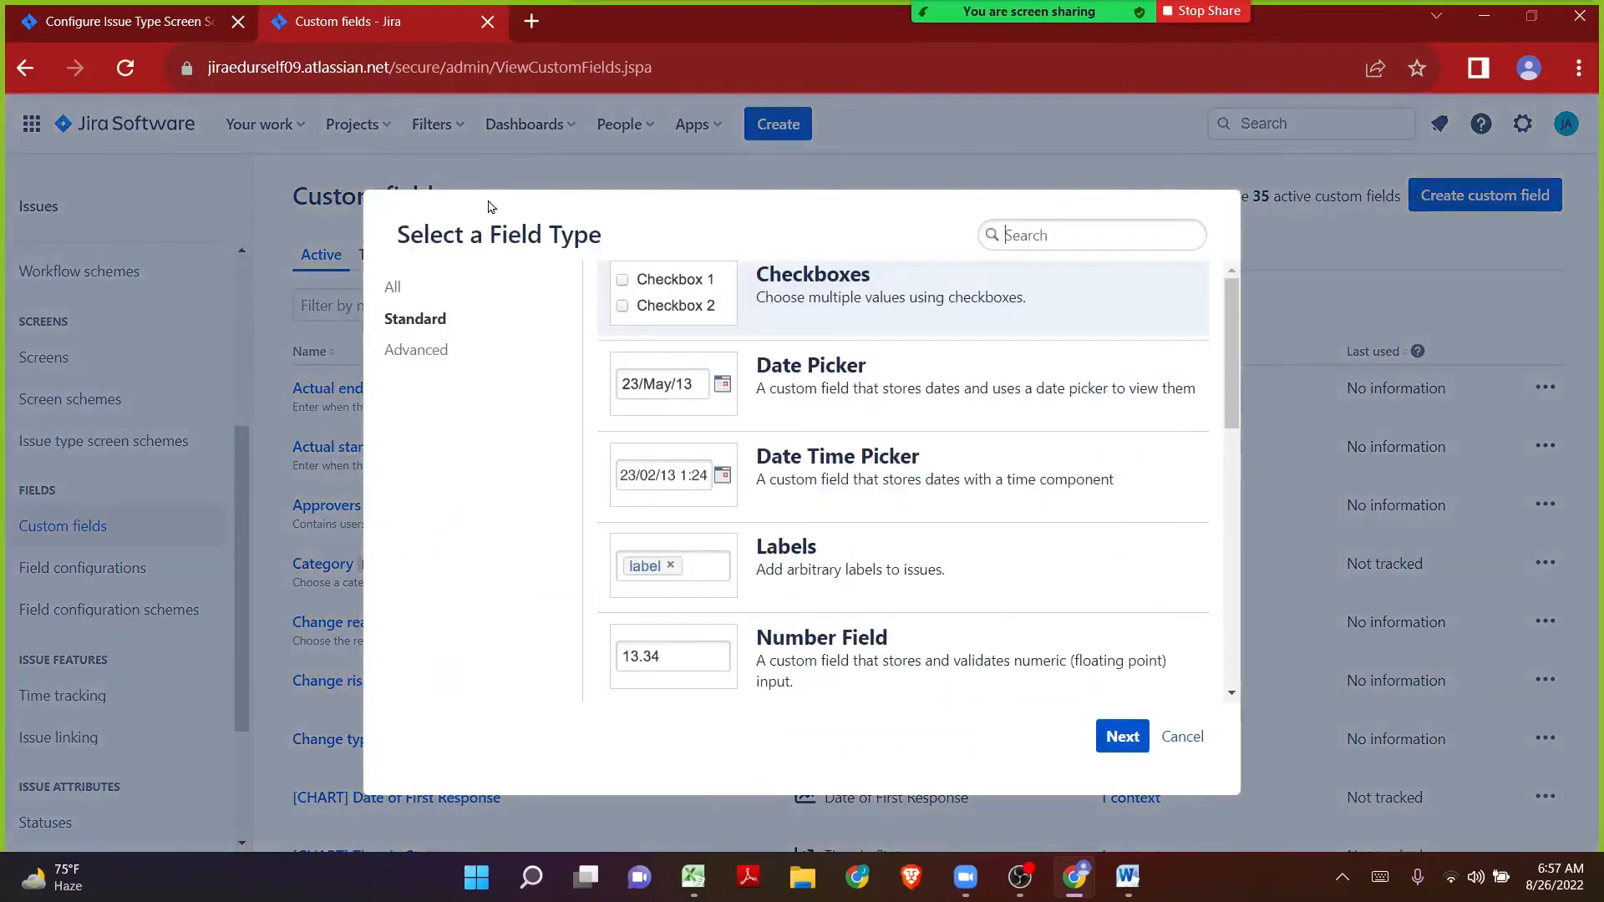
{"action": "left_click_drag", "start_coordinate": [488, 224], "coordinate": [587, 224]}
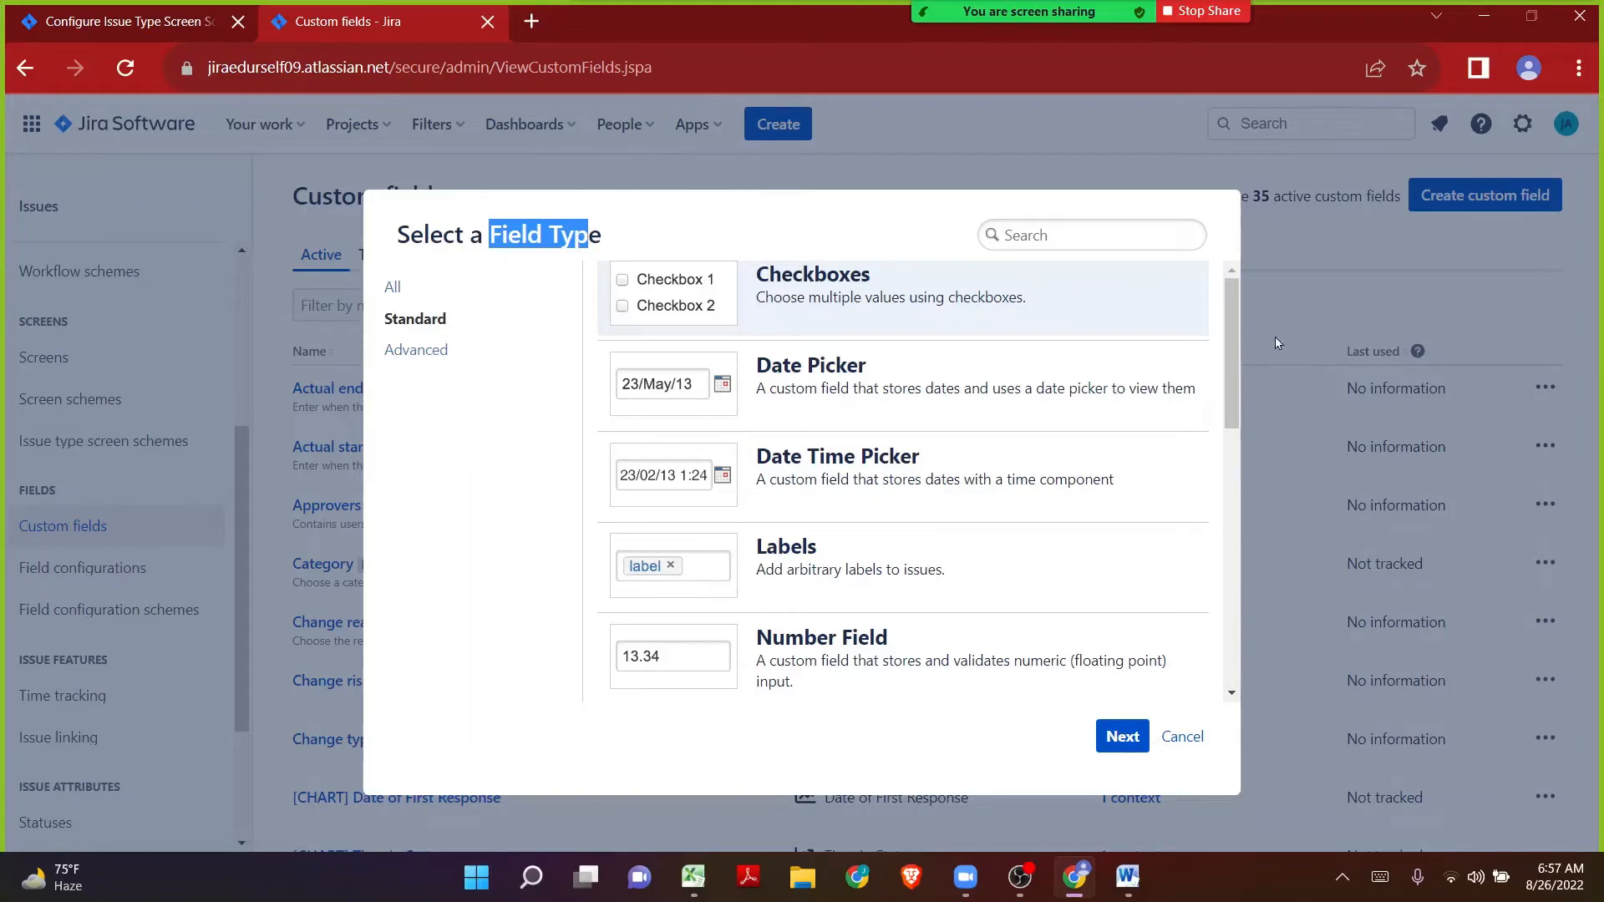
{"action": "left_click_drag", "start_coordinate": [1232, 352], "coordinate": [1219, 253]}
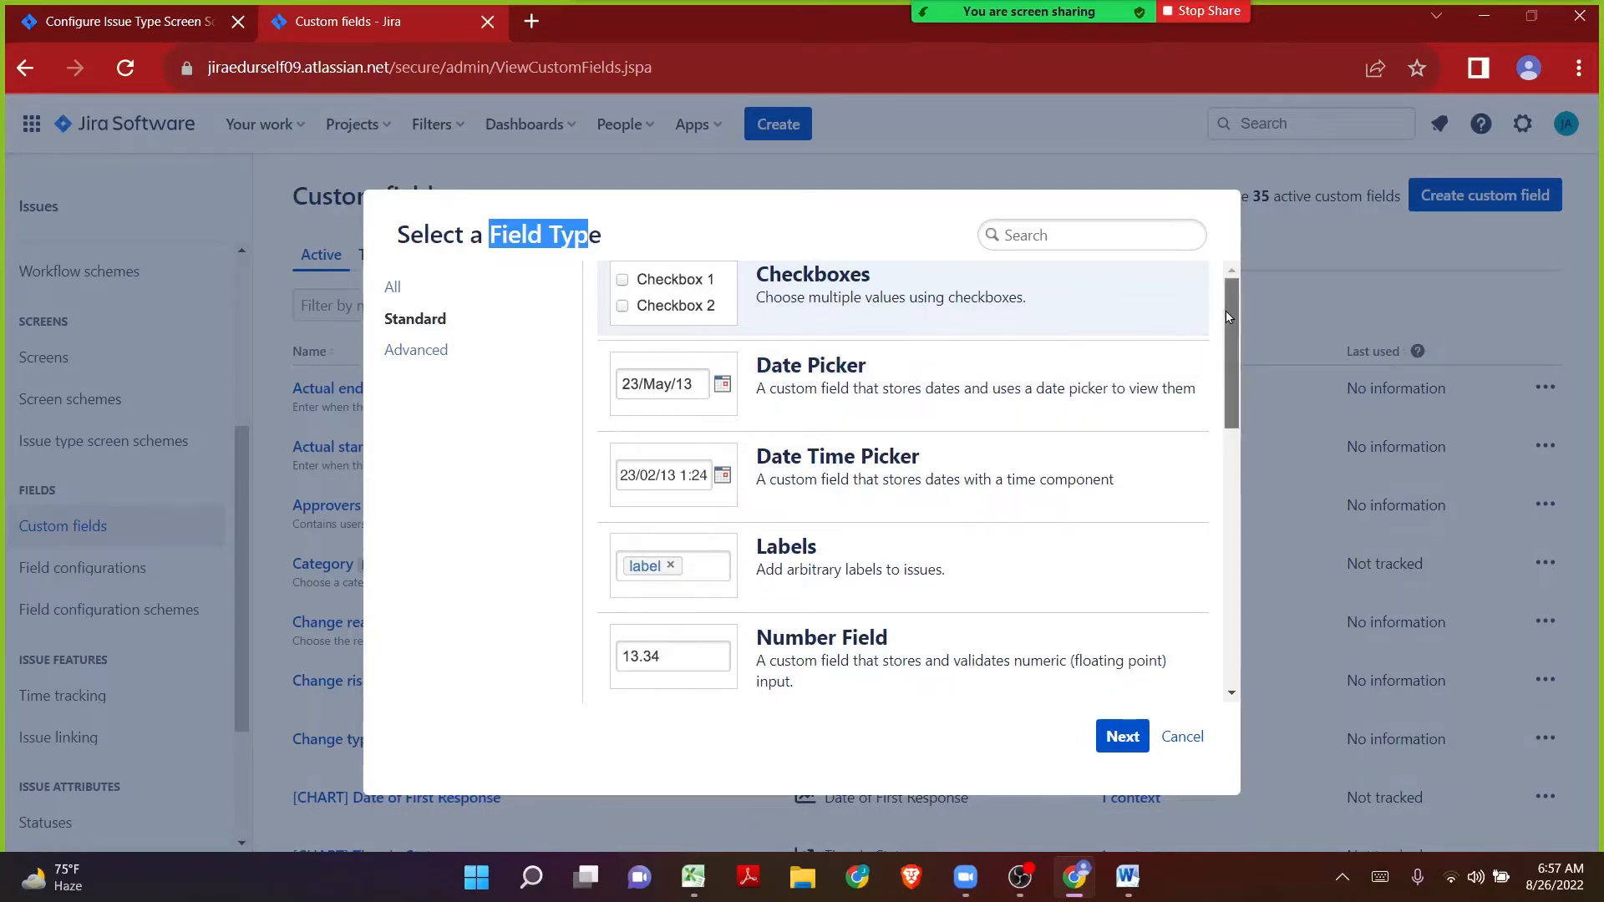
{"action": "left_click_drag", "start_coordinate": [1225, 312], "coordinate": [1239, 575]}
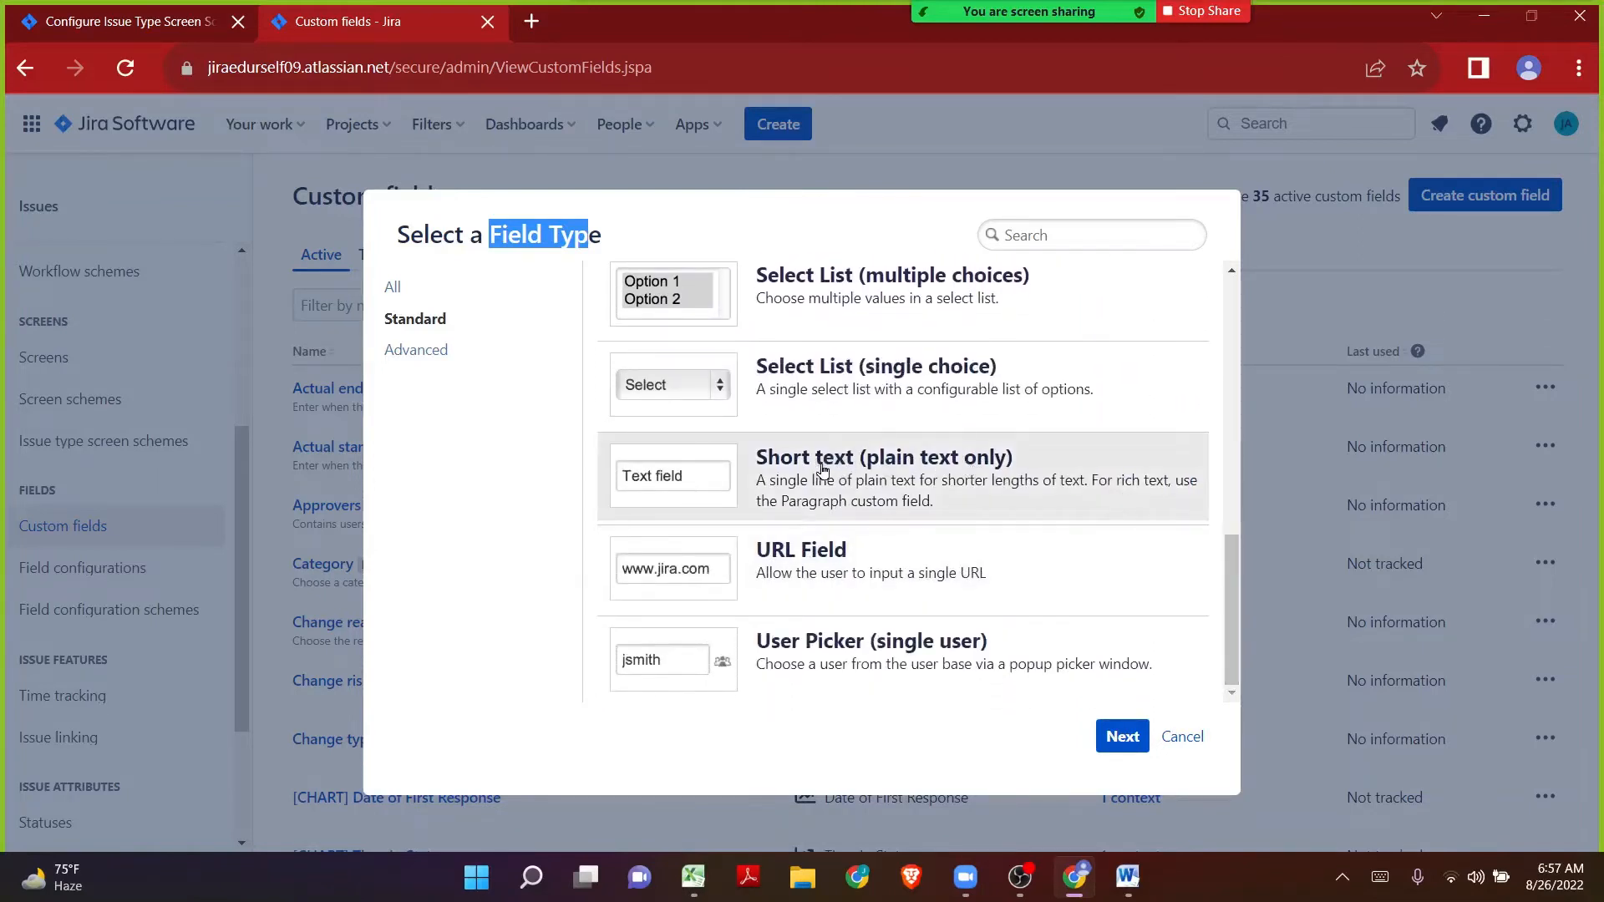
{"action": "left_click", "coordinate": [868, 468]}
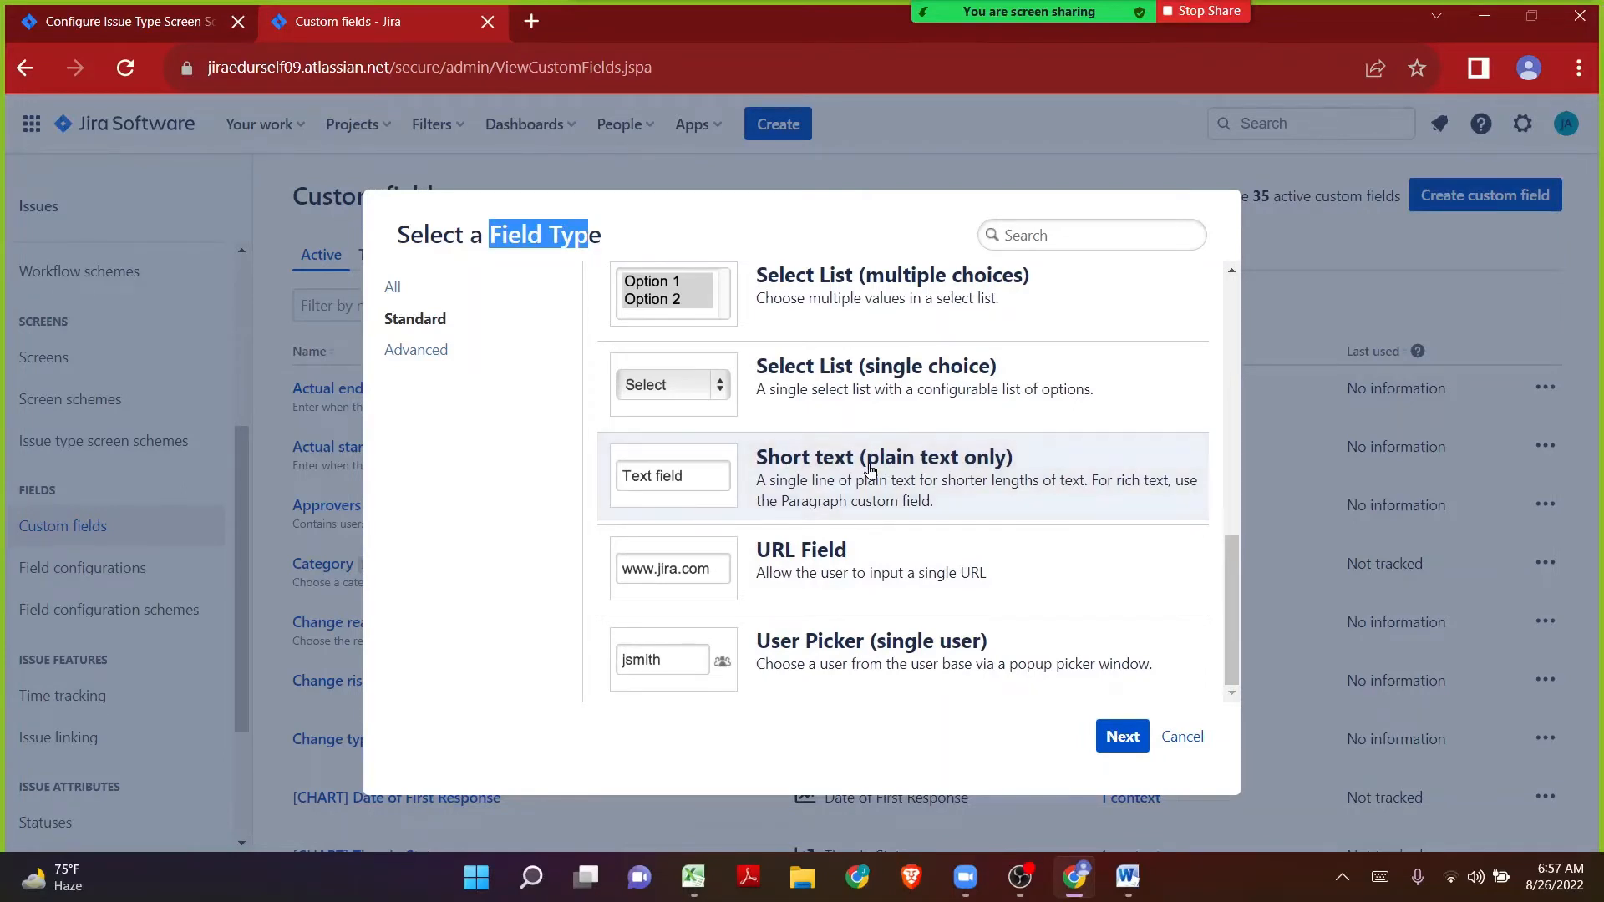
{"action": "left_click", "coordinate": [1129, 737]}
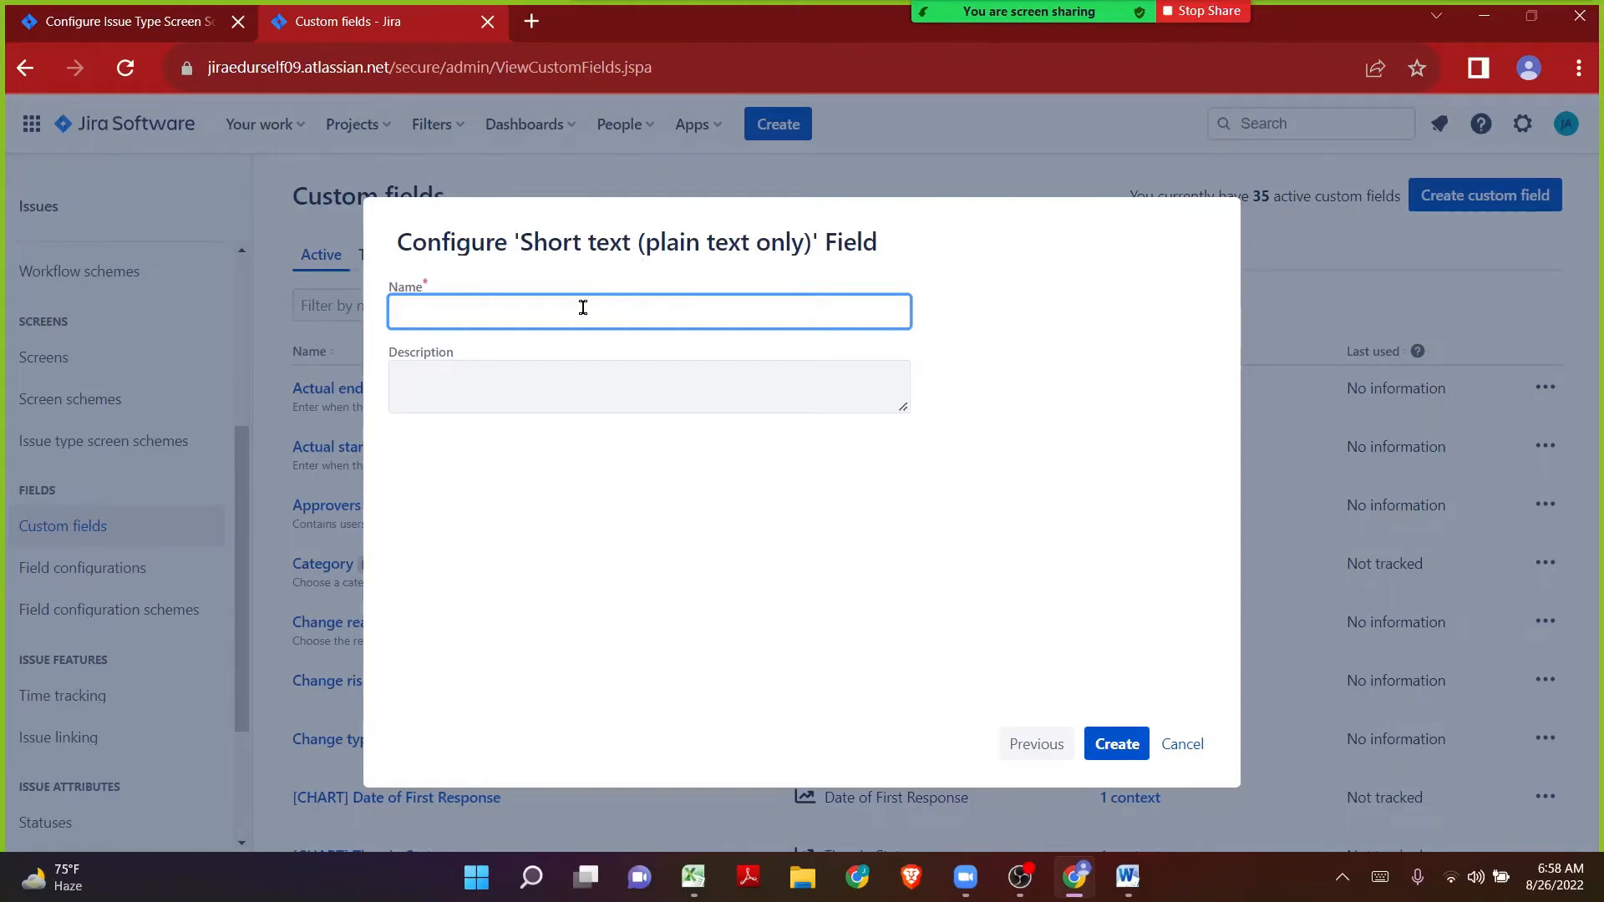
Step: Create the field with the name "Feedback" and the description "Field used to collect the feedback from users"
{"action": "type", "text": "Feedba"}
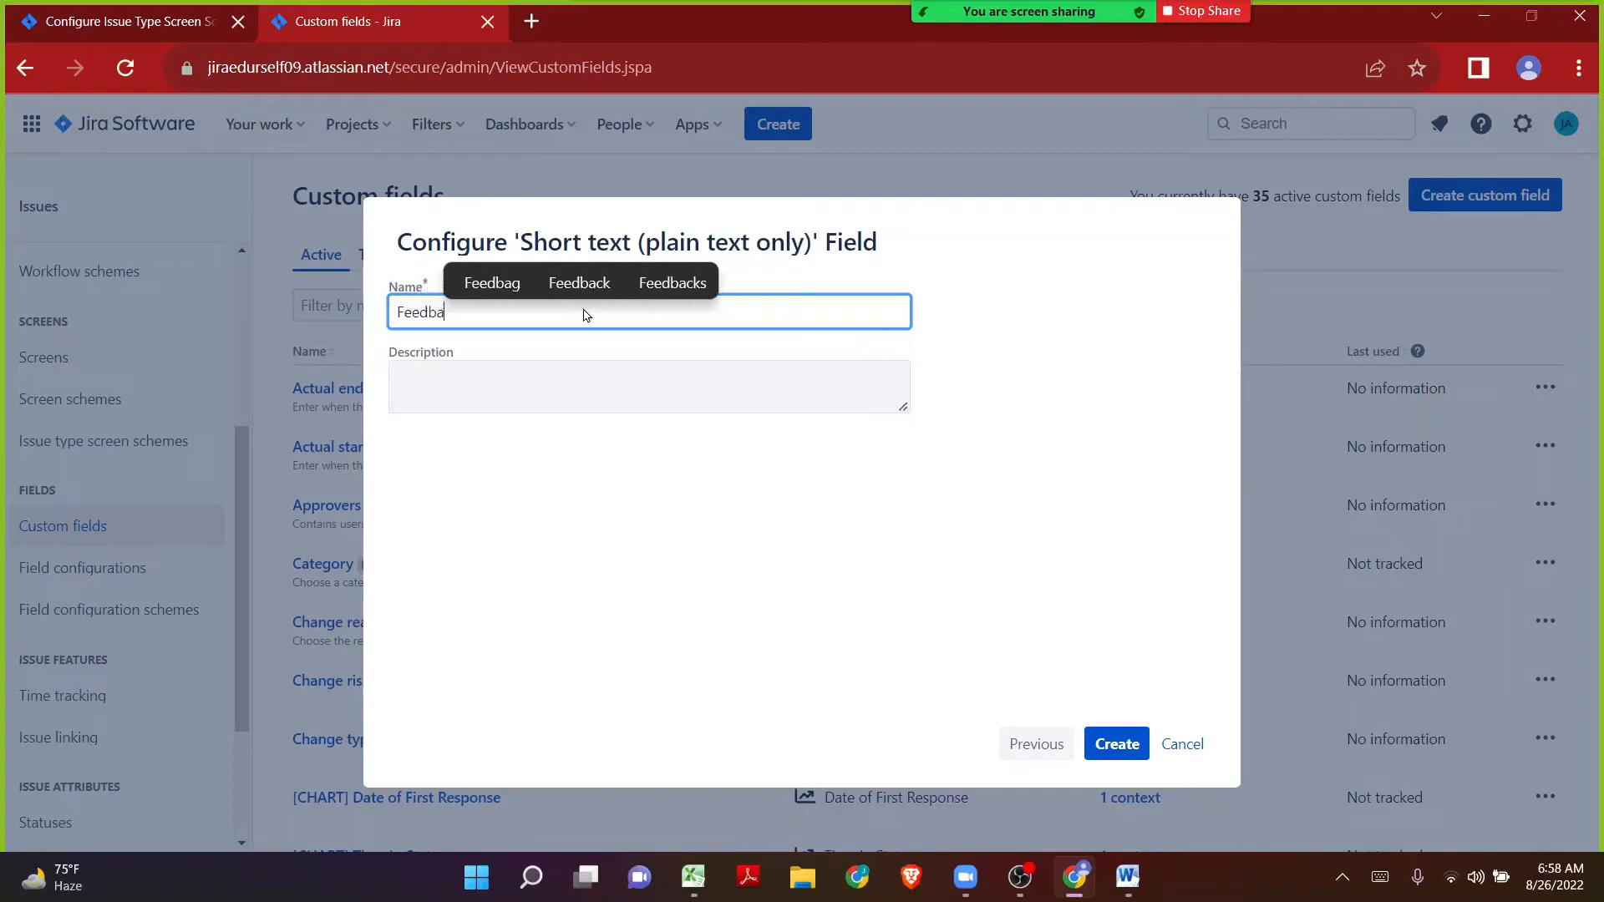
{"action": "type", "text": "ck"}
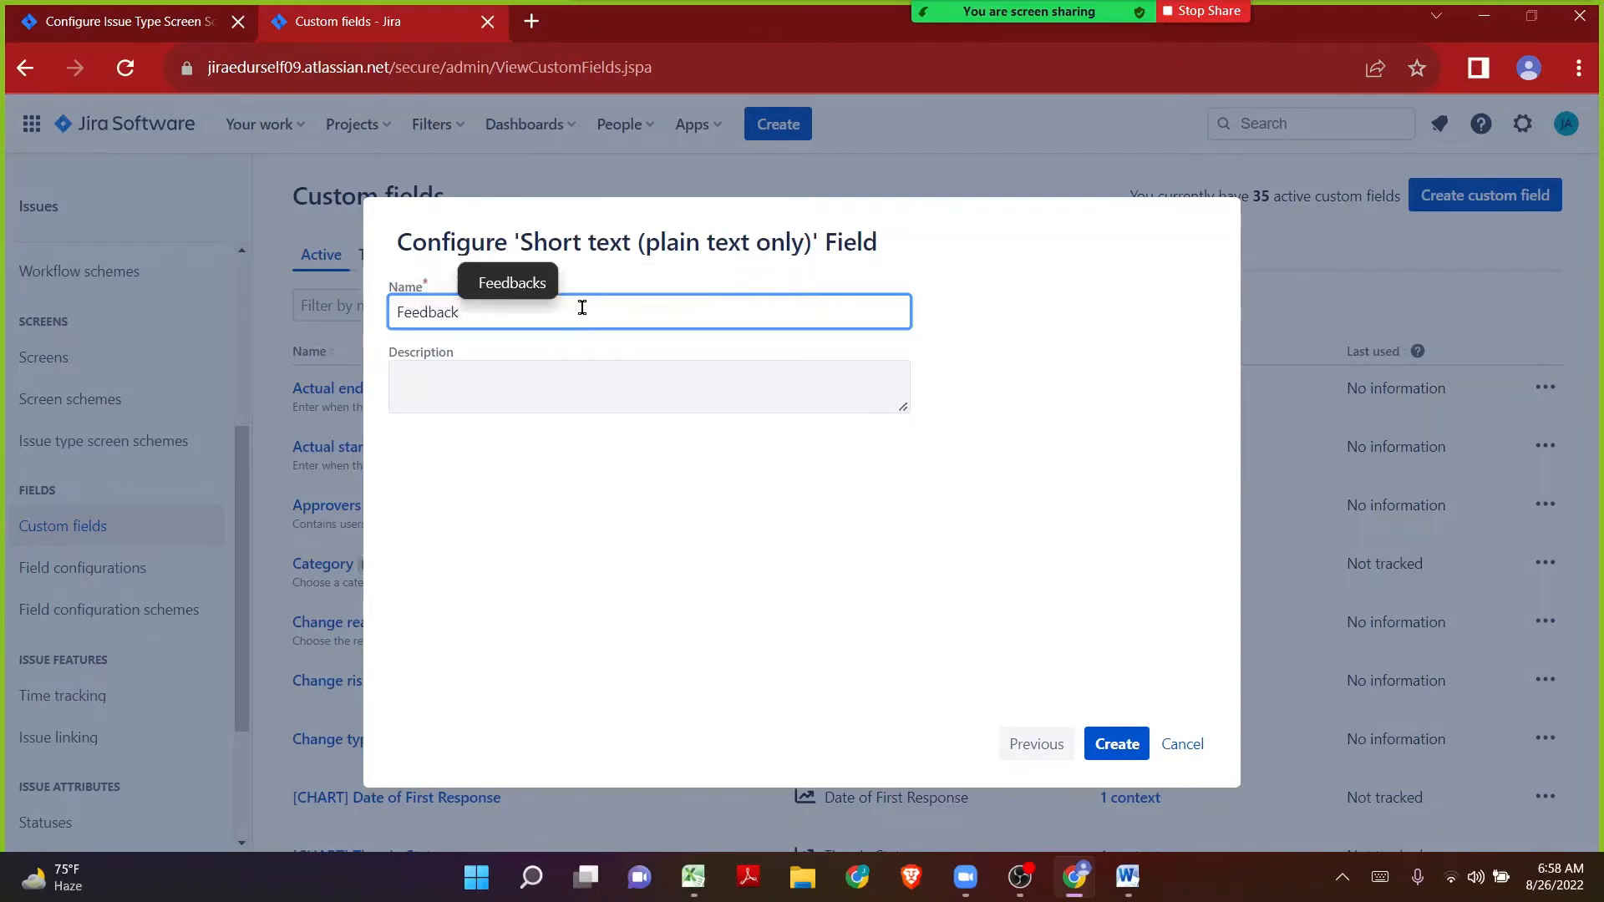
{"action": "left_click_drag", "start_coordinate": [582, 308], "coordinate": [368, 347]}
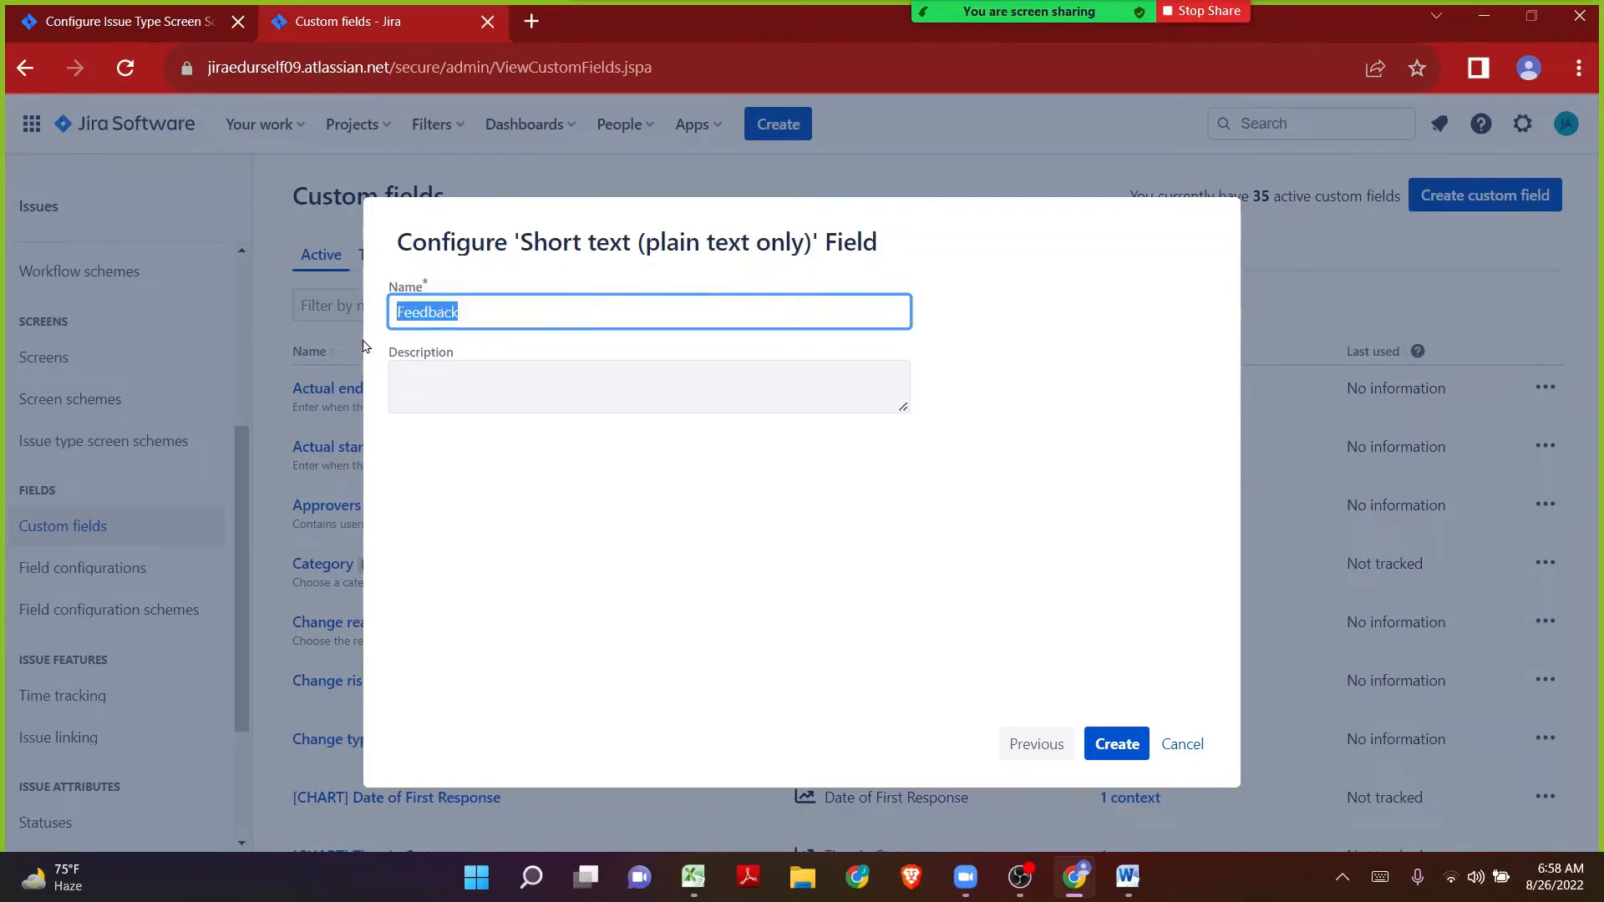
{"action": "left_click", "coordinate": [446, 373]}
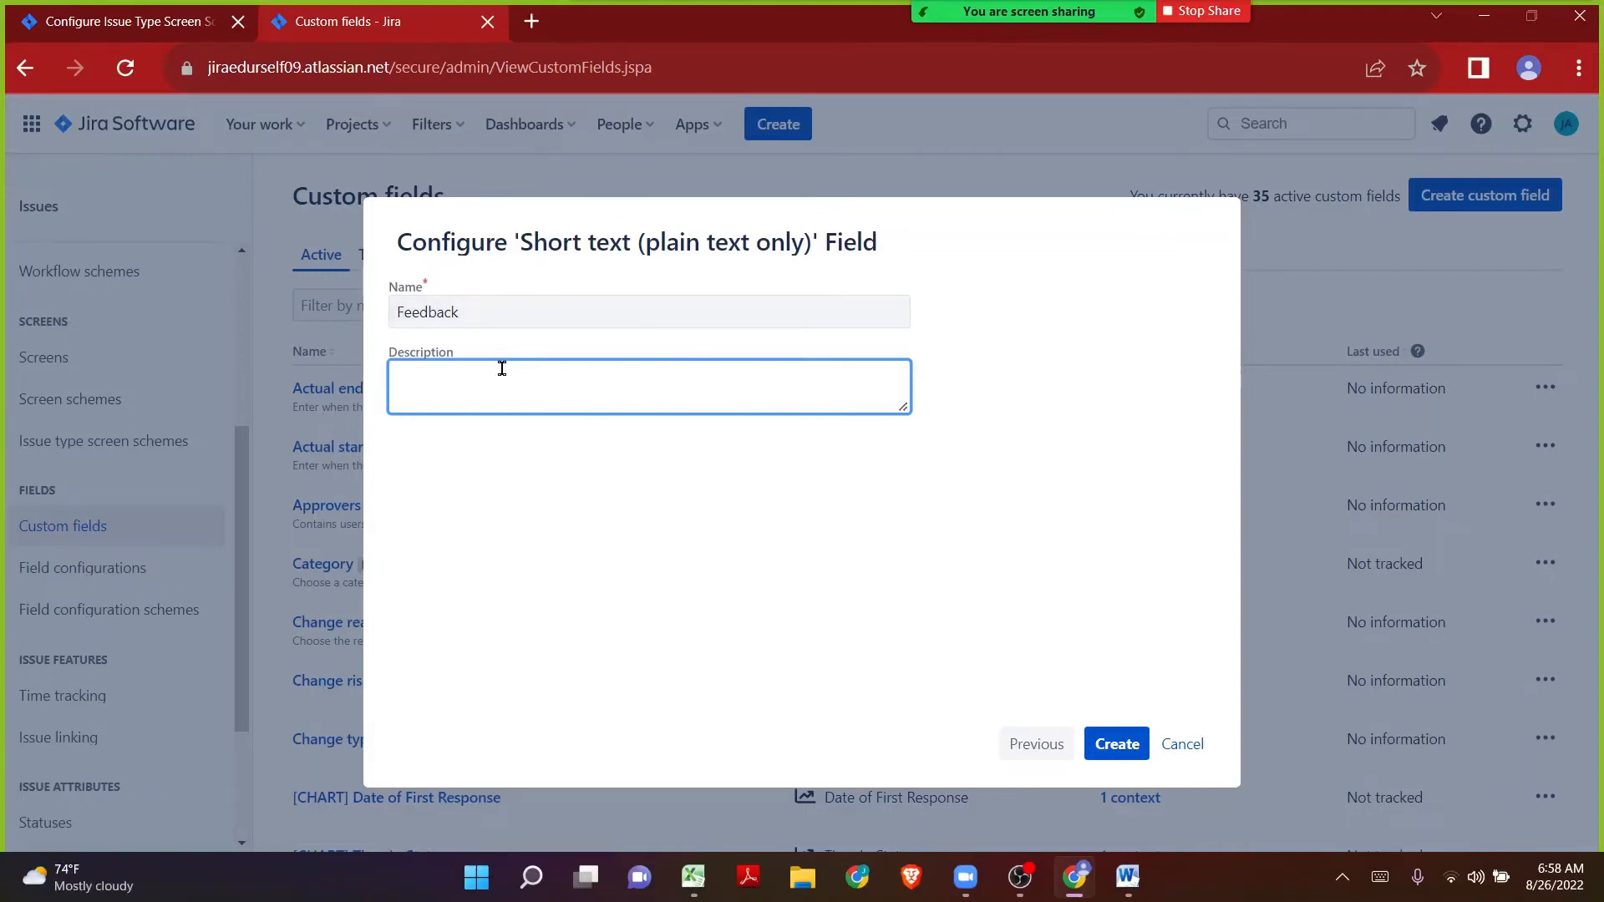
{"action": "type", "text": "Field used to collect the feev"}
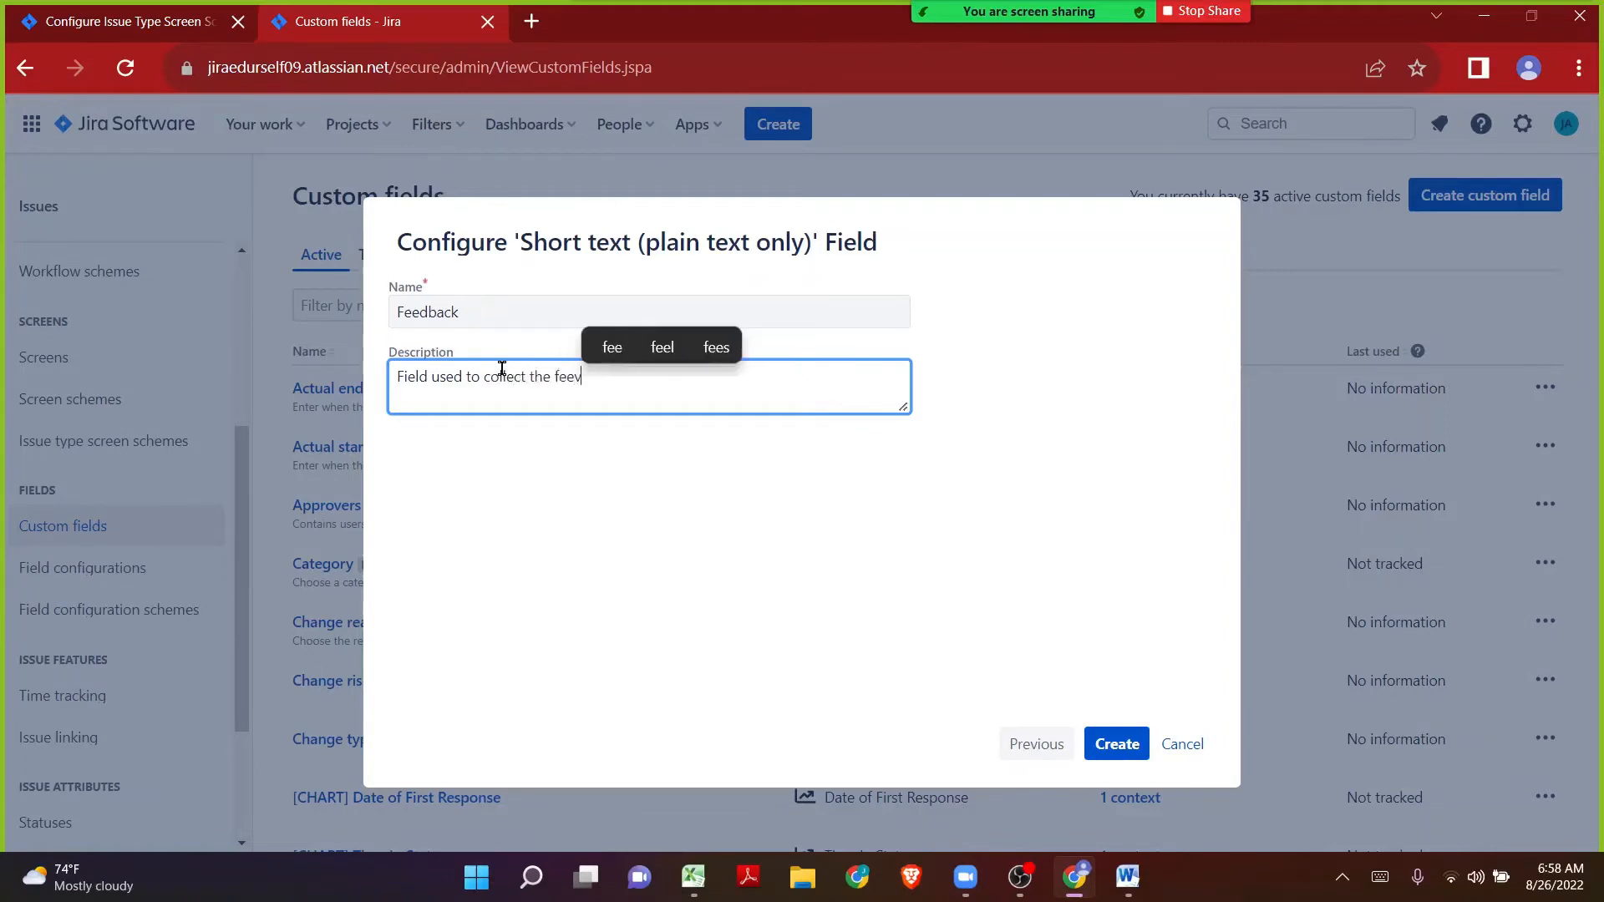
{"action": "key", "text": "BackSpace"}
{"action": "type", "text": "dback from "}
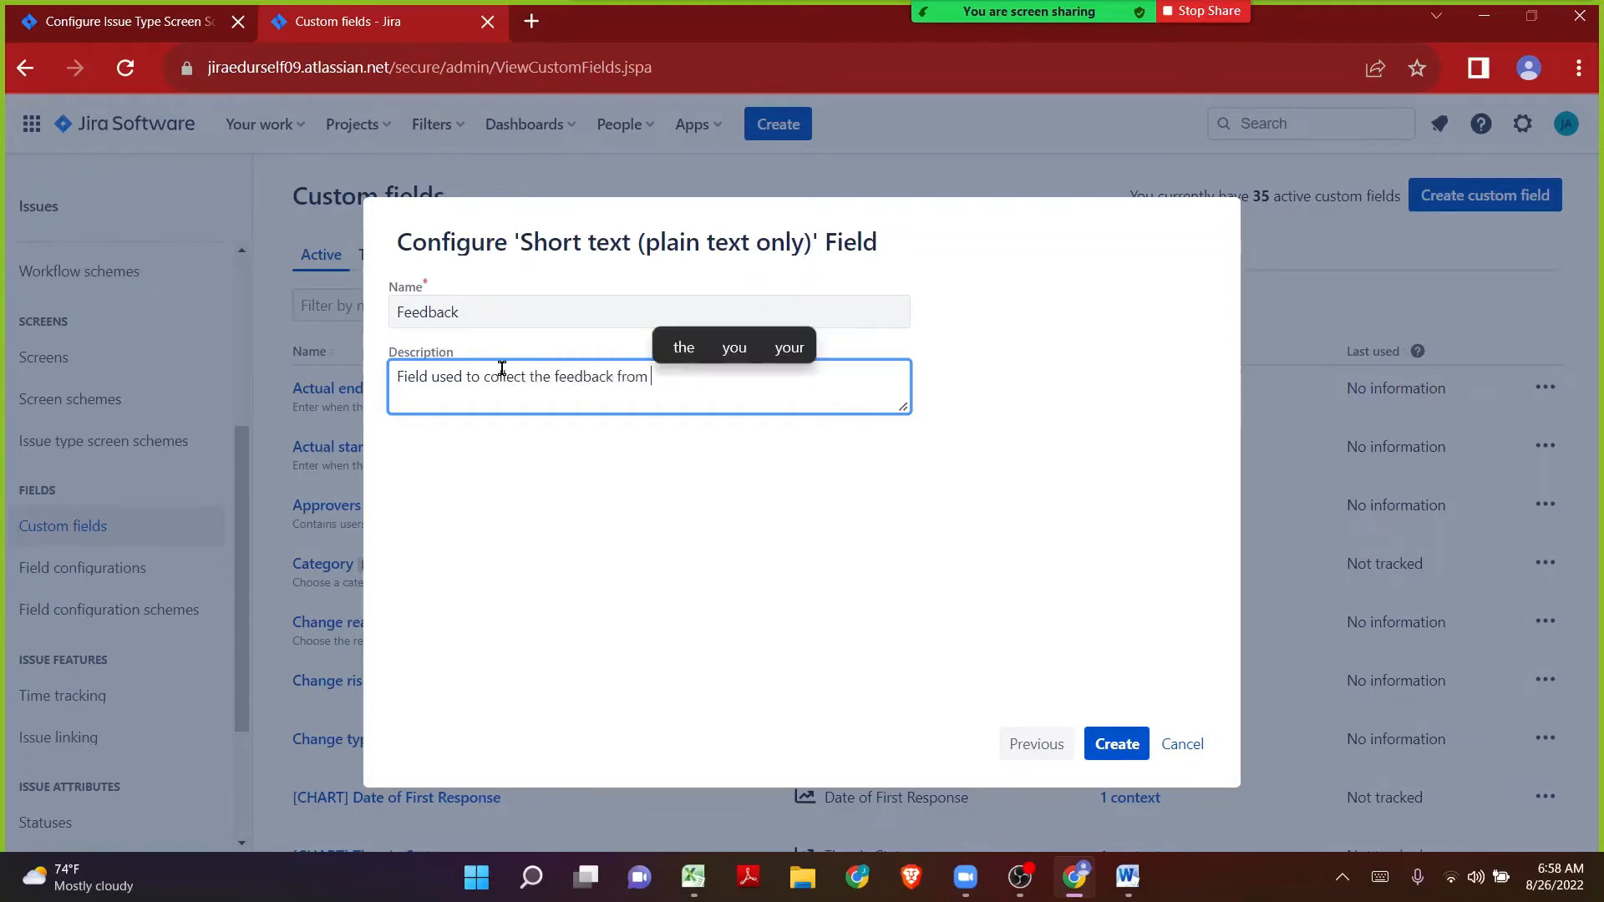
{"action": "type", "text": "users"}
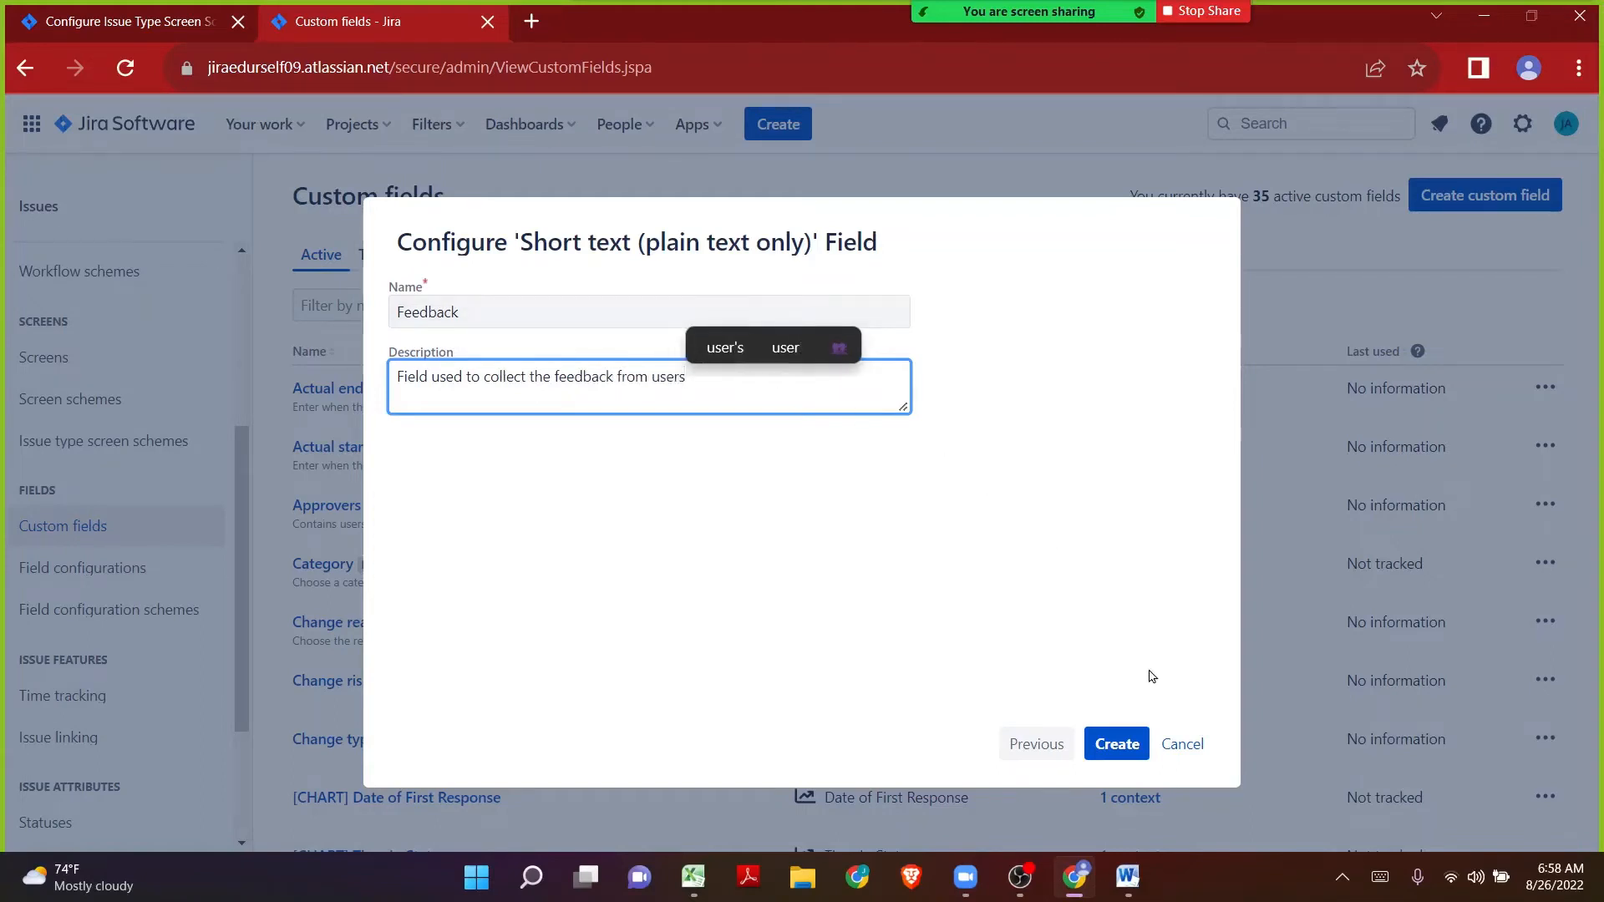
{"action": "left_click", "coordinate": [1121, 740]}
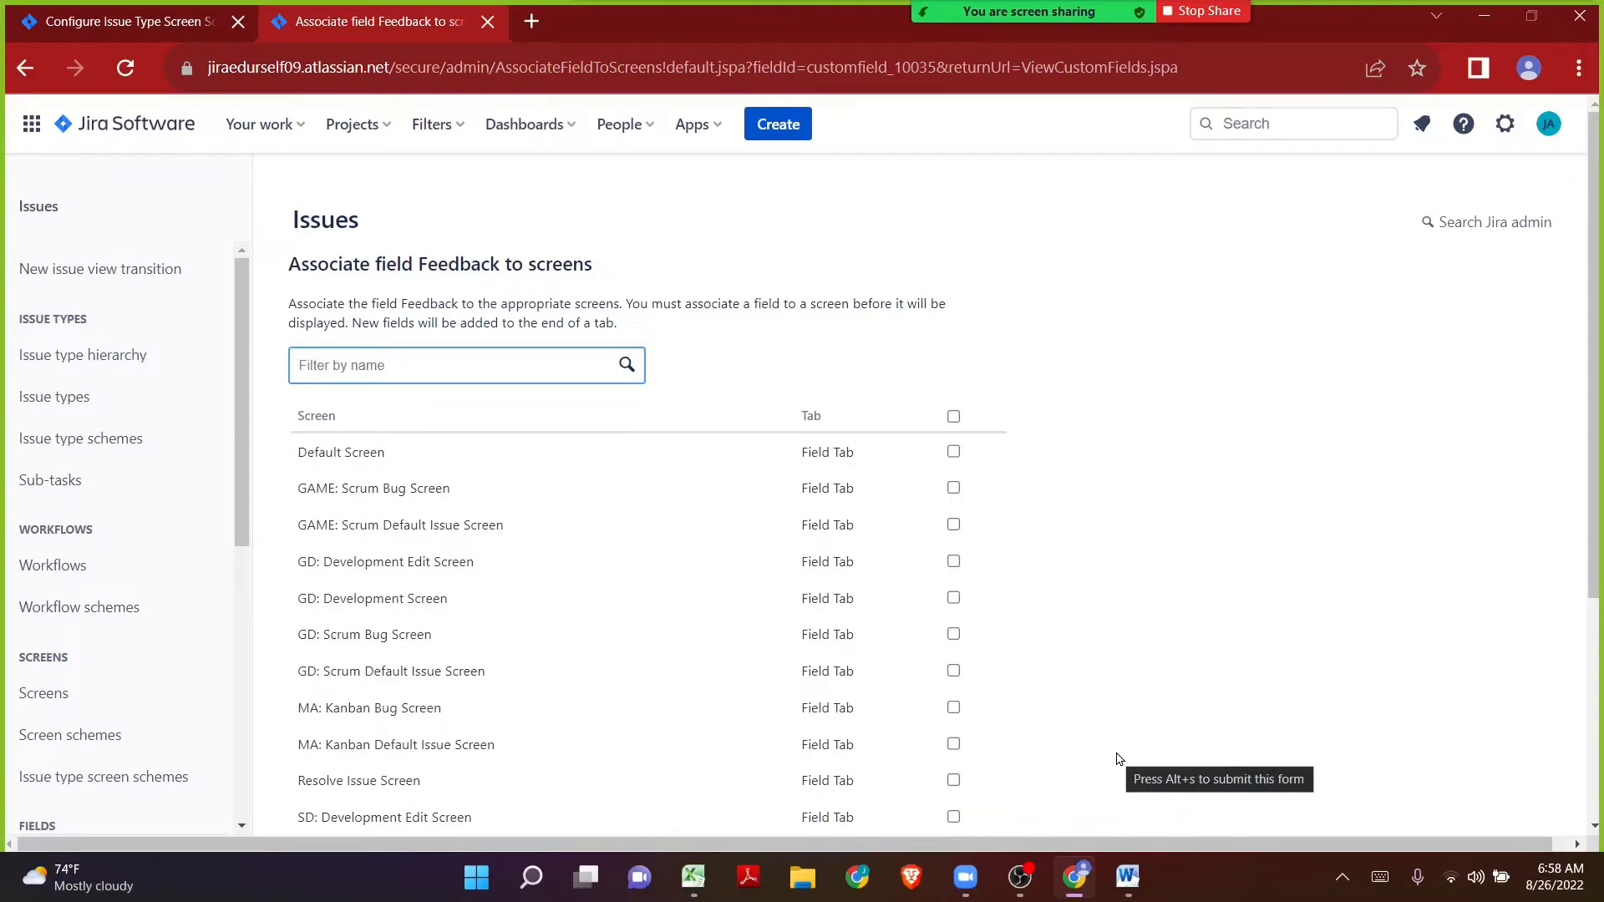
Step: Return to the Word document and review the three prerequisites covering the custom field's name, location and type
{"action": "left_click", "coordinate": [1128, 879]}
{"action": "left_click", "coordinate": [990, 600]}
{"action": "left_click_drag", "start_coordinate": [1078, 599], "coordinate": [485, 584]}
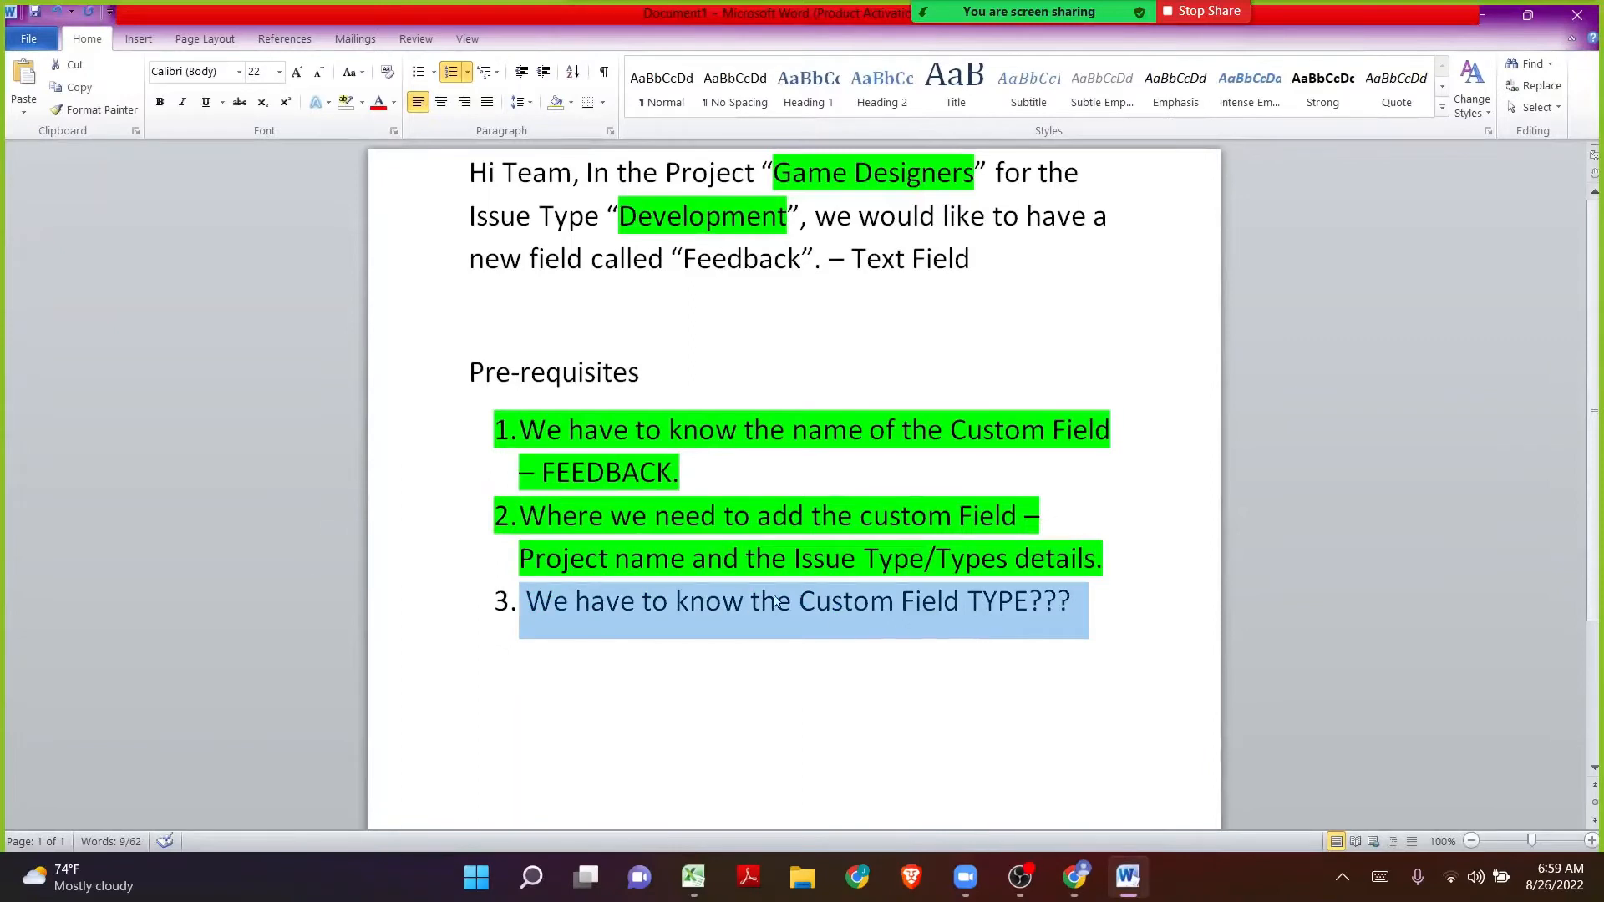
{"action": "left_click", "coordinate": [982, 576]}
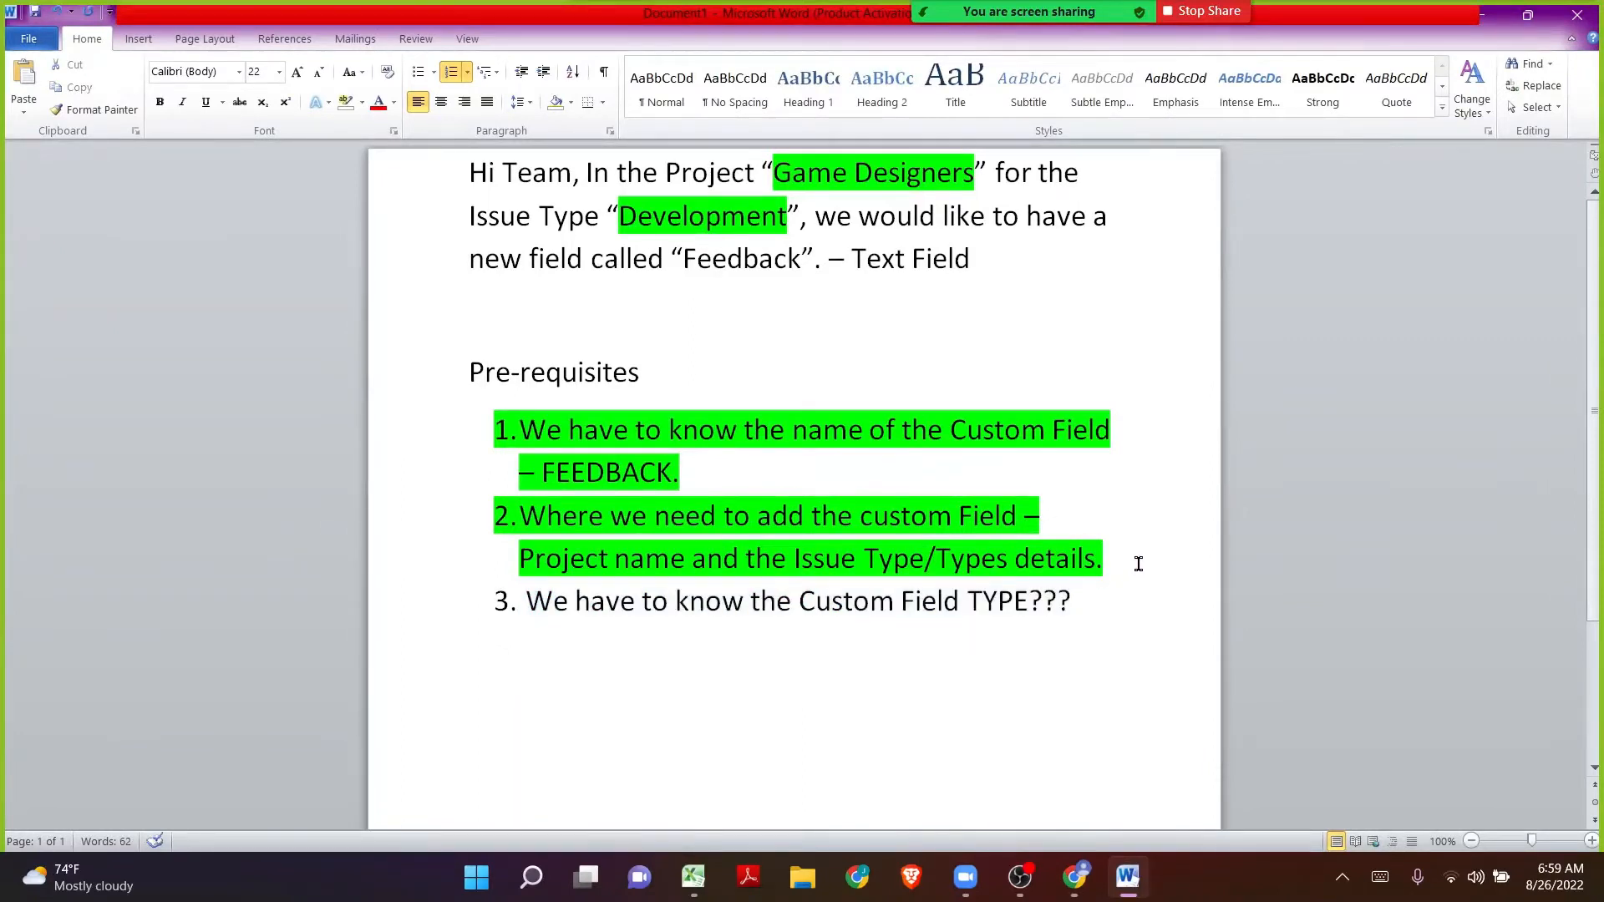
{"action": "left_click_drag", "start_coordinate": [682, 473], "coordinate": [488, 432]}
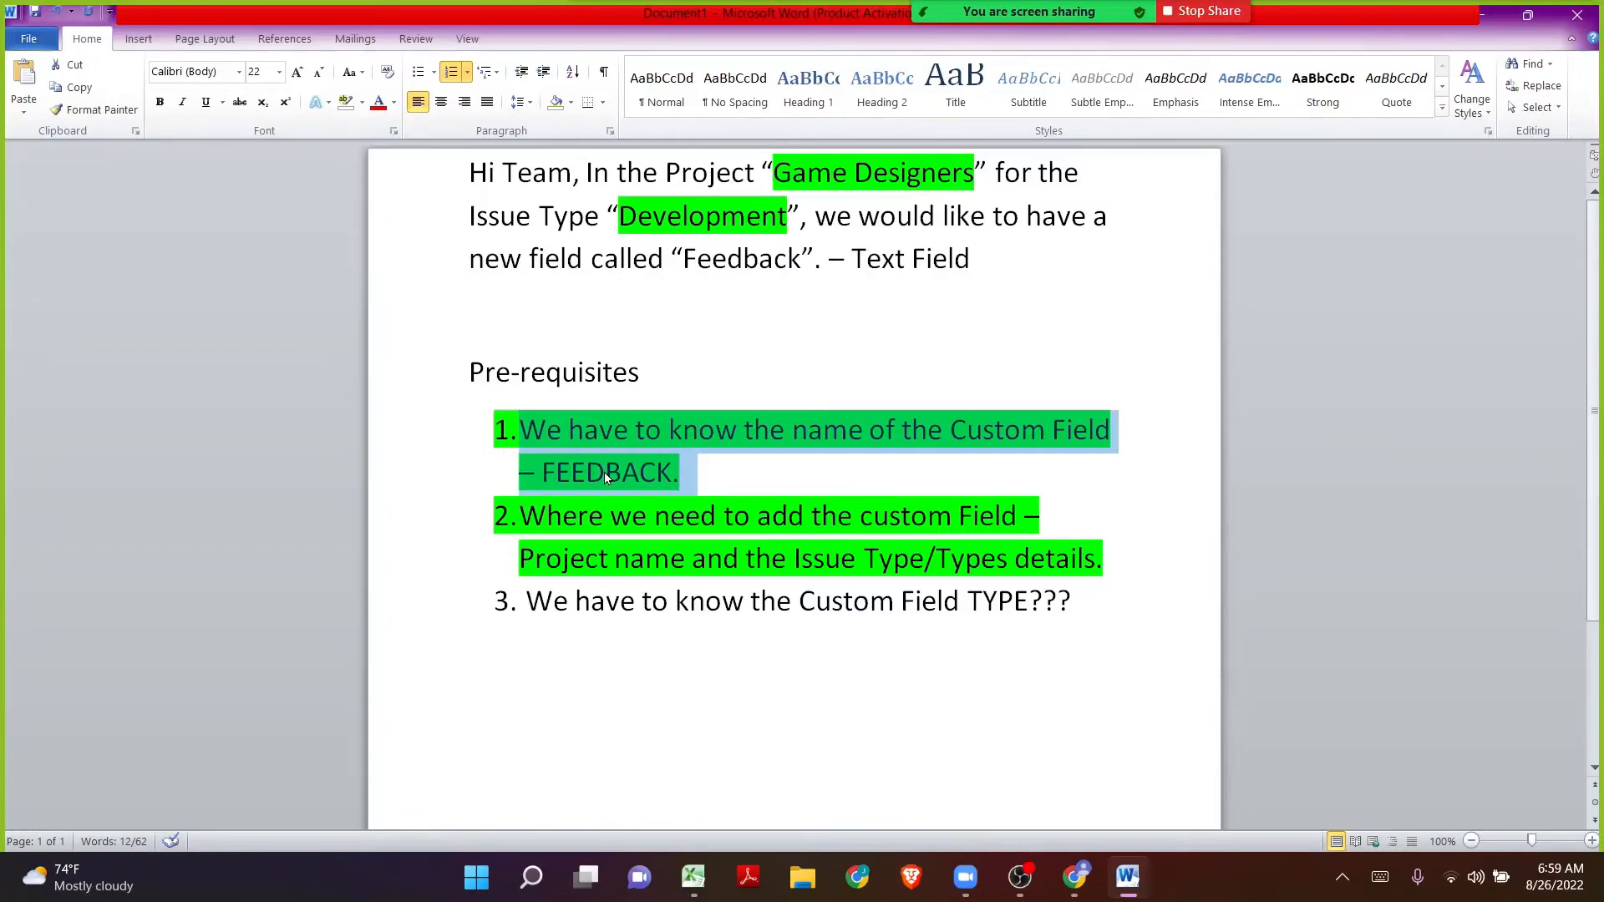
{"action": "left_click", "coordinate": [580, 513]}
{"action": "left_click", "coordinate": [508, 516]}
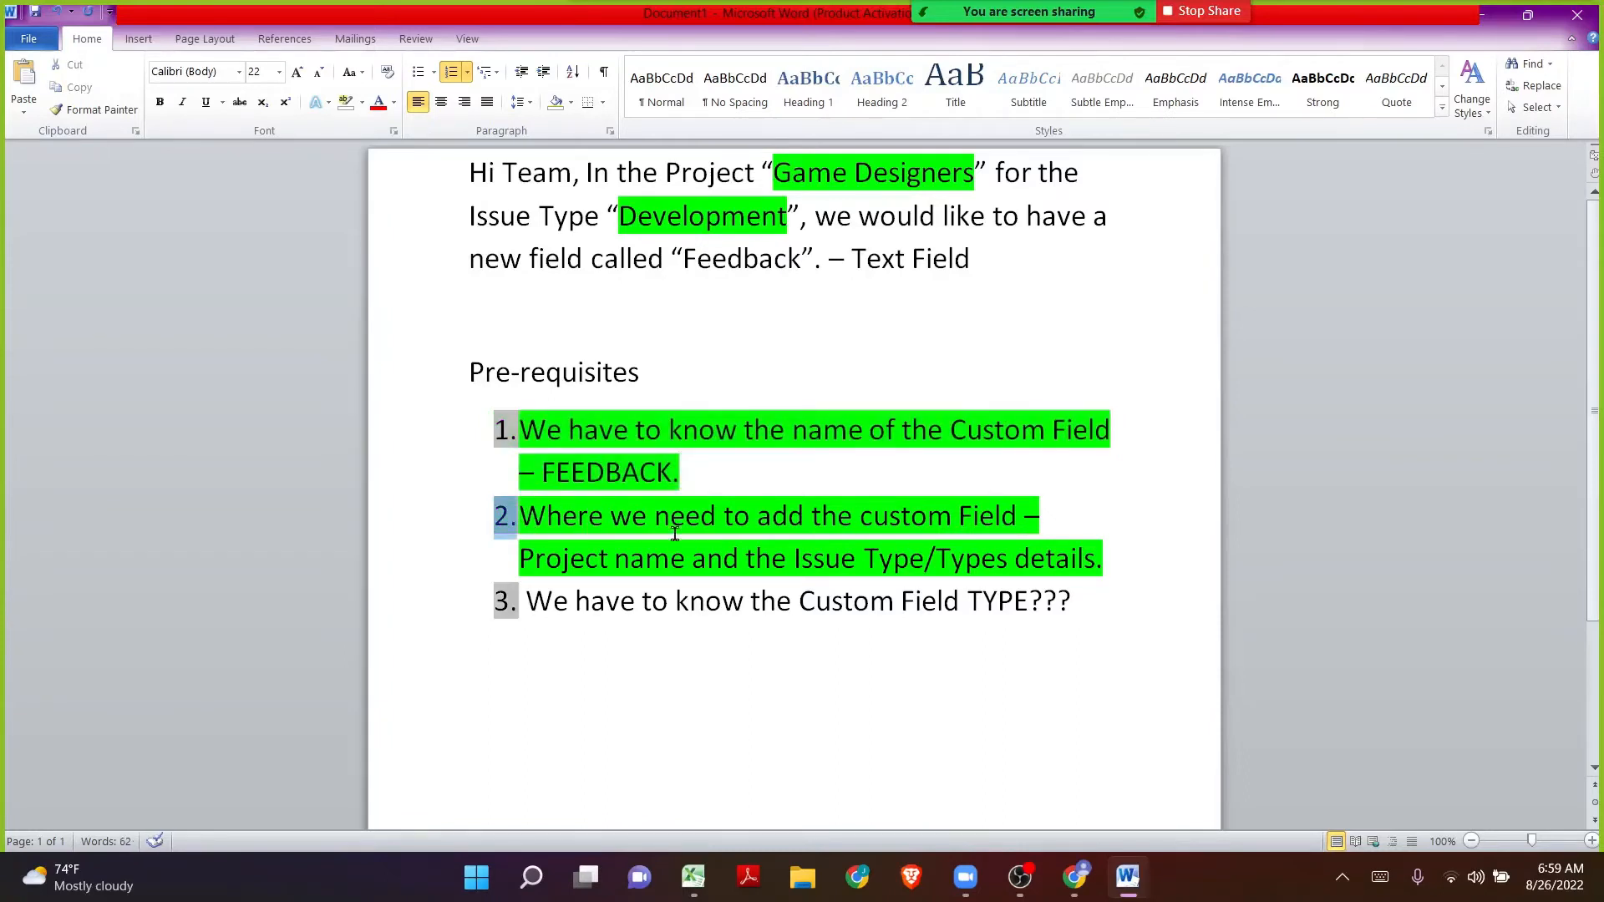
{"action": "left_click_drag", "start_coordinate": [675, 533], "coordinate": [1051, 572]}
{"action": "key", "text": "ctrl+z"}
{"action": "left_click", "coordinate": [771, 283]}
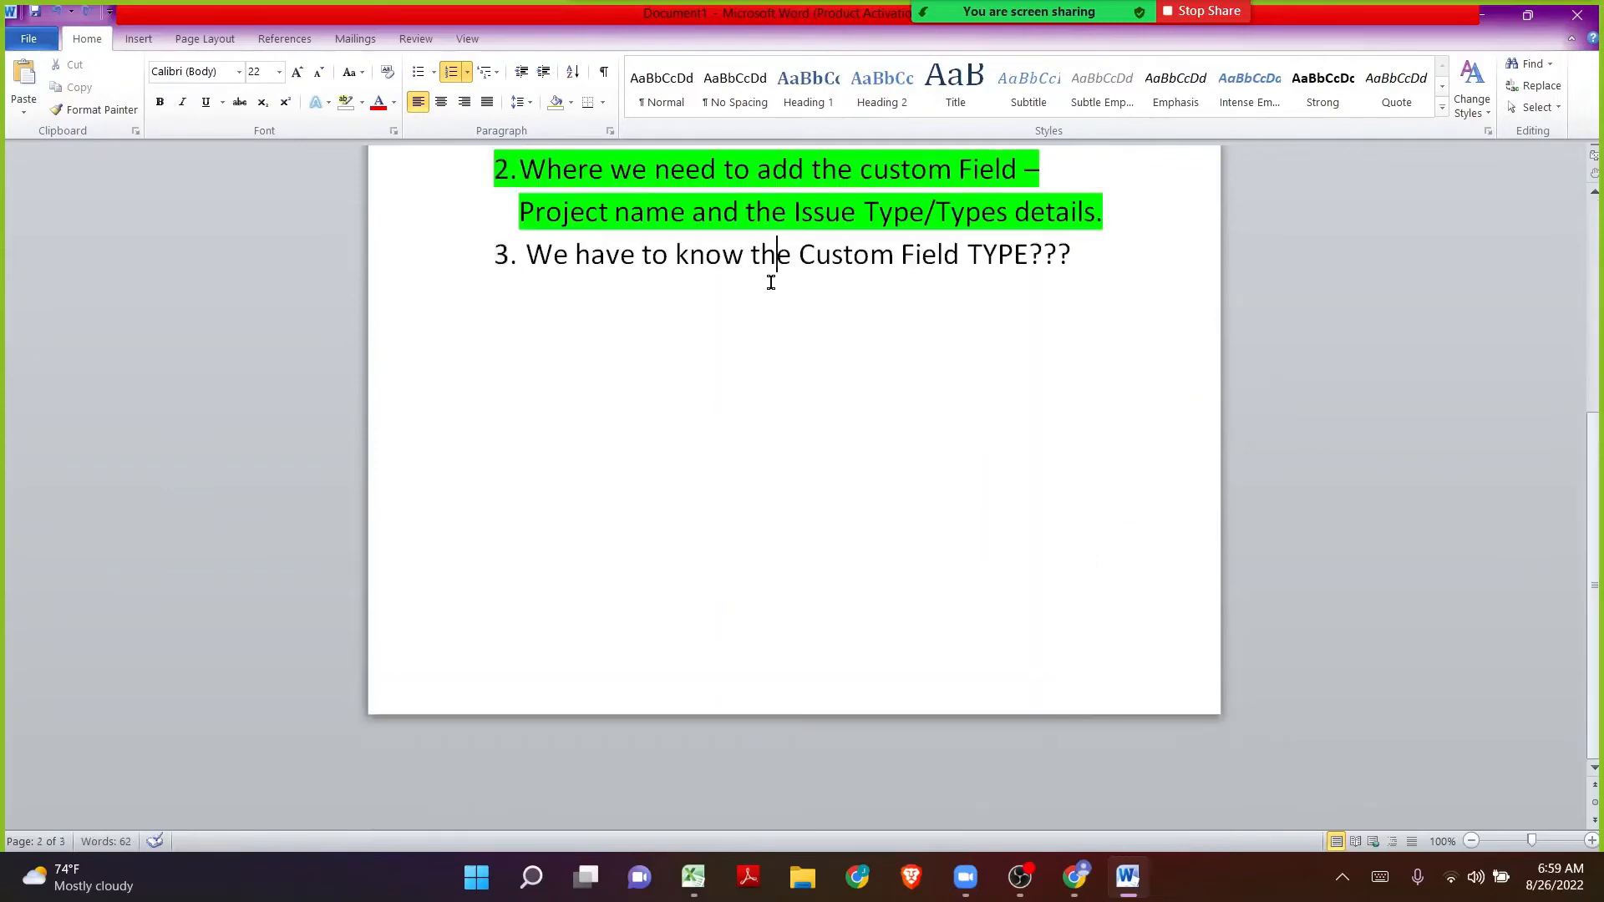
Step: Reread the prerequisite about the project name and issue type details in the Word document
{"action": "left_click_drag", "start_coordinate": [521, 322], "coordinate": [998, 330]}
{"action": "left_click_drag", "start_coordinate": [522, 363], "coordinate": [1084, 378]}
{"action": "scroll", "coordinate": [1078, 376], "scroll_direction": "up", "scroll_amount": 1}
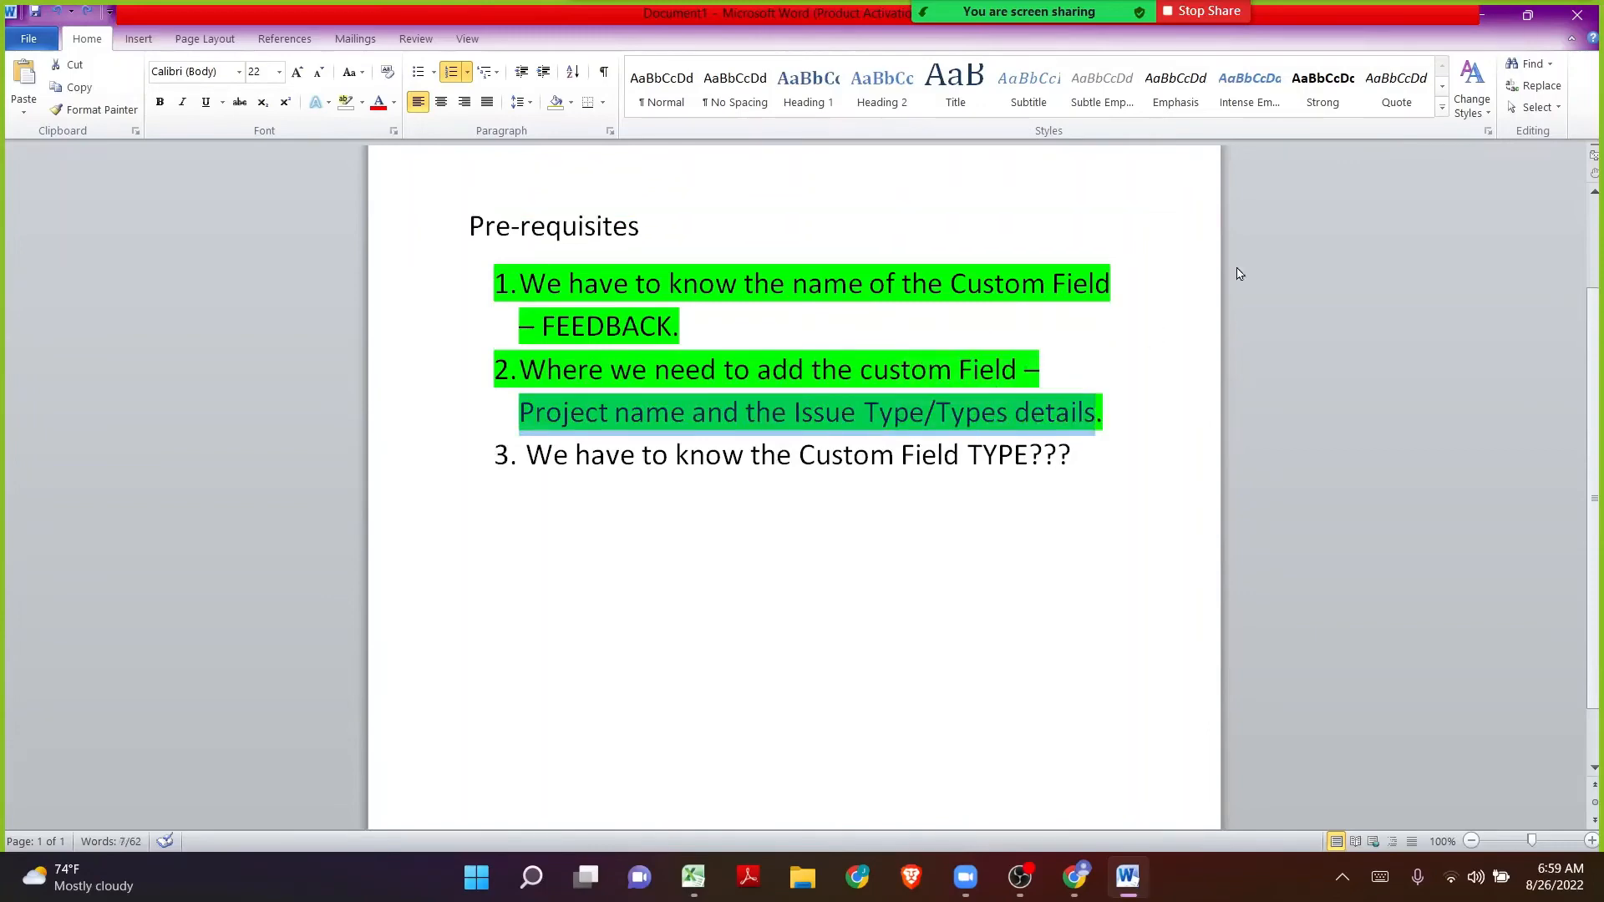
Step: Switch back to Jira and check which screen scheme the Development issue type uses in GAME: Issue Type Screen Scheme
{"action": "left_click", "coordinate": [1480, 15]}
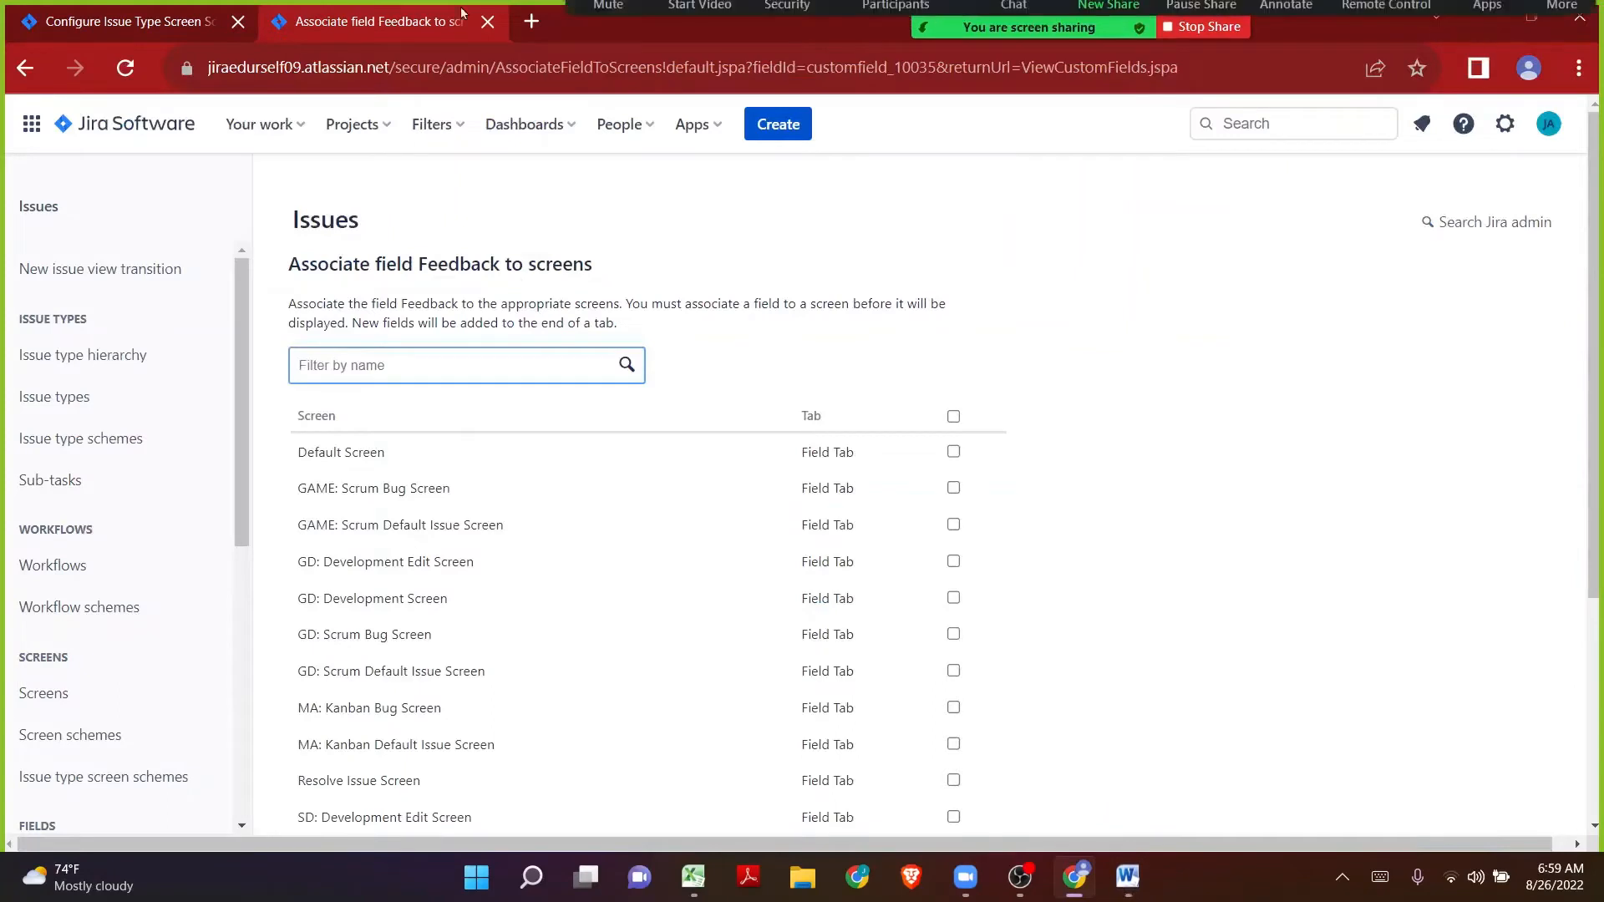
{"action": "left_click", "coordinate": [157, 21]}
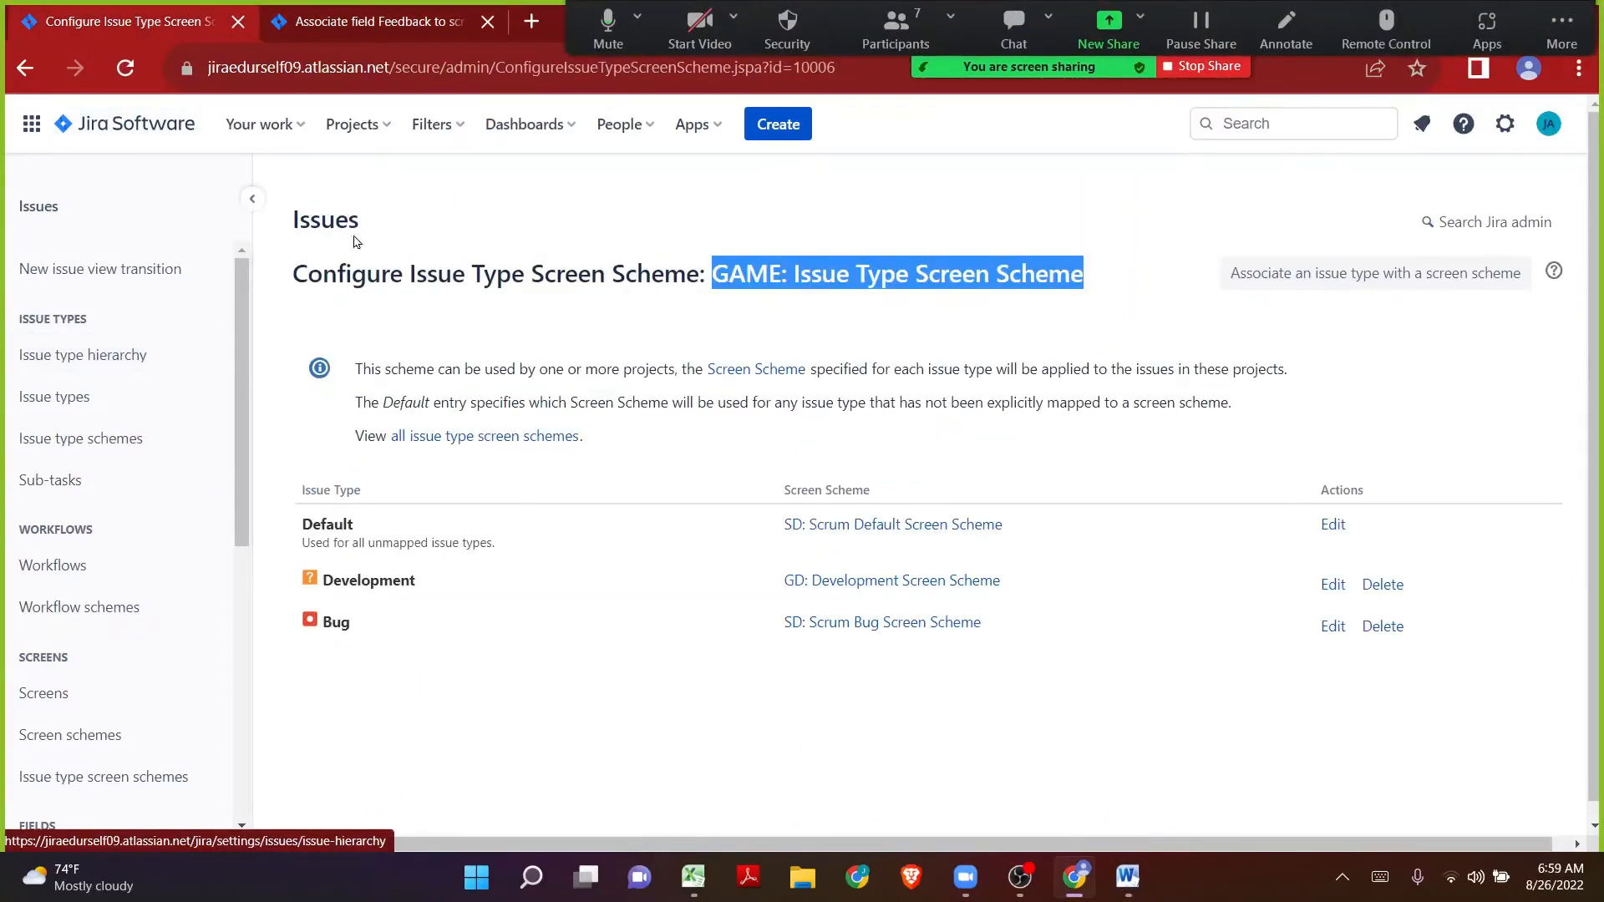
{"action": "left_click", "coordinate": [716, 280]}
{"action": "left_click_drag", "start_coordinate": [717, 280], "coordinate": [1082, 280]}
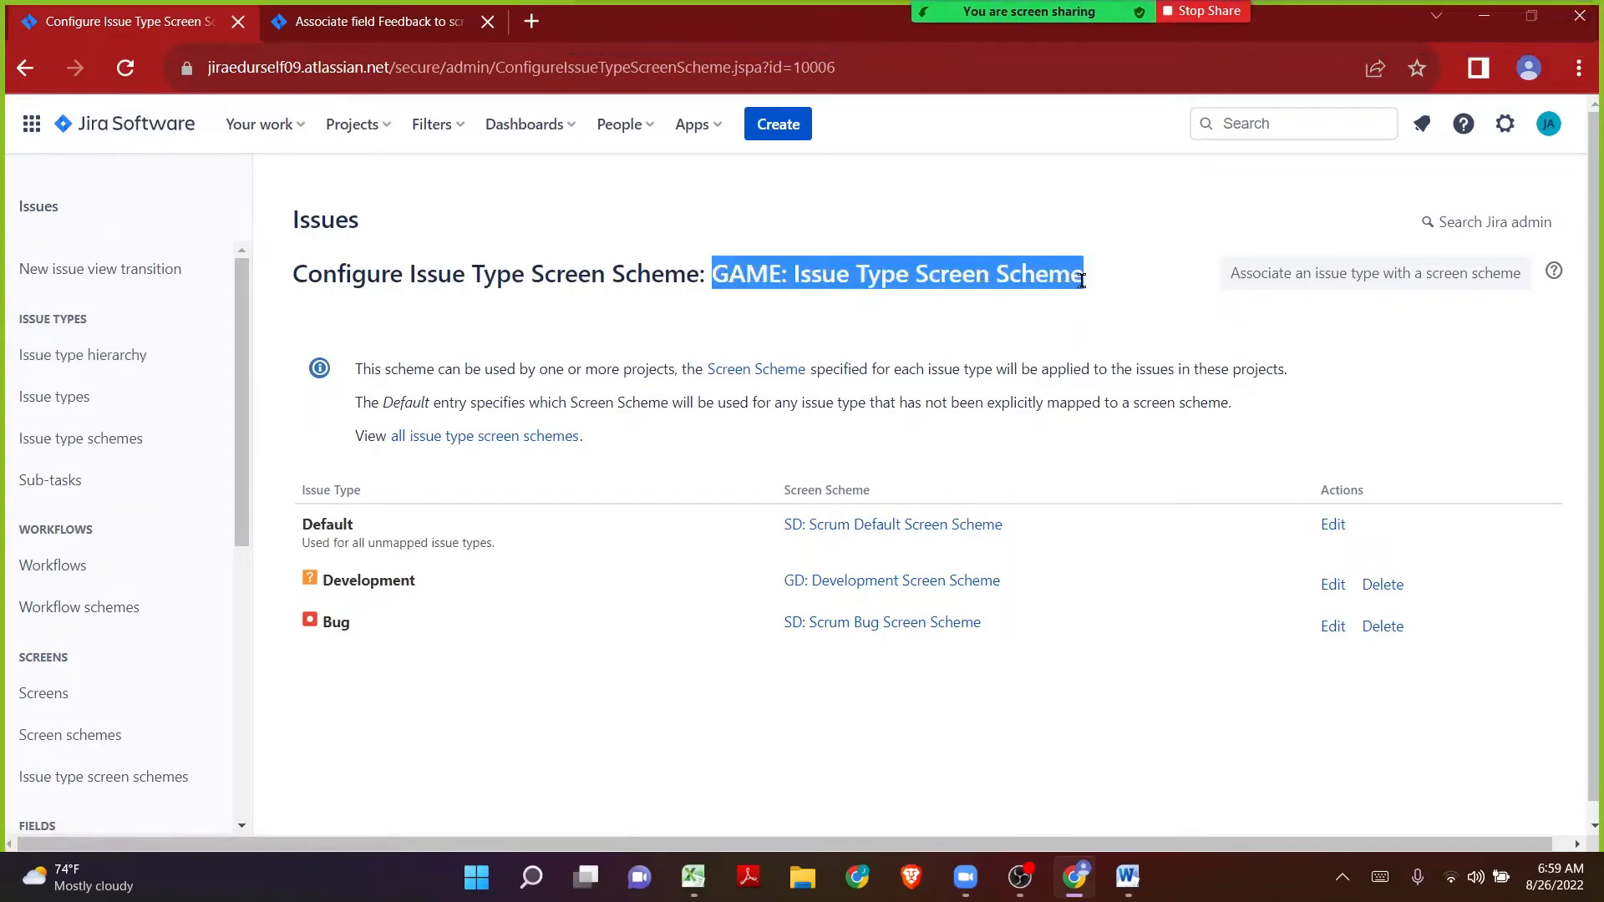
{"action": "double_click", "coordinate": [405, 580]}
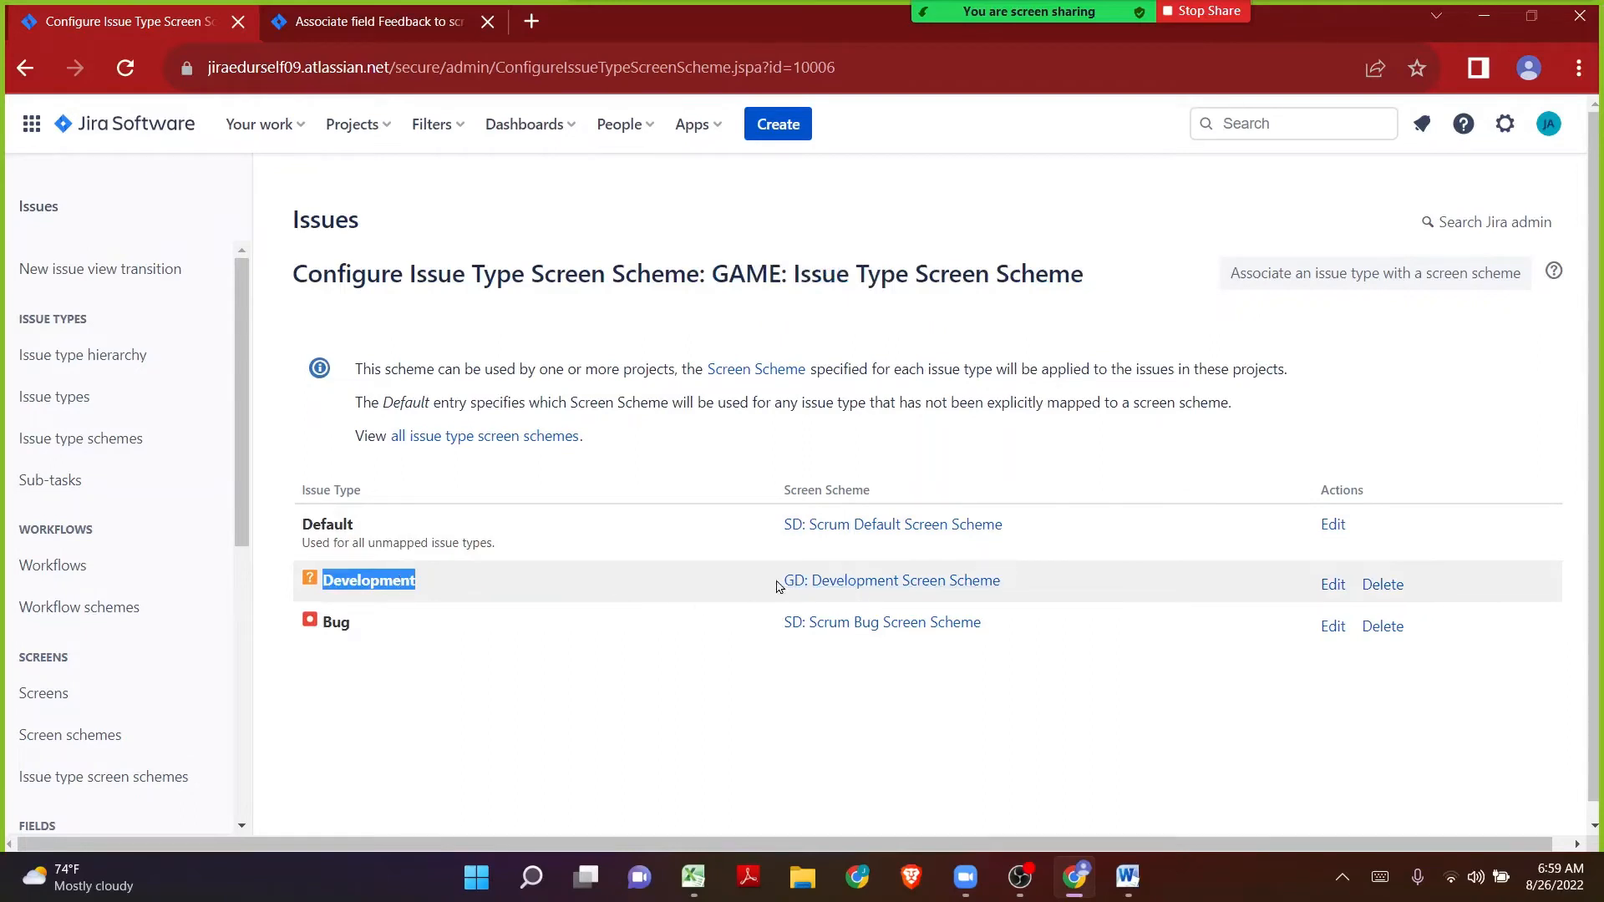
{"action": "left_click_drag", "start_coordinate": [1038, 588], "coordinate": [788, 582]}
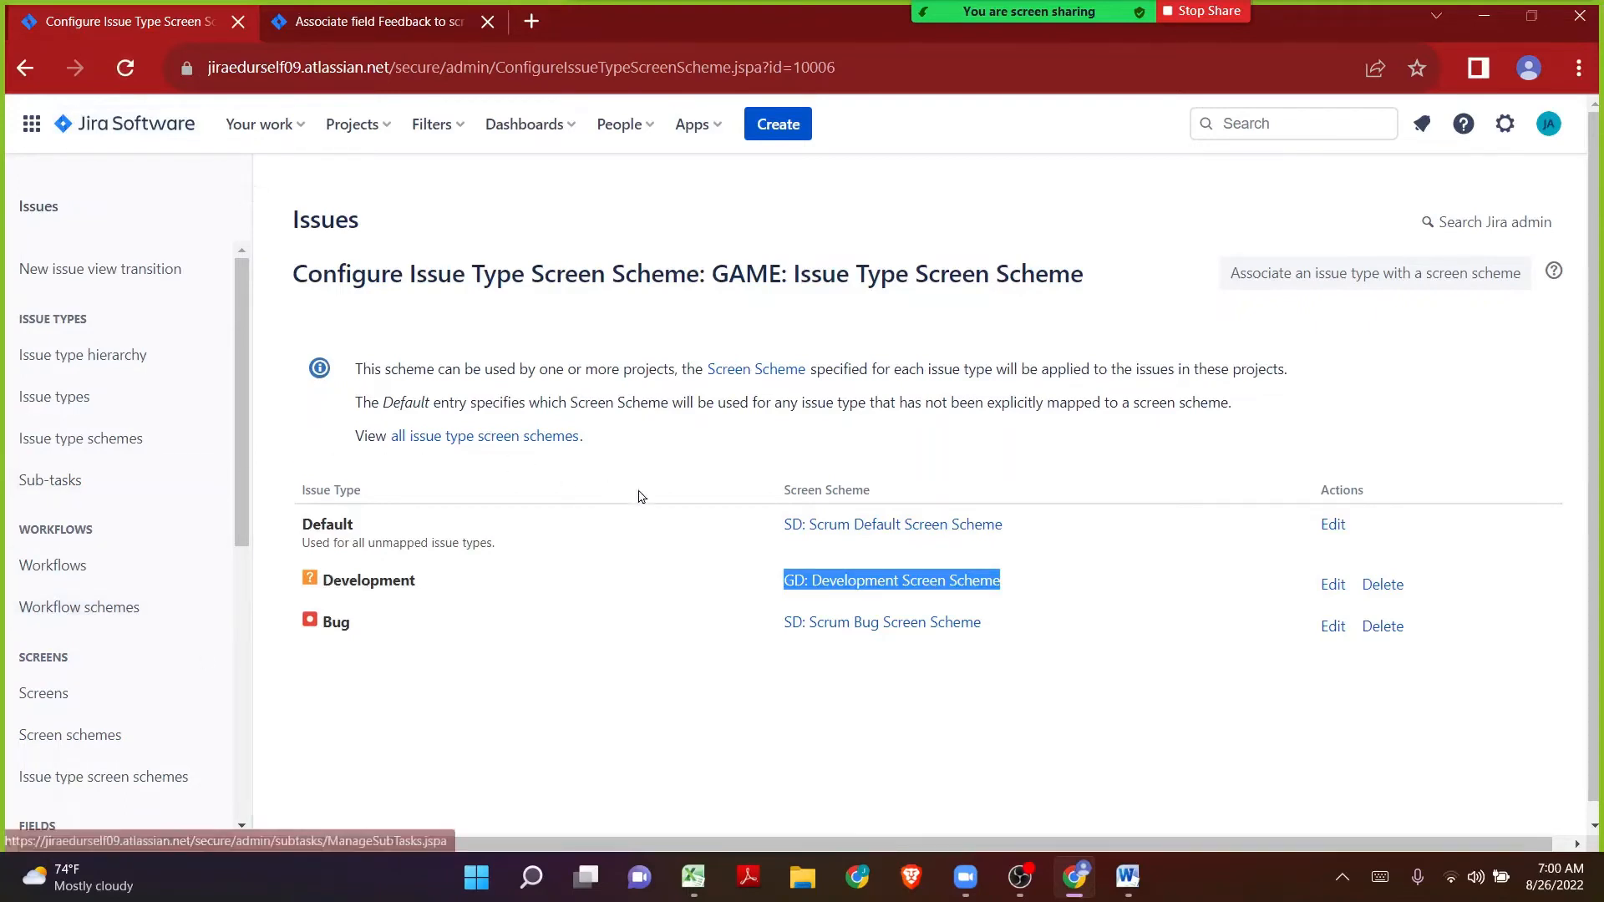
Step: Open the GD: Development Screen Scheme in a separate tab and copy the name of its default screen
{"action": "middle_click", "coordinate": [869, 585]}
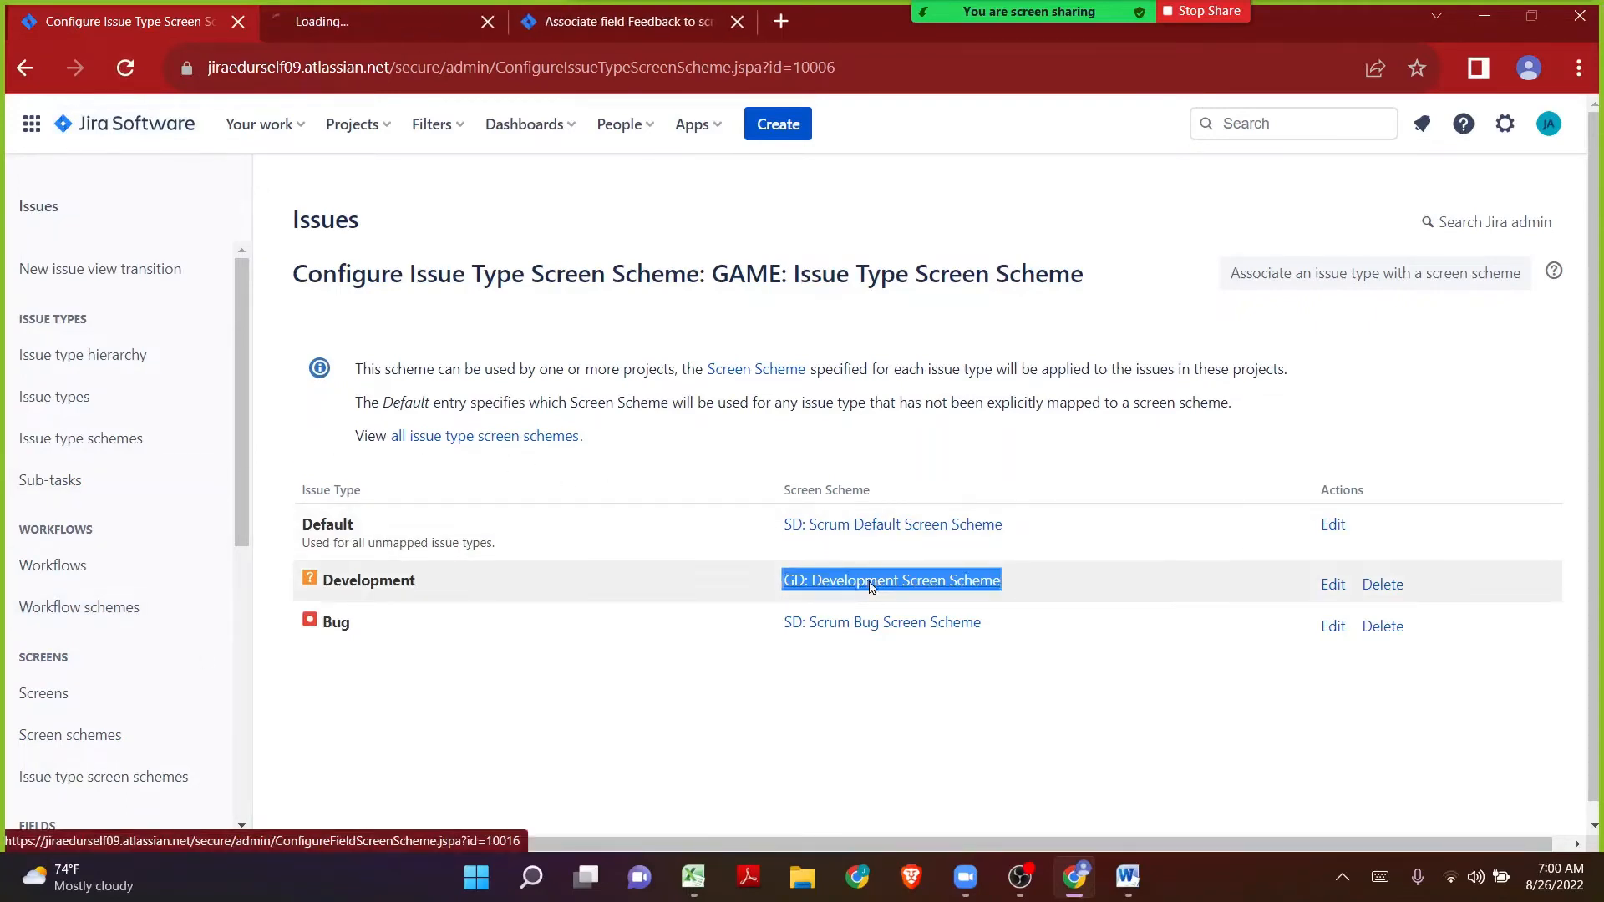
{"action": "left_click", "coordinate": [376, 21]}
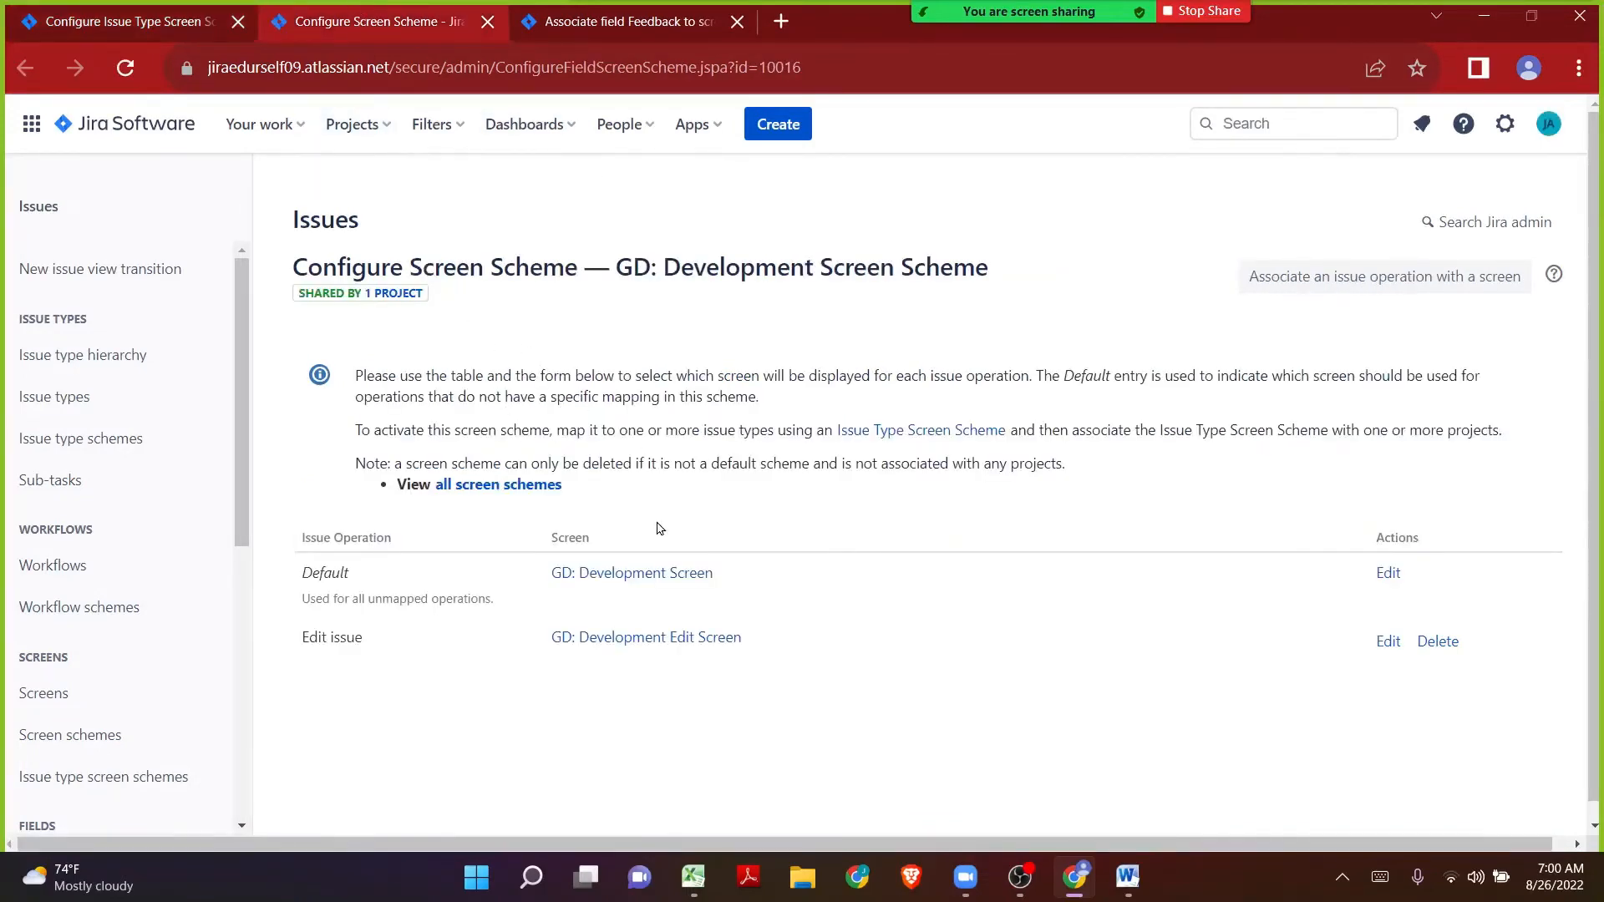
{"action": "left_click", "coordinate": [382, 295]}
{"action": "left_click_drag", "start_coordinate": [758, 574], "coordinate": [555, 568]}
{"action": "key", "text": "ctrl+c"}
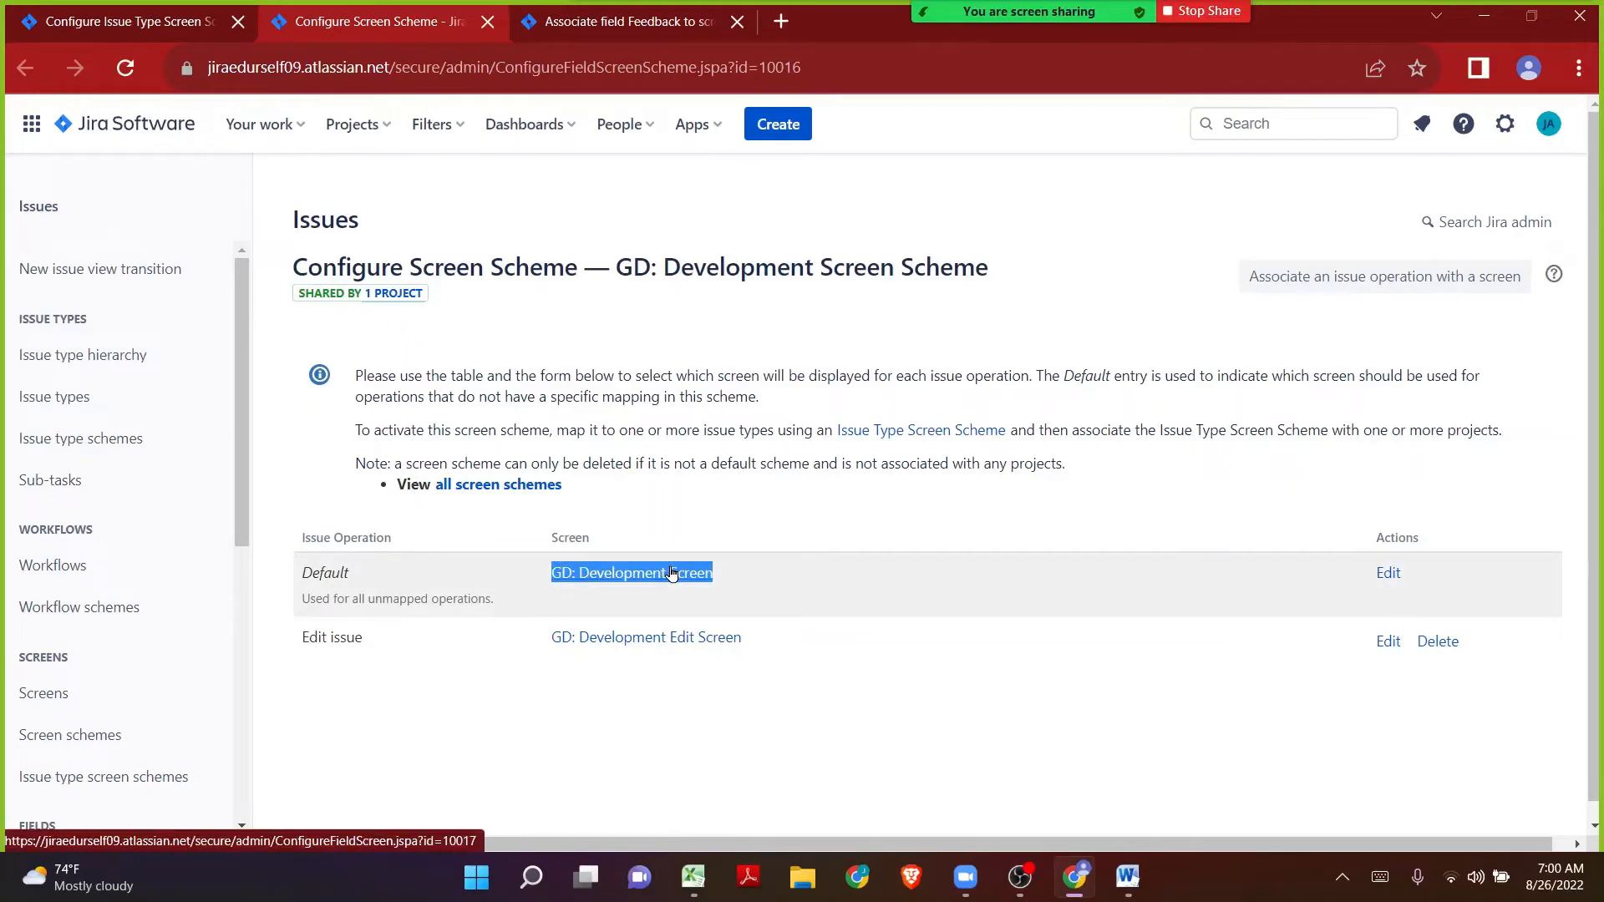
Step: Find "GD: Development Screen" on the page associating the Feedback field to screens and select it
{"action": "left_click", "coordinate": [560, 28]}
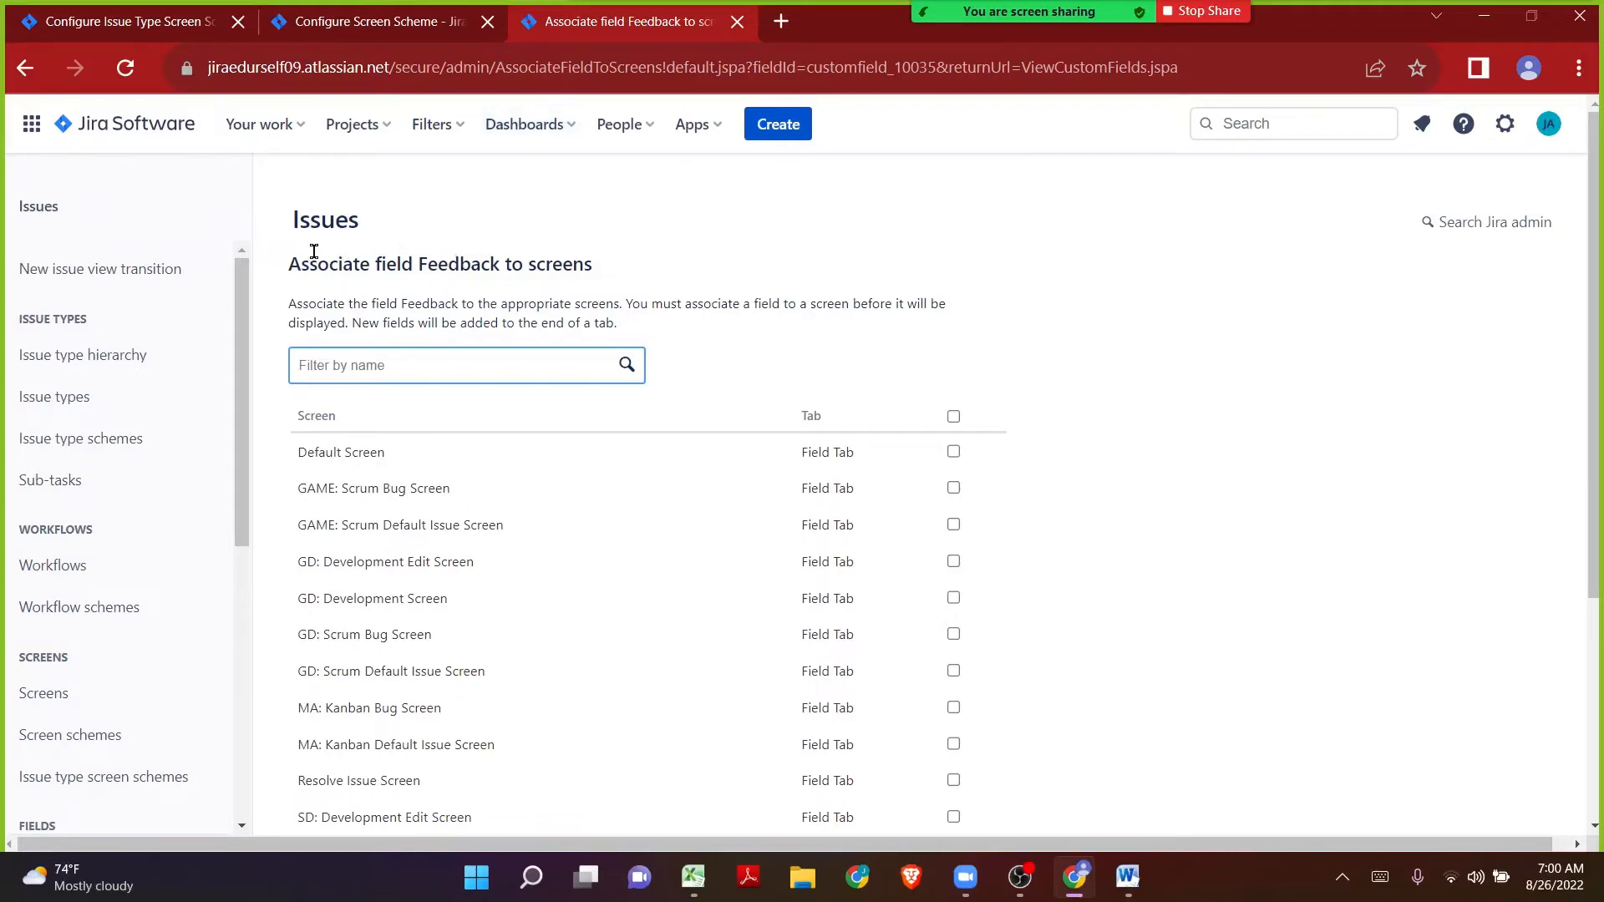
{"action": "left_click", "coordinate": [292, 264]}
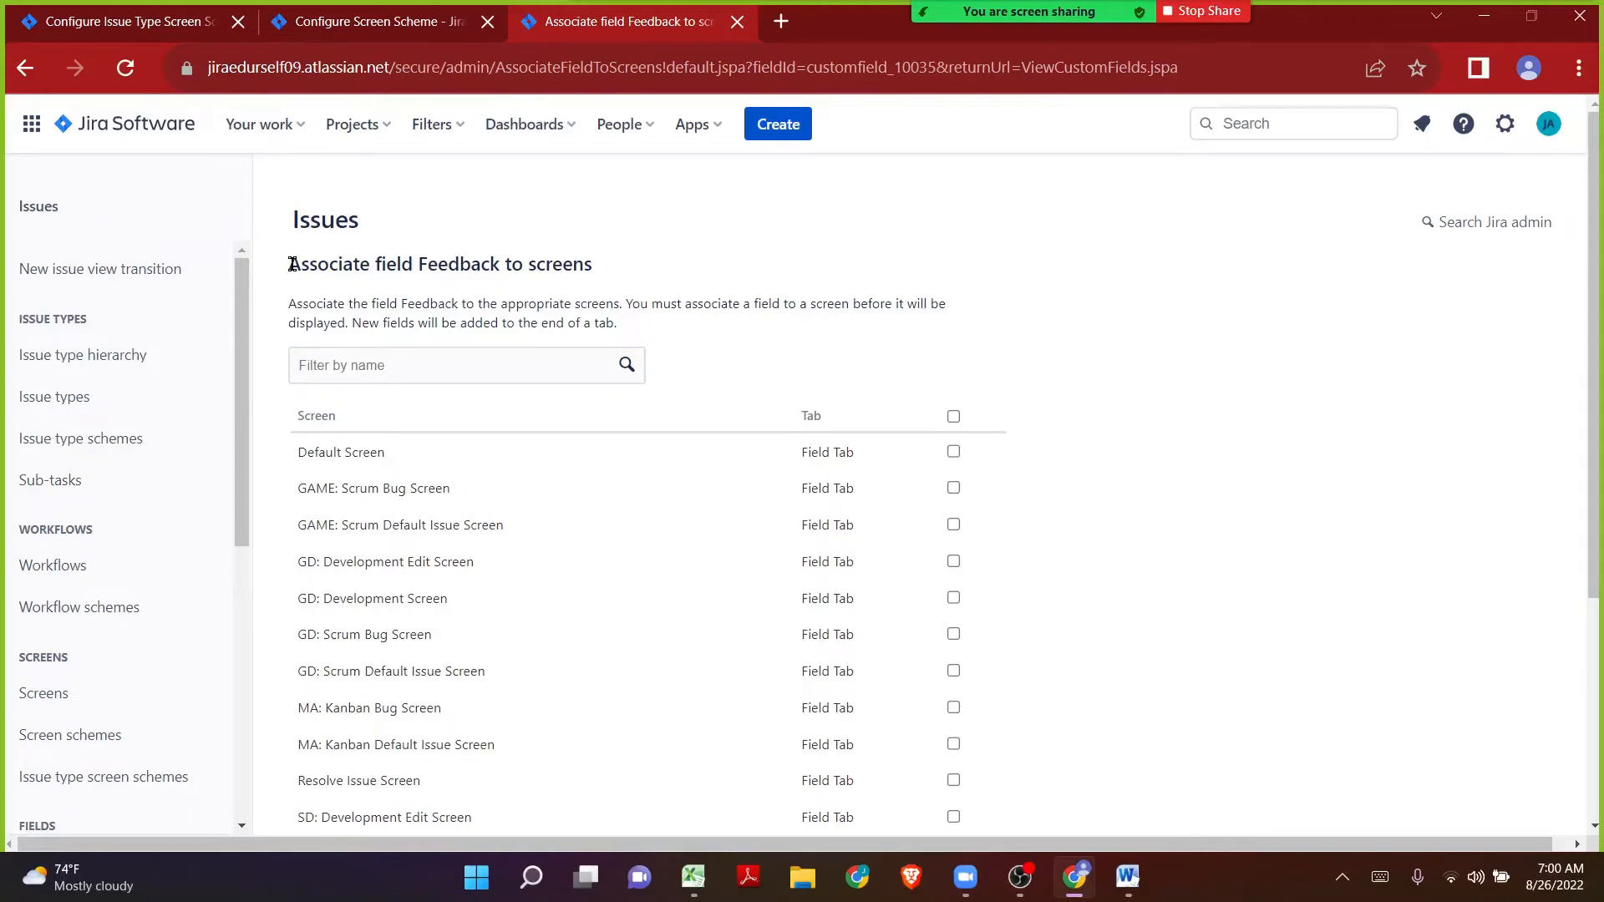
{"action": "left_click_drag", "start_coordinate": [292, 264], "coordinate": [593, 264]}
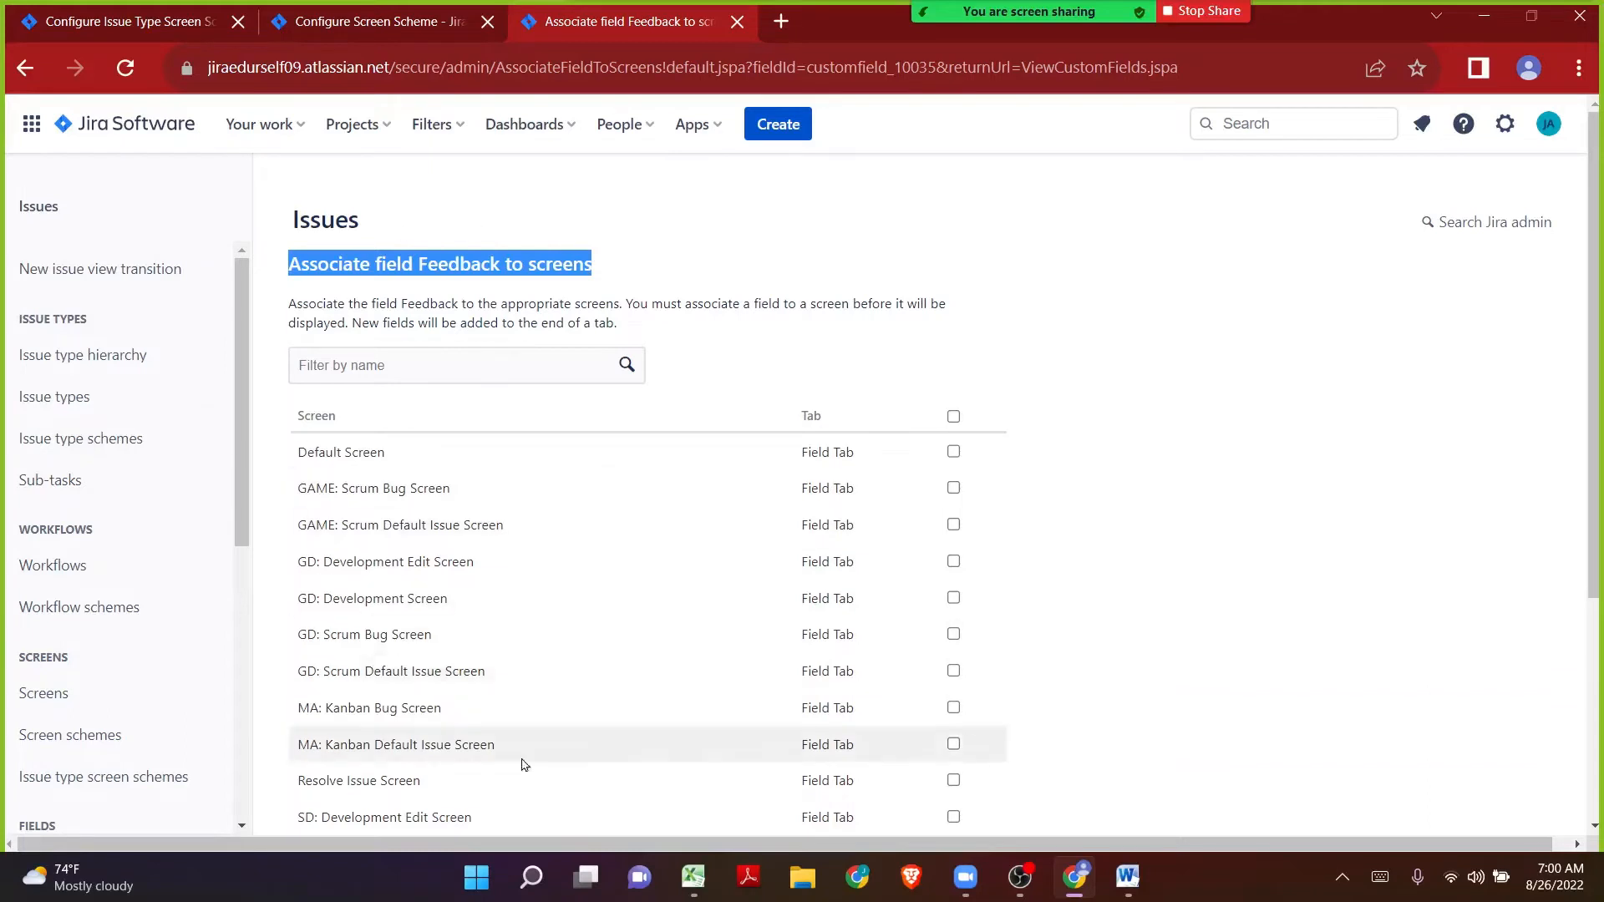
{"action": "left_click", "coordinate": [944, 214]}
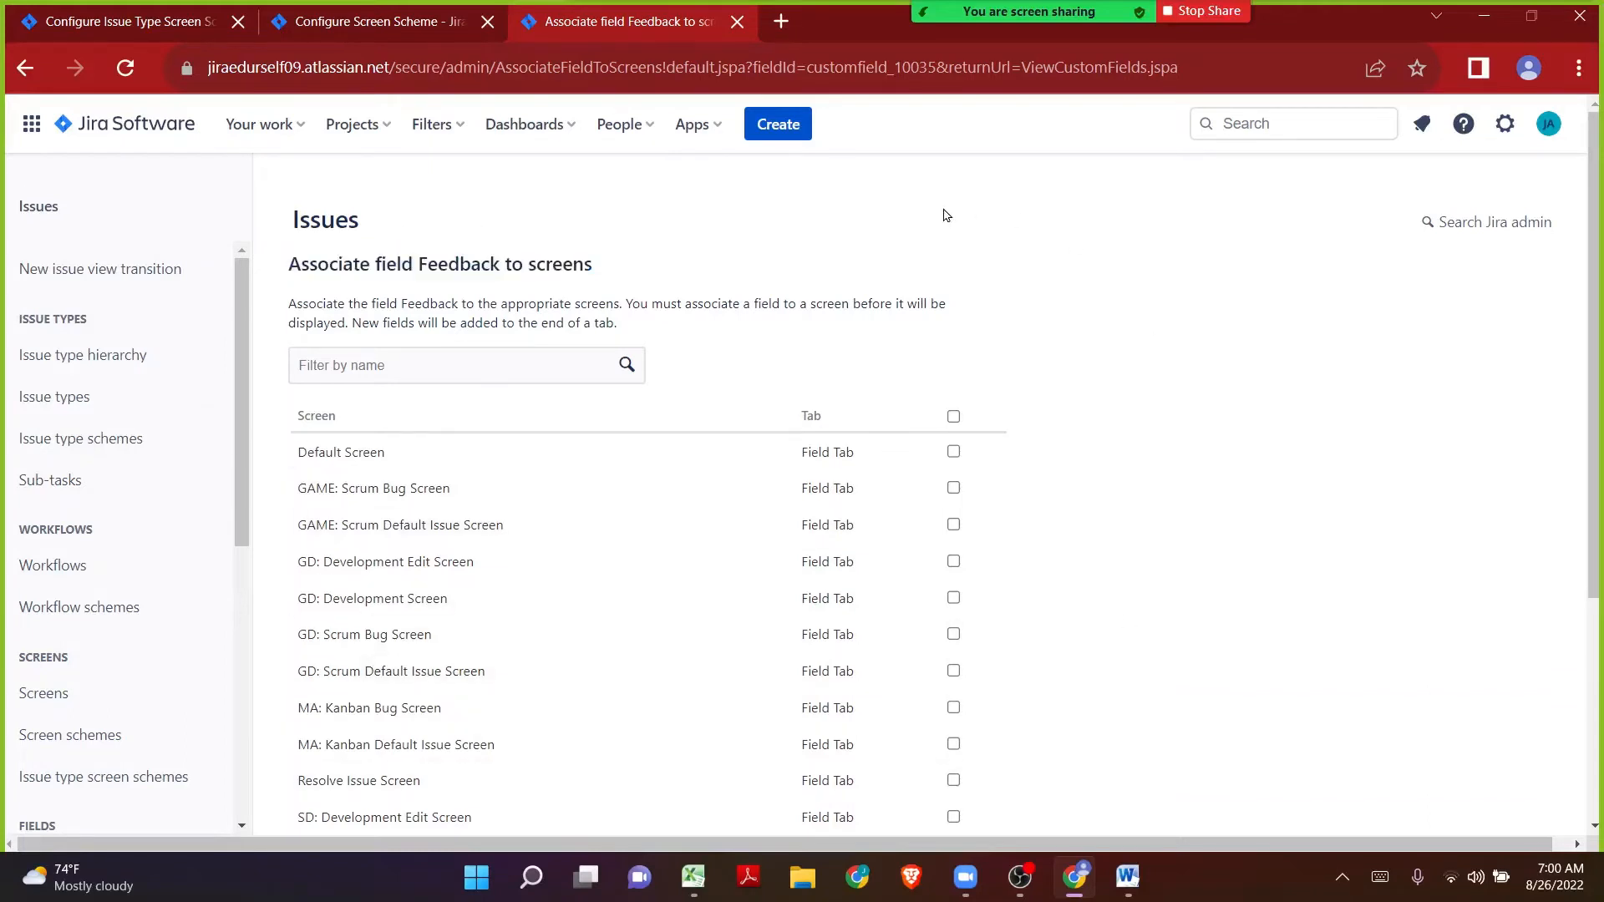
{"action": "key", "text": "ctrl+f"}
{"action": "key", "text": "ctrl+v"}
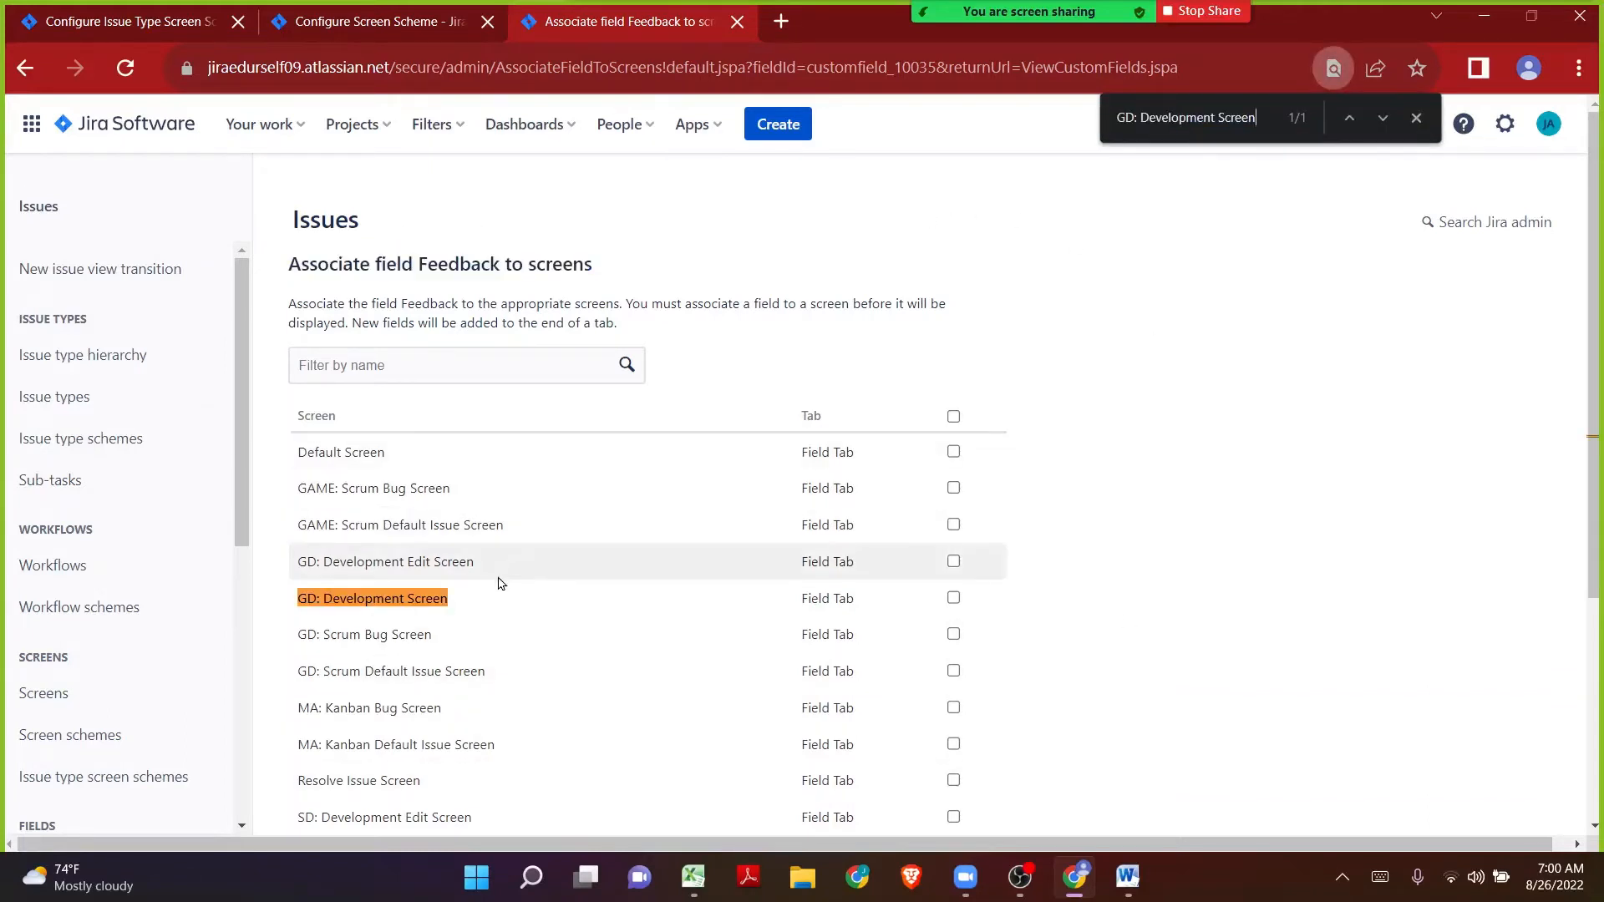
{"action": "scroll", "coordinate": [493, 418], "scroll_direction": "down", "scroll_amount": 1}
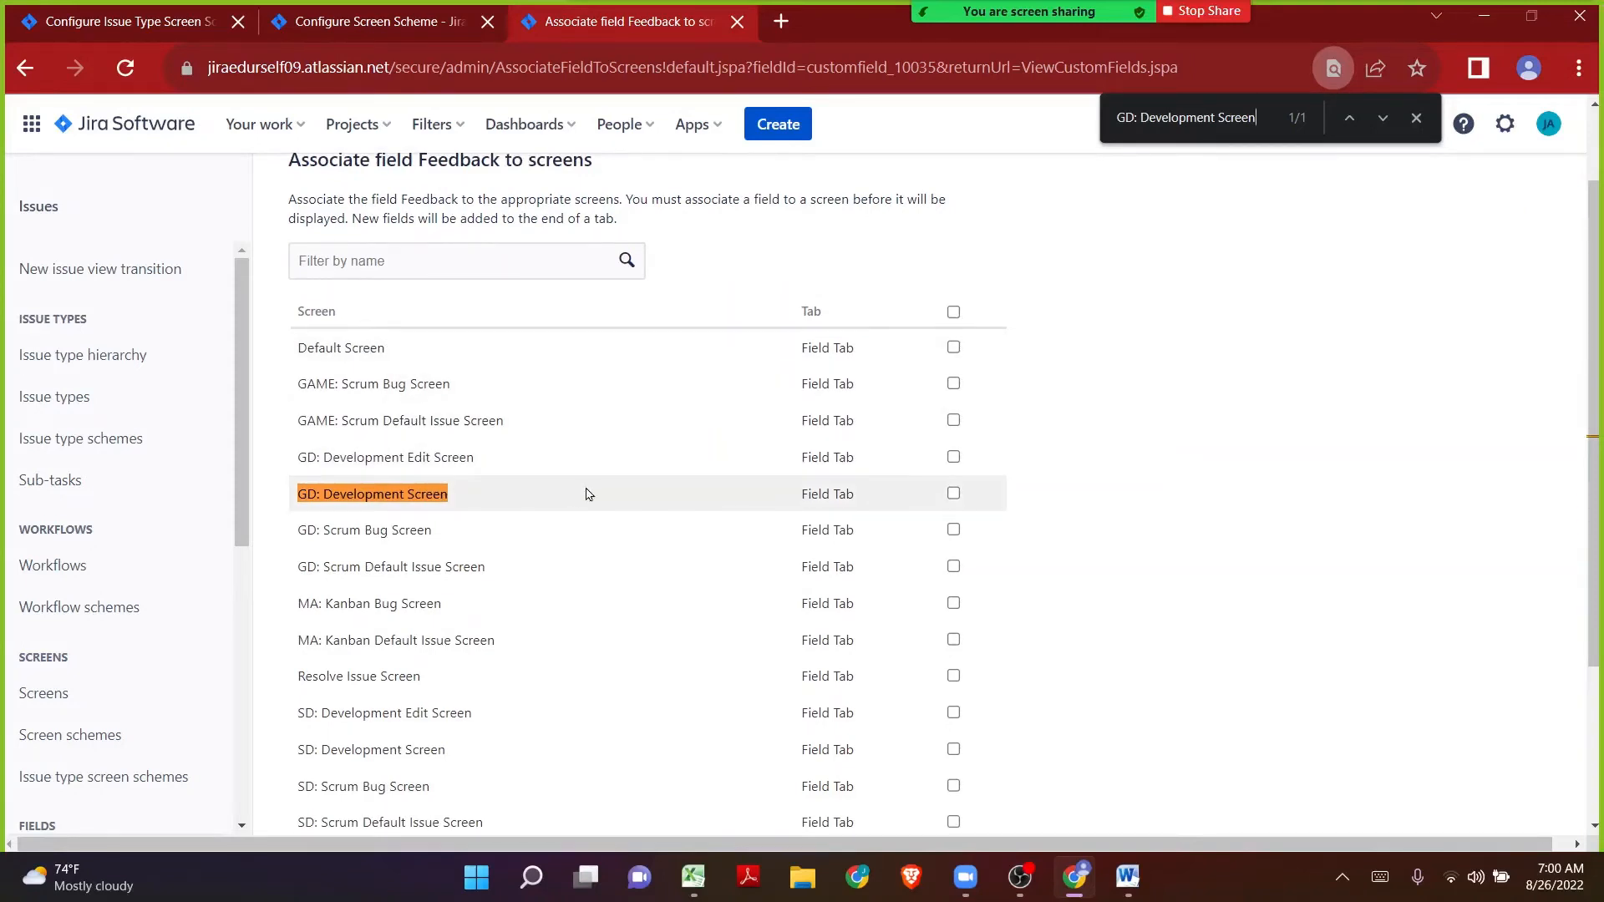
{"action": "left_click", "coordinate": [955, 495]}
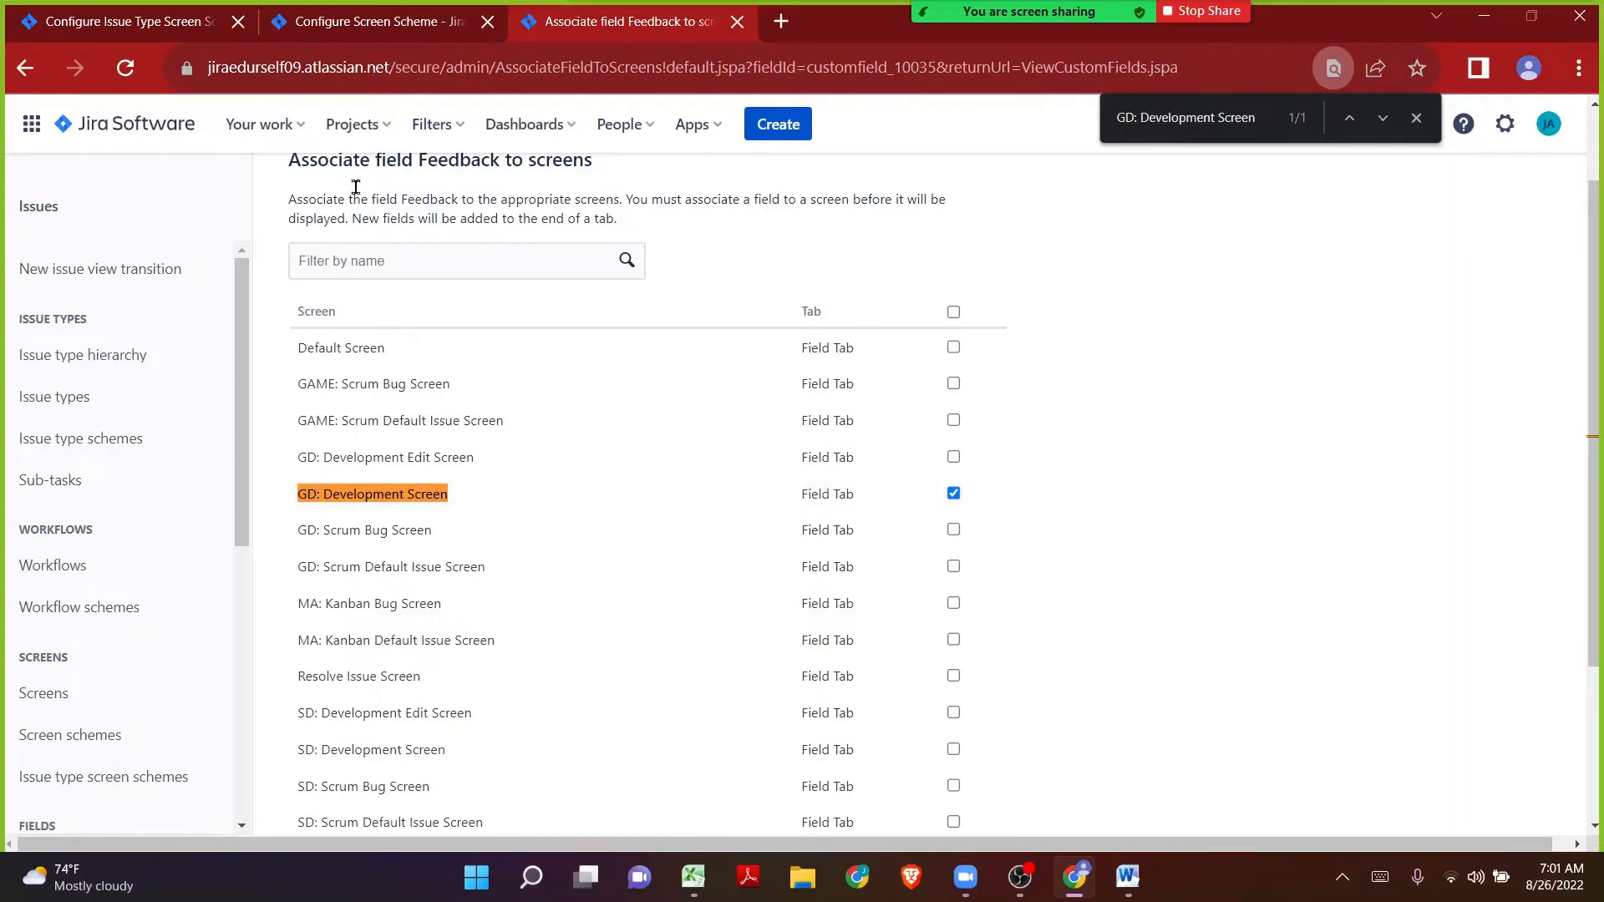
Step: Look up the scheme's "GD: Development Edit Screen", select it for the Feedback field as well, and save the screen associations
{"action": "left_click", "coordinate": [362, 32]}
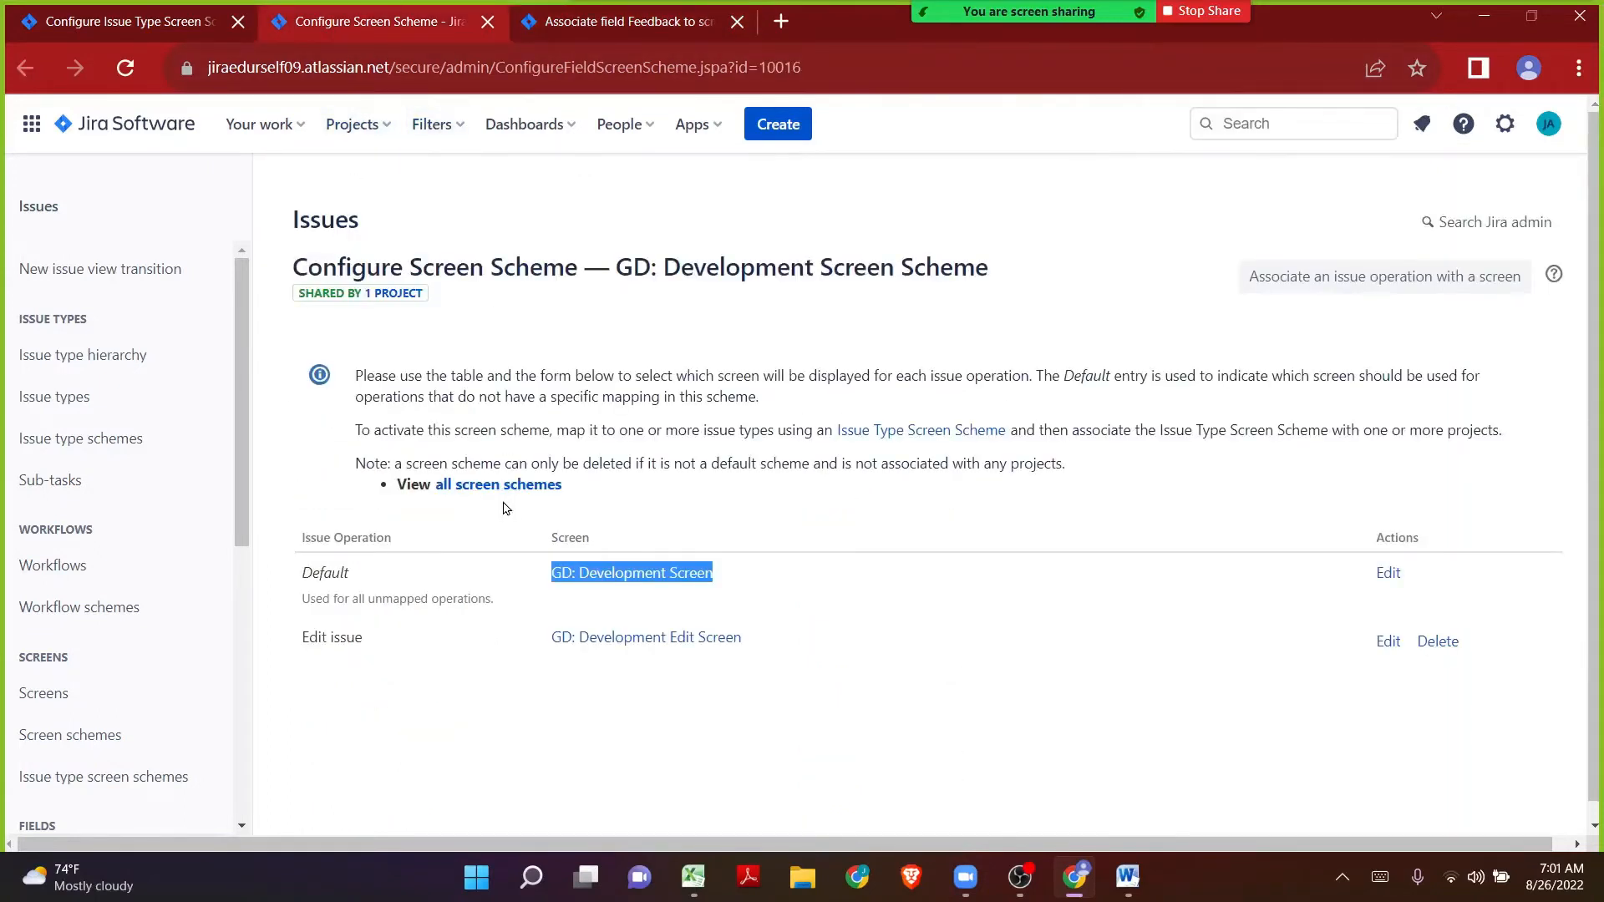
{"action": "left_click_drag", "start_coordinate": [743, 638], "coordinate": [551, 641]}
{"action": "key", "text": "ctrl+c"}
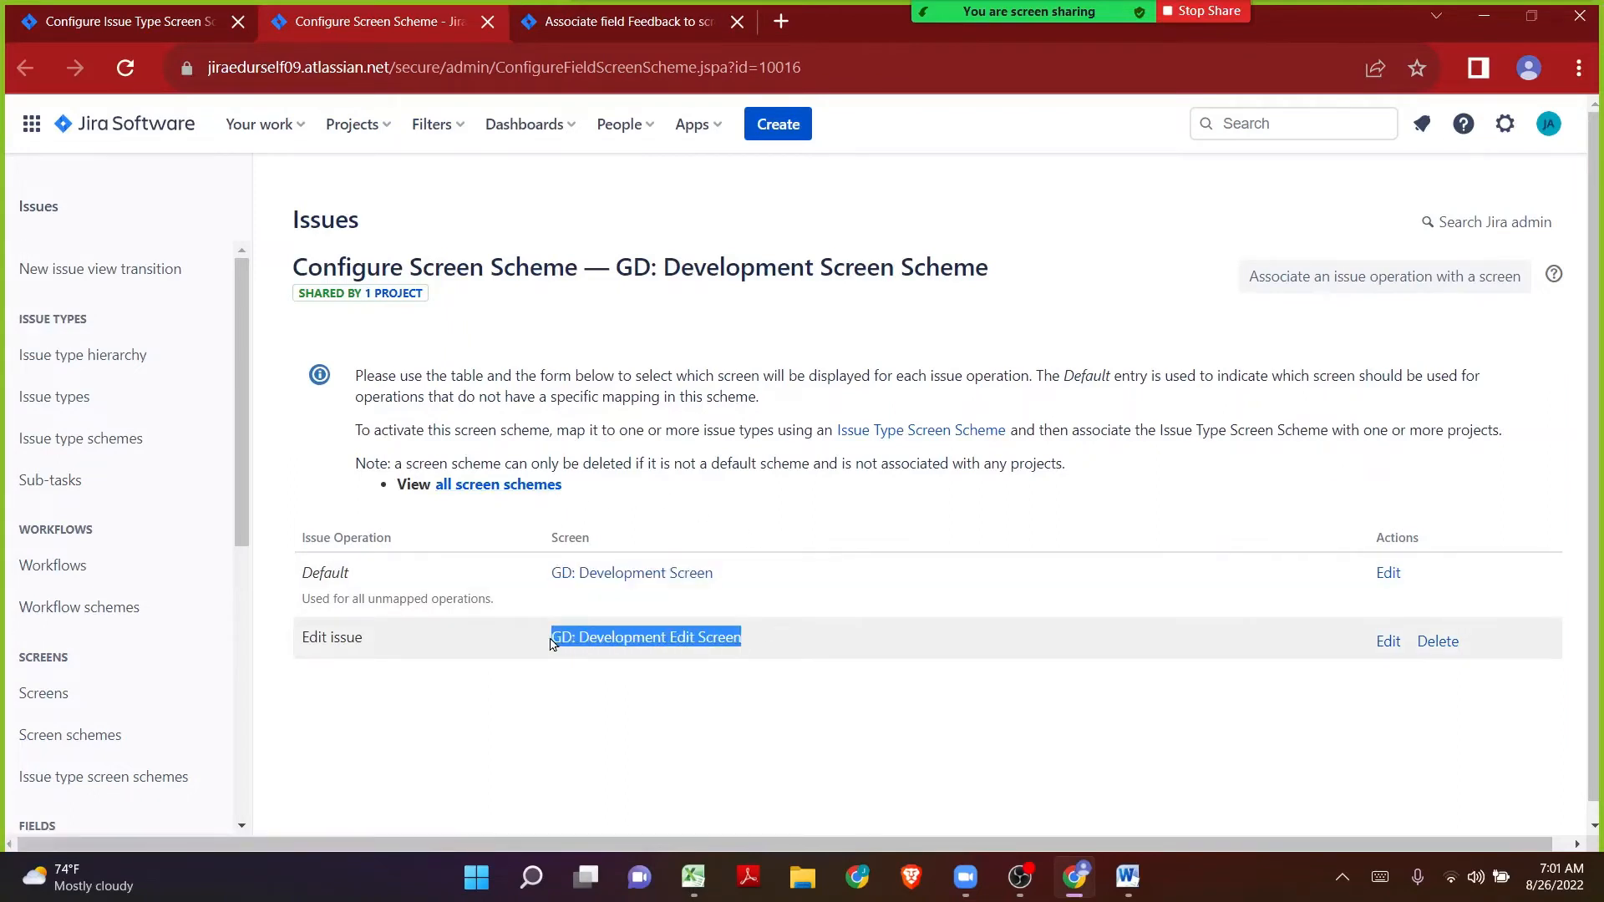
{"action": "left_click", "coordinate": [558, 28]}
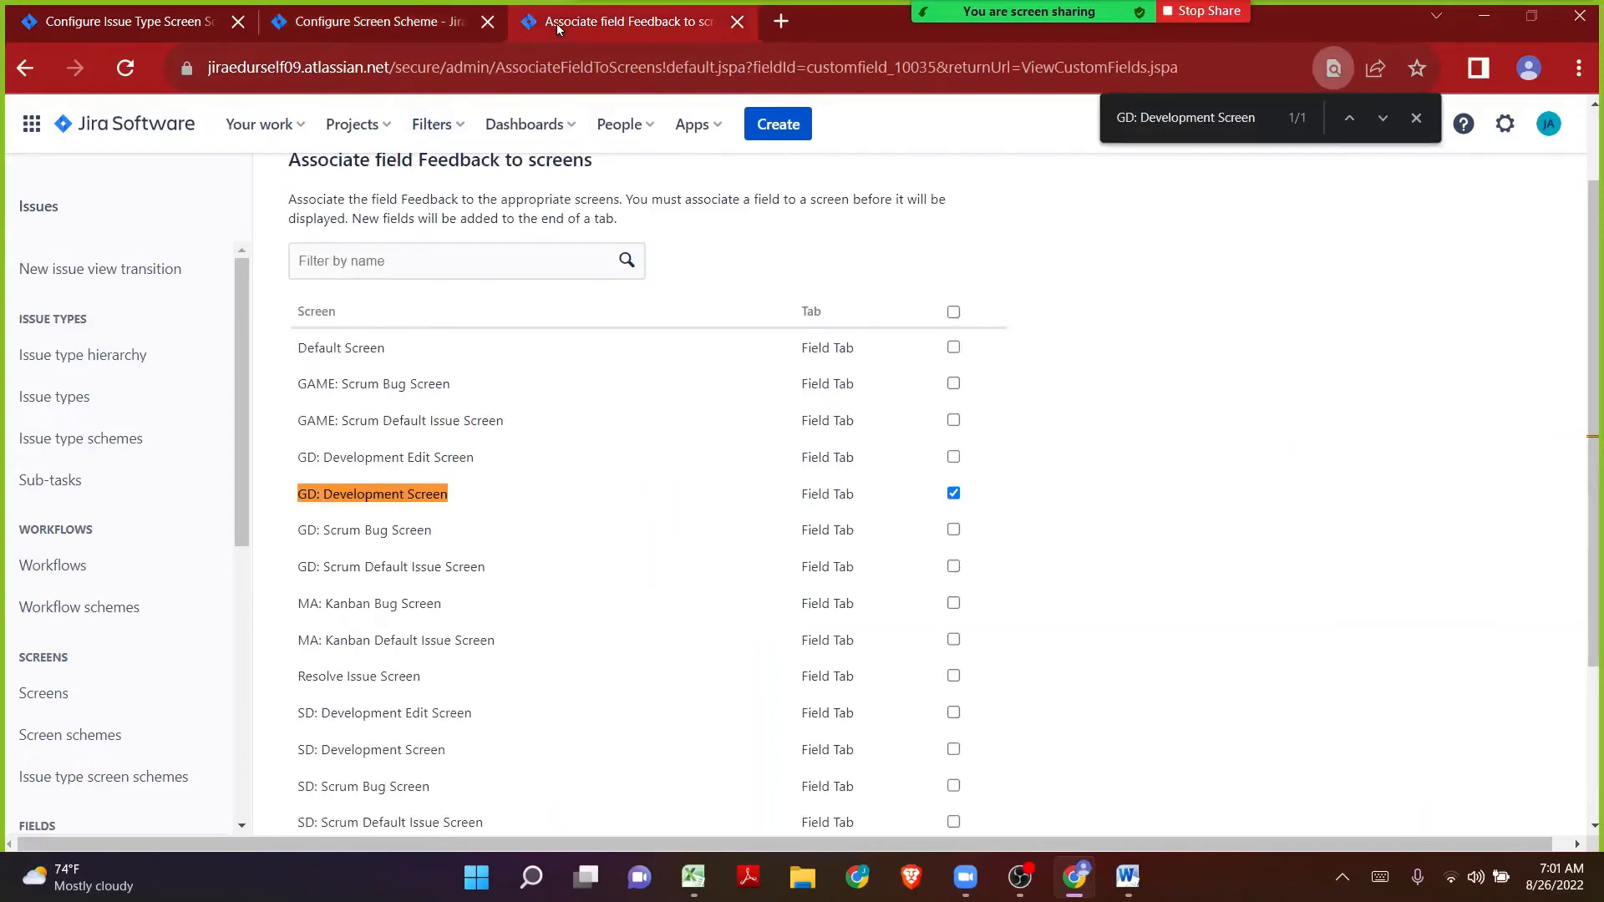
{"action": "key", "text": "ctrl+f"}
{"action": "key", "text": "ctrl+v"}
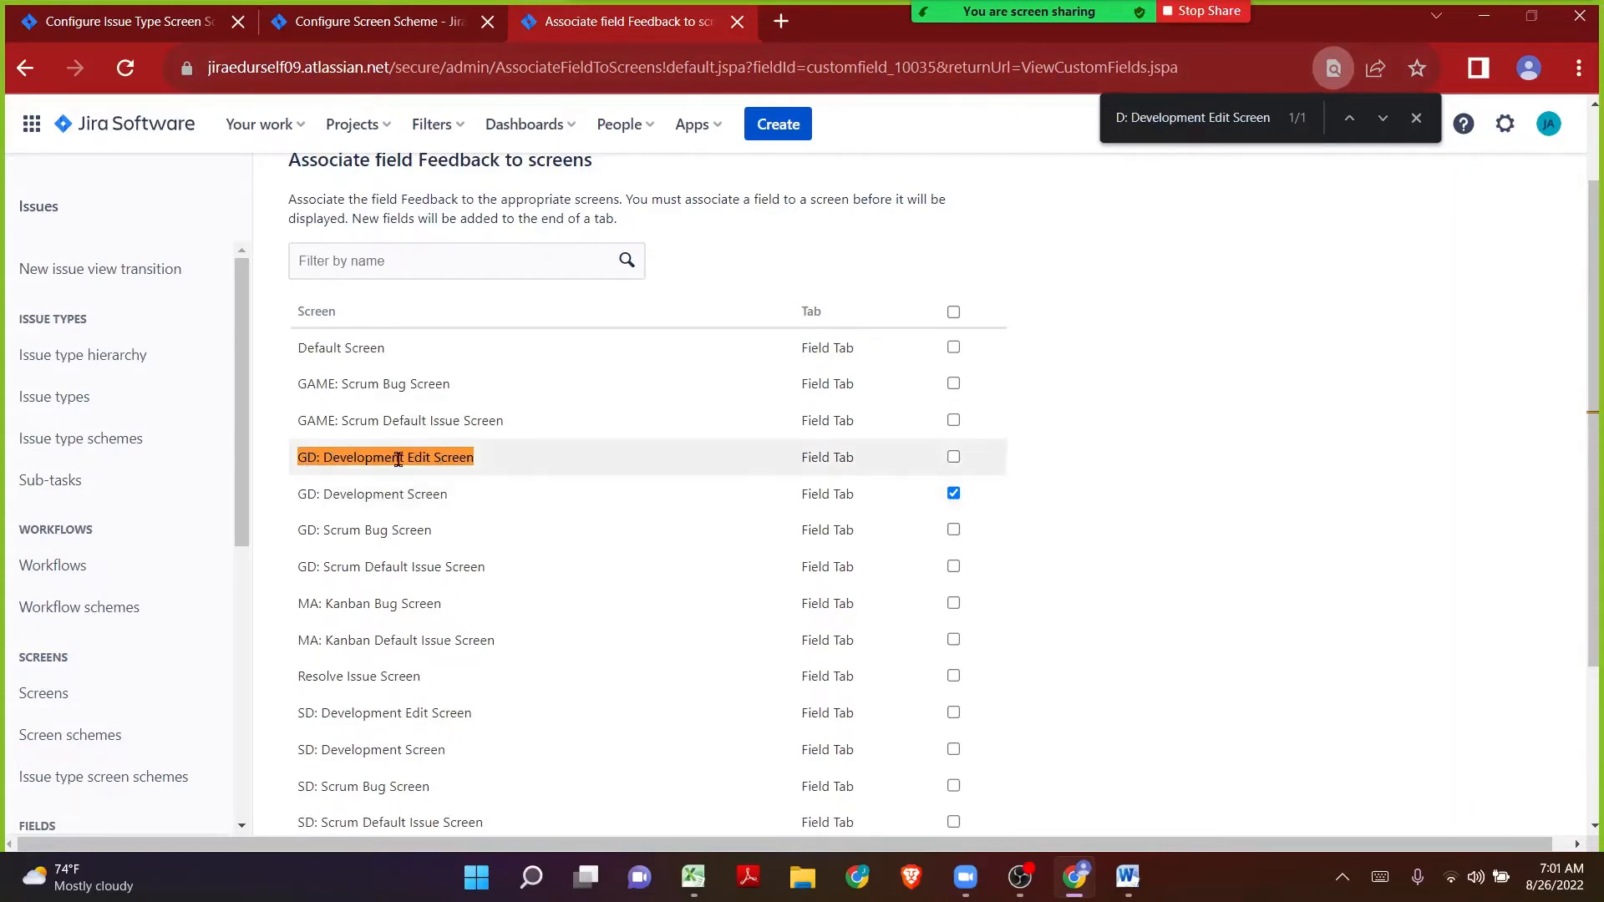
{"action": "left_click", "coordinate": [953, 458]}
{"action": "scroll", "coordinate": [459, 455], "scroll_direction": "down", "scroll_amount": 3}
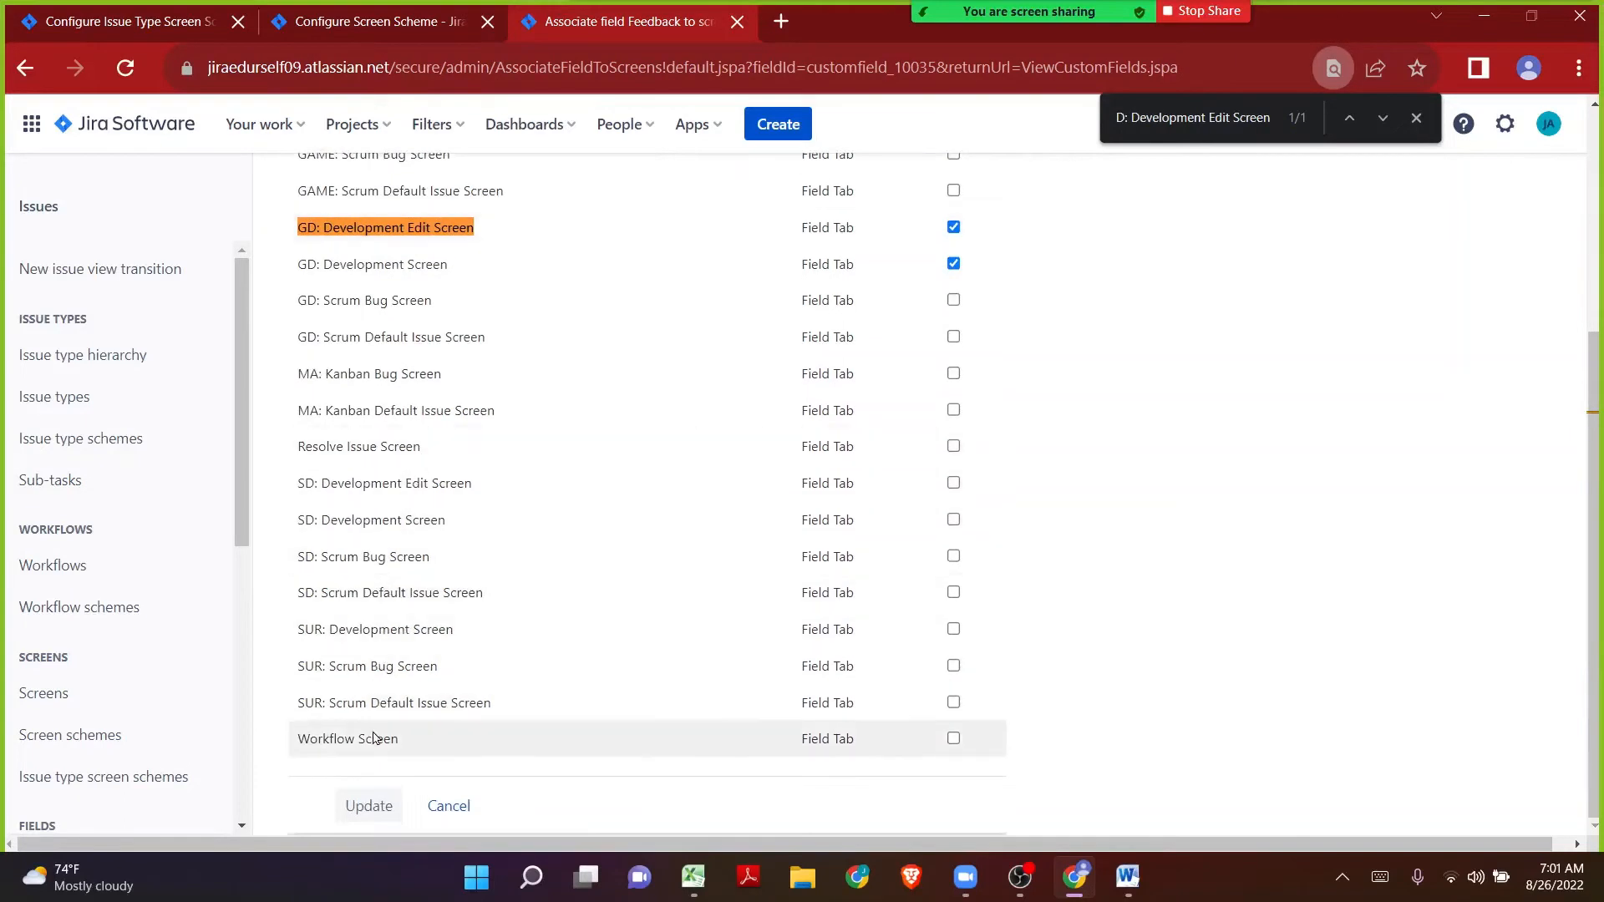
{"action": "left_click", "coordinate": [368, 806]}
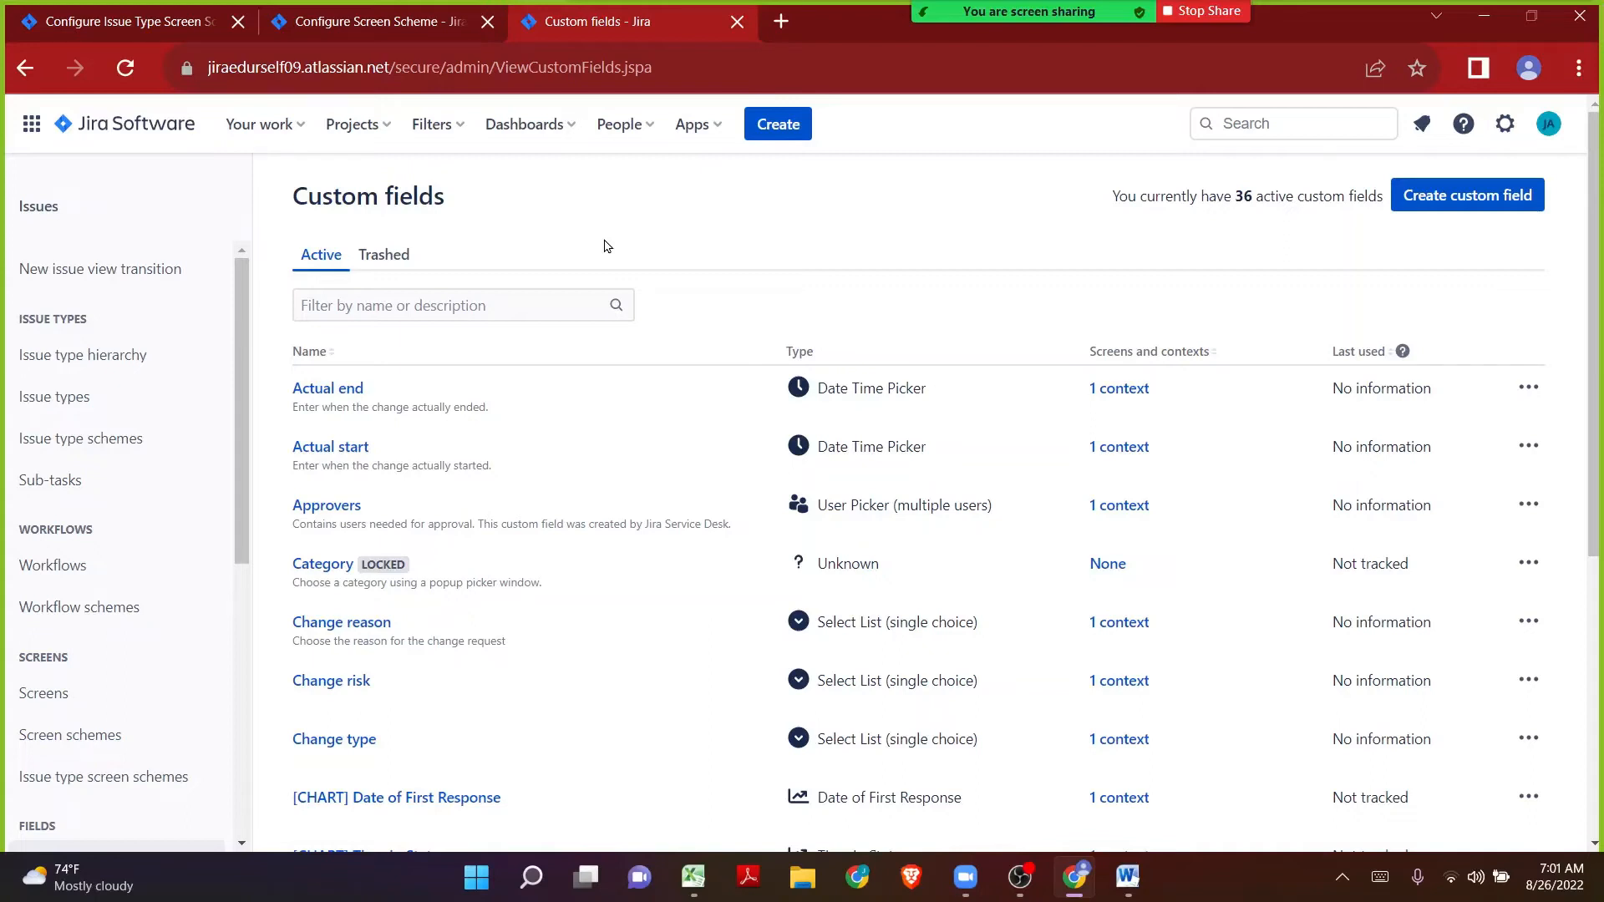
Step: Open the issue Screens page in the Game Designers project's settings
{"action": "left_click", "coordinate": [118, 10]}
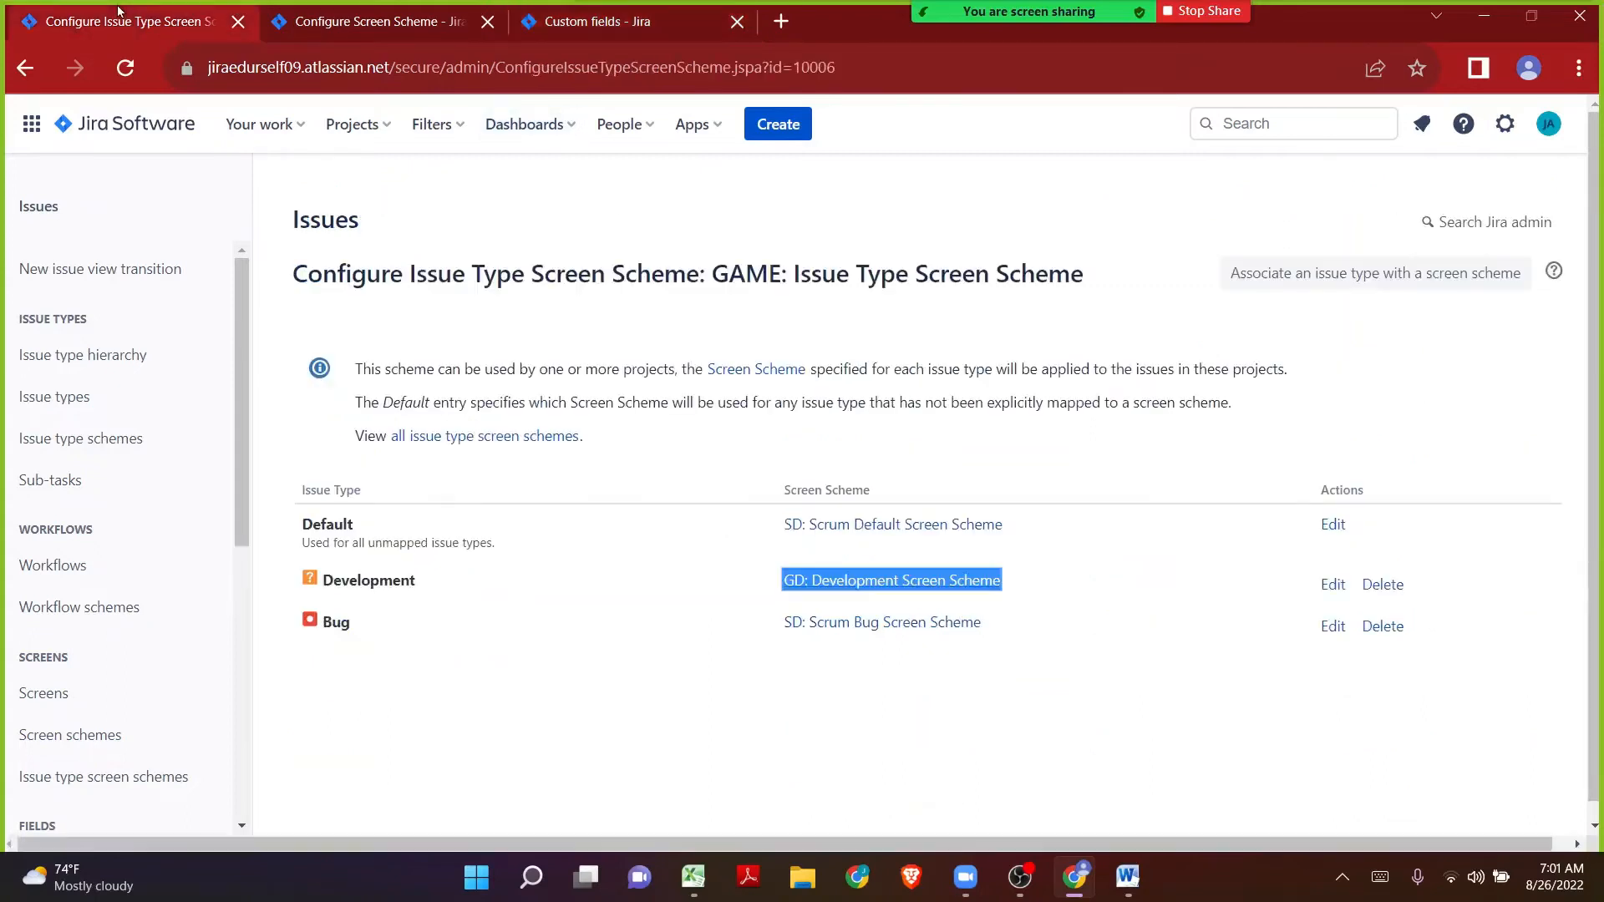
{"action": "left_click", "coordinate": [355, 121]}
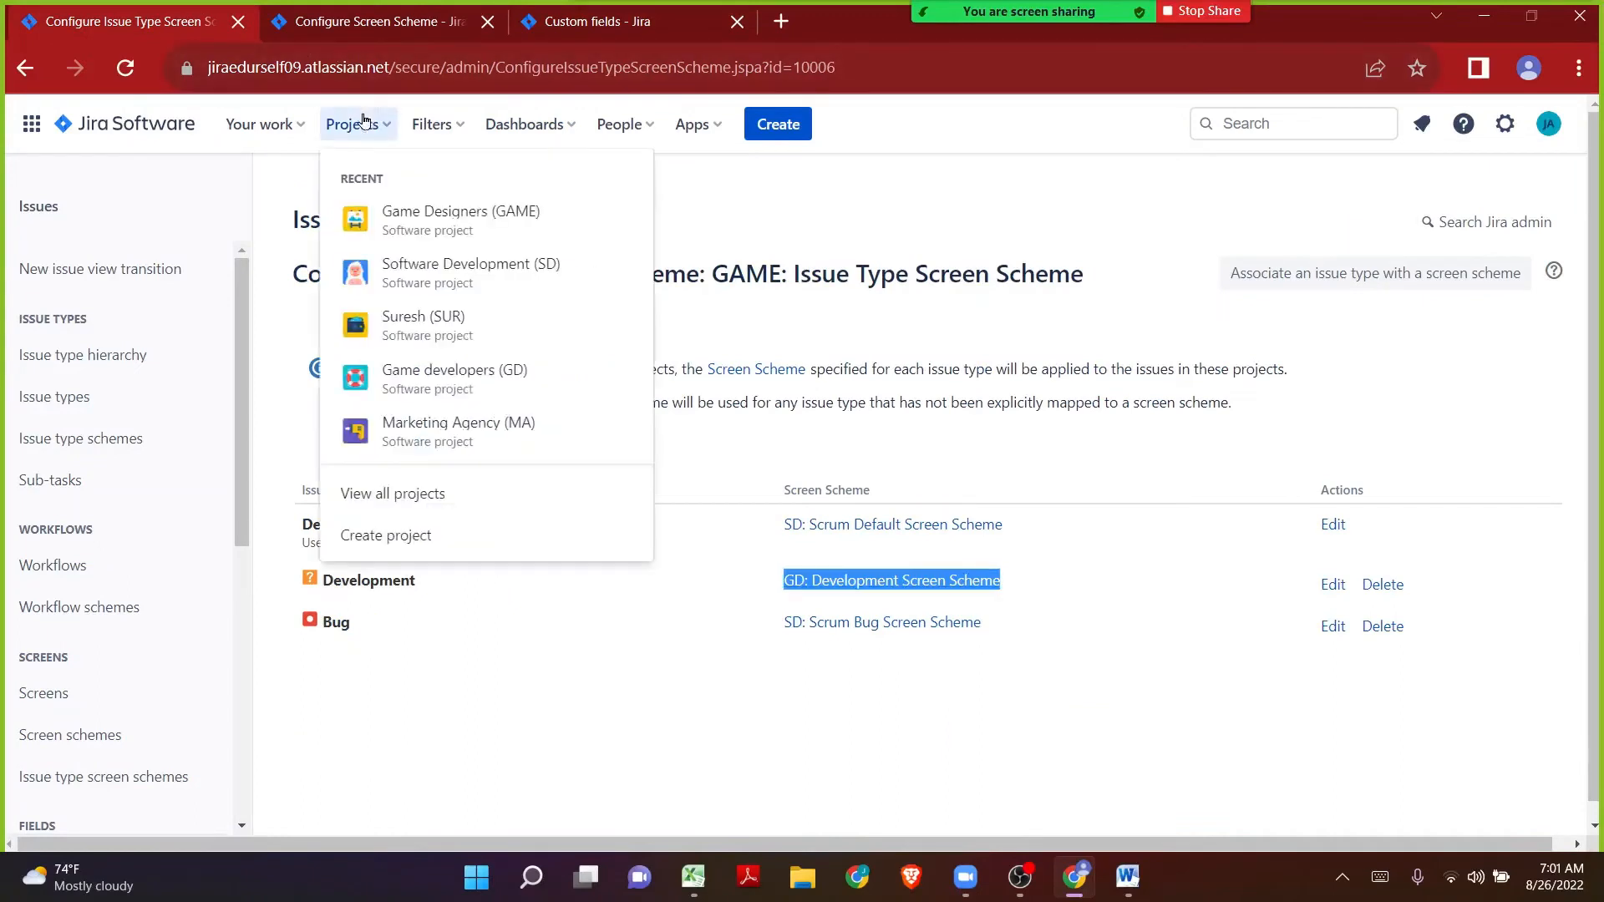
{"action": "left_click", "coordinate": [417, 214]}
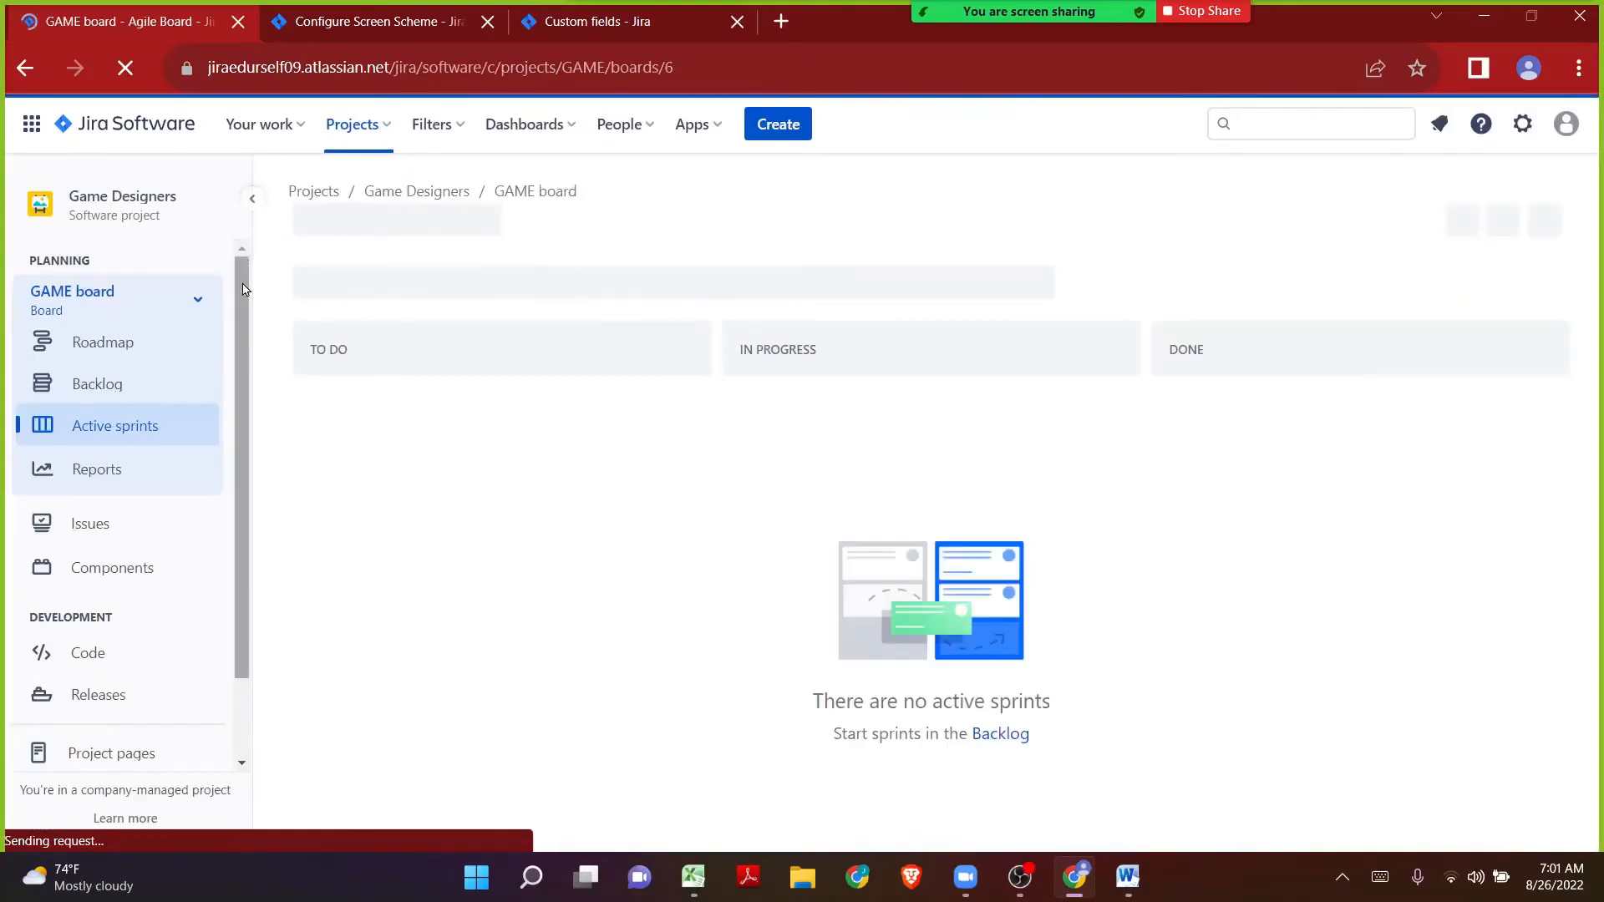
{"action": "scroll", "coordinate": [99, 699], "scroll_direction": "down", "scroll_amount": 2}
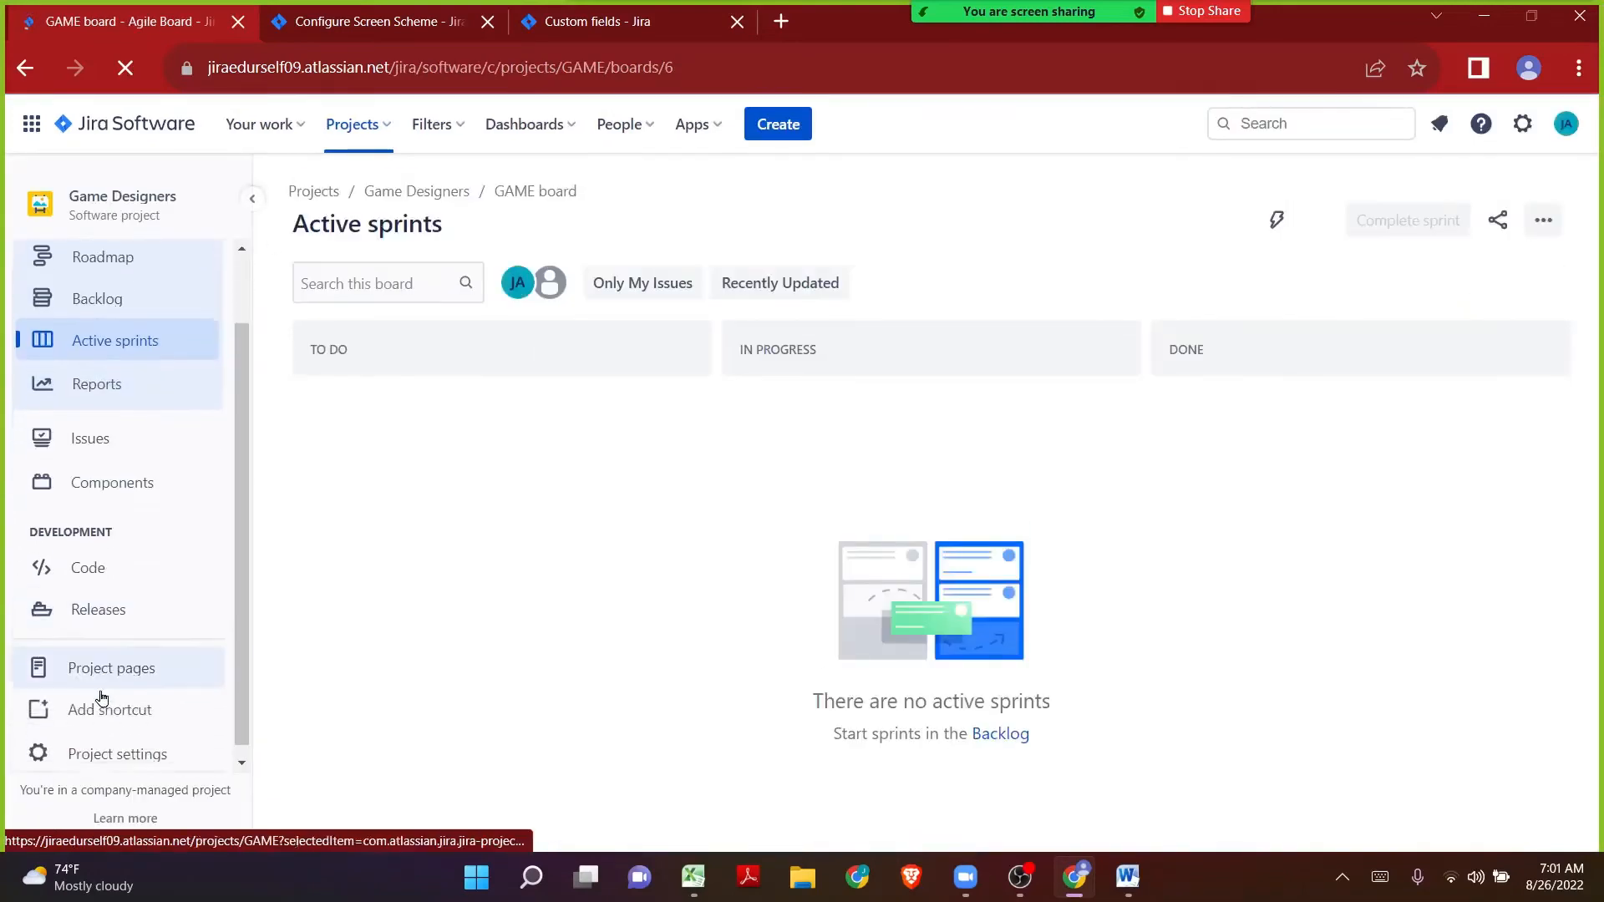
{"action": "left_click", "coordinate": [117, 742]}
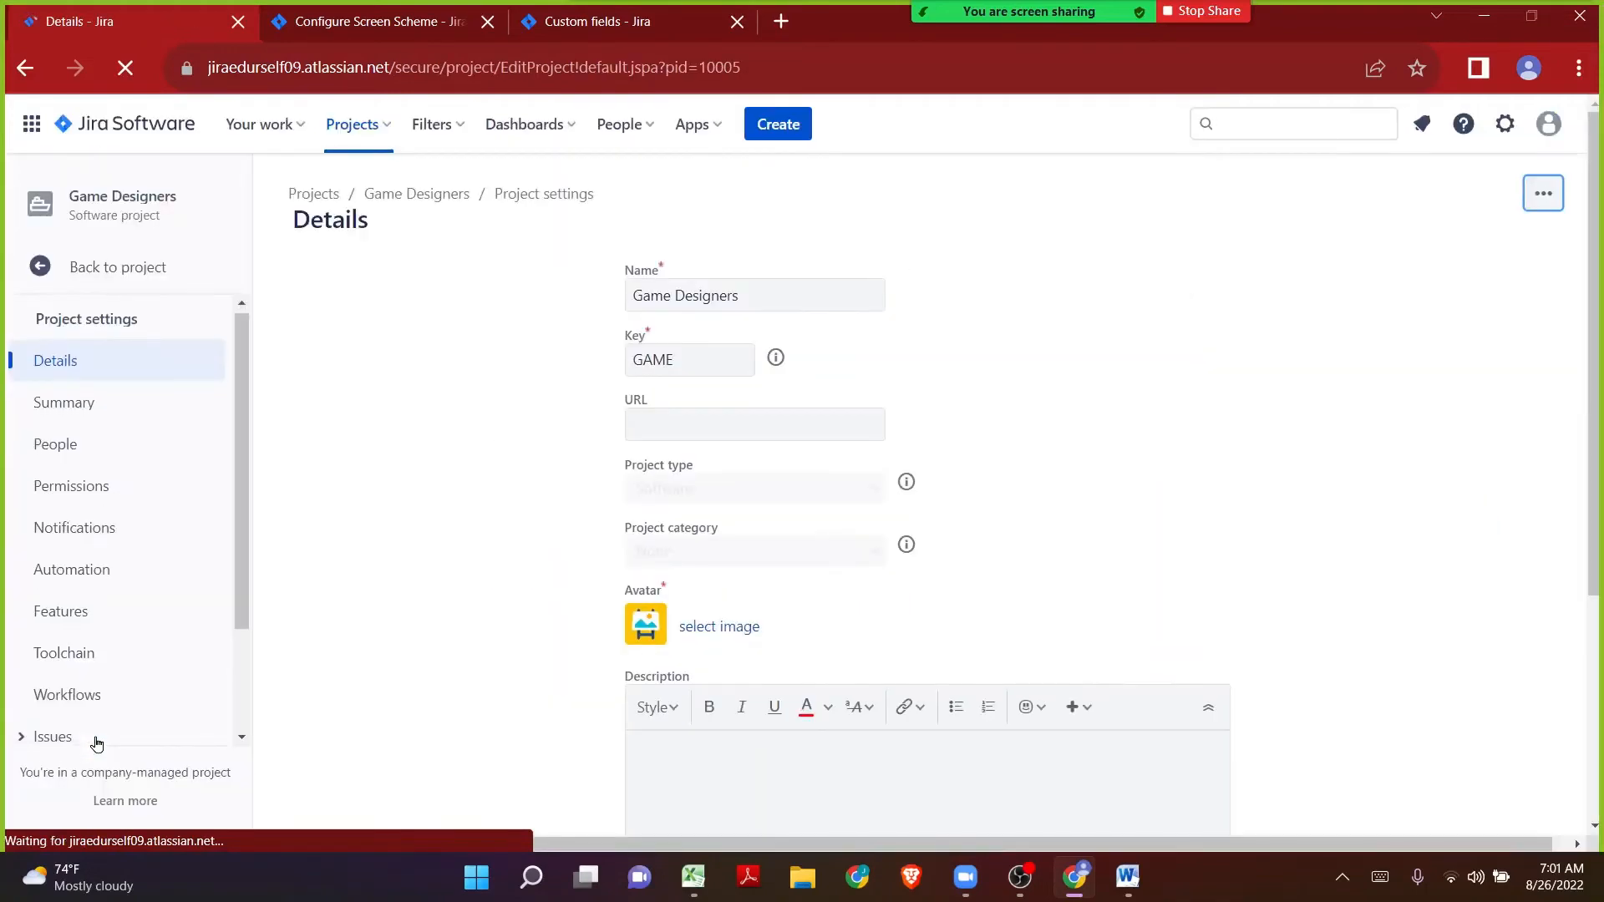
{"action": "scroll", "coordinate": [92, 735], "scroll_direction": "down", "scroll_amount": 3}
{"action": "left_click", "coordinate": [49, 595]}
{"action": "scroll", "coordinate": [49, 606], "scroll_direction": "down", "scroll_amount": 4}
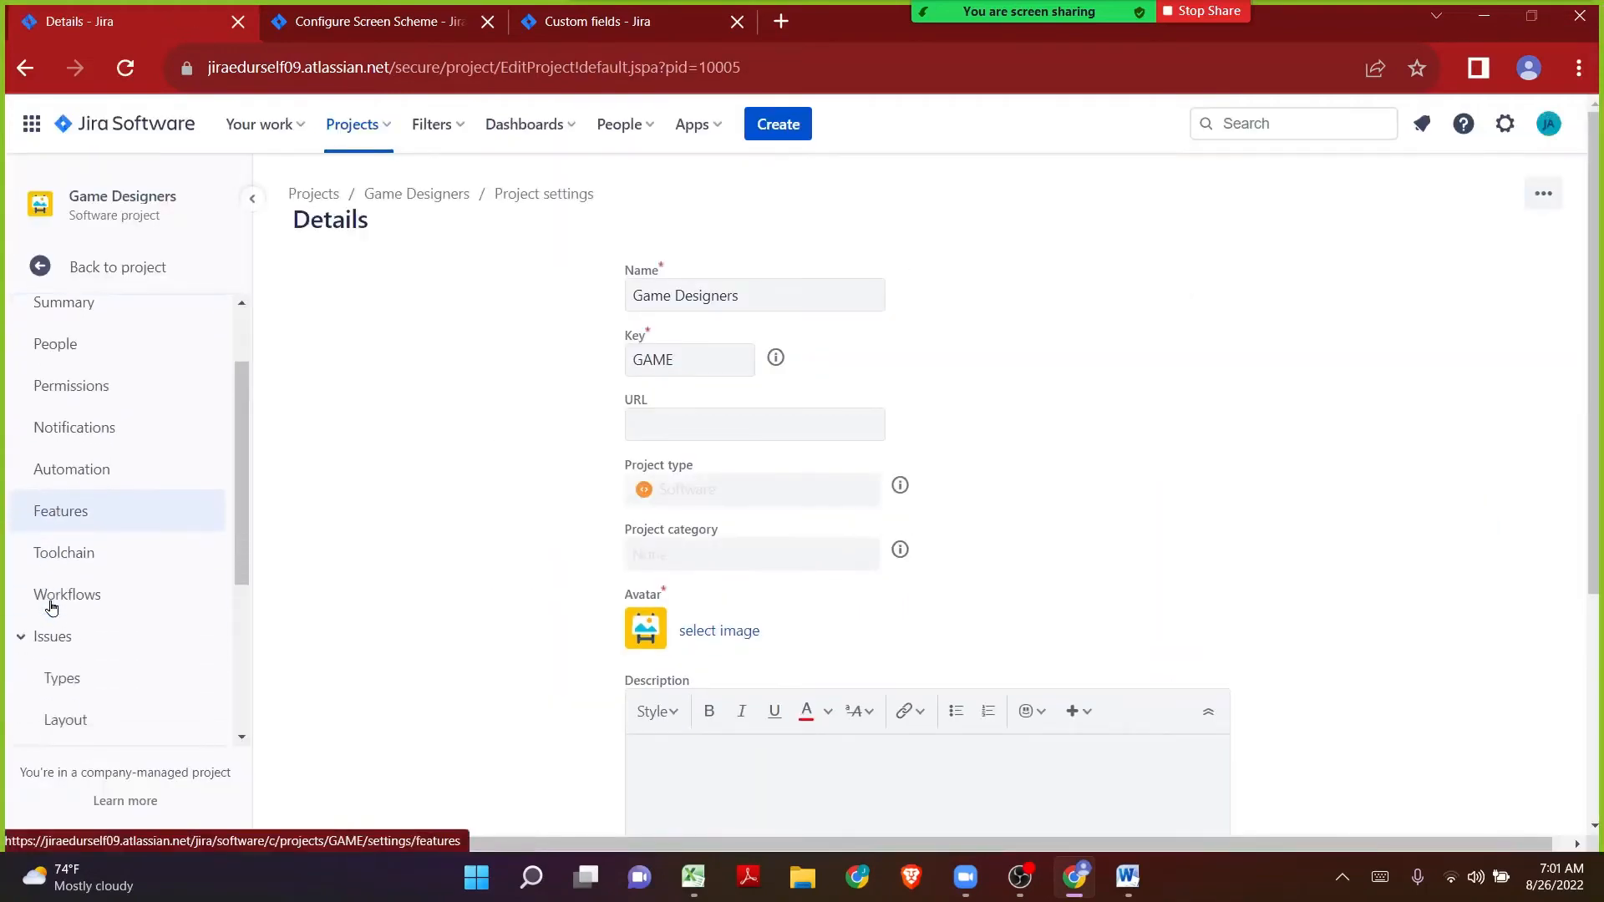
{"action": "left_click", "coordinate": [61, 548]}
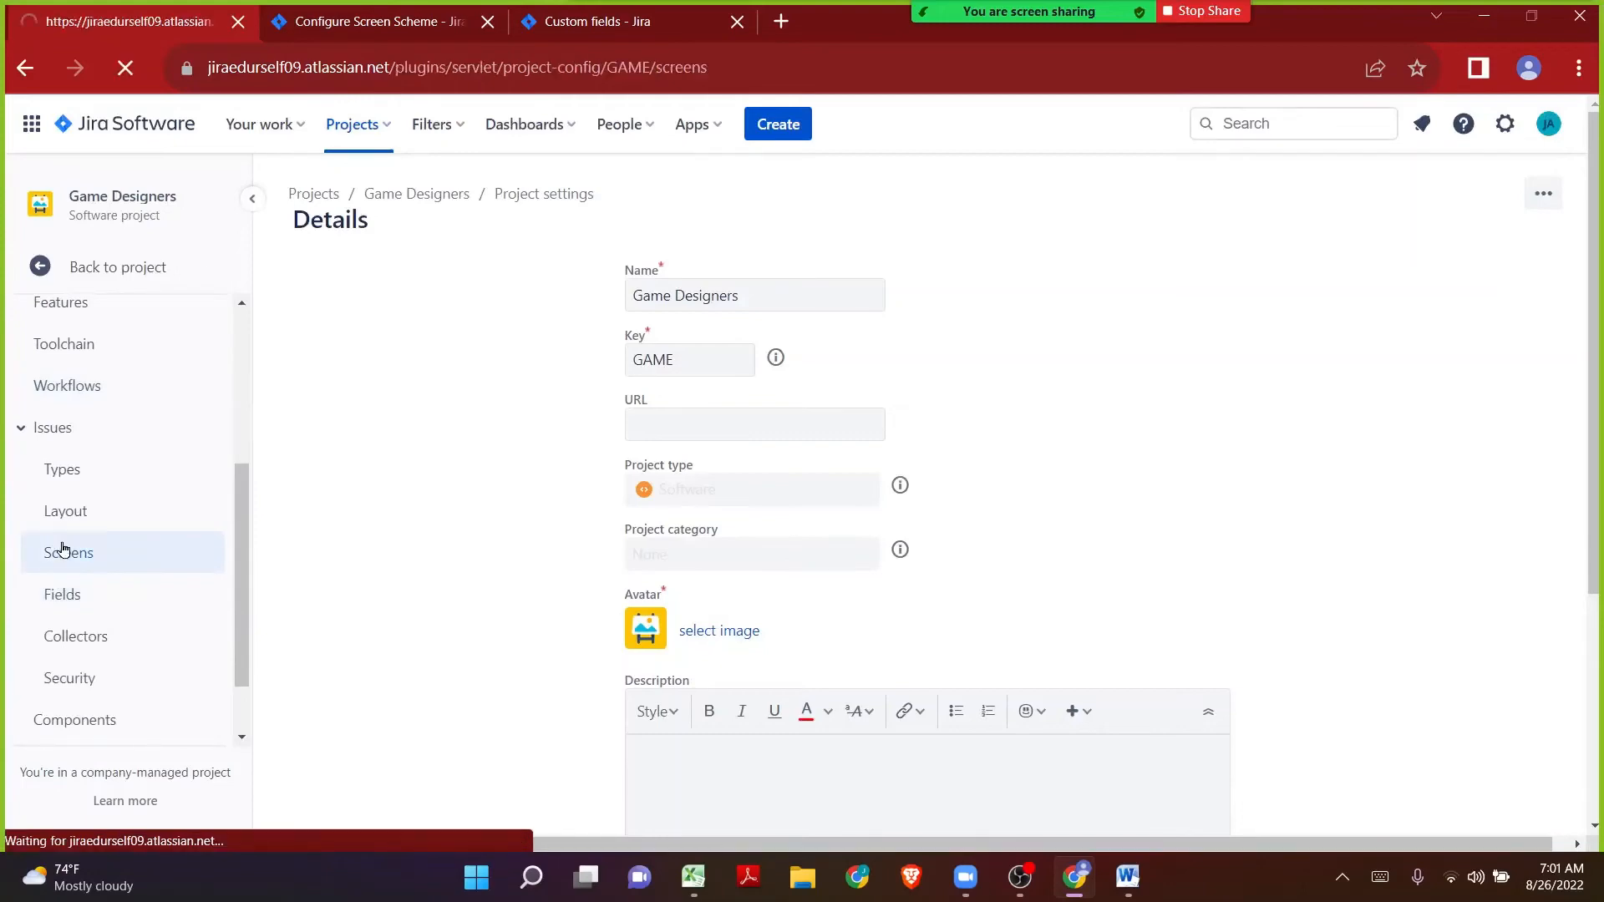
{"action": "scroll", "coordinate": [401, 468], "scroll_direction": "down", "scroll_amount": 1}
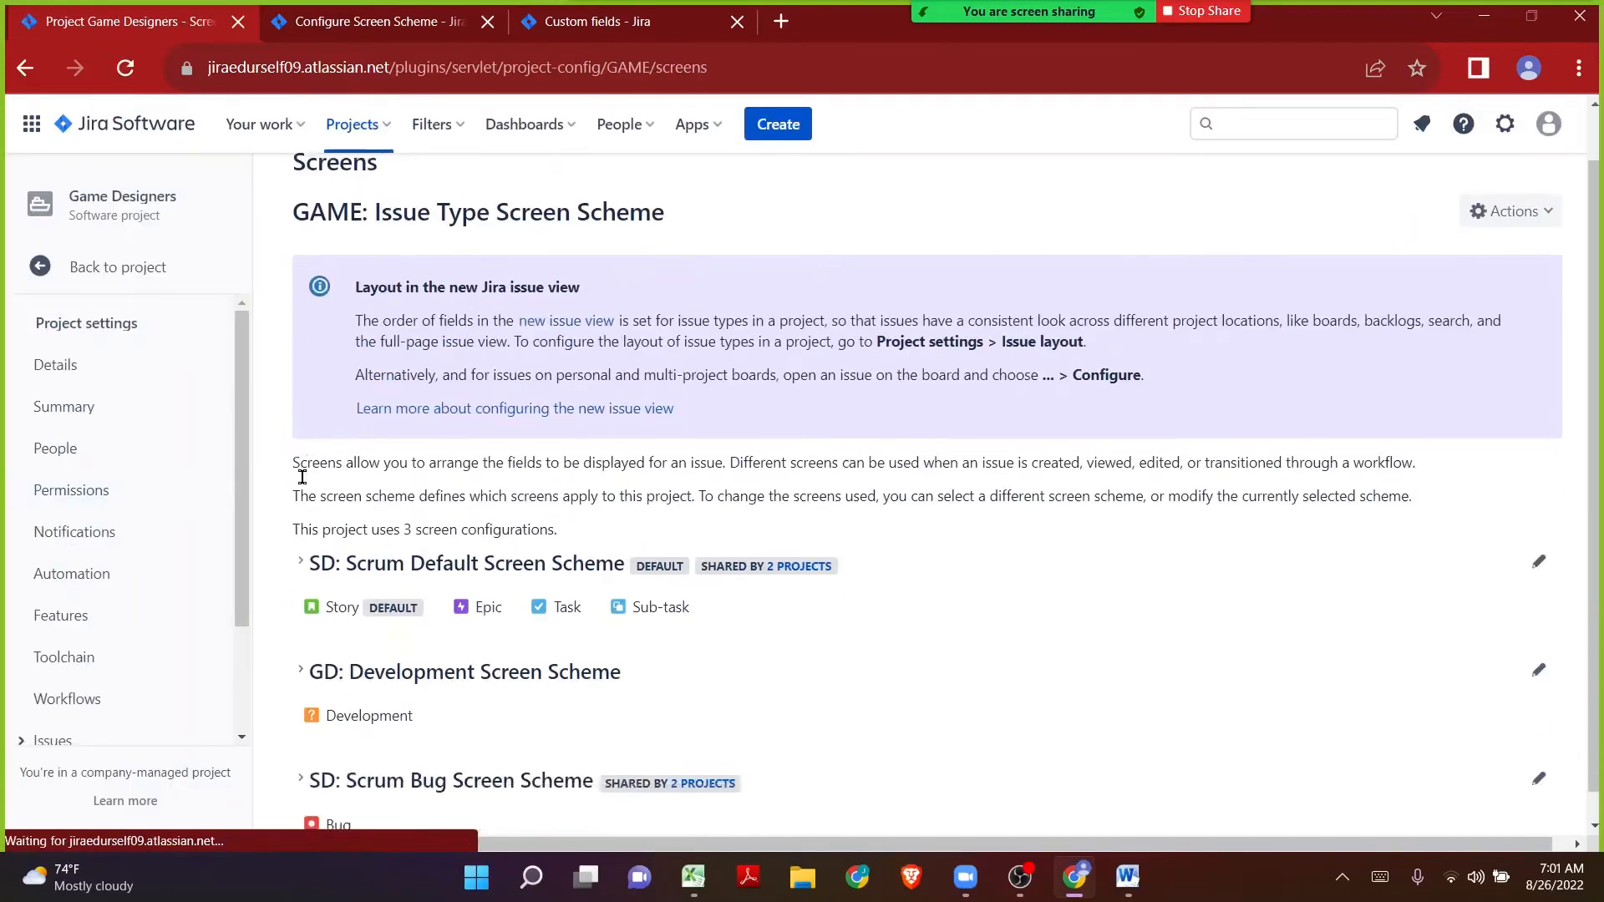
Step: Expand the GD: Development Screen Scheme and check the field lists of its create and edit screens in separate tabs for Feedback
{"action": "left_click", "coordinate": [301, 640]}
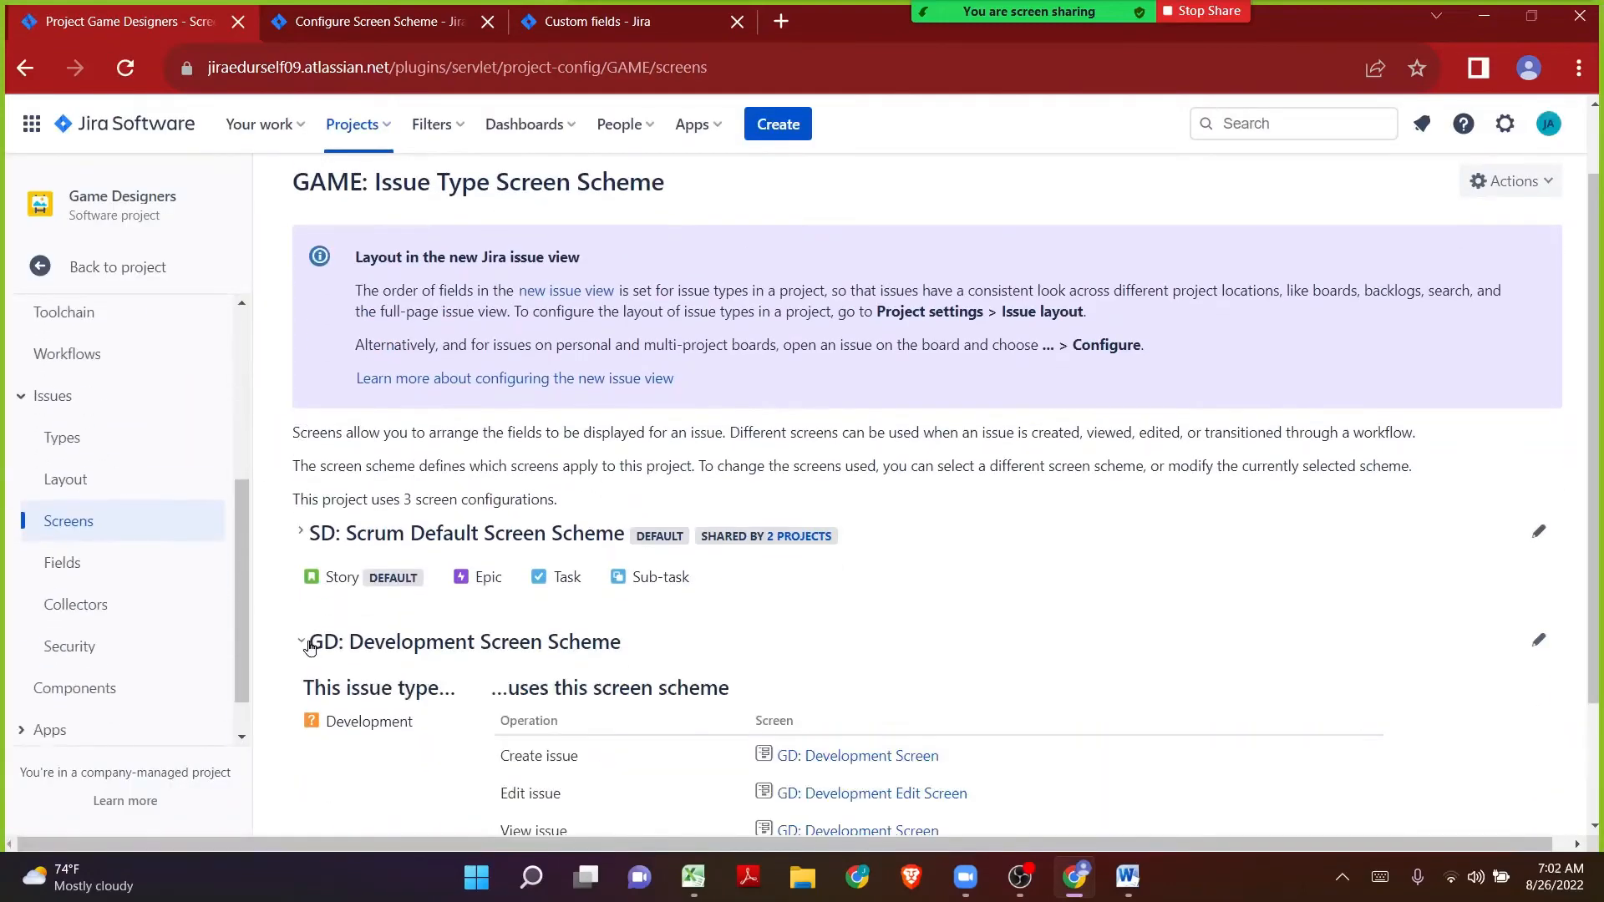
{"action": "scroll", "coordinate": [309, 648], "scroll_direction": "down", "scroll_amount": 1}
{"action": "scroll", "coordinate": [309, 648], "scroll_direction": "down", "scroll_amount": 1}
{"action": "middle_click", "coordinate": [843, 599]}
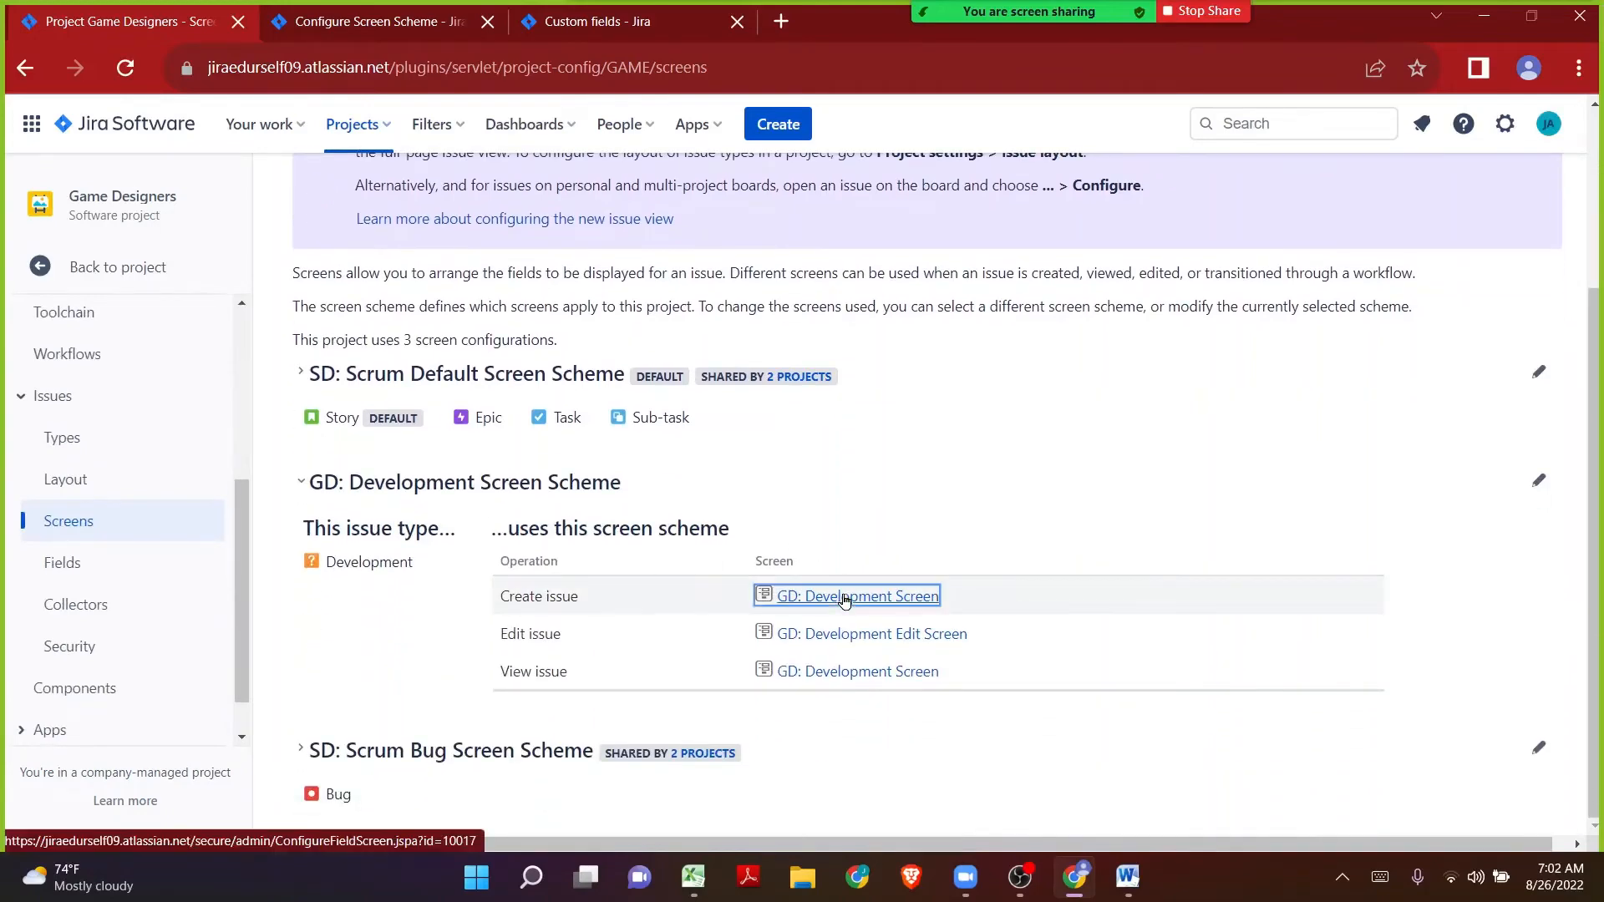
{"action": "middle_click", "coordinate": [846, 631]}
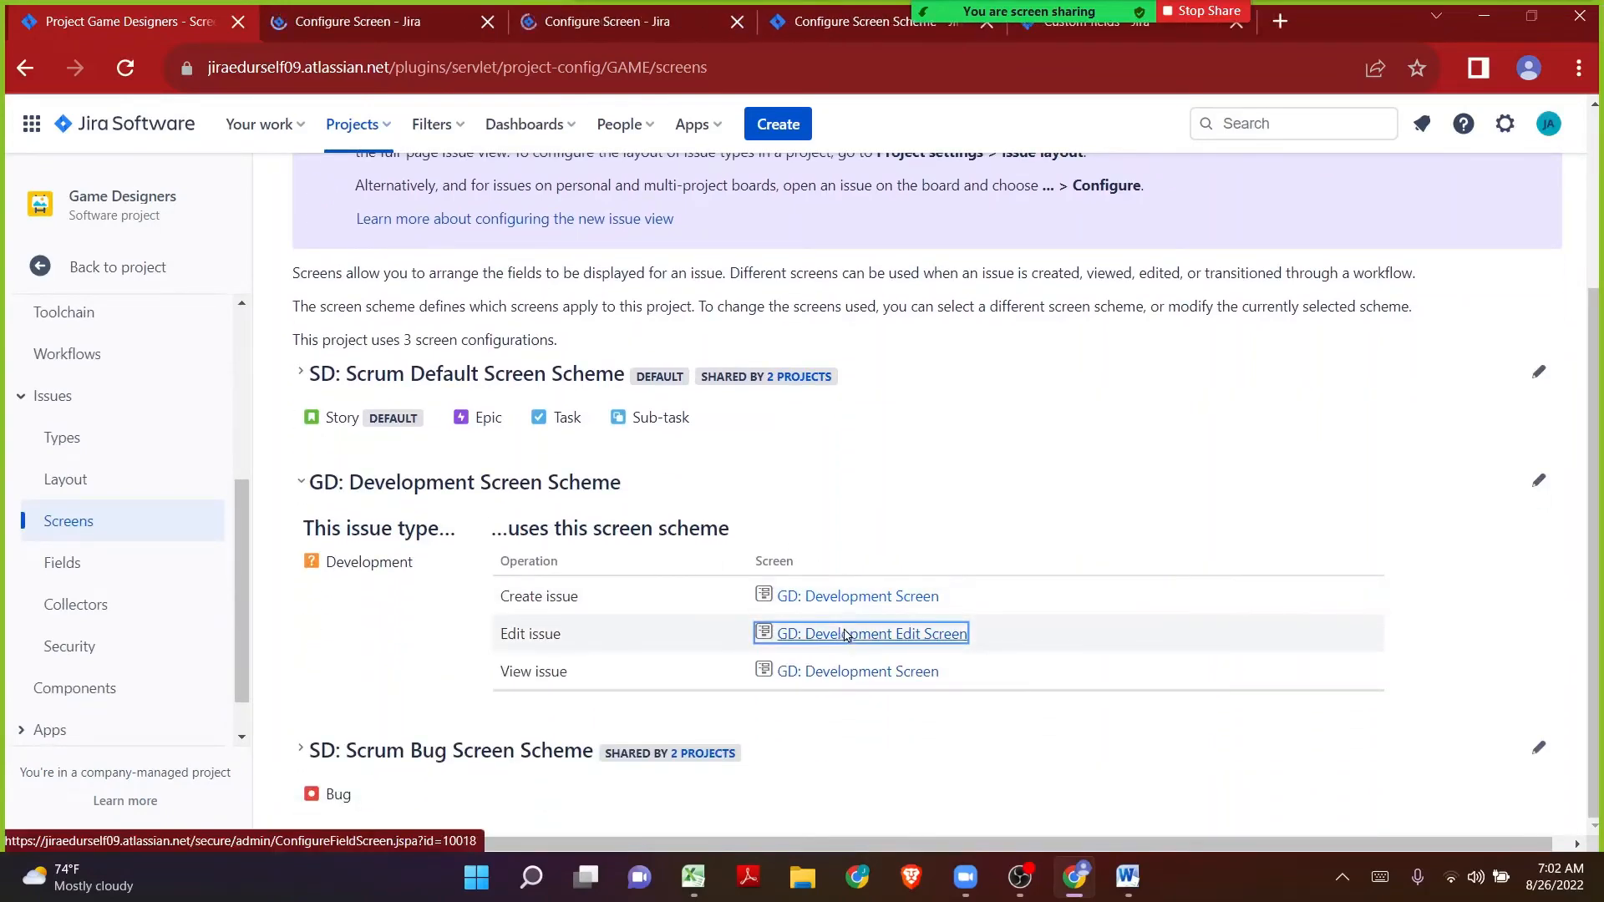
{"action": "left_click", "coordinate": [351, 16]}
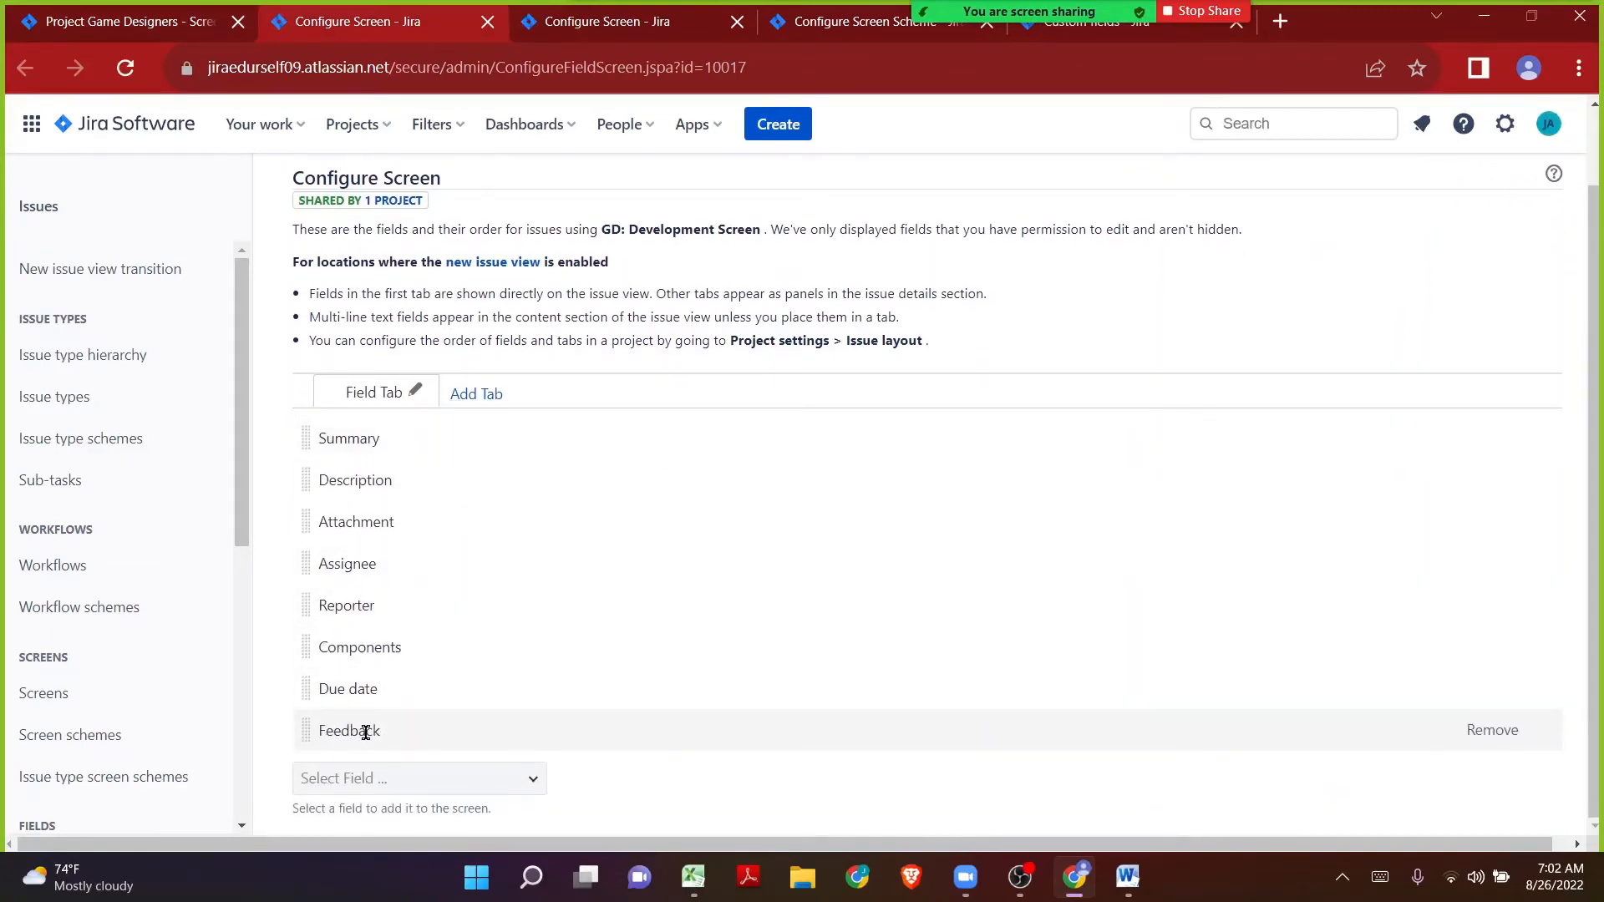
{"action": "key", "text": "ctrl+Tab"}
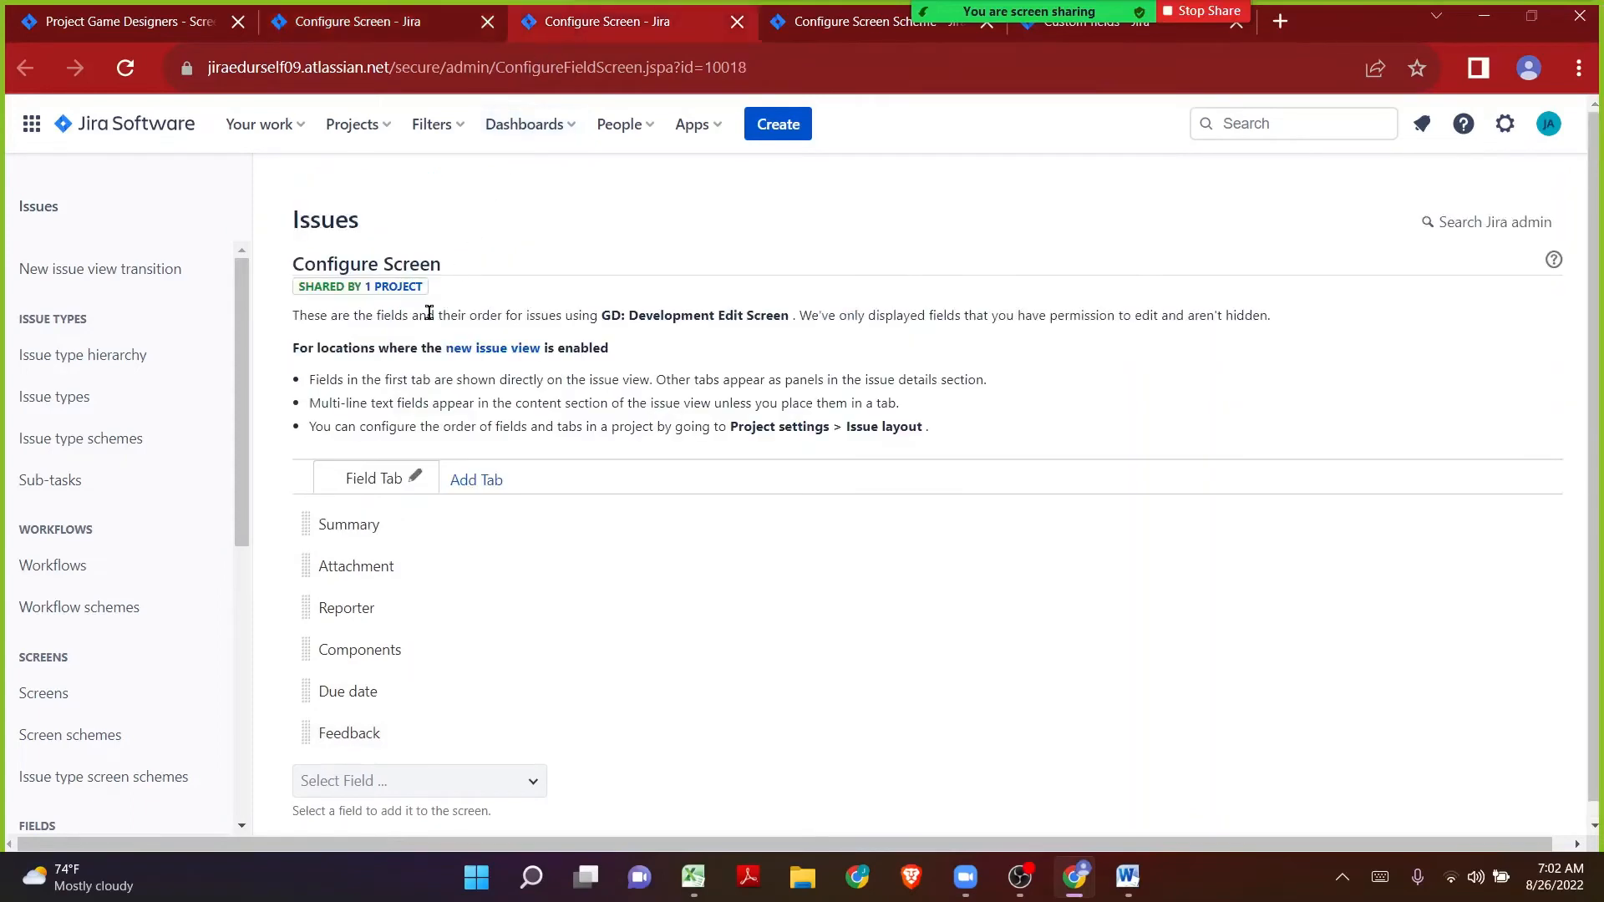
Step: Open a new Development issue form in the Game Designers project and check the Feedback field and its description
{"action": "scroll", "coordinate": [418, 417], "scroll_direction": "down", "scroll_amount": 1}
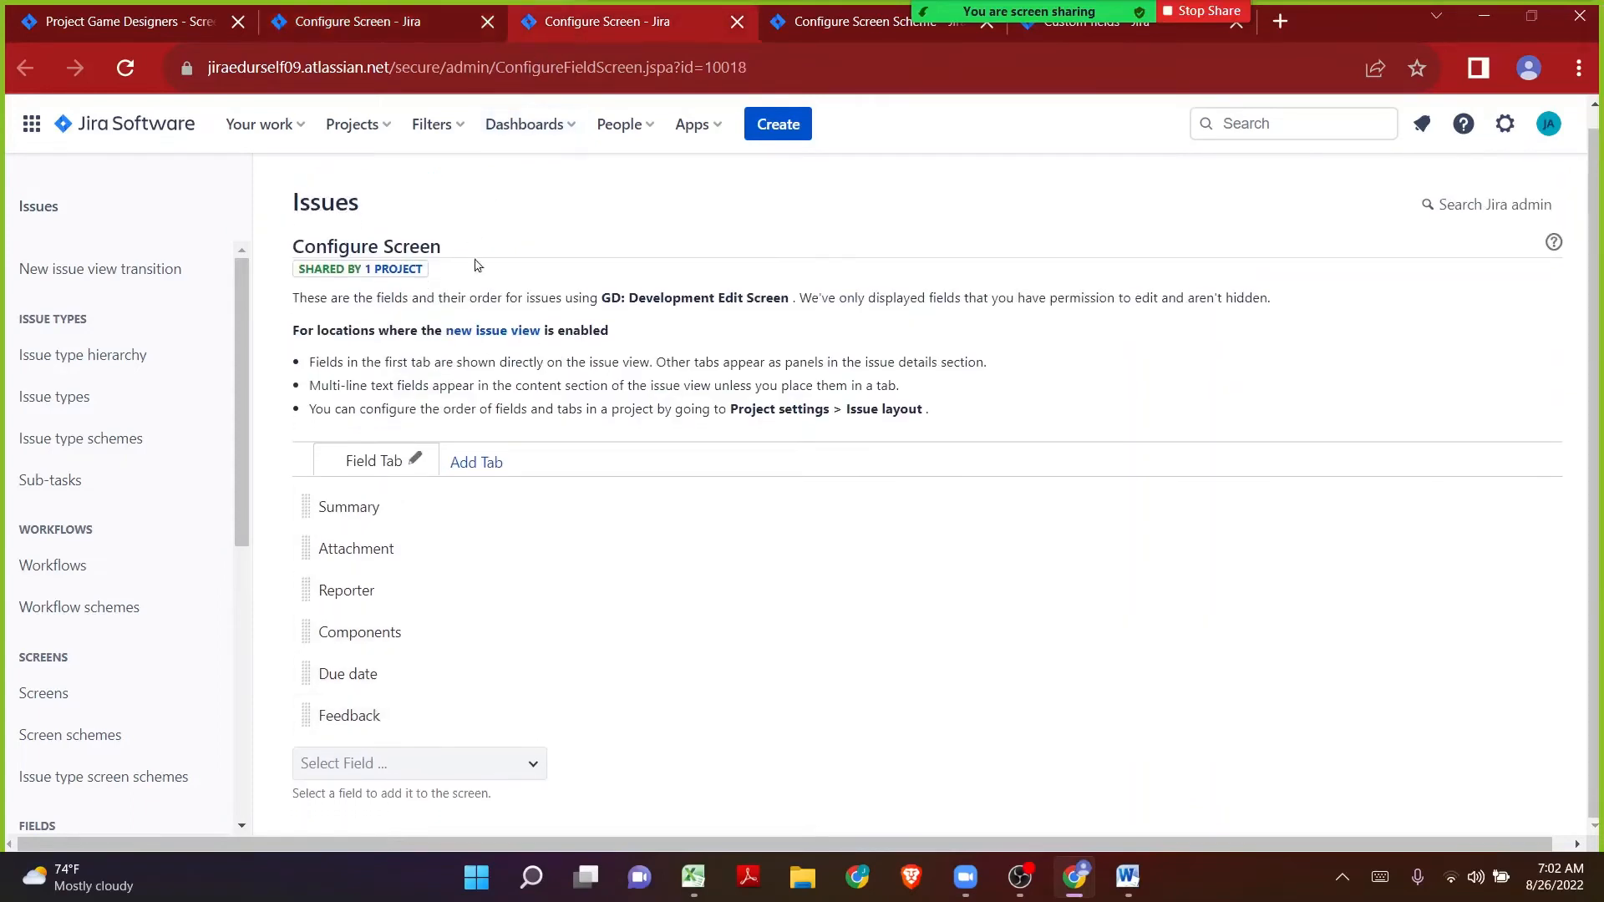
{"action": "left_click", "coordinate": [767, 122]}
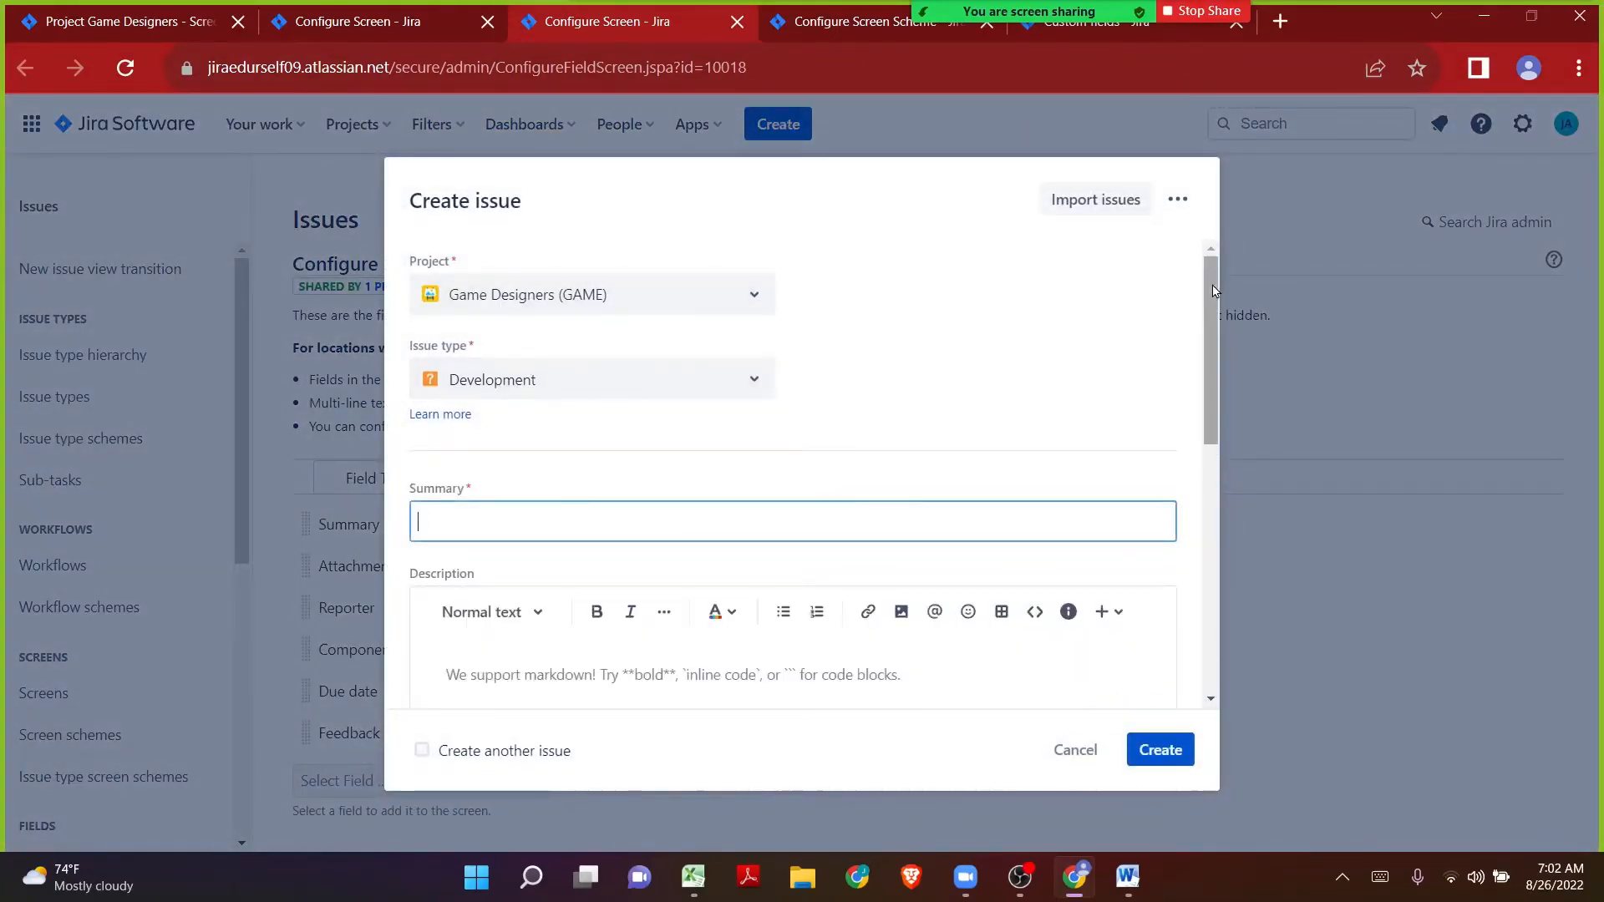
{"action": "scroll", "coordinate": [1136, 585], "scroll_direction": "down", "scroll_amount": 7}
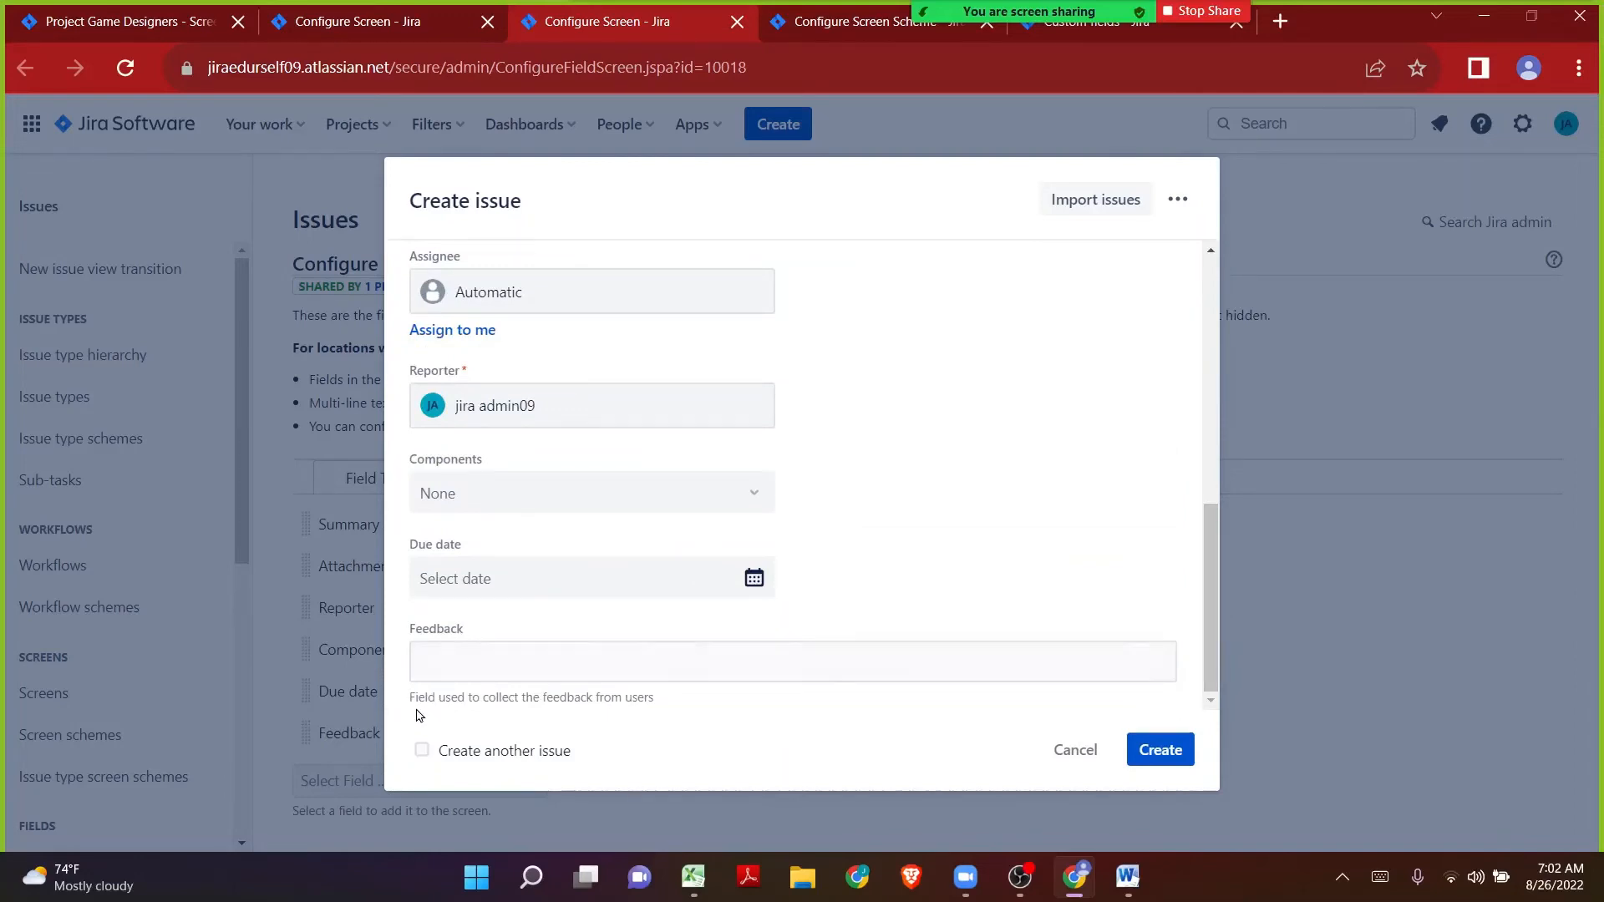
{"action": "left_click_drag", "start_coordinate": [409, 699], "coordinate": [657, 707]}
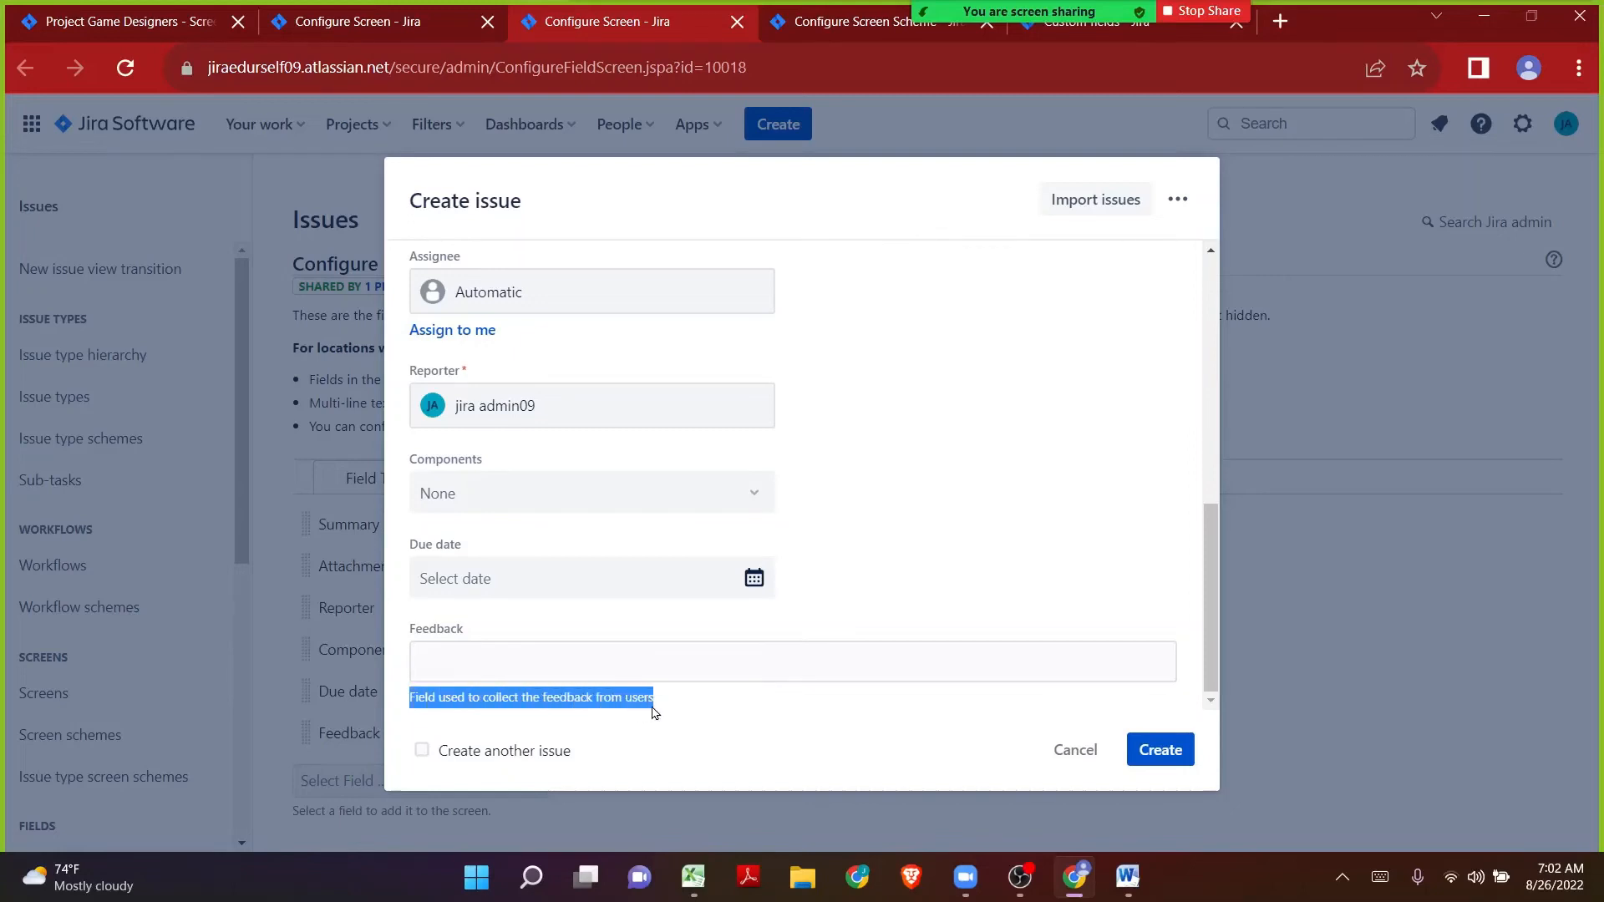
{"action": "left_click", "coordinate": [823, 552]}
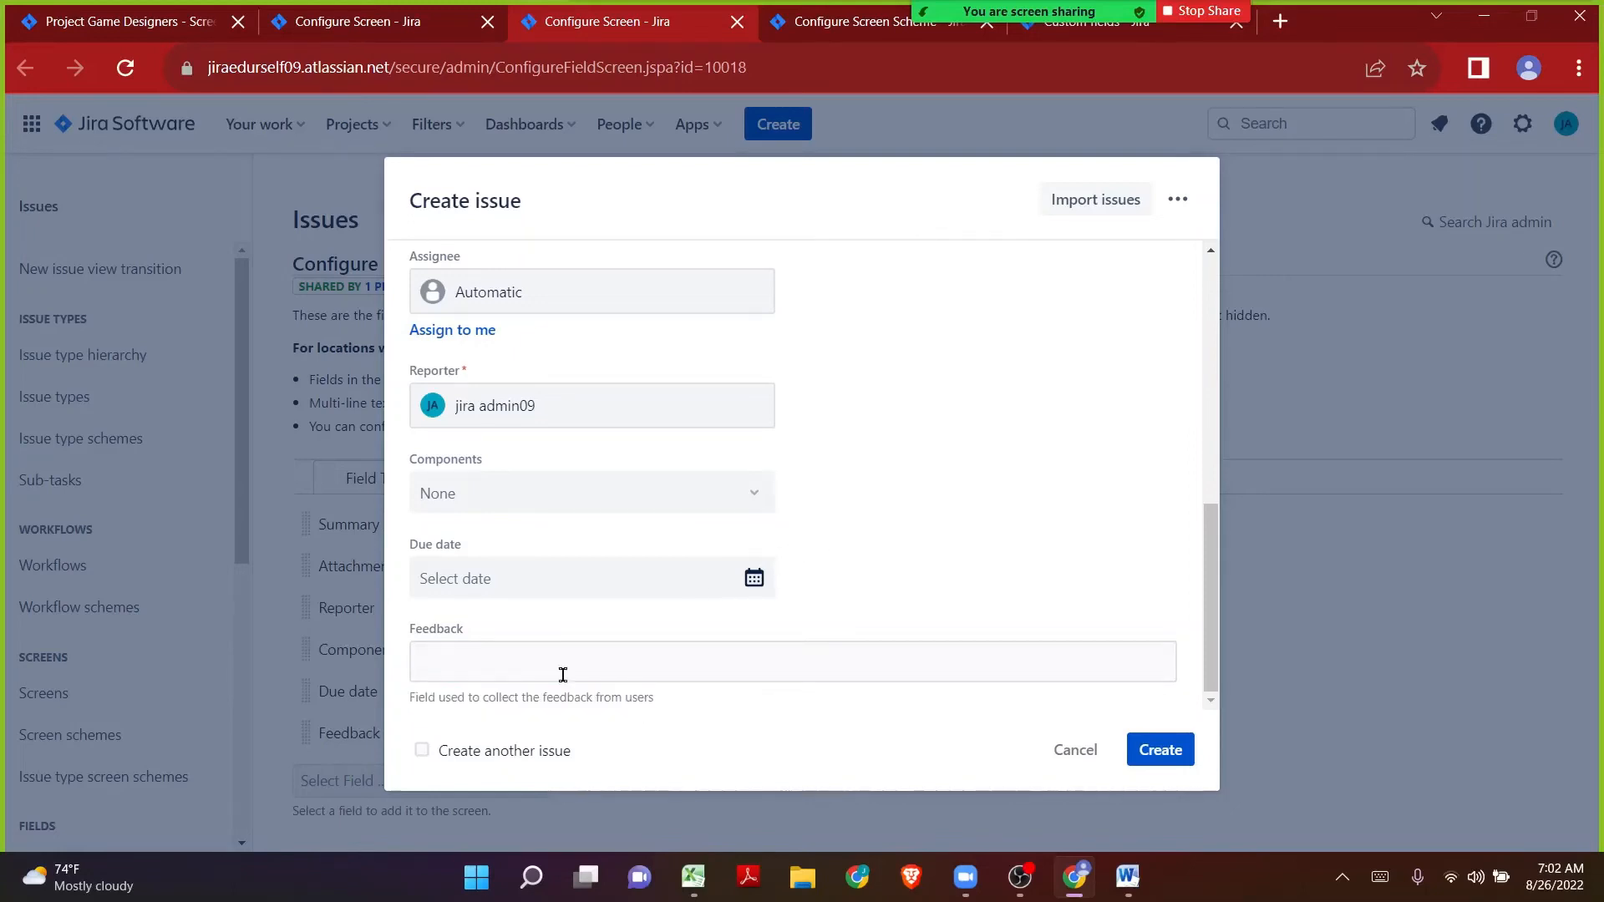
{"action": "left_click_drag", "start_coordinate": [414, 699], "coordinate": [669, 709]}
{"action": "left_click", "coordinate": [660, 702]}
Step: Enter the test text ABC123:"> in the Feedback field, then cancel the form and discard the issue
{"action": "left_click", "coordinate": [592, 655]}
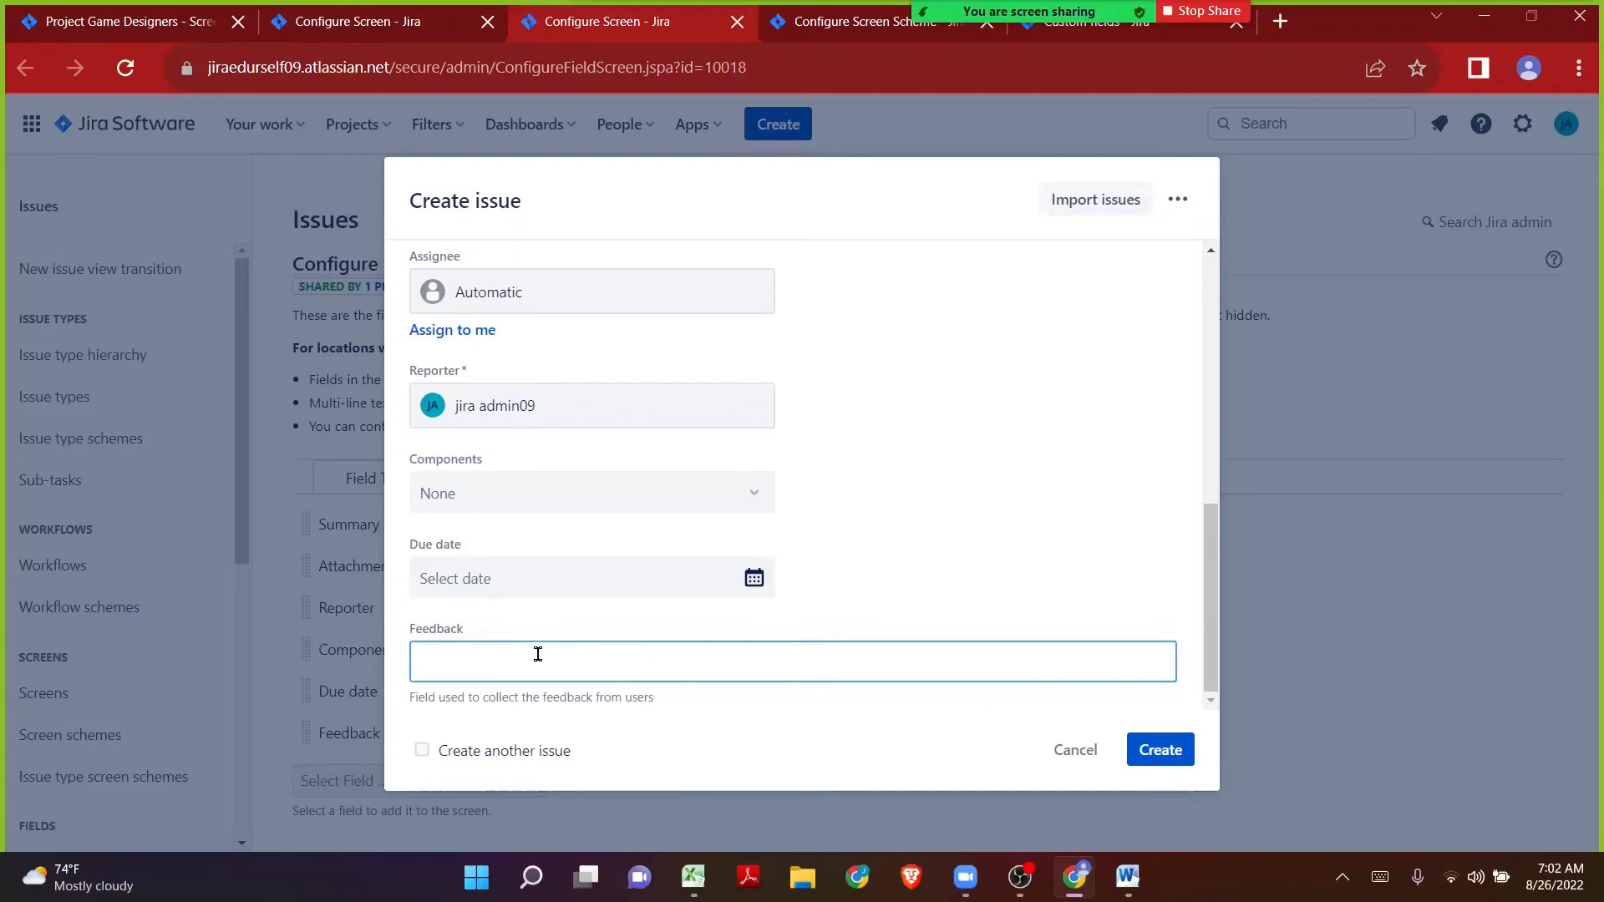
{"action": "type", "text": "ABC123:\">"}
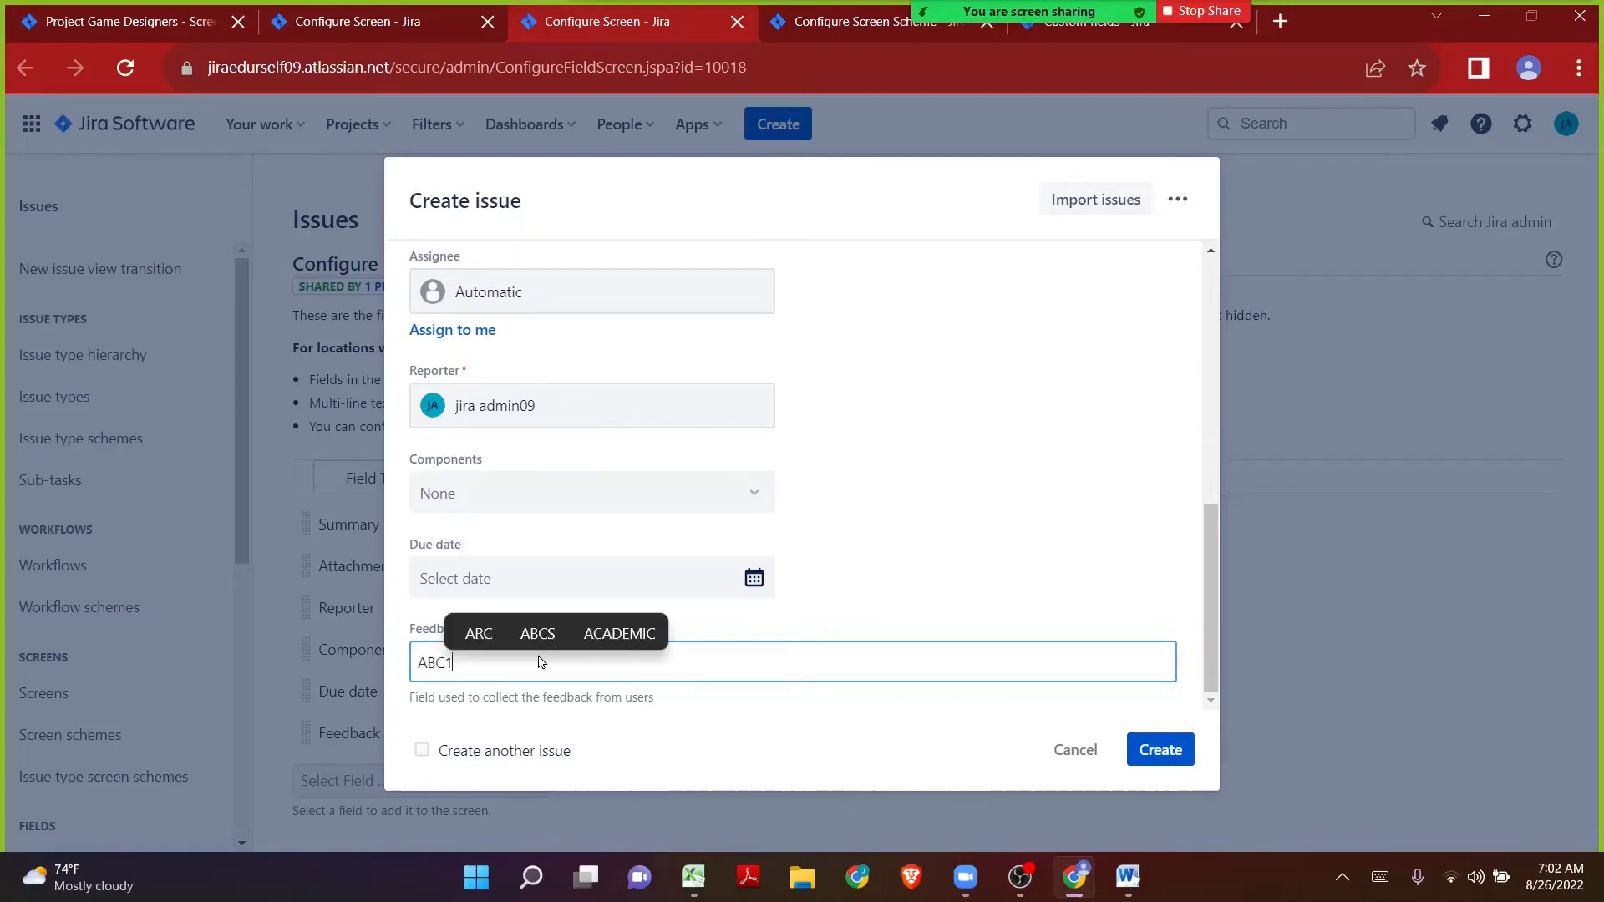
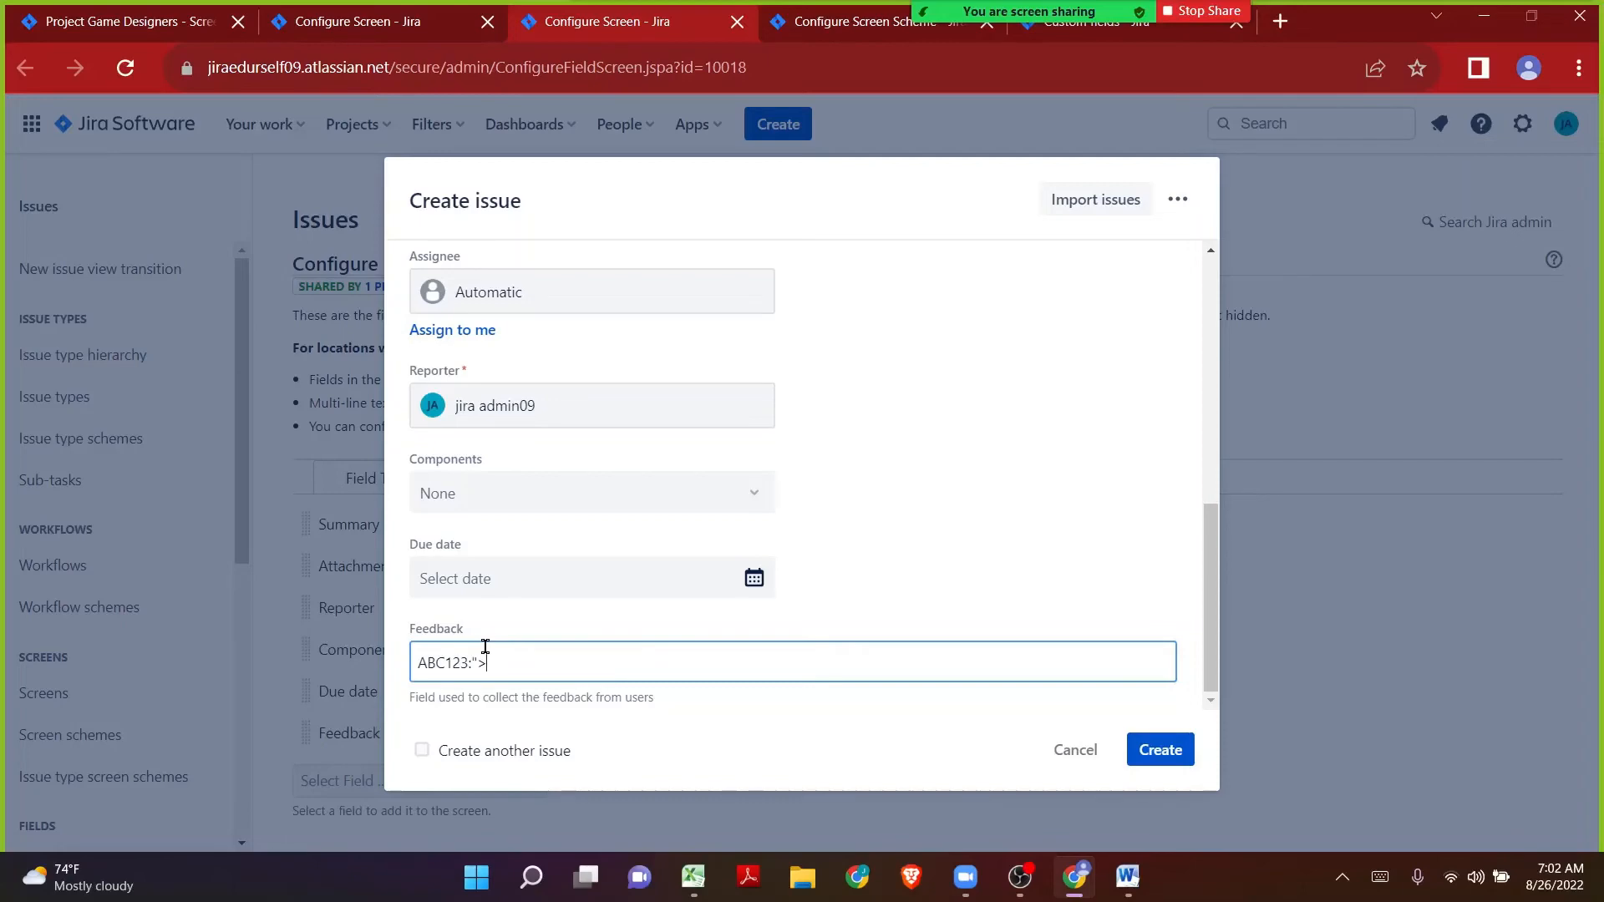
{"action": "left_click", "coordinate": [1091, 760]}
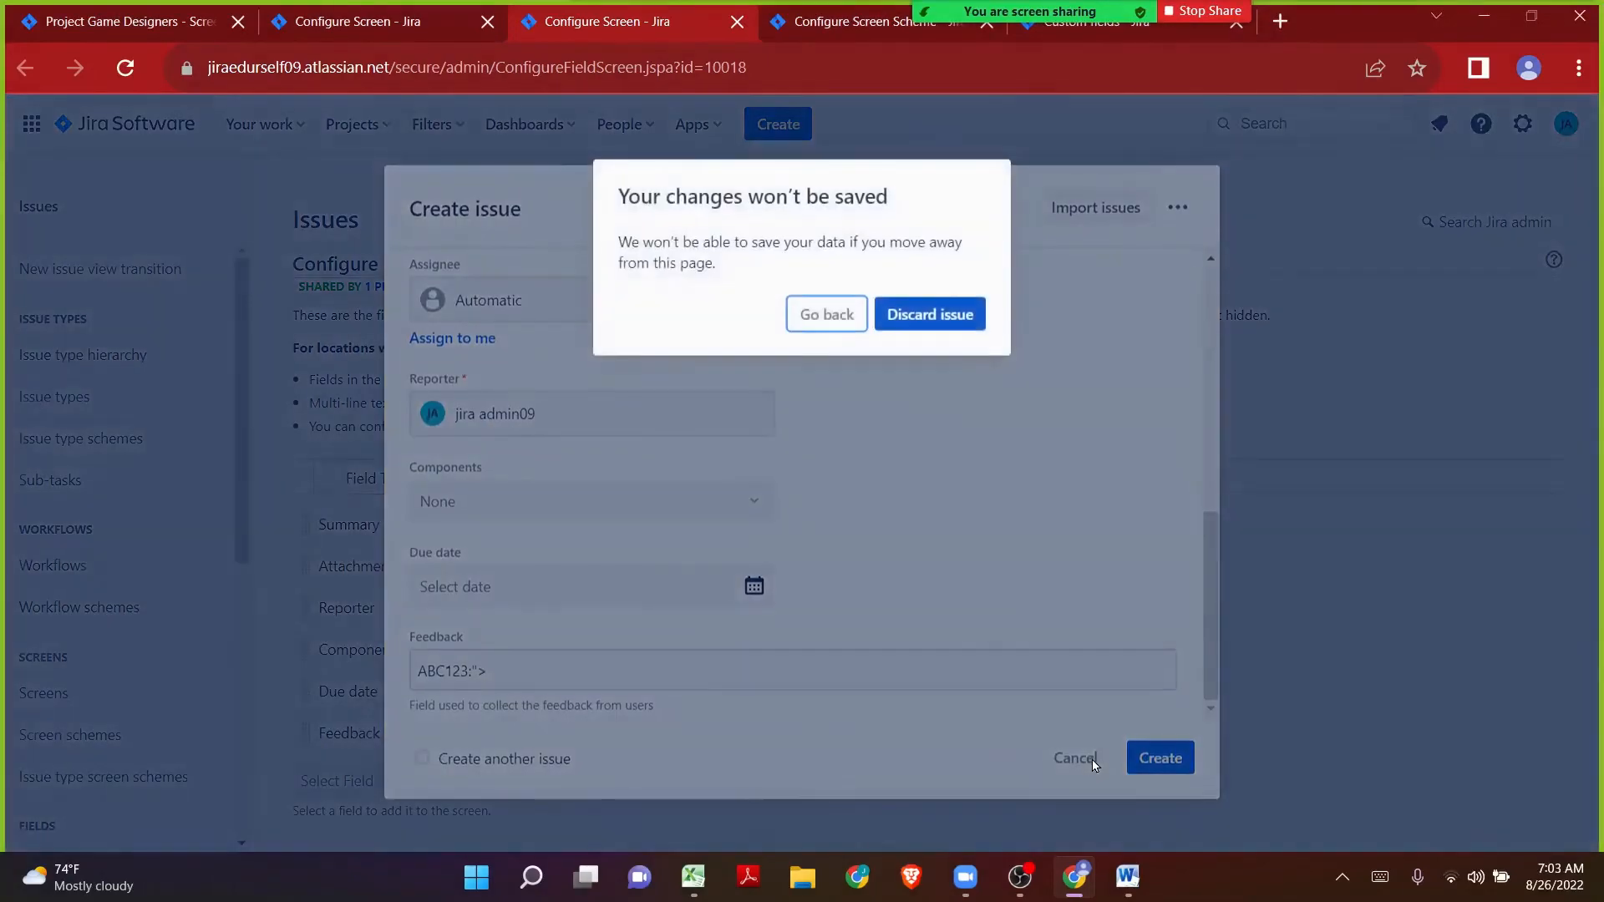
{"action": "left_click", "coordinate": [962, 313]}
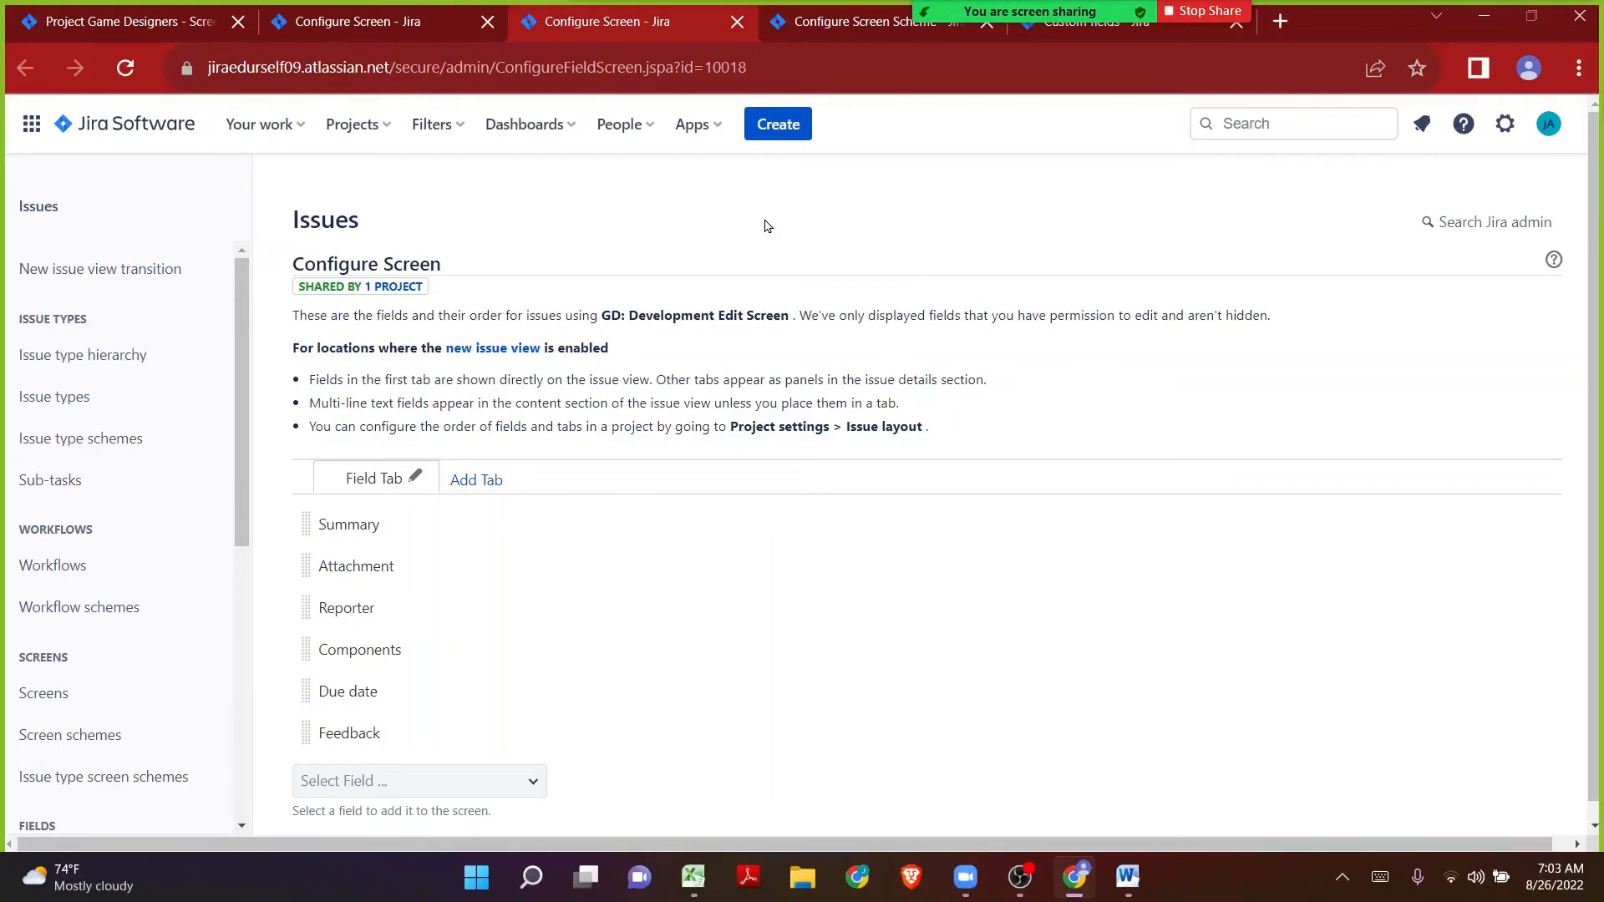
Step: Close the screen configuration, project screens and screen scheme tabs so only the Custom fields page stays open
{"action": "key", "text": "ctrl+w"}
{"action": "key", "text": "ctrl+w"}
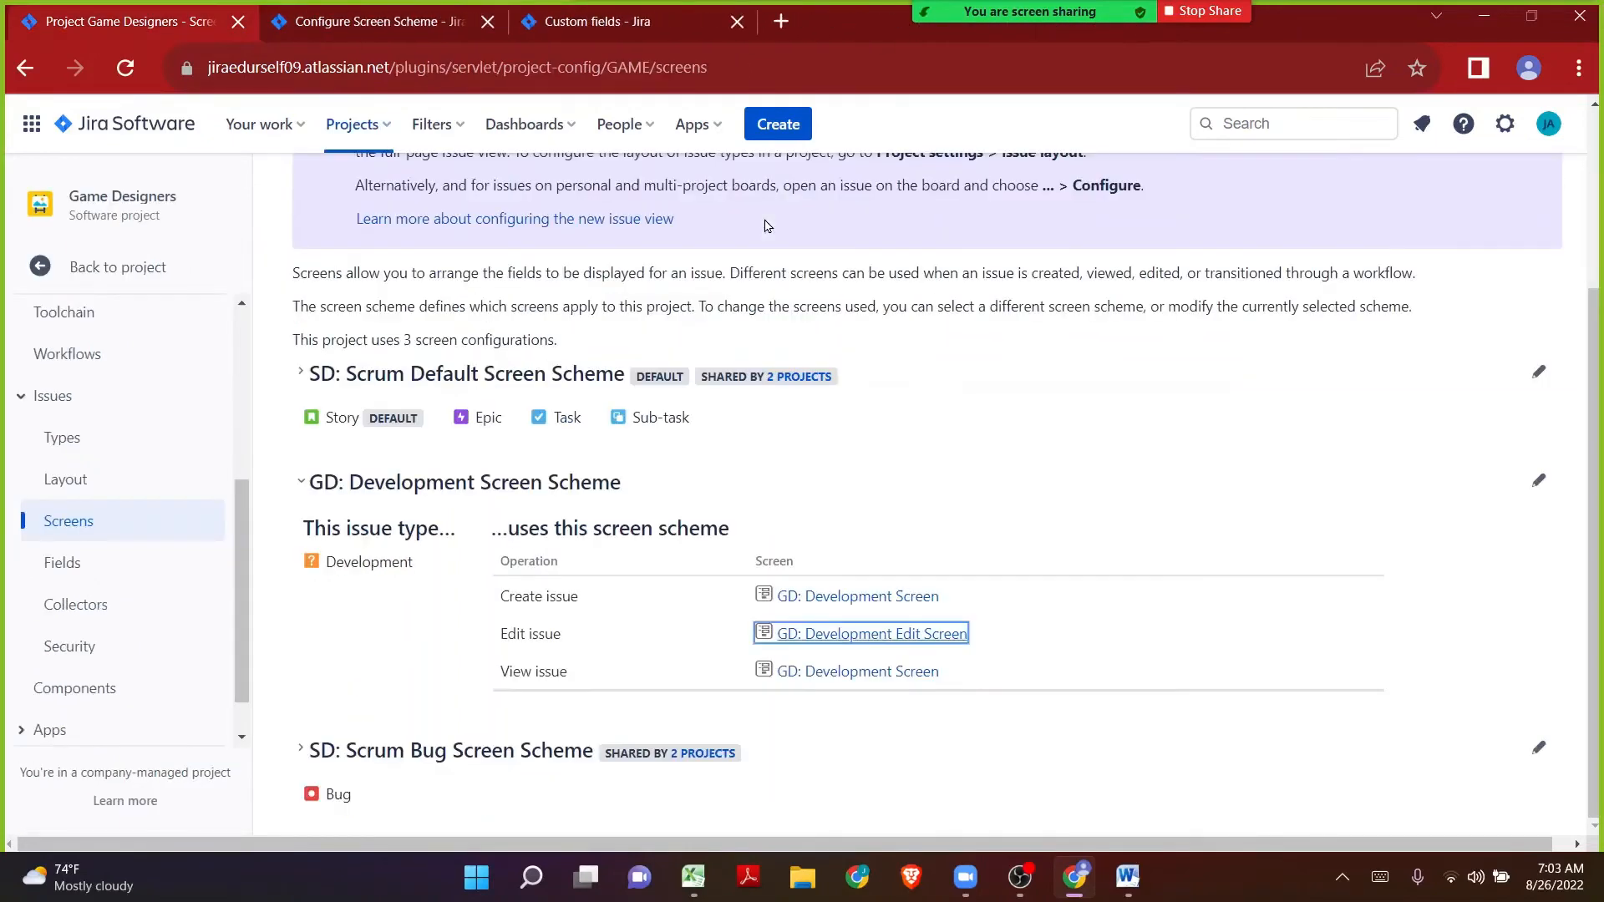
{"action": "key", "text": "ctrl+Tab"}
{"action": "key", "text": "ctrl+w"}
{"action": "key", "text": "ctrl+w"}
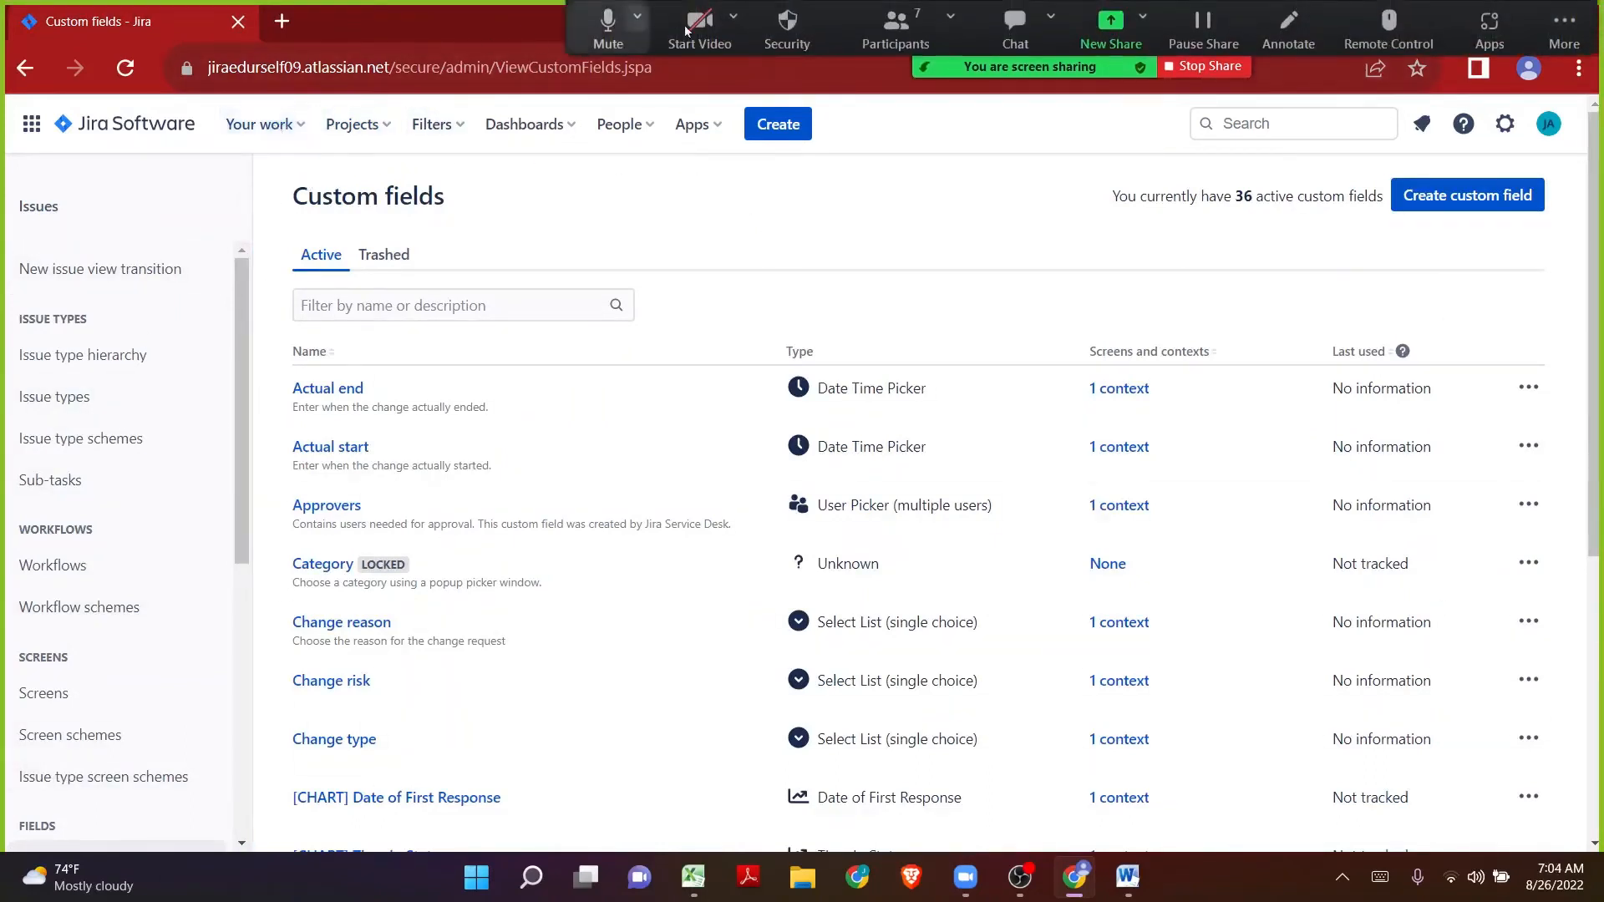
Step: Start creating a custom field and look through the first standard field types, from Checkboxes to Radio Buttons
{"action": "left_click", "coordinate": [1459, 192]}
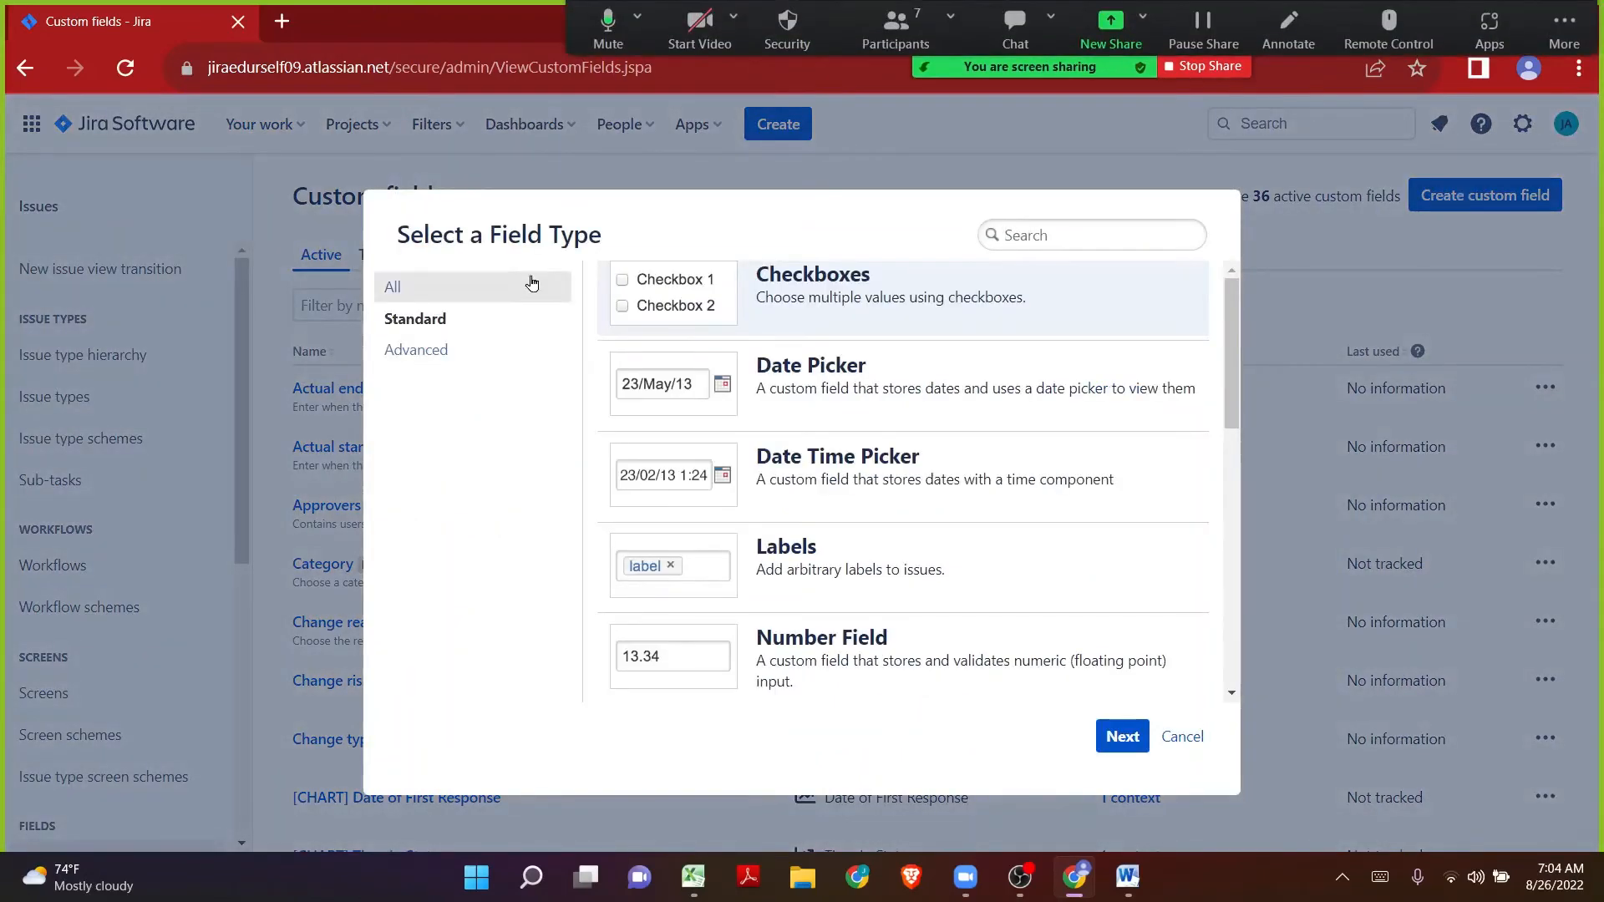
{"action": "left_click_drag", "start_coordinate": [490, 235], "coordinate": [600, 232]}
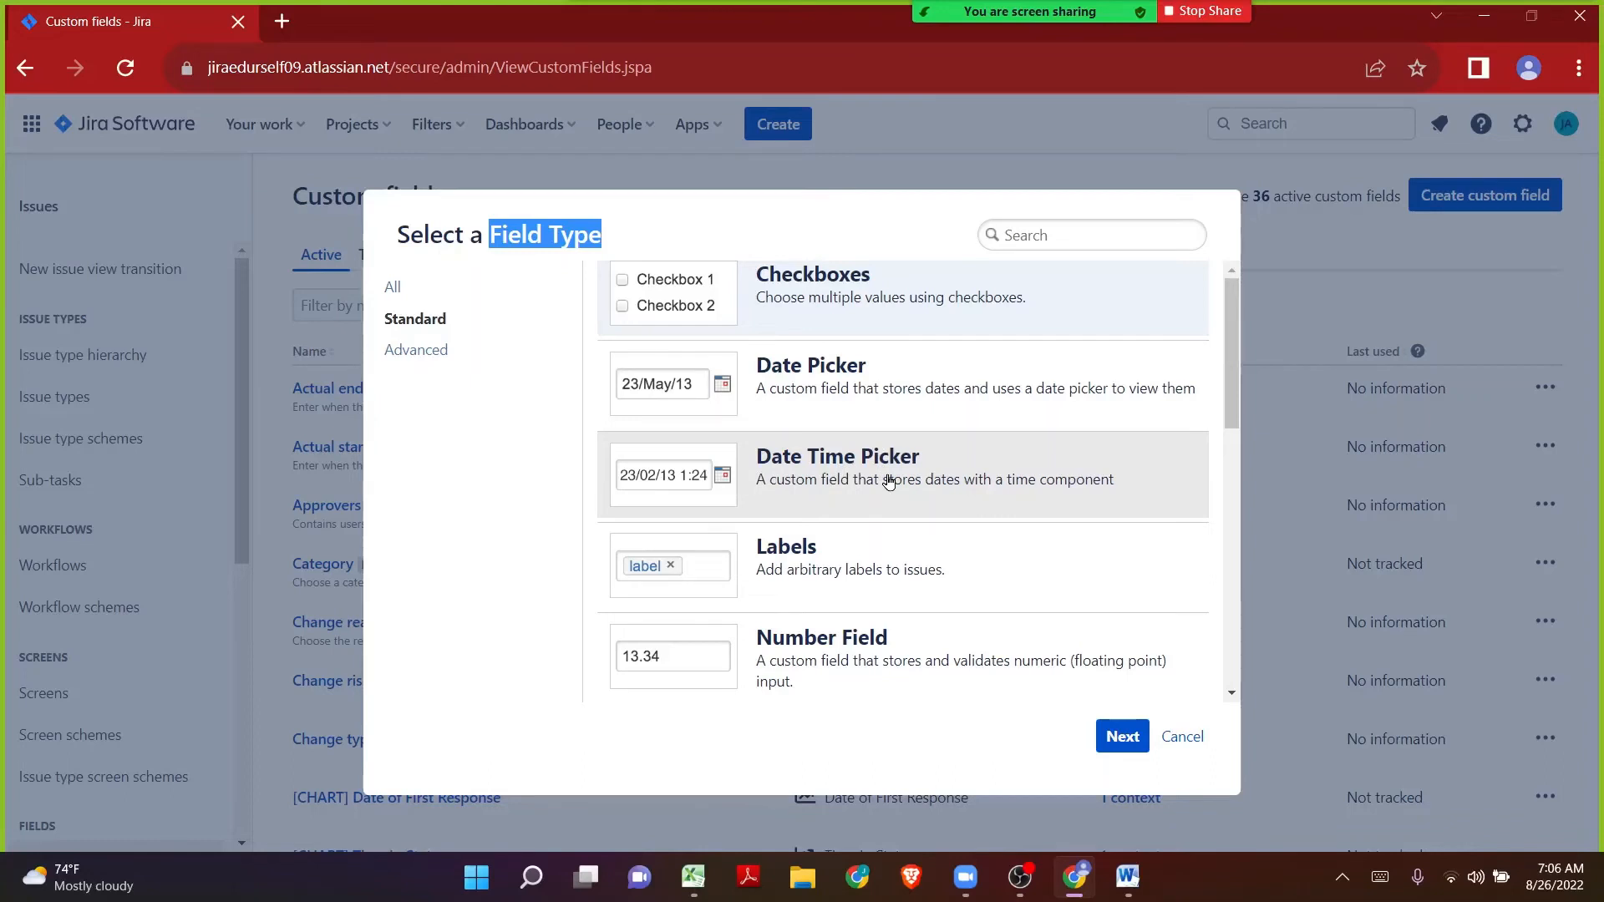
{"action": "scroll", "coordinate": [888, 482], "scroll_direction": "down", "scroll_amount": 2}
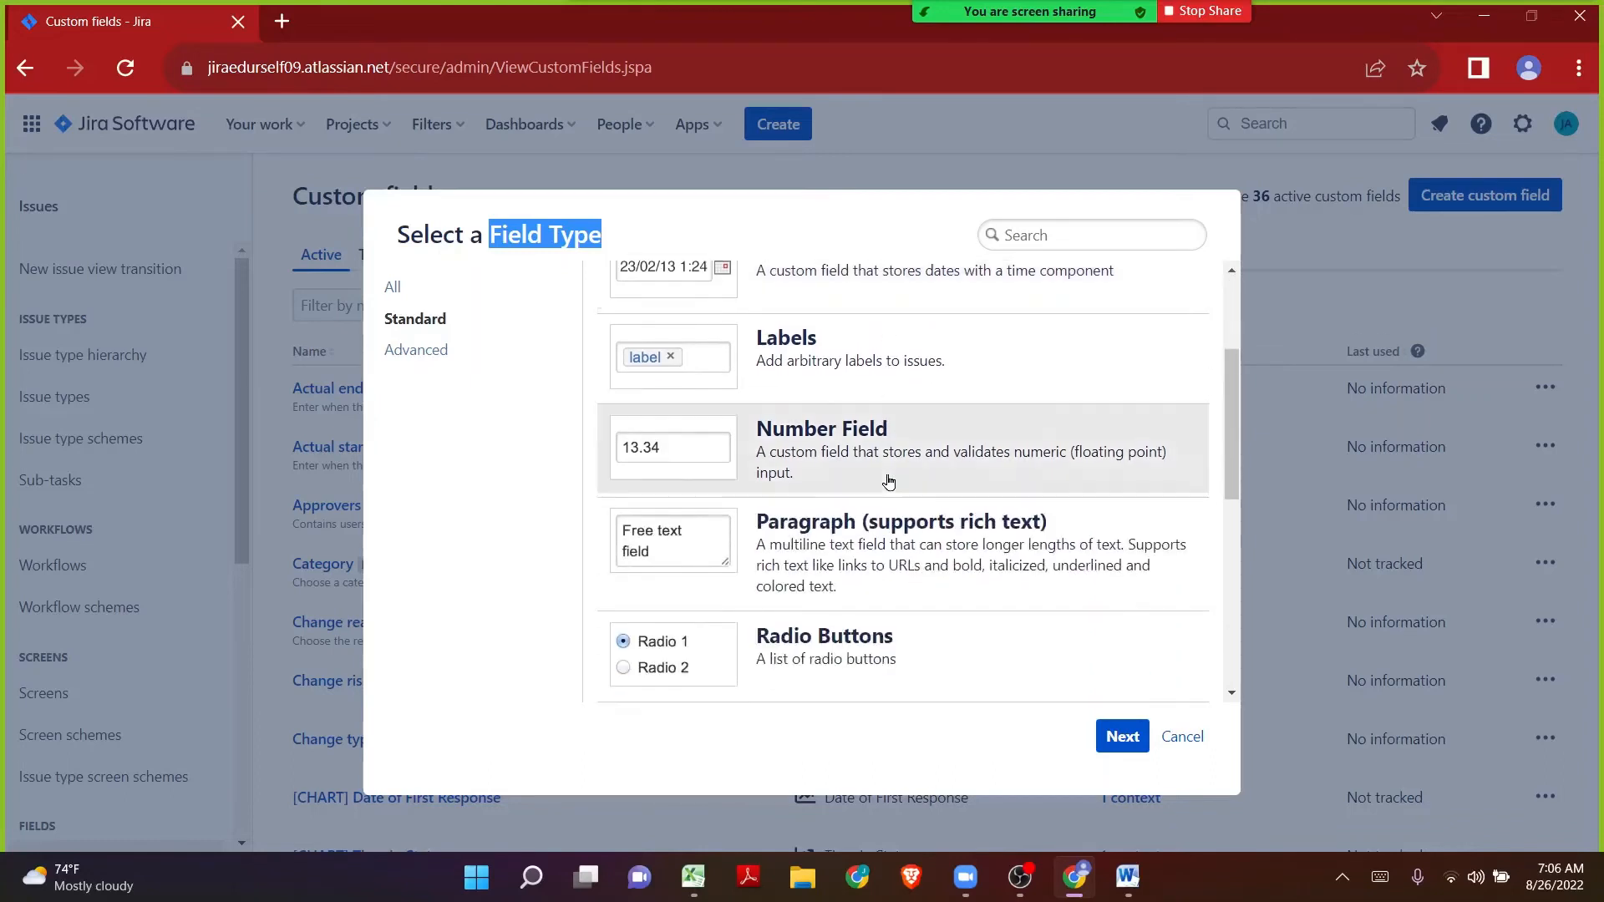
{"action": "scroll", "coordinate": [889, 482], "scroll_direction": "up", "scroll_amount": 1}
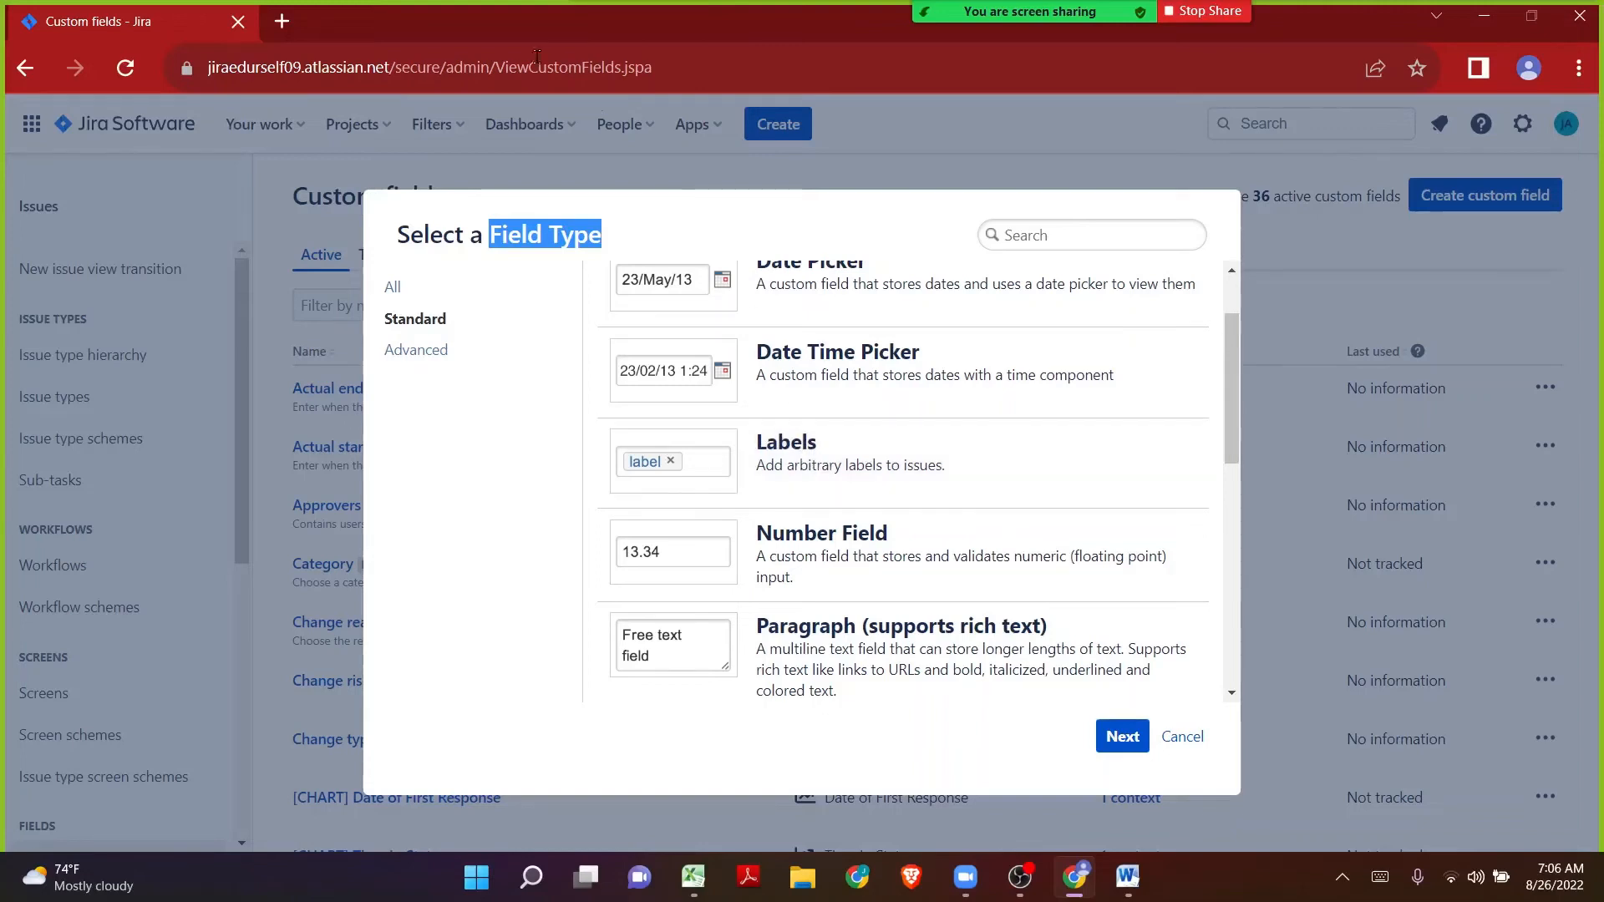
Step: Open the Jira site in a new browser tab and start a Game Designers issue with the Story issue type
{"action": "left_click", "coordinate": [282, 21]}
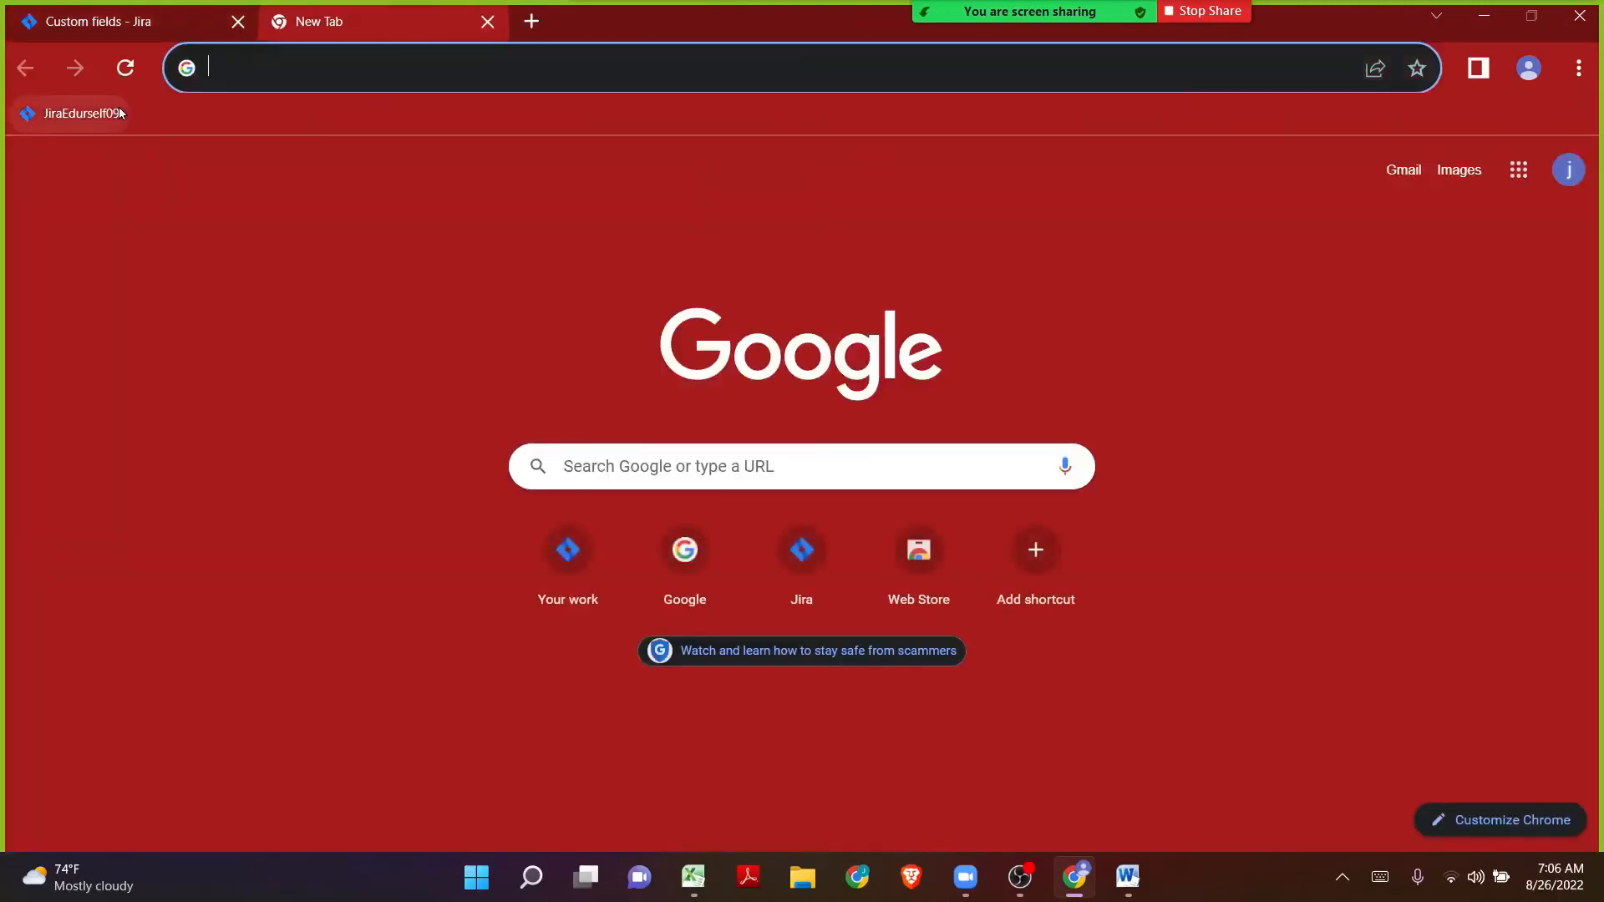
{"action": "left_click", "coordinate": [118, 110]}
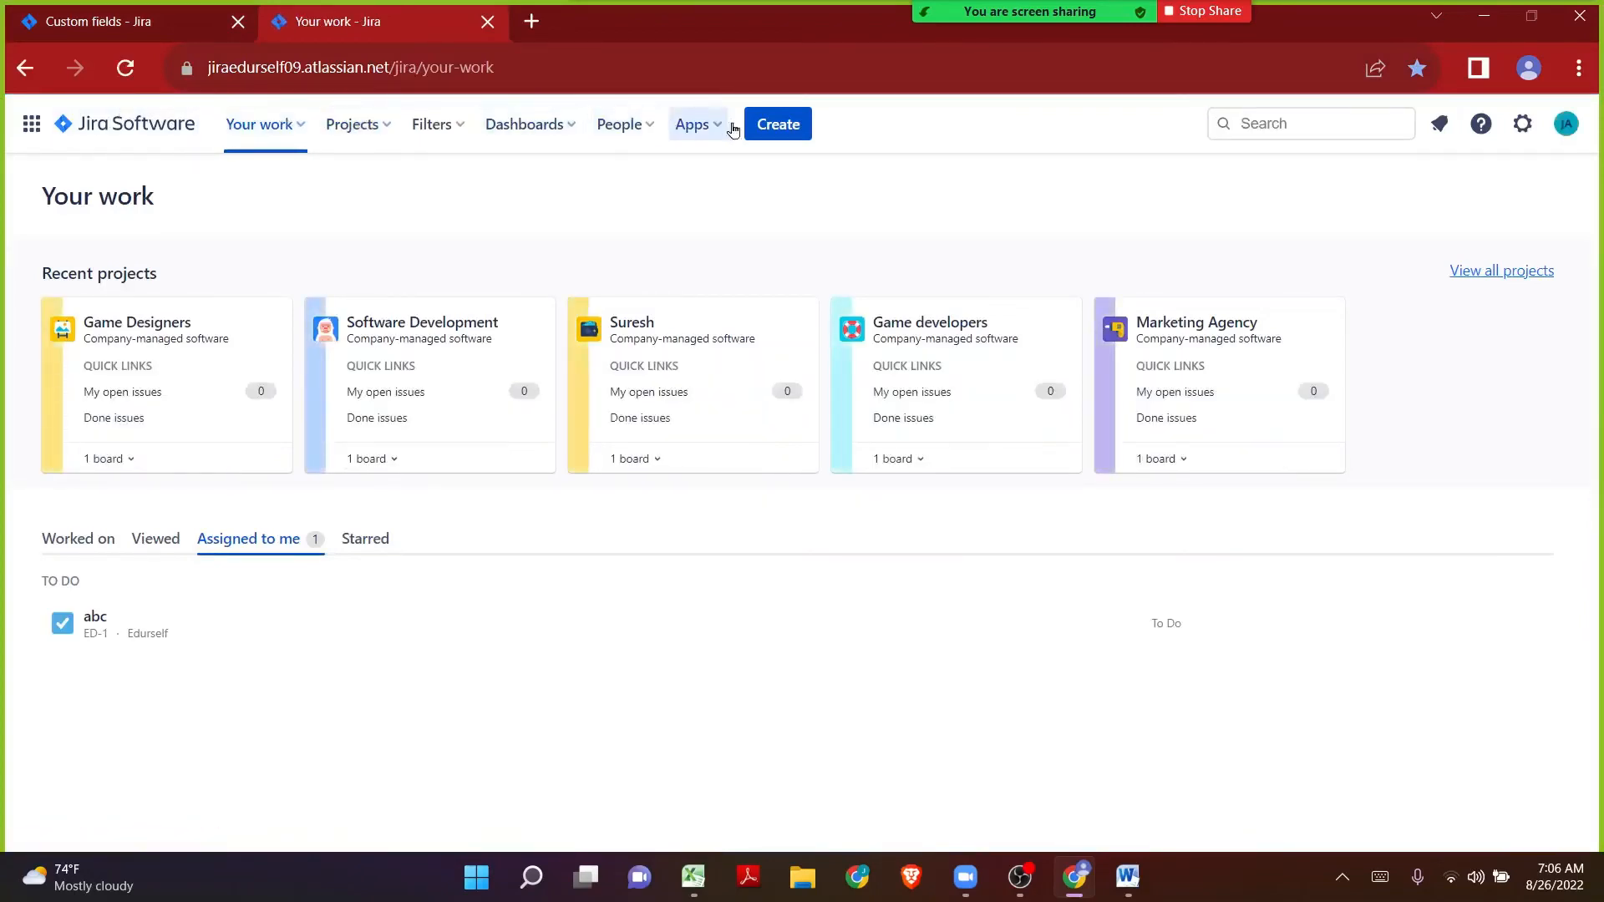
{"action": "left_click", "coordinate": [773, 127]}
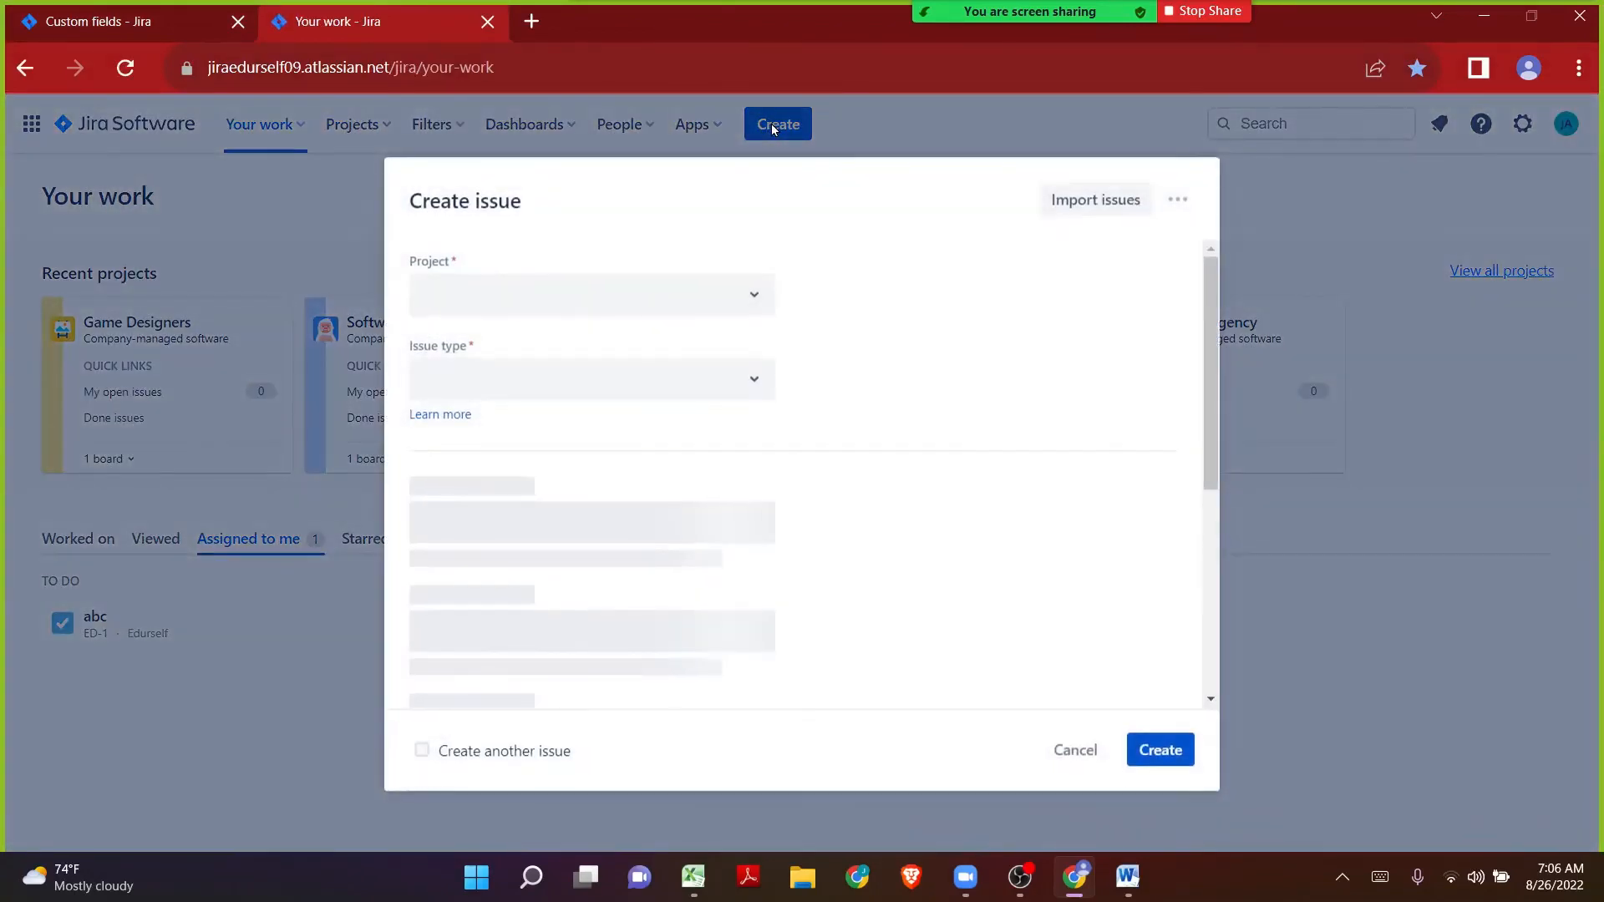
{"action": "left_click", "coordinate": [501, 389]}
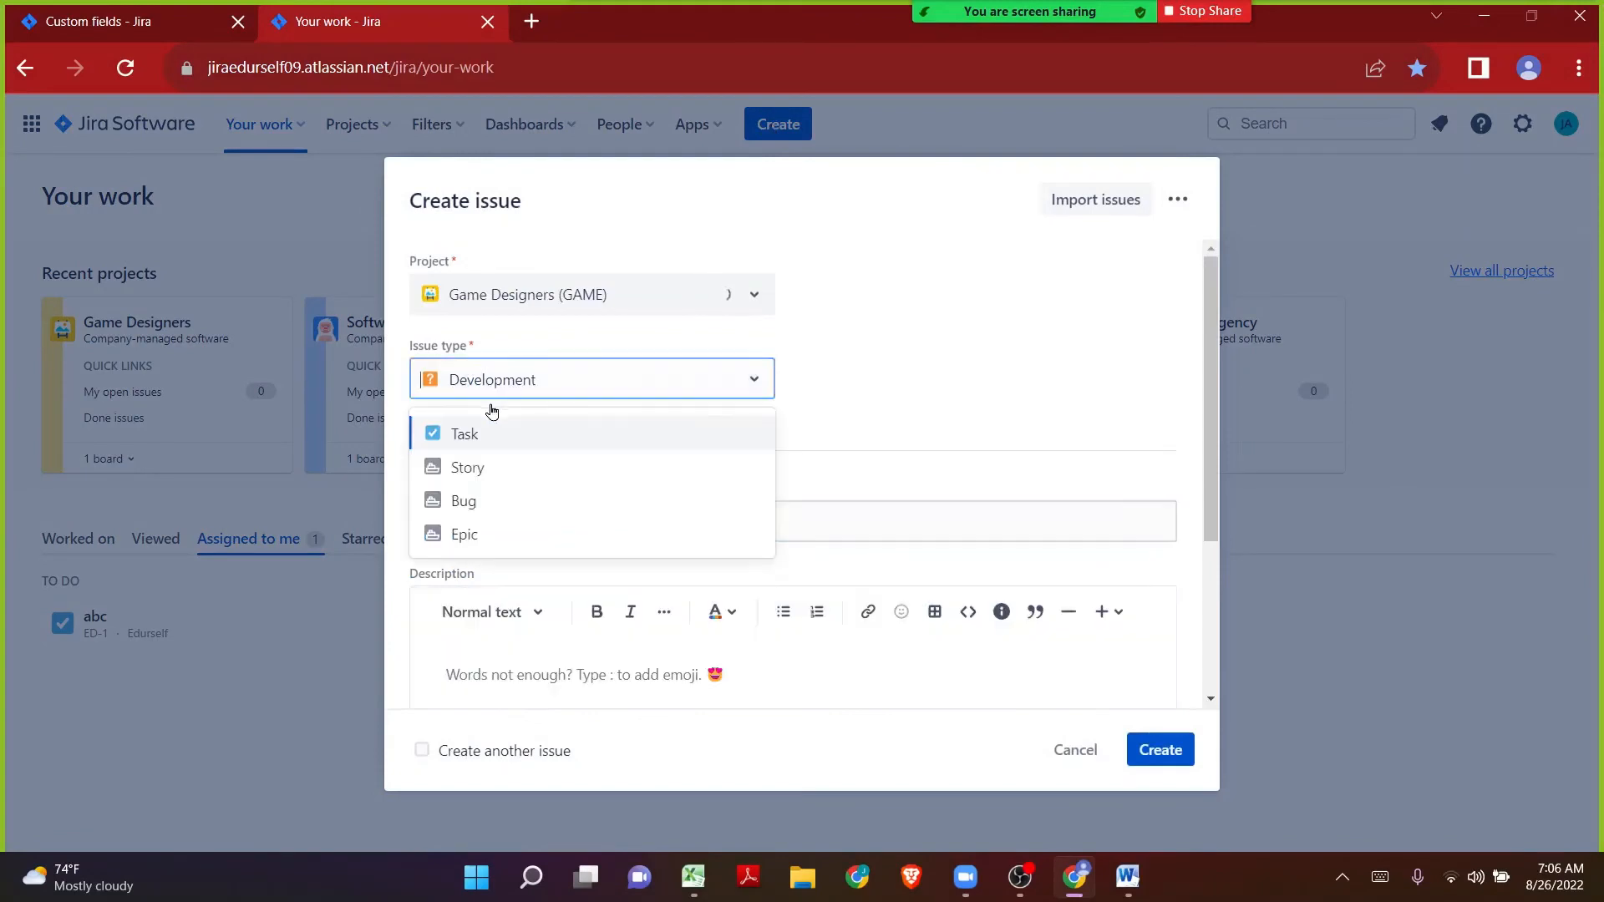
{"action": "left_click", "coordinate": [509, 467]}
Step: Add the new label Hyundai in the Labels field of the Story issue form
{"action": "left_click_drag", "start_coordinate": [1214, 297], "coordinate": [1217, 603]}
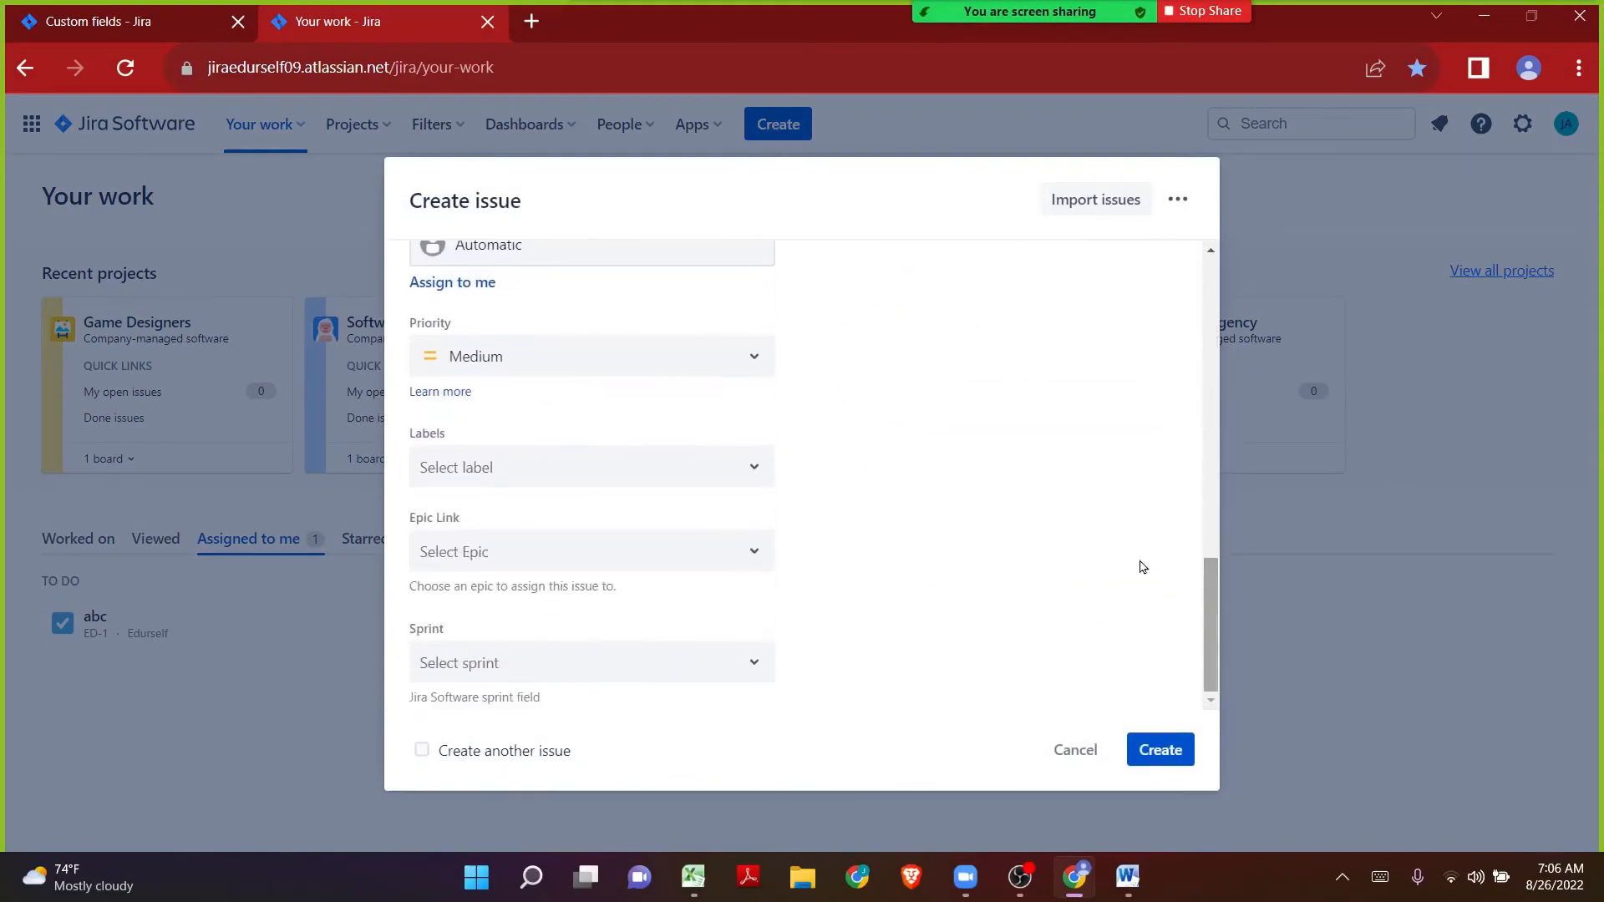
{"action": "left_click", "coordinate": [544, 480]}
{"action": "left_click", "coordinate": [725, 406]}
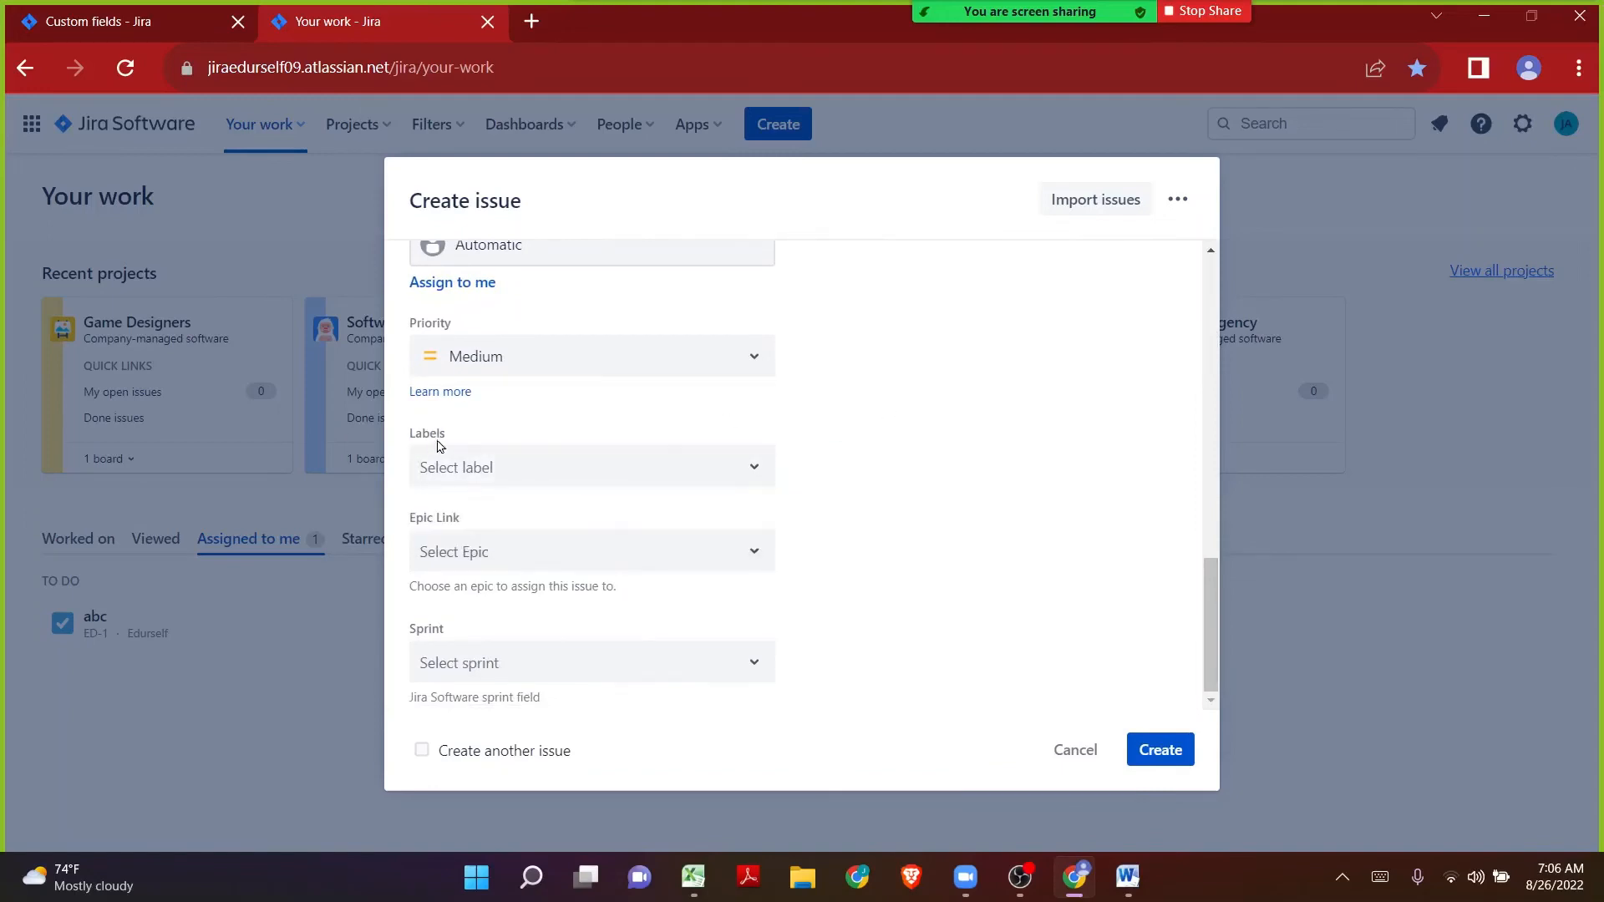
{"action": "left_click_drag", "start_coordinate": [403, 433], "coordinate": [466, 438]}
{"action": "left_click", "coordinate": [827, 439]}
{"action": "left_click", "coordinate": [483, 466]}
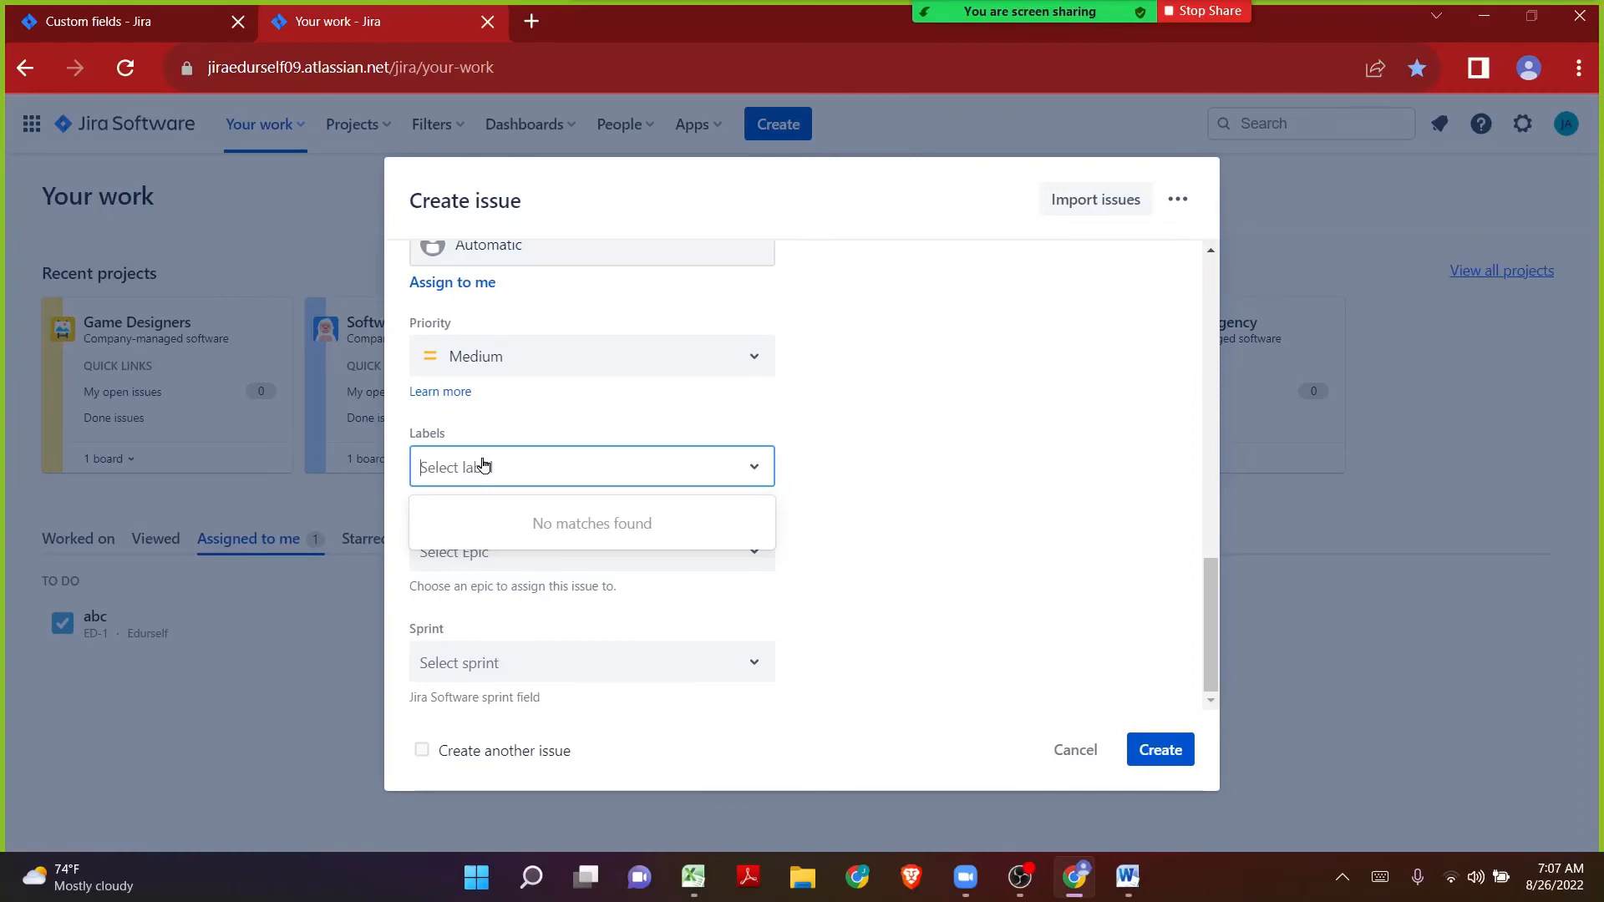
{"action": "type", "text": "Hyundai"}
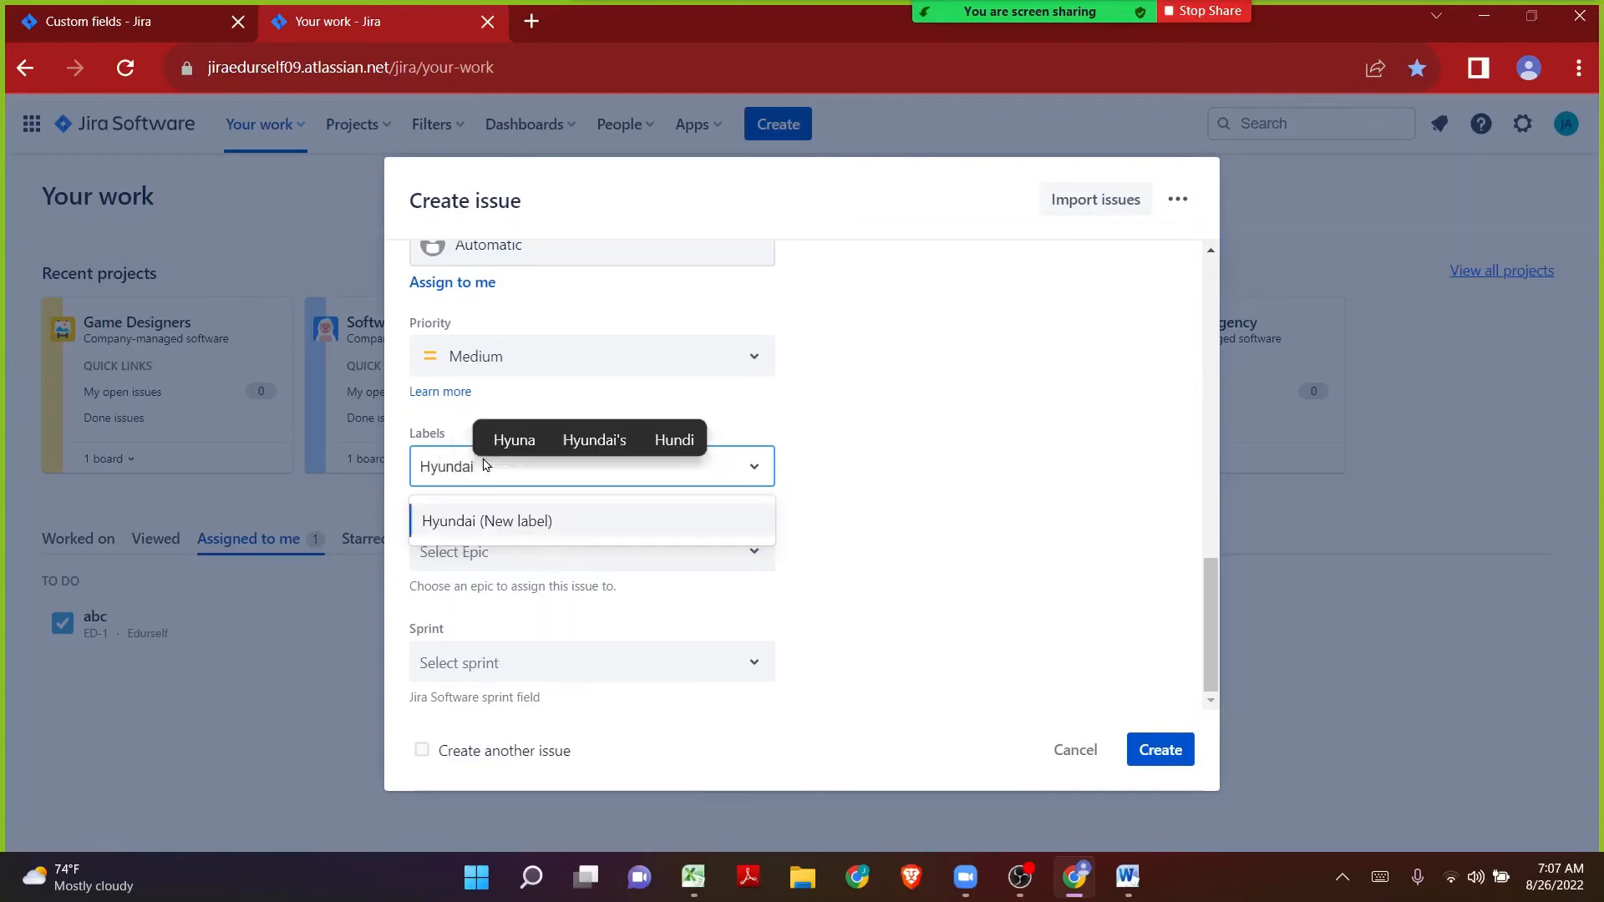
{"action": "left_click", "coordinate": [489, 521]}
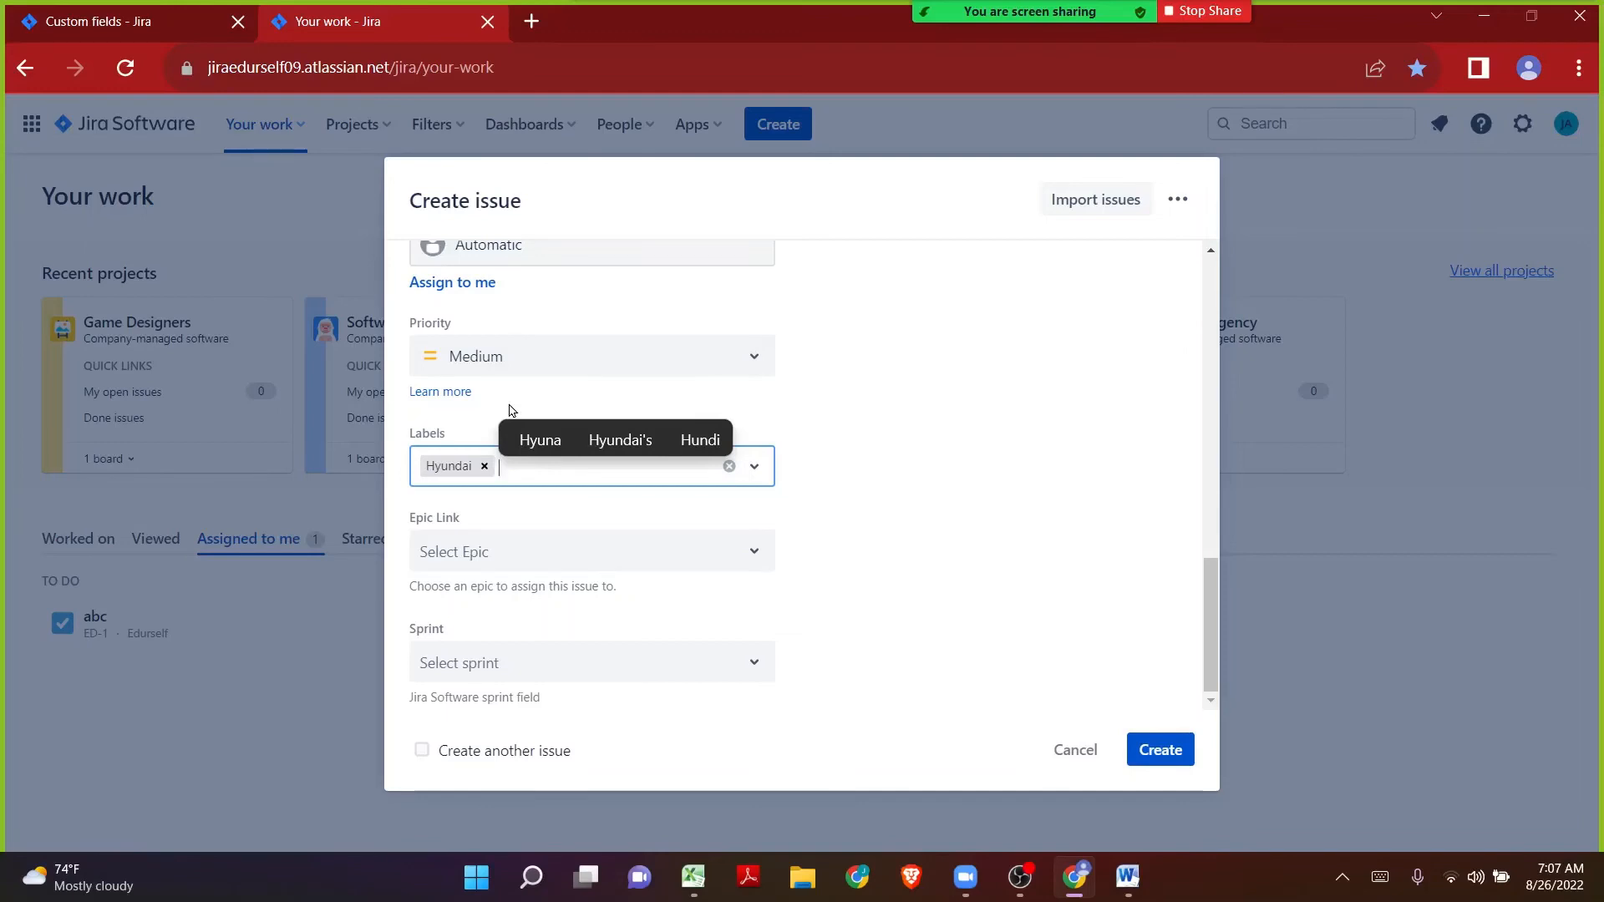
Step: Add abc as a second label in the Labels field and try to add xyz as a third
{"action": "double_click", "coordinate": [424, 433]}
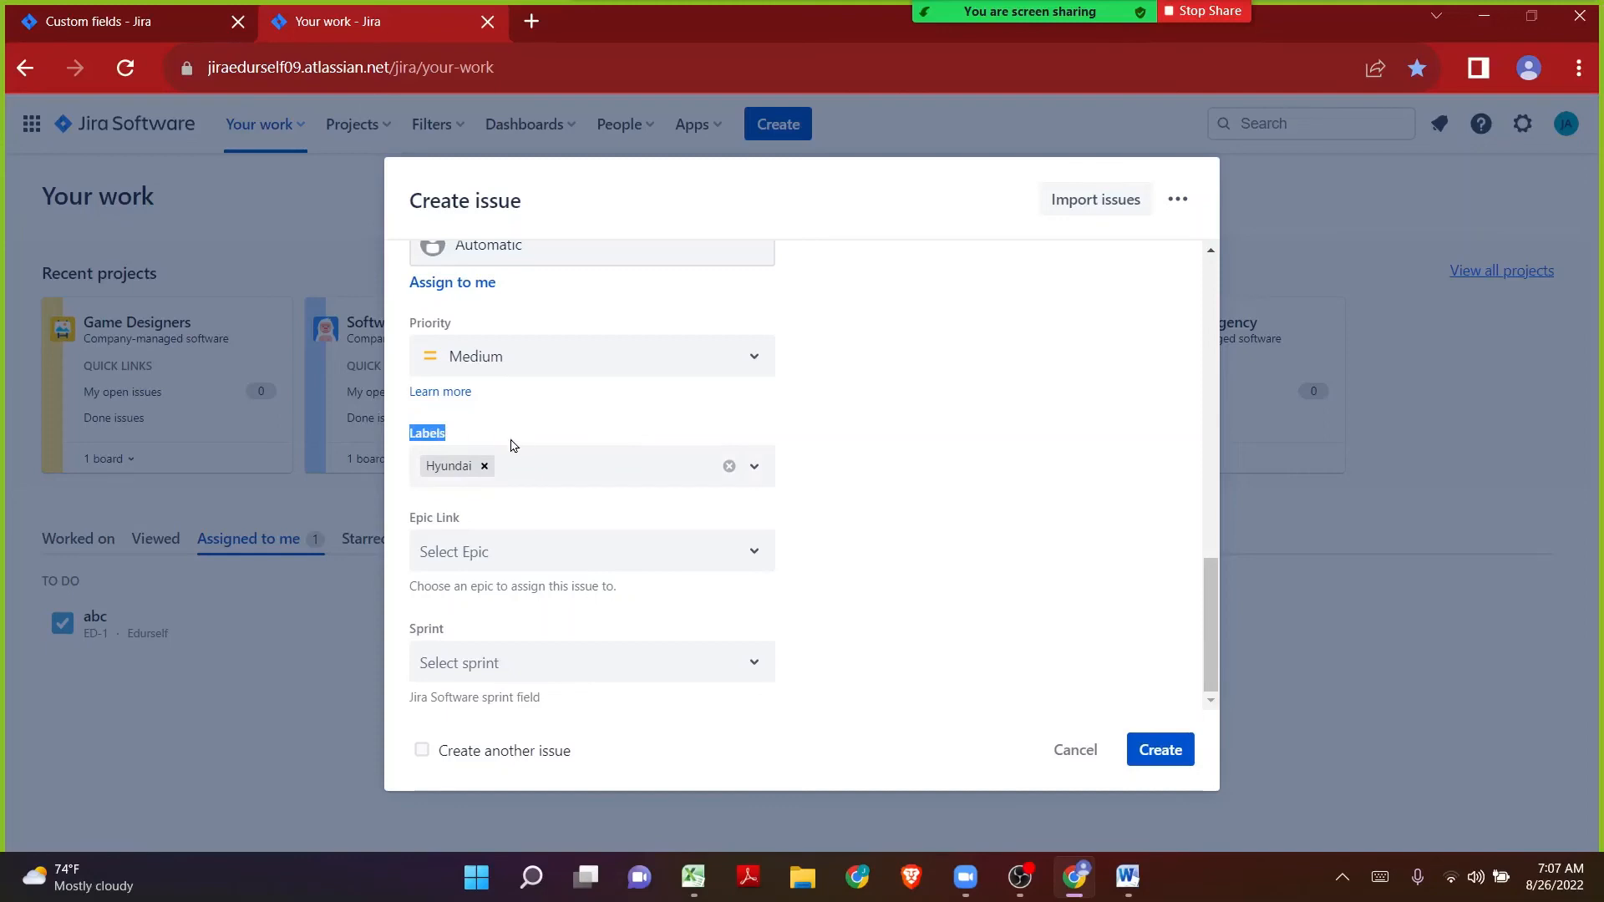
{"action": "left_click", "coordinate": [532, 467]}
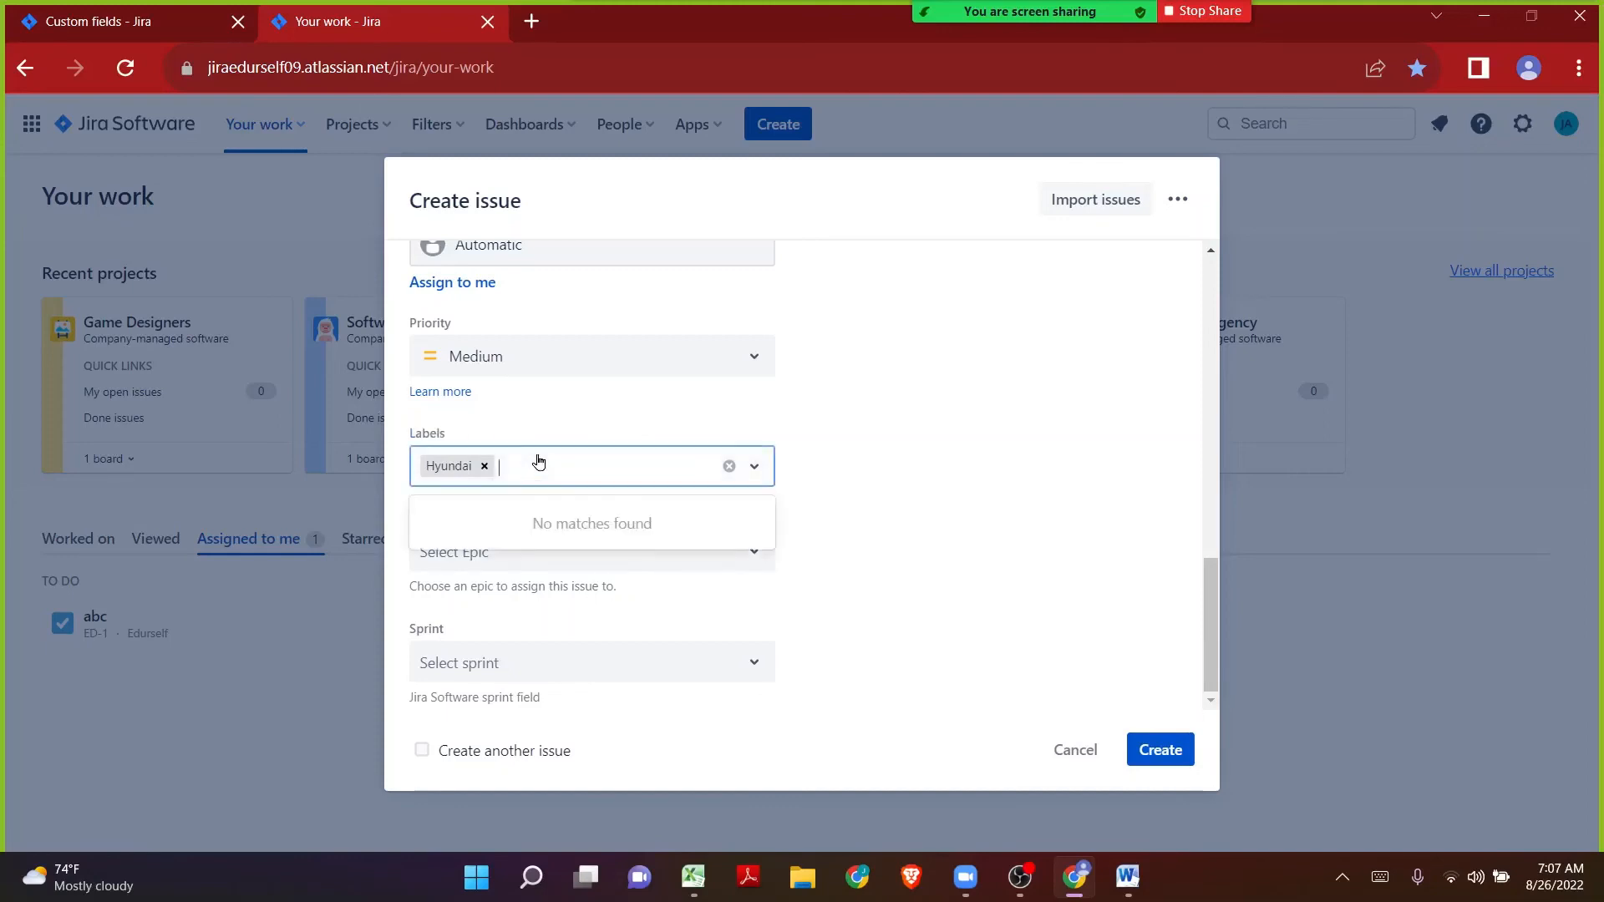
{"action": "type", "text": "abc"}
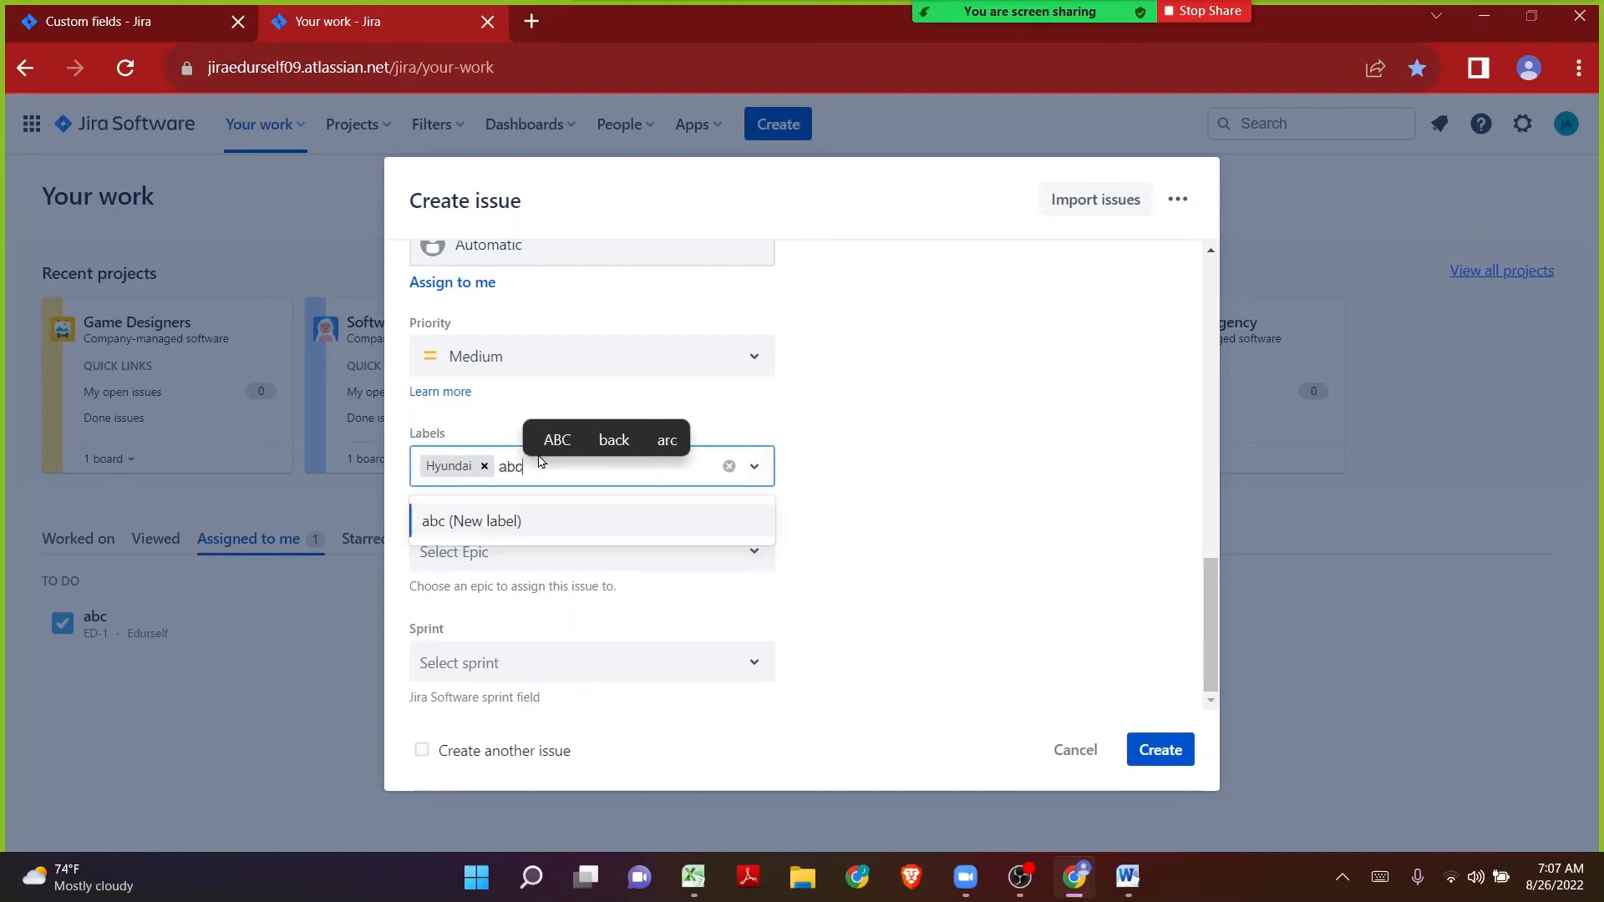
{"action": "key", "text": "Return"}
{"action": "type", "text": "xyz"}
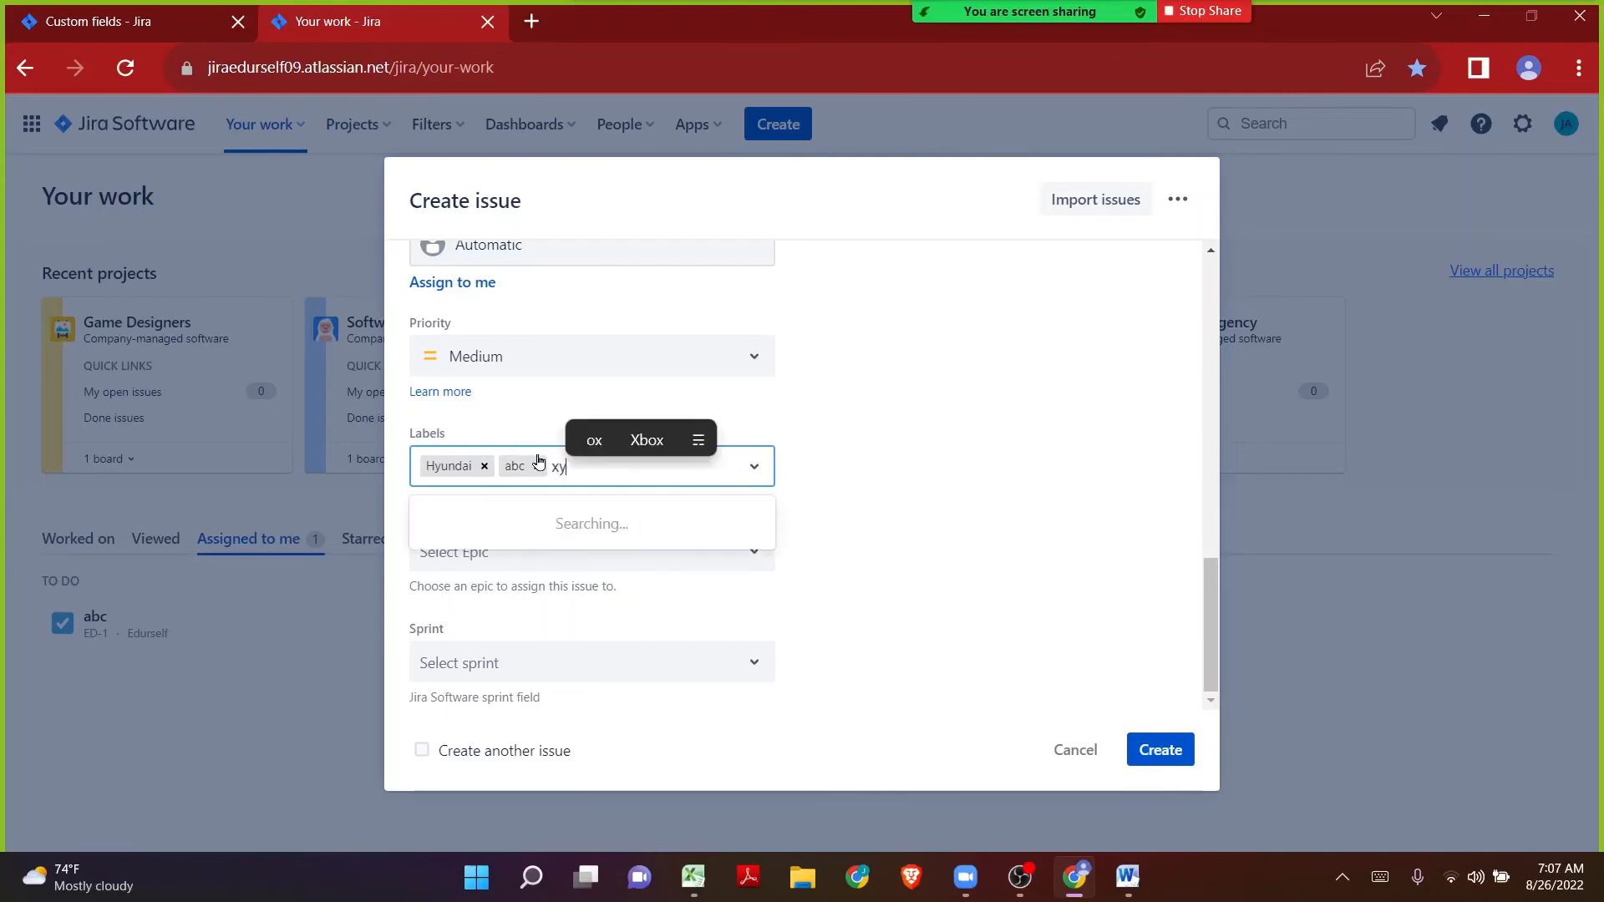
{"action": "key", "text": "Return"}
{"action": "scroll", "coordinate": [538, 463], "scroll_direction": "down", "scroll_amount": 10}
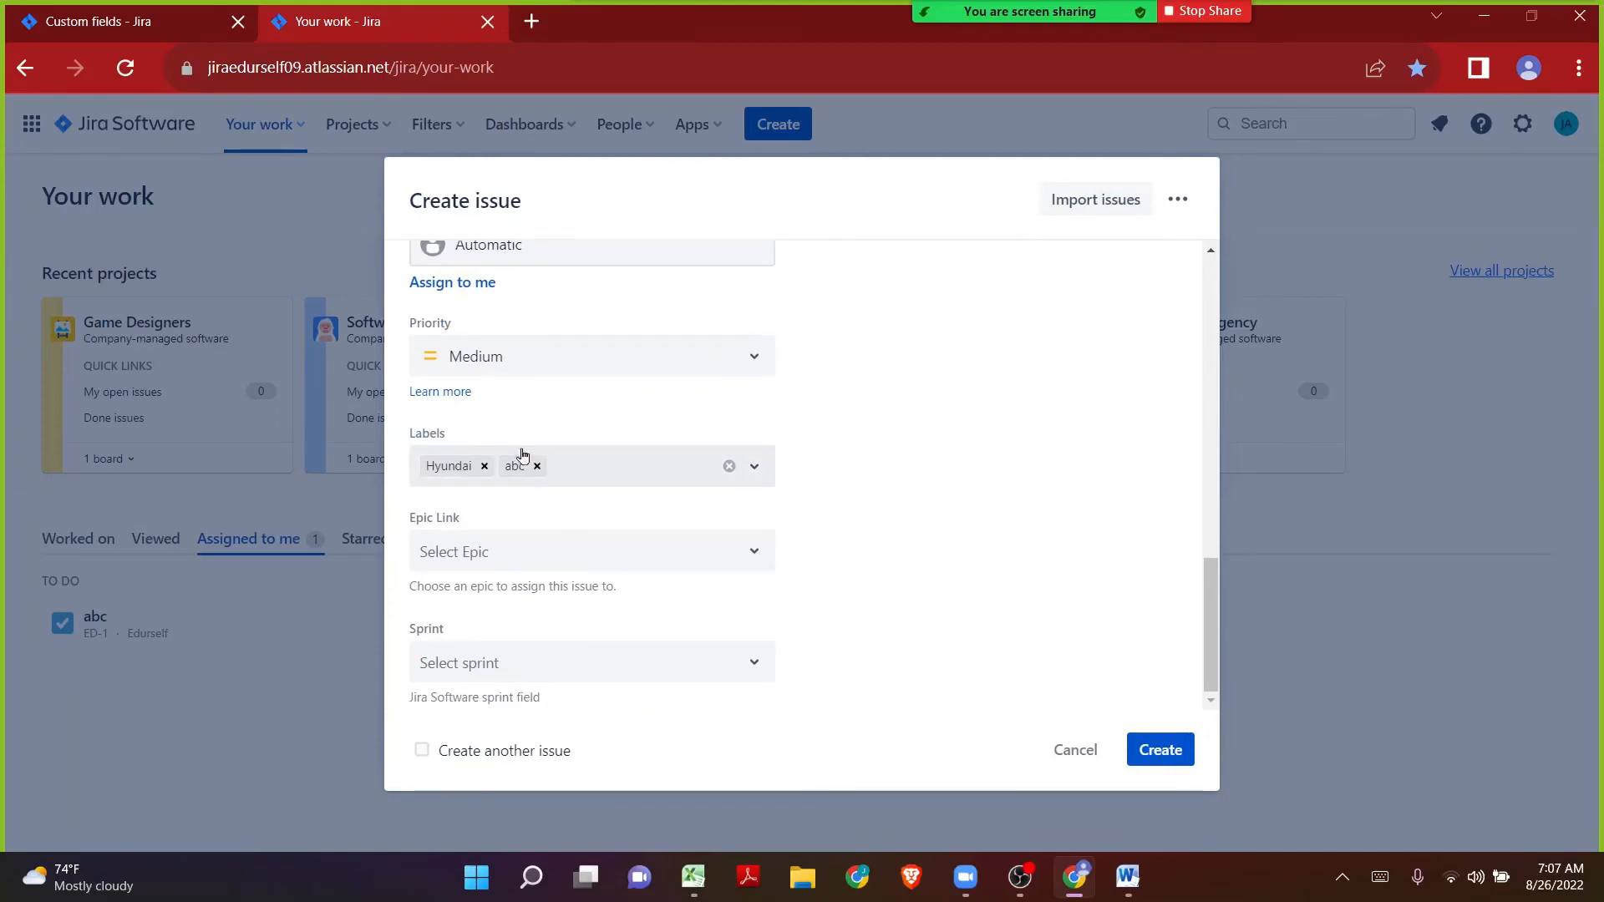
{"action": "double_click", "coordinate": [438, 434]}
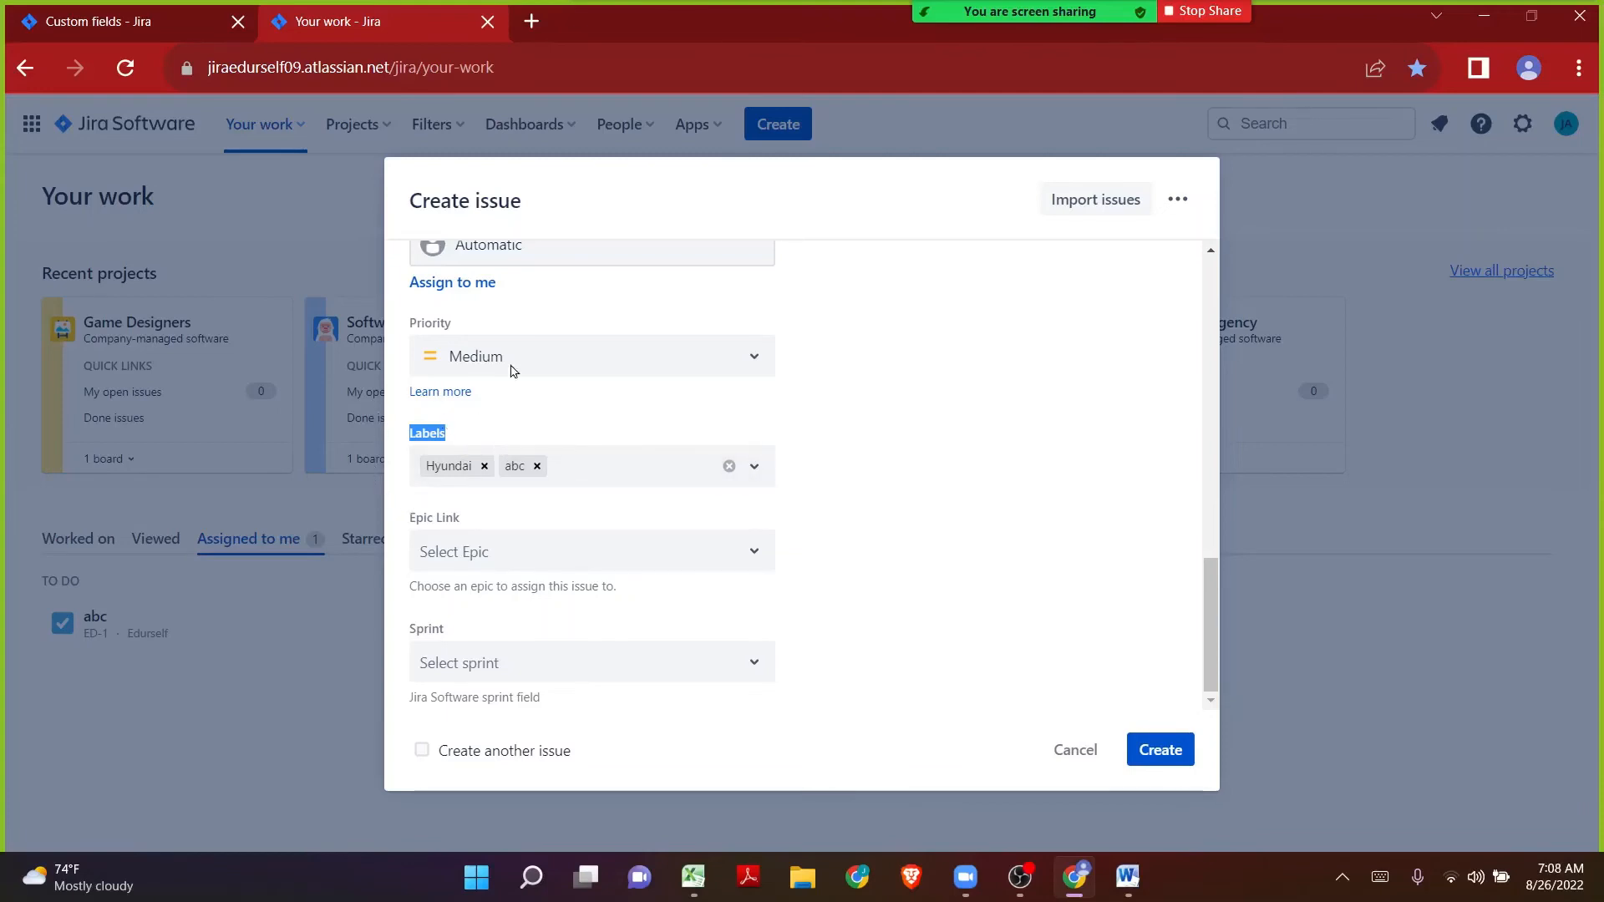
Step: Return to the custom field type list and review the standard types from Labels to Select List (single choice)
{"action": "left_click", "coordinate": [132, 12]}
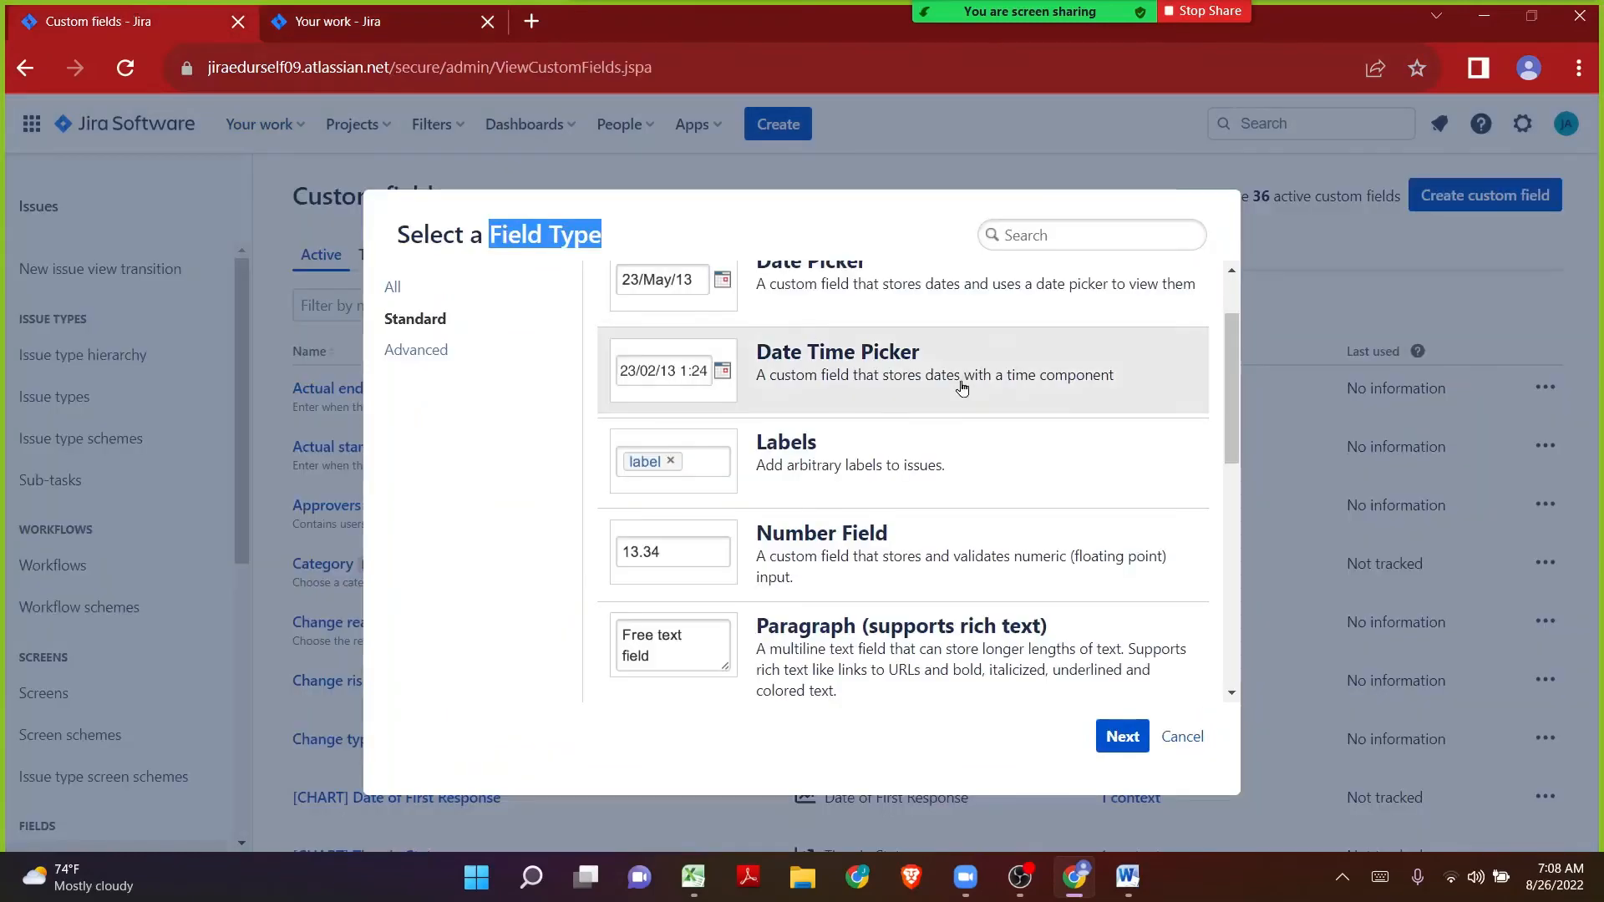
{"action": "scroll", "coordinate": [956, 382], "scroll_direction": "down", "scroll_amount": 3}
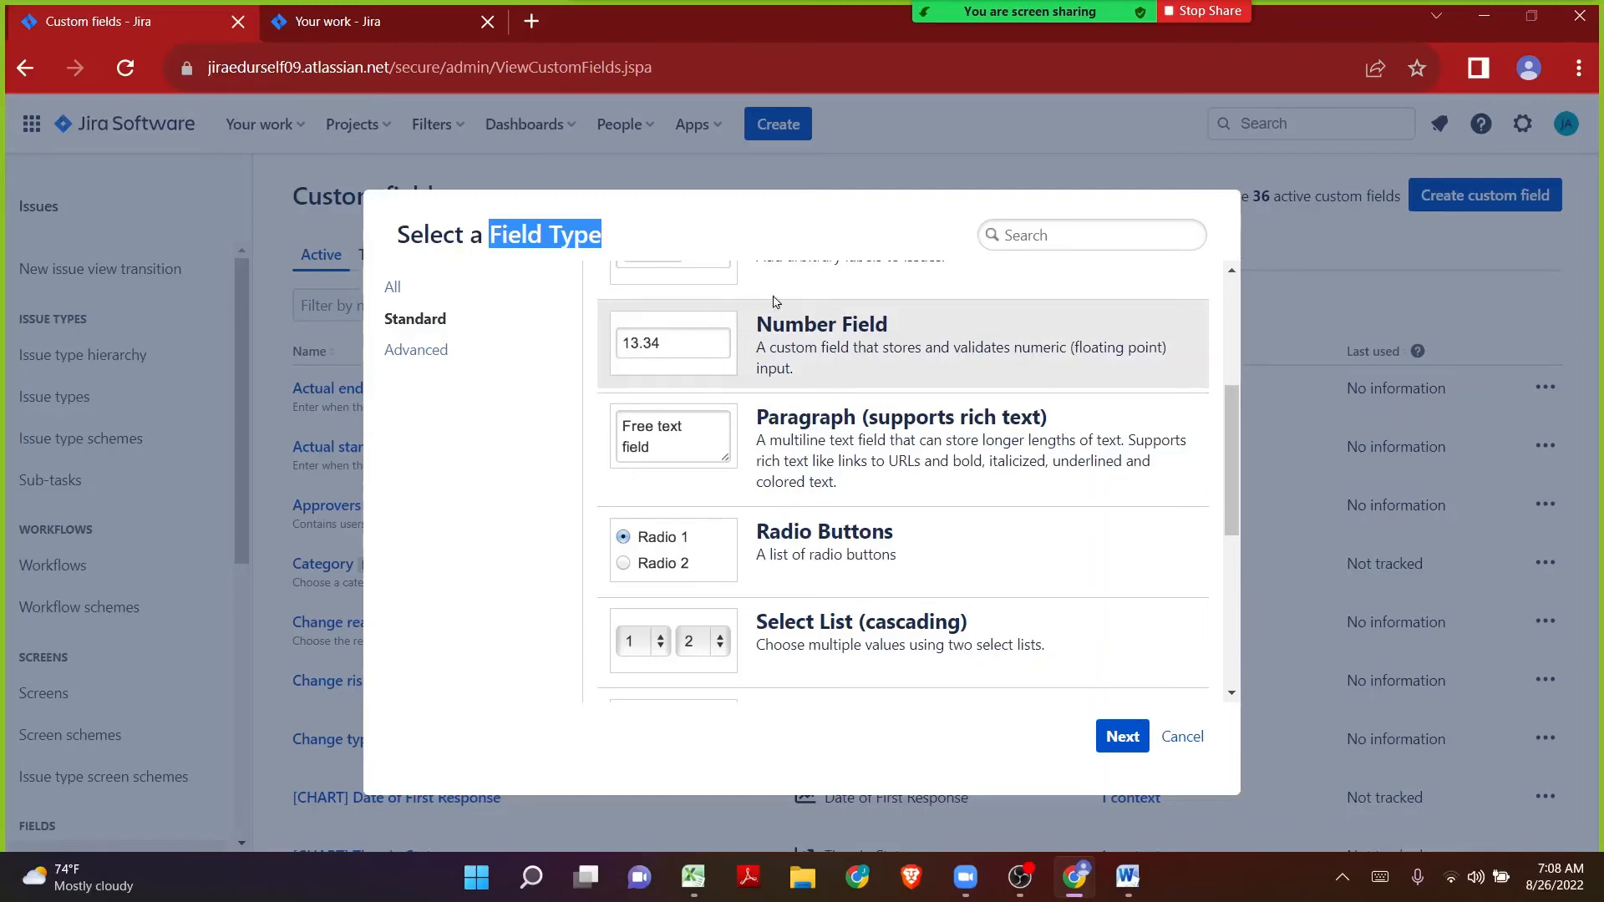
{"action": "scroll", "coordinate": [781, 330], "scroll_direction": "down", "scroll_amount": 1}
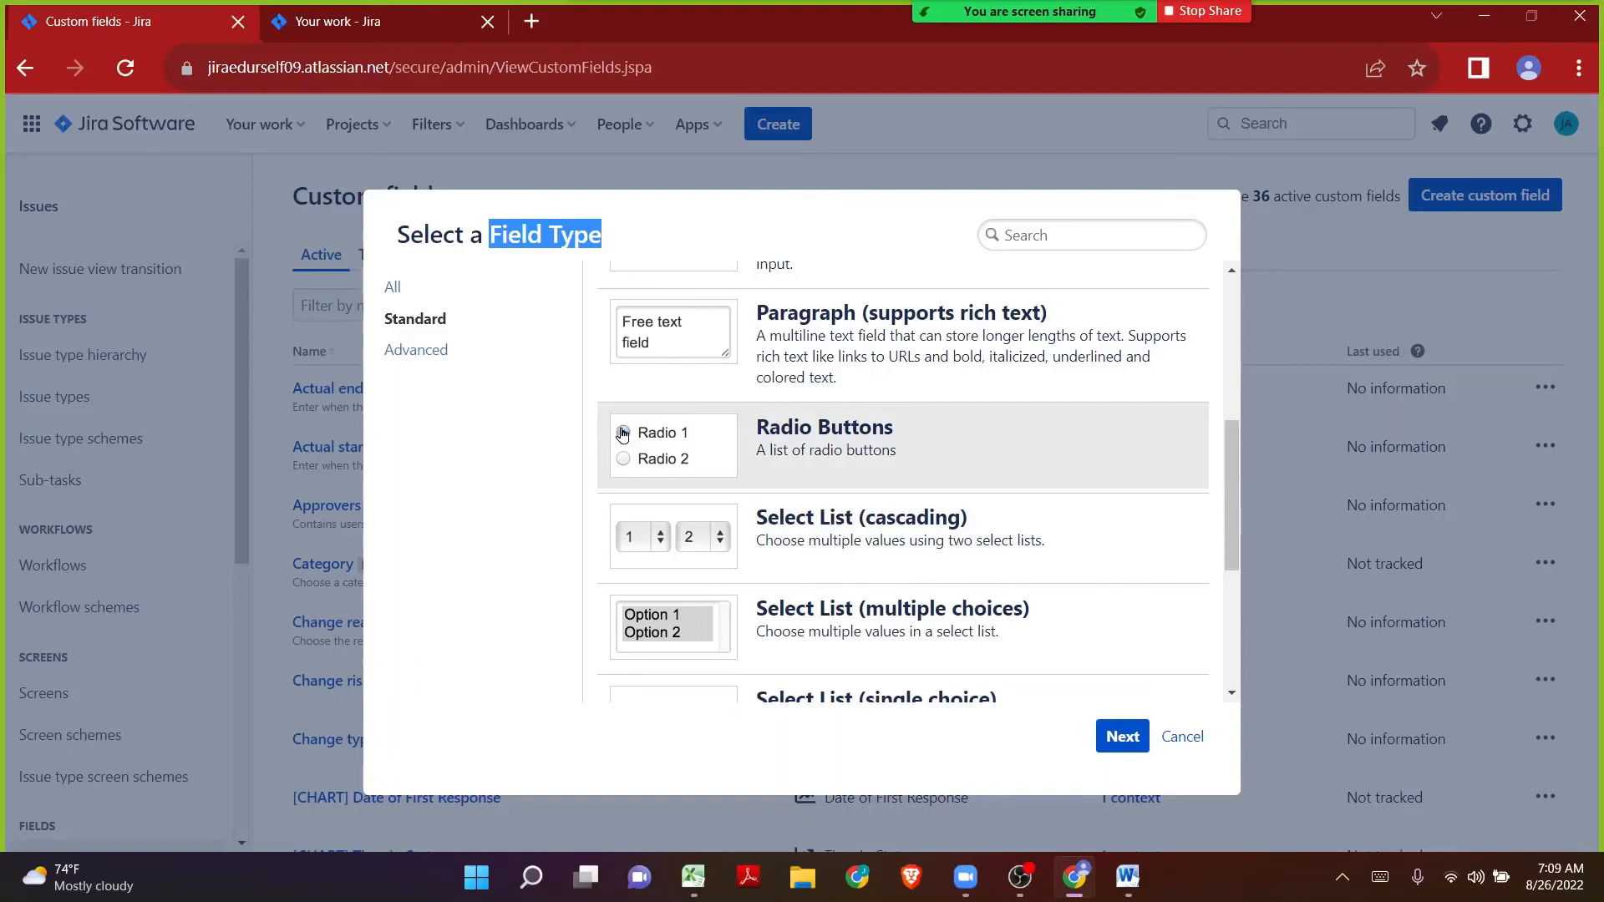
{"action": "scroll", "coordinate": [627, 430], "scroll_direction": "down", "scroll_amount": 3}
{"action": "scroll", "coordinate": [635, 425], "scroll_direction": "up", "scroll_amount": 1}
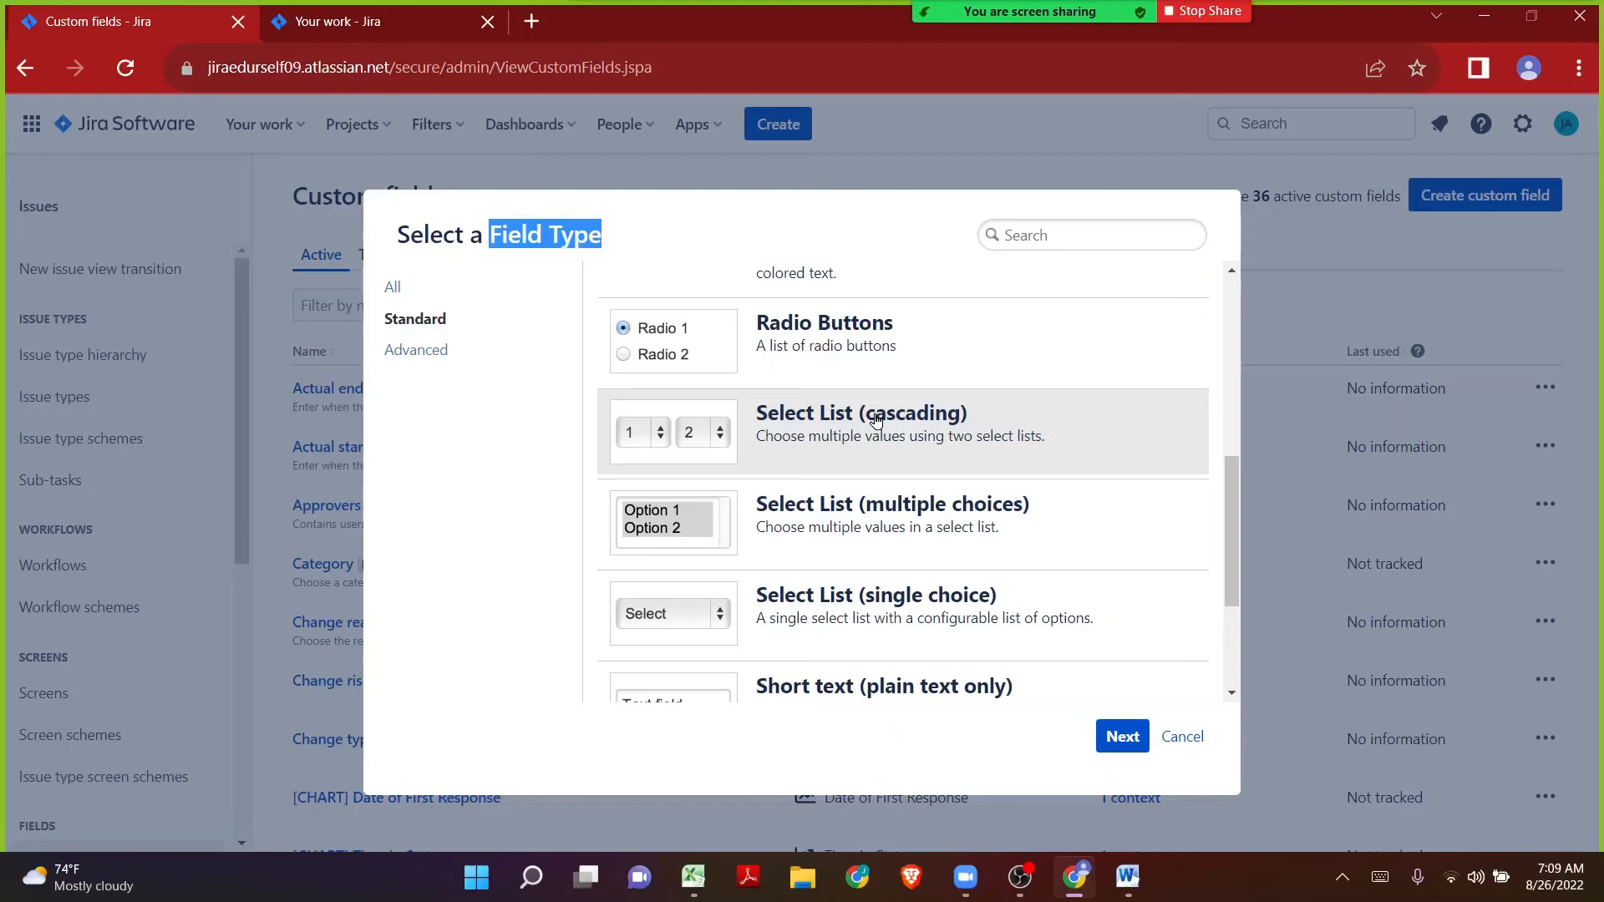
Step: Find the Amazon India site through Google in a new browser tab and examine its search category list
{"action": "left_click", "coordinate": [531, 20]}
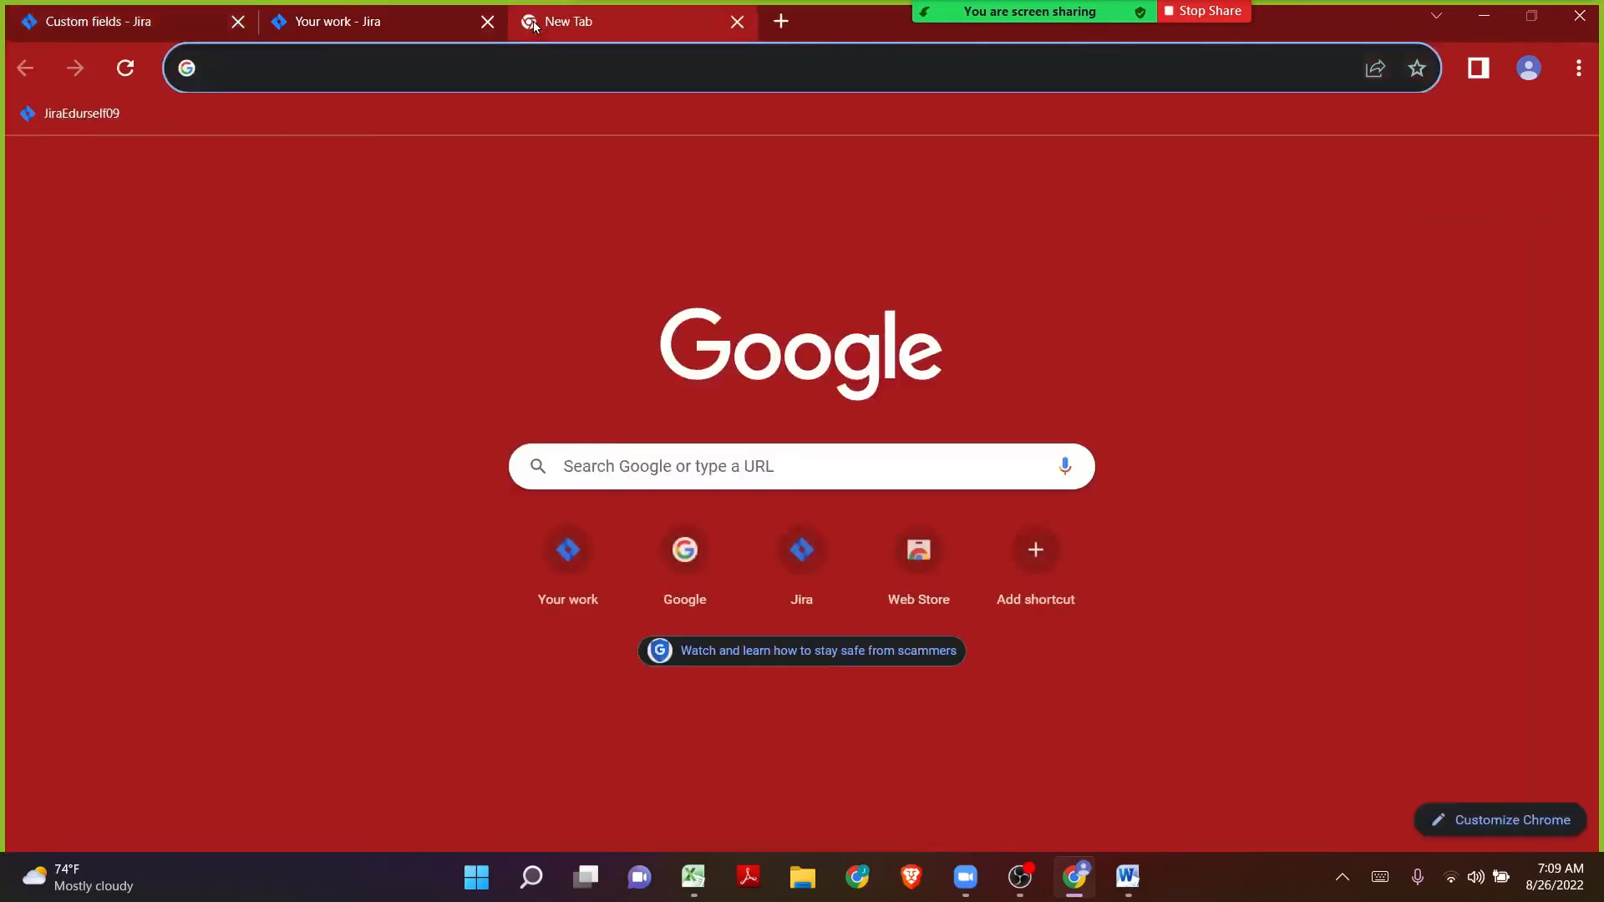
{"action": "type", "text": "google.co.in"}
{"action": "key", "text": "Return"}
{"action": "type", "text": "amz"}
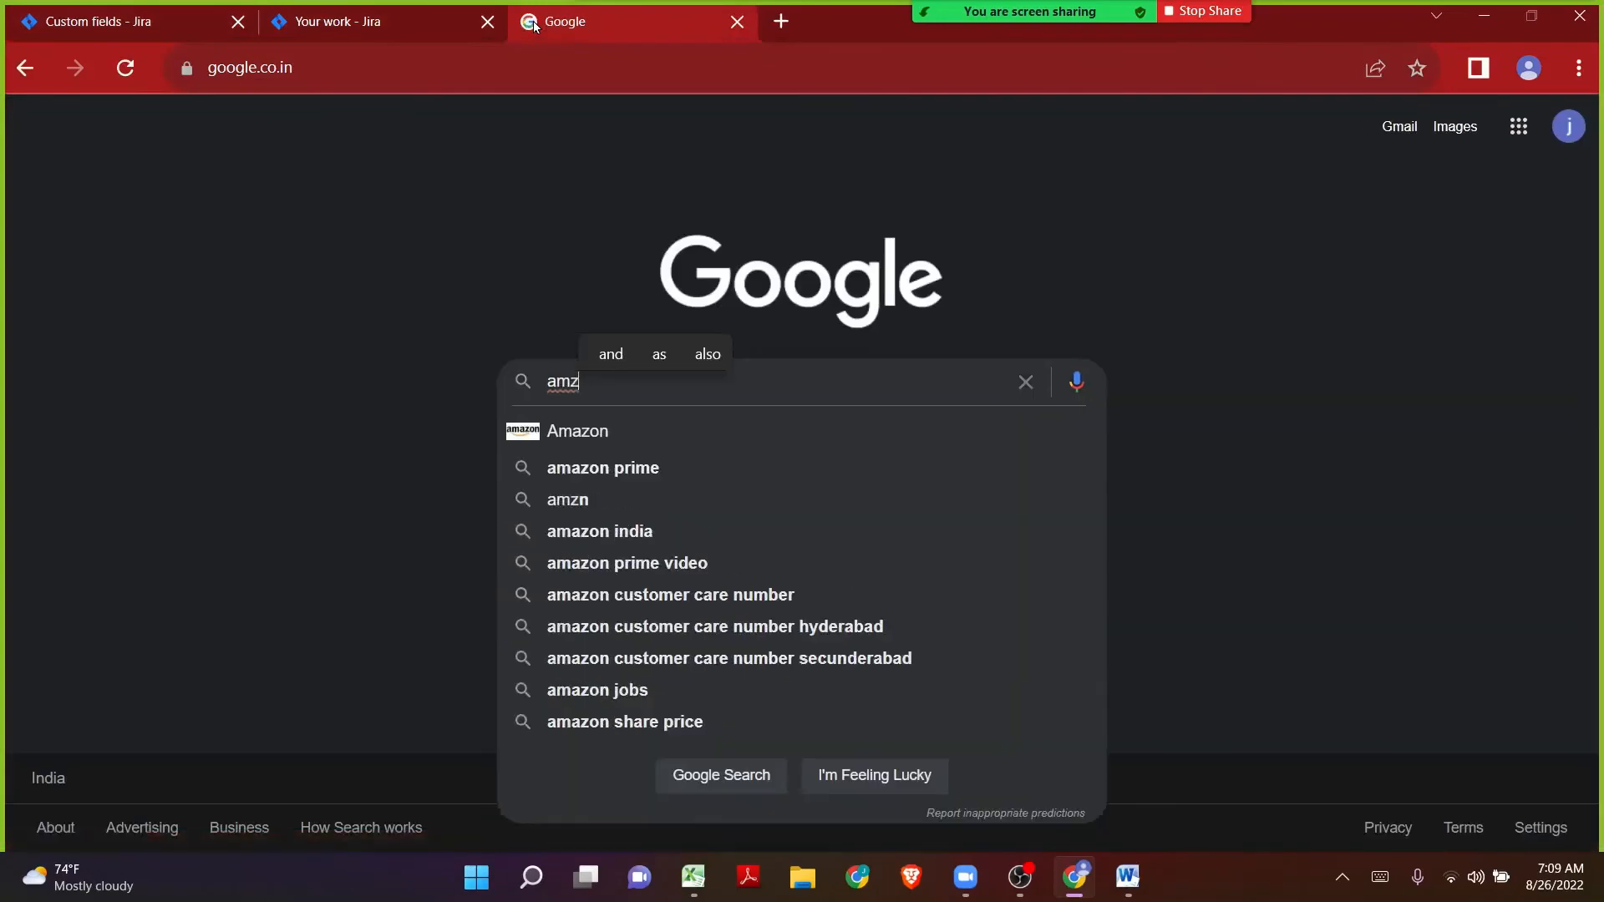
{"action": "type", "text": "in"}
{"action": "key", "text": "Down"}
{"action": "key", "text": "Return"}
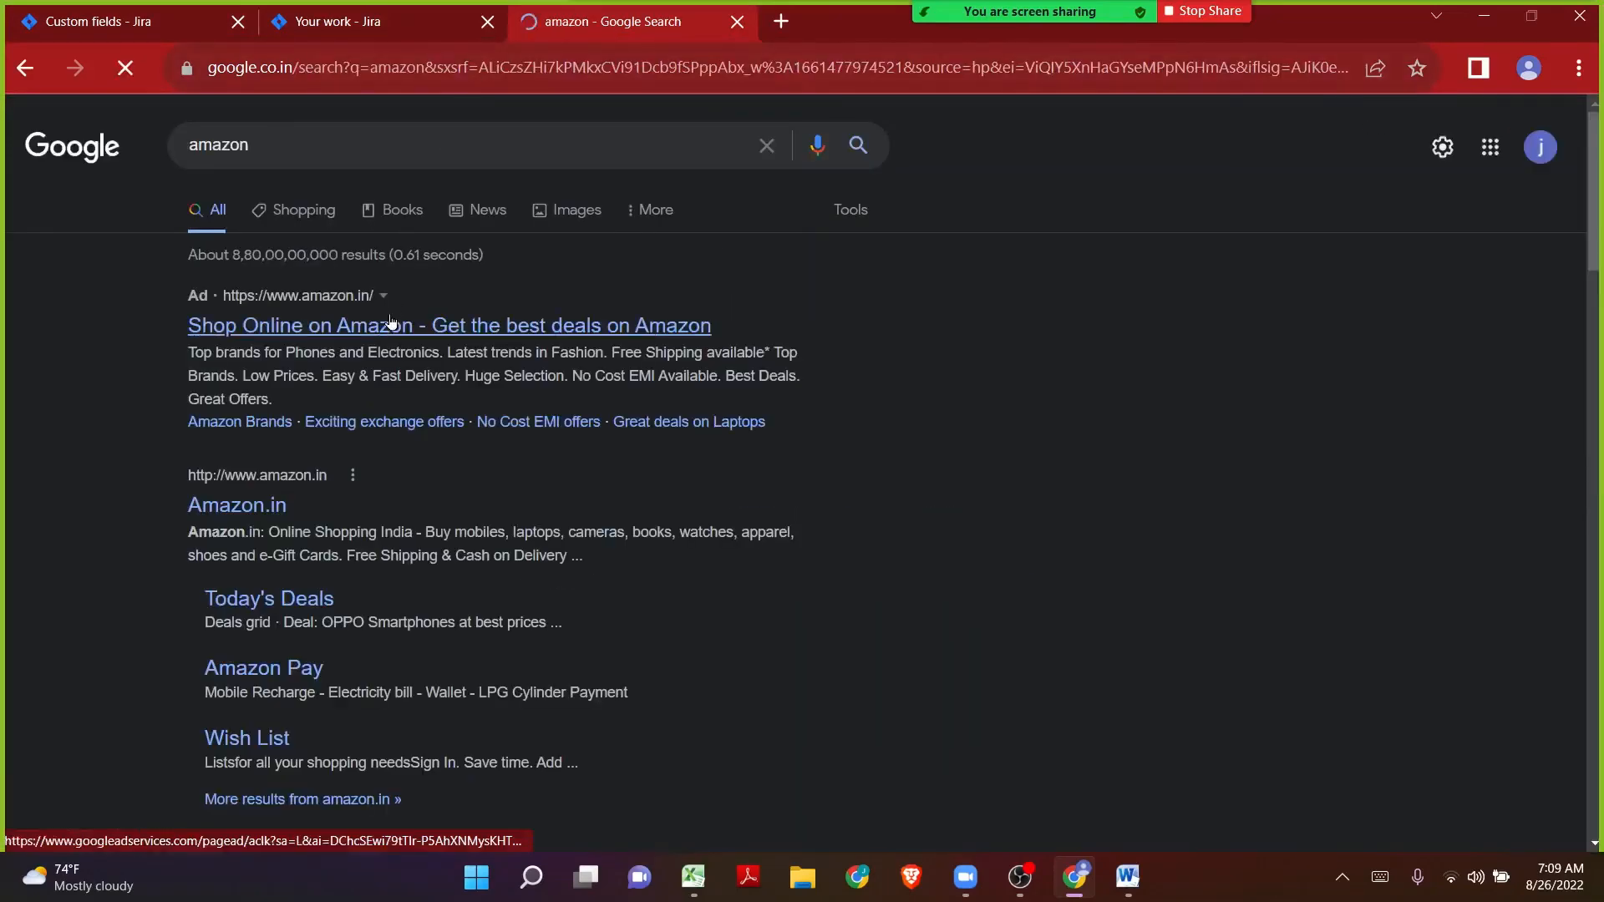
{"action": "left_click", "coordinate": [390, 319]}
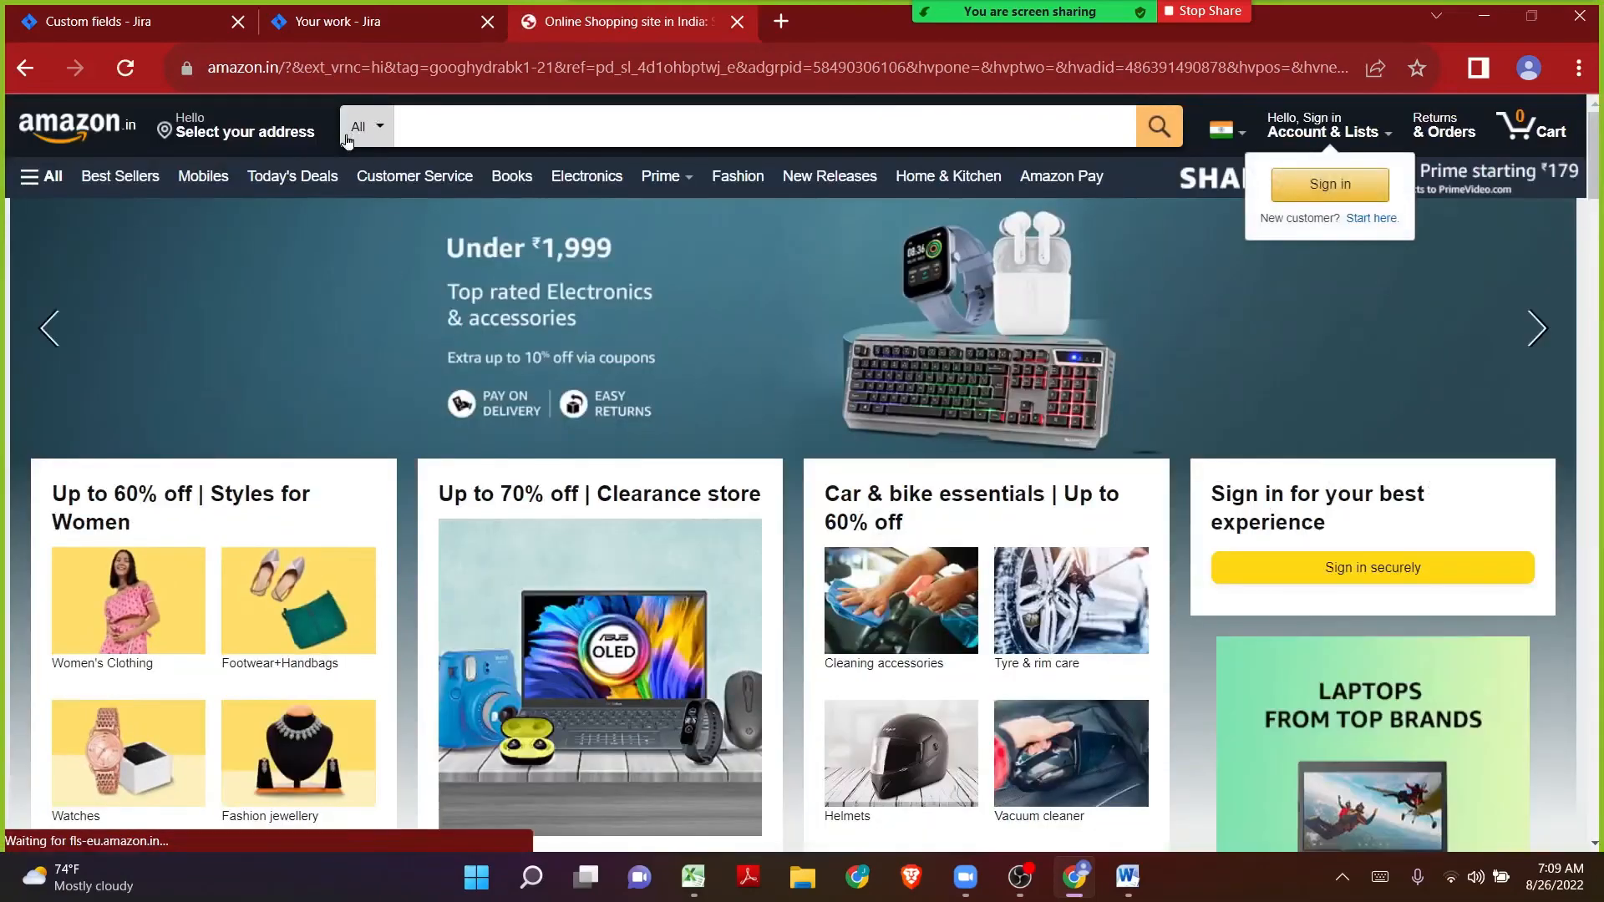
{"action": "left_click", "coordinate": [370, 127]}
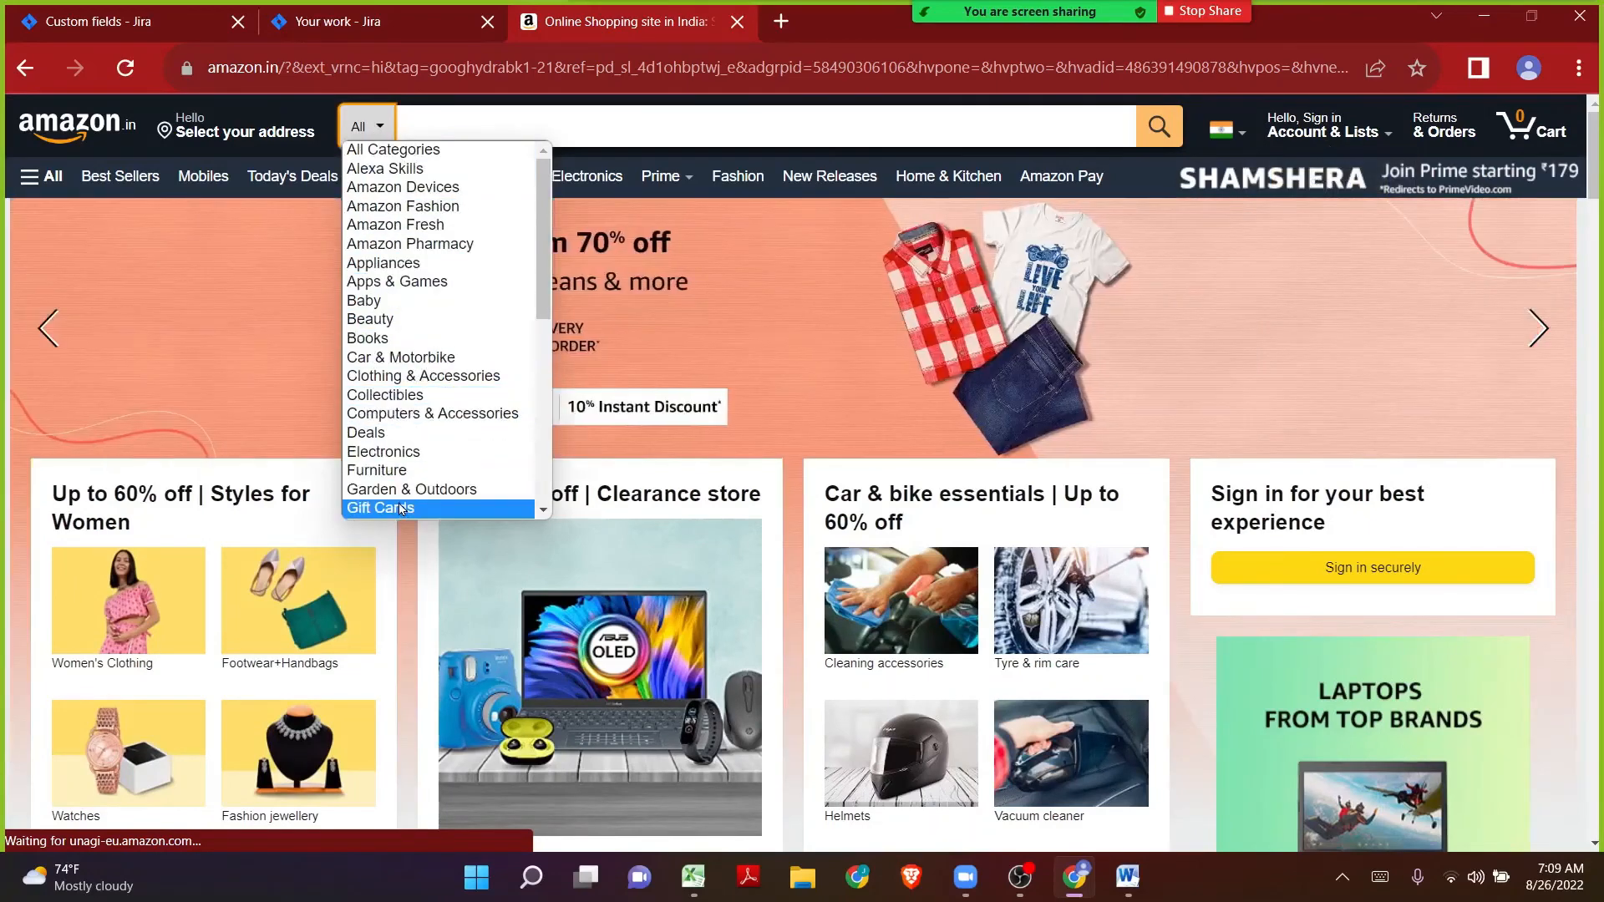
{"action": "mouse_move", "coordinate": [545, 203]}
{"action": "left_mouse_down"}
{"action": "mouse_move", "coordinate": [548, 323]}
{"action": "mouse_move", "coordinate": [557, 192]}
{"action": "left_mouse_up"}
Step: Find the Flipkart site through Google in another browser tab and dismiss its login prompt
{"action": "left_click", "coordinate": [781, 21]}
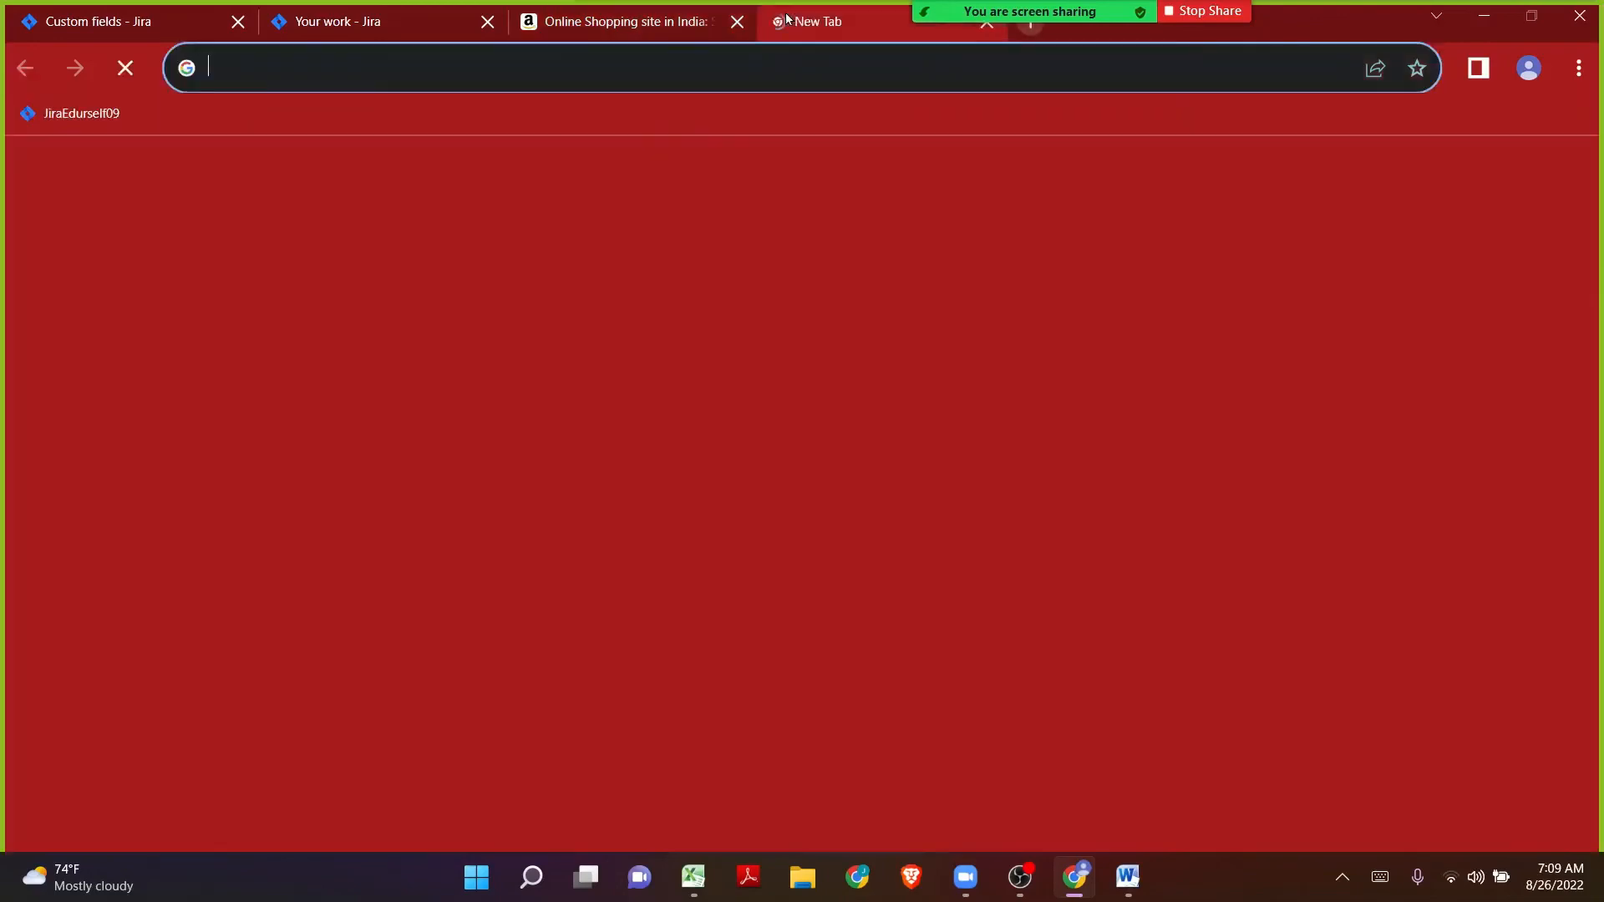
{"action": "type", "text": "g"}
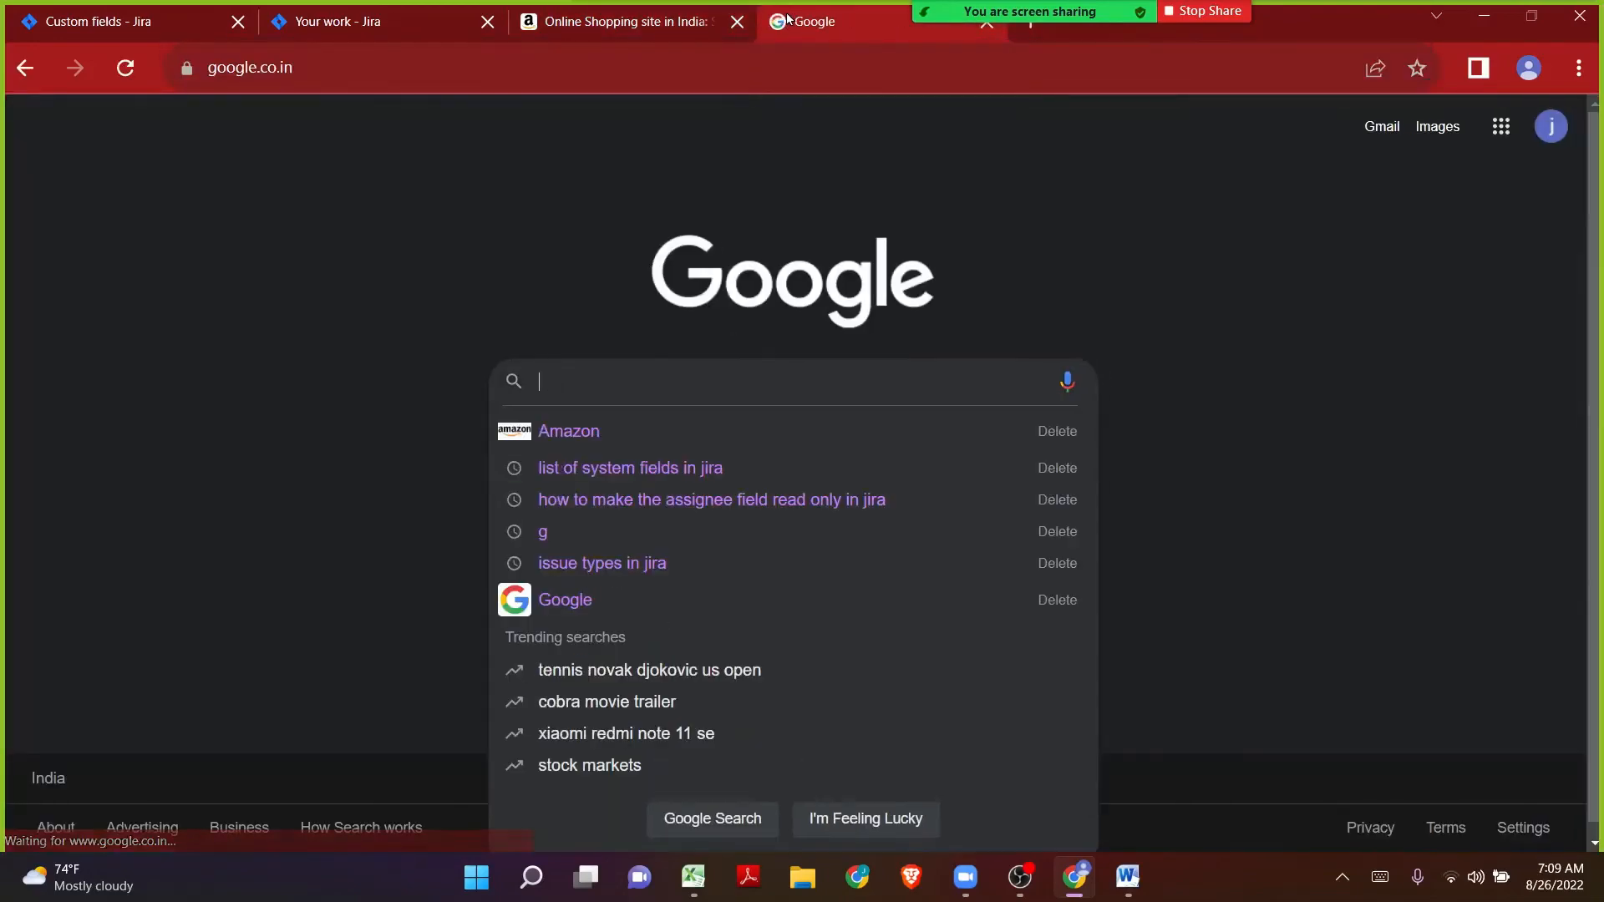
{"action": "type", "text": "flipkart"}
{"action": "key", "text": "Return"}
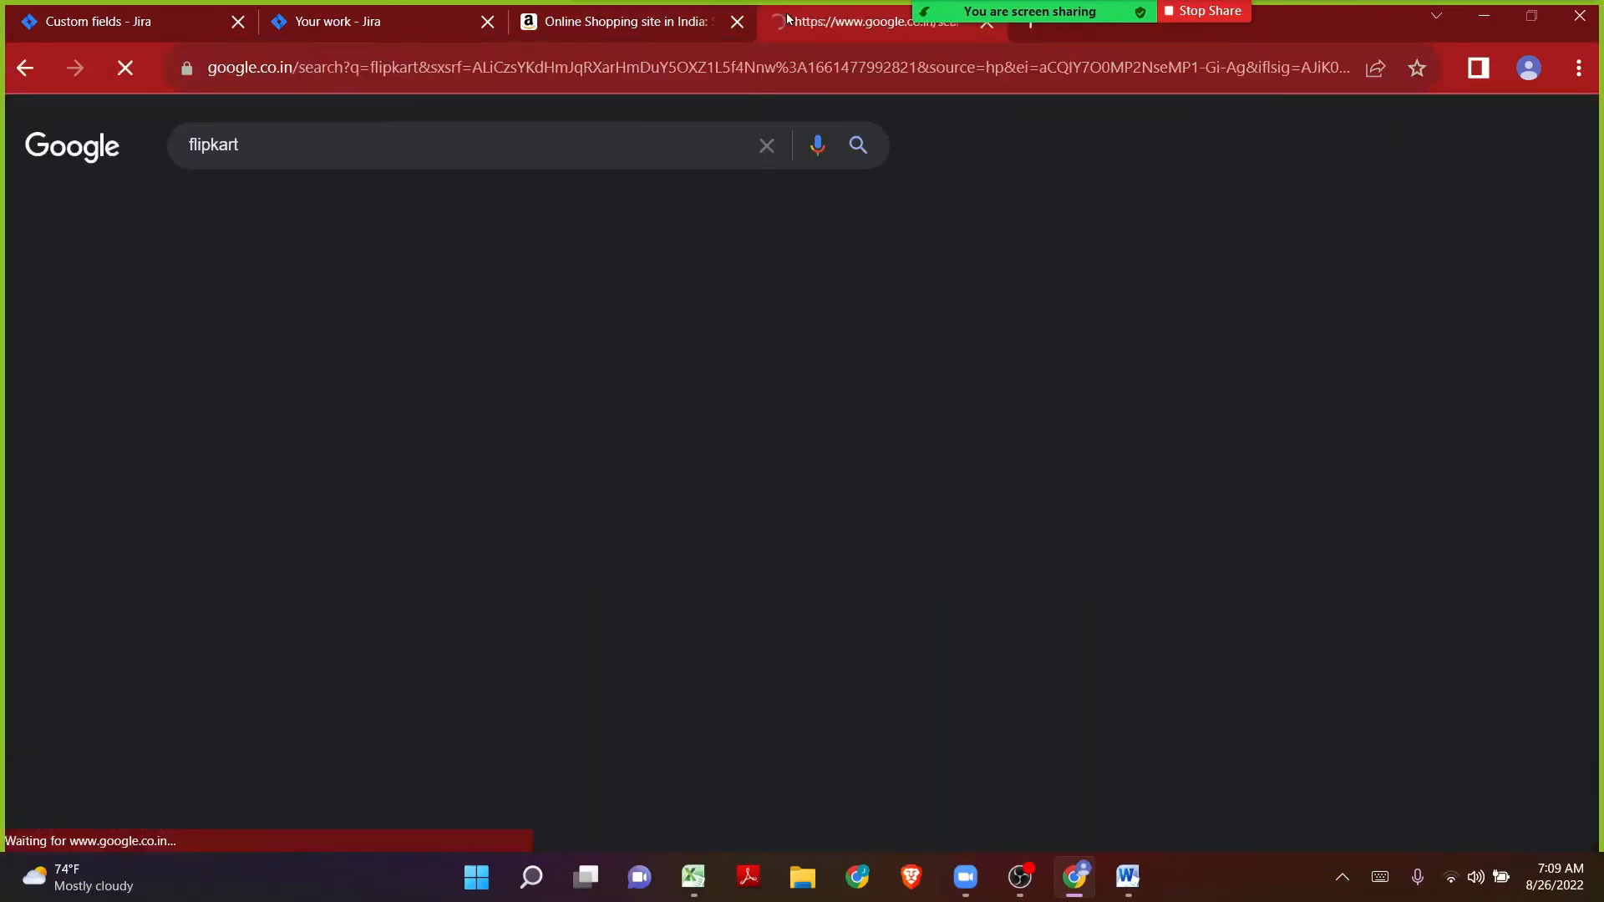
{"action": "left_click", "coordinate": [209, 762]}
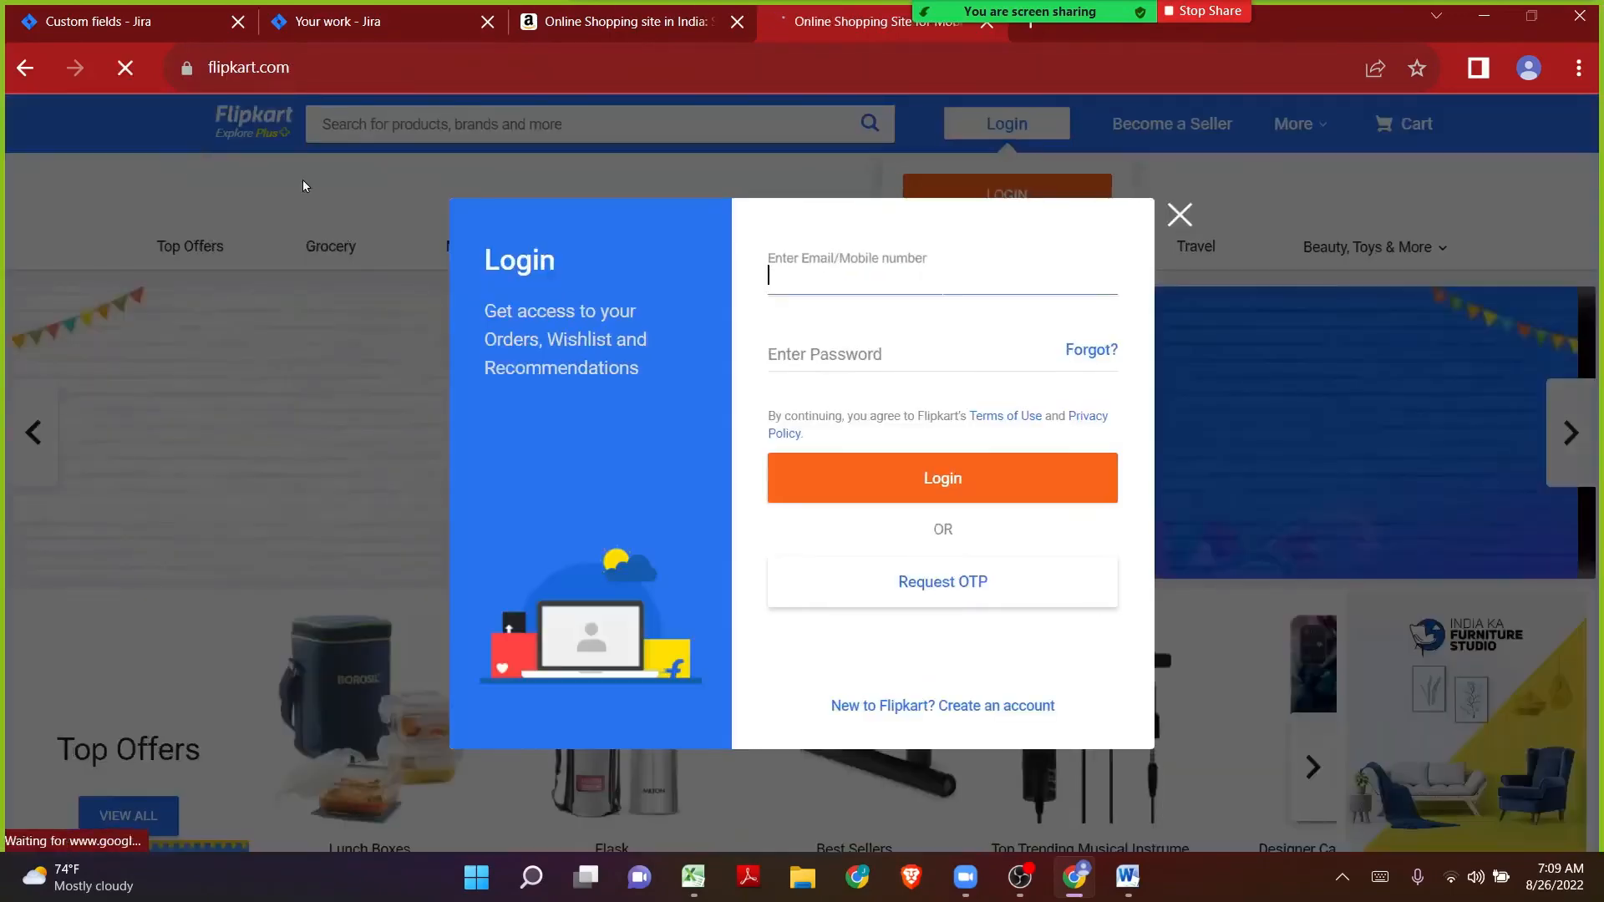
{"action": "left_click", "coordinate": [1179, 214]}
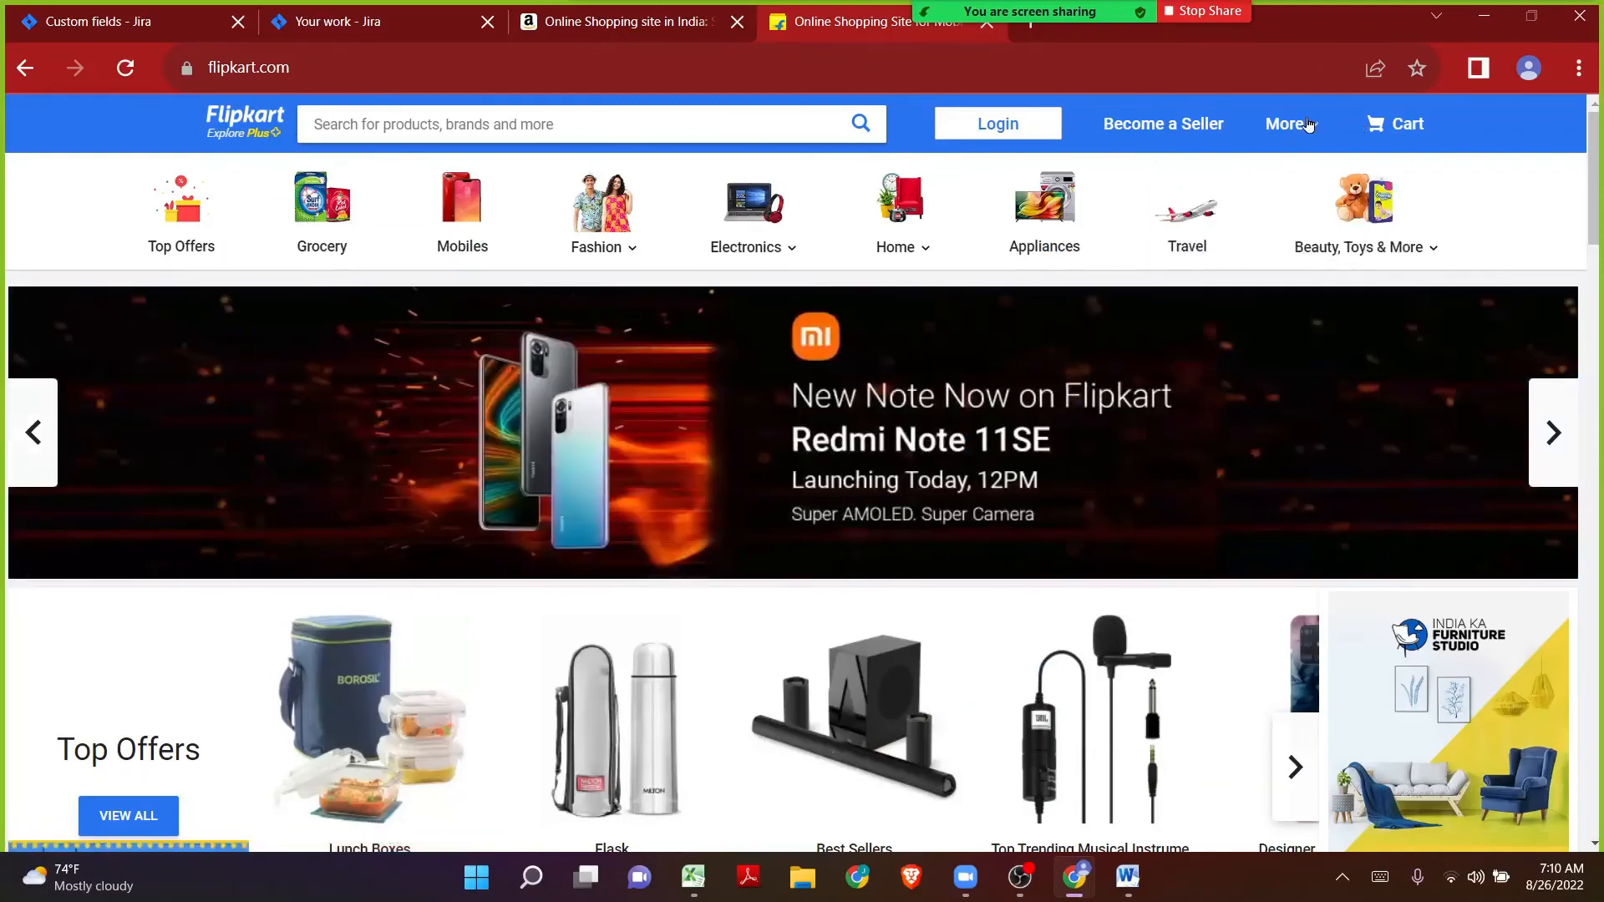
Step: Examine Flipkart's search box suggestions and home page for a category selection list
{"action": "mouse_move", "coordinate": [1308, 124]}
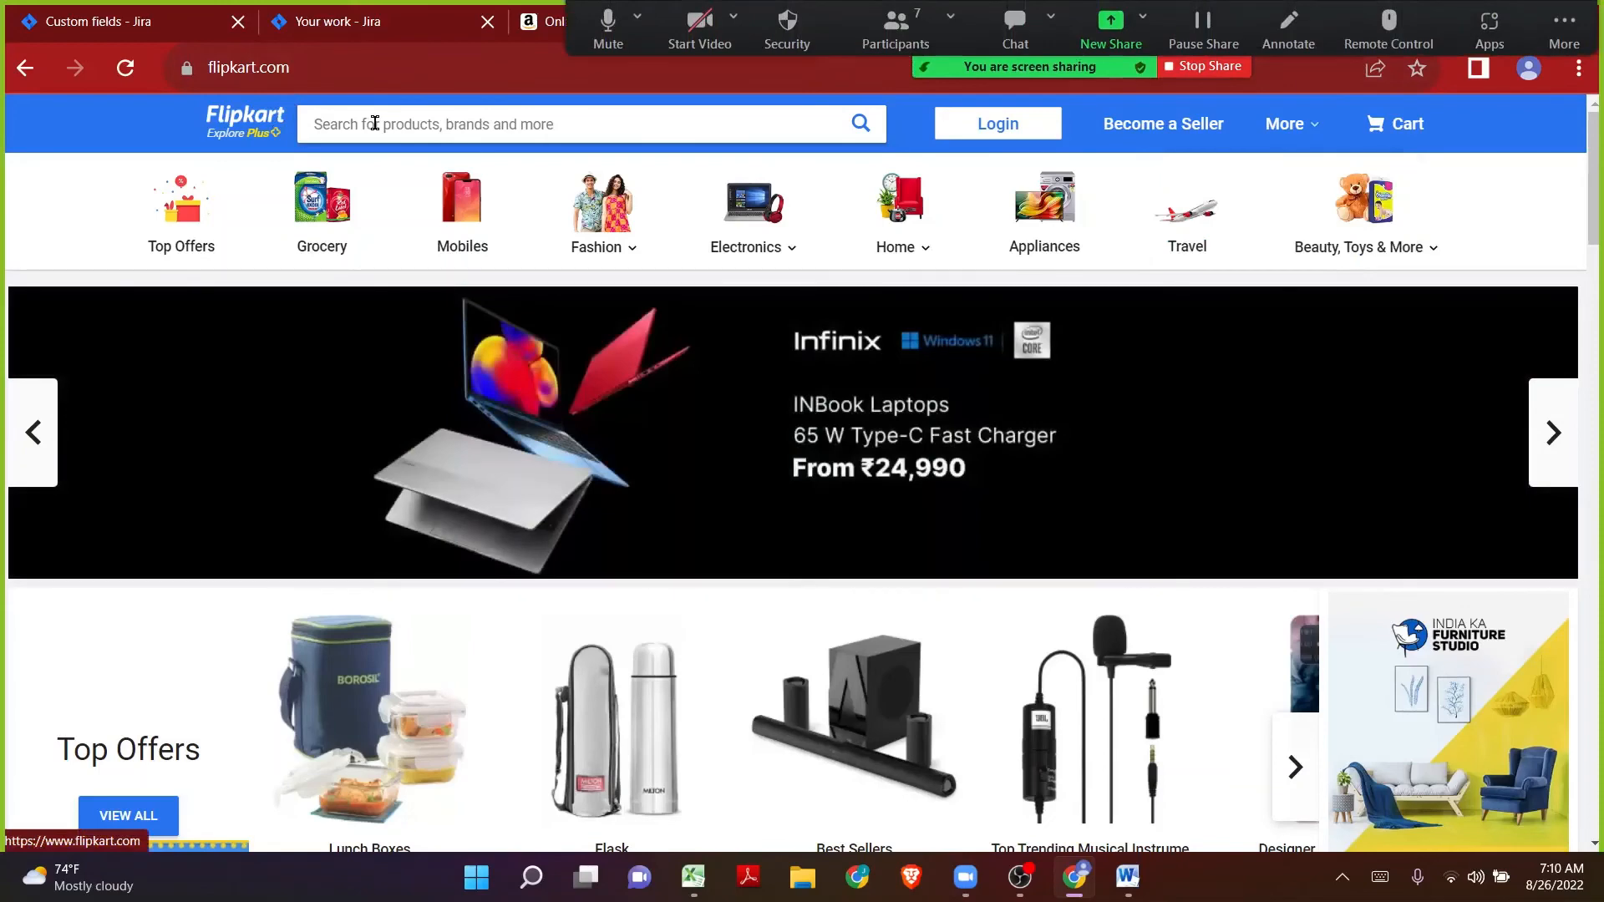
{"action": "left_click", "coordinate": [375, 123]}
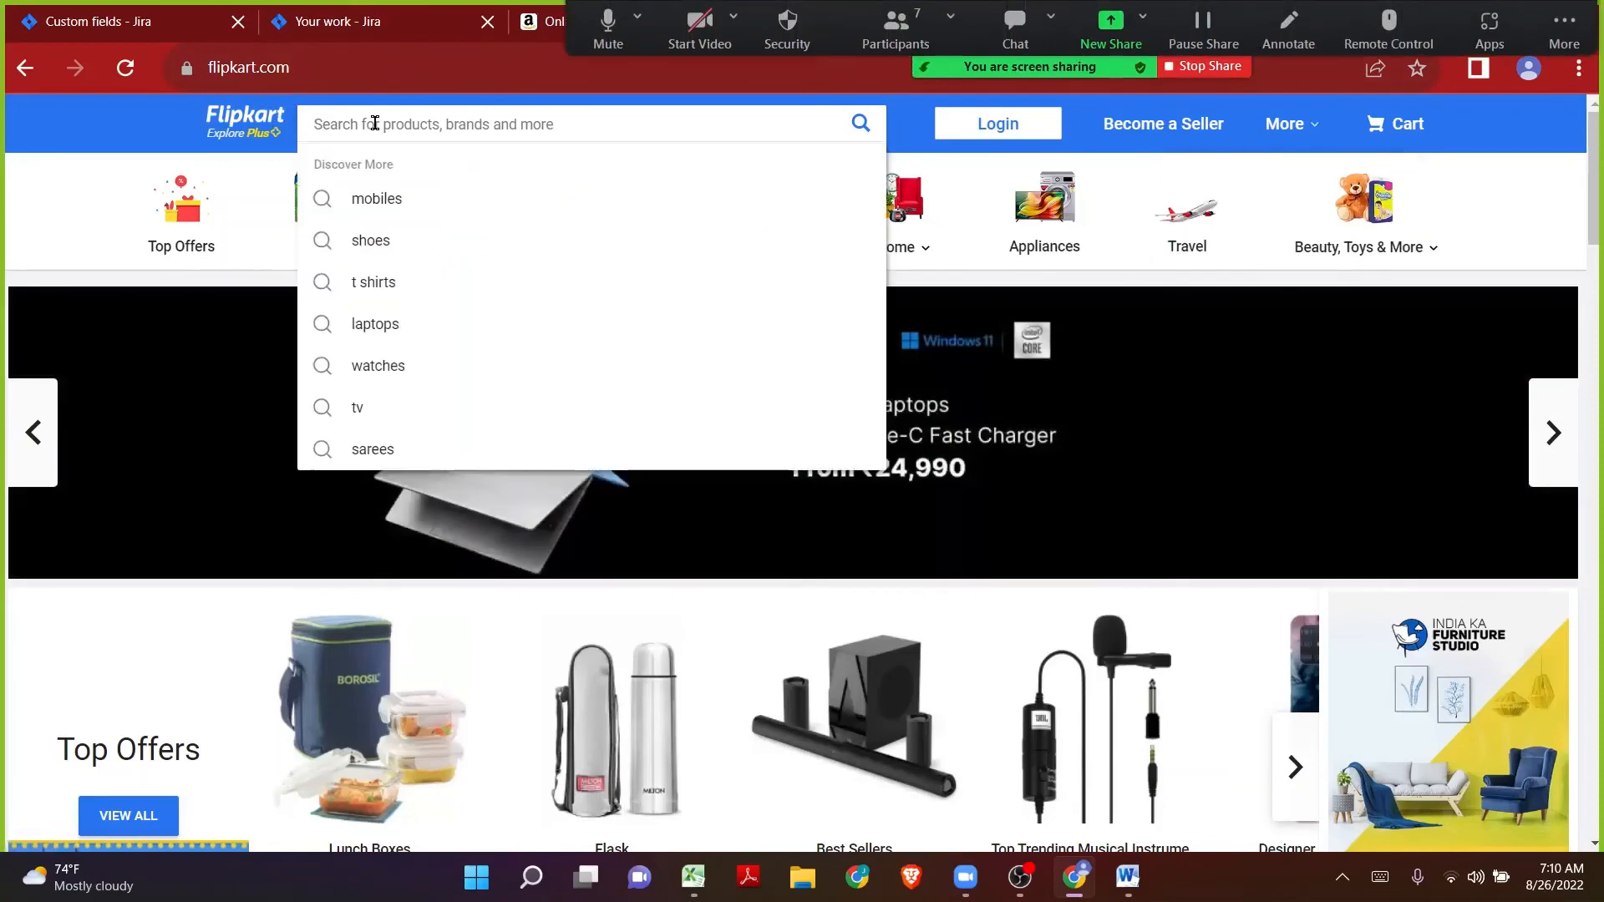
{"action": "left_click", "coordinate": [287, 117]}
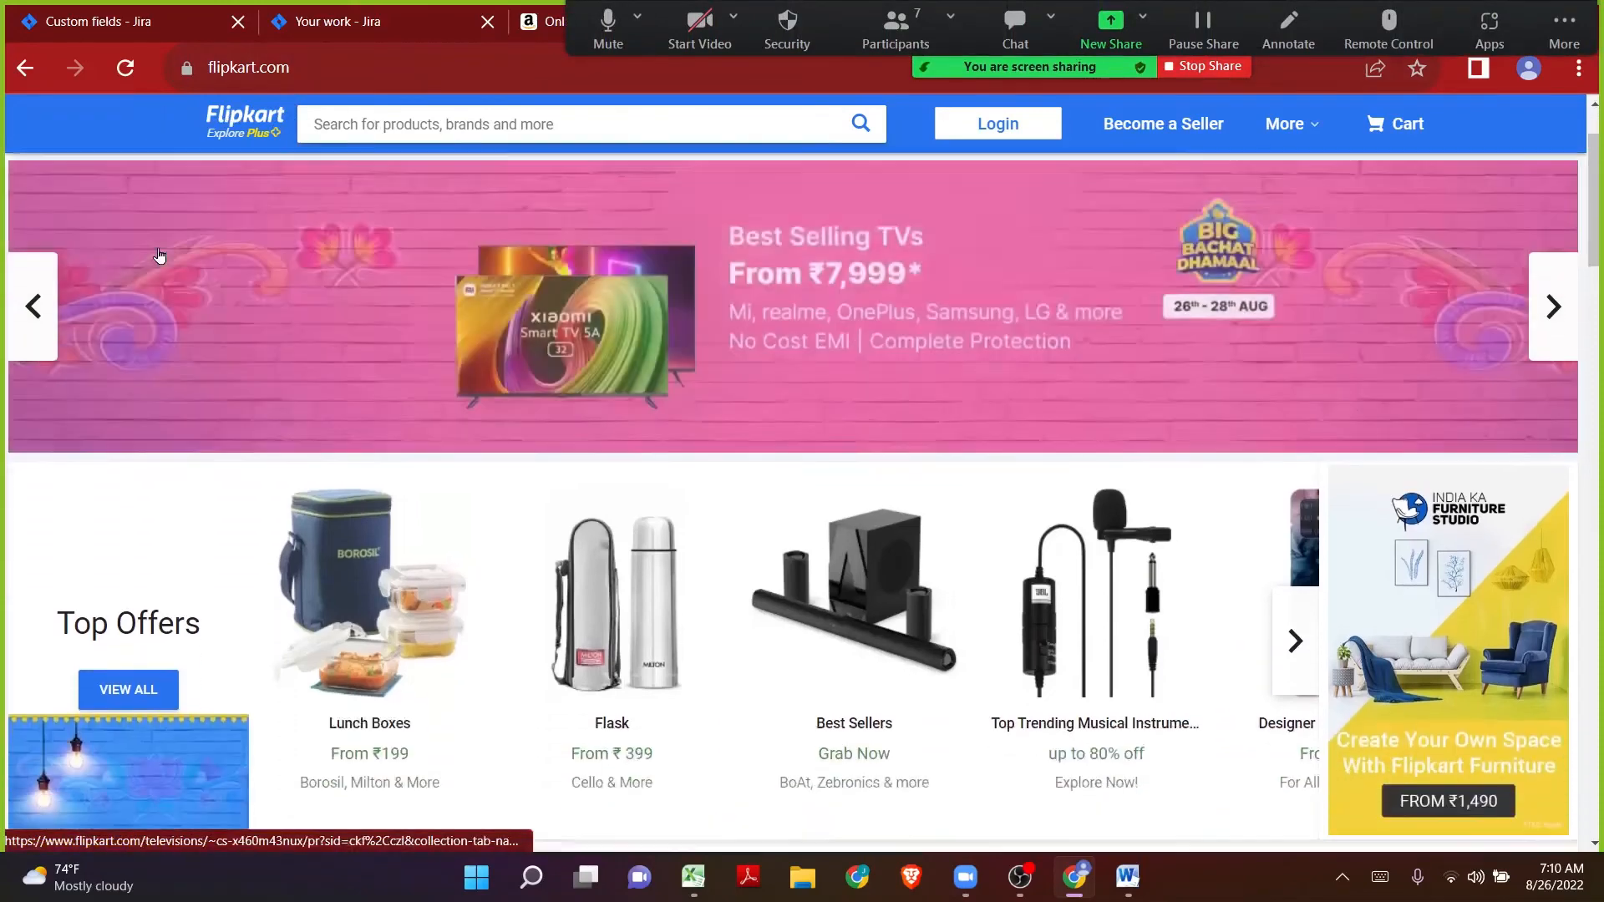
{"action": "scroll", "coordinate": [160, 256], "scroll_direction": "down", "scroll_amount": 3}
{"action": "scroll", "coordinate": [159, 255], "scroll_direction": "up", "scroll_amount": 3}
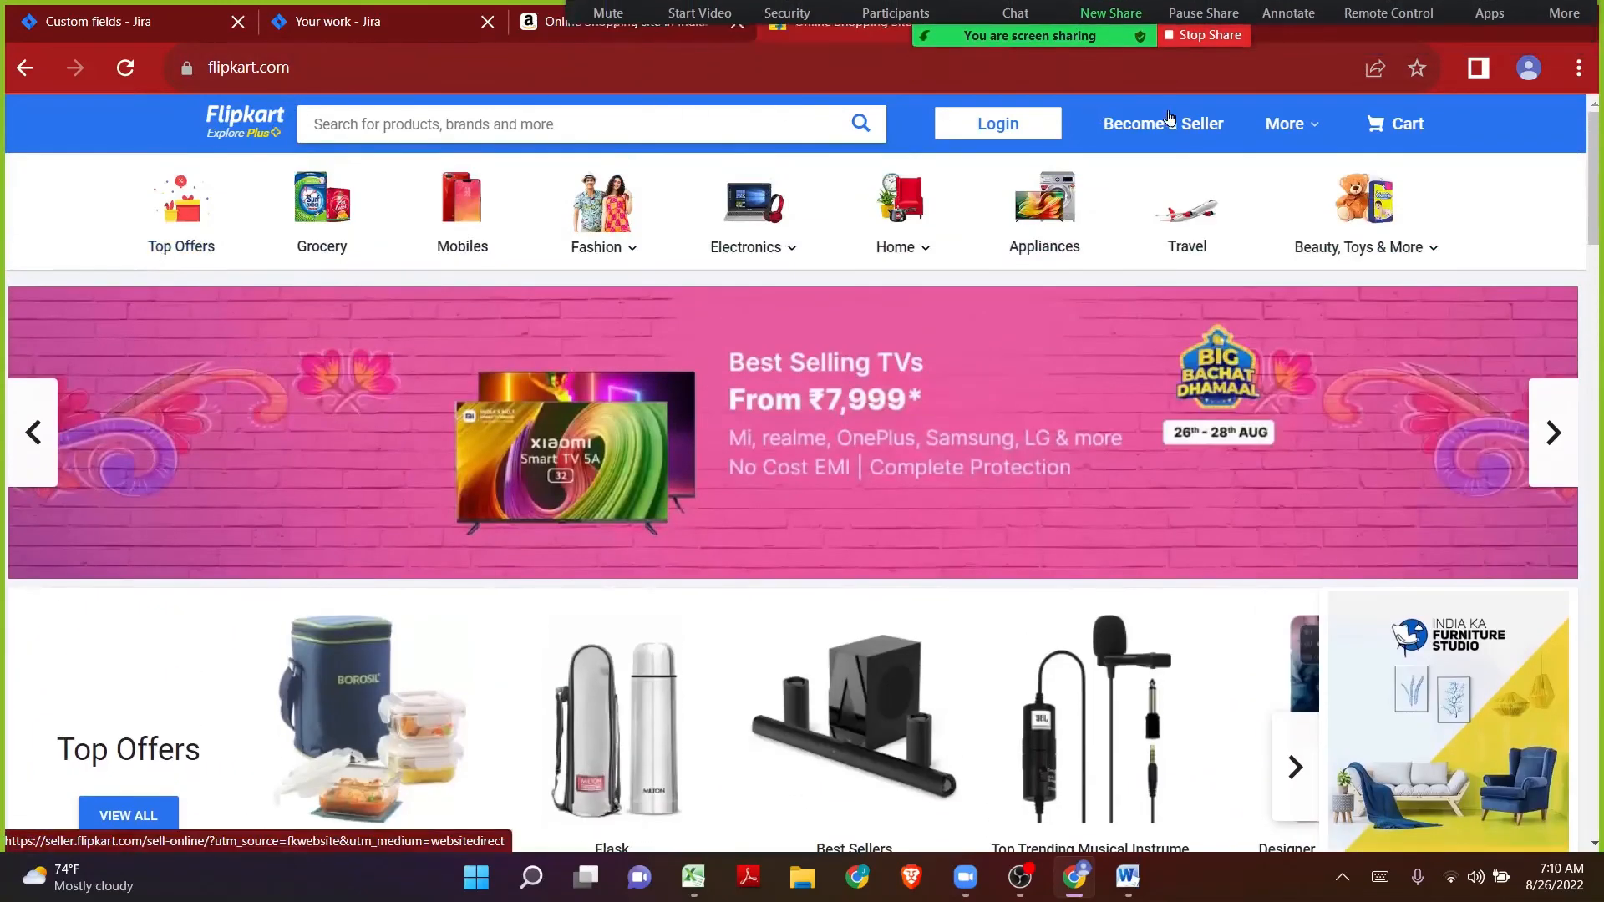
Step: Compare Amazon's search category list with the select list types among Jira's custom field types
{"action": "left_click", "coordinate": [660, 21]}
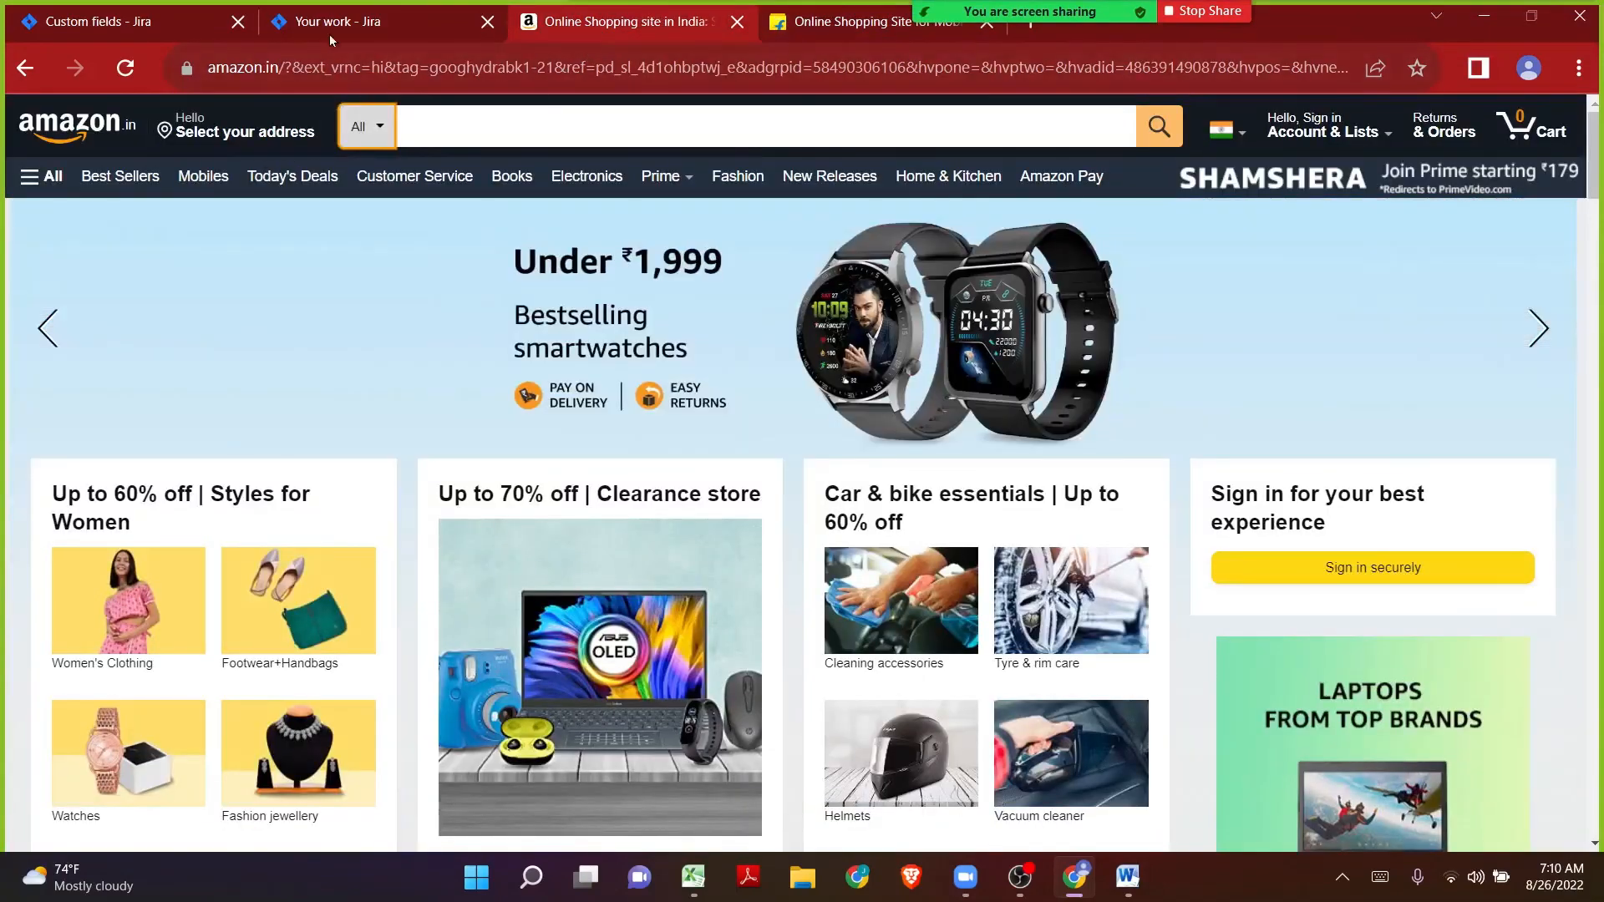
{"action": "left_click", "coordinate": [10, 28]}
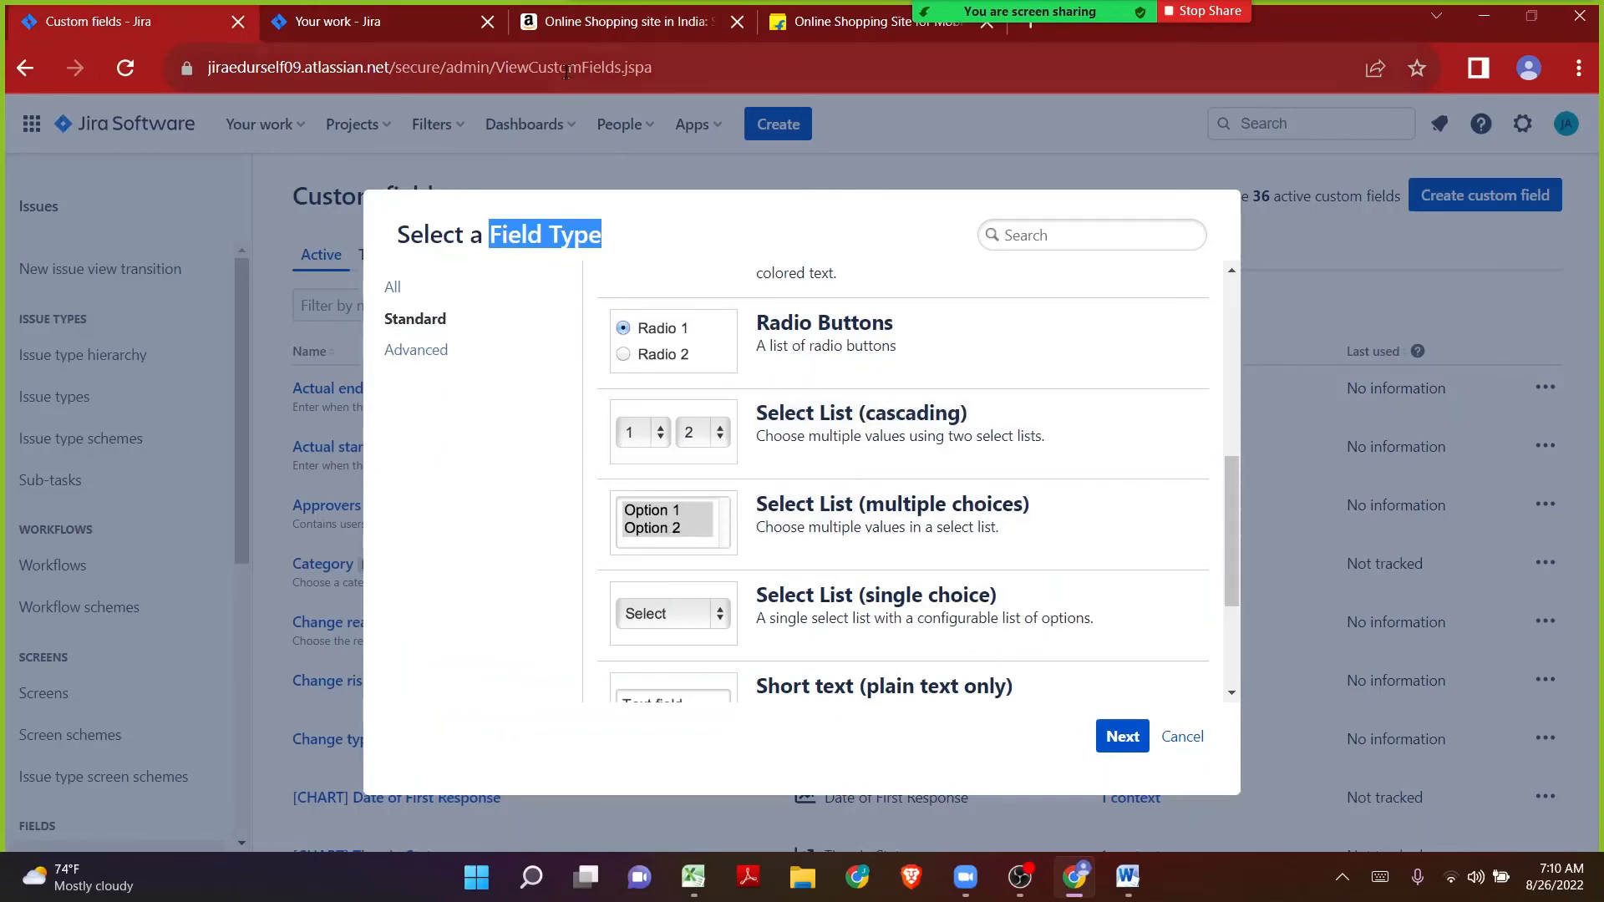
{"action": "left_click", "coordinate": [611, 26]}
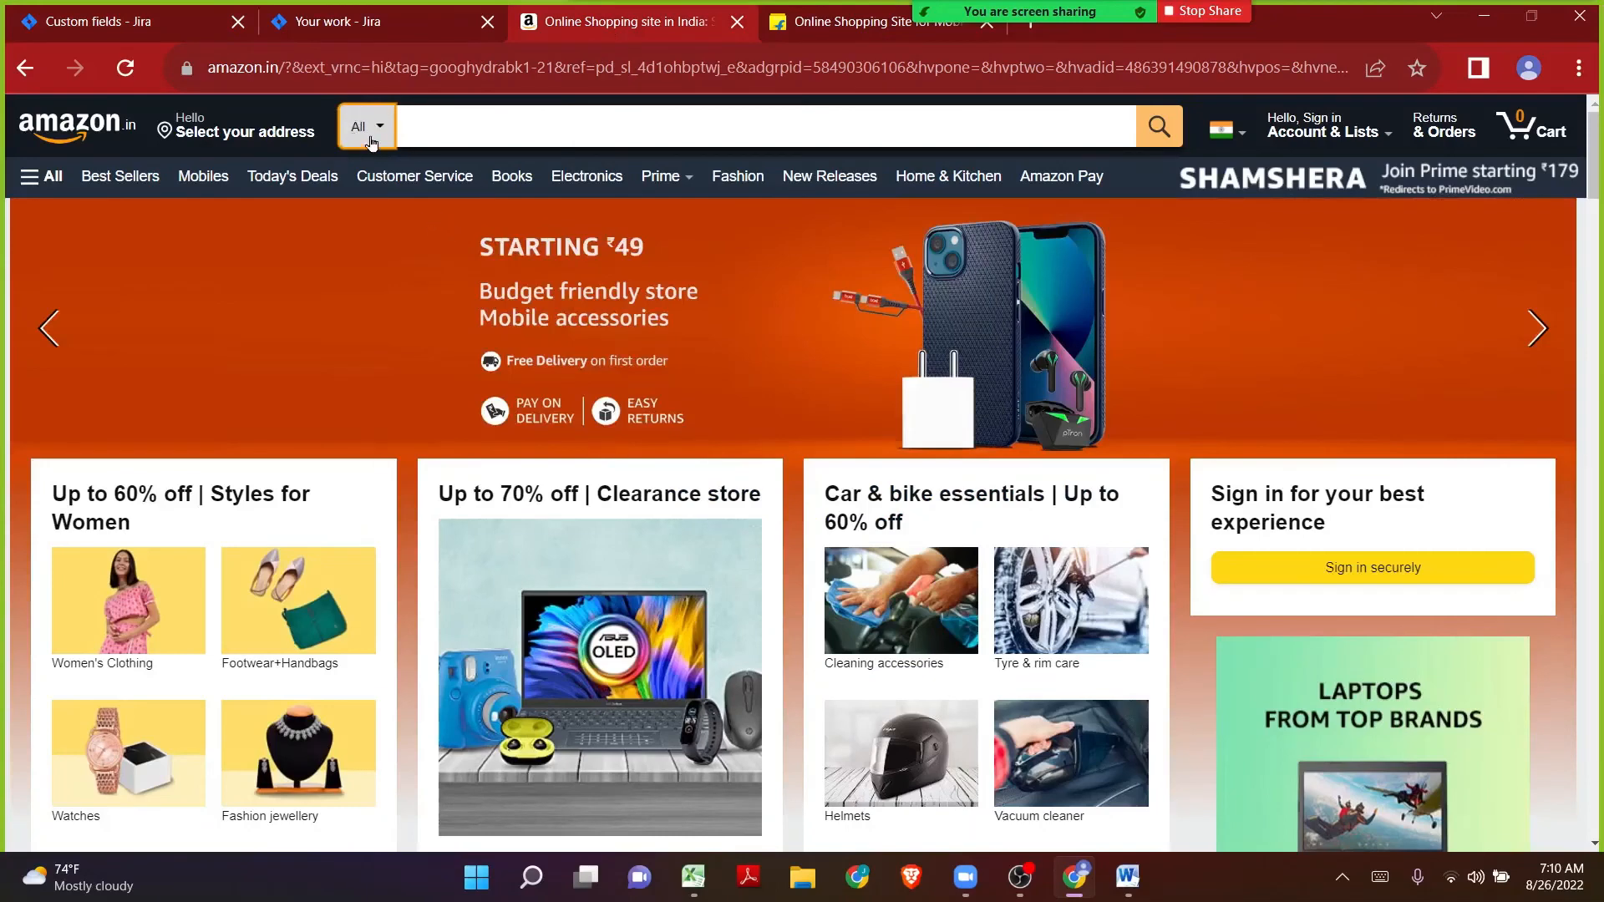
{"action": "left_click", "coordinate": [371, 142]}
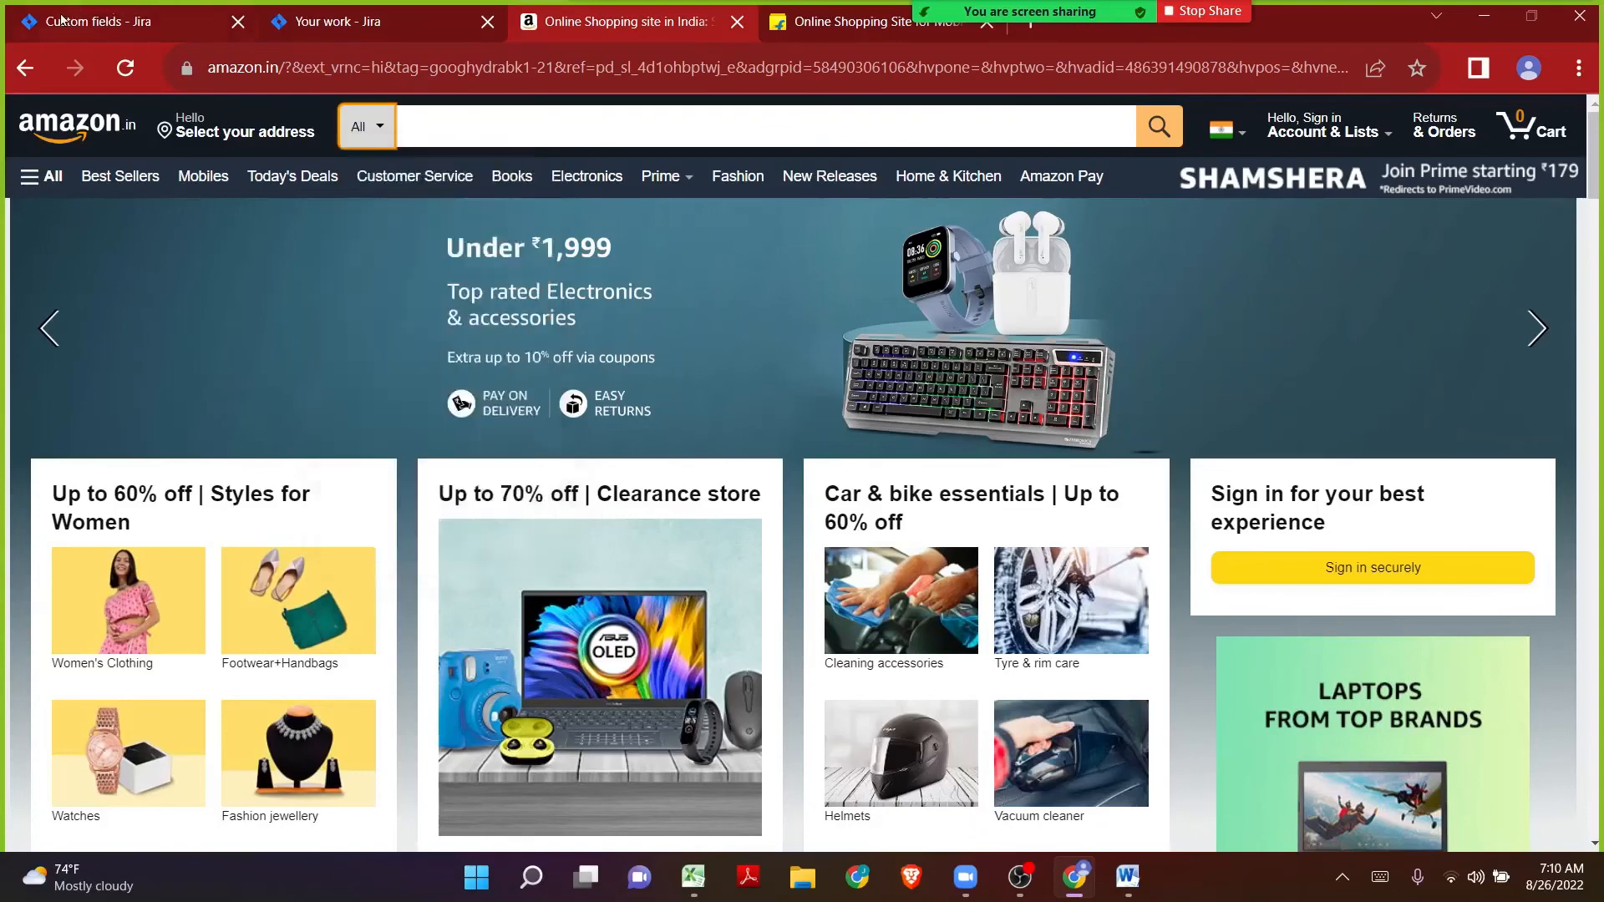
Step: Review Jira's standard field types again from Checkboxes to User Picker (single user), selecting Select List (single choice)
{"action": "left_click", "coordinate": [125, 22]}
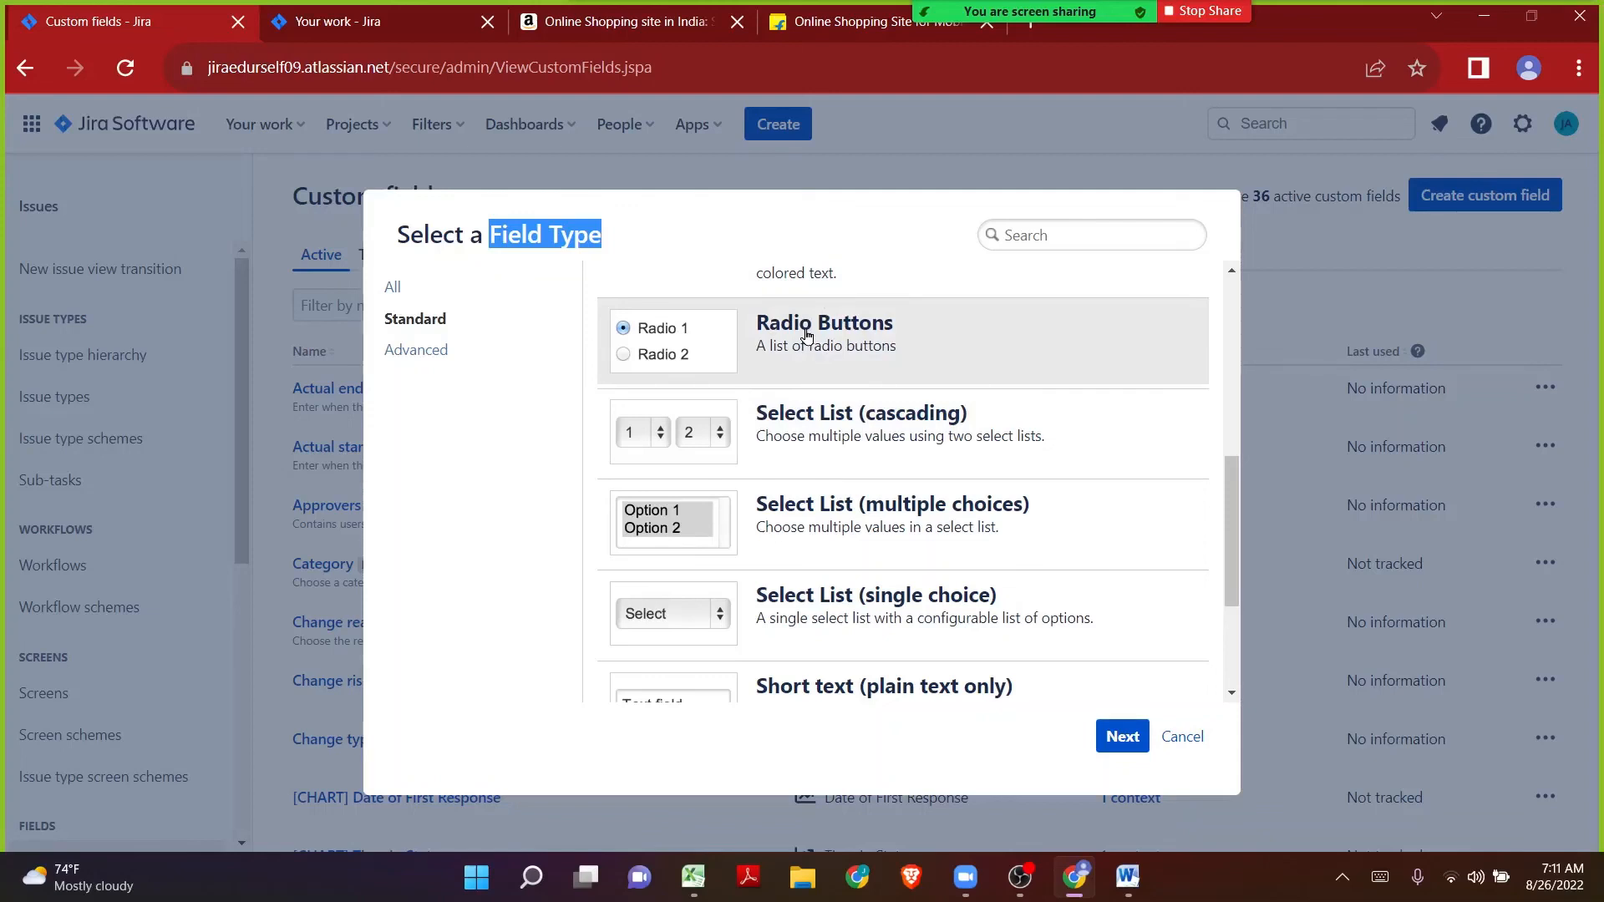
{"action": "left_click", "coordinate": [522, 497]}
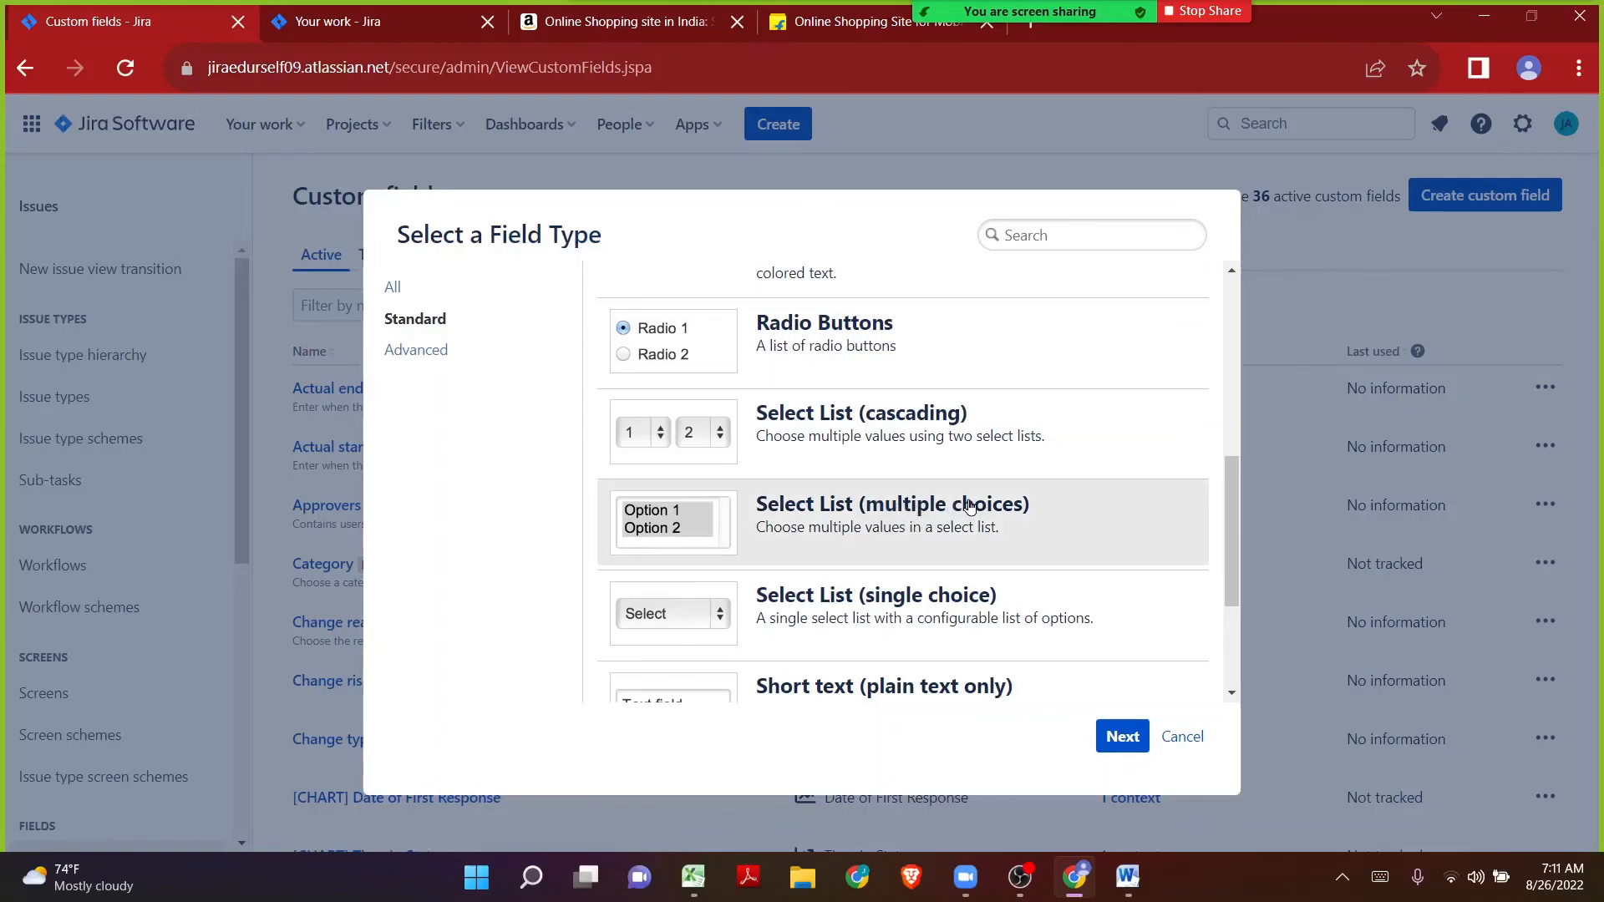
{"action": "scroll", "coordinate": [969, 506], "scroll_direction": "up", "scroll_amount": 5}
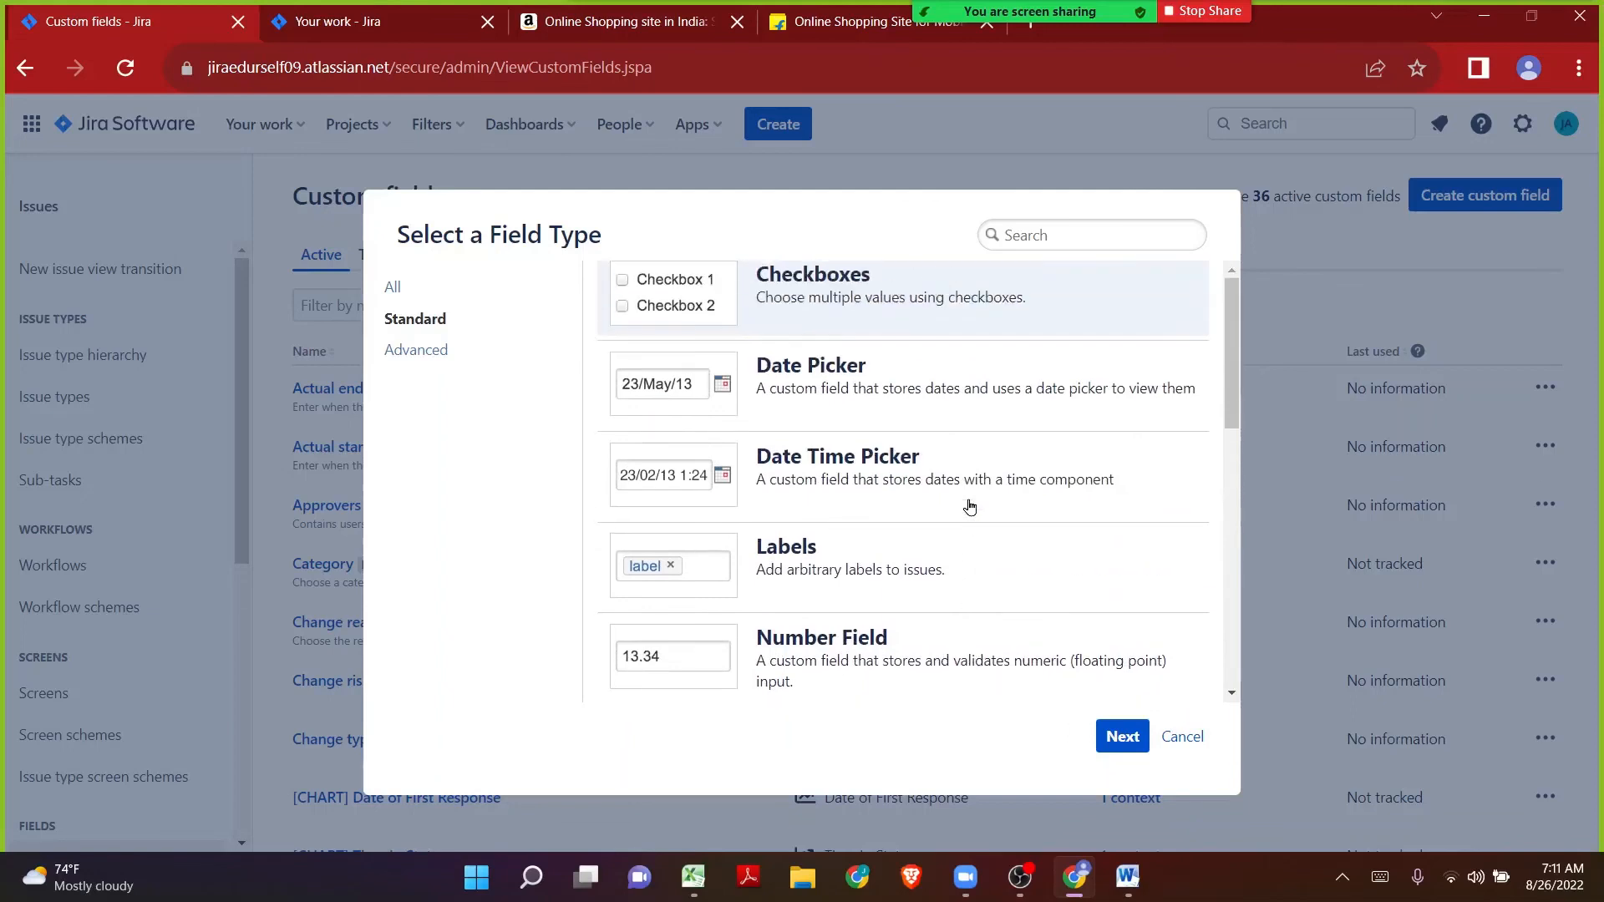
{"action": "scroll", "coordinate": [969, 506], "scroll_direction": "down", "scroll_amount": 1}
{"action": "scroll", "coordinate": [969, 506], "scroll_direction": "up", "scroll_amount": 1}
{"action": "scroll", "coordinate": [619, 314], "scroll_direction": "down", "scroll_amount": 6}
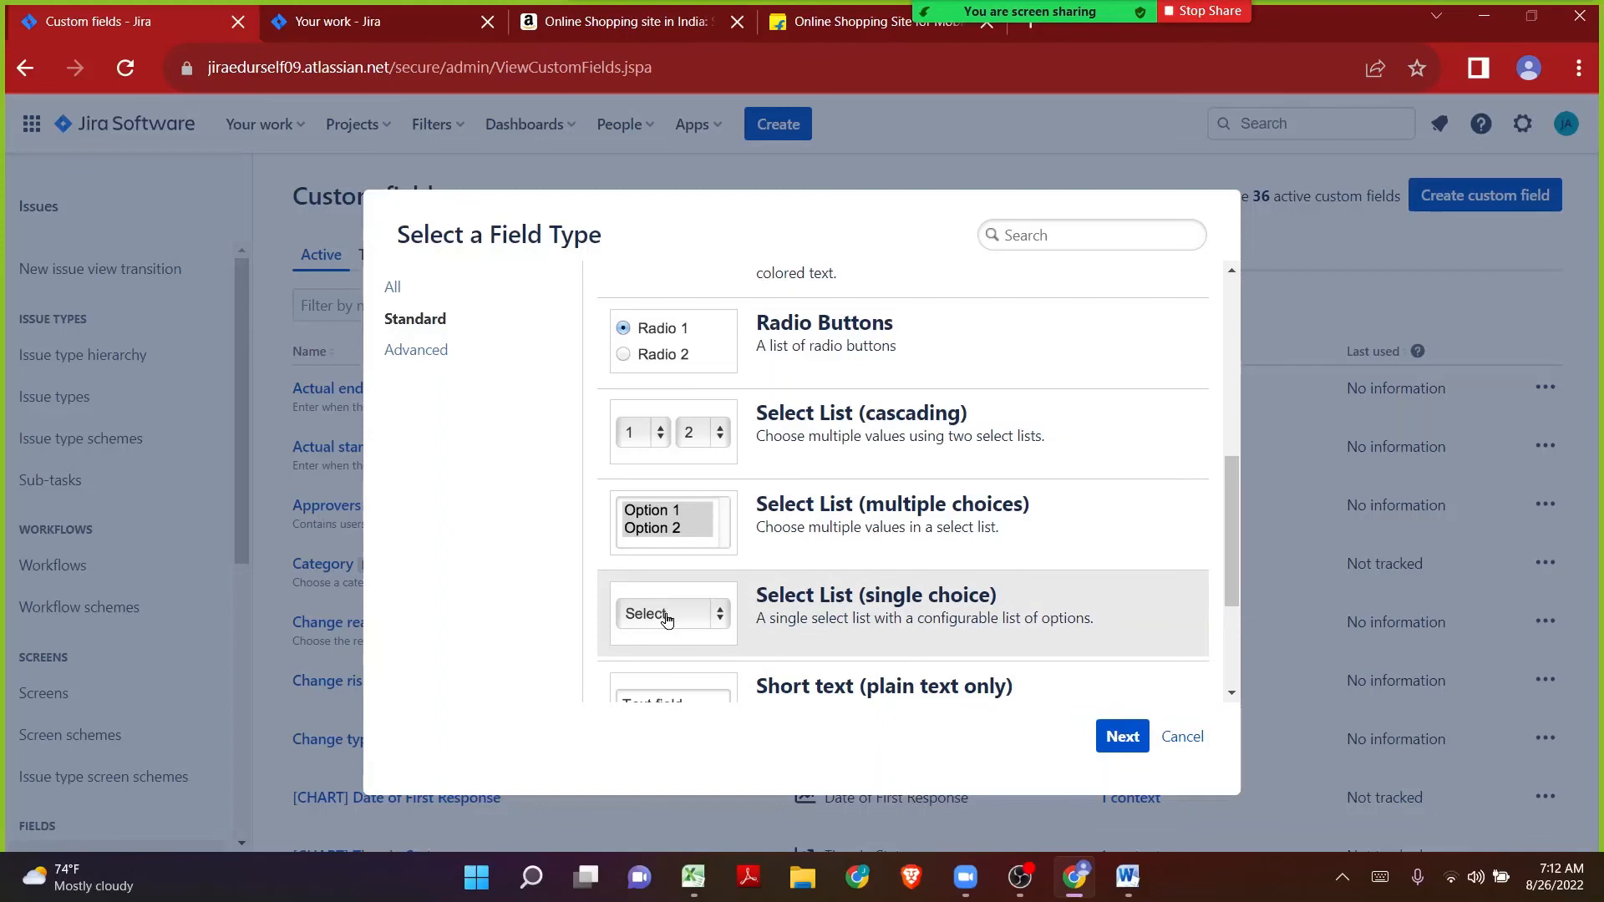
{"action": "left_click", "coordinate": [979, 598]}
{"action": "scroll", "coordinate": [652, 601], "scroll_direction": "down", "scroll_amount": 3}
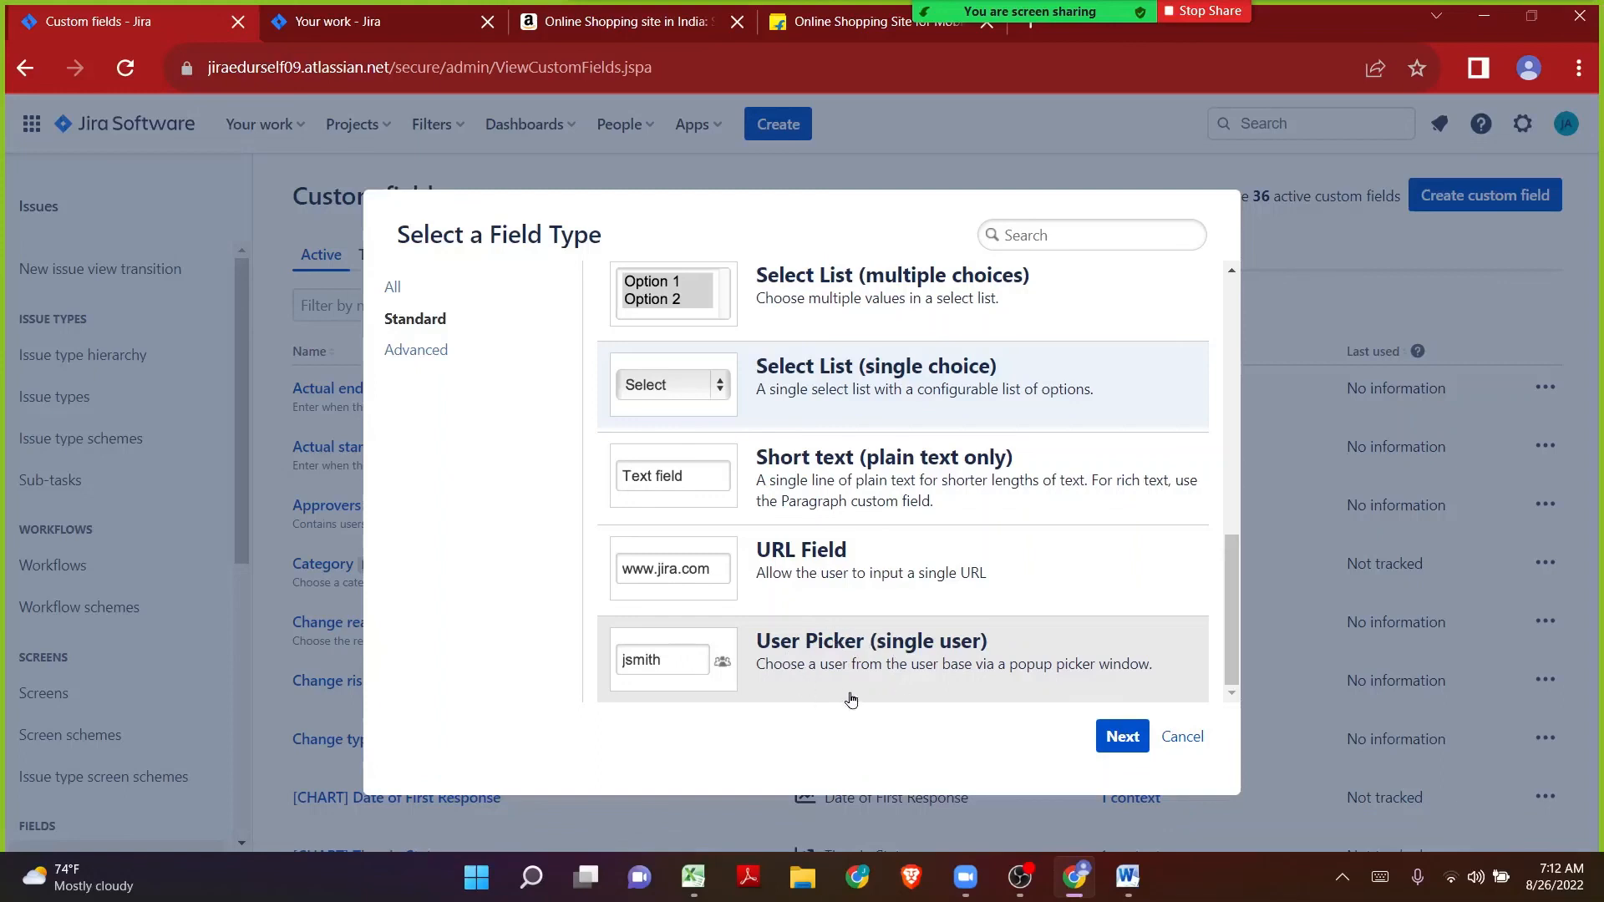
Step: Check the Assignee options in the Create issue form as a user picker example and return to the field type list
{"action": "left_click", "coordinate": [376, 23]}
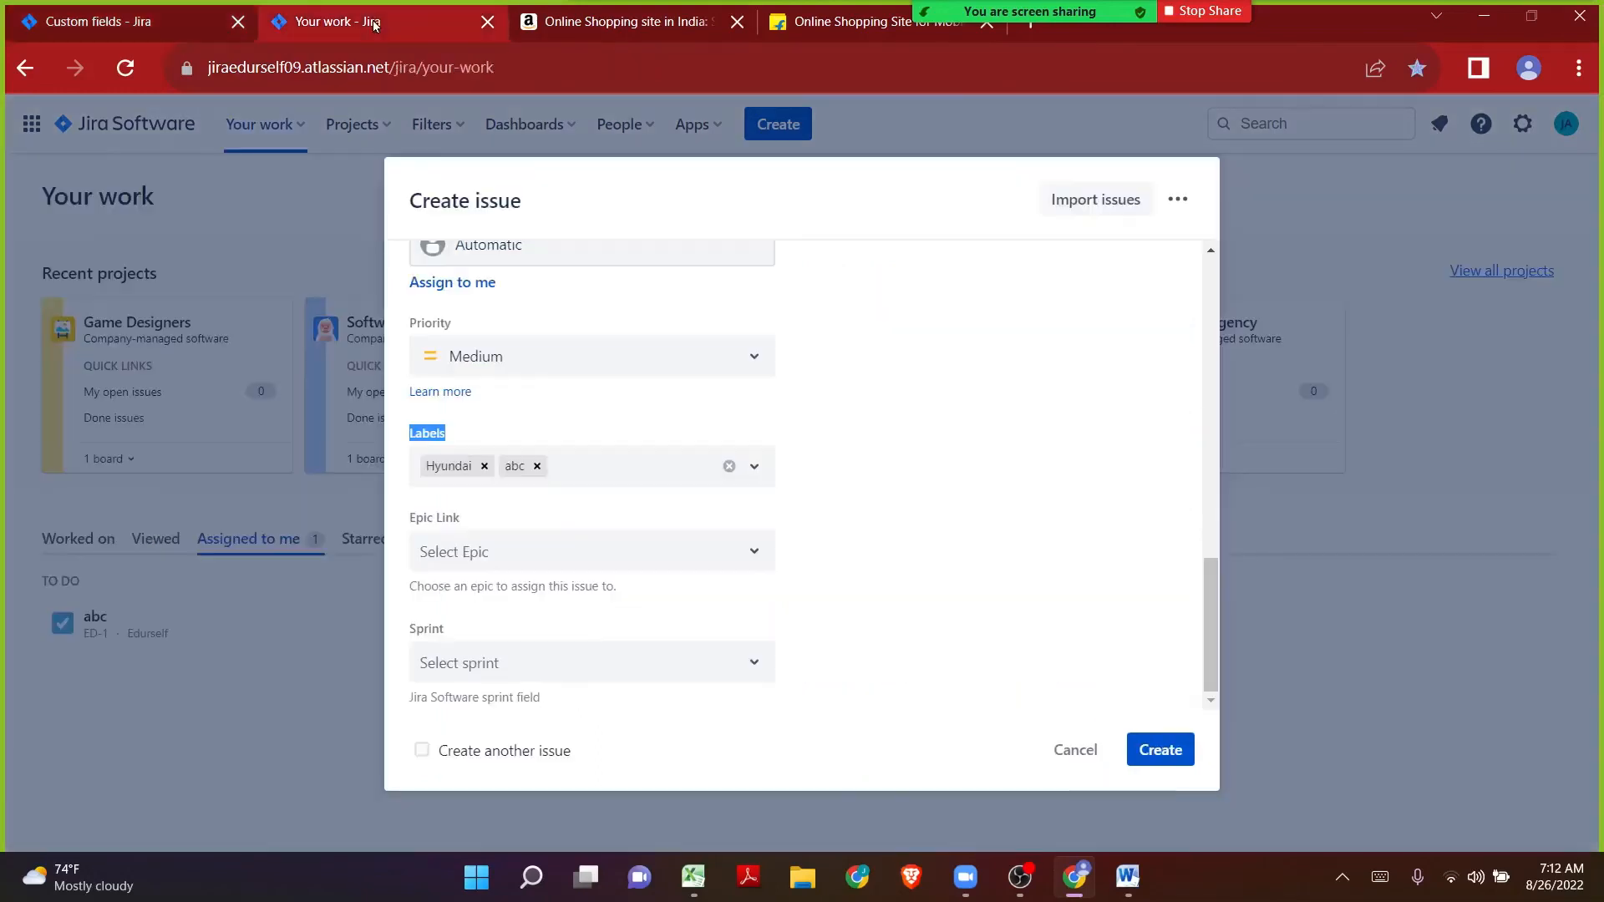
{"action": "scroll", "coordinate": [914, 527], "scroll_direction": "up", "scroll_amount": 3}
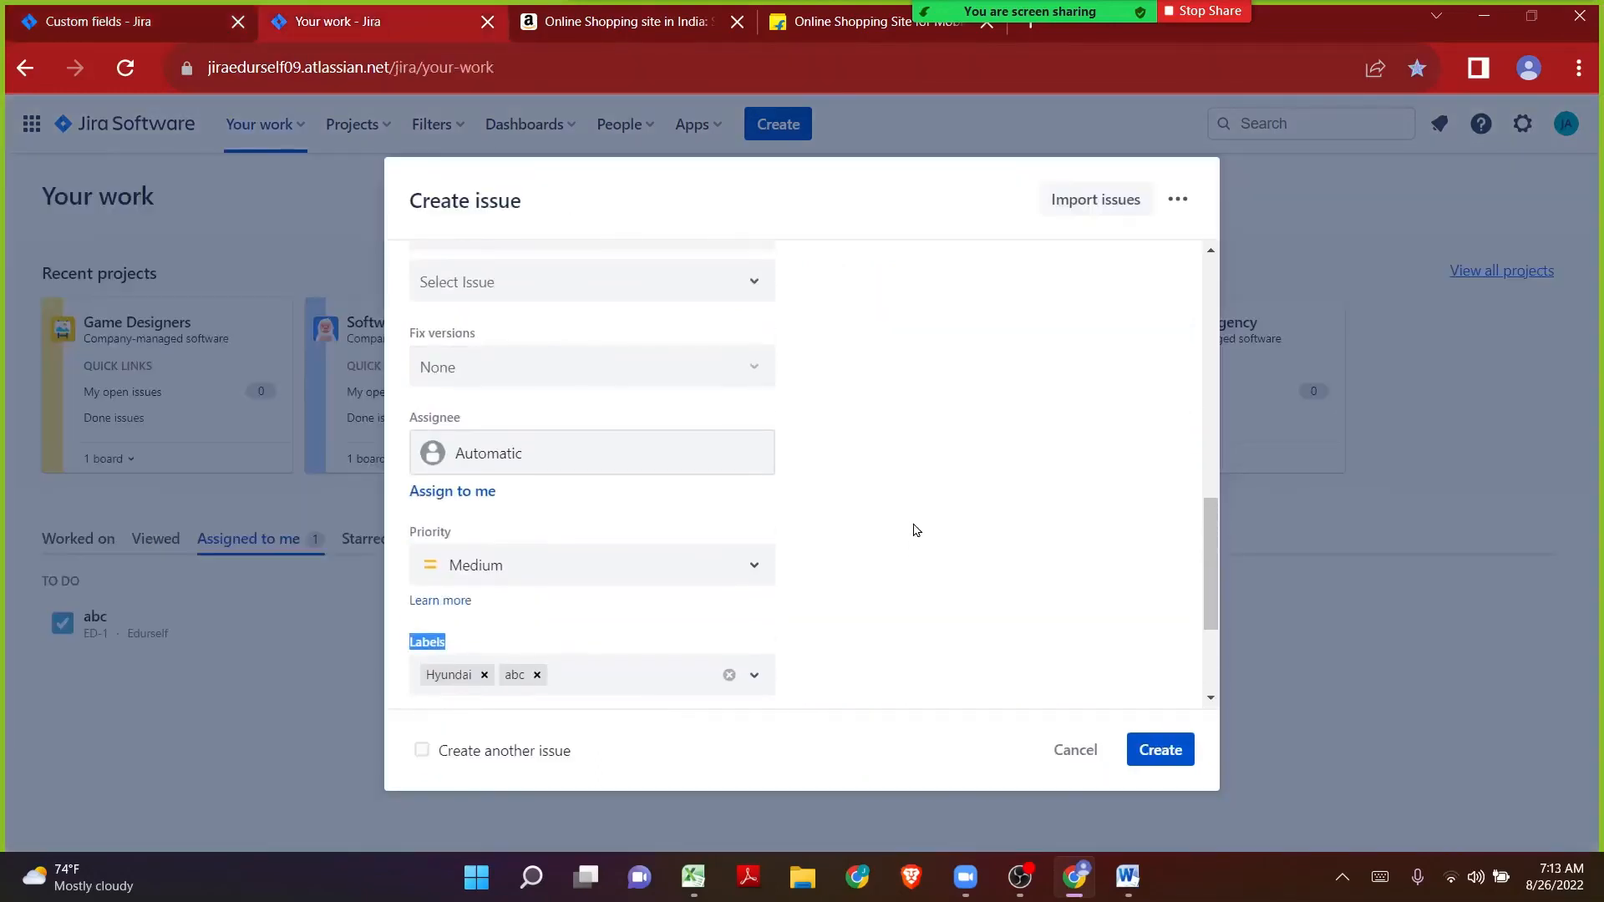
{"action": "left_click", "coordinate": [504, 448]}
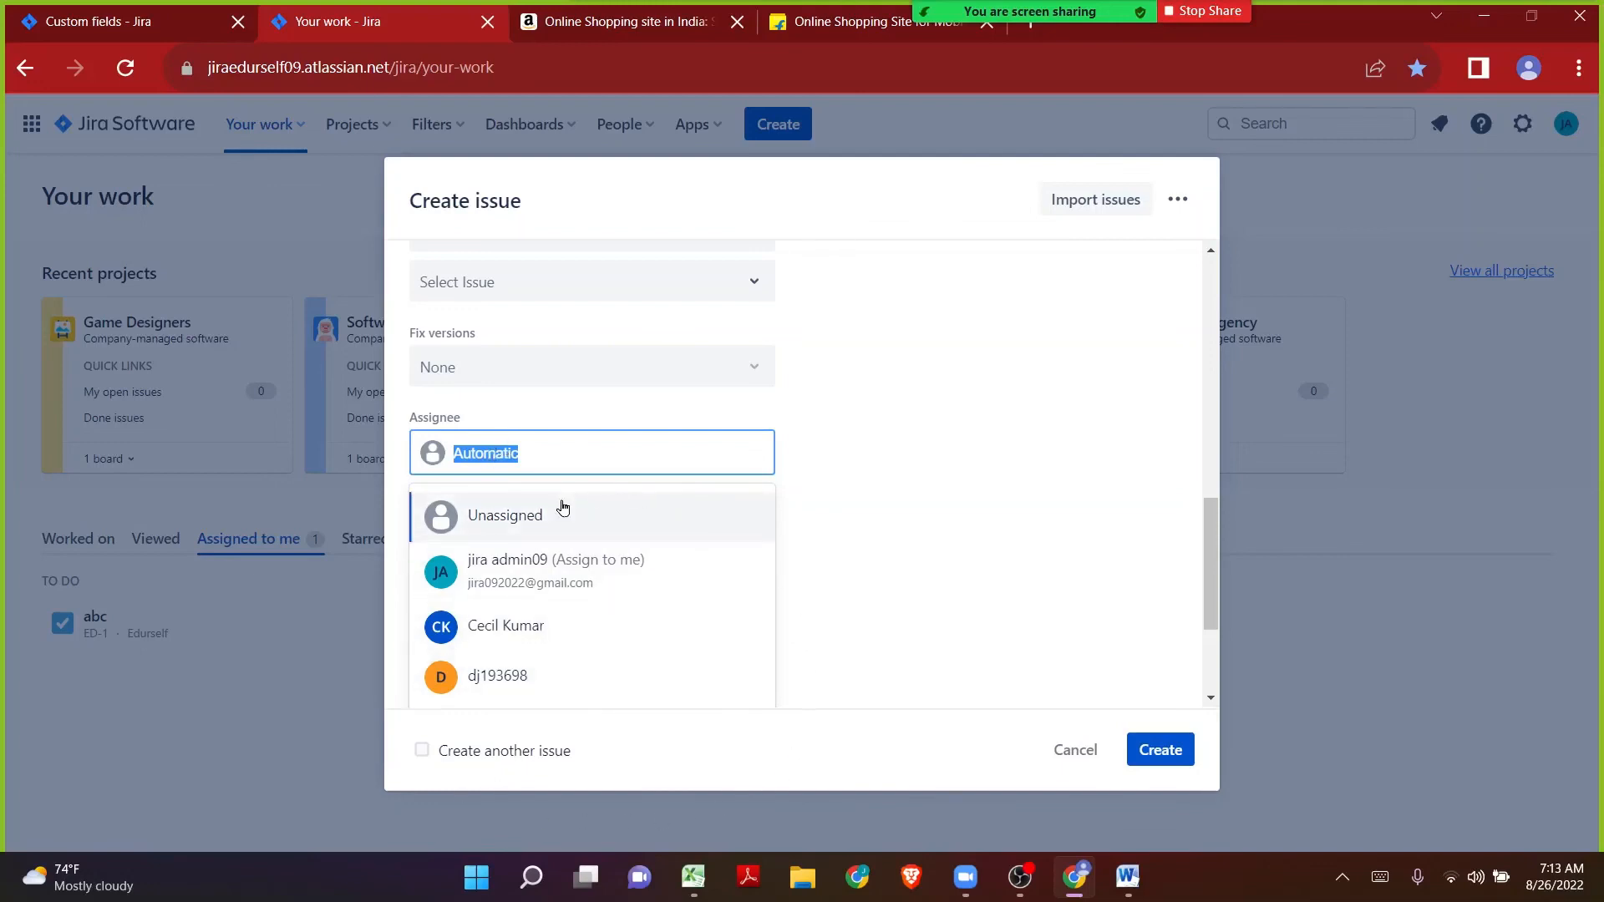
{"action": "left_click", "coordinate": [911, 442]}
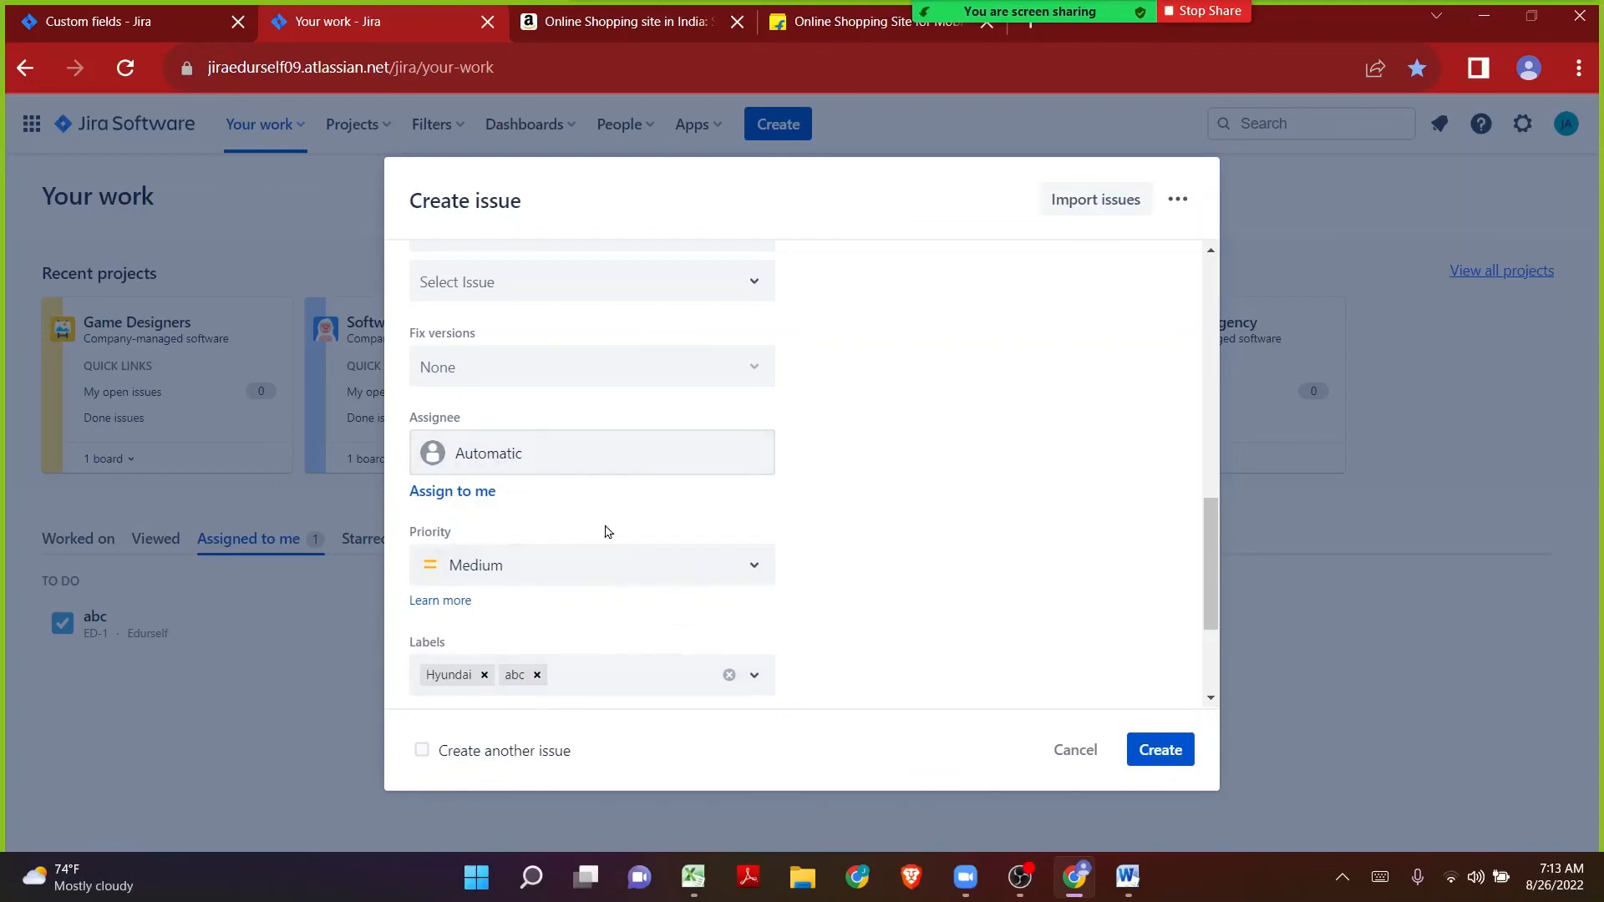
{"action": "left_click", "coordinate": [88, 9]}
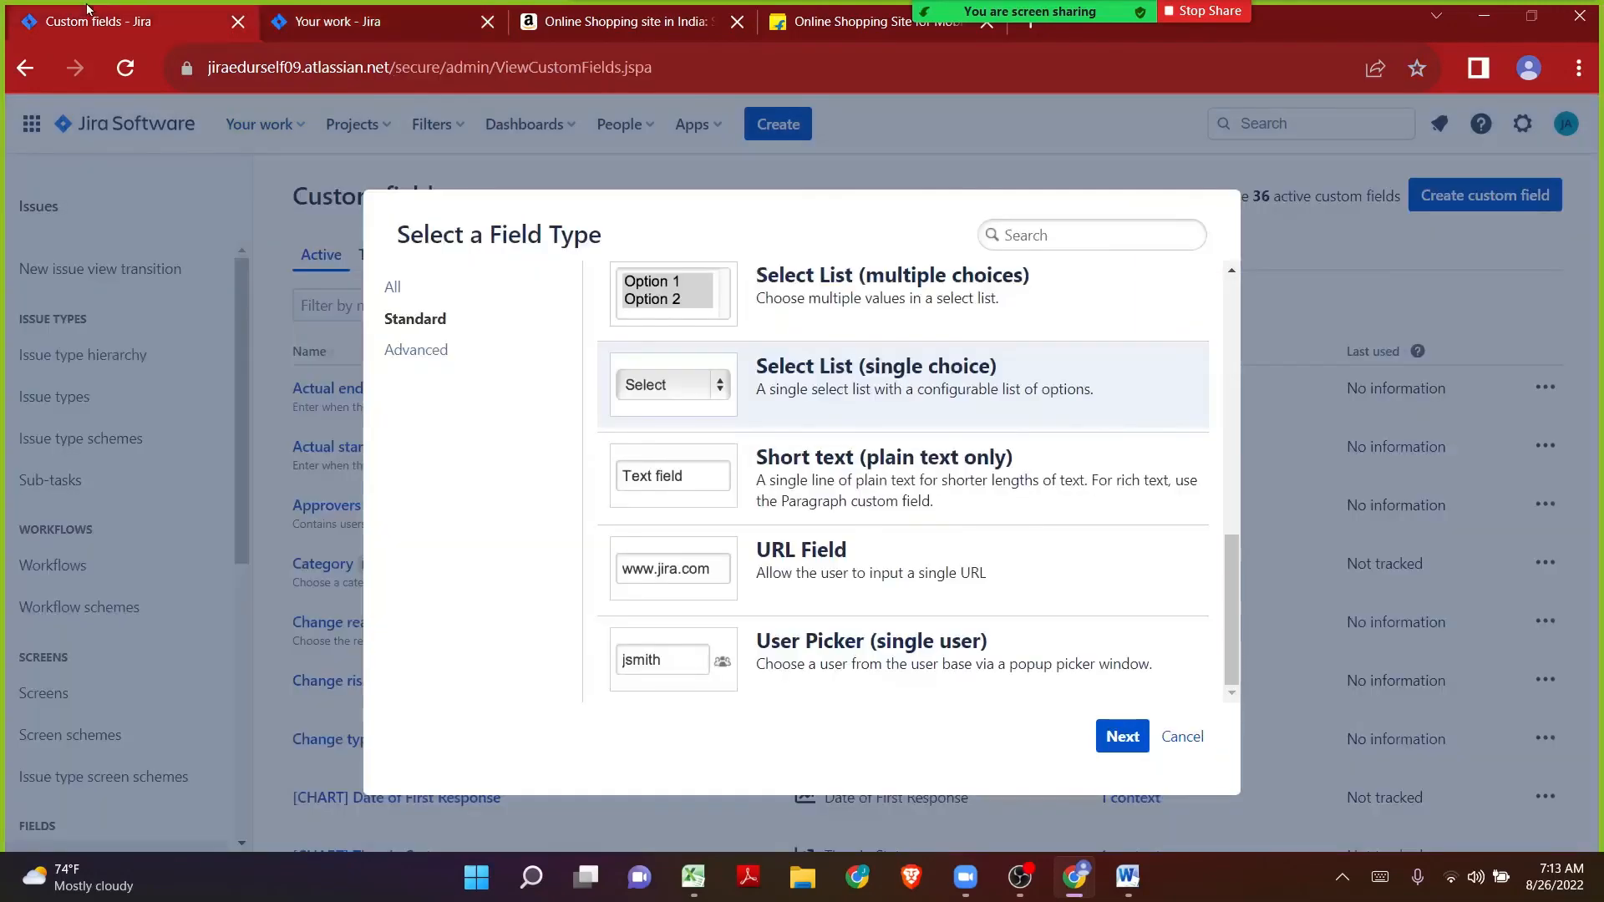